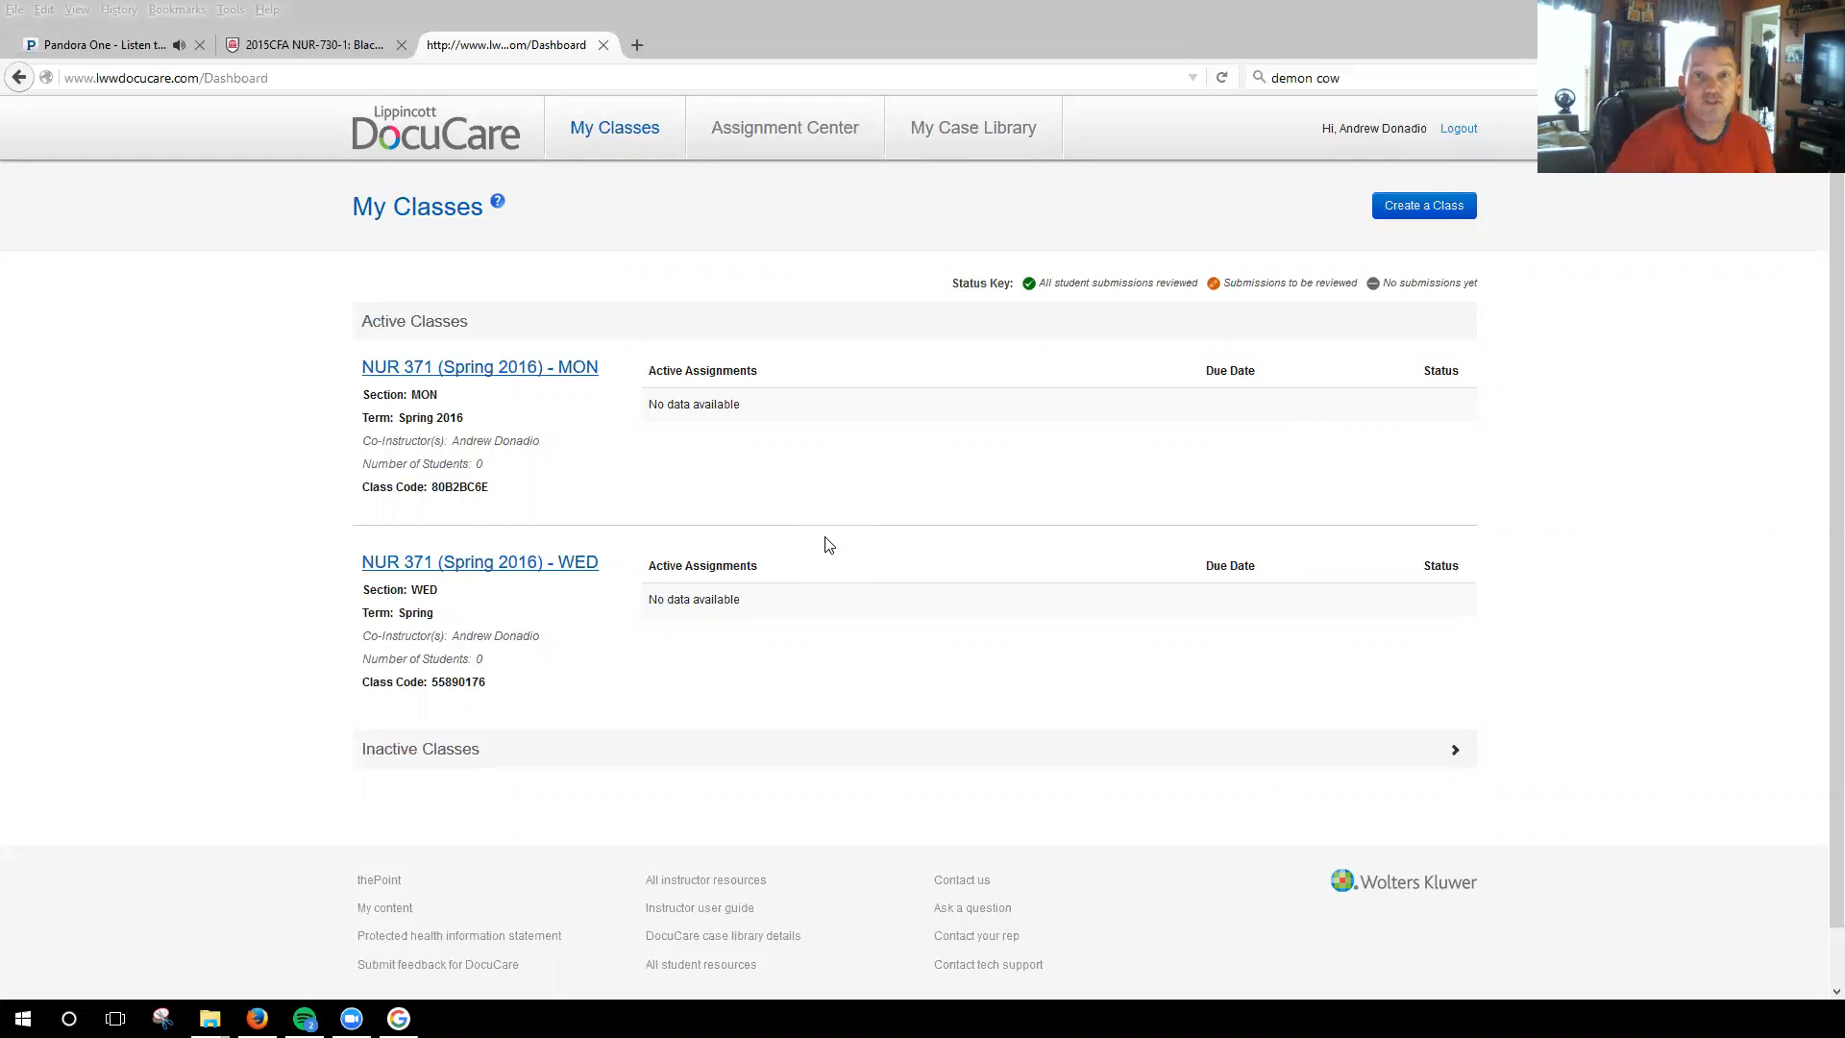
Review the settings and student instructions of the NUR 371 (Spring 2016) - MON class, then return to the class list without saving.
click(498, 370)
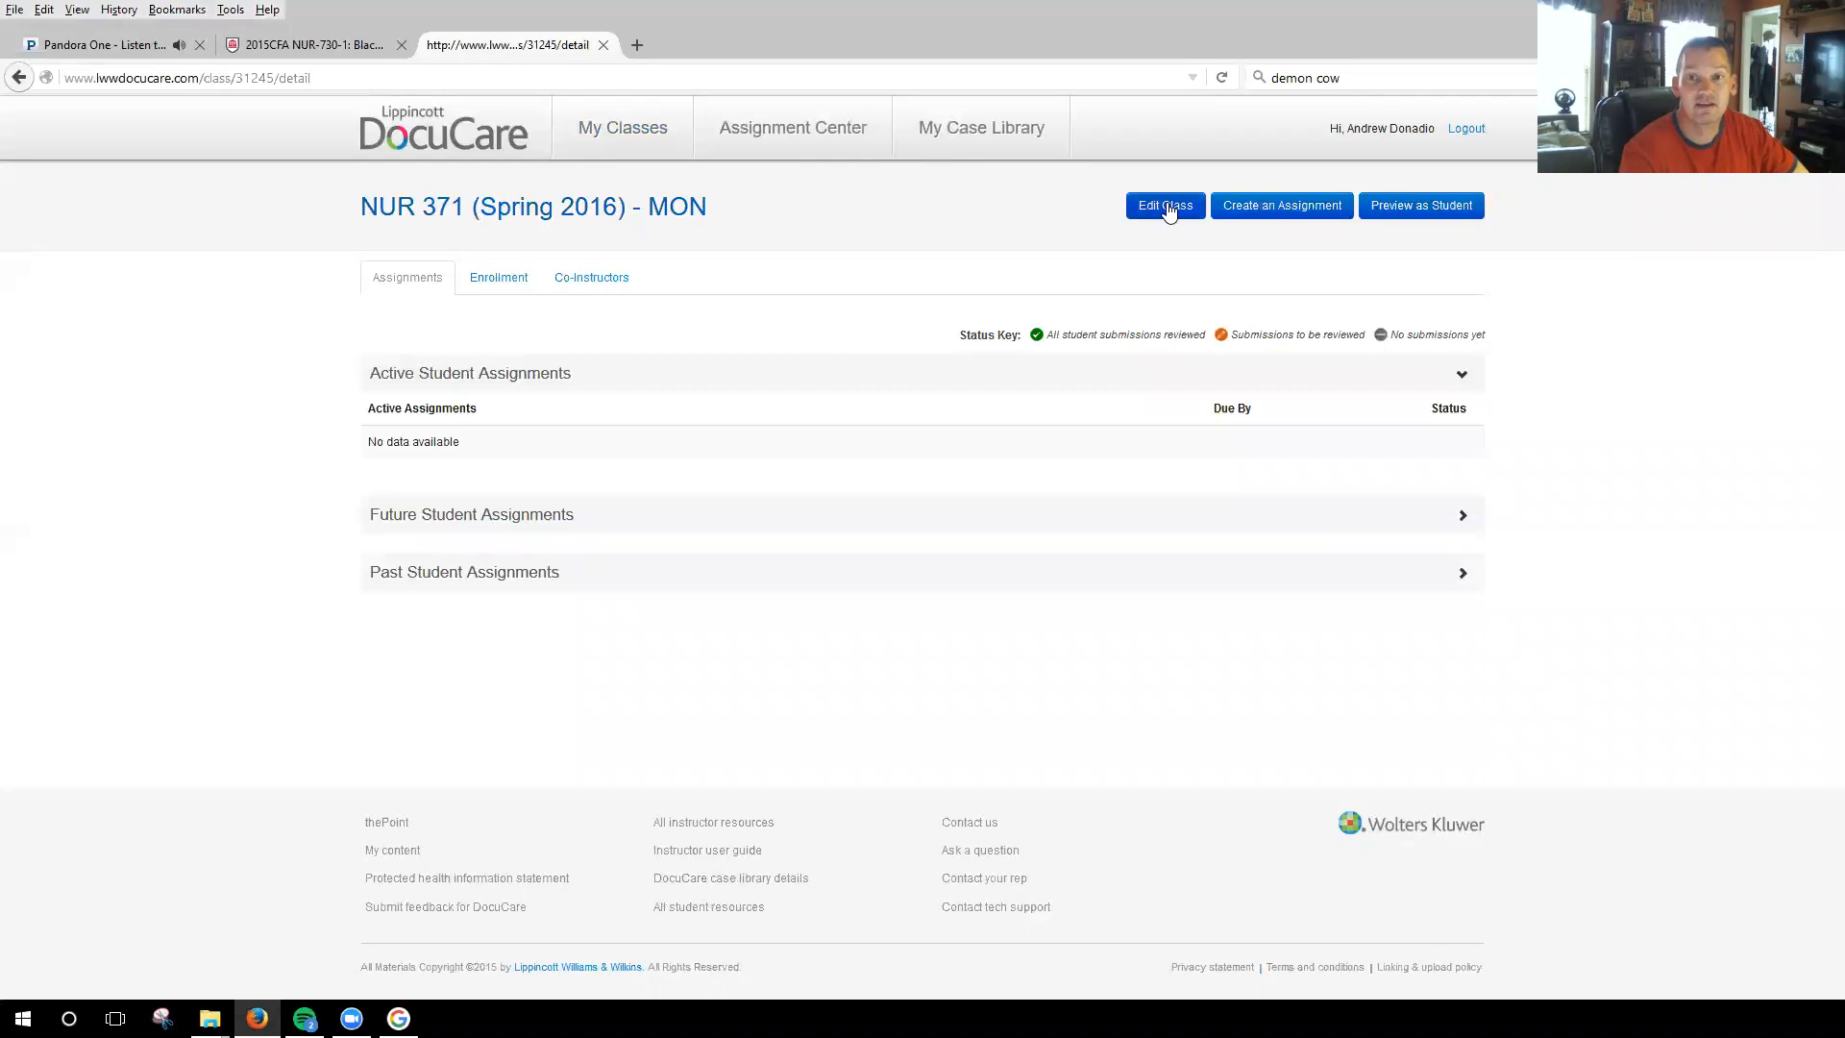
click(1167, 207)
mouse_move(1087, 567)
mouse_down()
mouse_move(1088, 602)
mouse_move(1087, 547)
mouse_up()
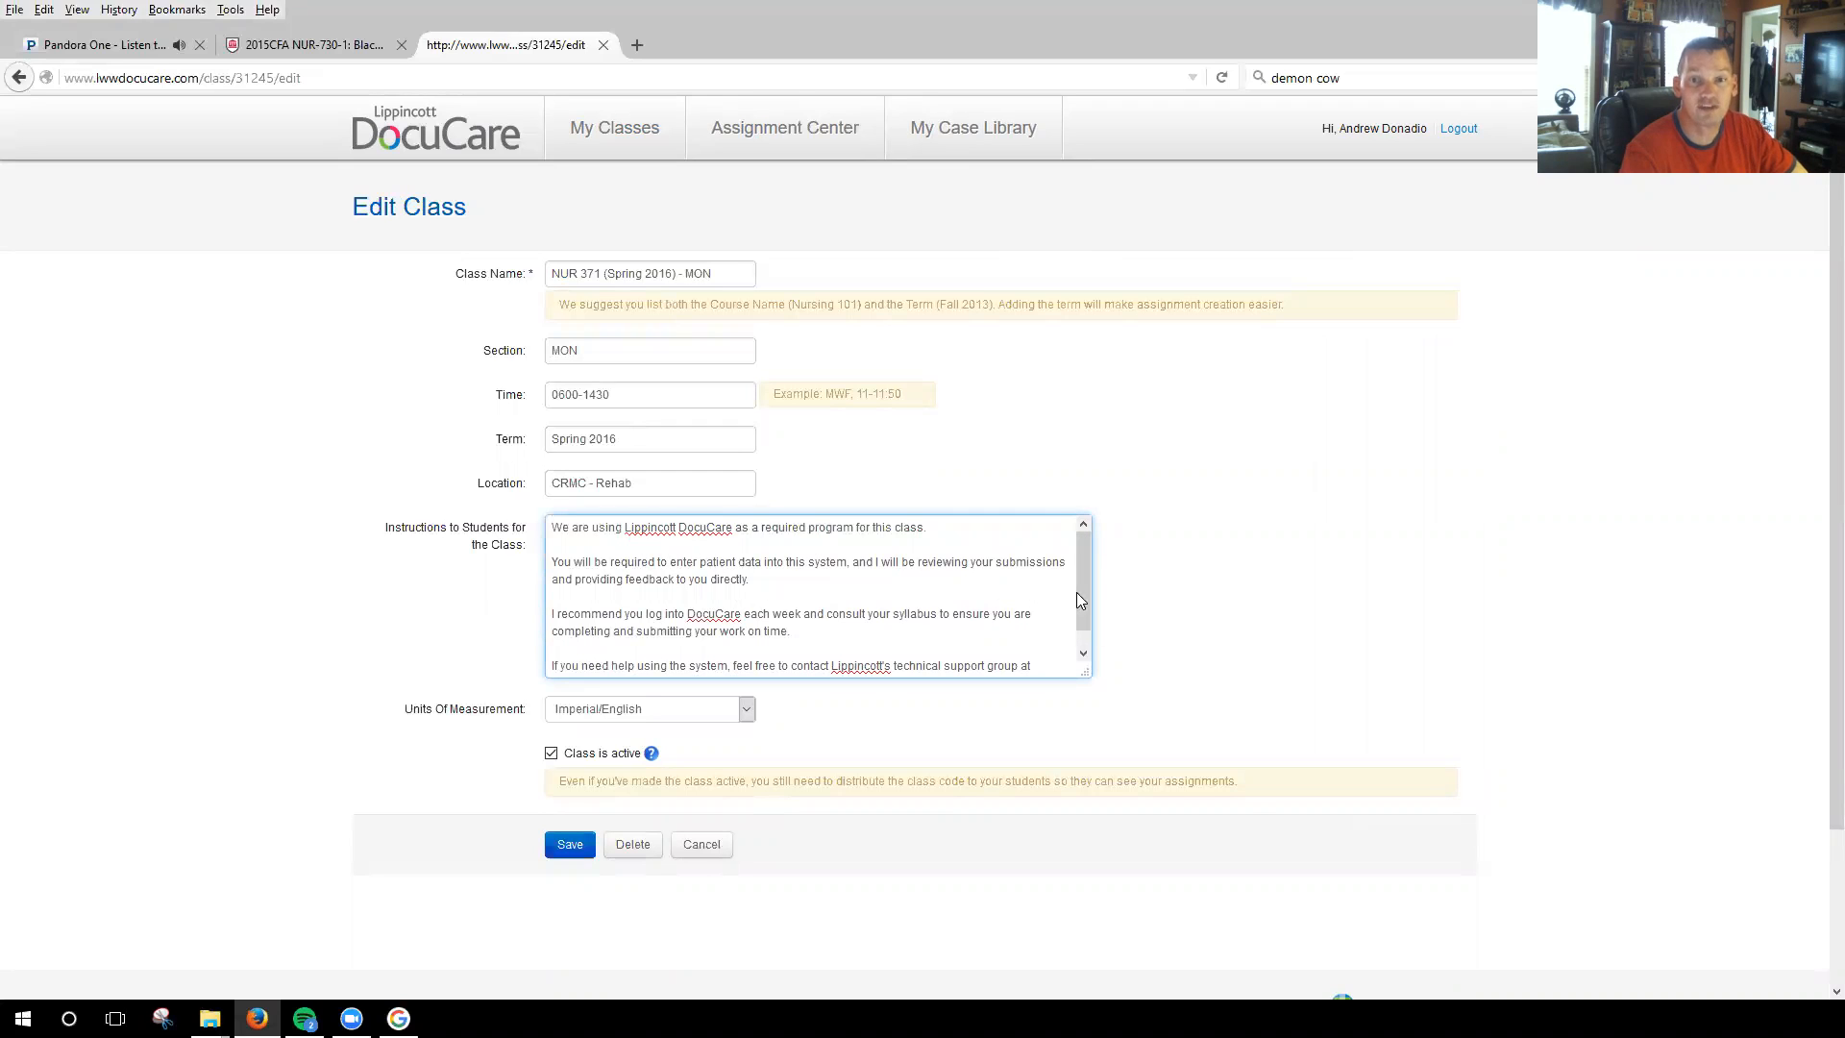
scroll(1083, 616, down, 1)
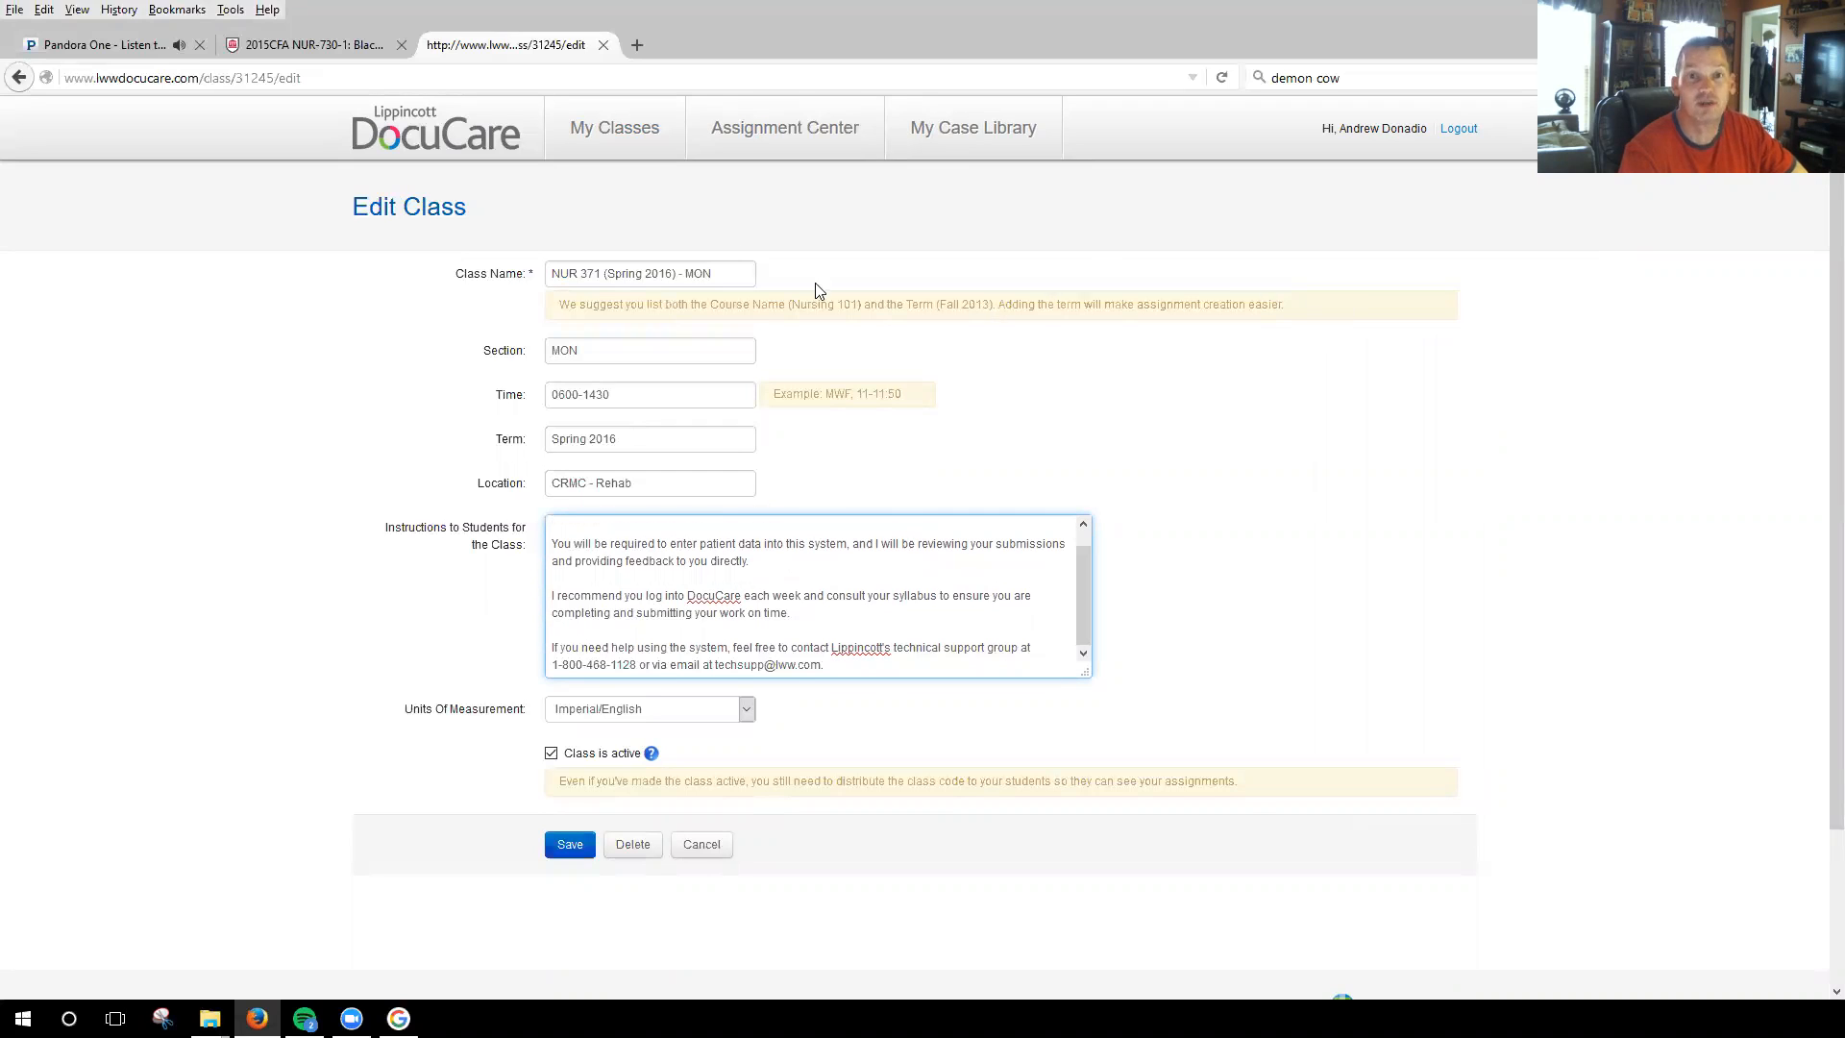
click(640, 126)
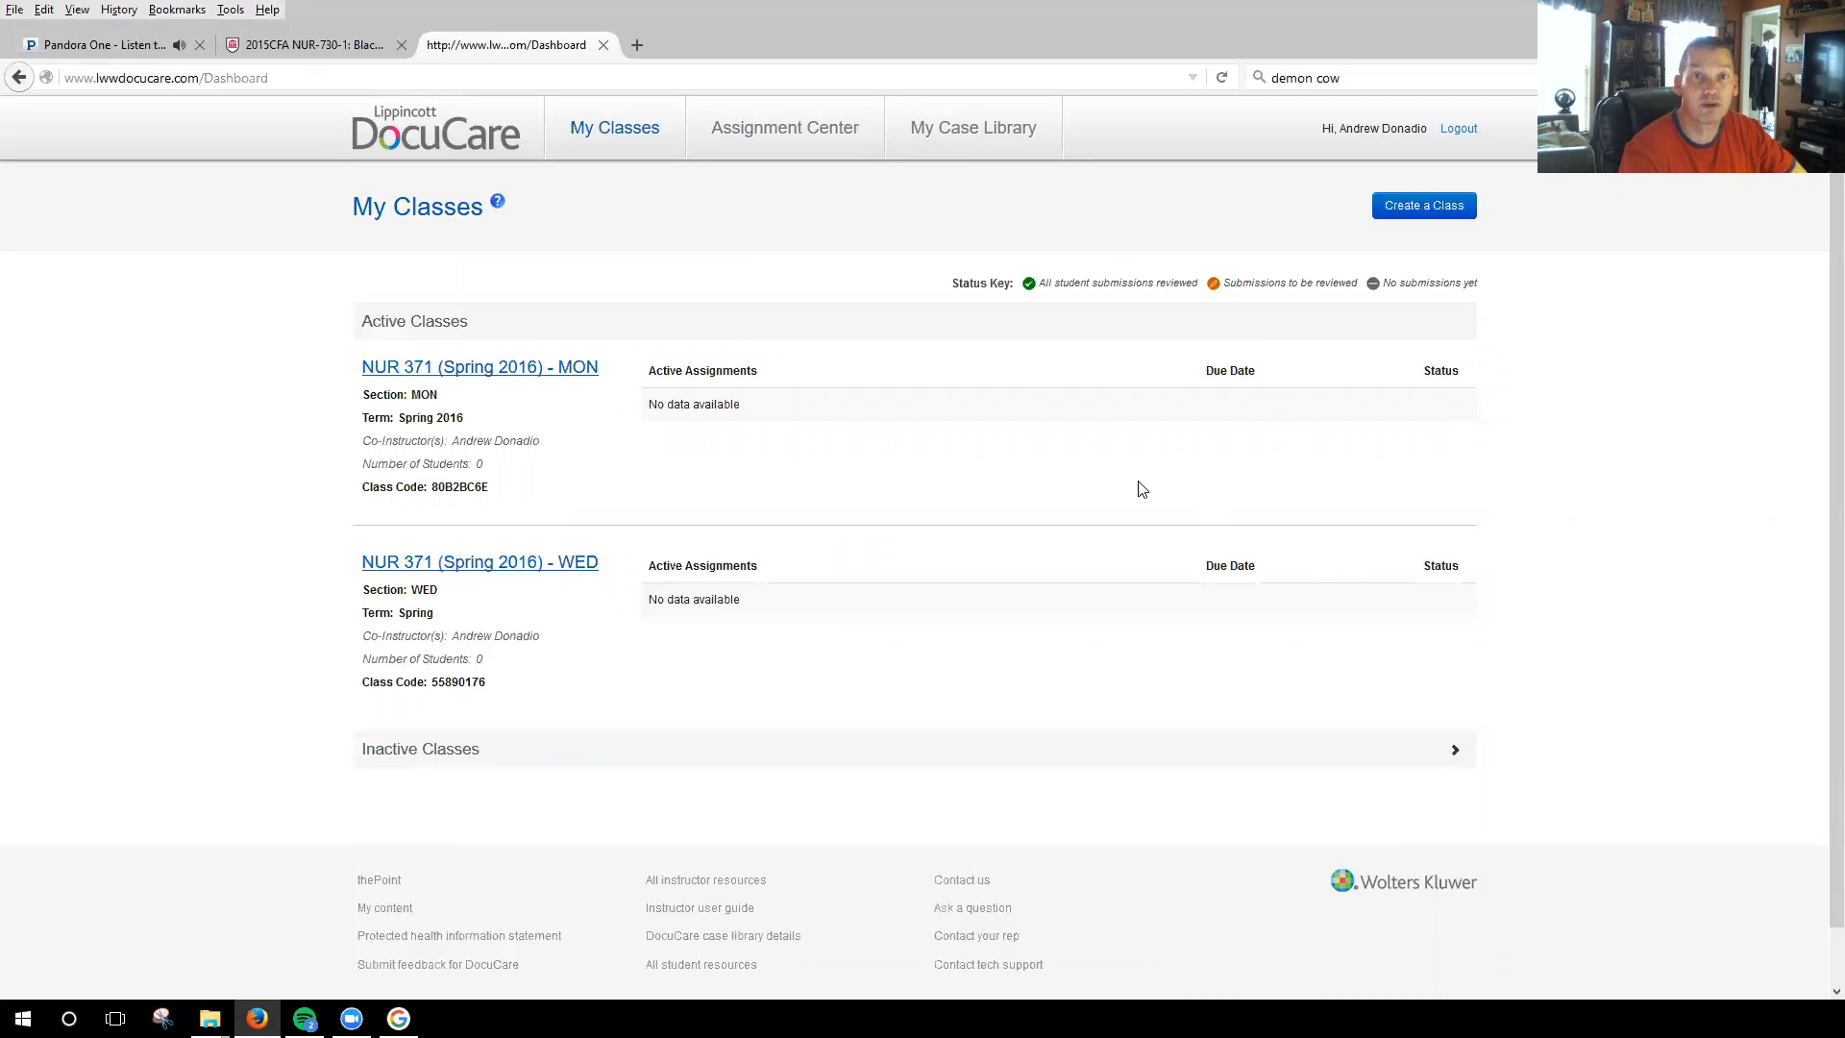
Preview the NUR 371 (Spring 2016) - MON class as a student and return to the class list.
click(470, 370)
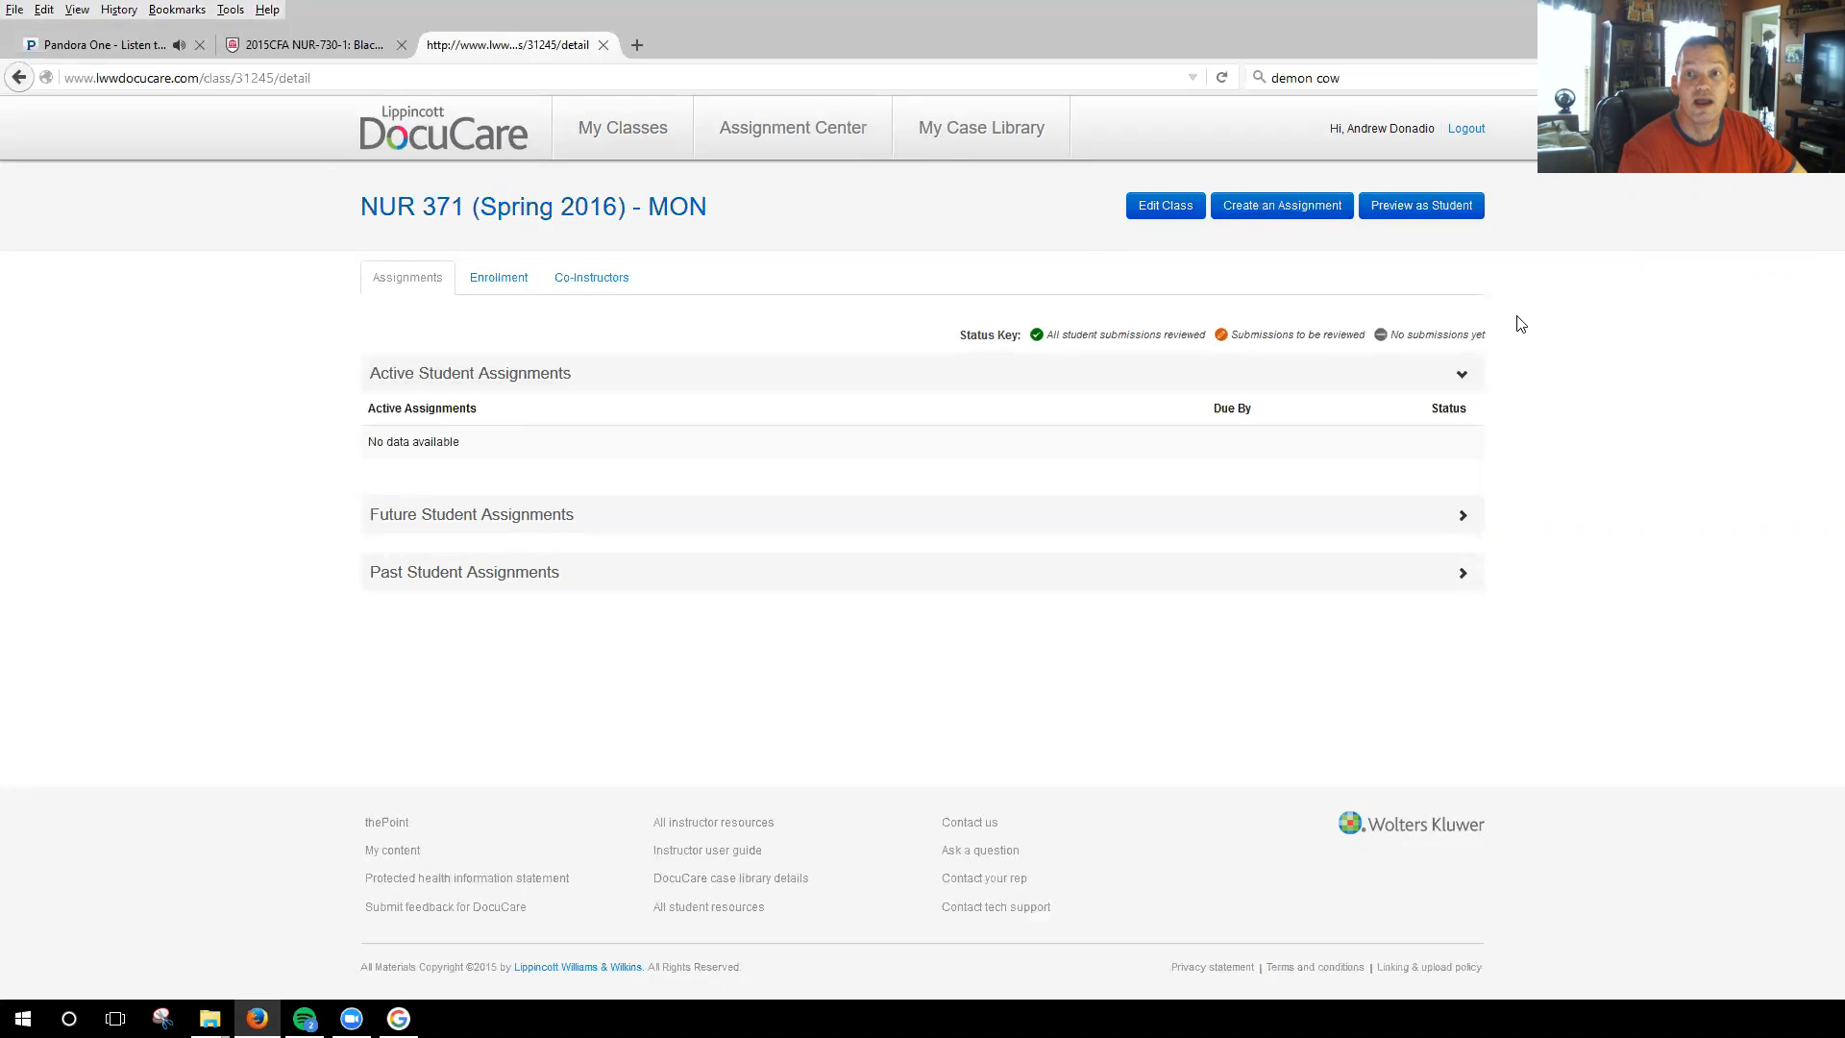
click(1431, 214)
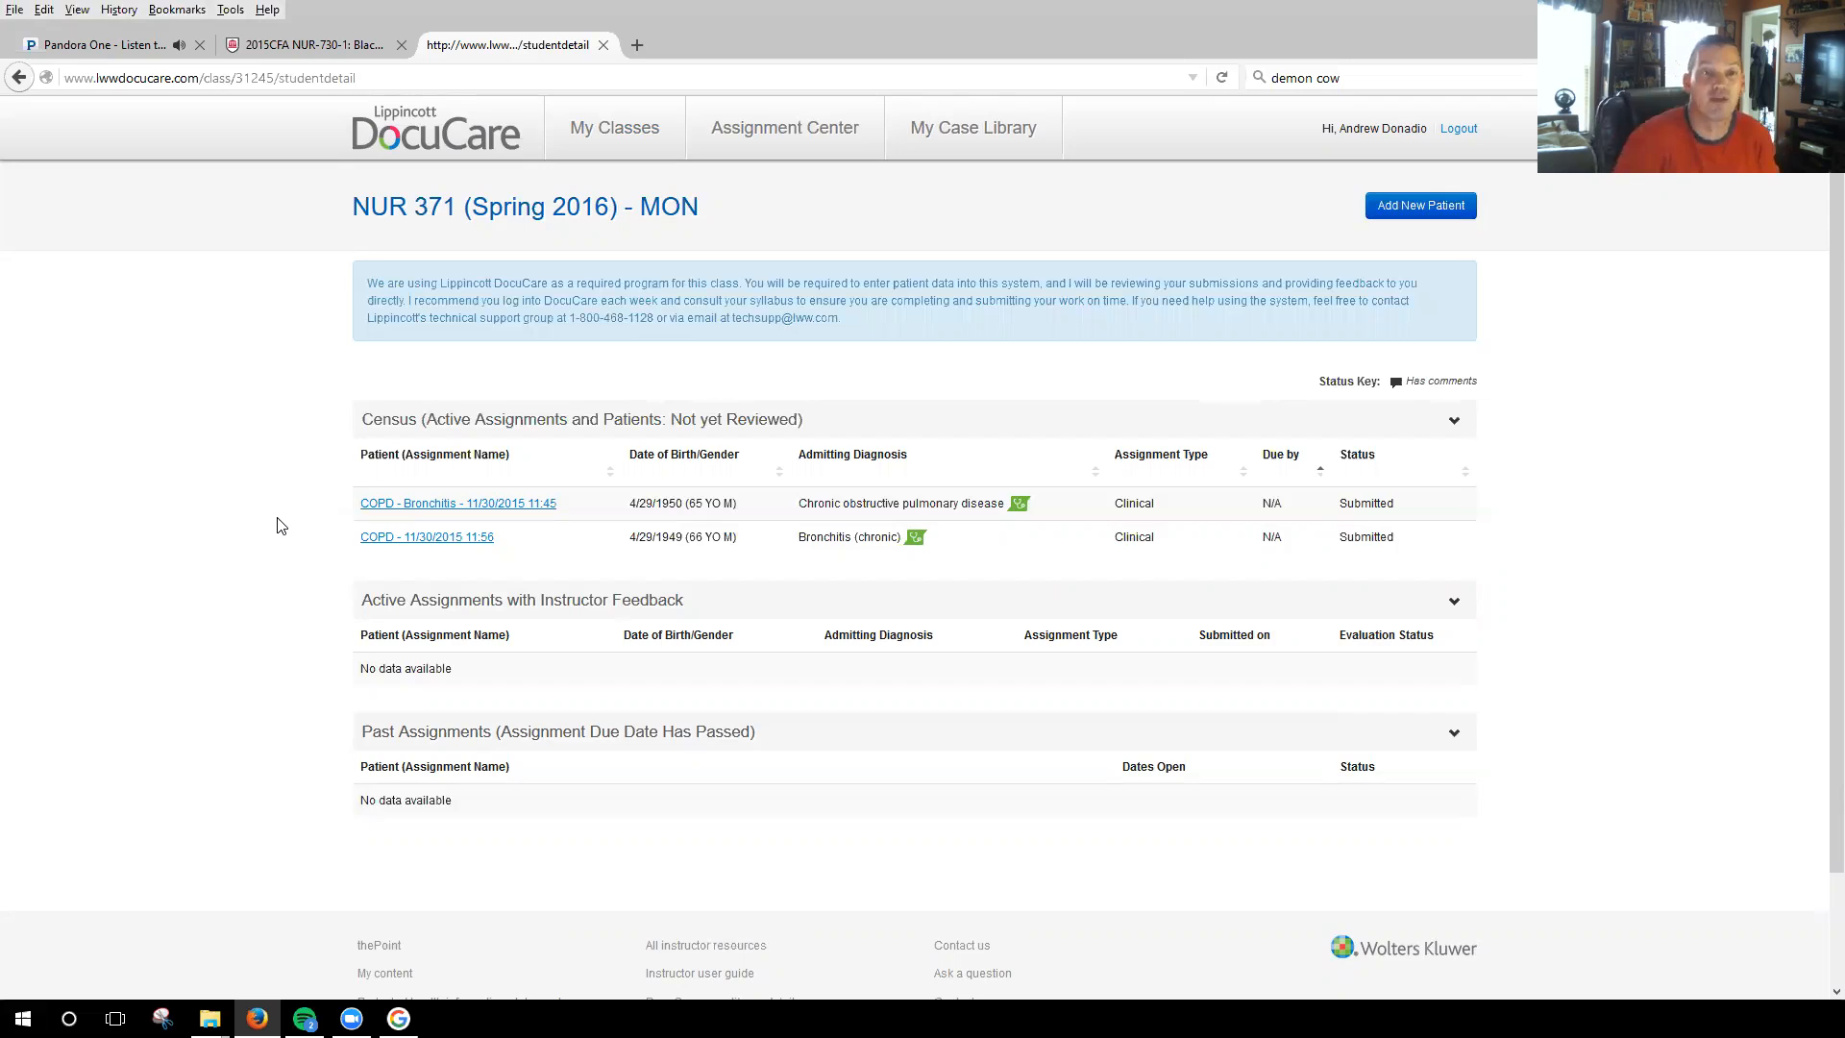
click(626, 138)
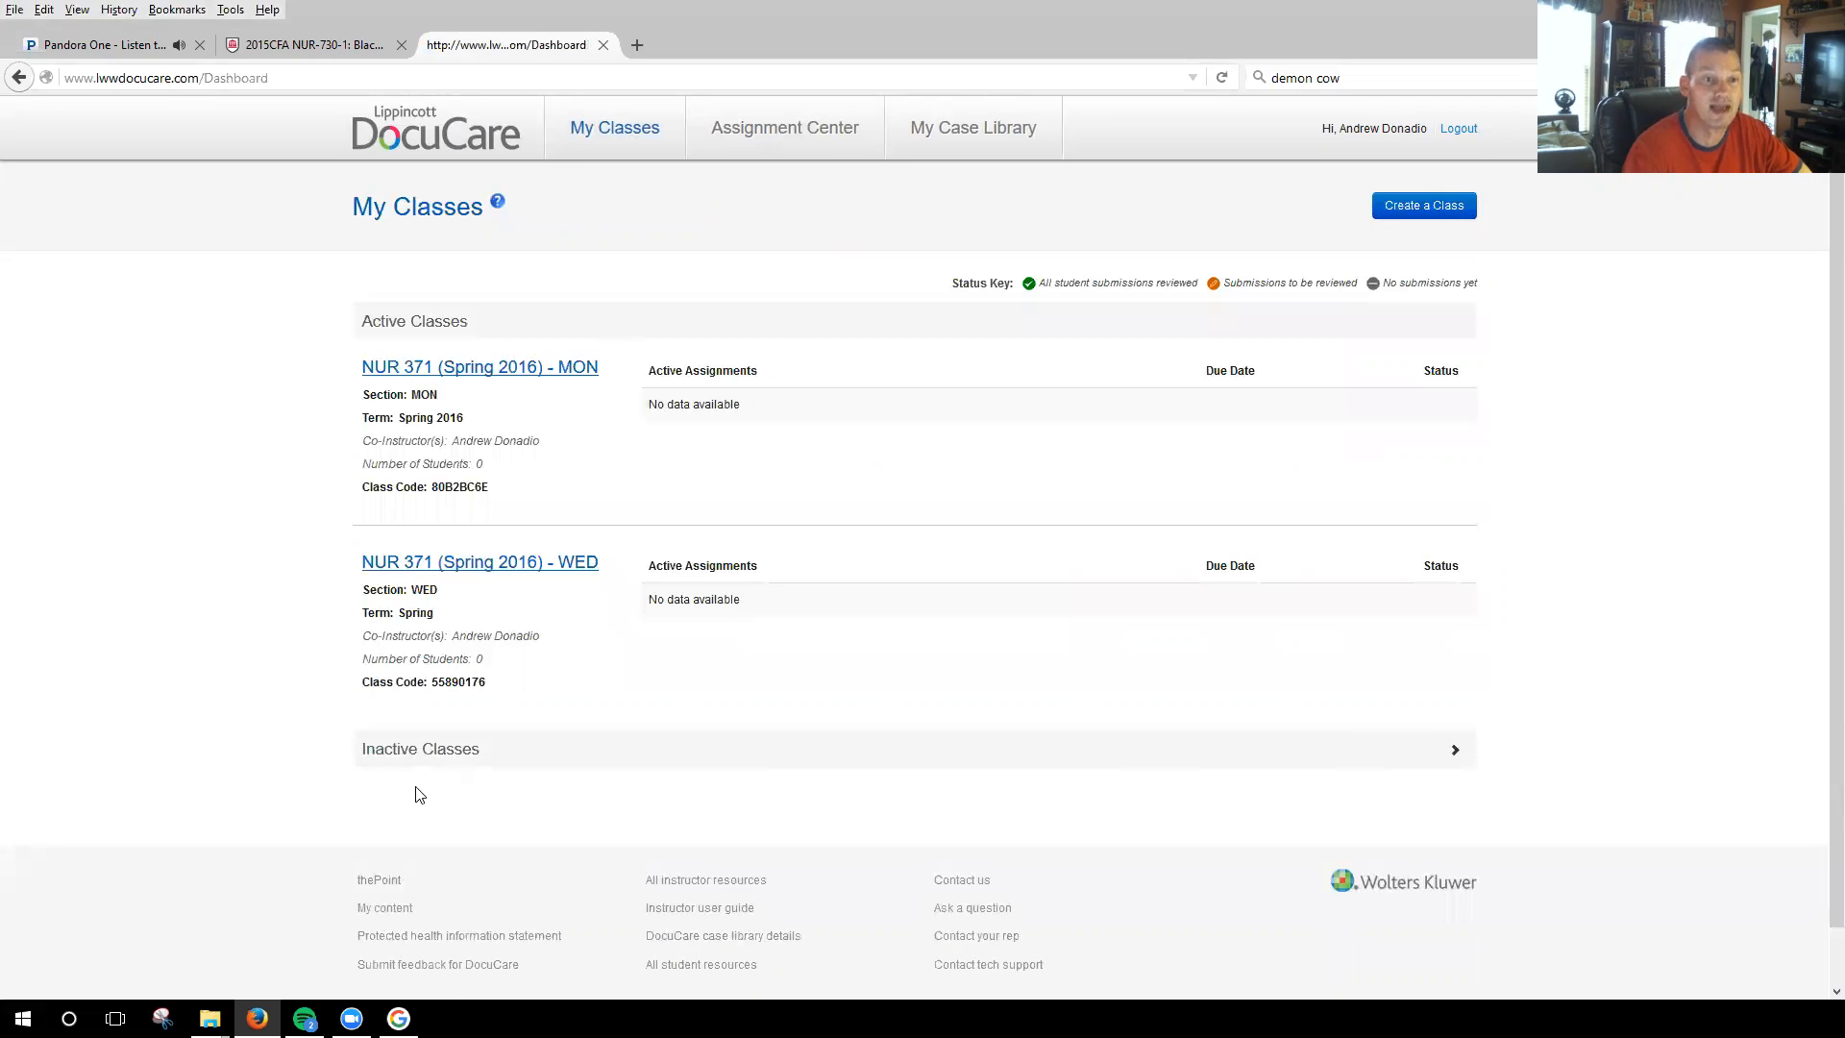
Examine the past student assignments of the inactive NUR371 Fall 2015 Monday class and return to the class list.
click(430, 749)
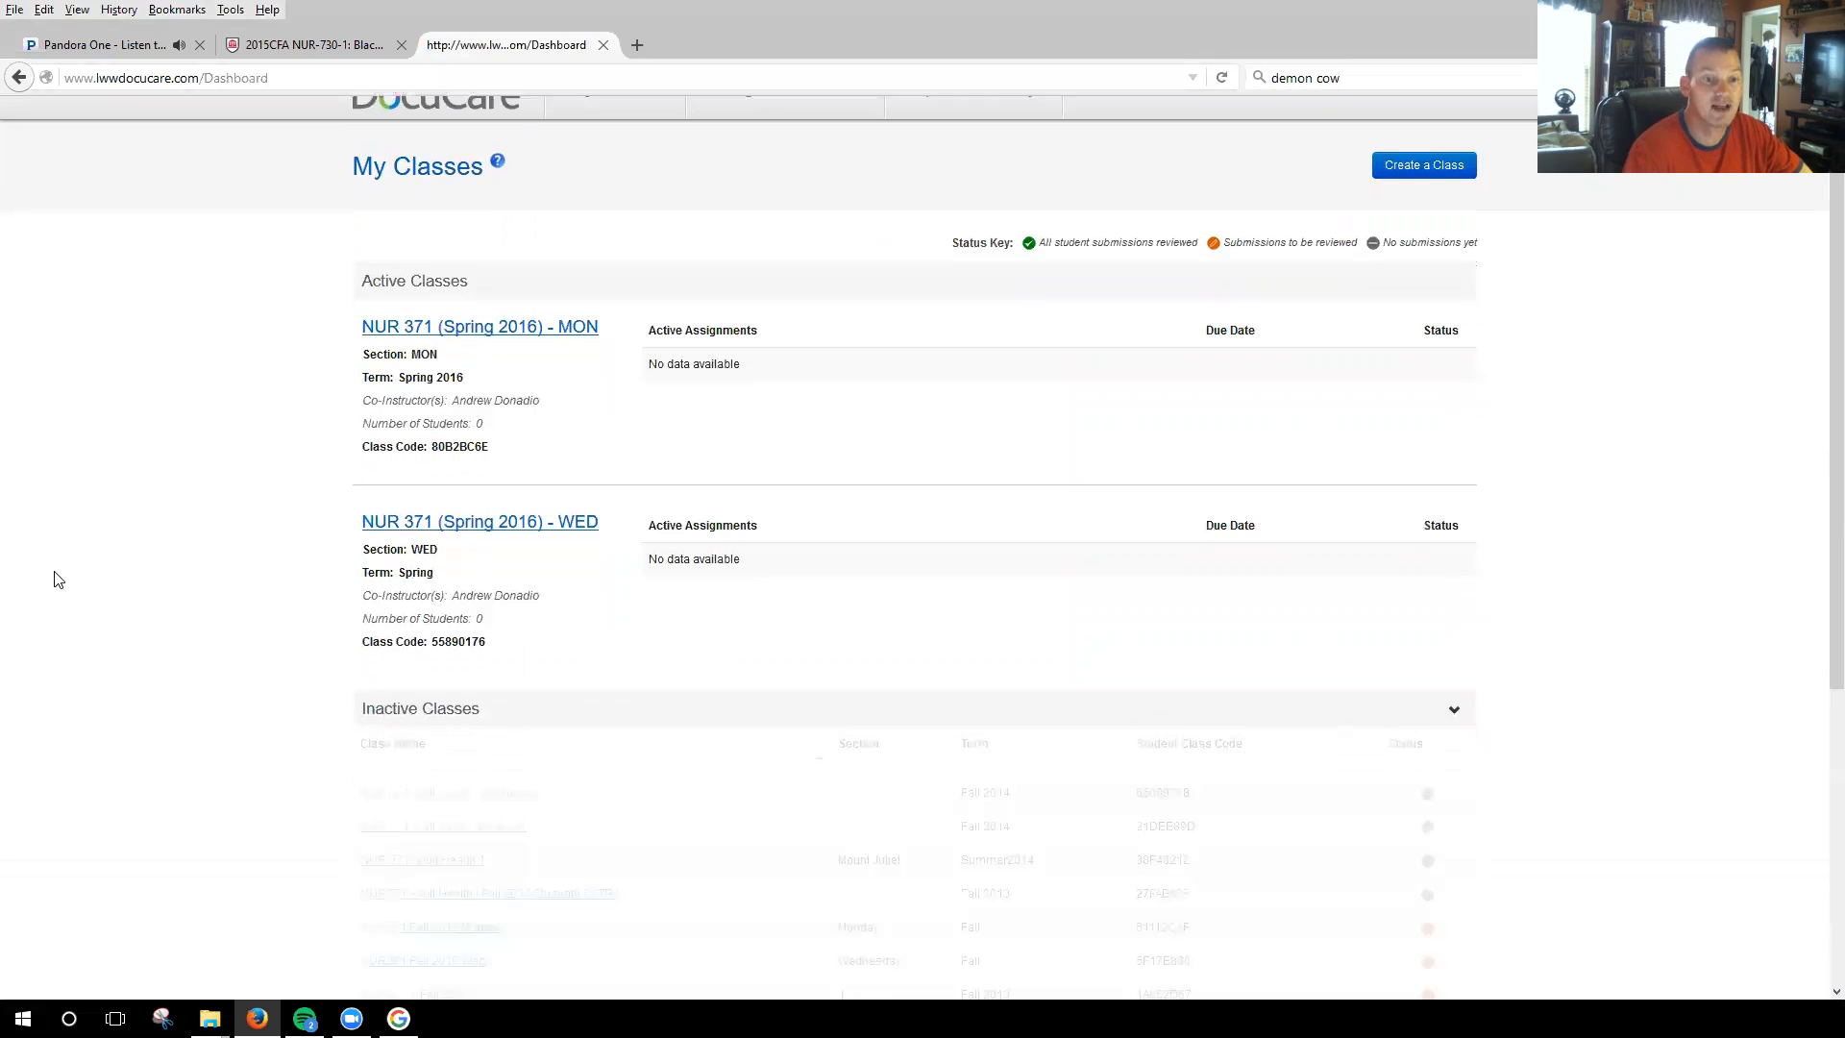
scroll(309, 692, down, 2)
scroll(152, 729, down, 3)
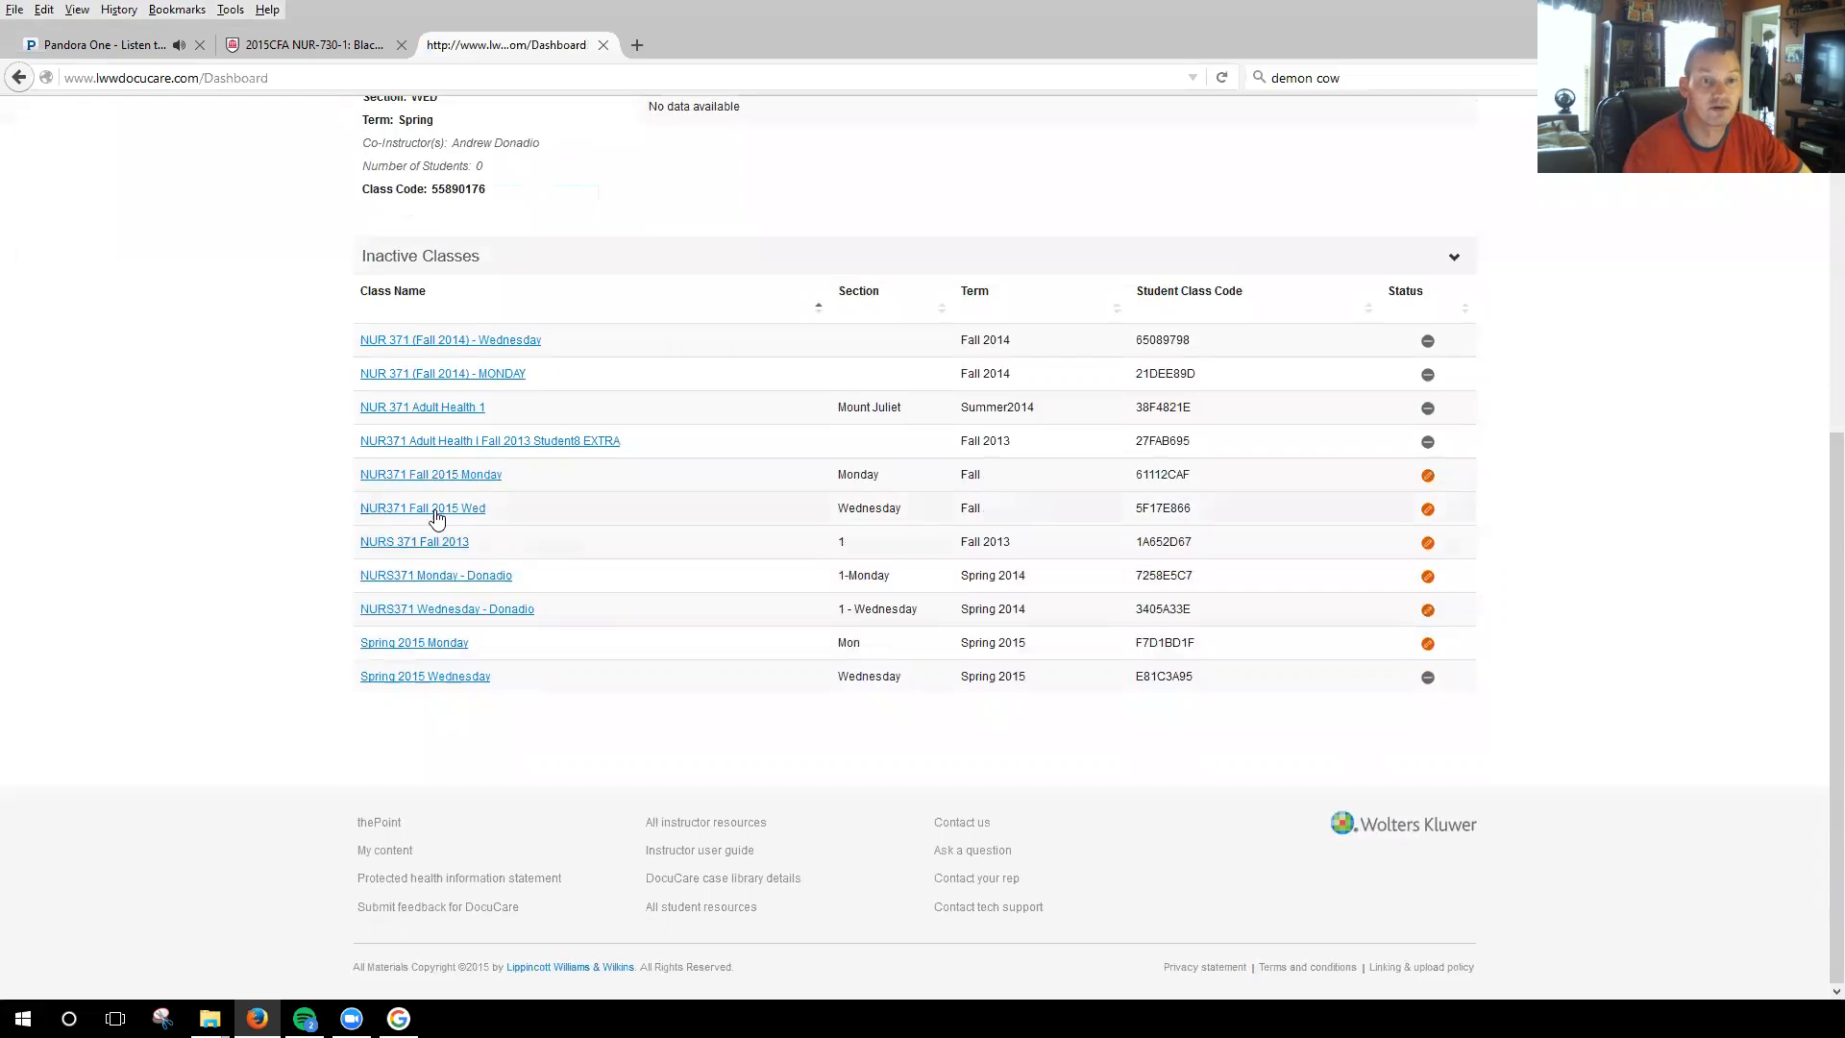
click(447, 475)
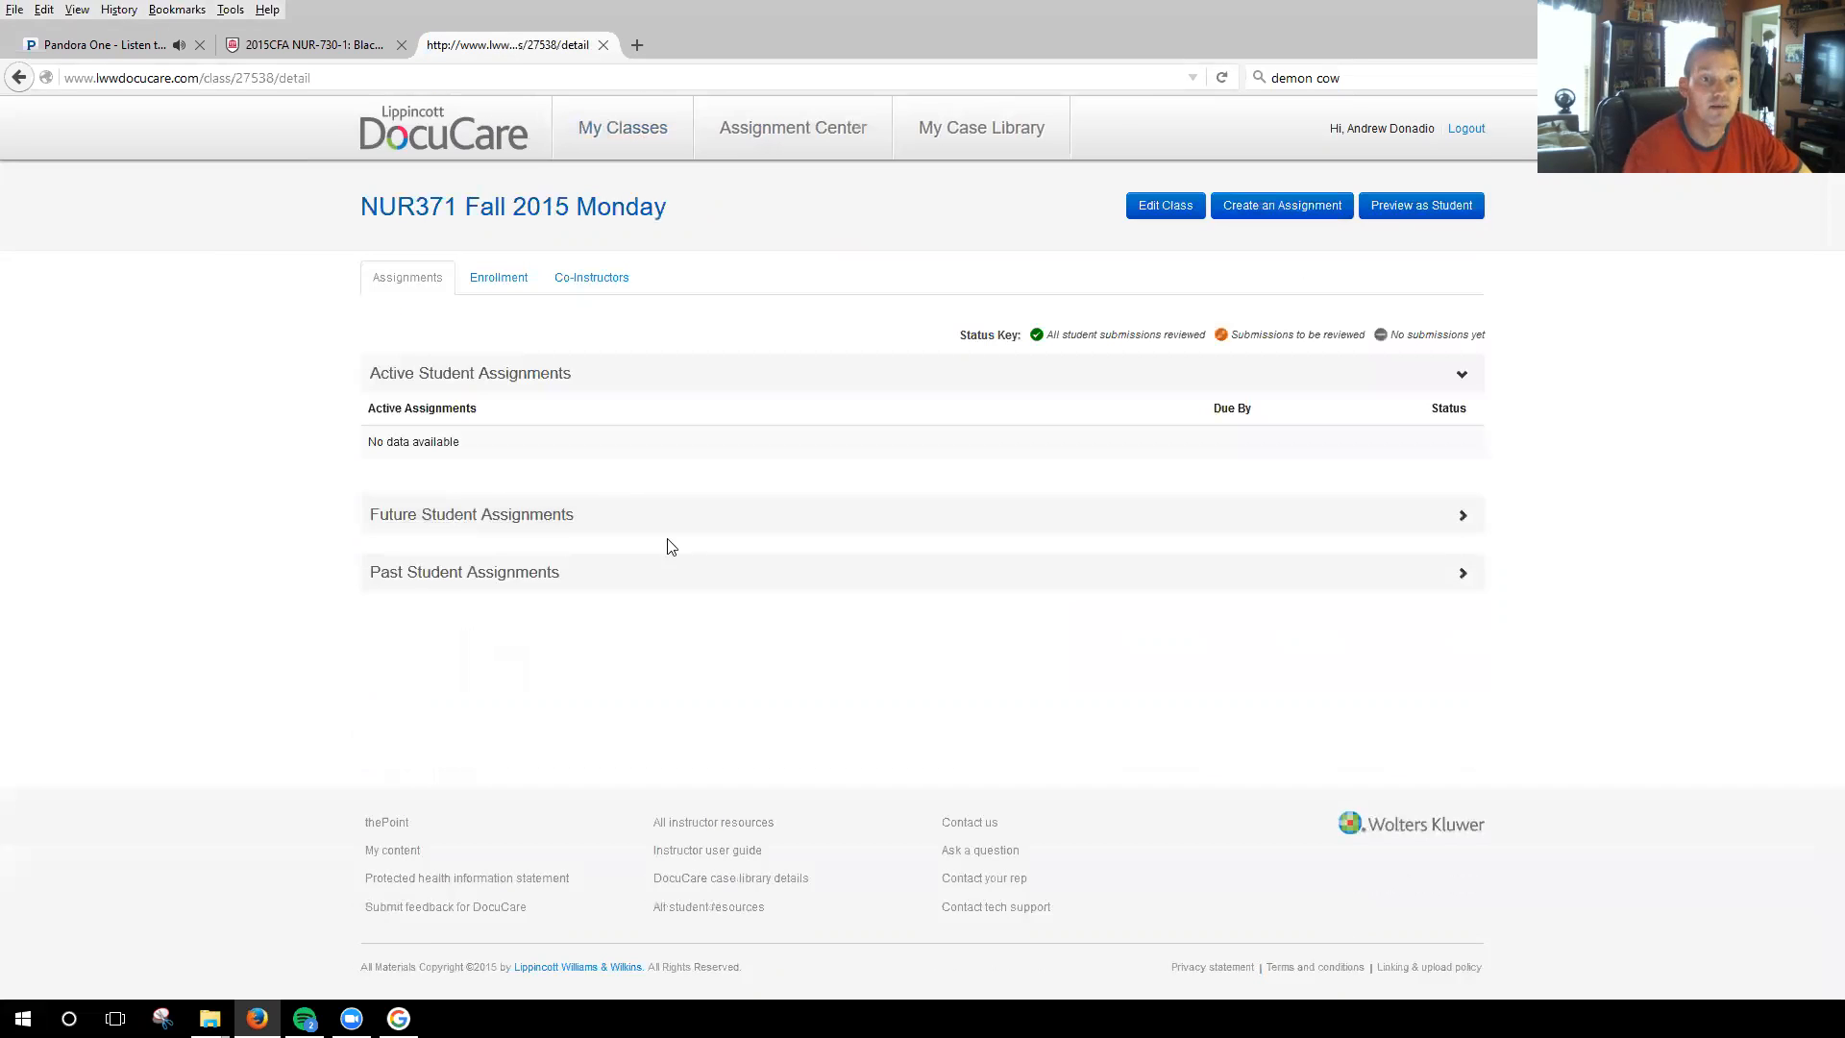
click(481, 572)
scroll(142, 681, down, 1)
scroll(143, 681, down, 2)
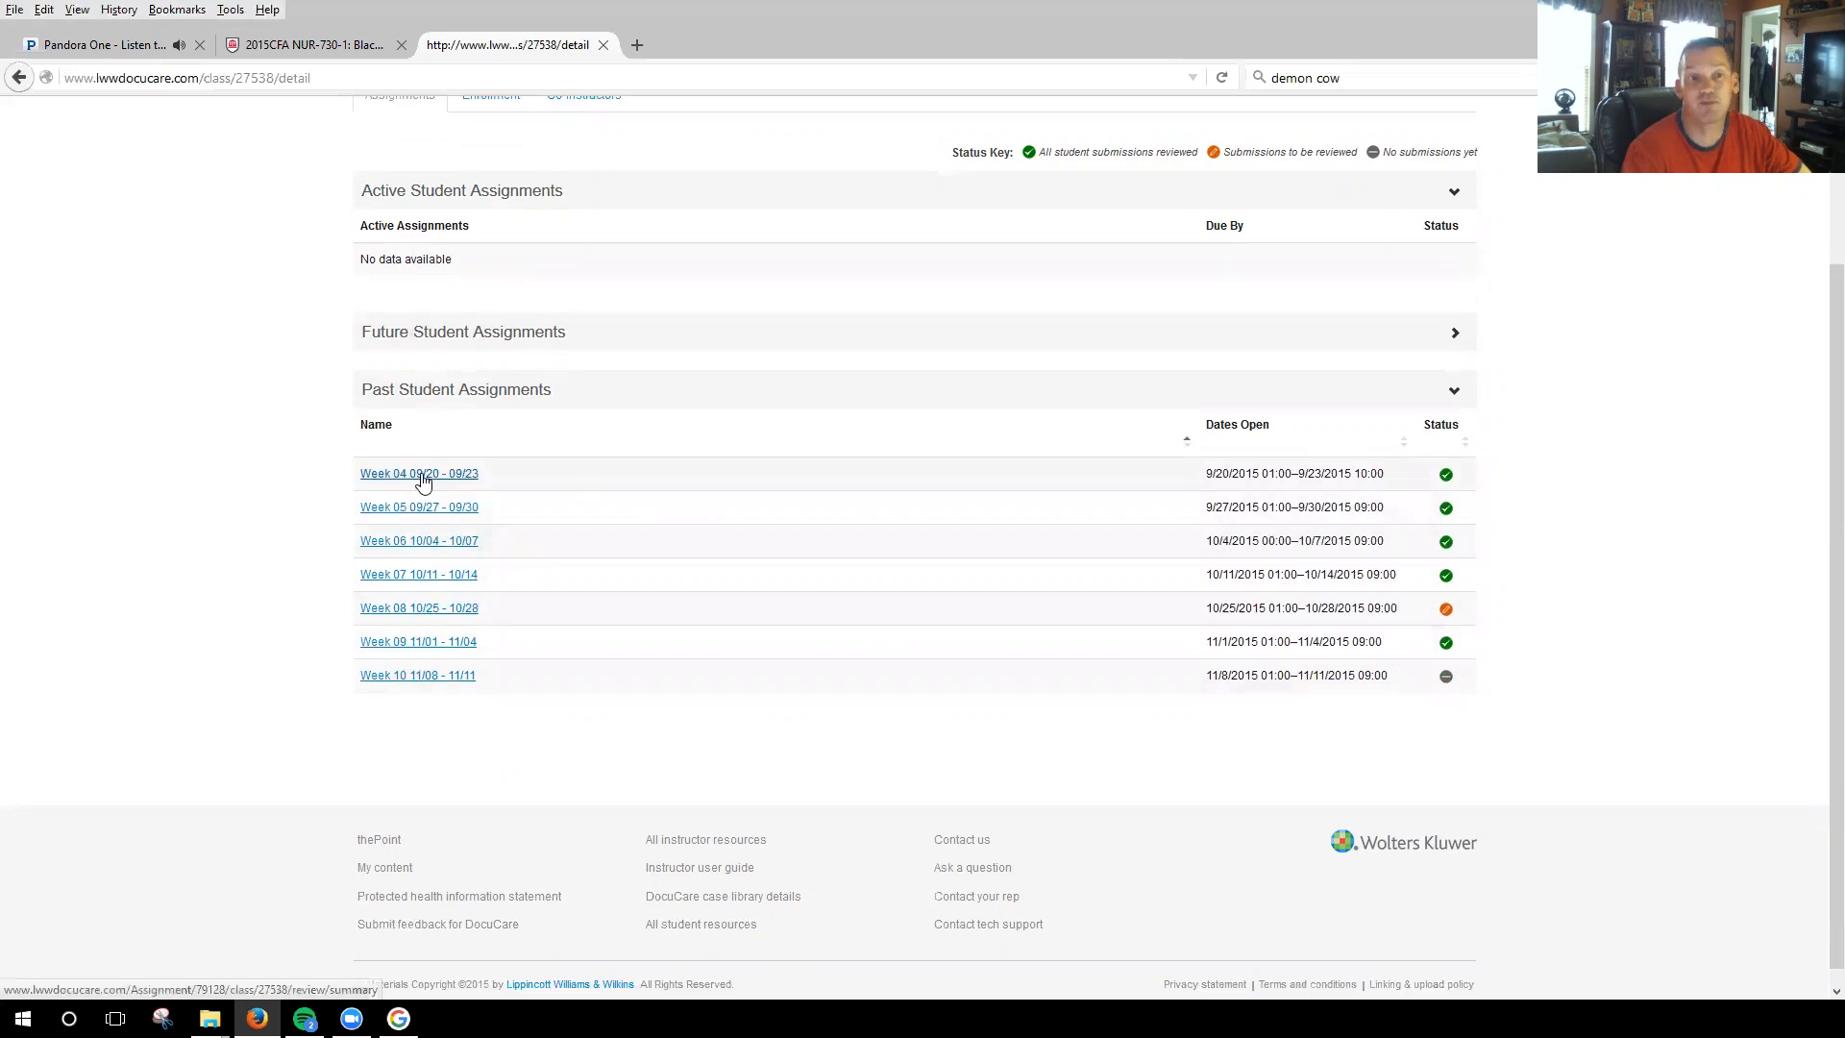
scroll(89, 577, up, 2)
scroll(89, 576, up, 1)
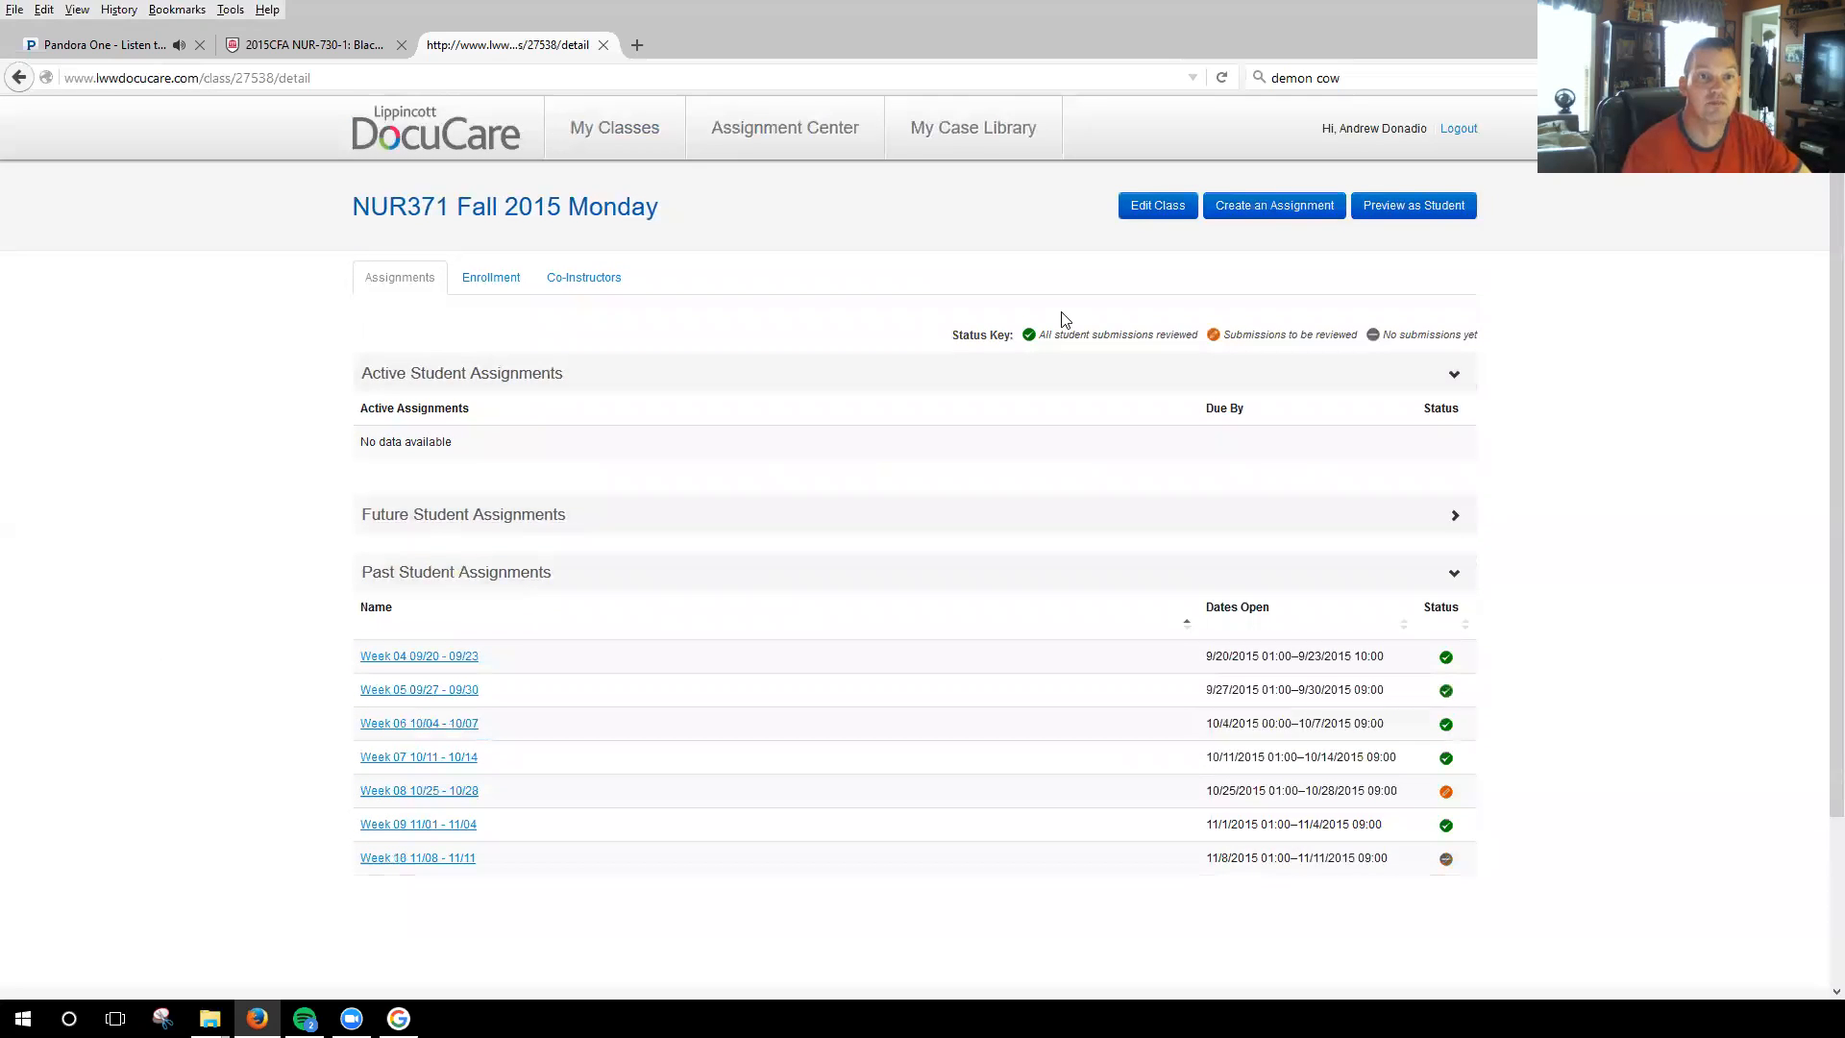
click(611, 117)
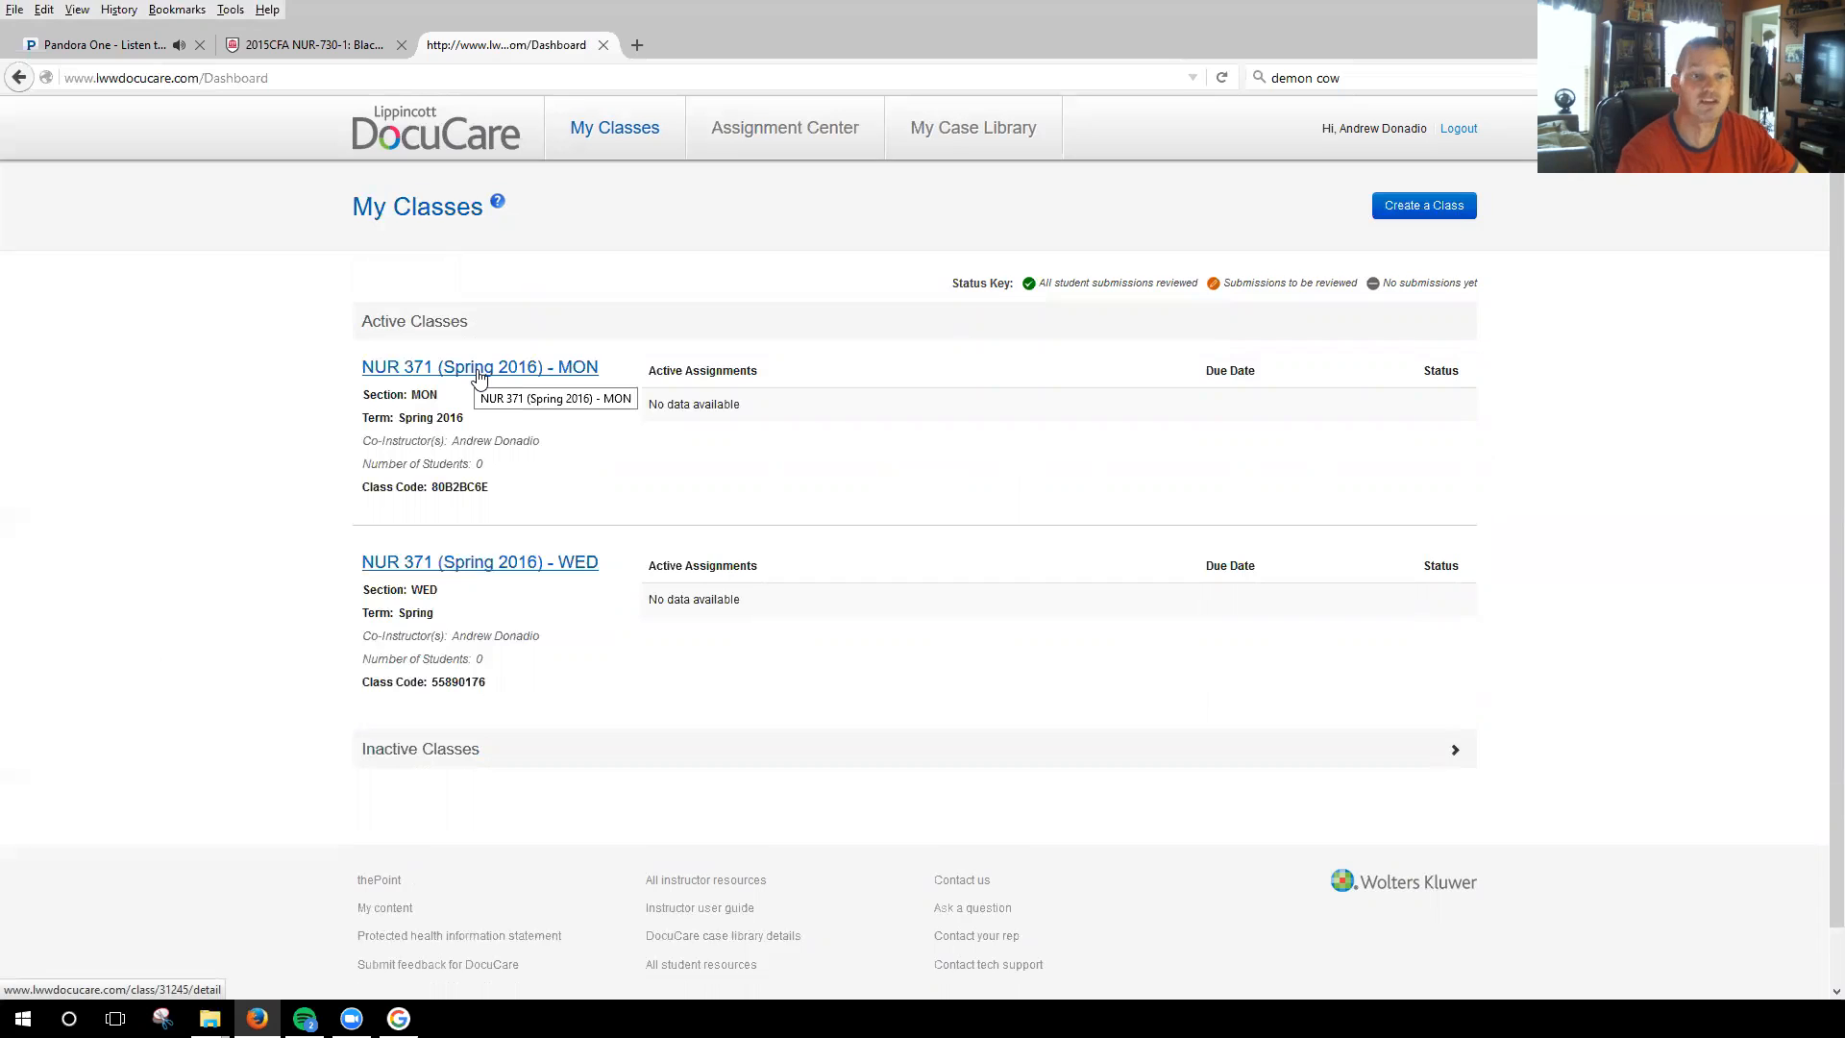
Start adding a new clinical patient from the student preview of the NUR 371 (Spring 2016) - MON class.
click(479, 375)
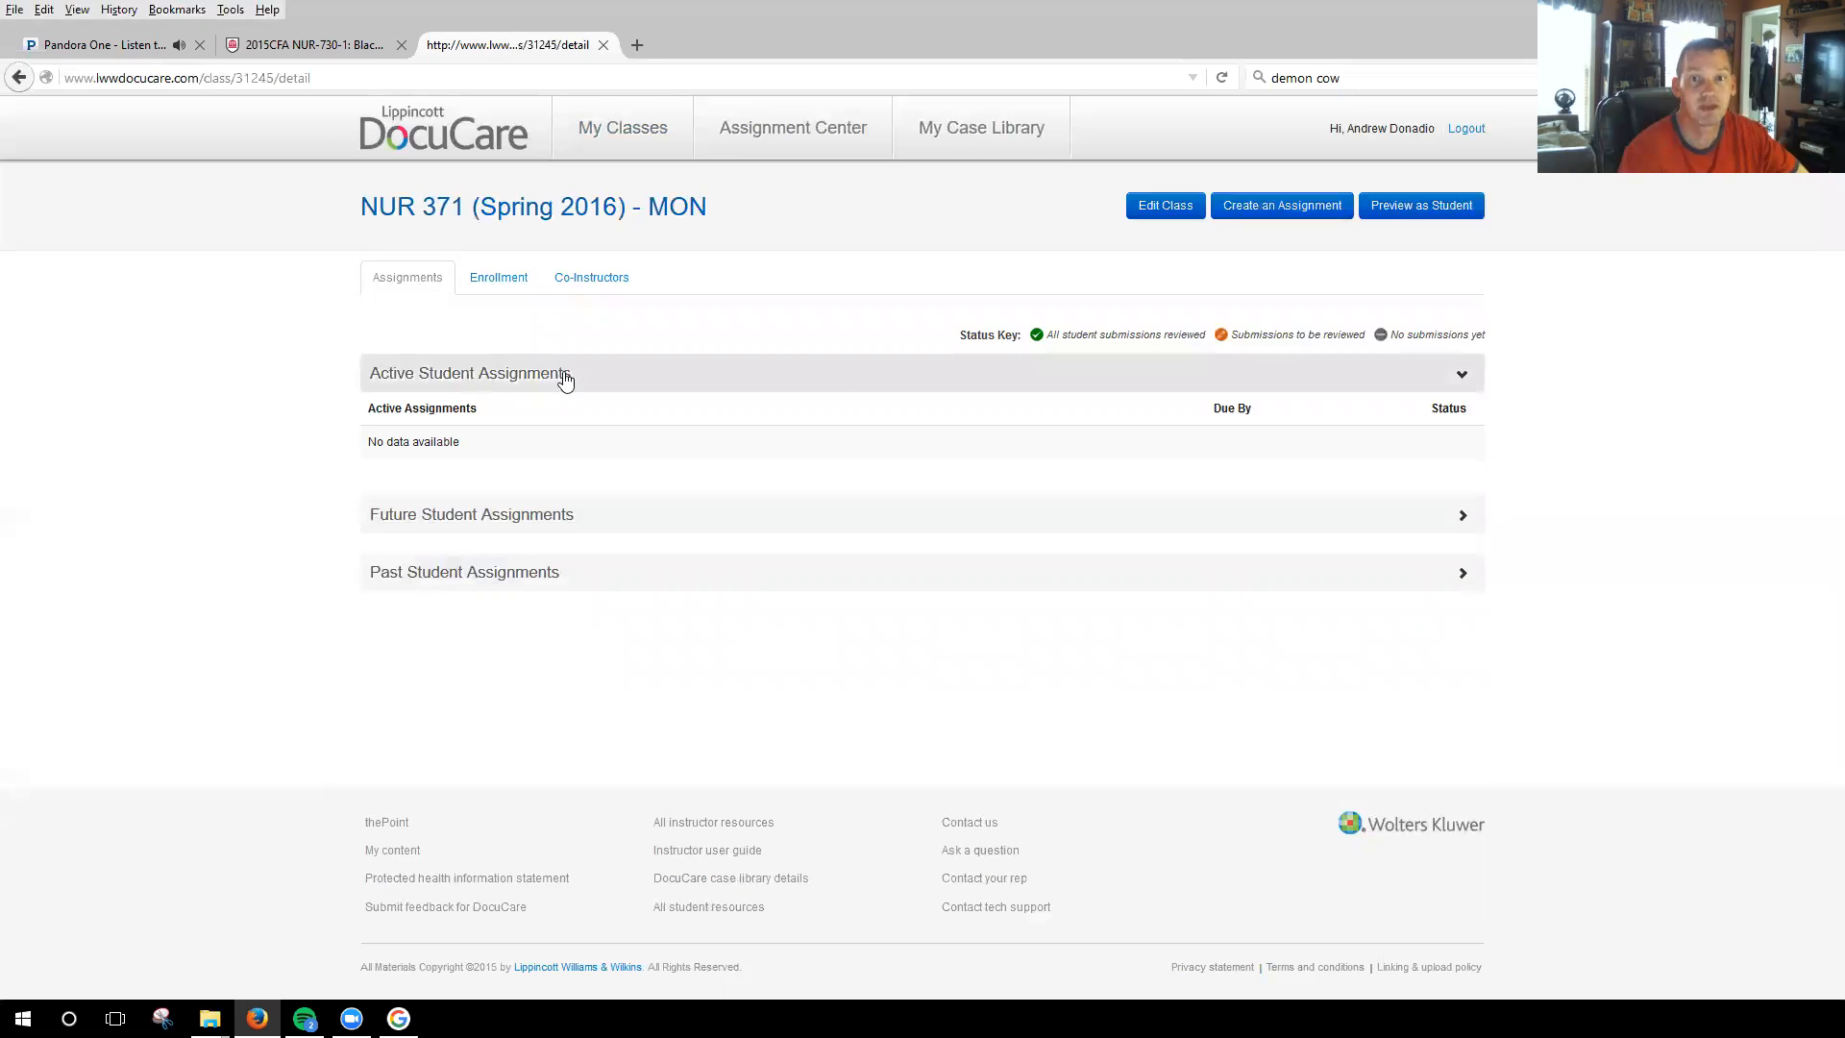
click(1447, 204)
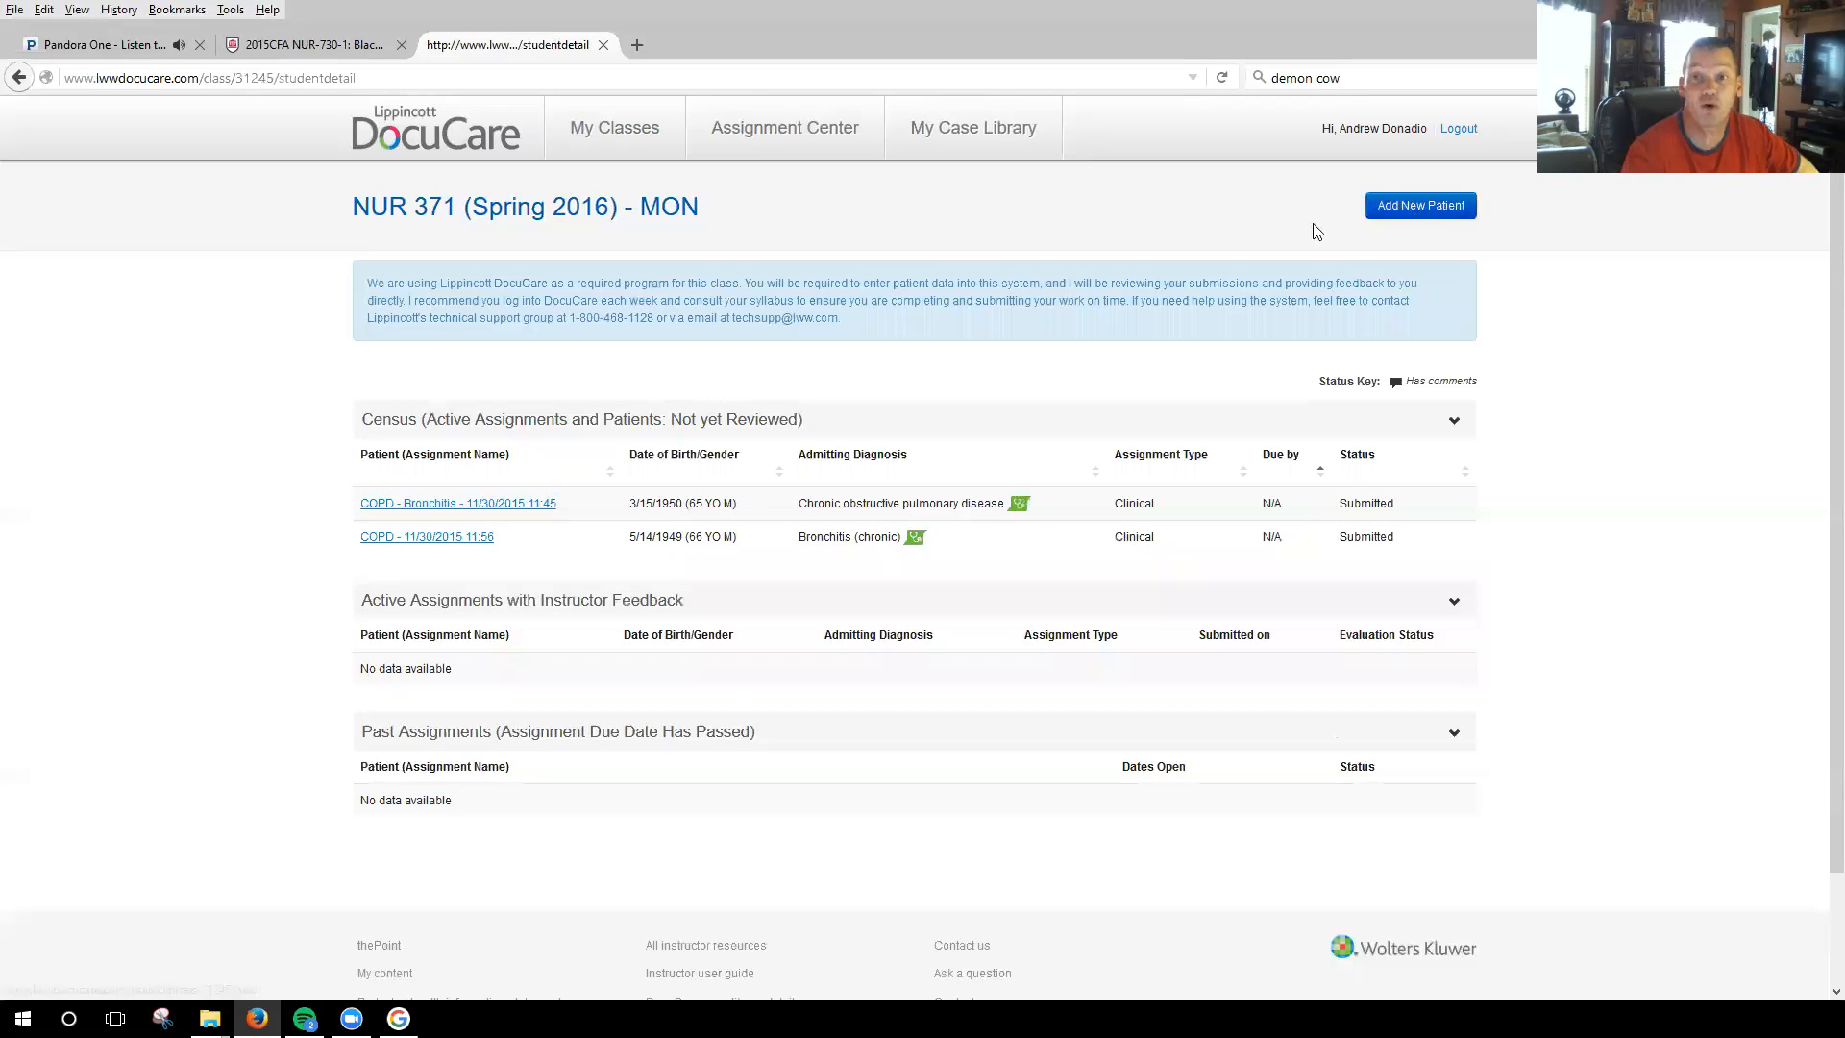
click(1432, 218)
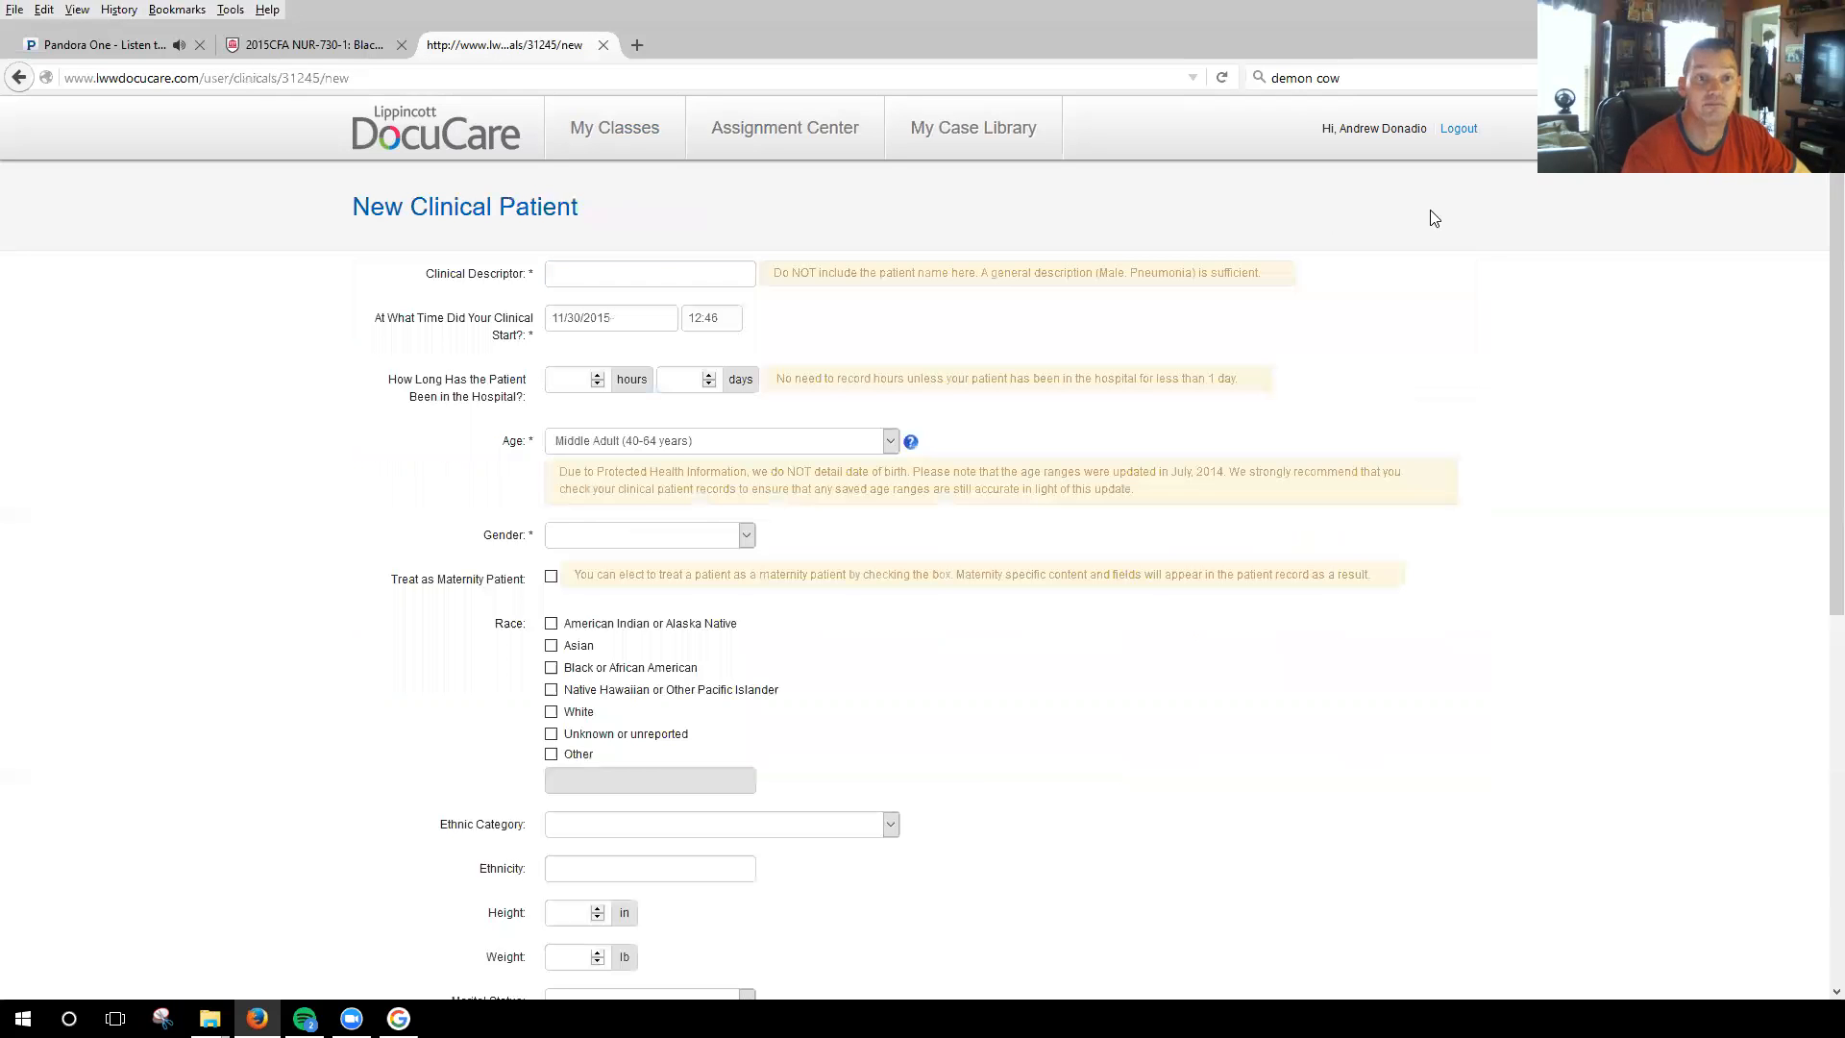
Enter "Male, COPD" as the clinical descriptor and set the patient's time in the hospital to 2 days.
click(658, 276)
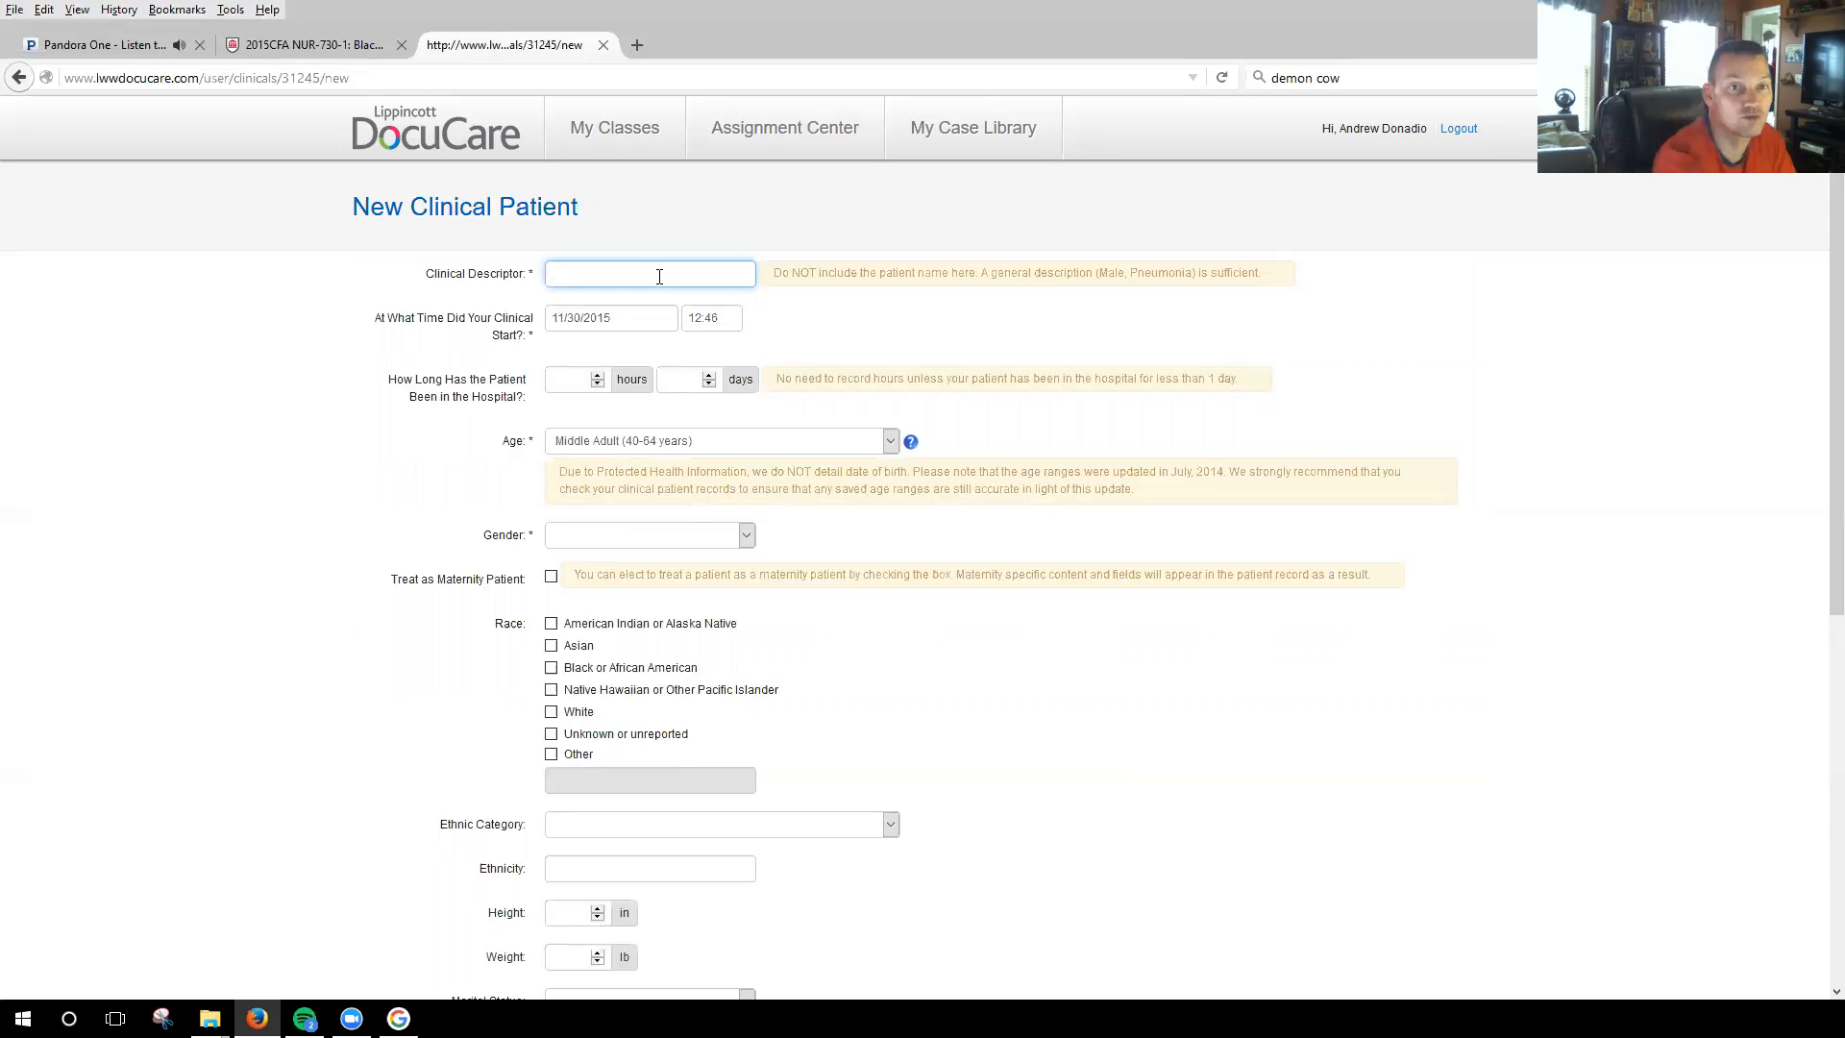
text(Male)
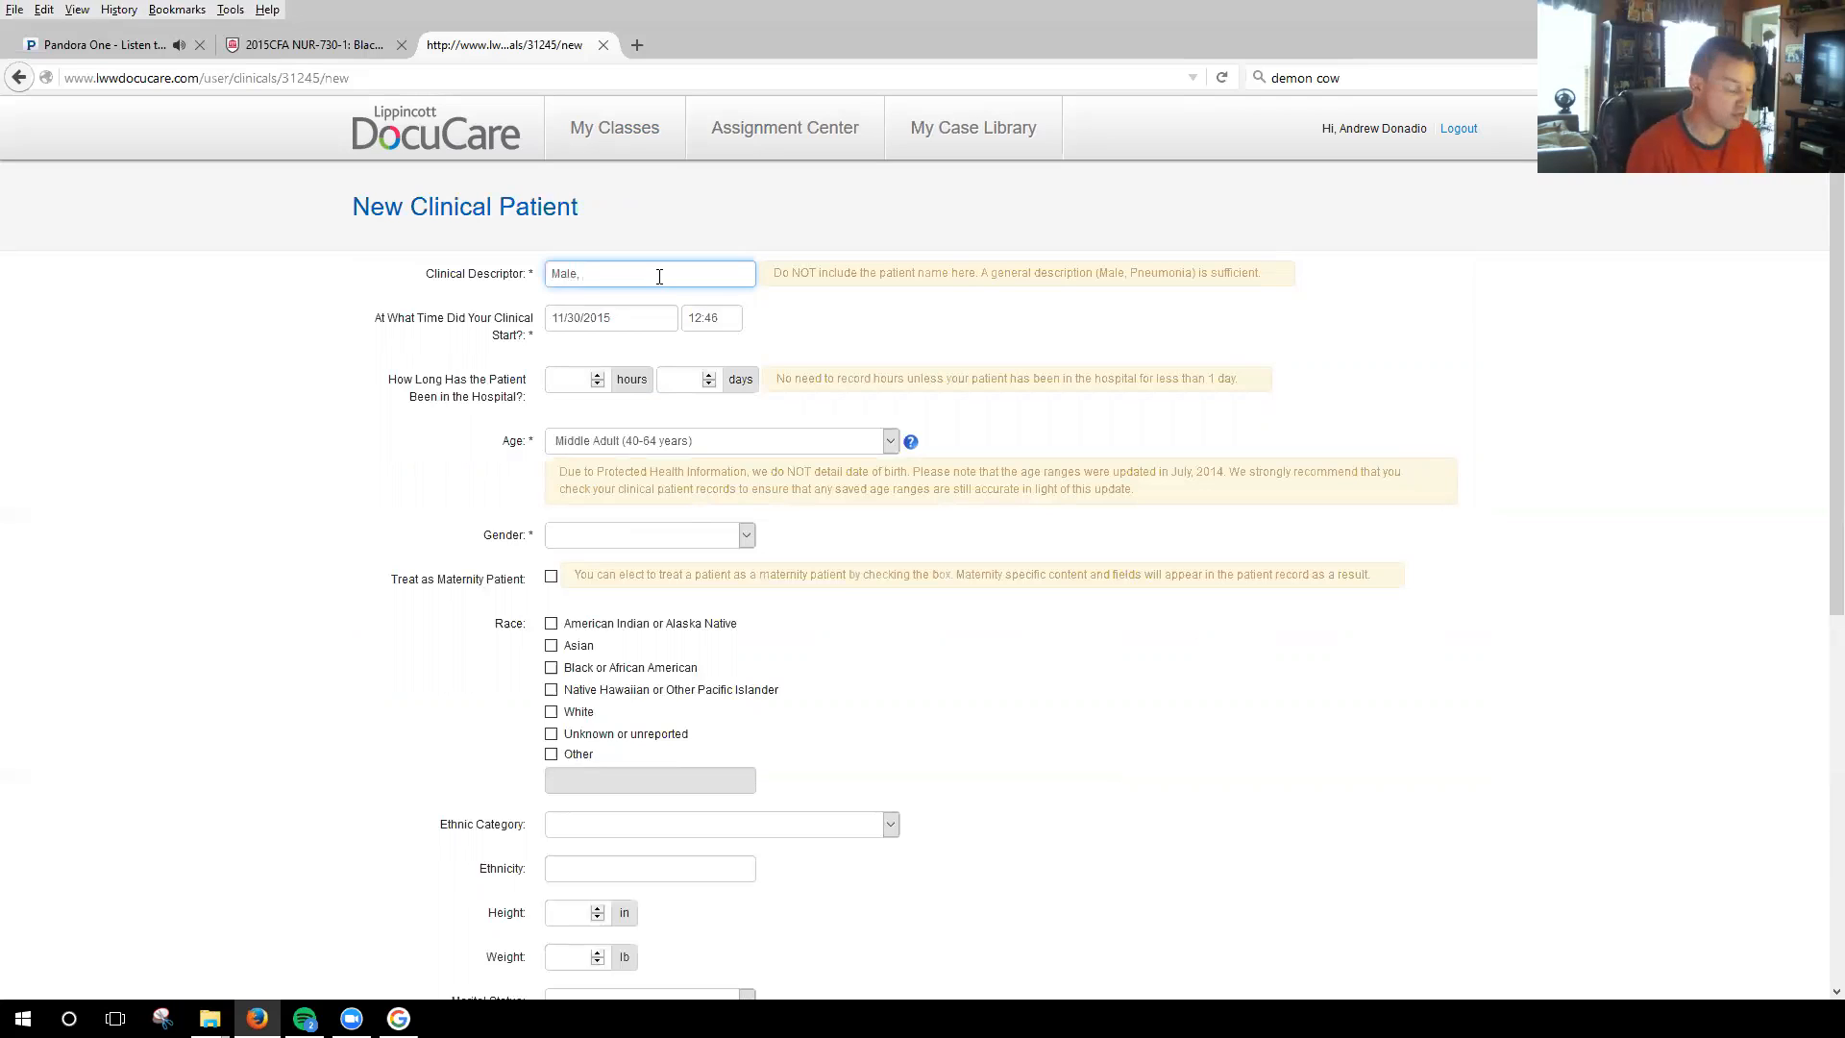
text(, C)
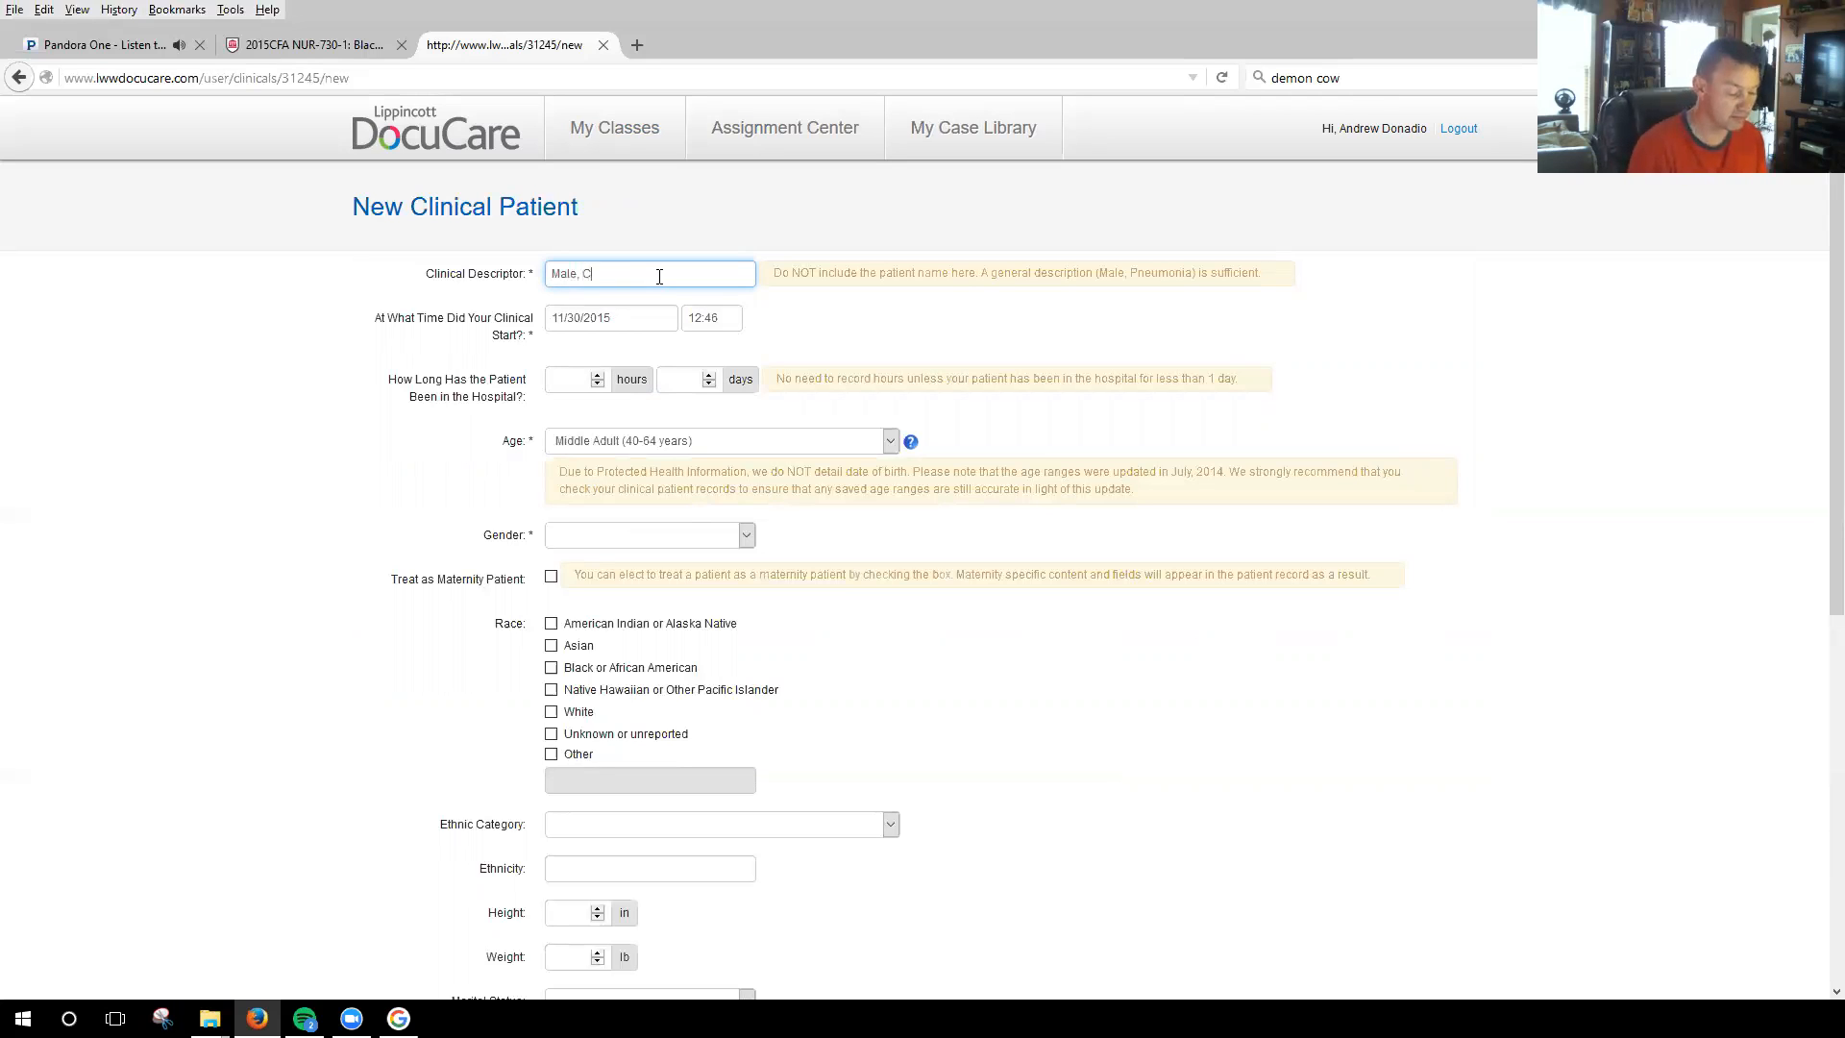
text(OPD)
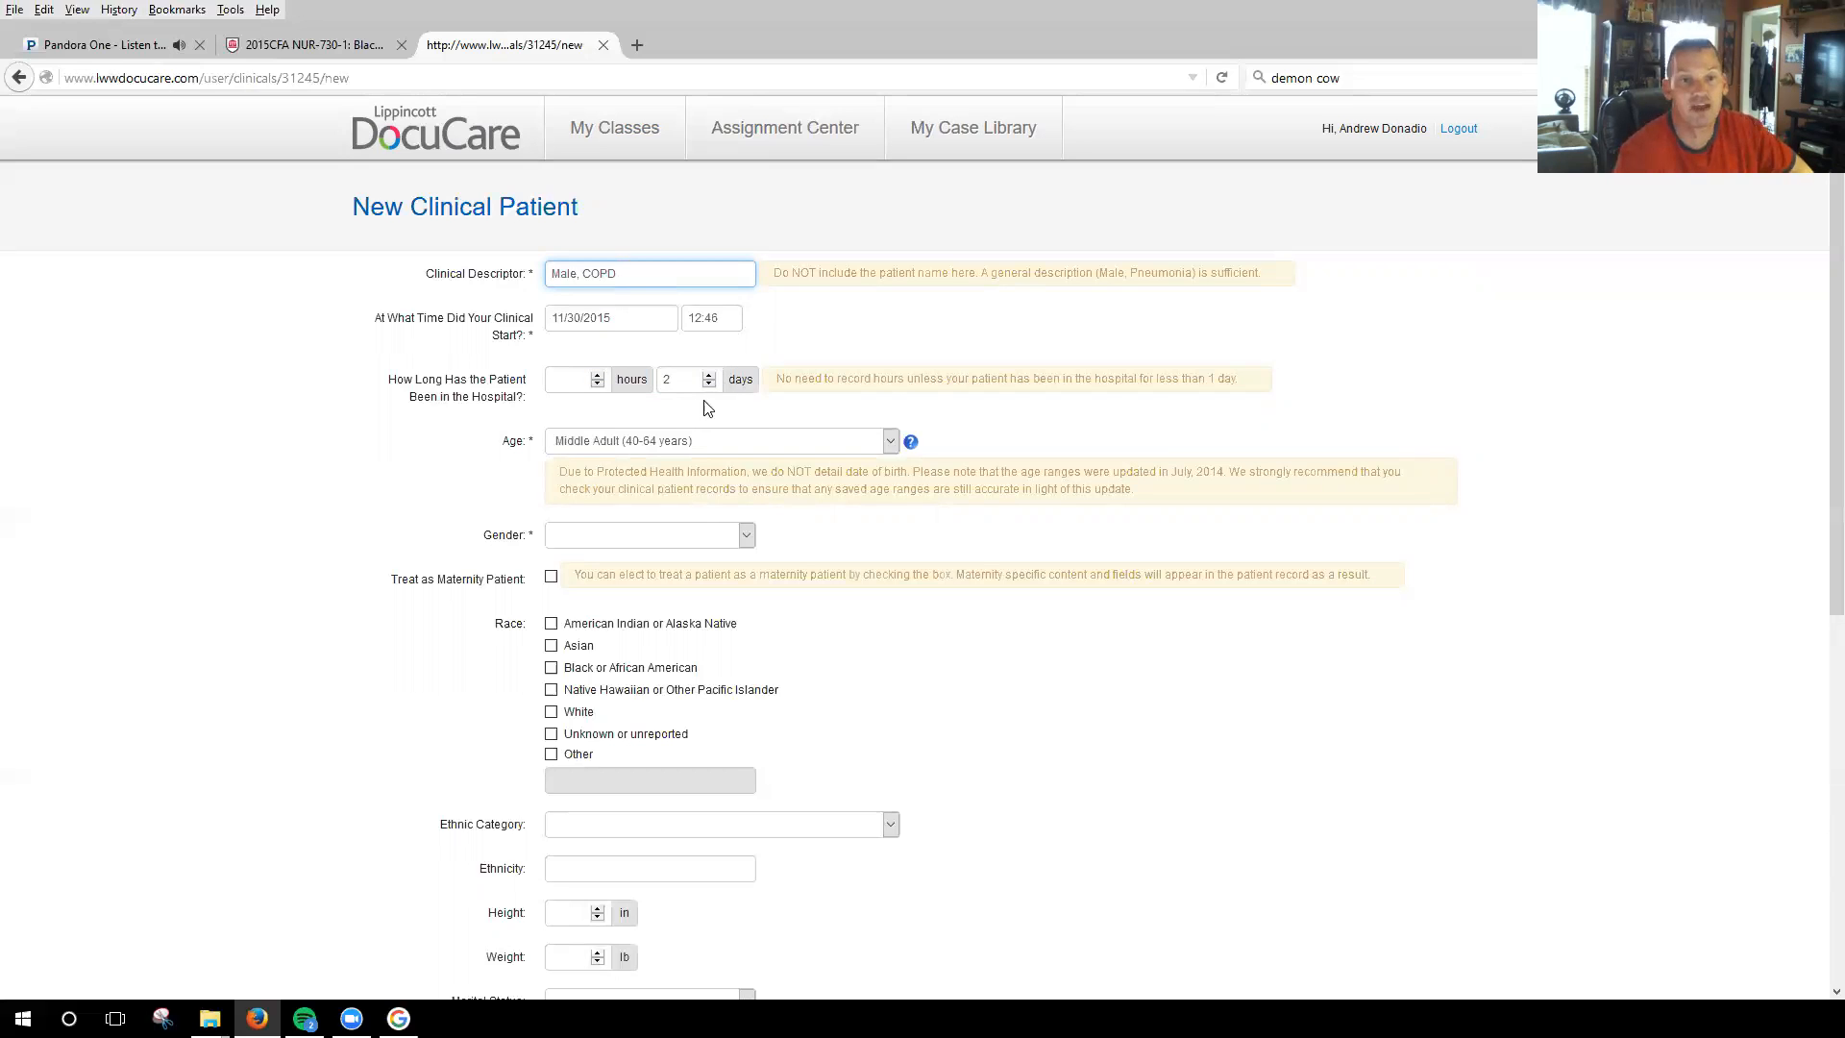
Set the patient's demographics to age Young-Old Adult (65-74 years), gender Male and race White.
click(889, 442)
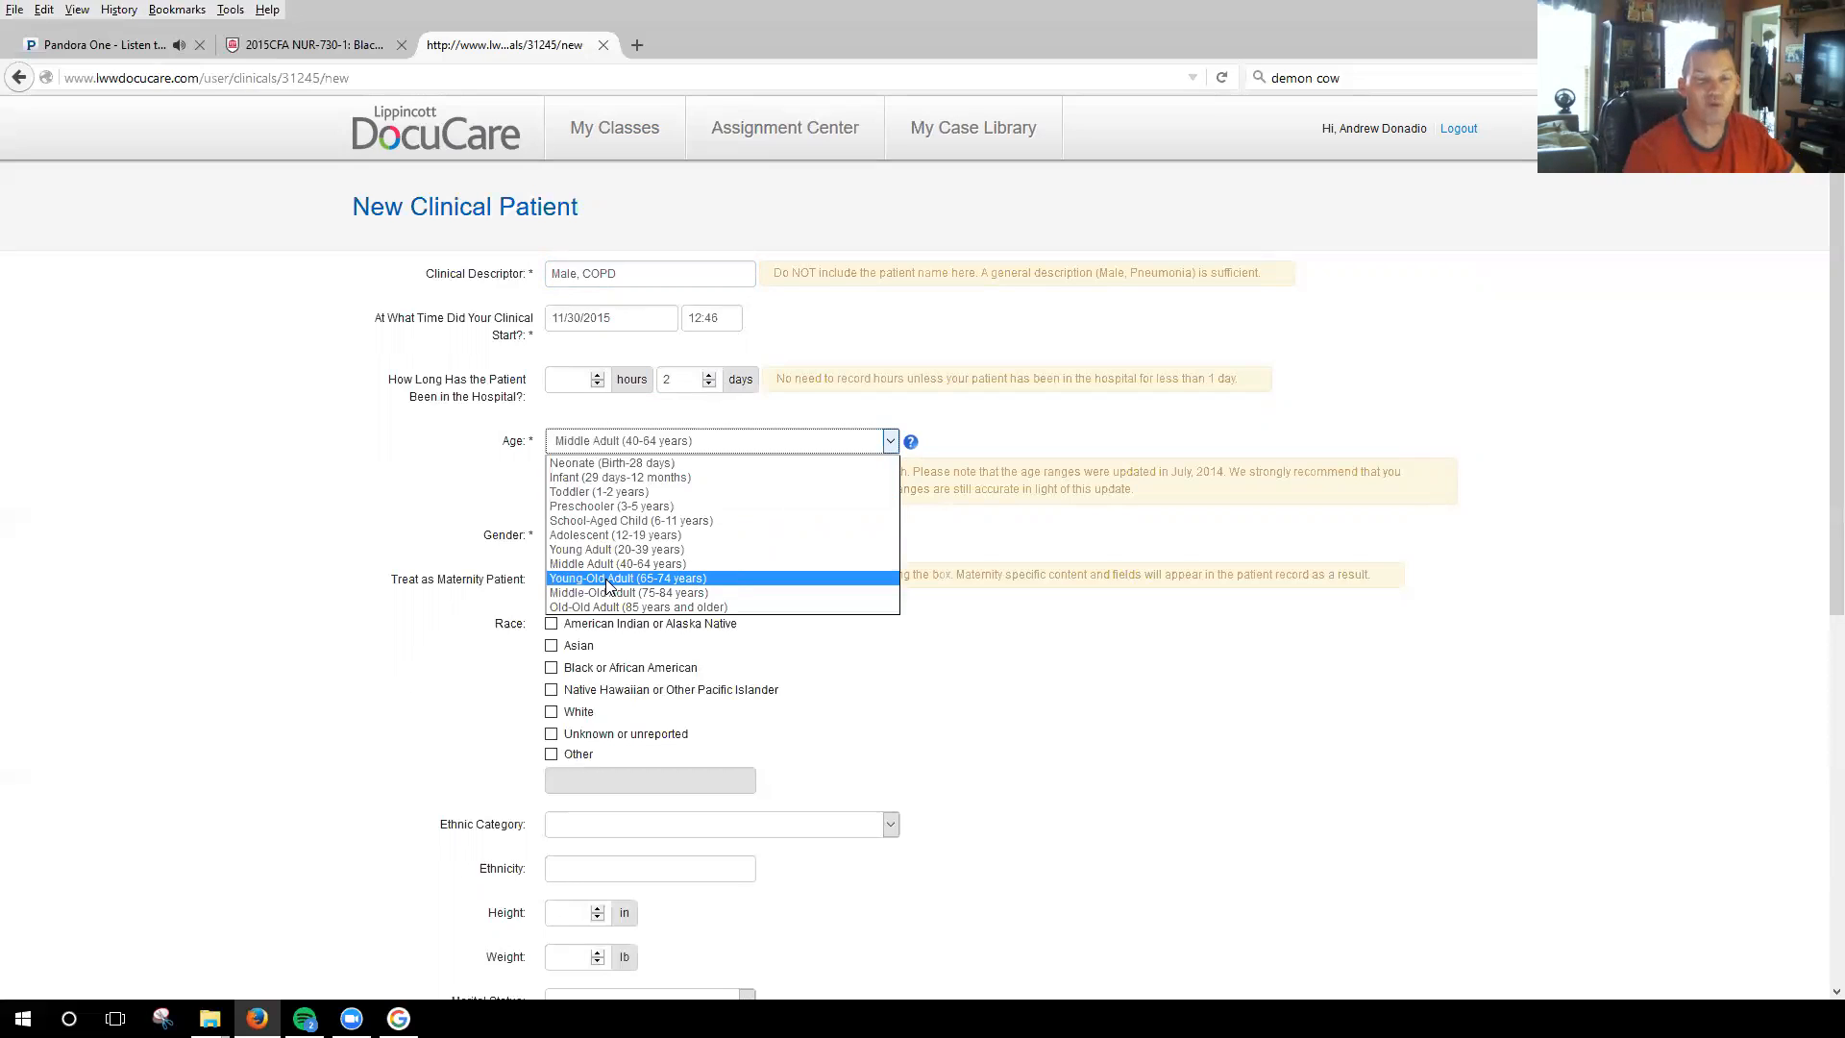
click(673, 578)
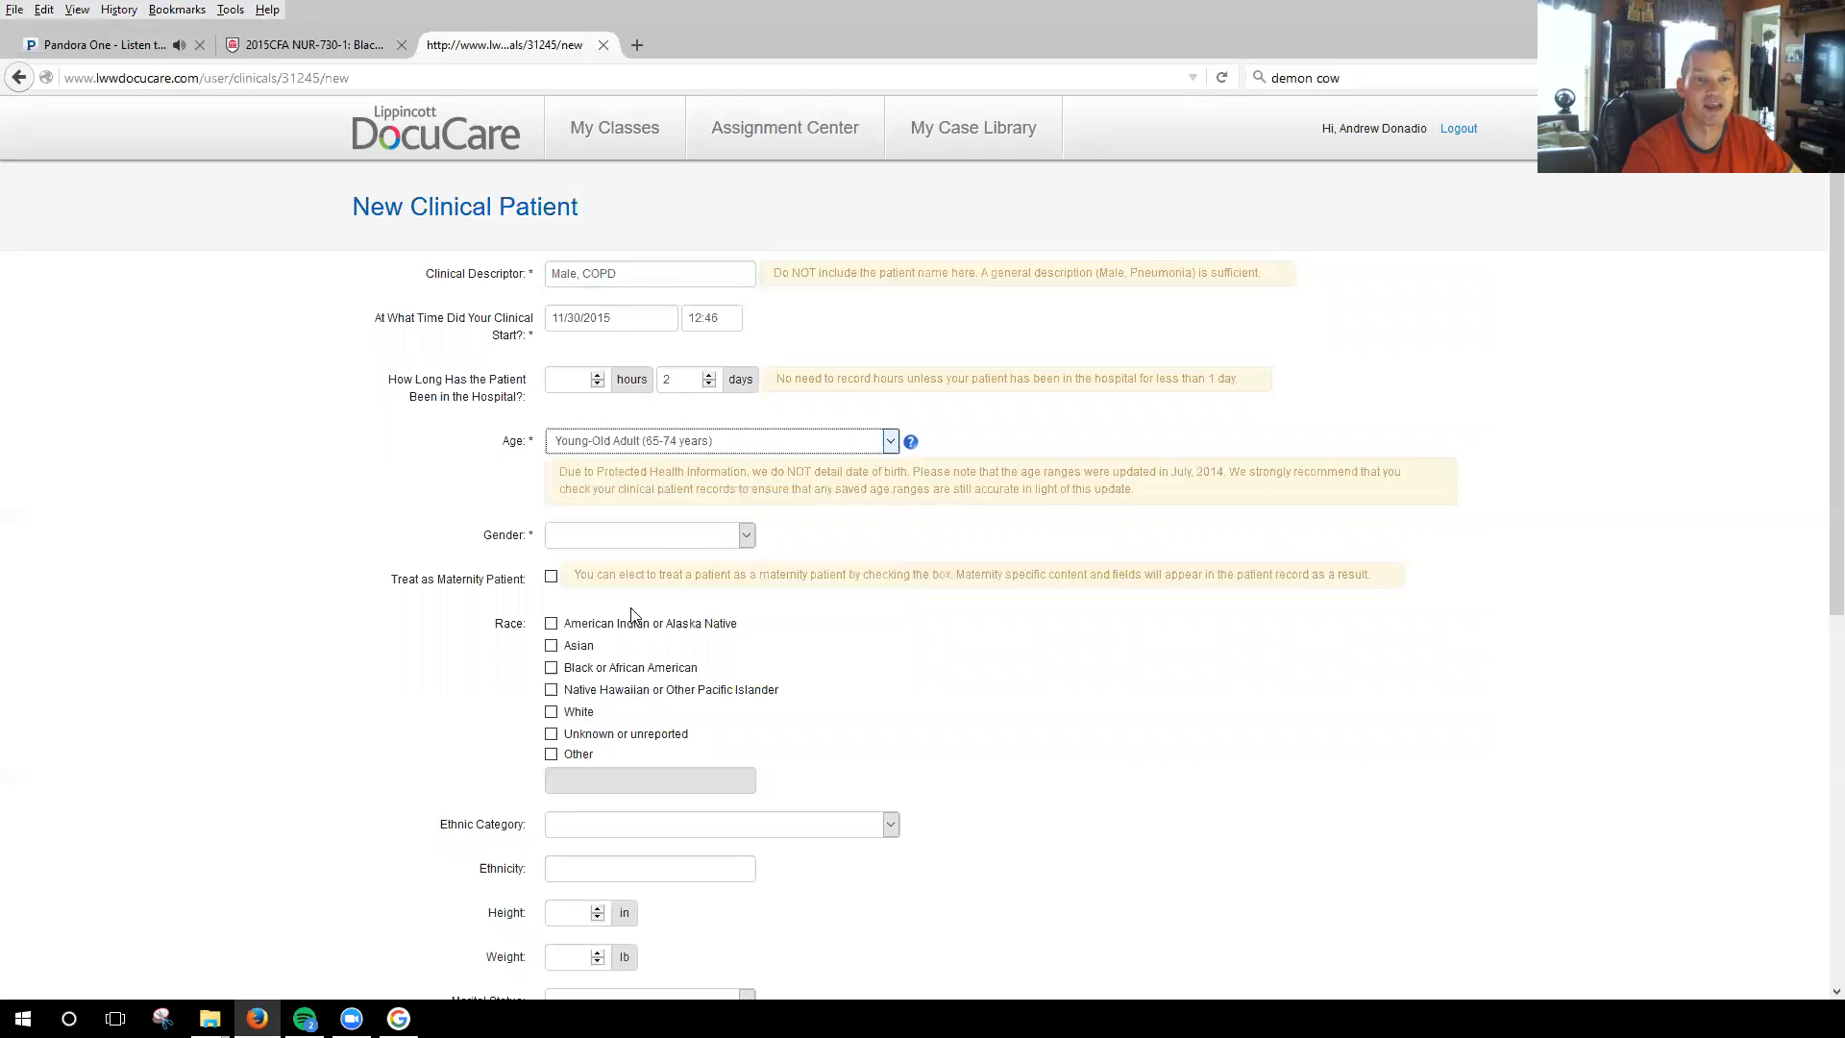
click(638, 535)
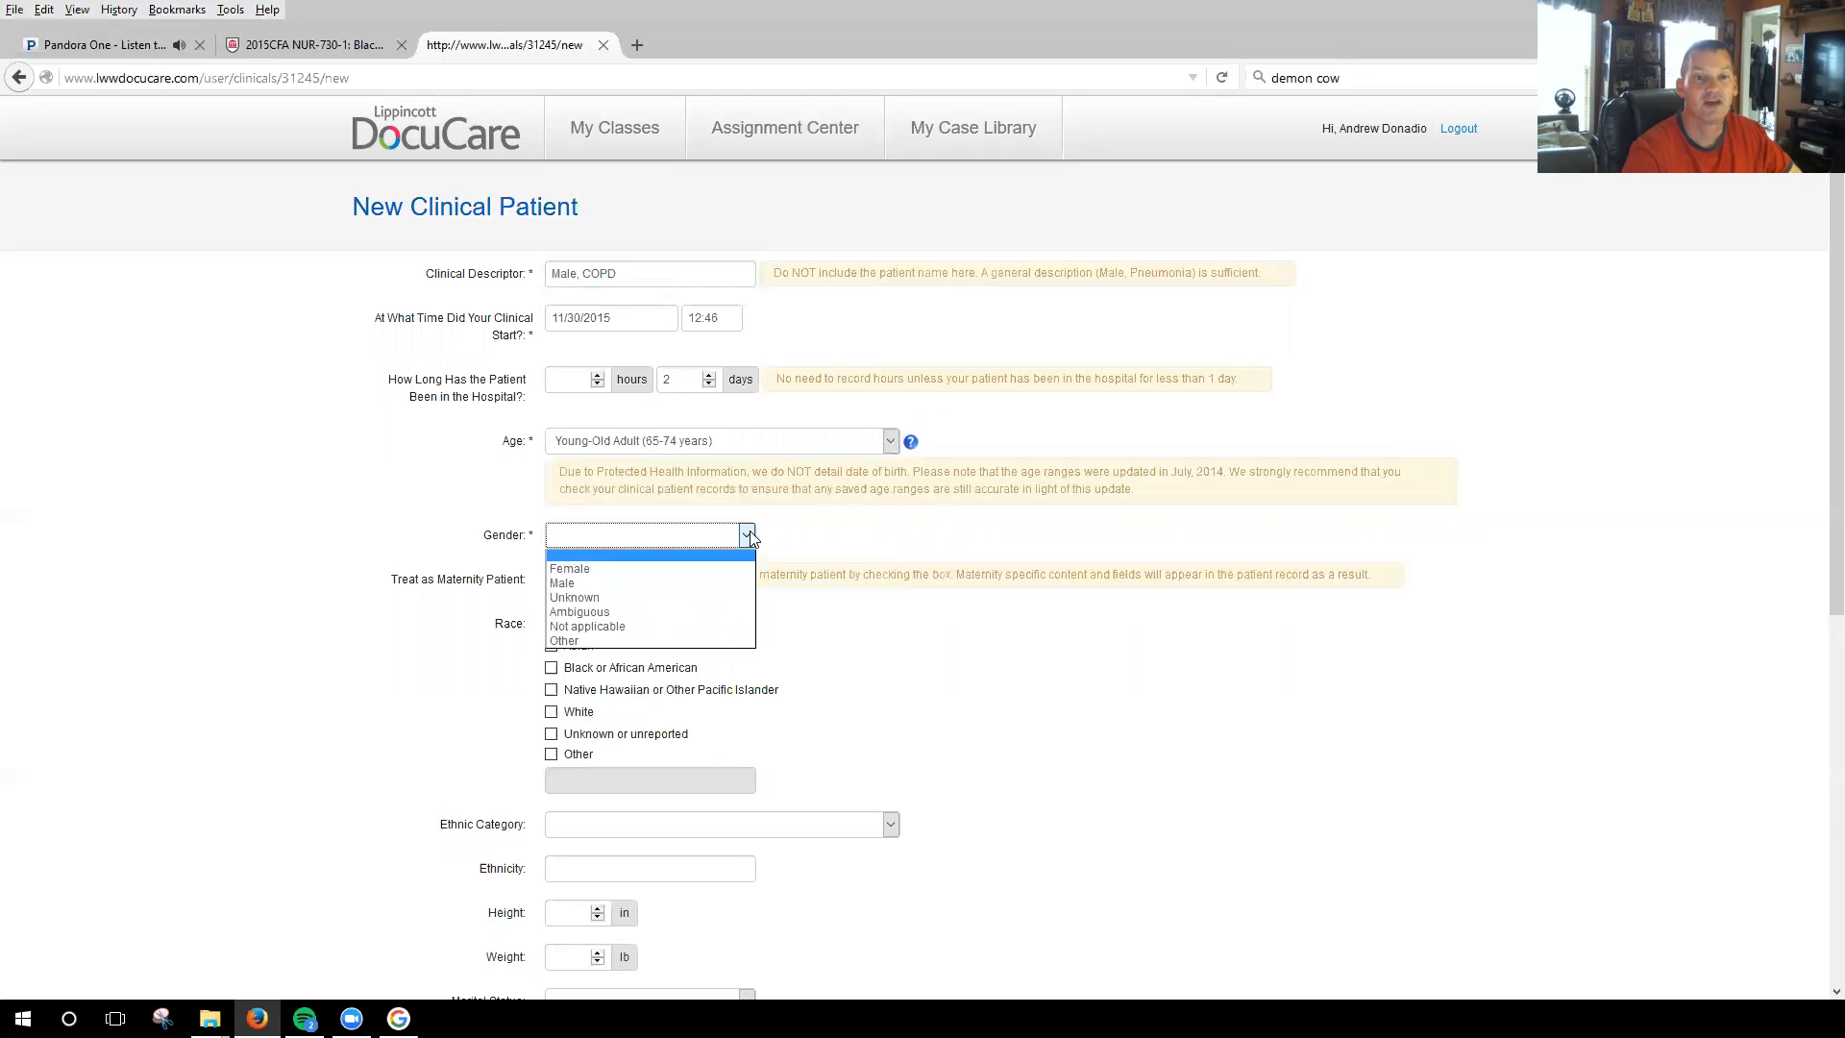
click(590, 582)
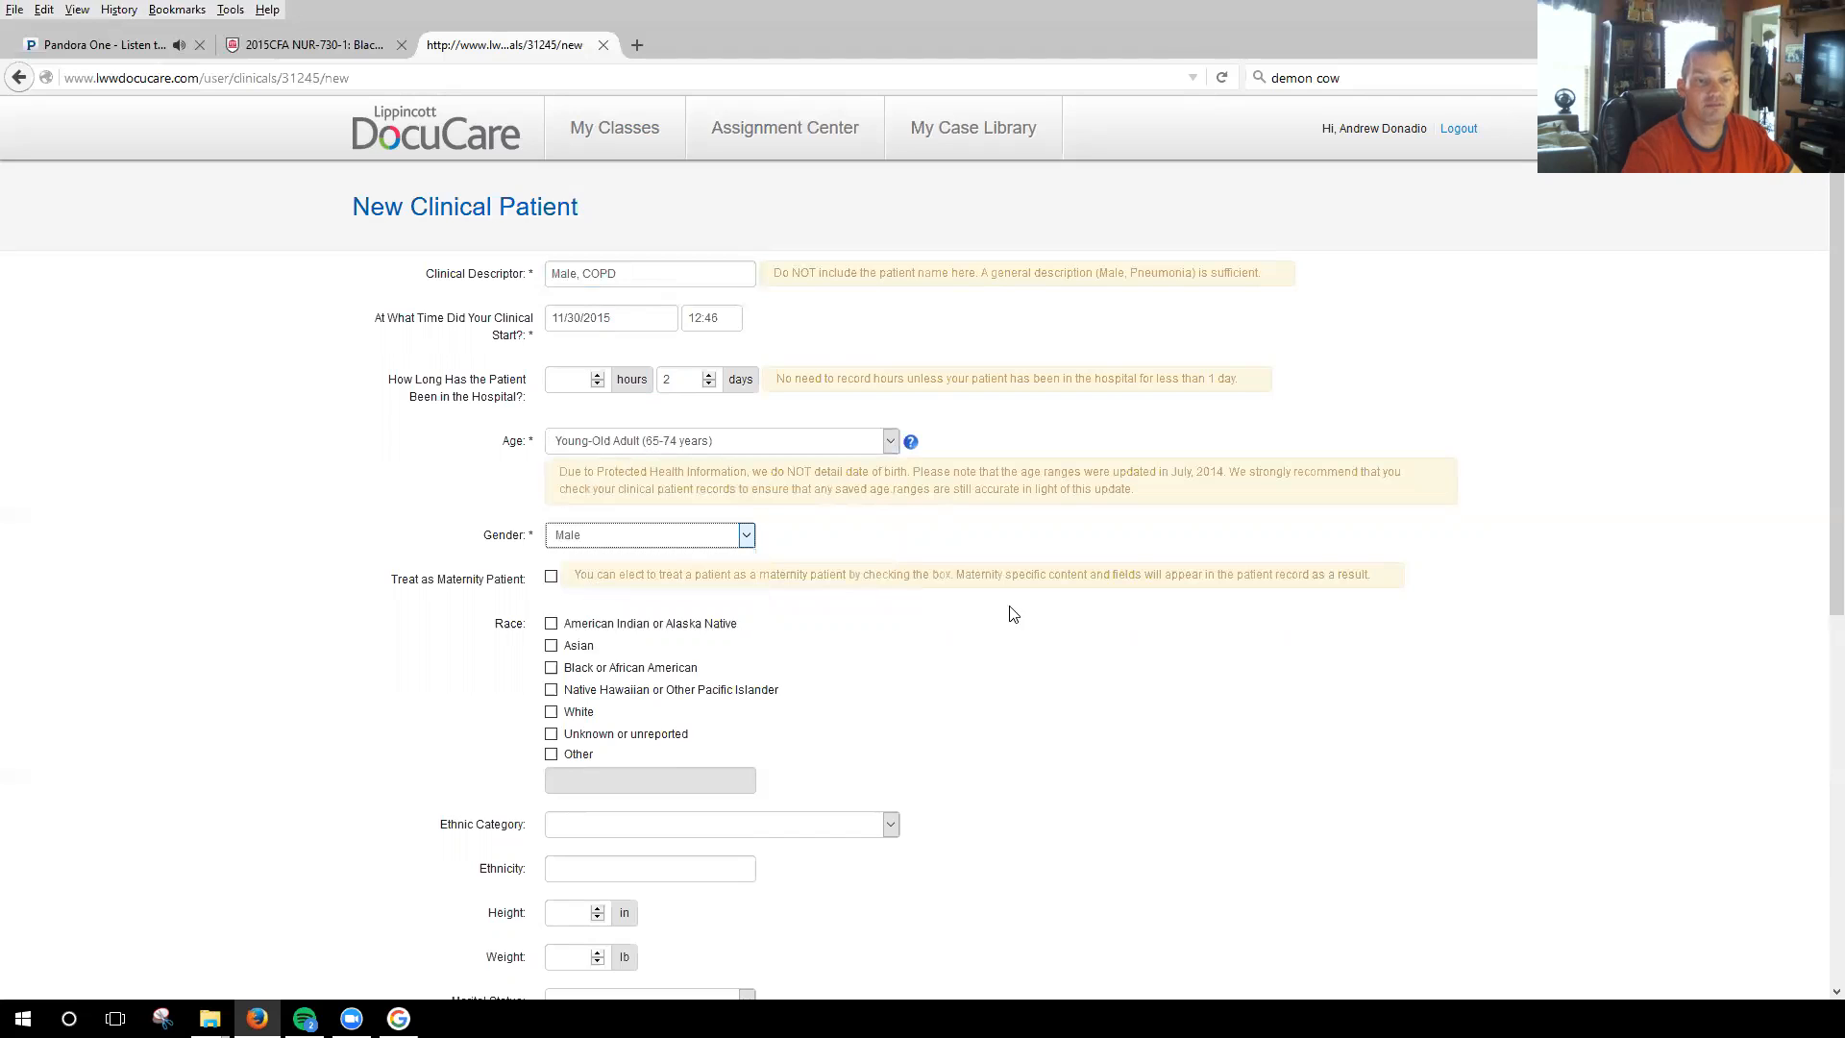
scroll(727, 469, down, 2)
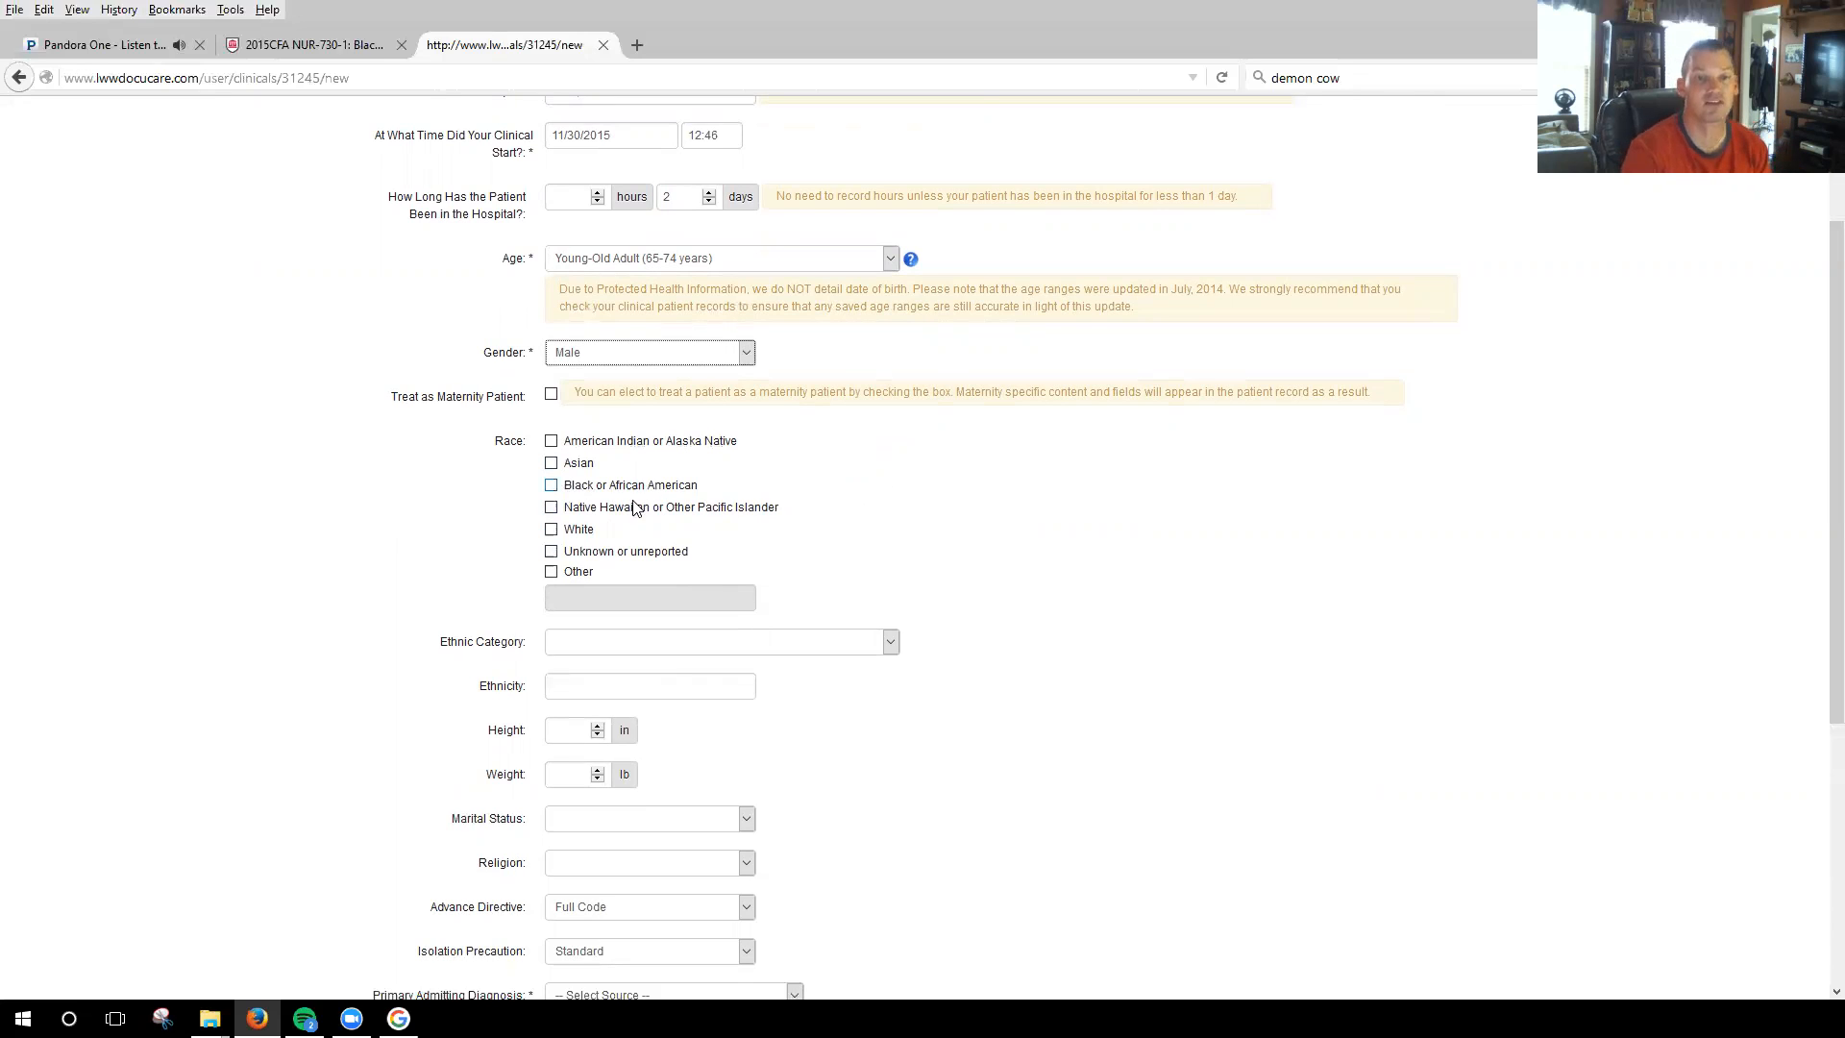
click(551, 529)
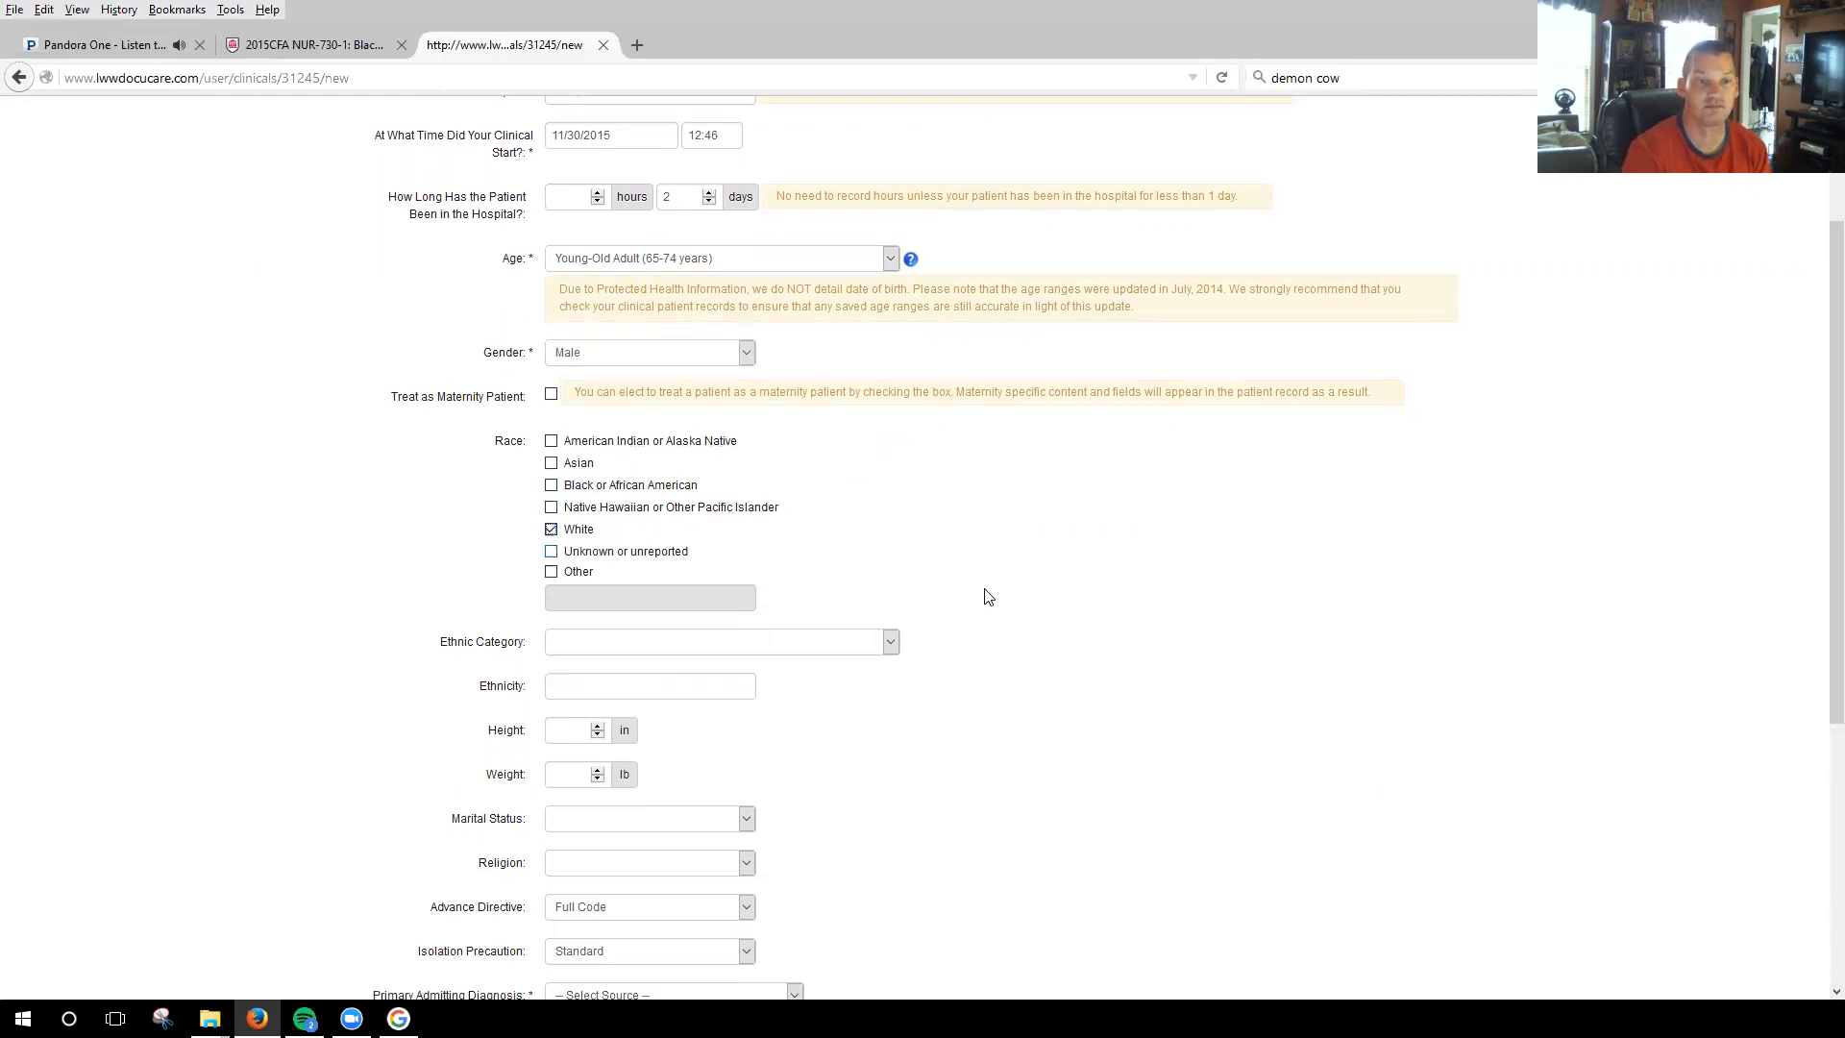
Set the patient's height to 69 in and weight to 185 lb.
scroll(984, 597, down, 3)
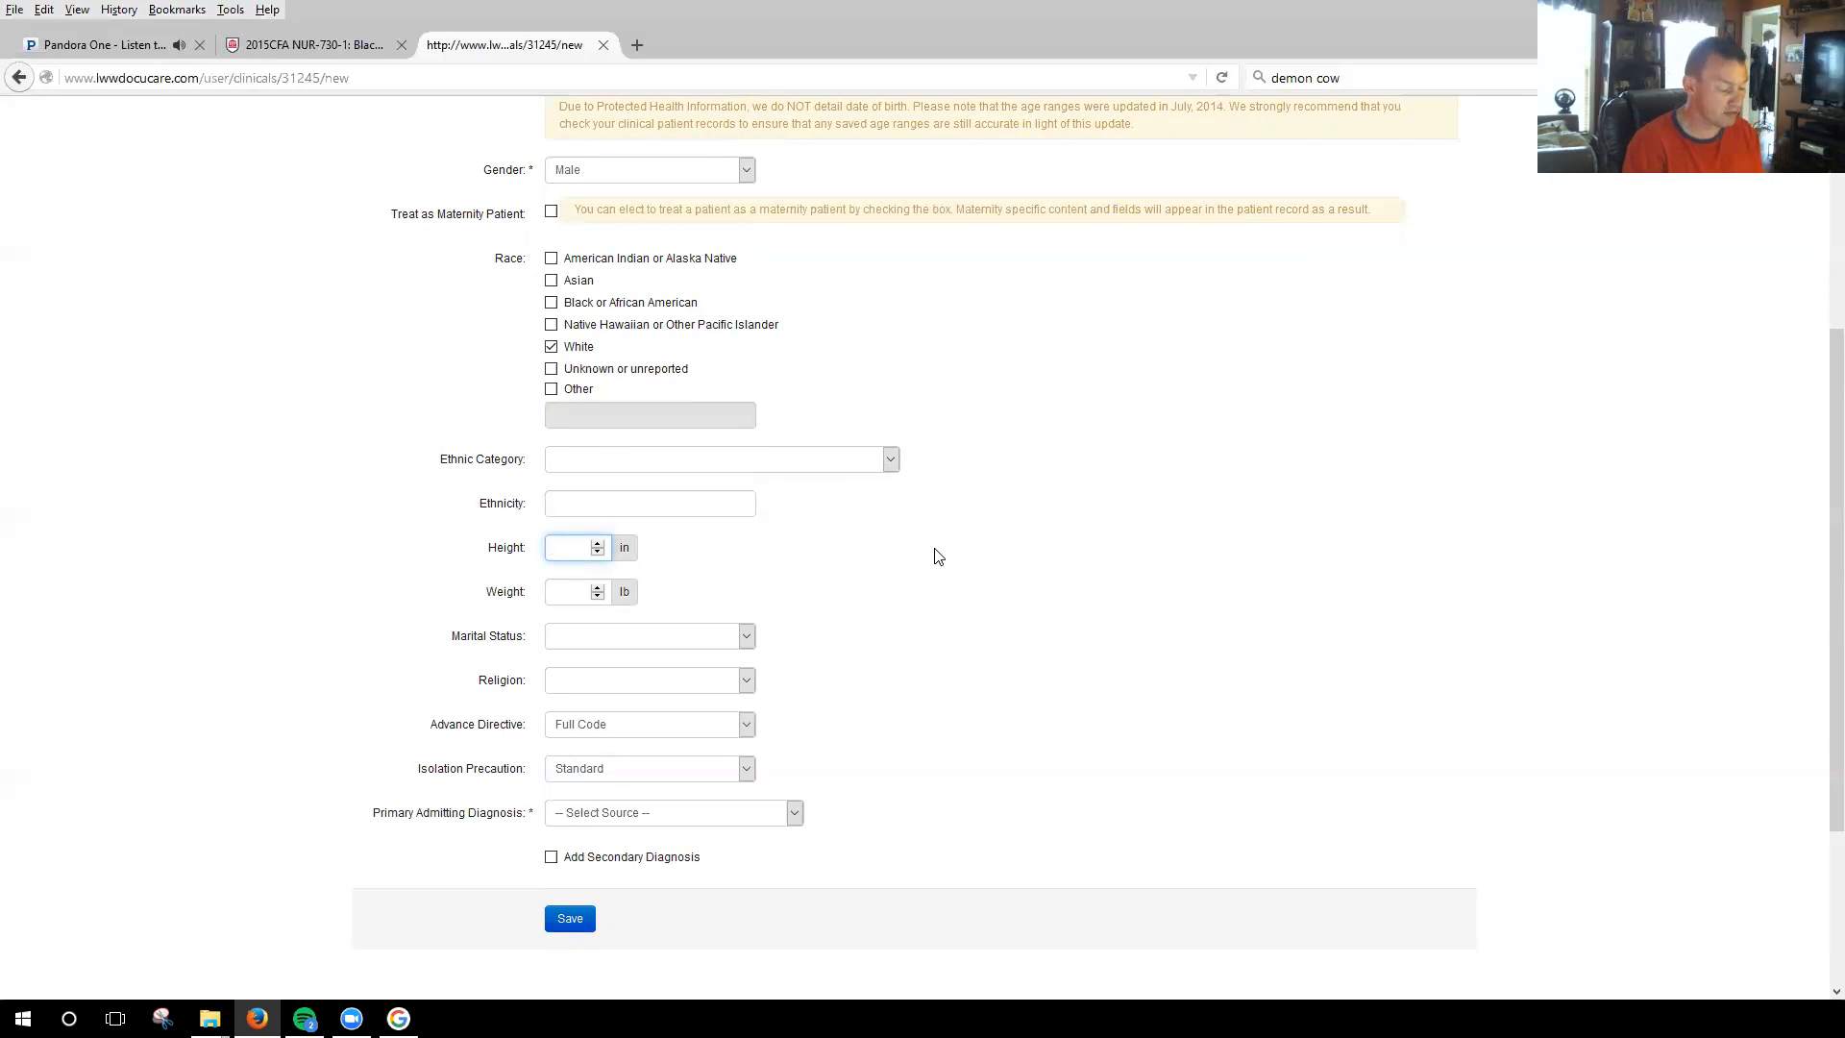
text(69)
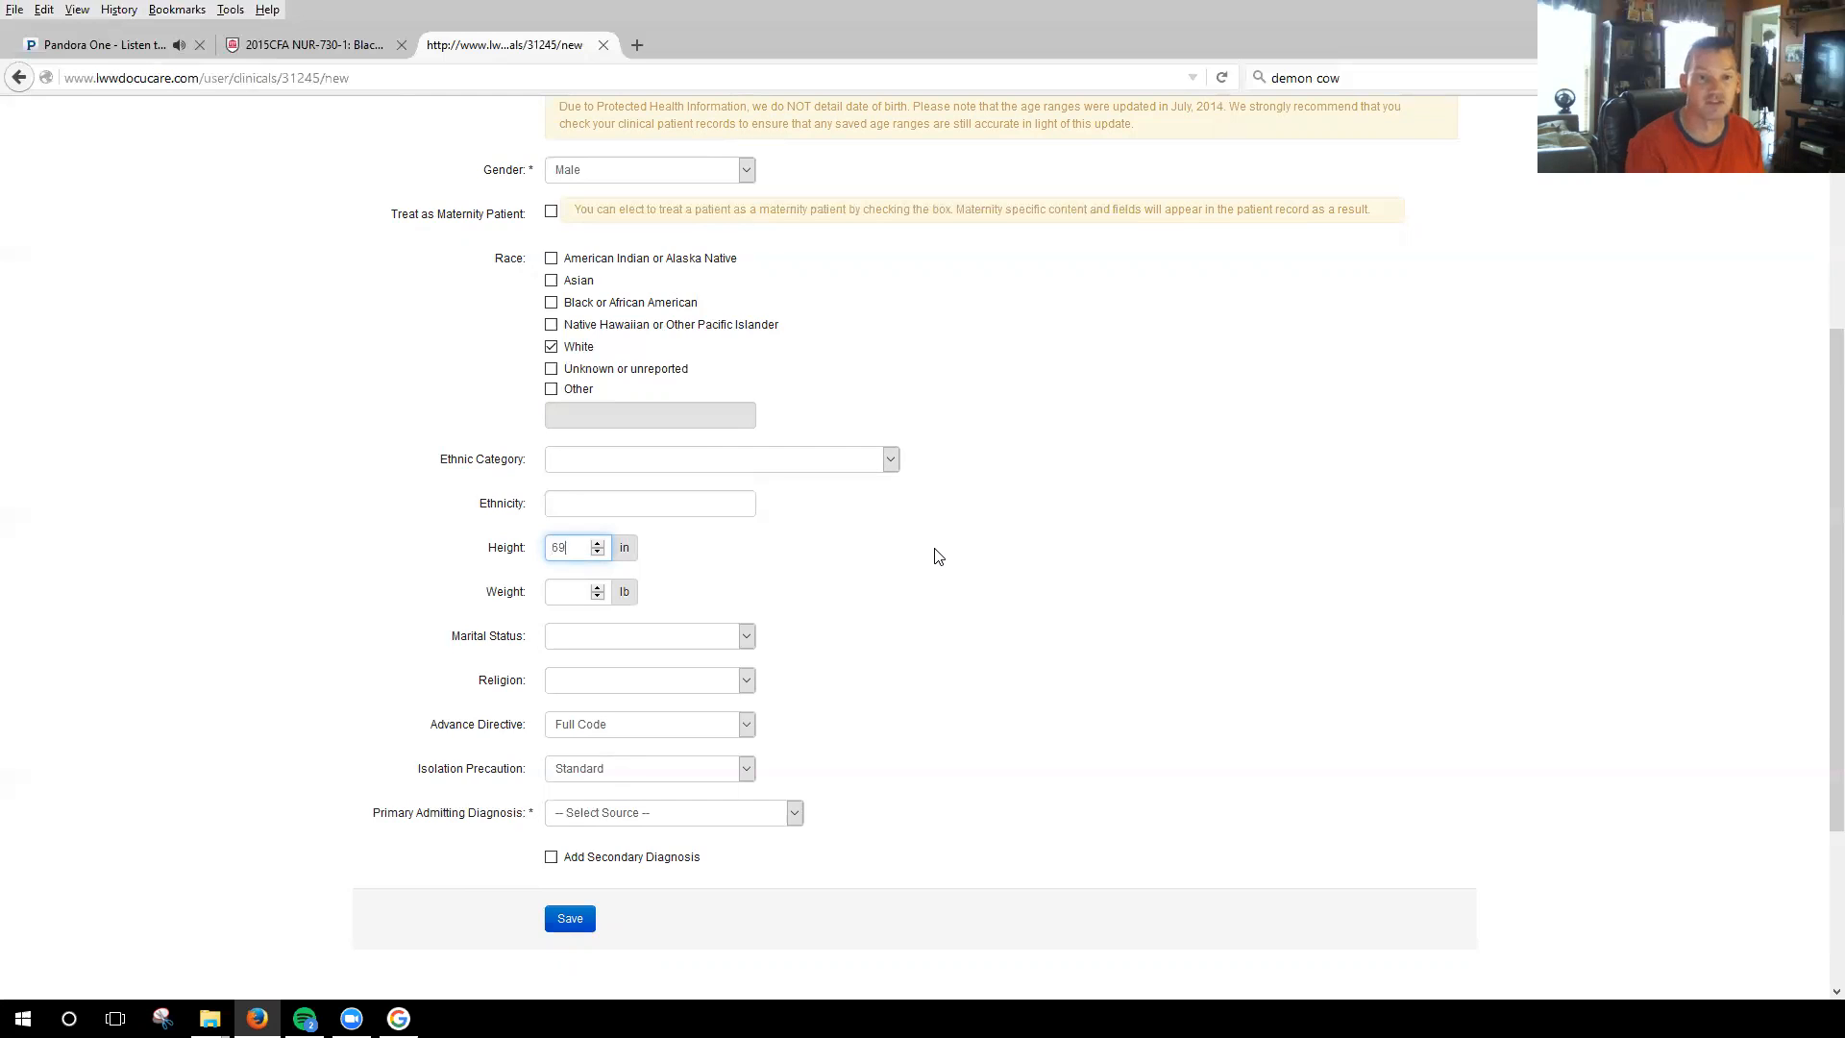
click(577, 592)
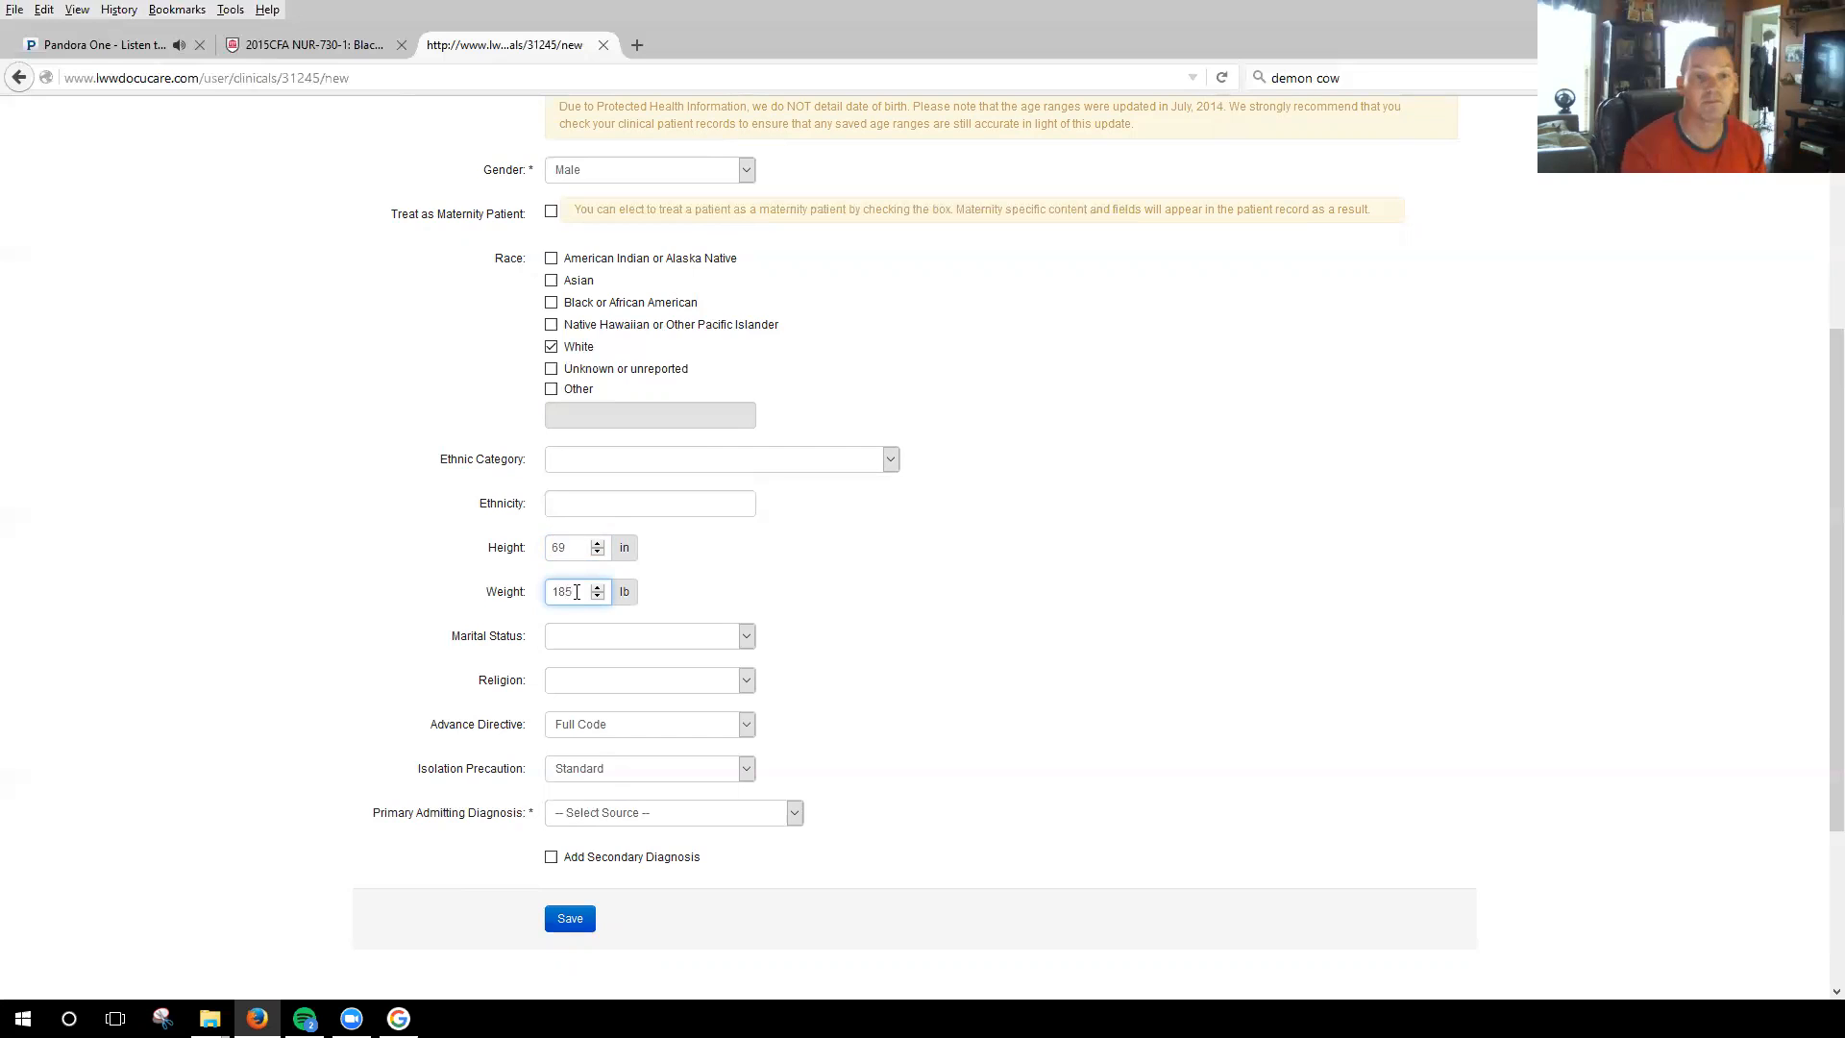
click(756, 634)
click(868, 639)
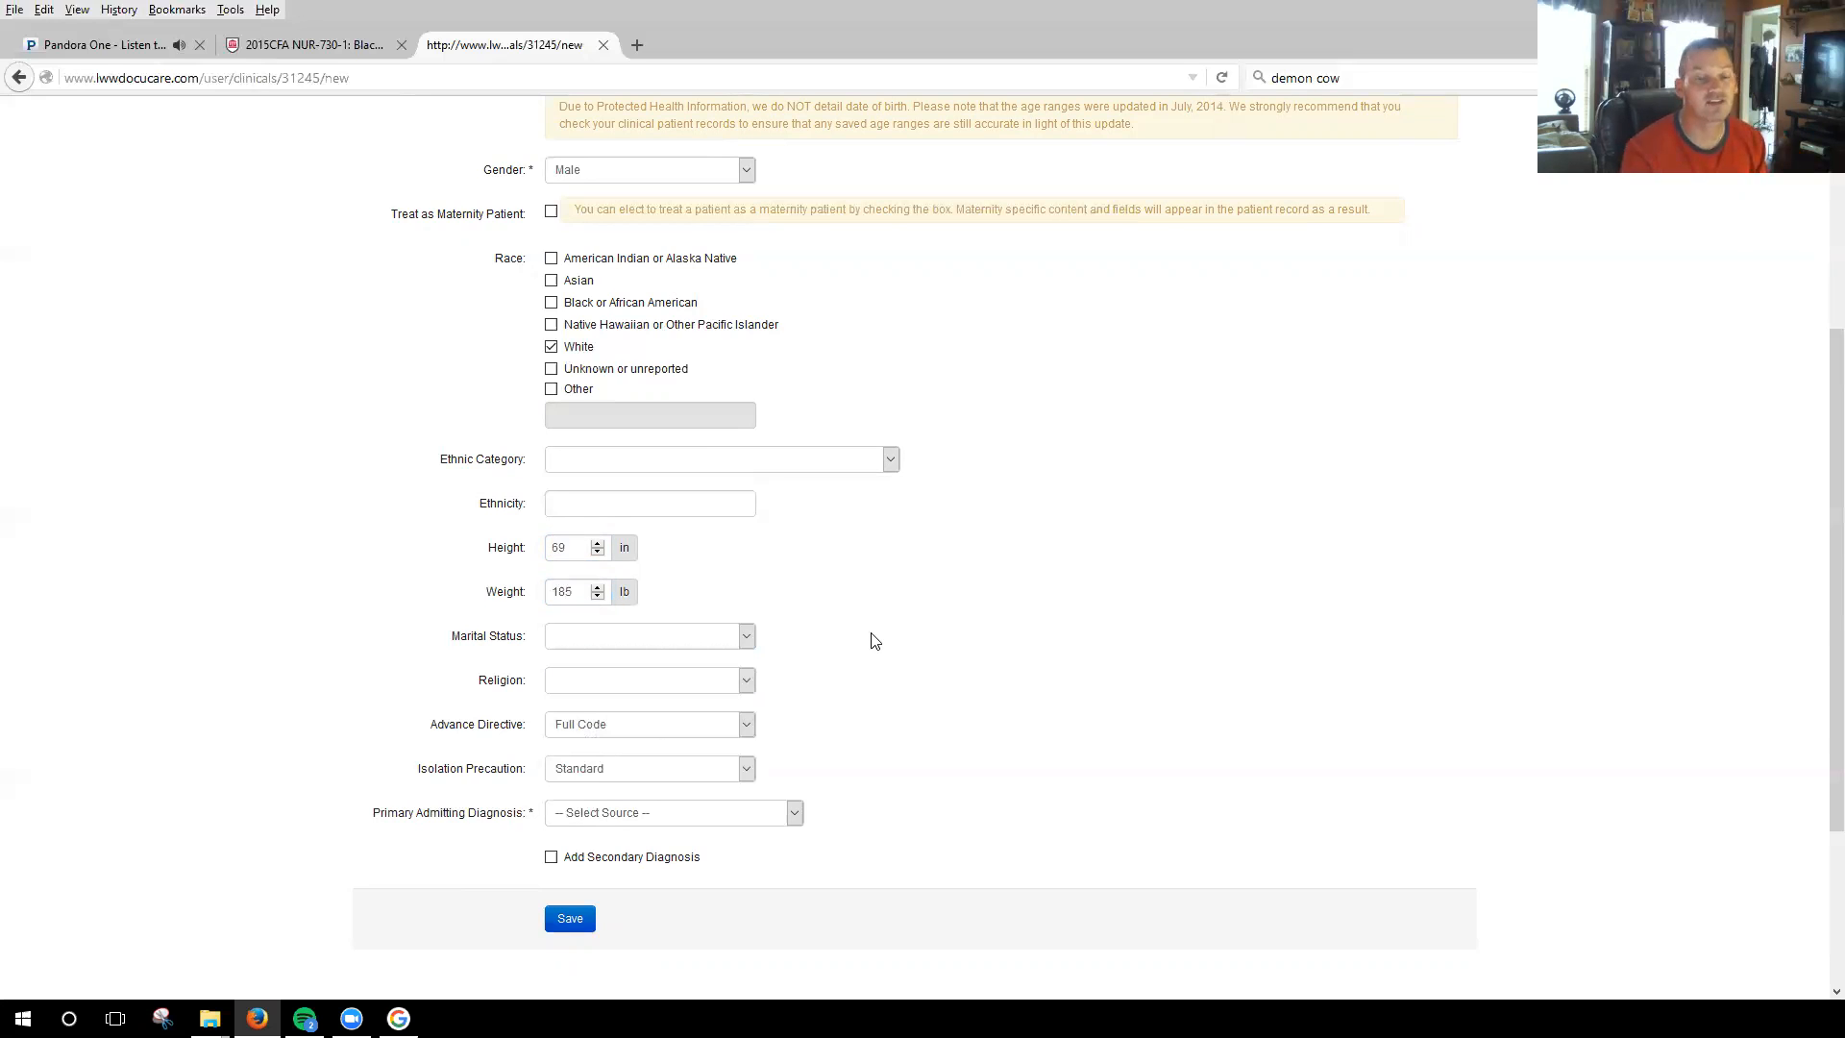
Choose Full Code as the advance directive and Standard as the isolation precaution.
scroll(918, 659, down, 3)
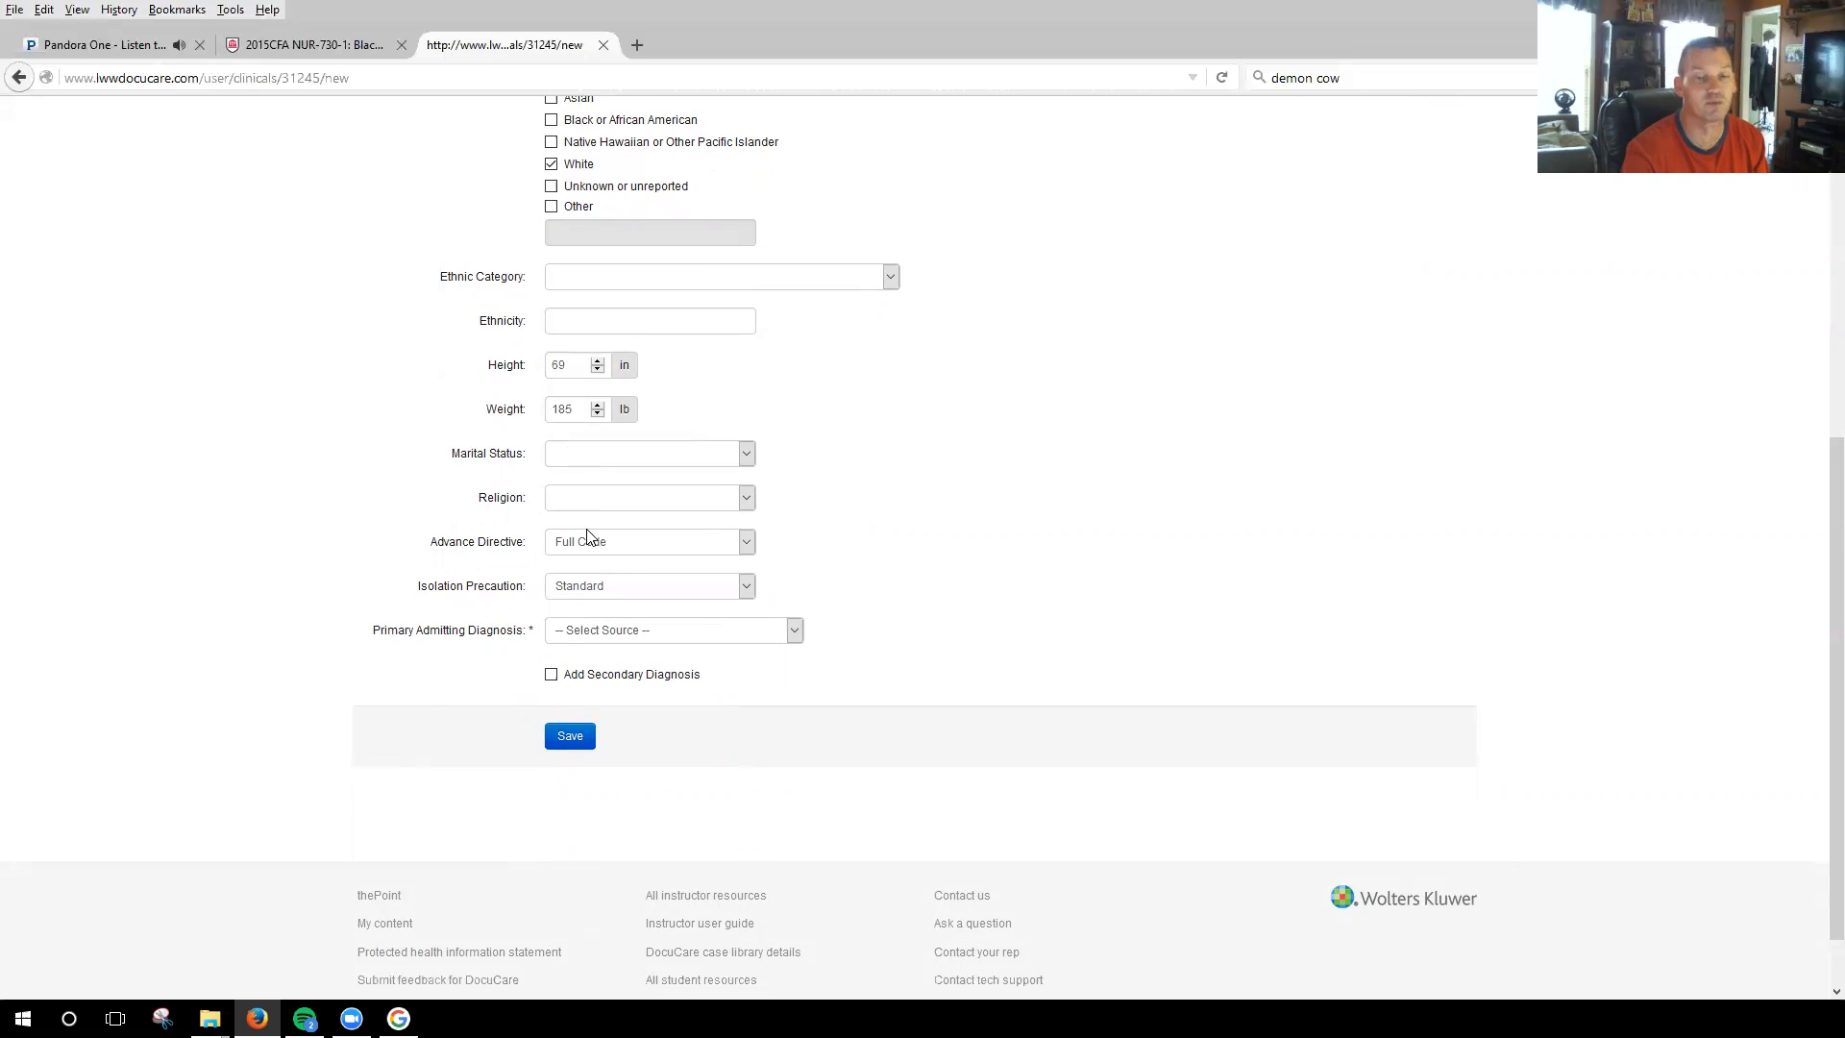
click(746, 542)
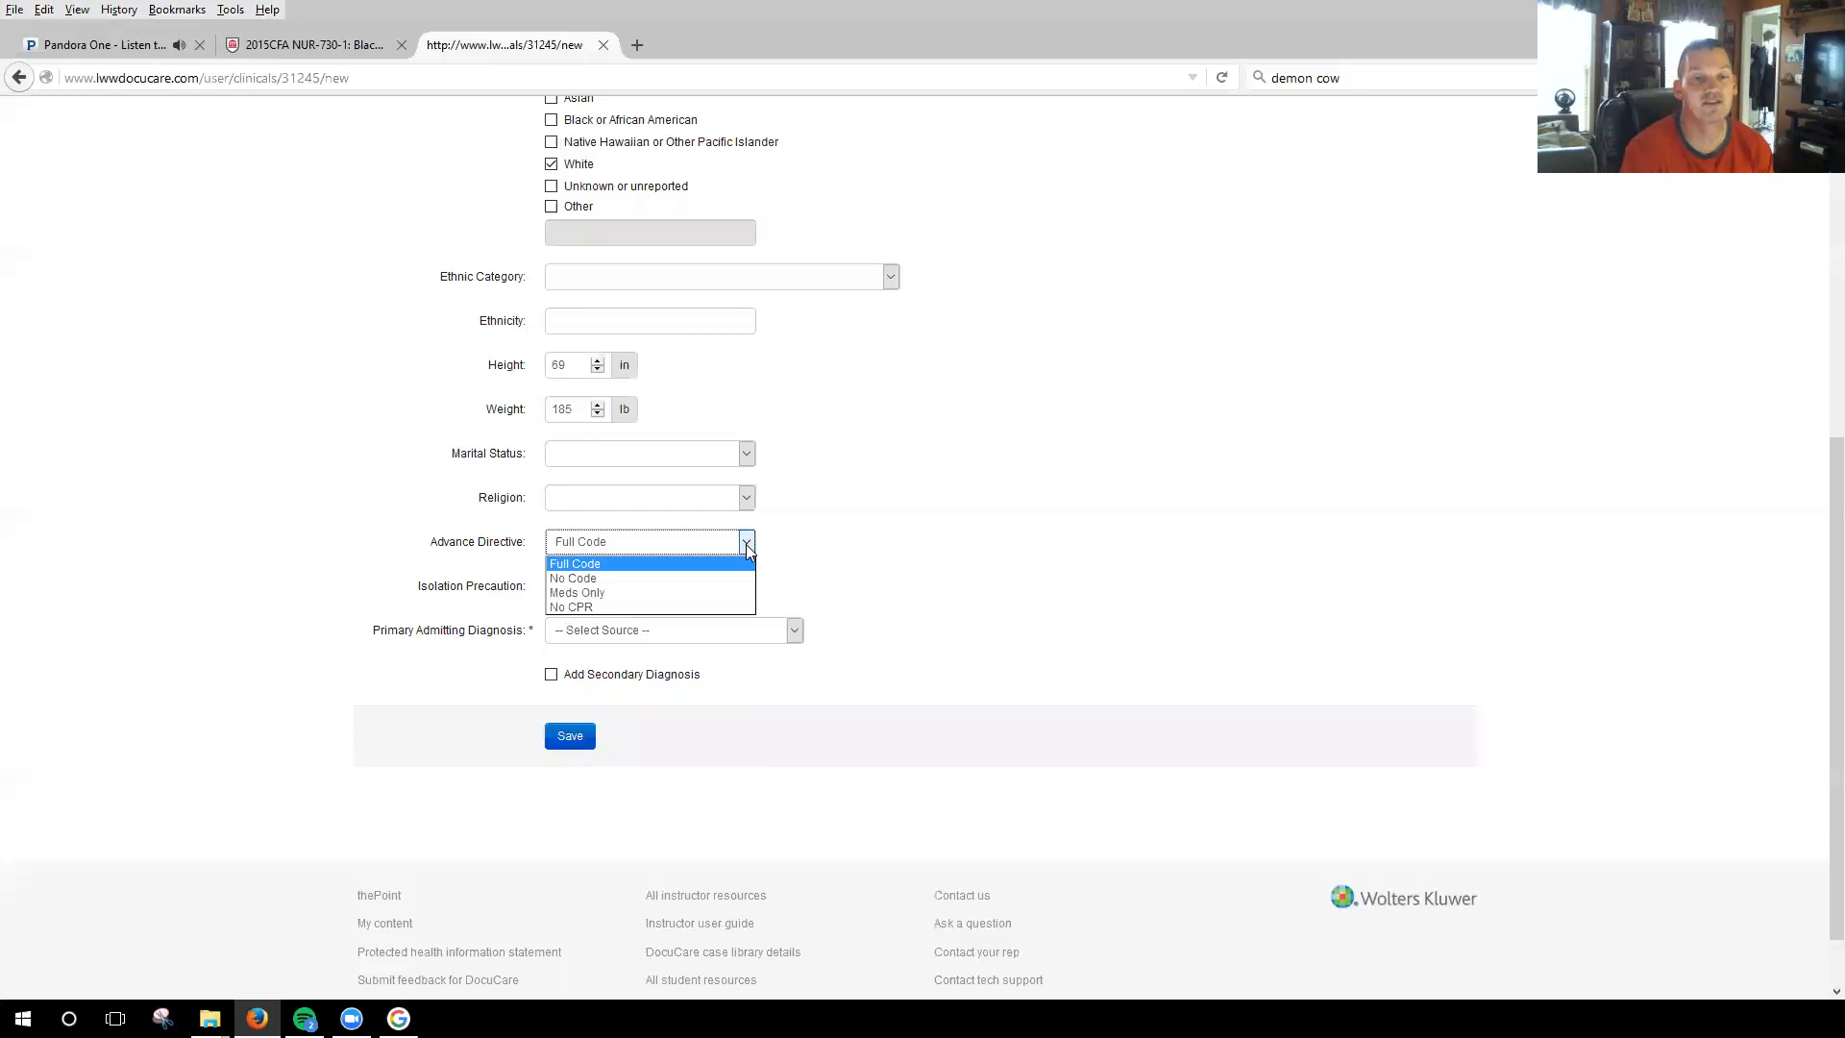
click(617, 569)
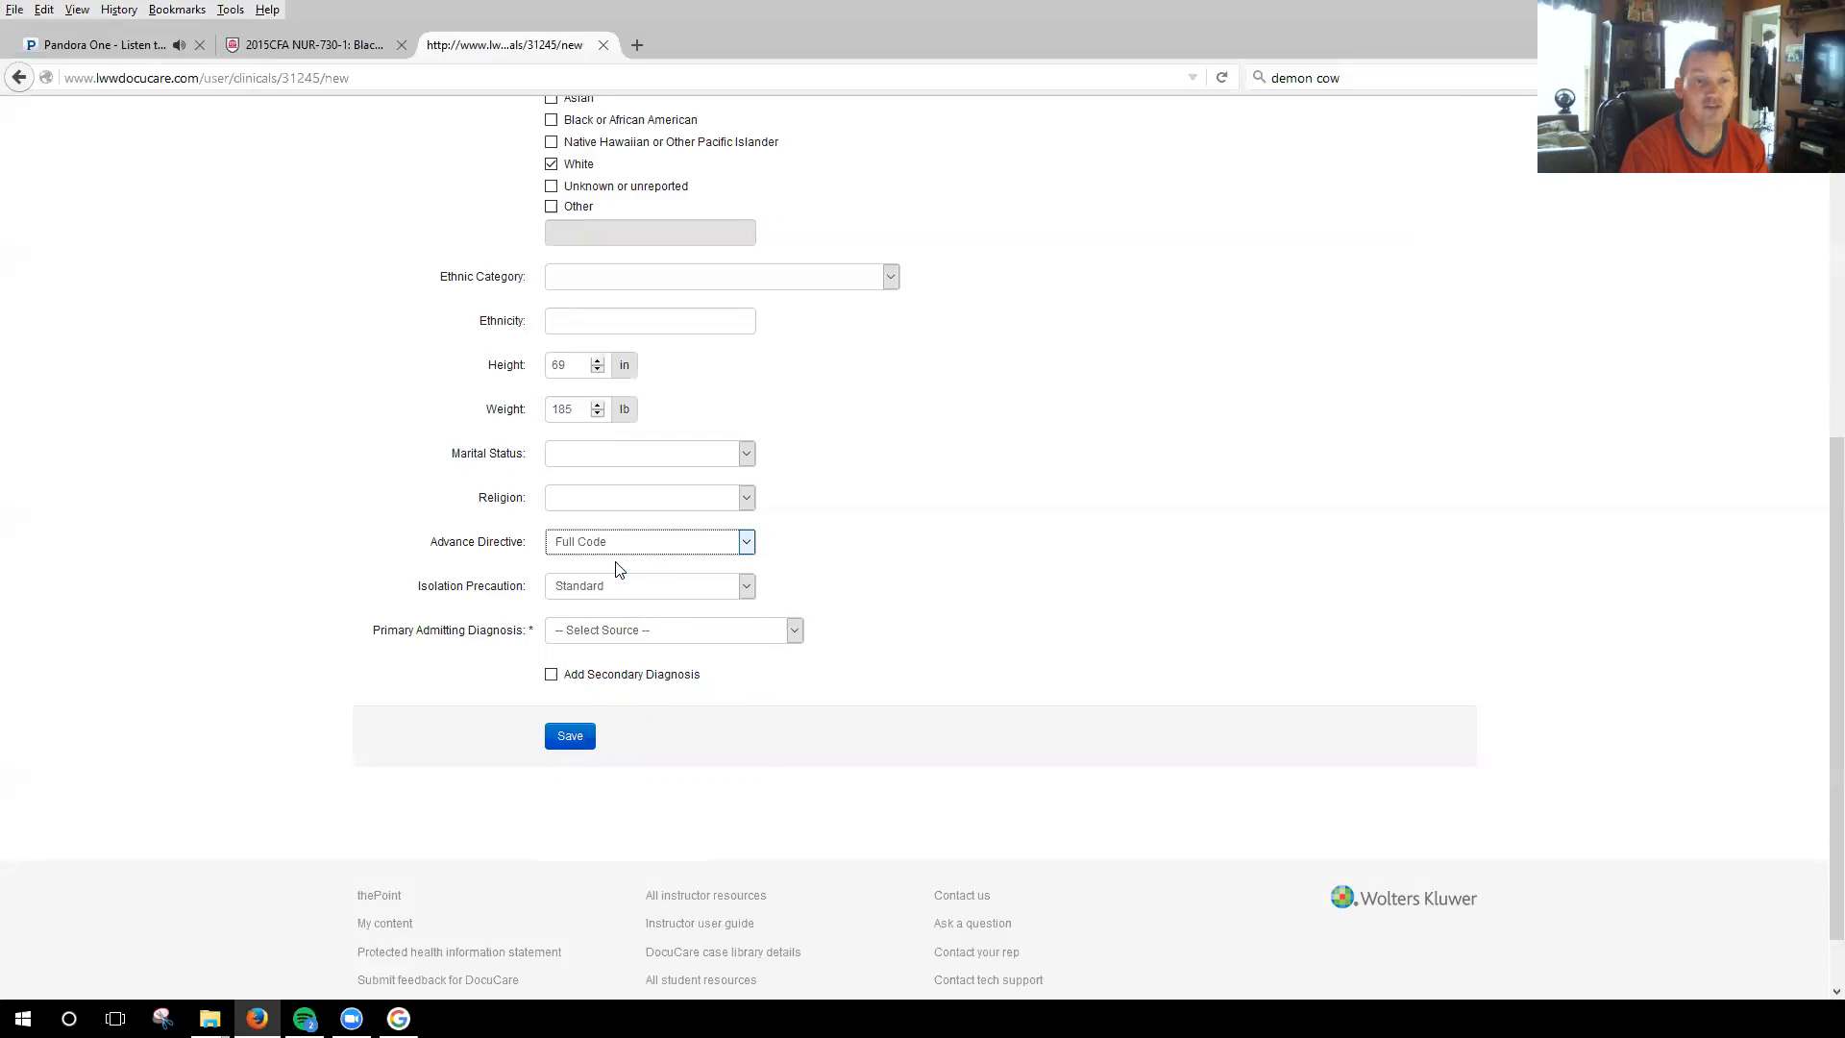
click(747, 586)
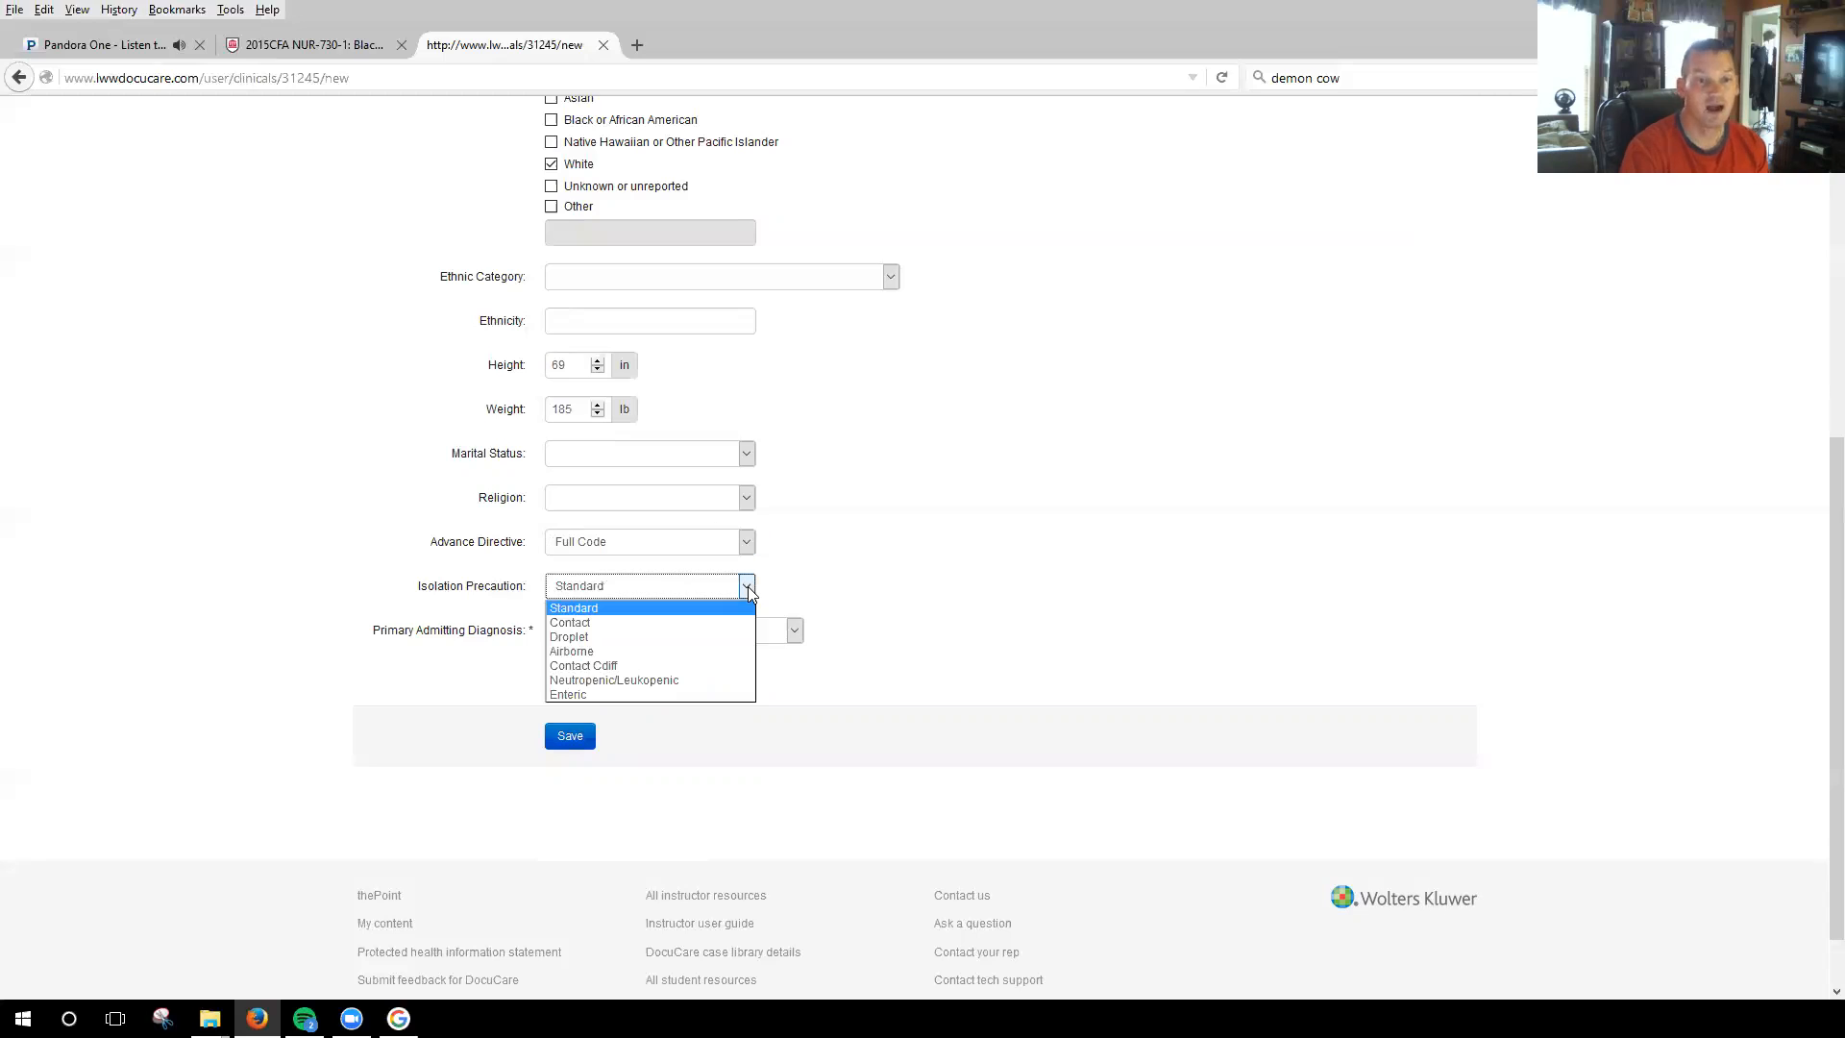
click(626, 608)
scroll(1057, 495, down, 2)
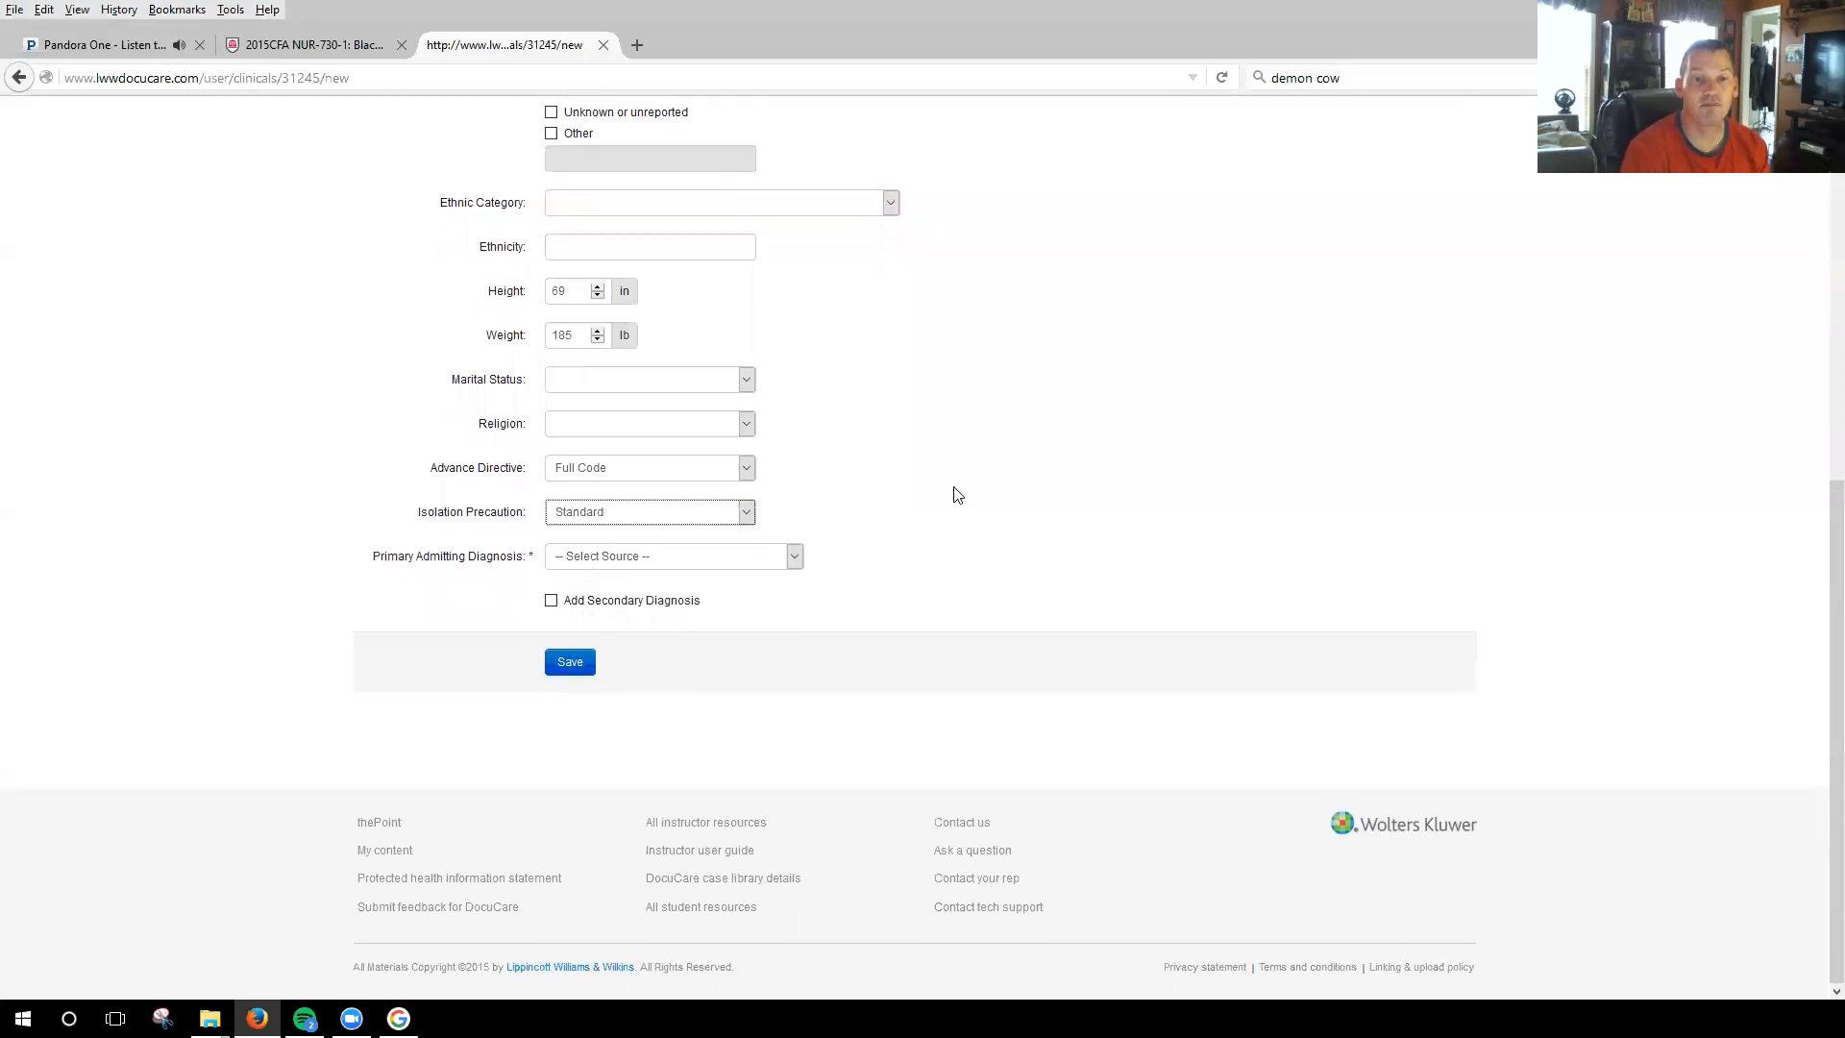
Search Lippincott's Nursing Advisor for "copd" as the source of the primary admitting diagnosis.
click(794, 557)
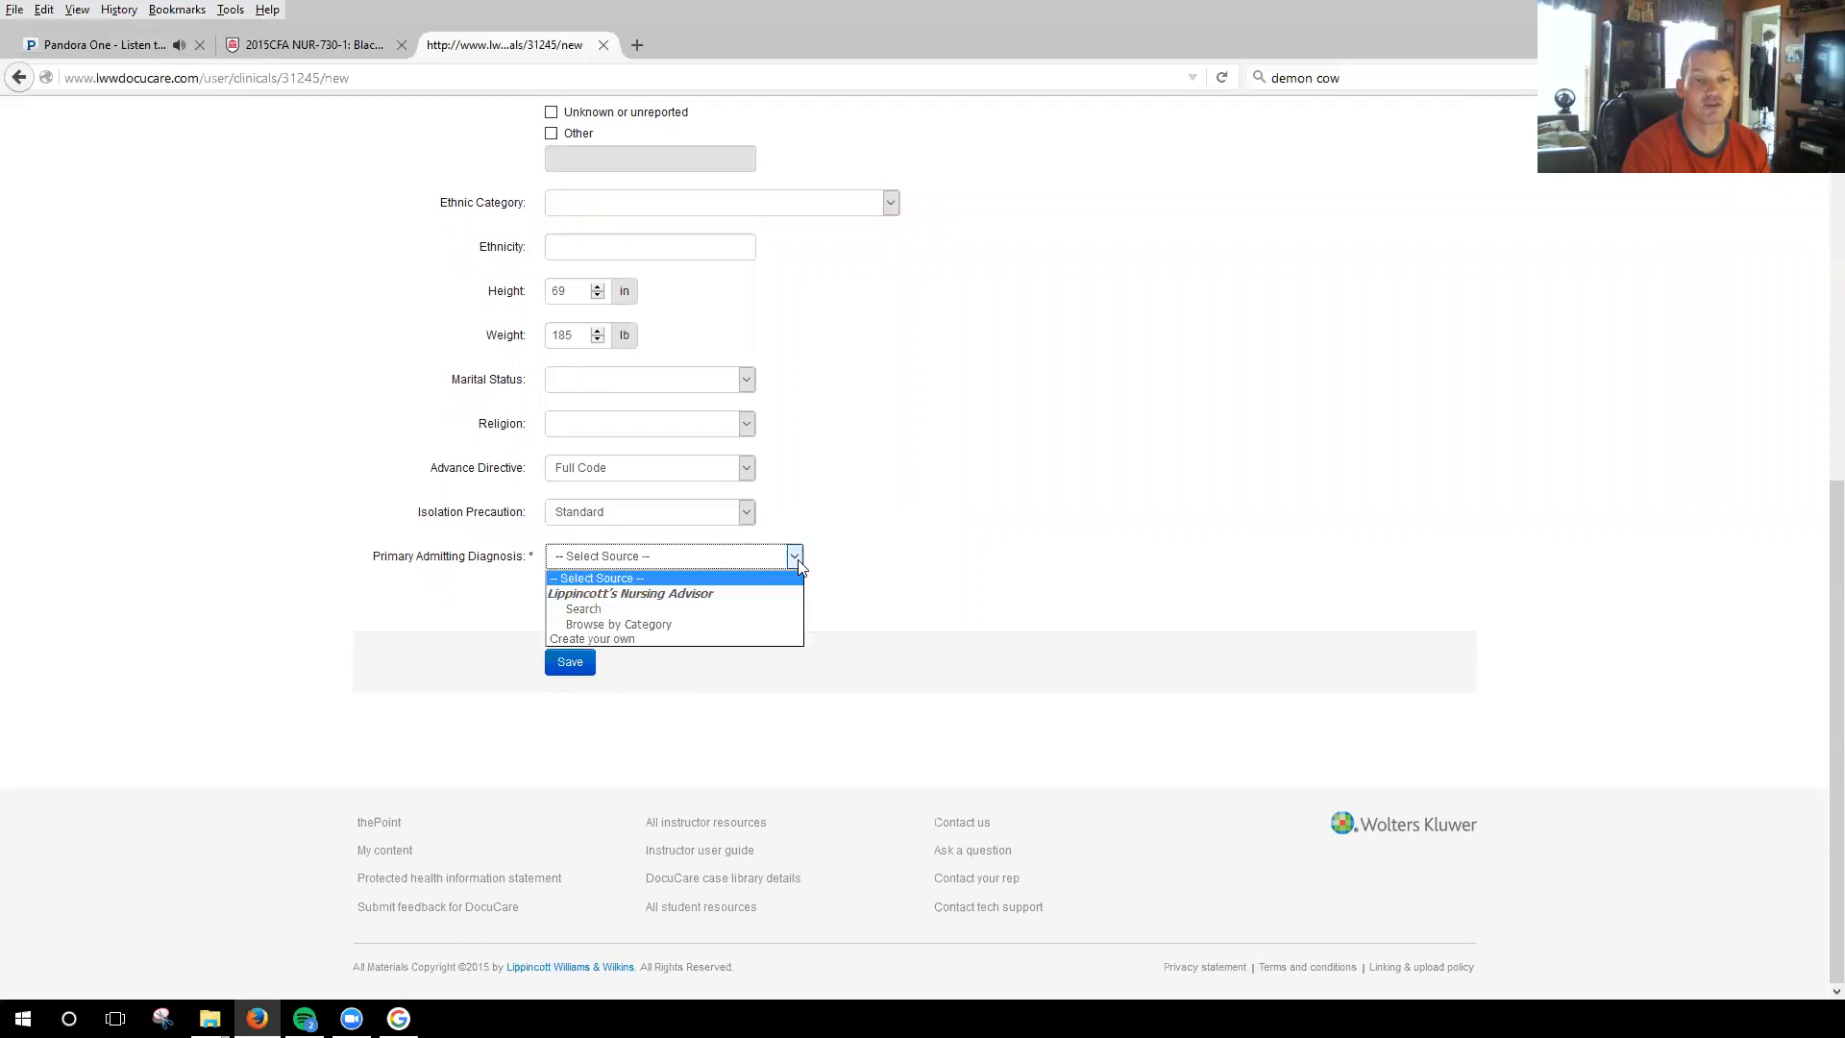
click(600, 610)
click(677, 605)
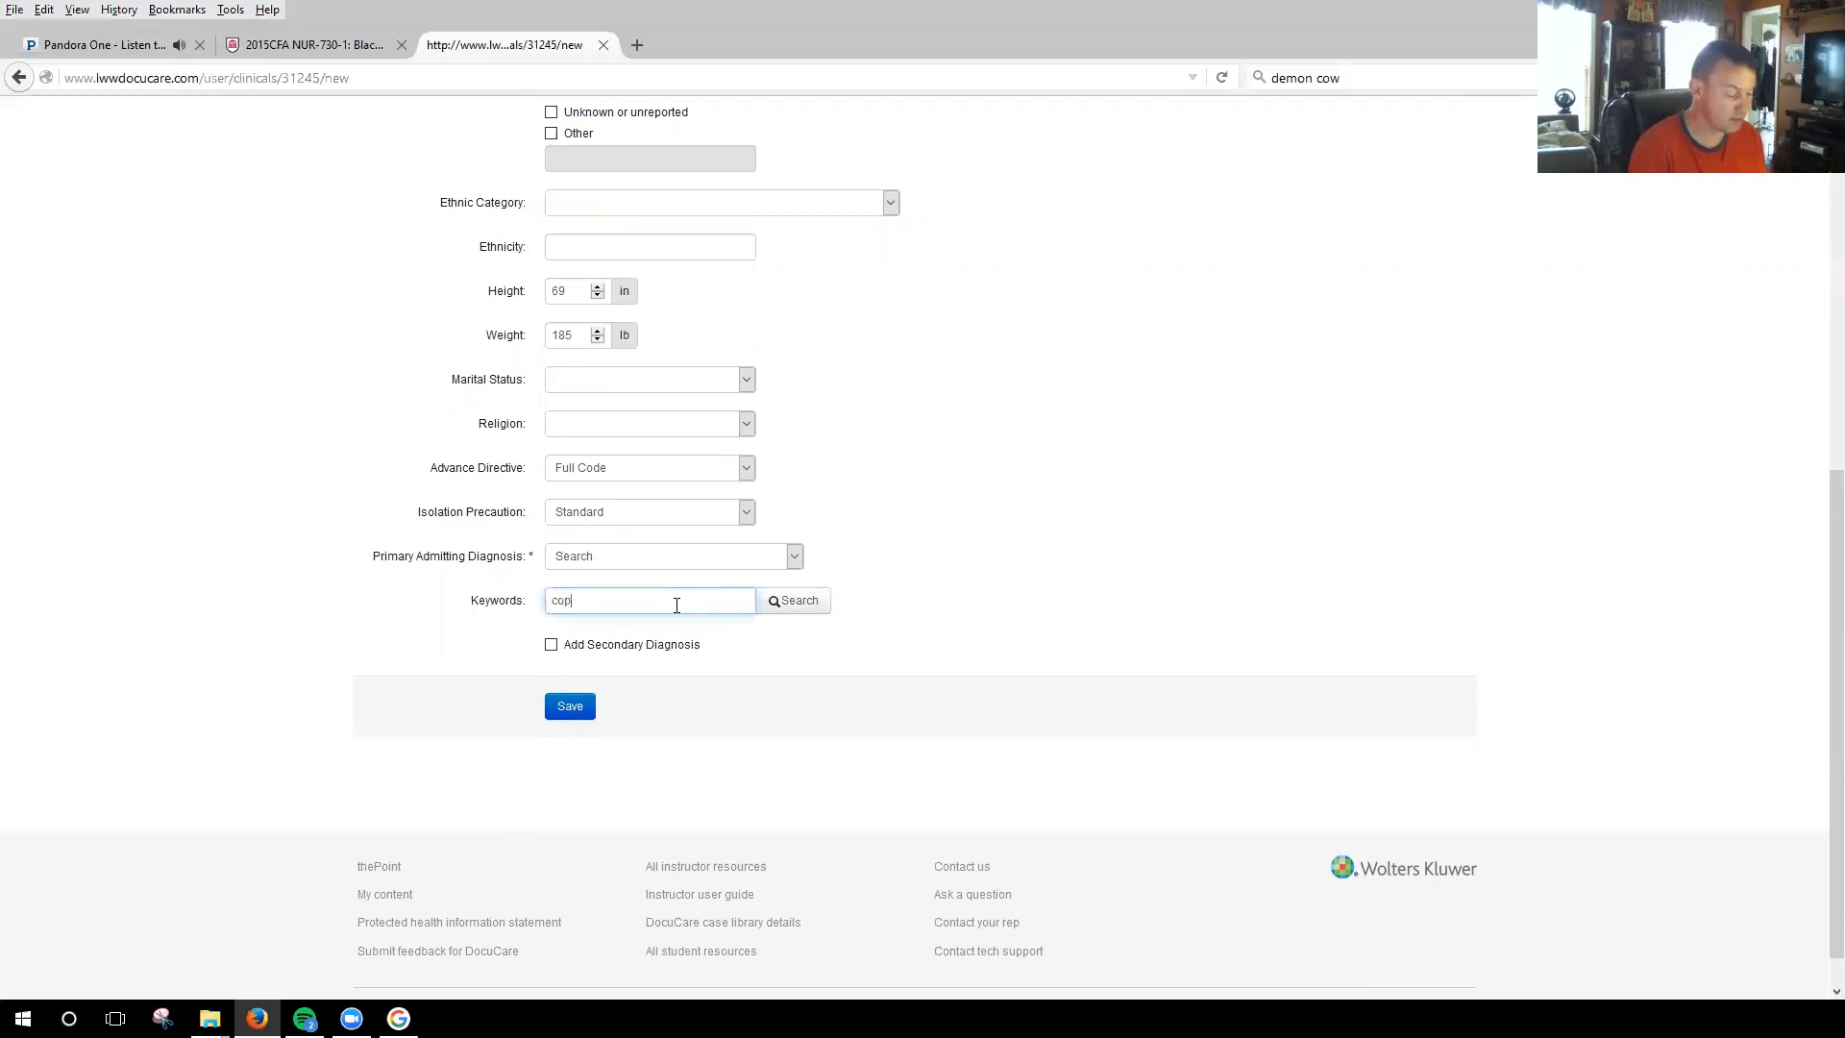
click(815, 609)
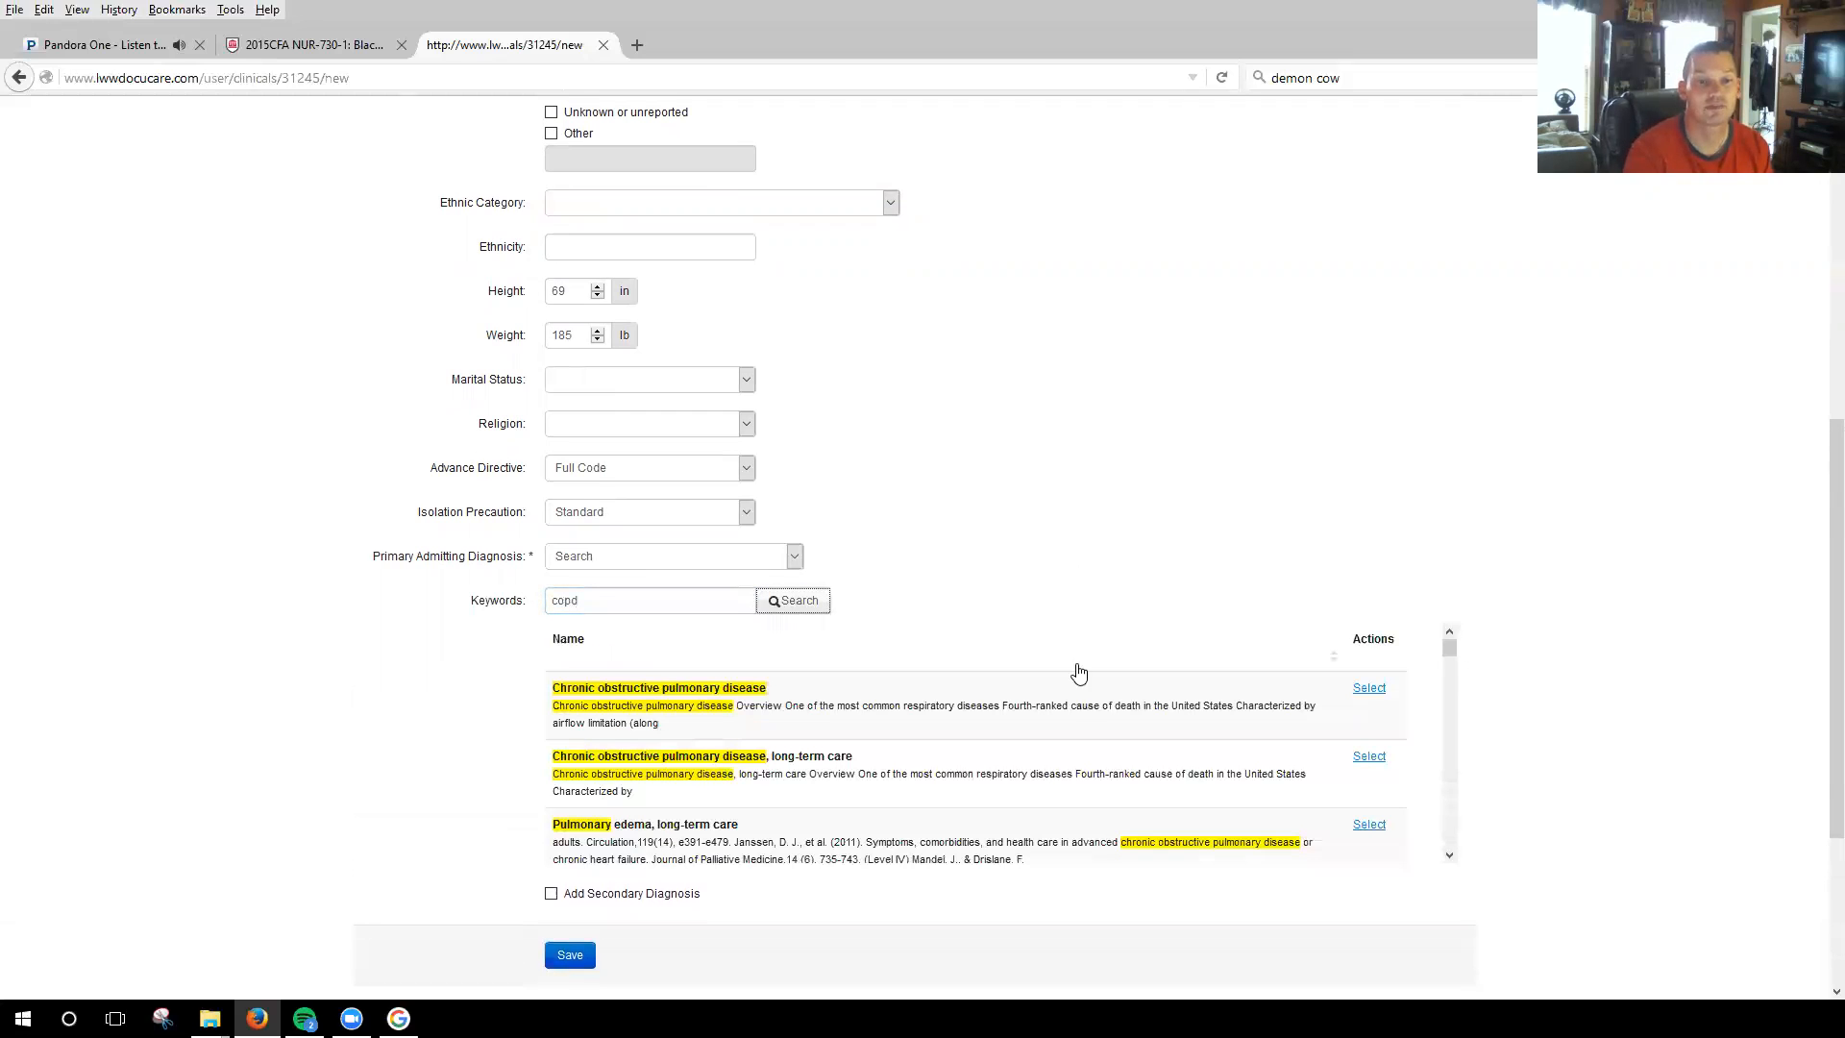
Select Bronchitis (chronic) as the primary admitting diagnosis and save the new patient.
drag(1454, 642, 1455, 645)
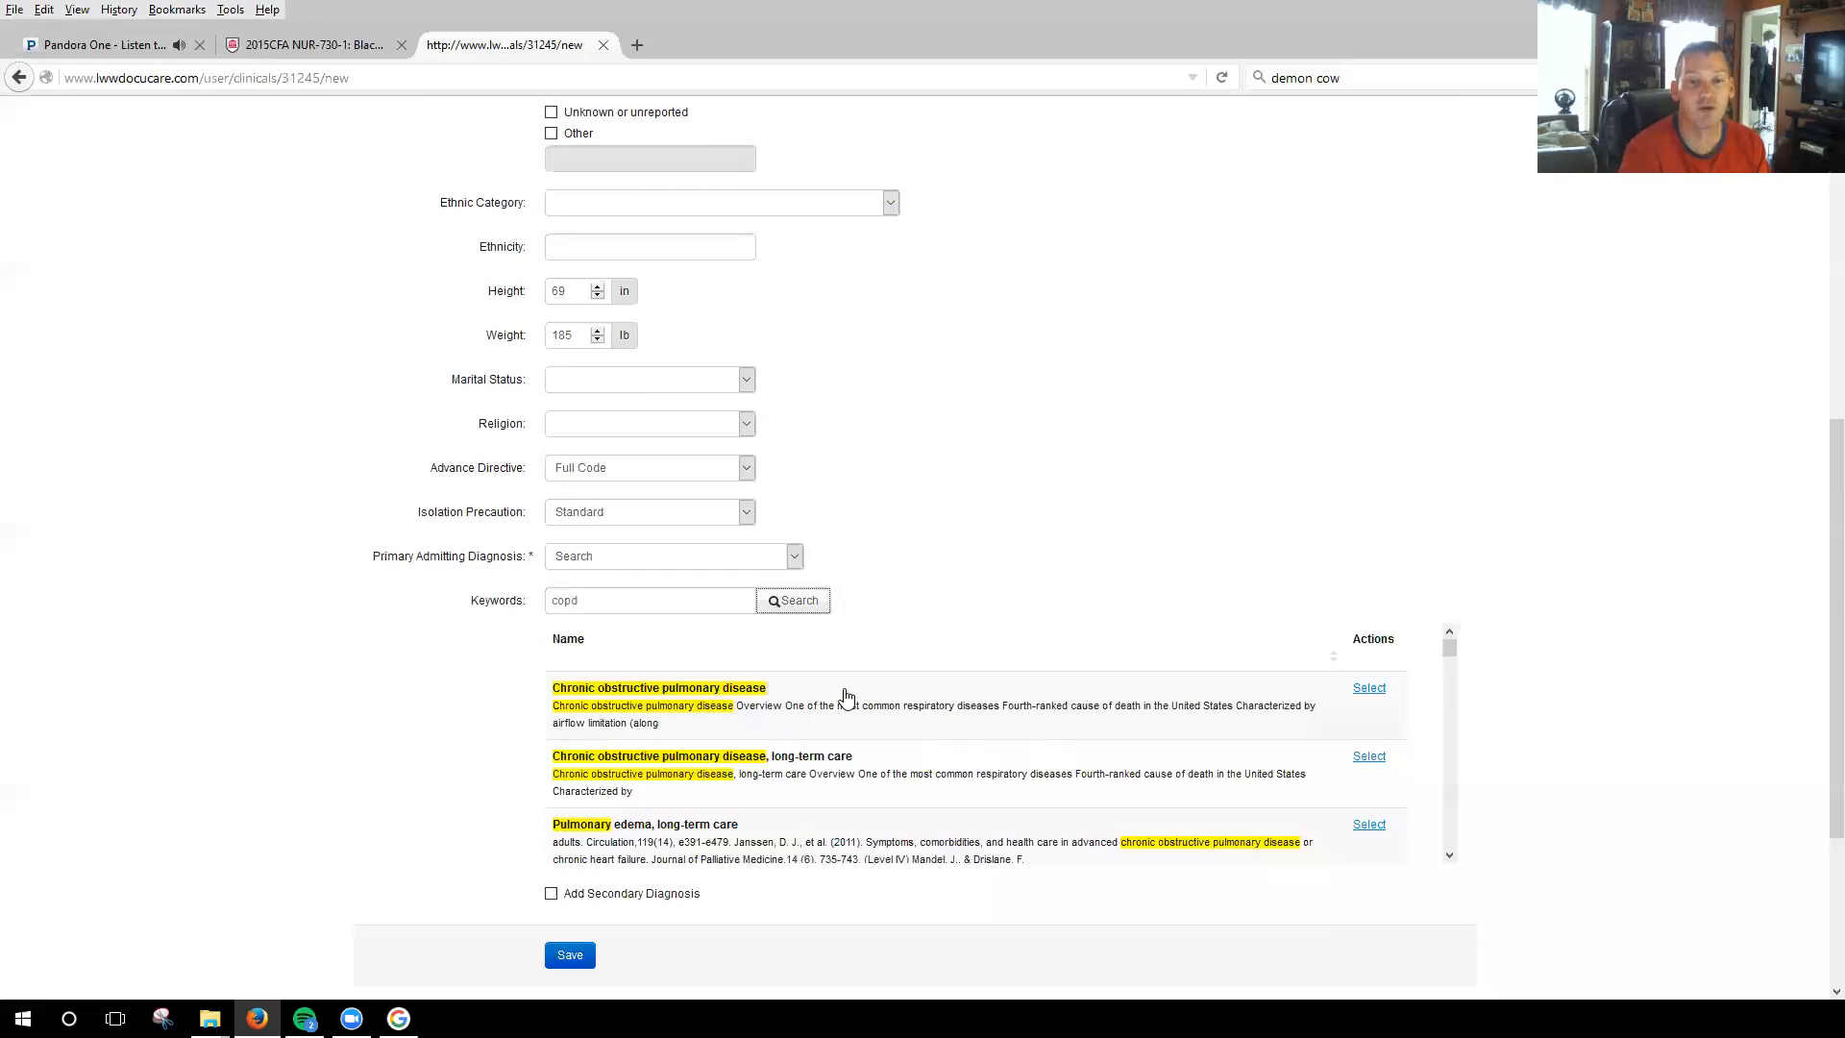
drag(1451, 650, 1459, 692)
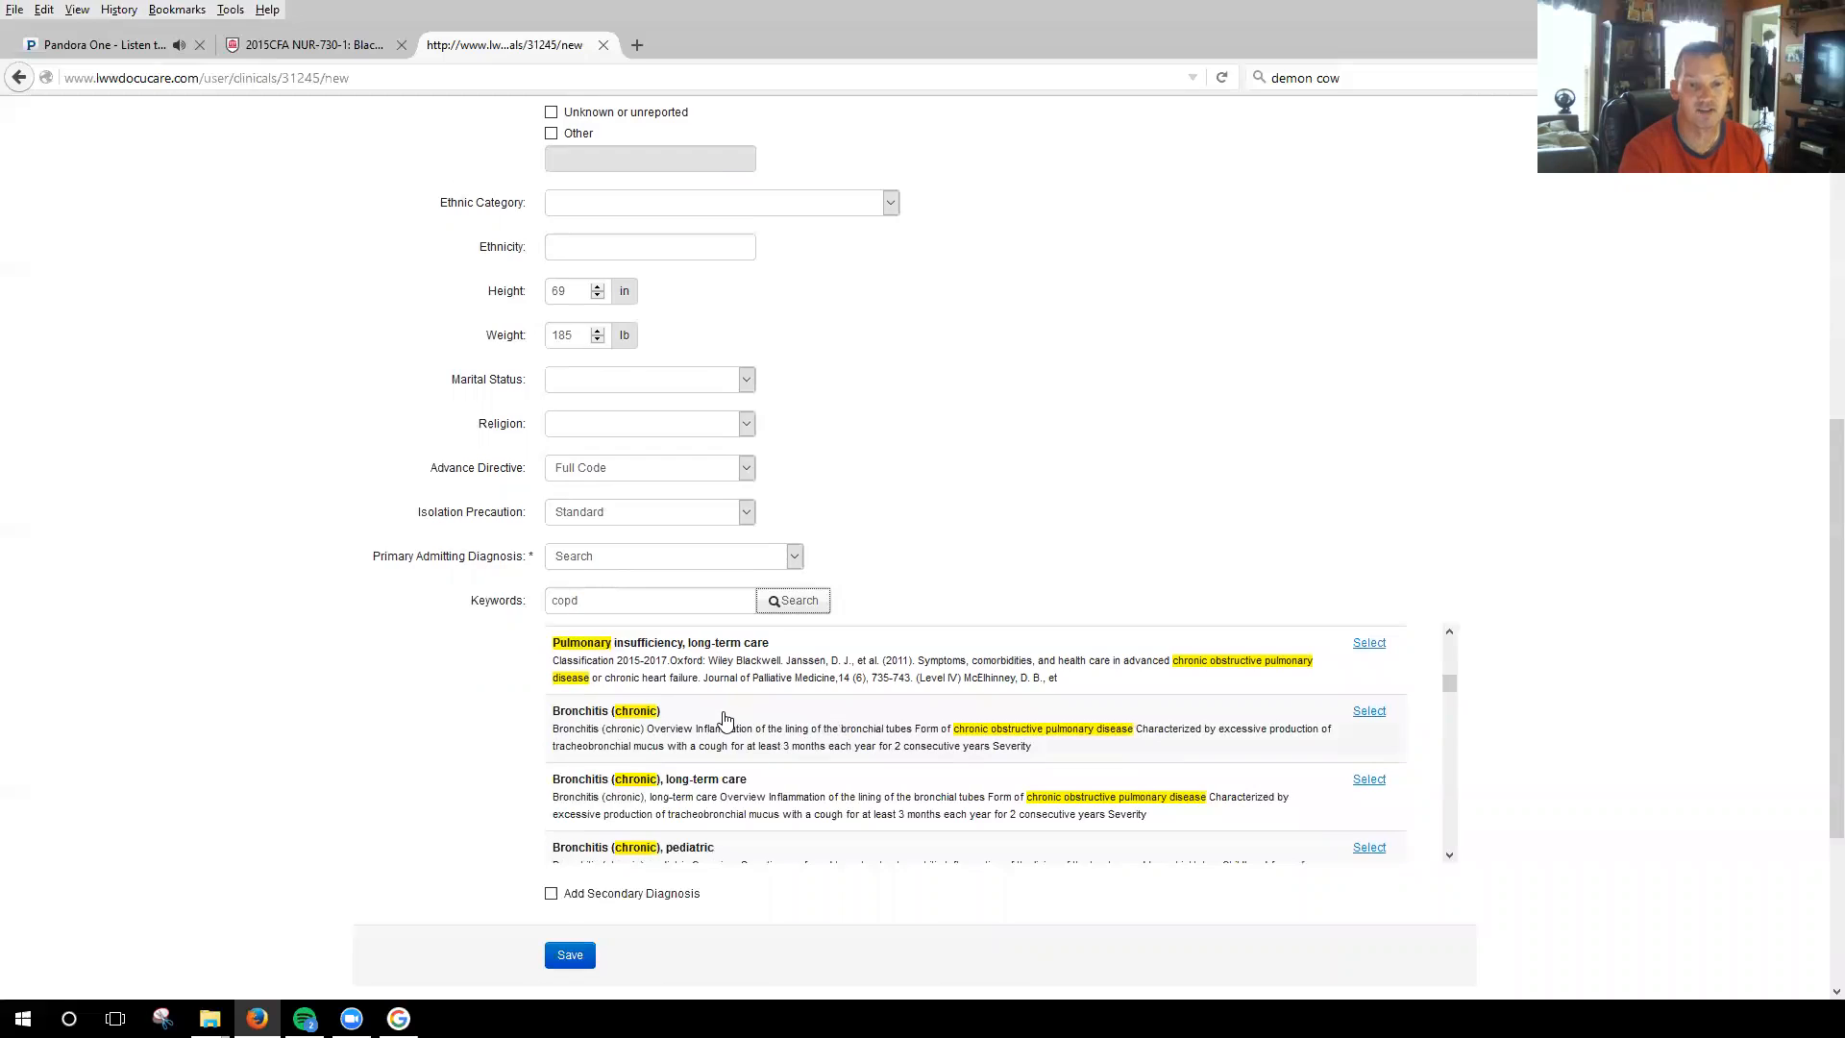
click(1367, 713)
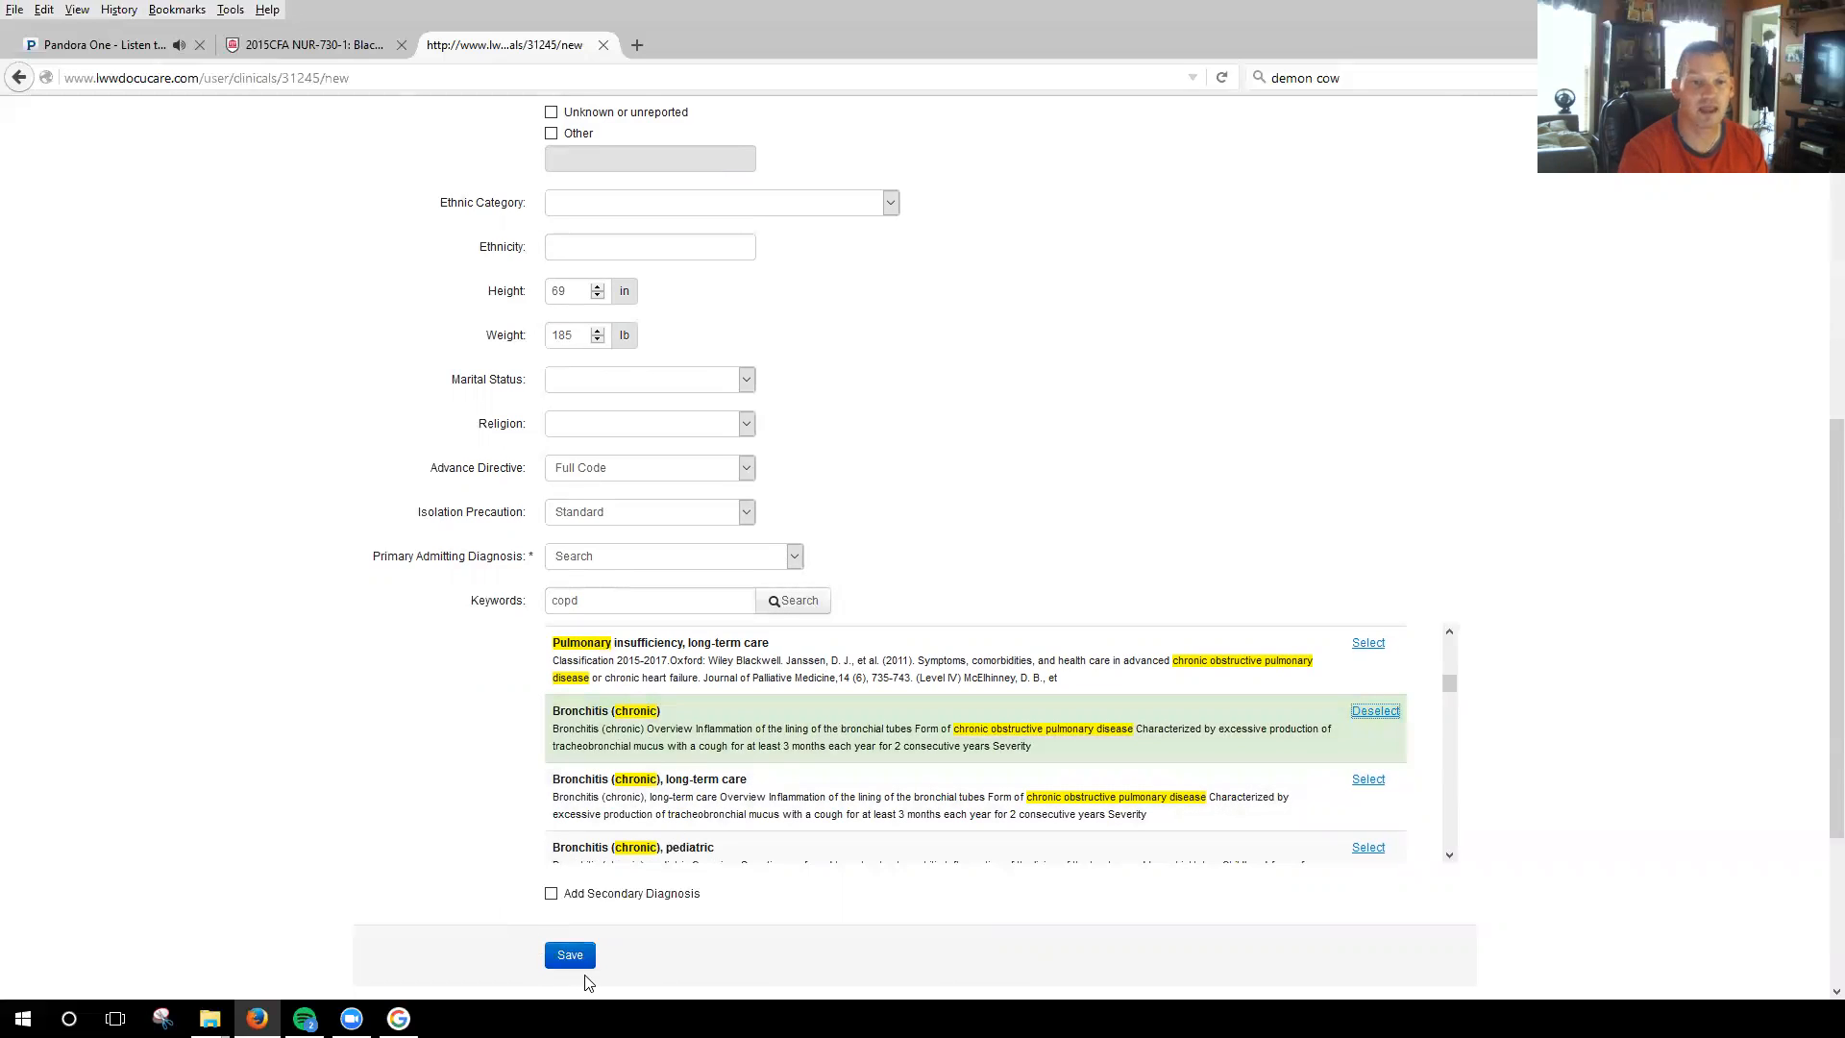
drag(1819, 758, 1819, 815)
click(565, 839)
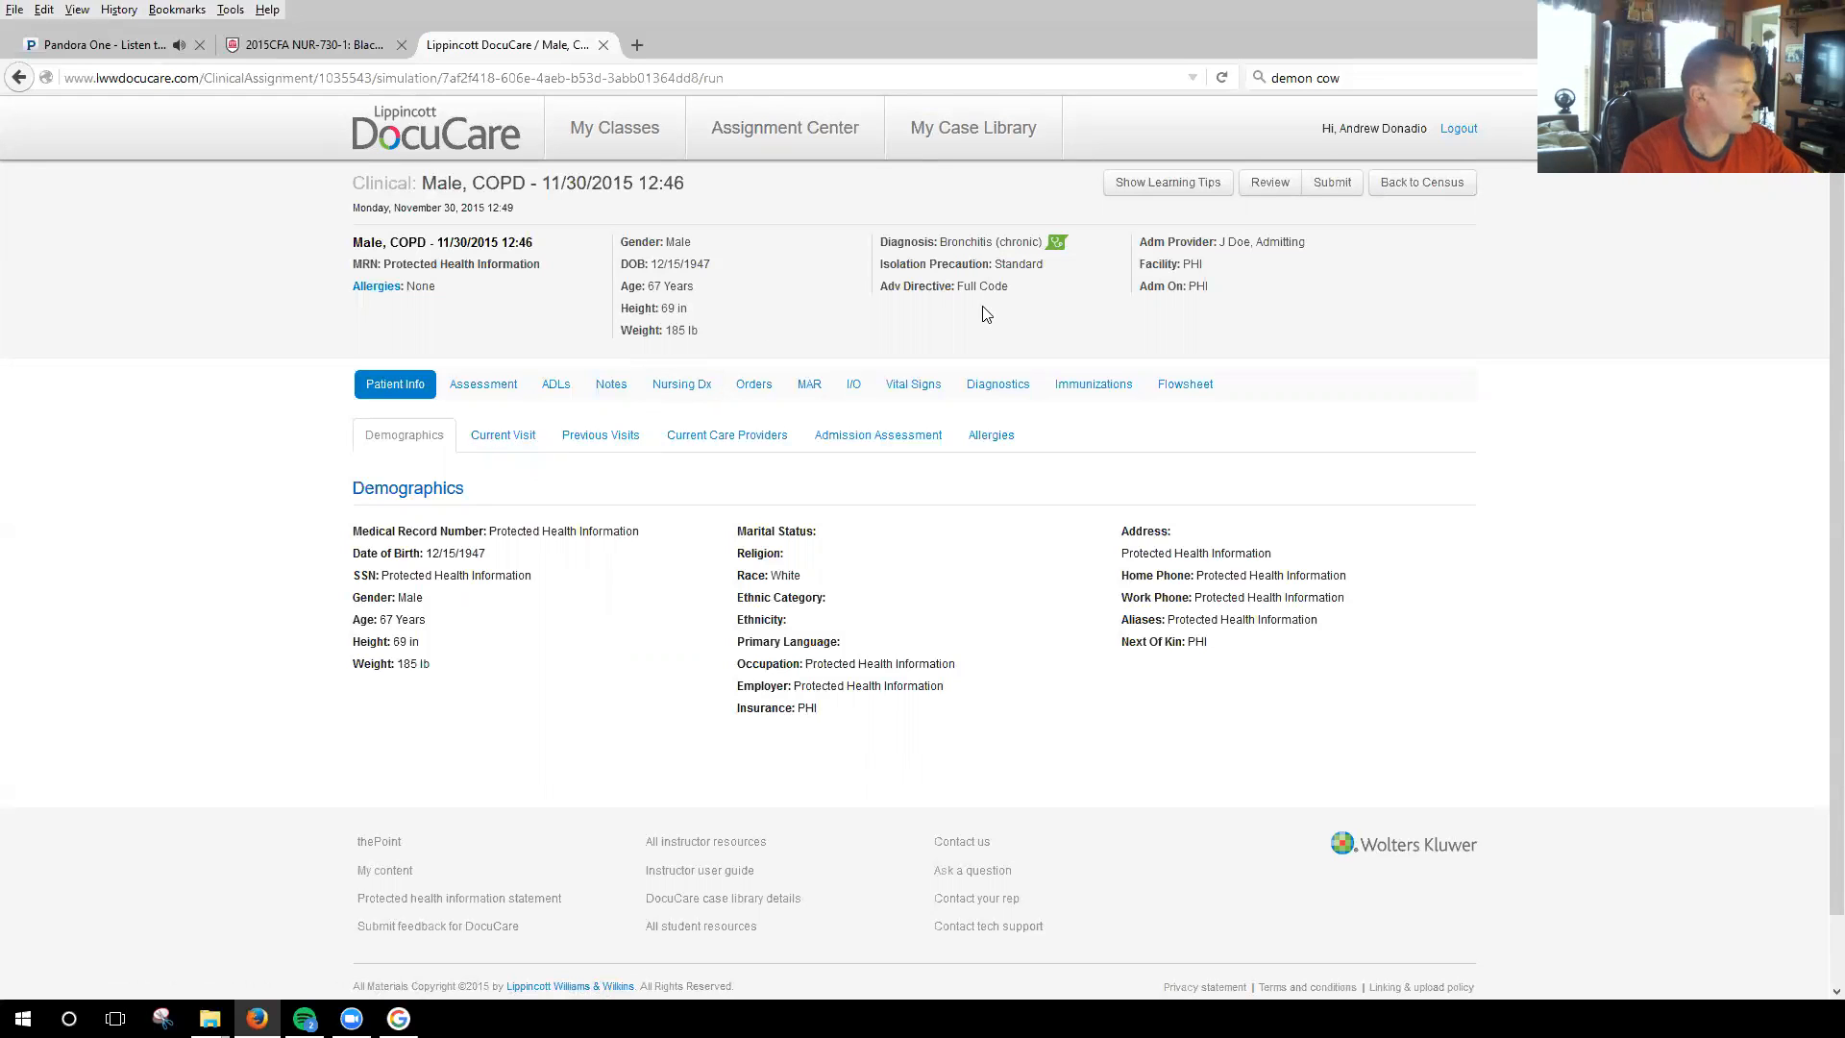
Open the Lippincott Advisor monograph for the patient's diagnosis and examine its overview, pathophysiology and illustrated explanation of chronic bronchitis.
click(1057, 247)
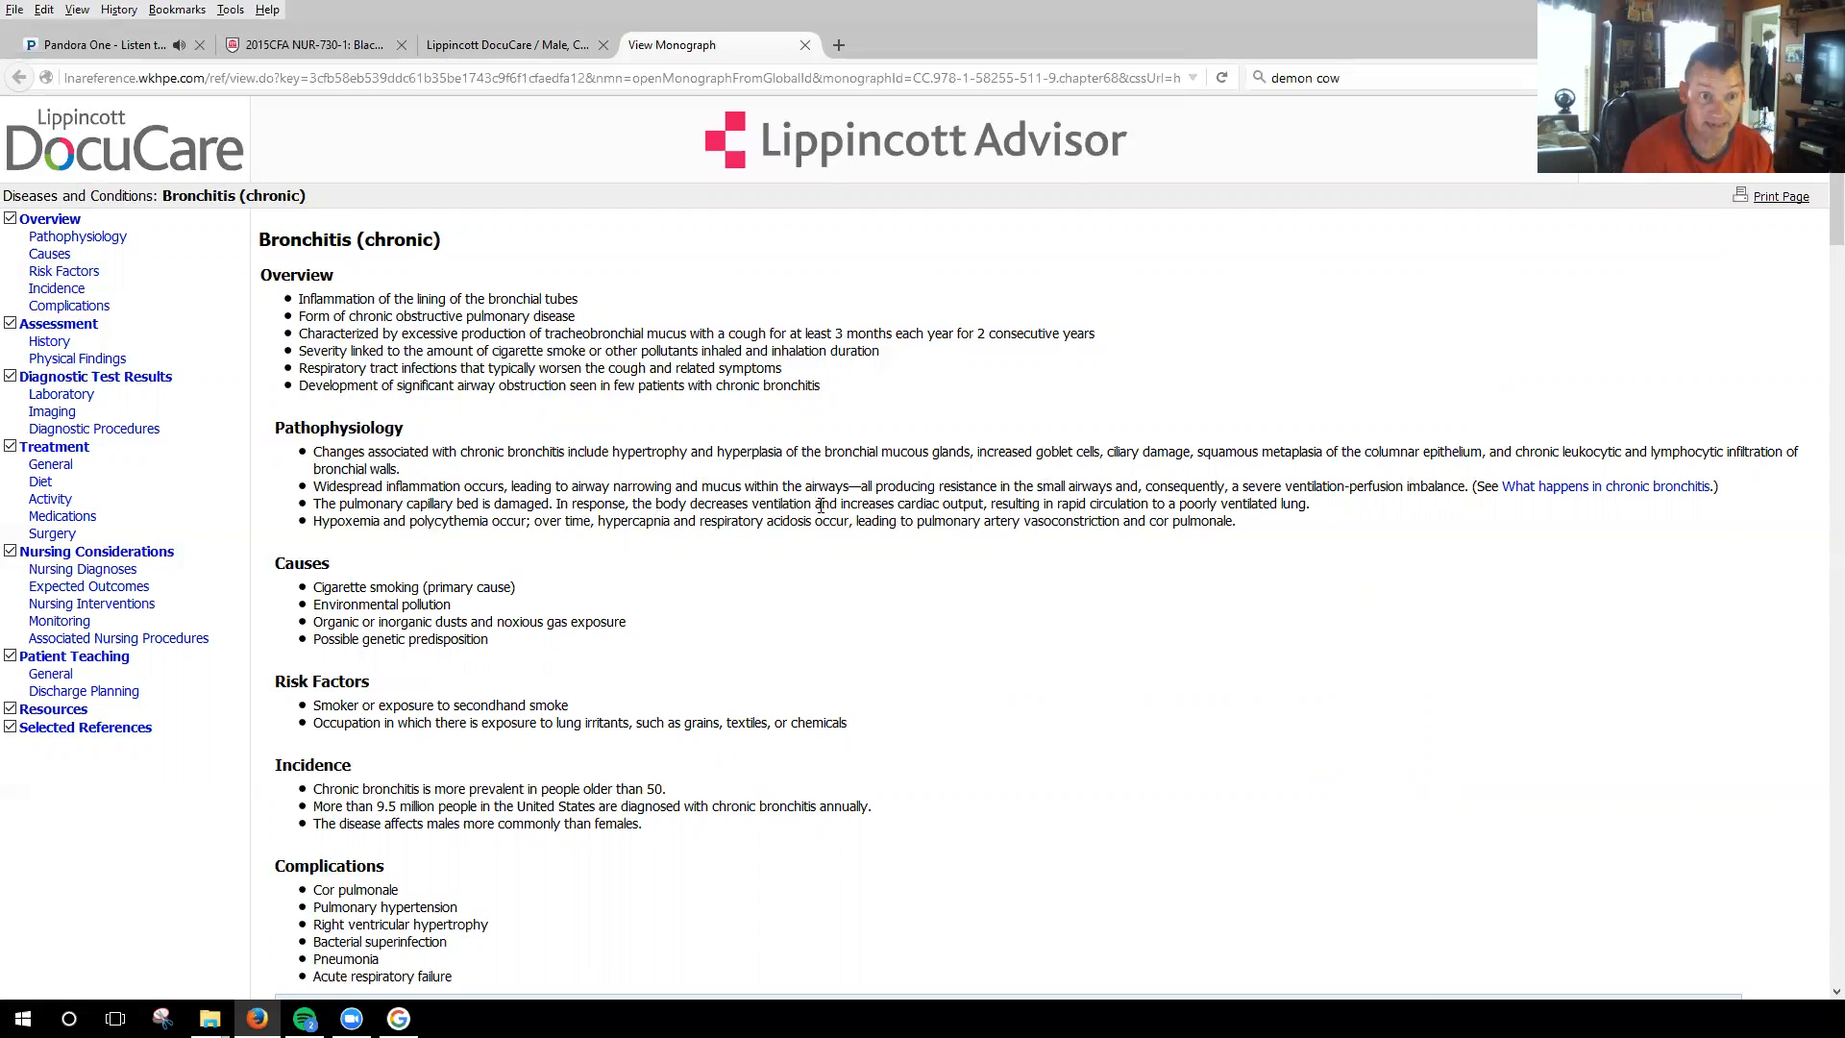
scroll(829, 603, down, 4)
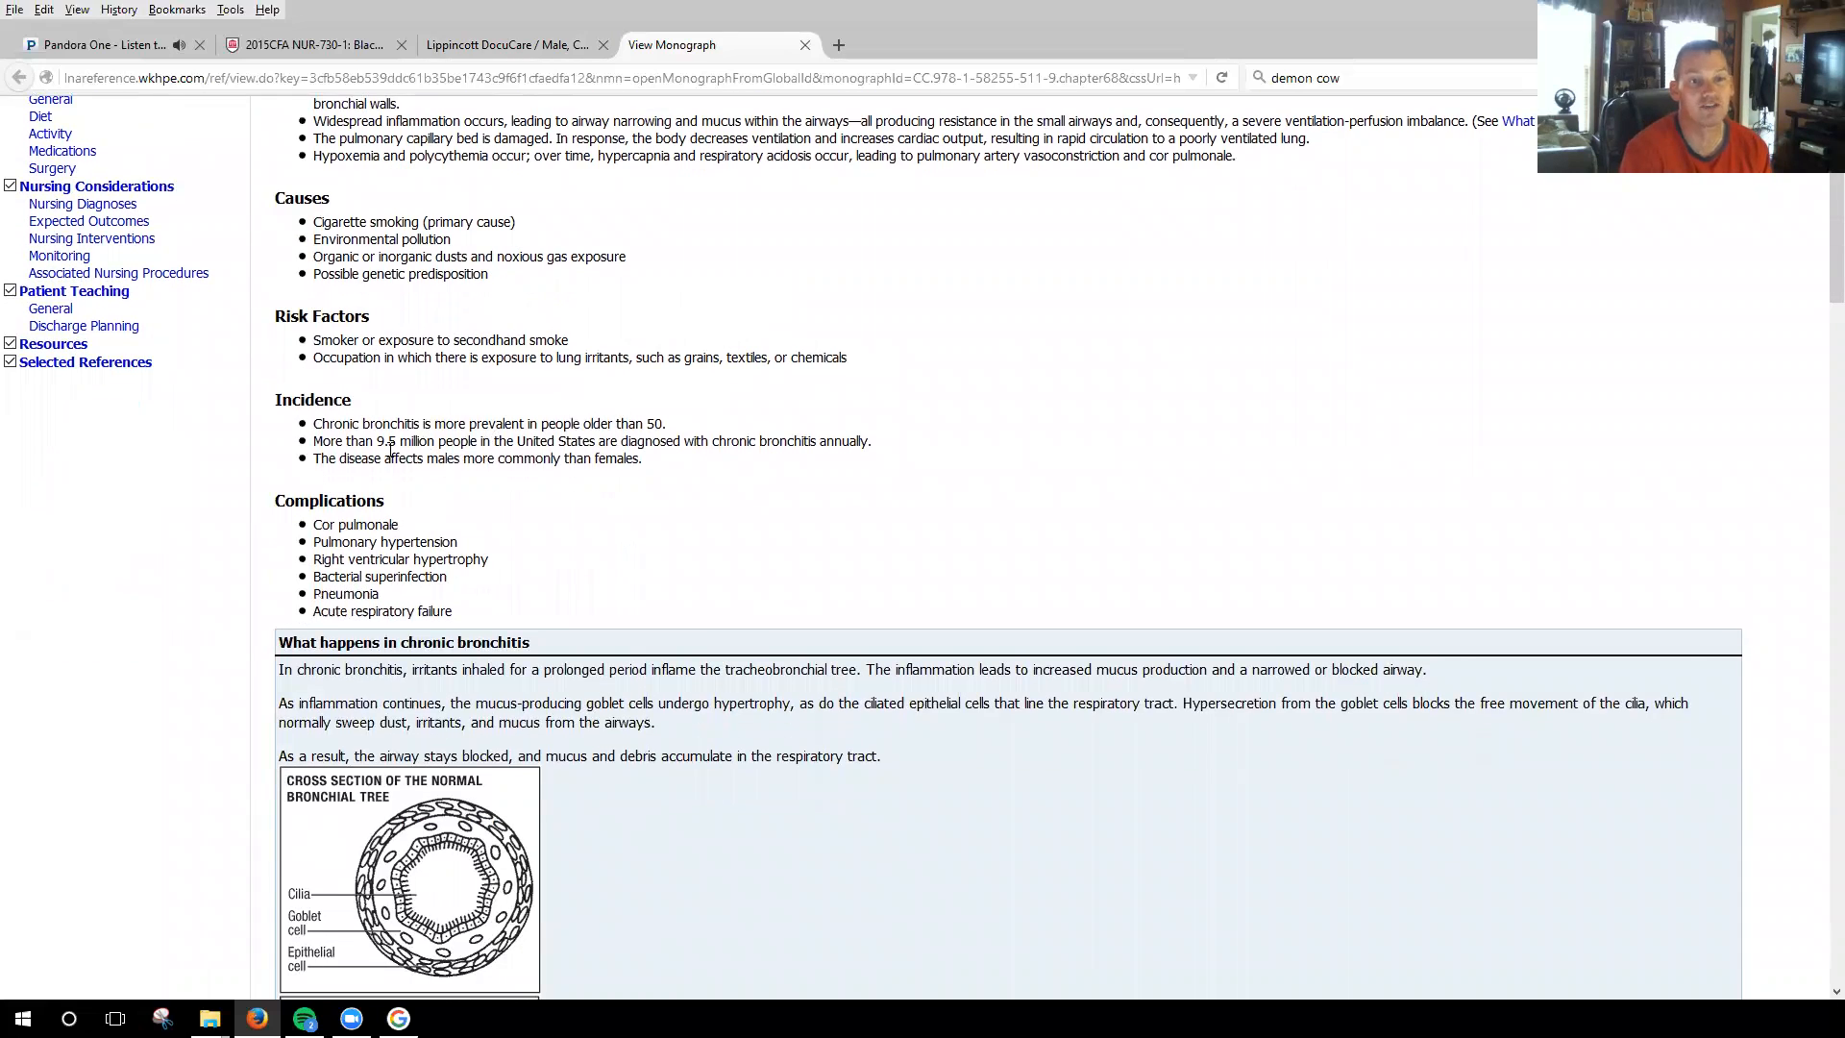
scroll(615, 544, down, 3)
scroll(969, 520, up, 7)
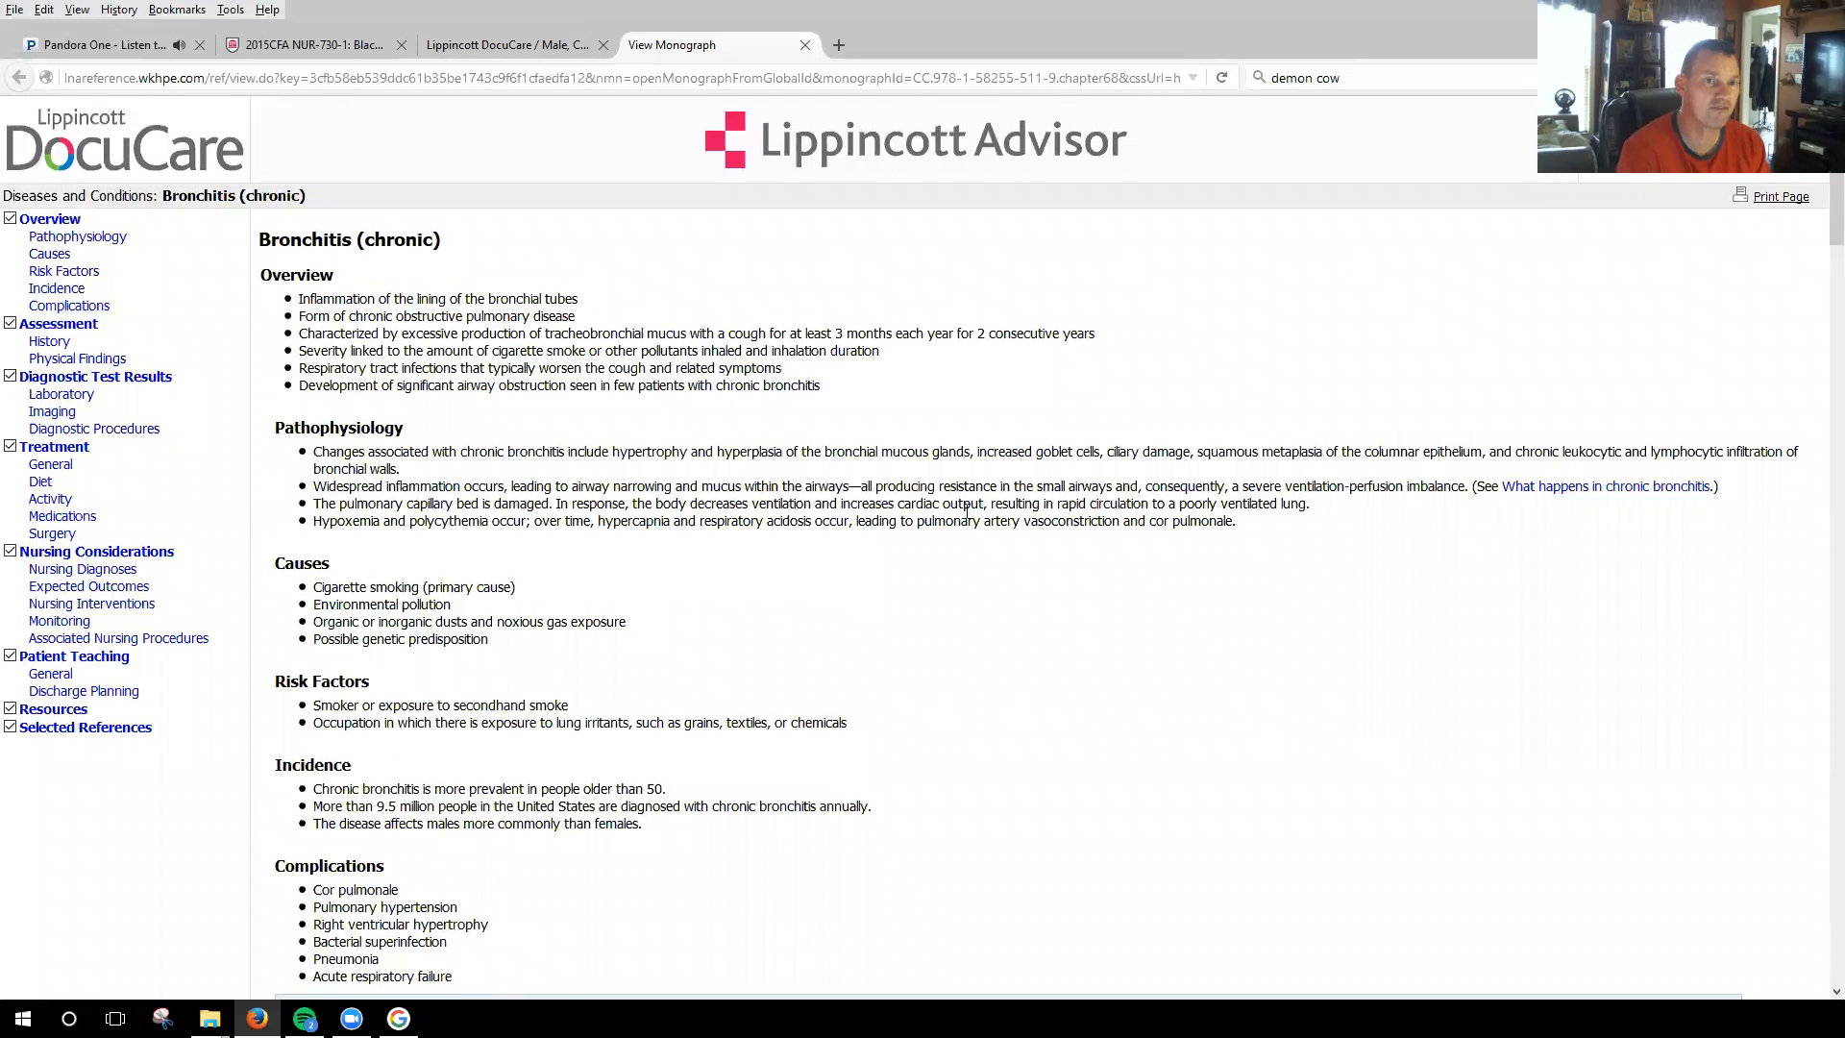
scroll(968, 514, down, 4)
scroll(973, 524, down, 4)
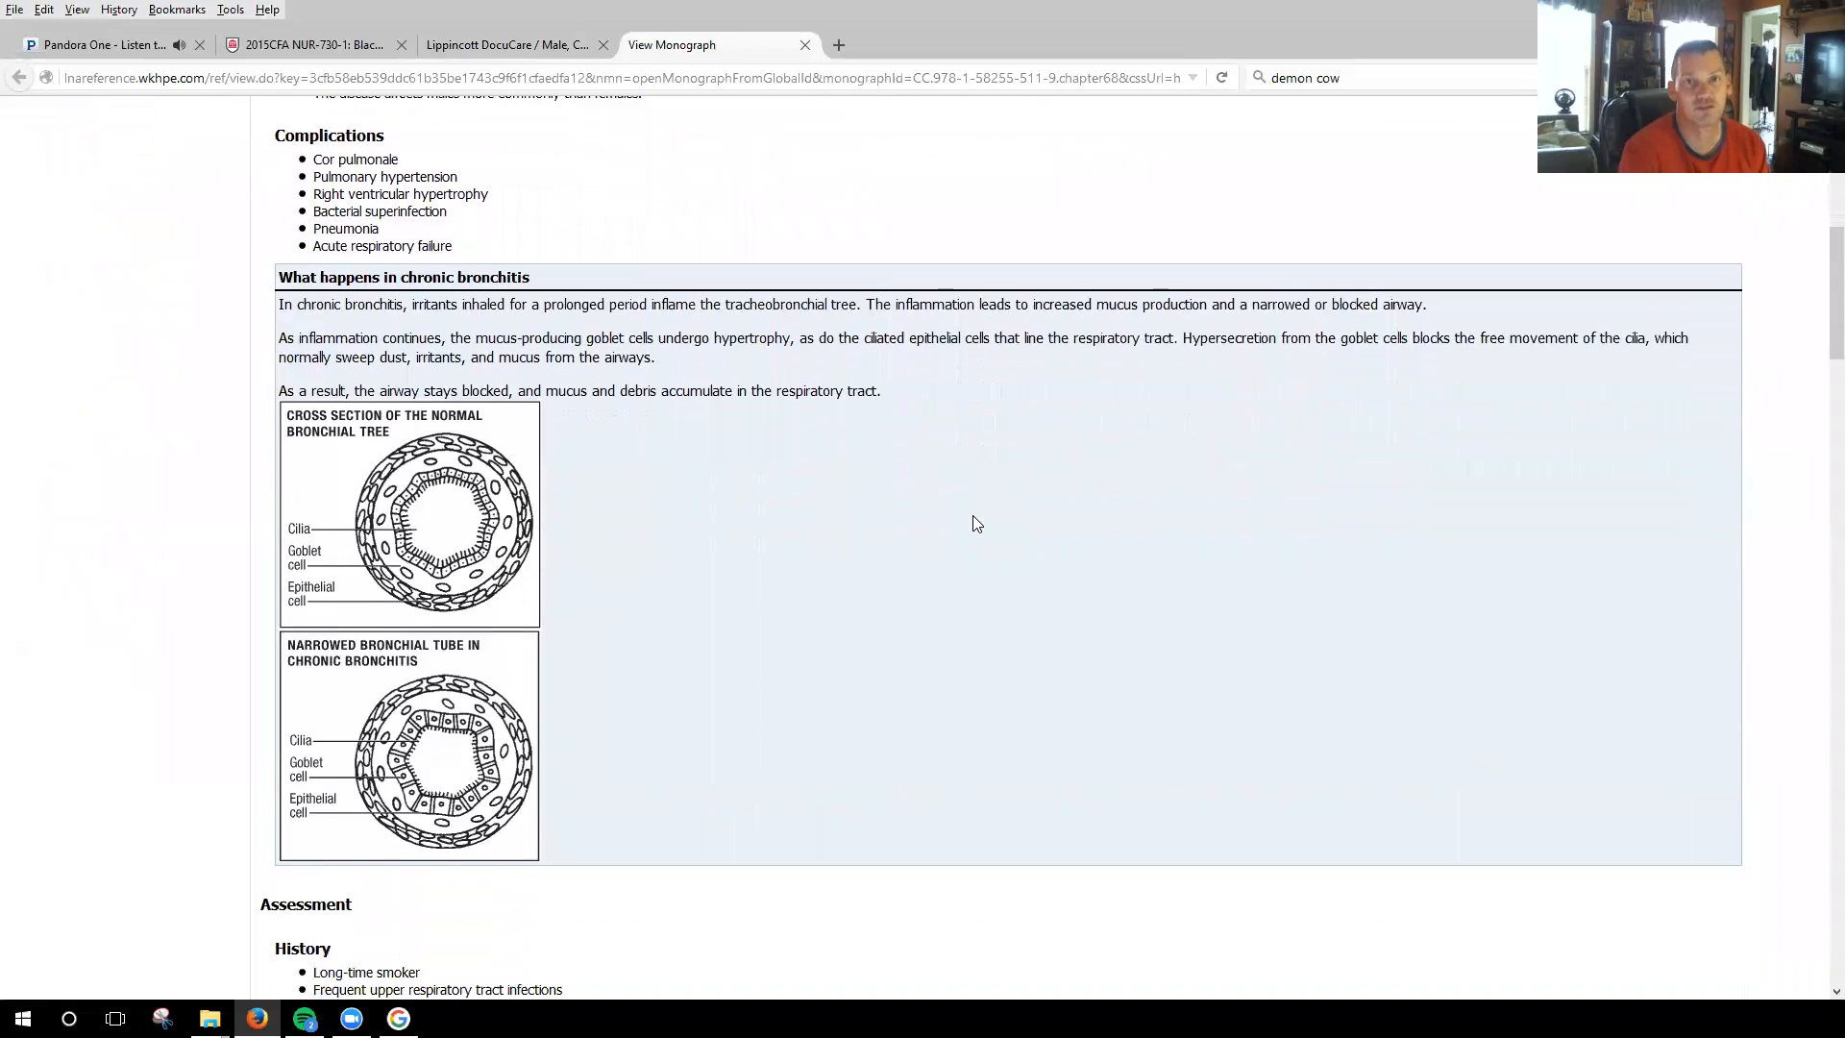
scroll(977, 524, down, 8)
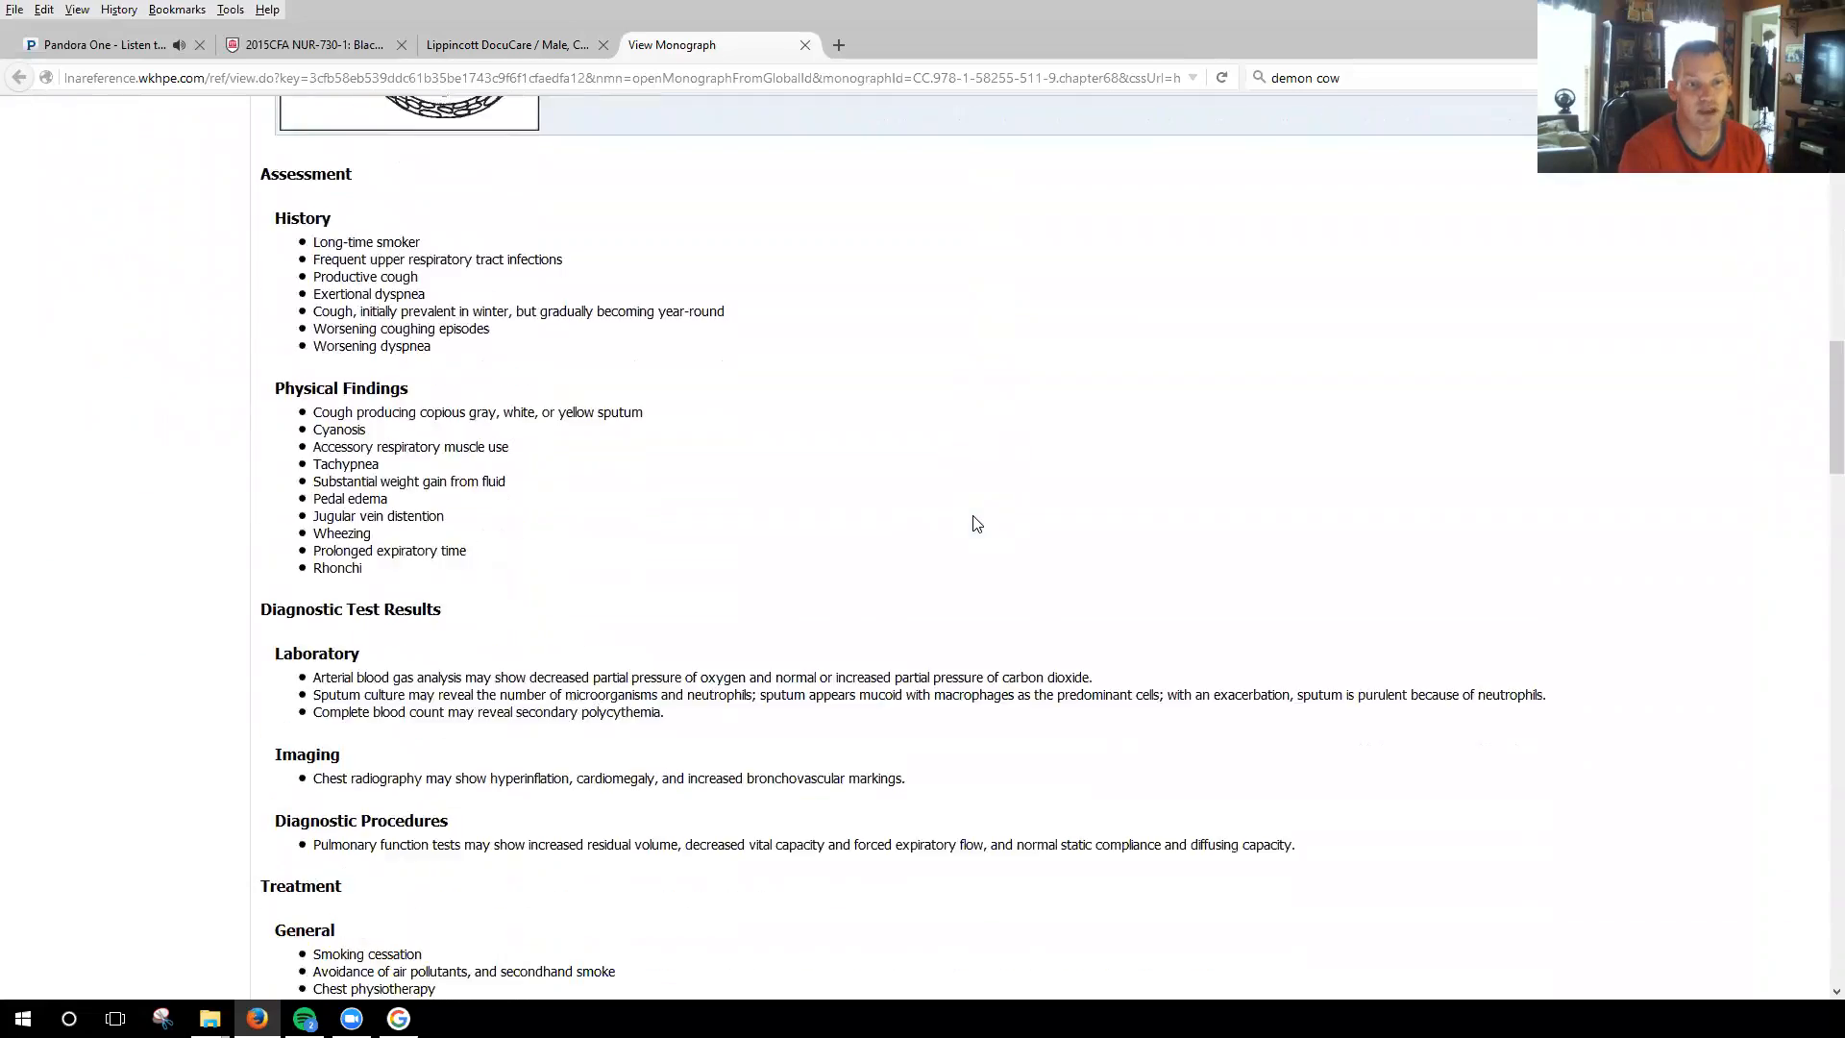
scroll(974, 516, up, 10)
scroll(975, 516, up, 6)
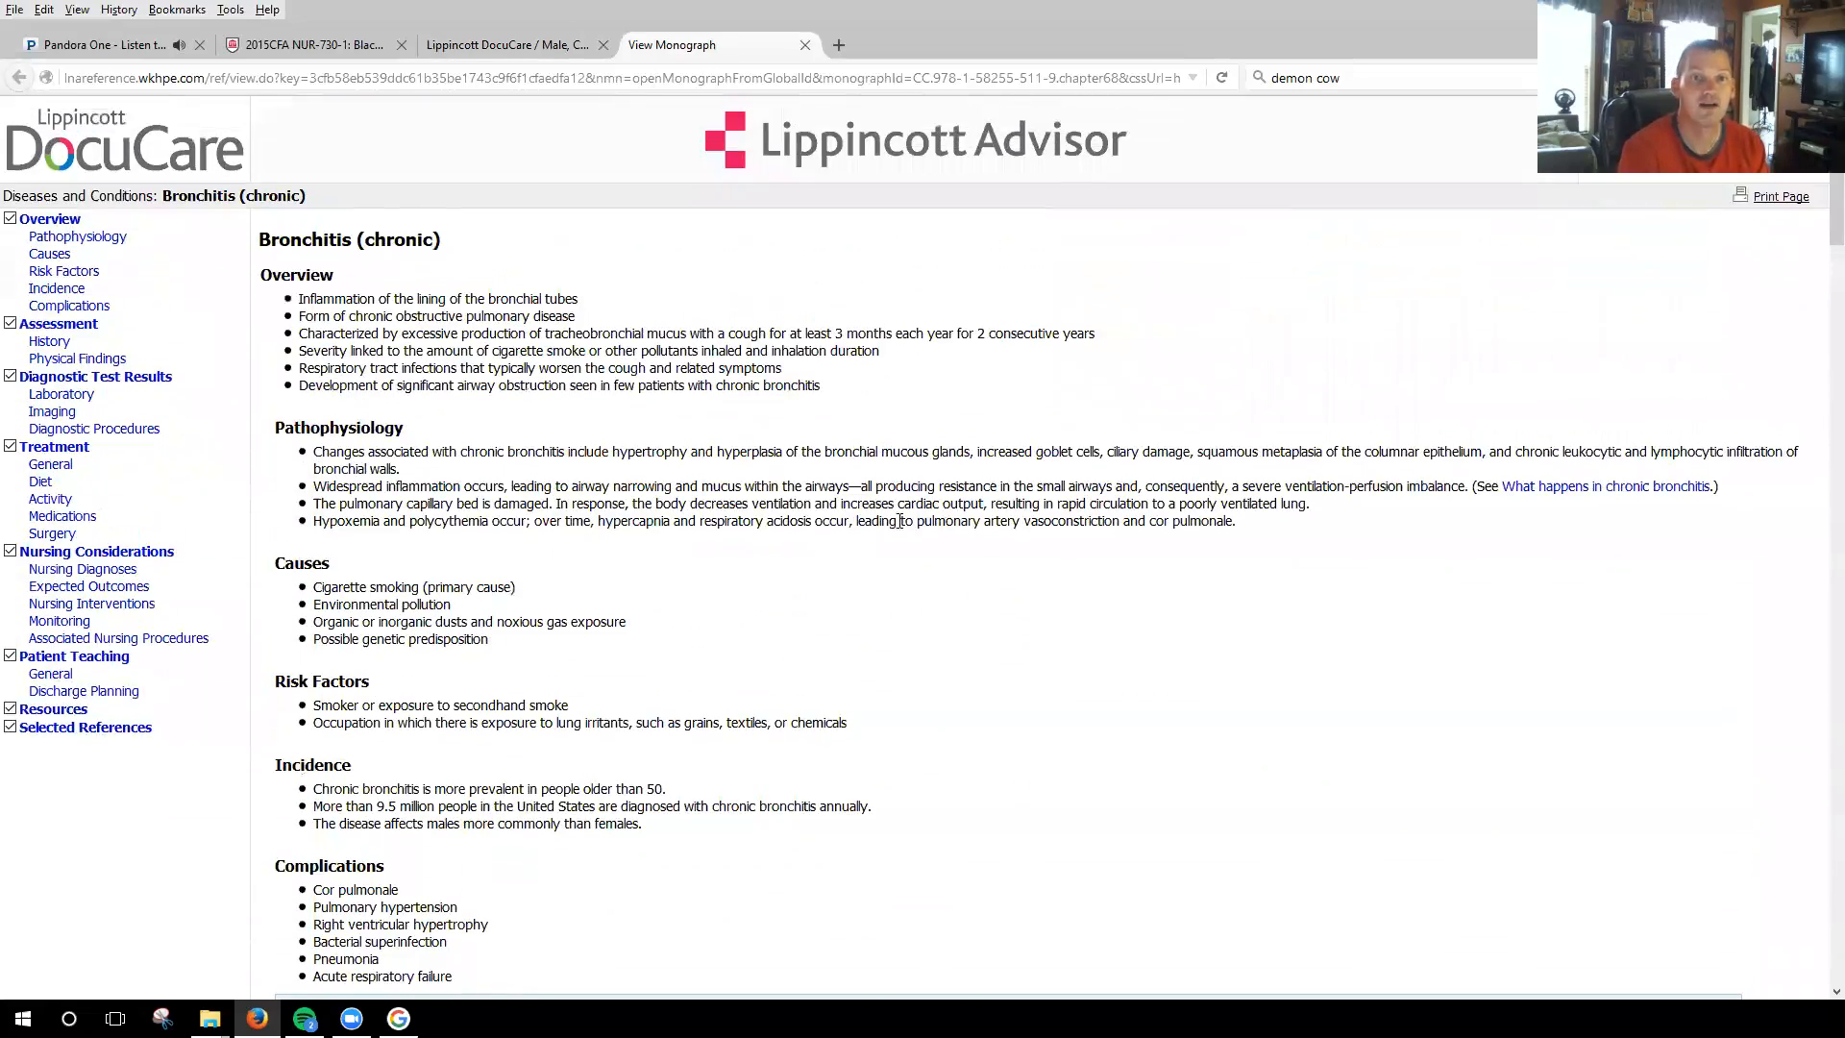
scroll(898, 538, down, 3)
scroll(915, 492, down, 5)
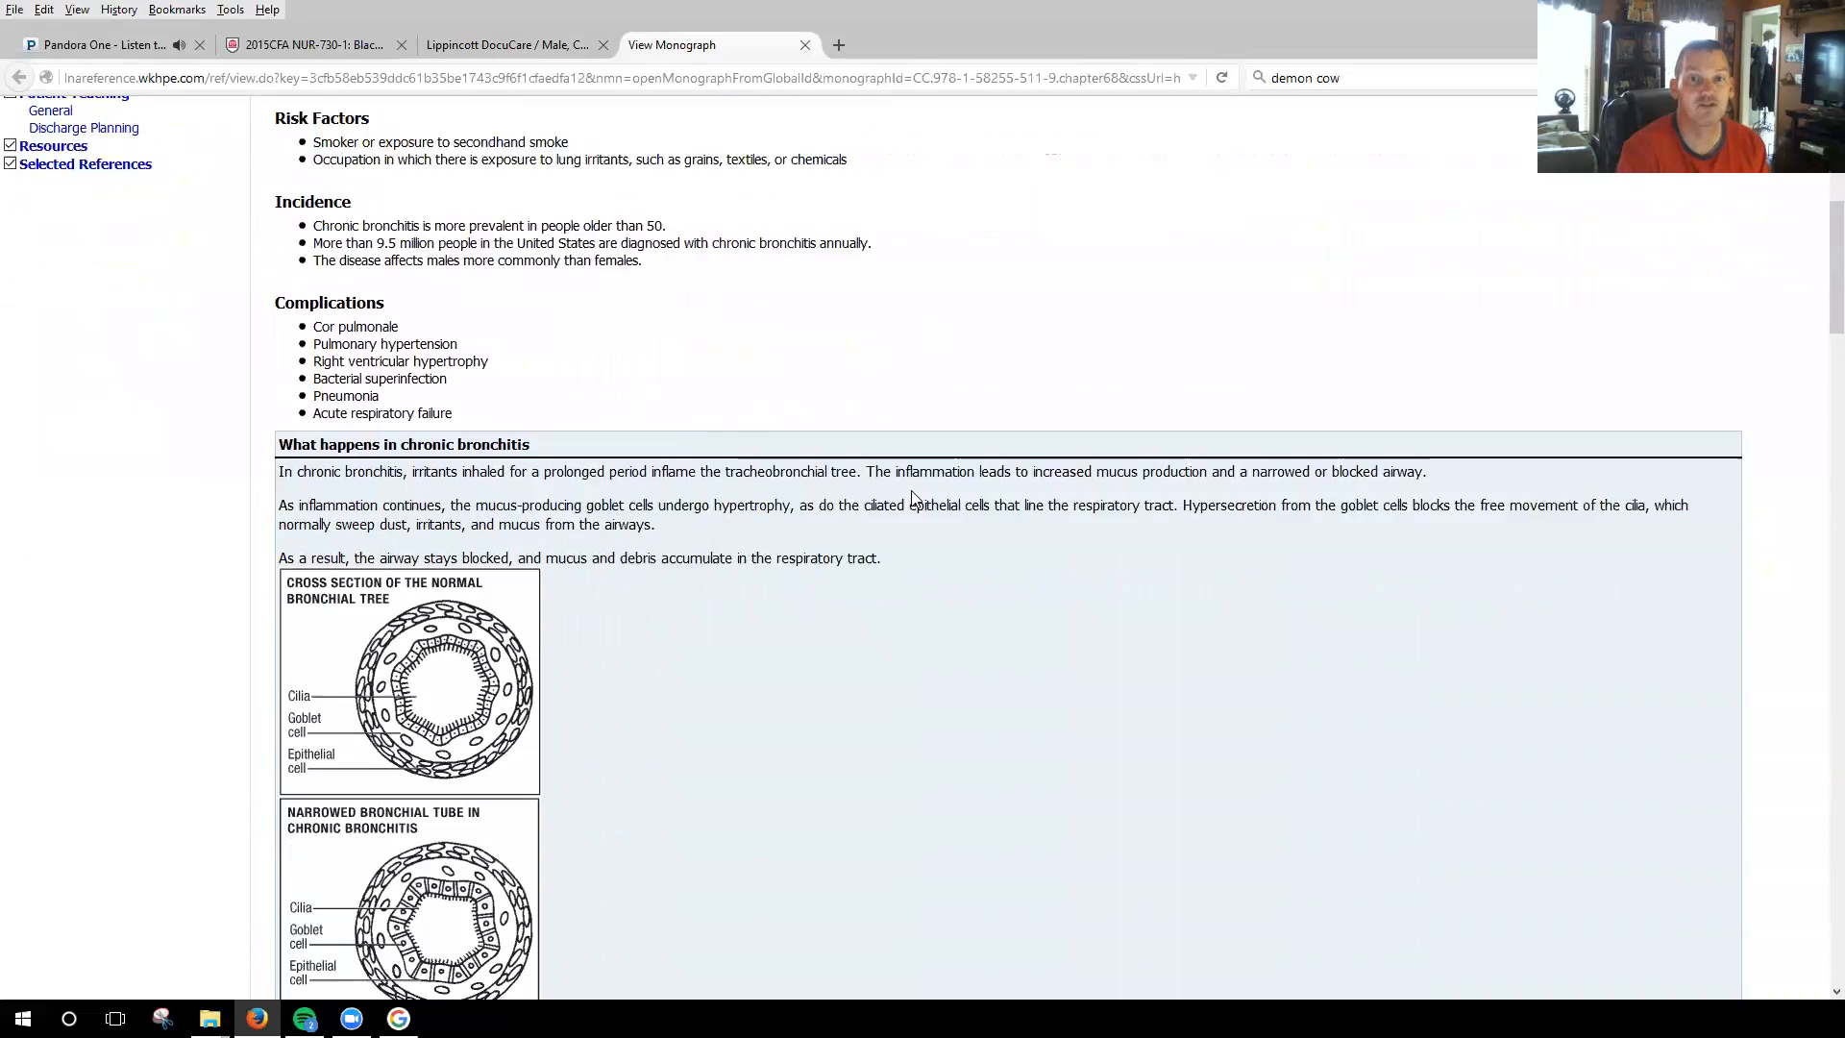
scroll(915, 498, up, 5)
scroll(915, 498, down, 5)
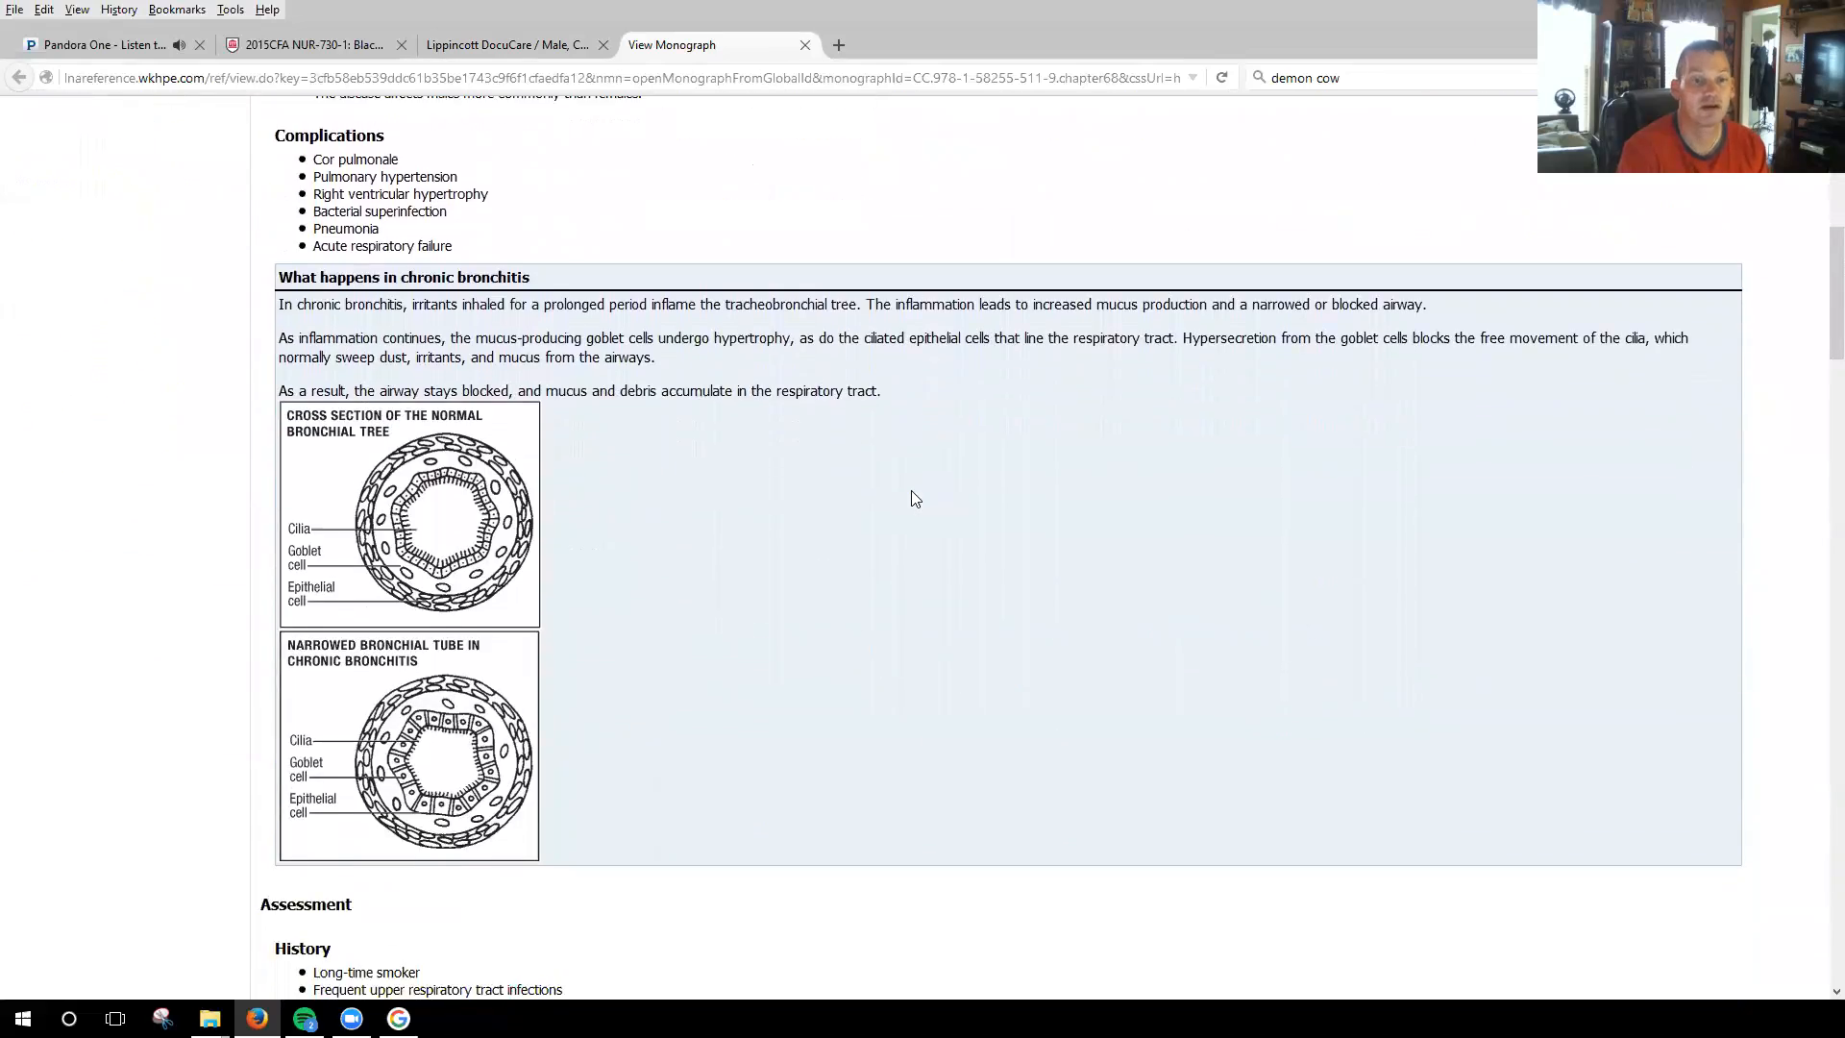
scroll(915, 498, down, 6)
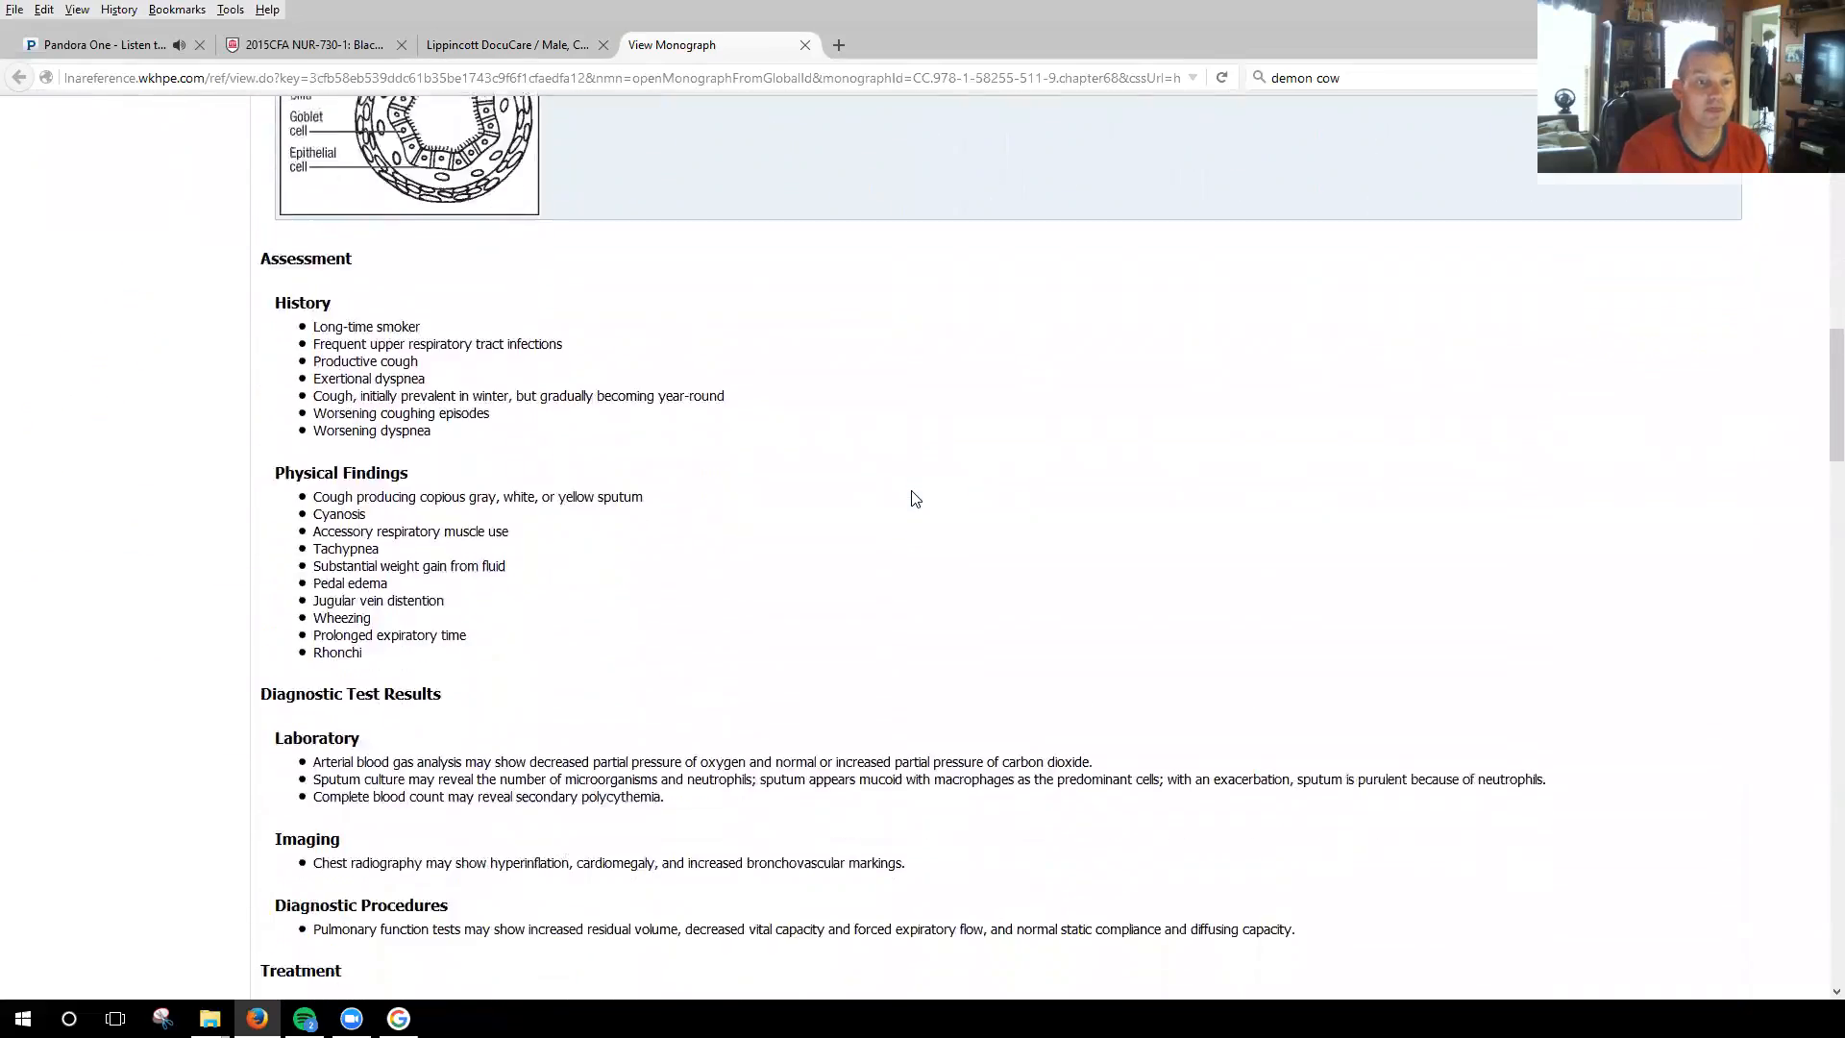
scroll(914, 496, up, 6)
scroll(913, 495, up, 6)
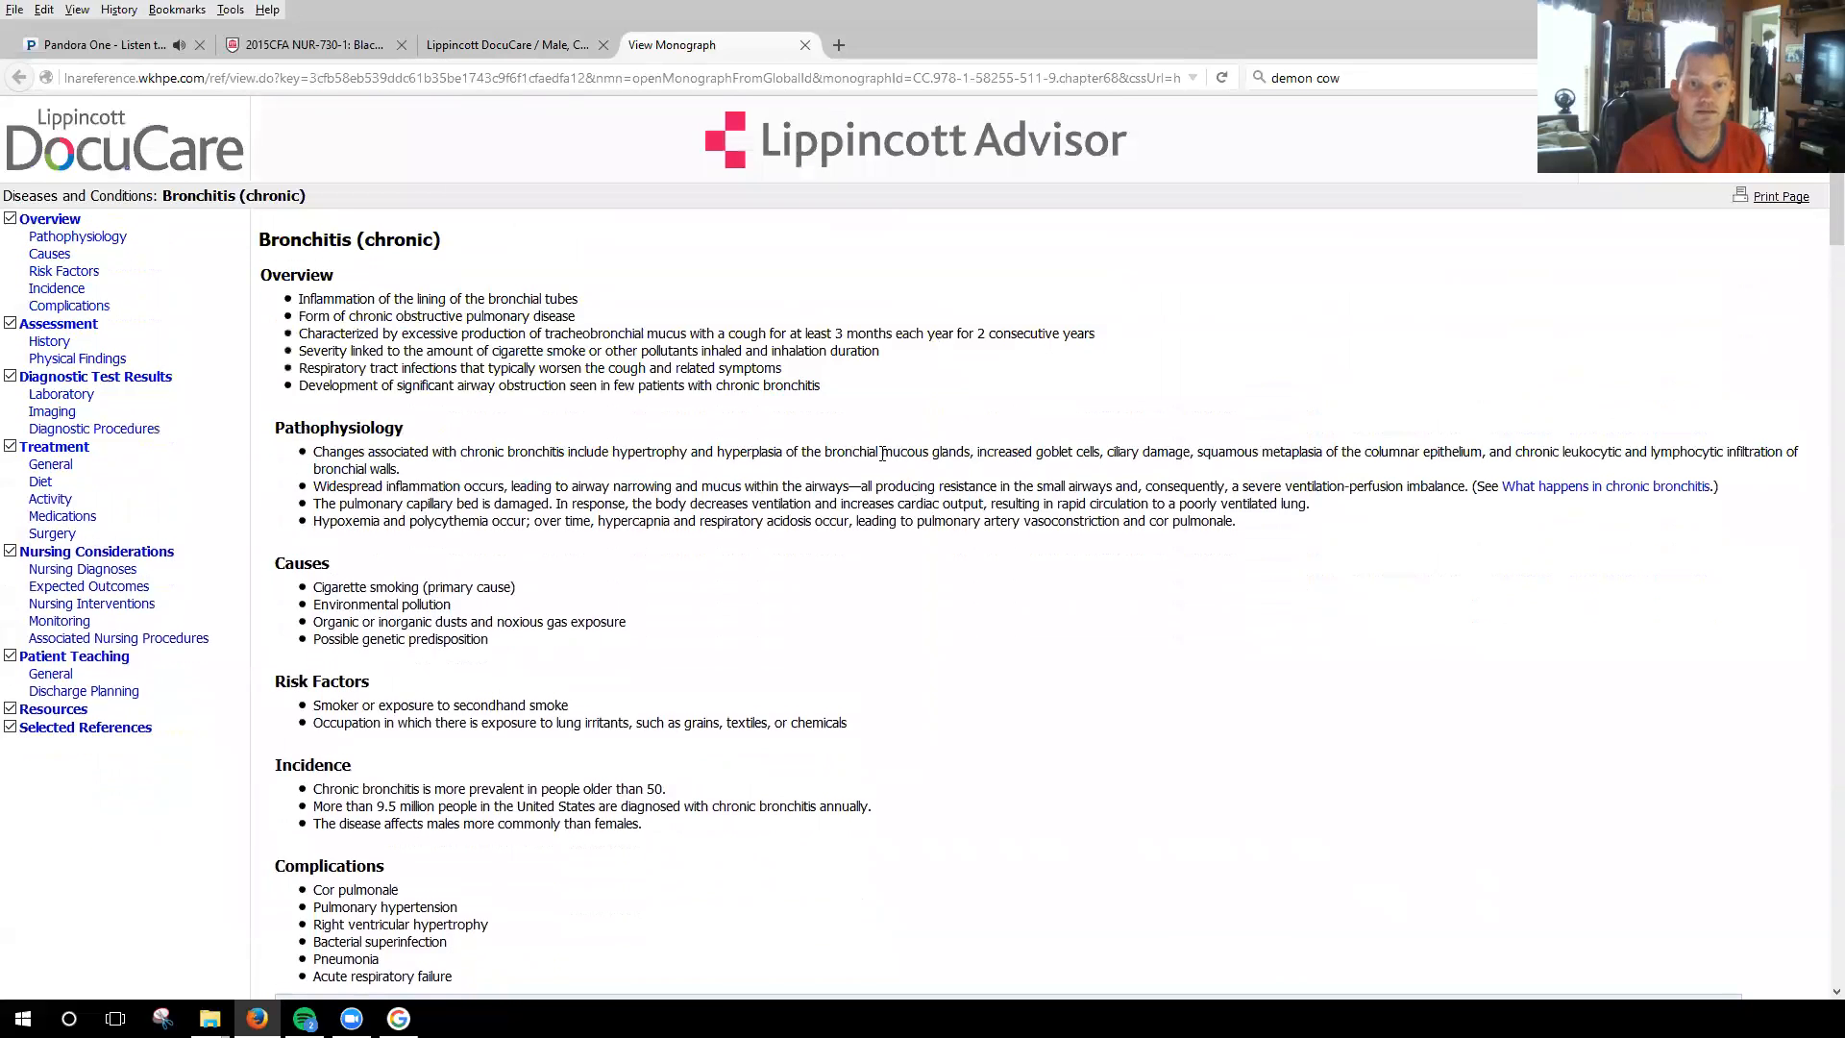
drag(884, 451, 930, 452)
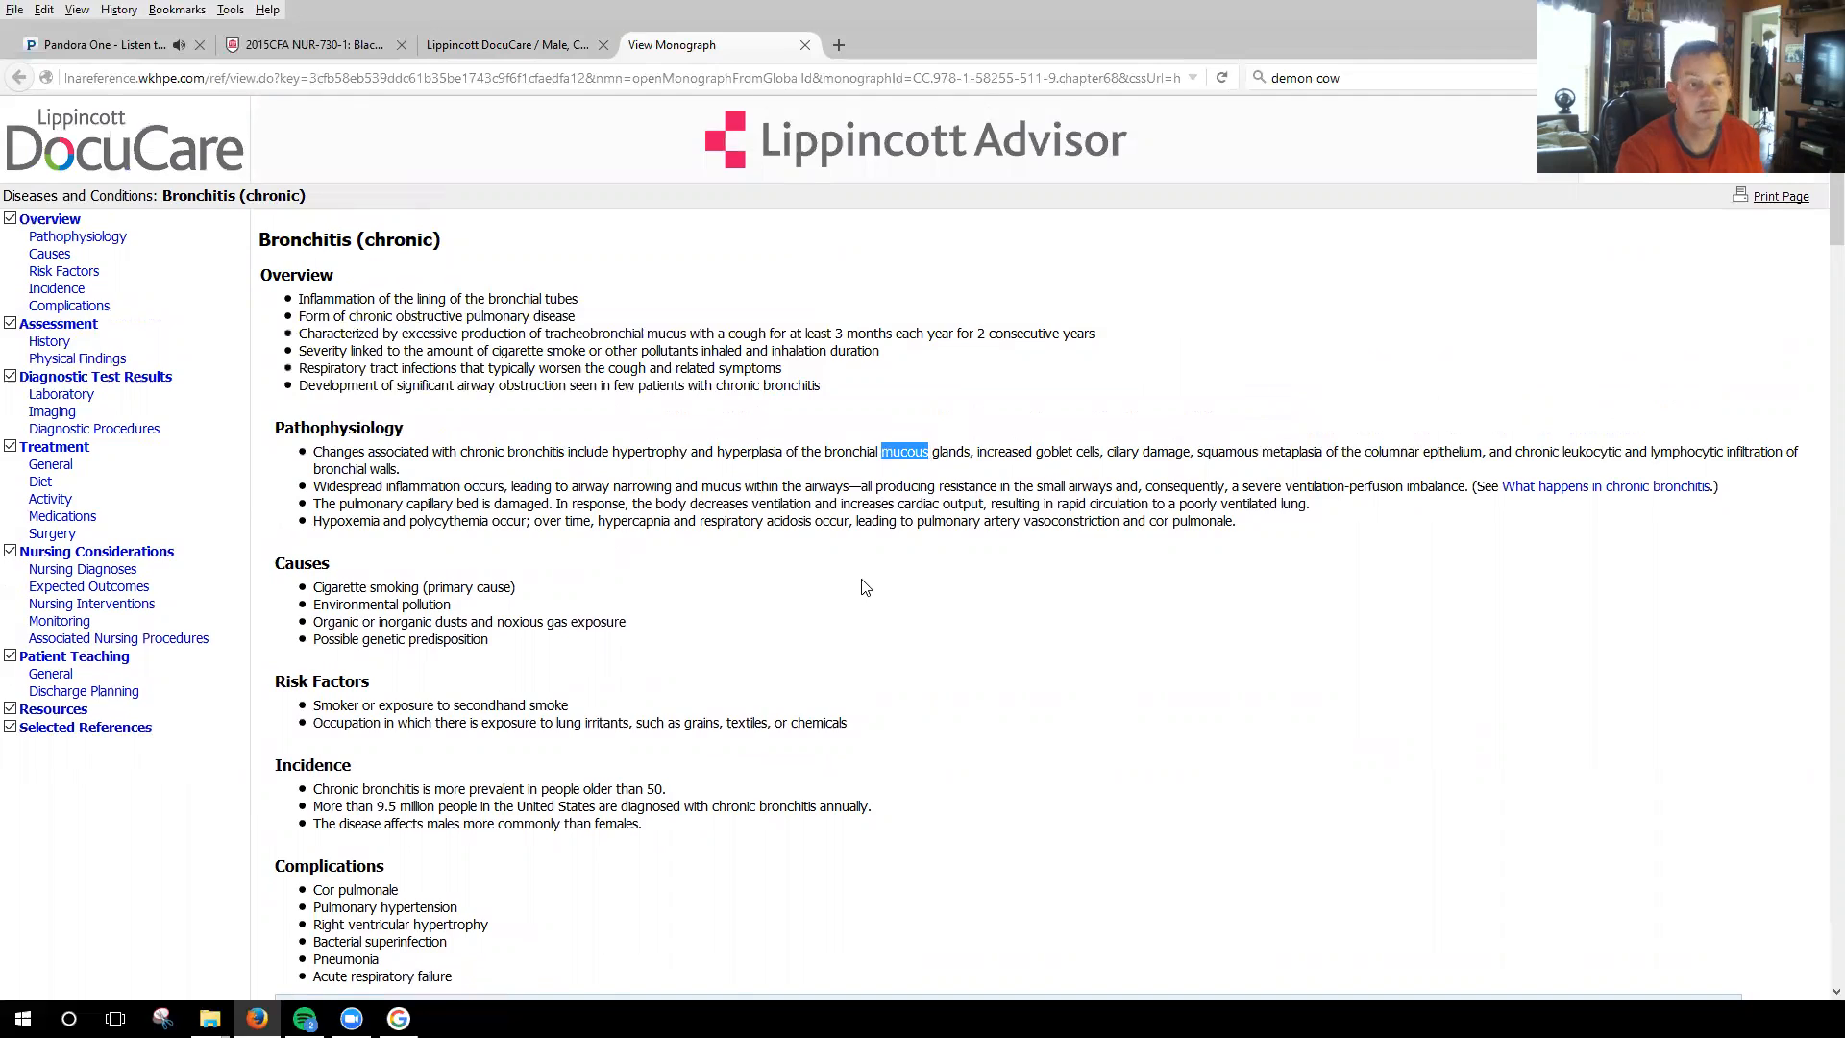
Read the monograph's assessment findings, diagnostic tests, treatment, nursing diagnoses, expected outcomes and nursing interventions.
scroll(890, 523, down, 10)
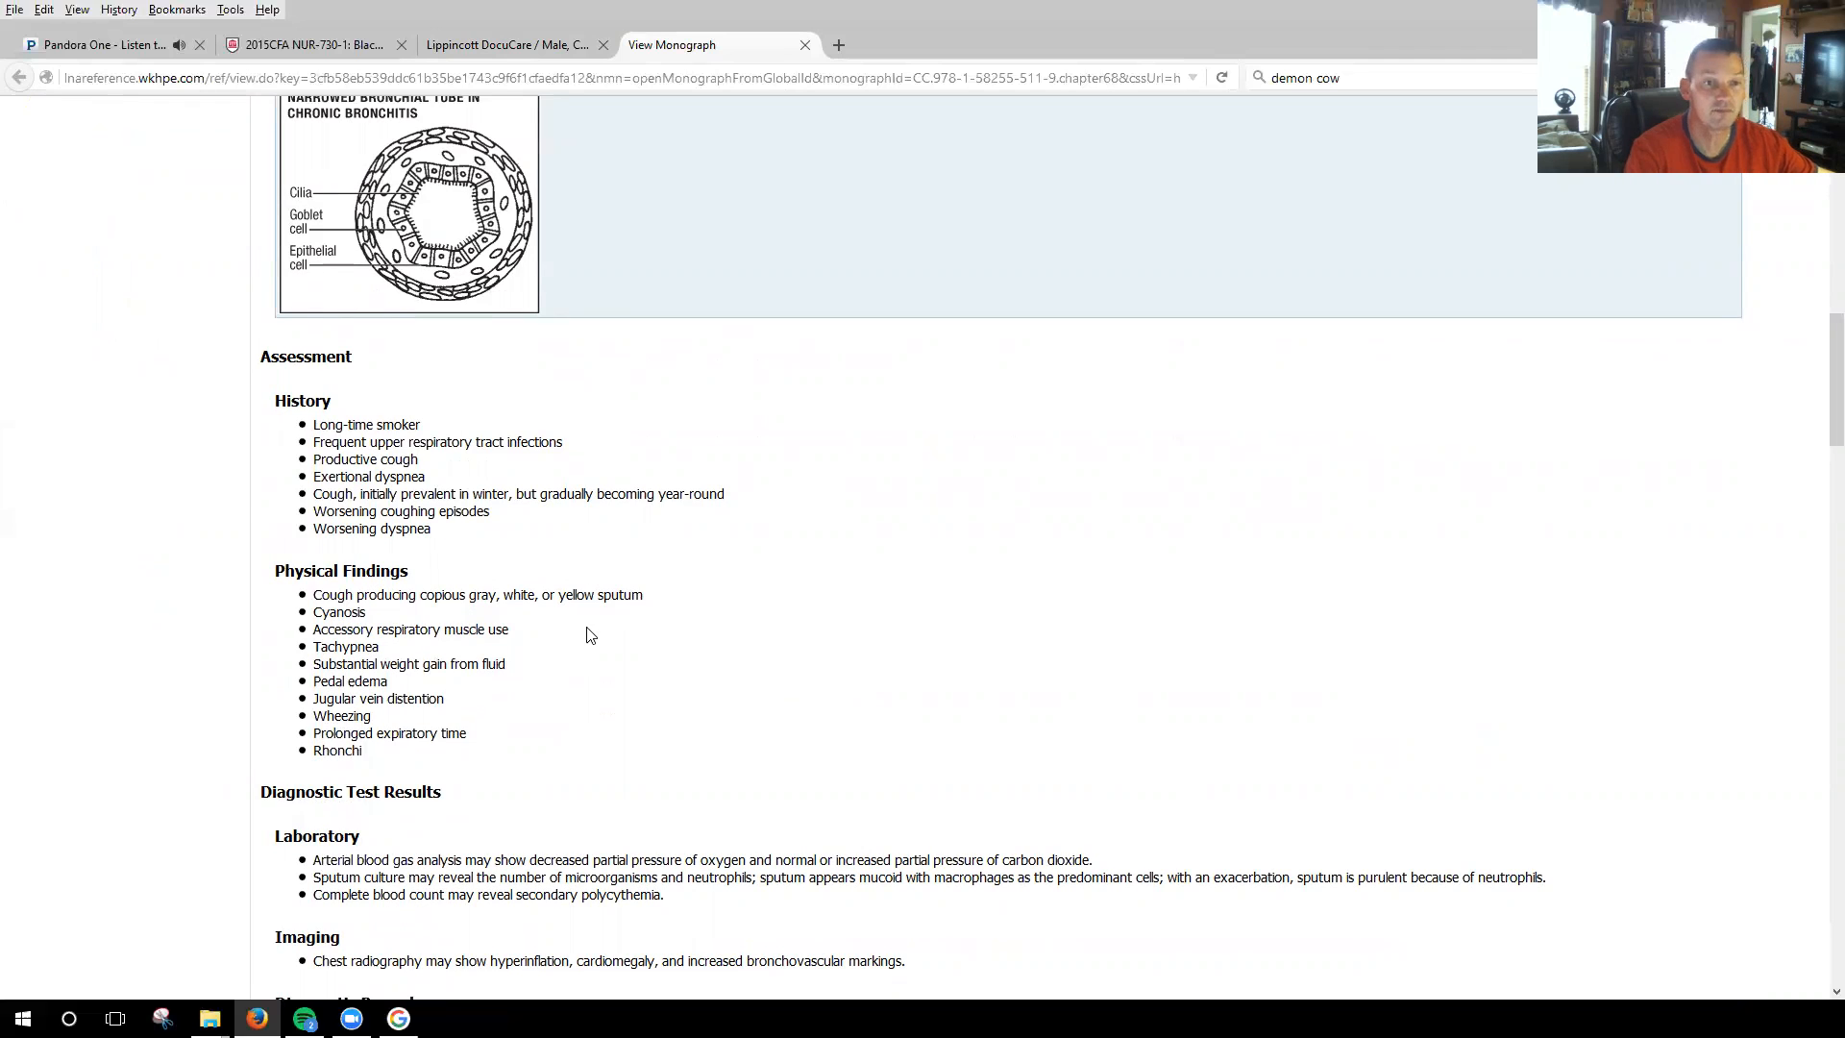
scroll(596, 615, down, 2)
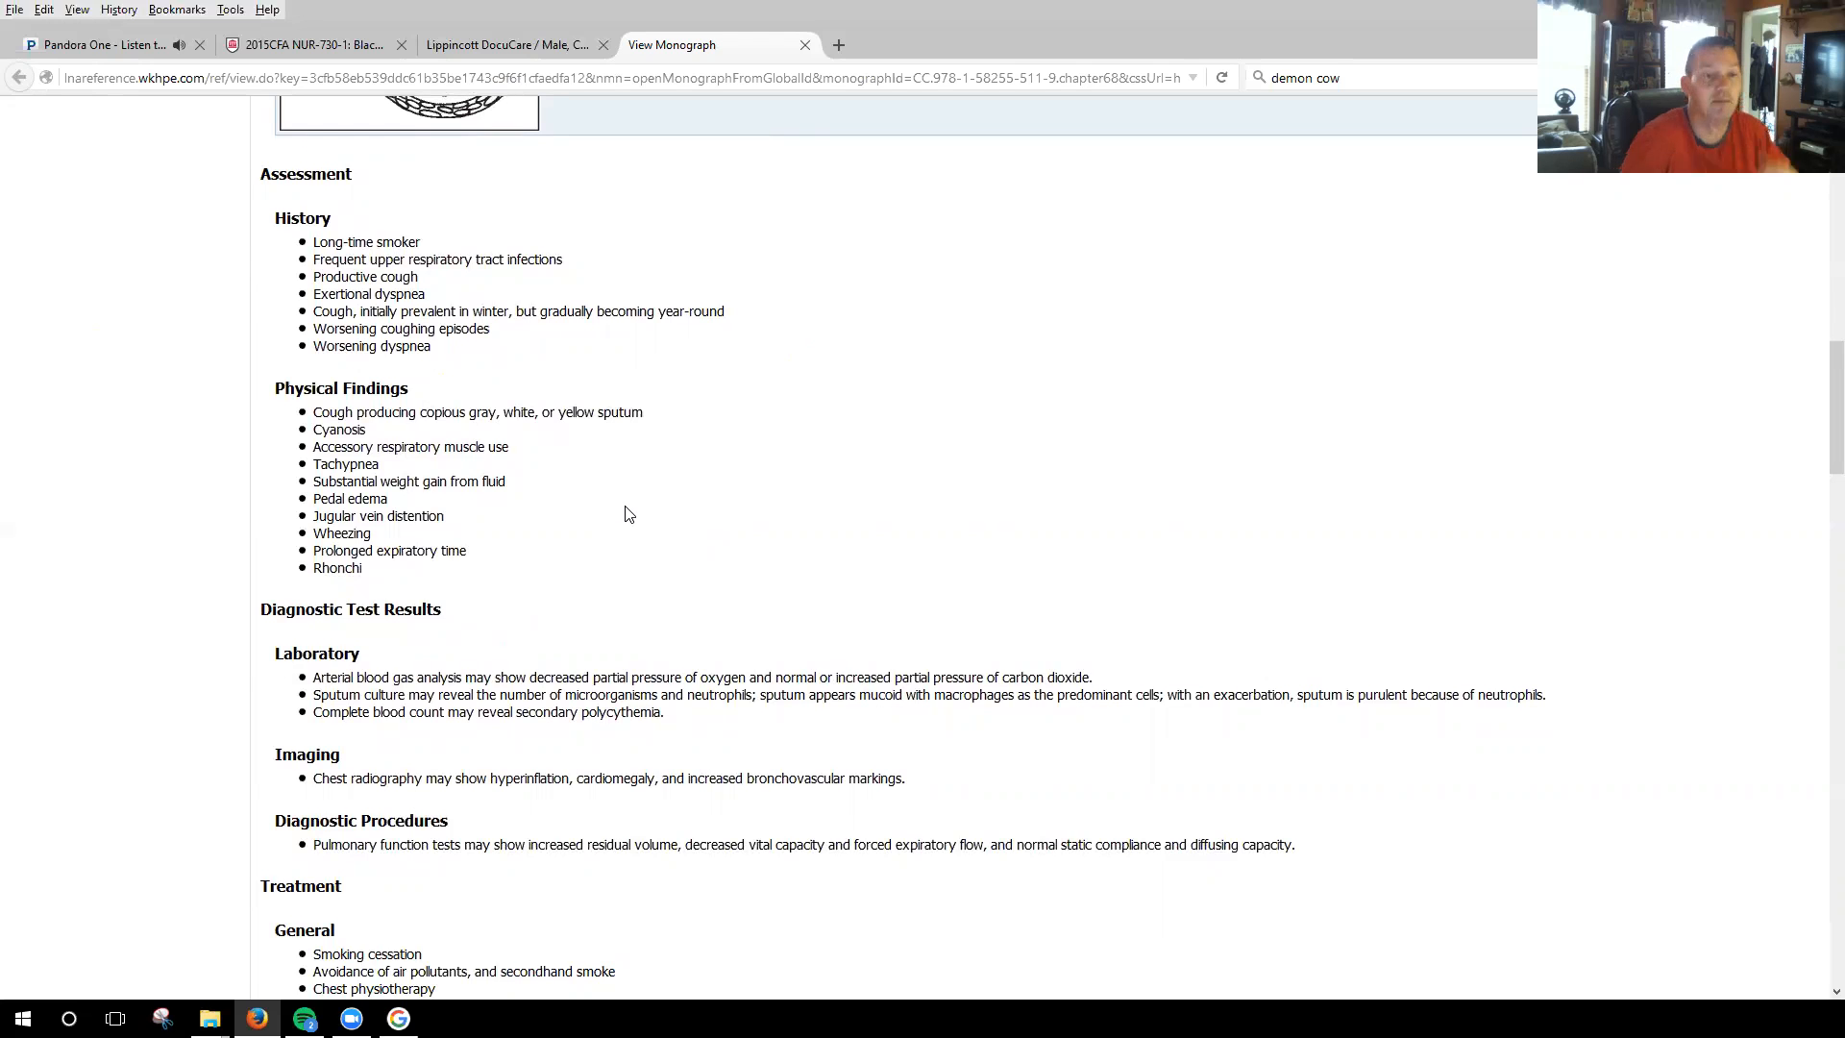
scroll(686, 514, down, 4)
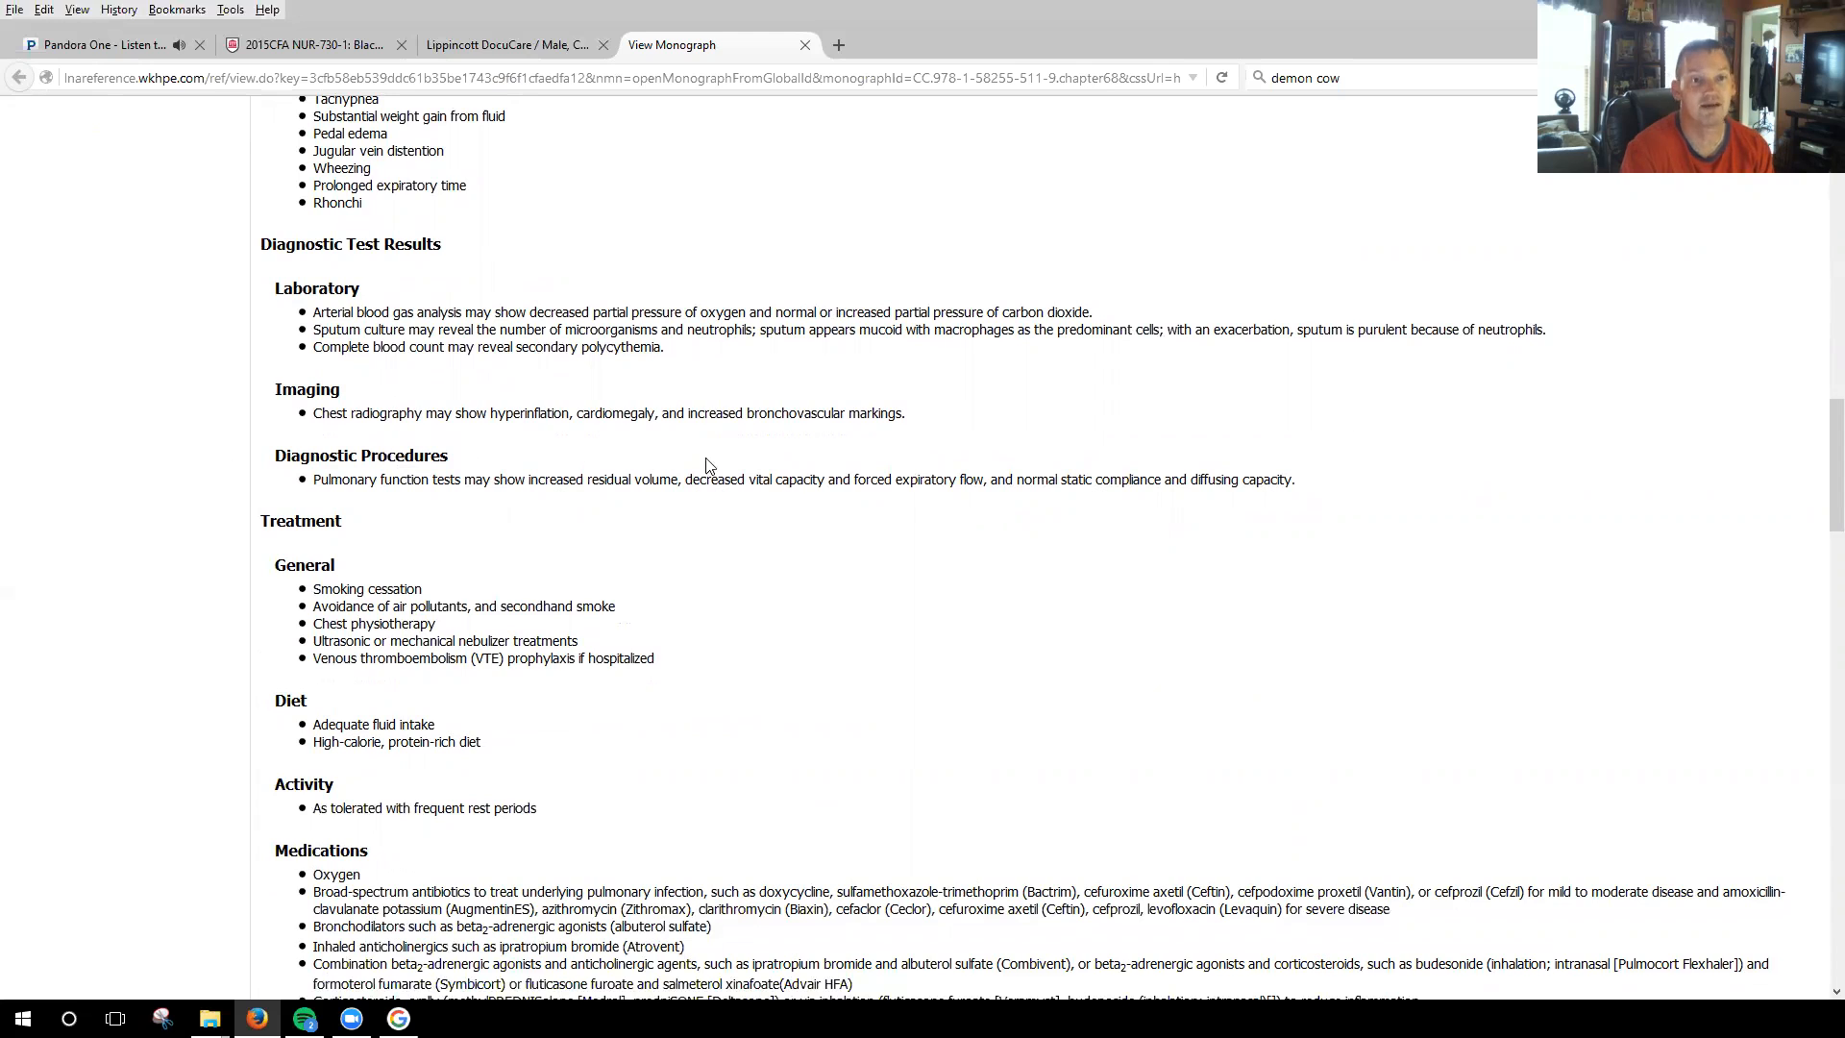
scroll(783, 574, down, 7)
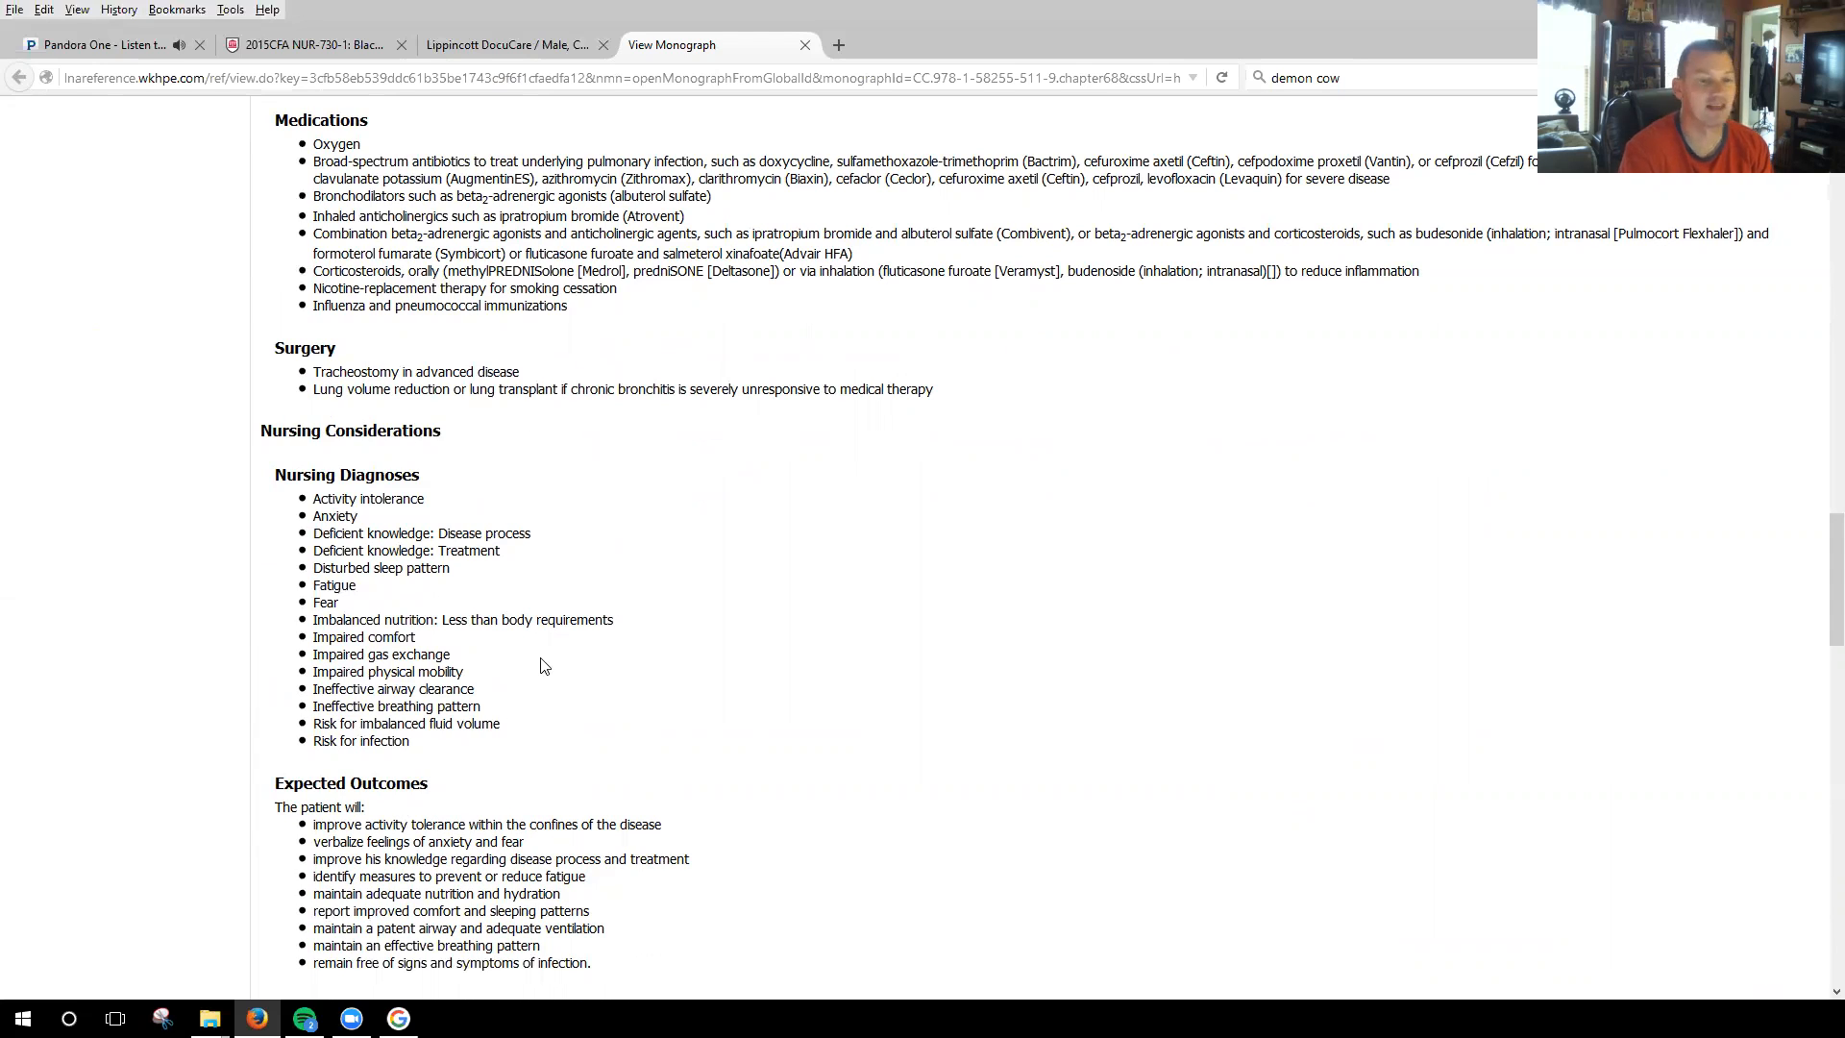
scroll(668, 636, down, 3)
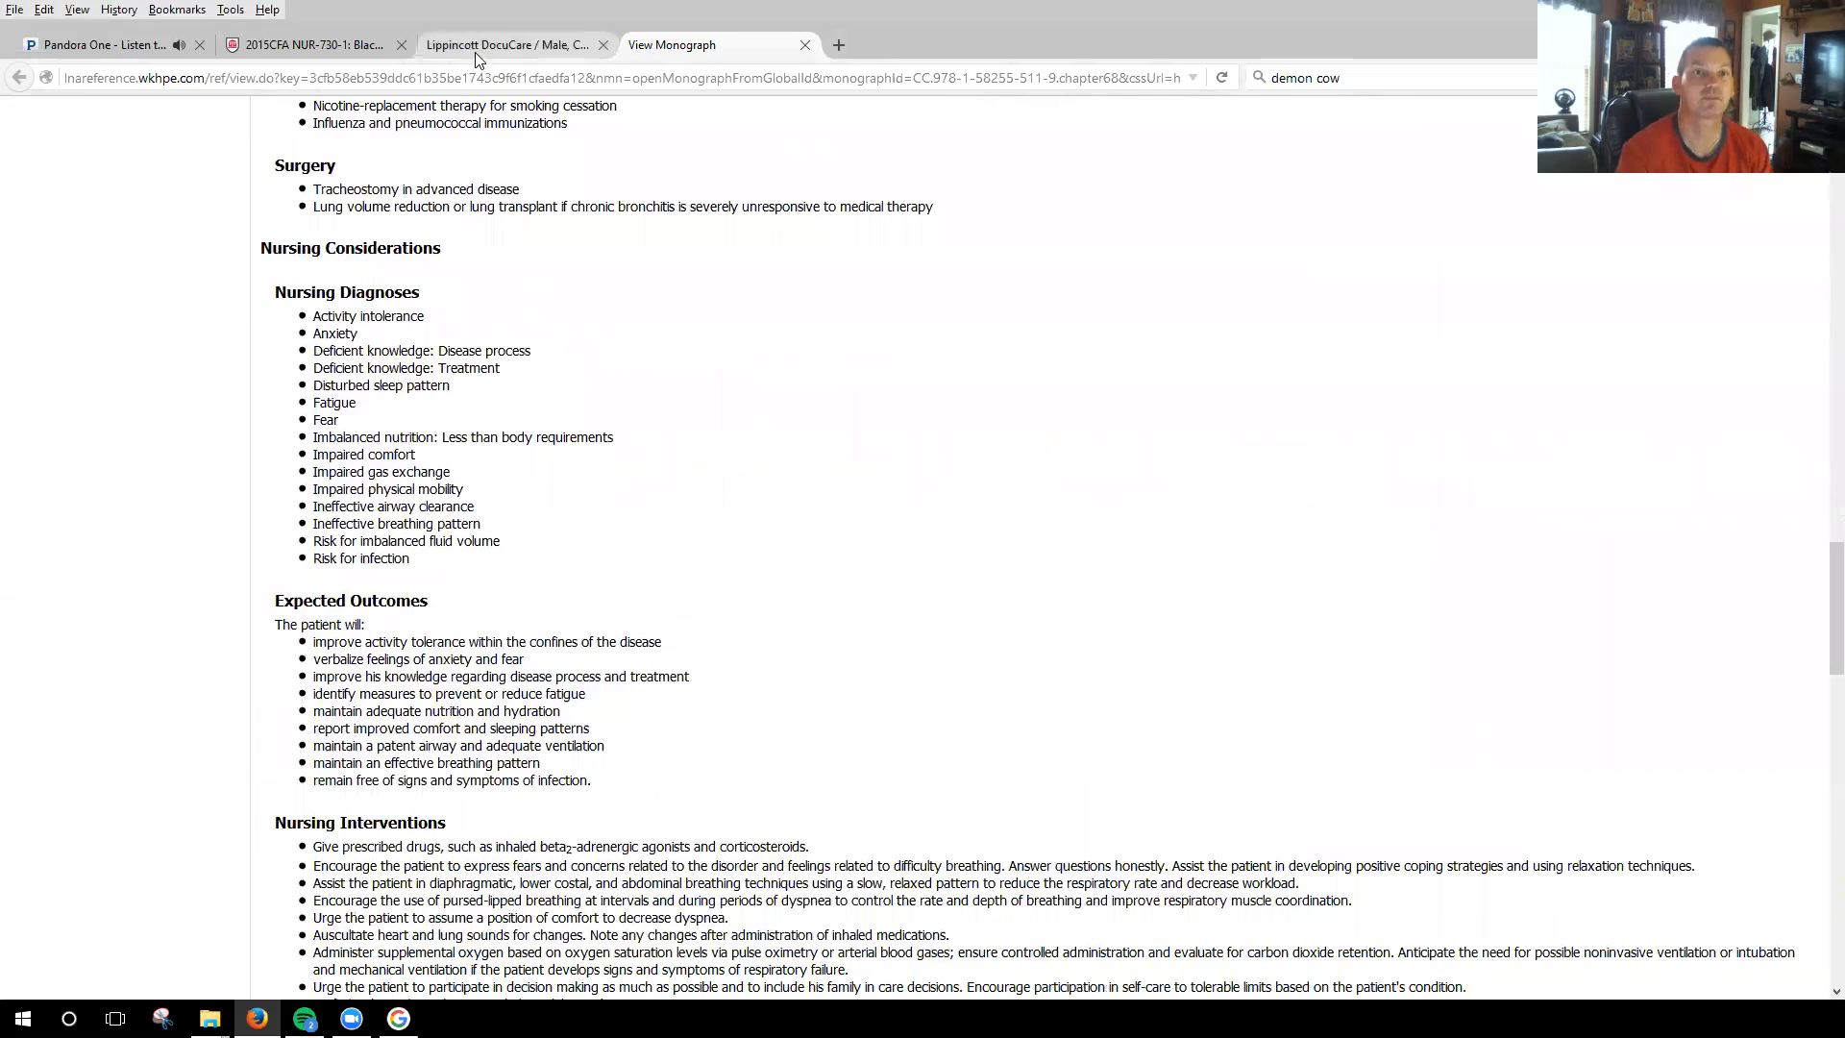
Return to the patient's chart and look through the HEENT assessment form, the Activities of Daily Living section and the Notes form.
click(502, 45)
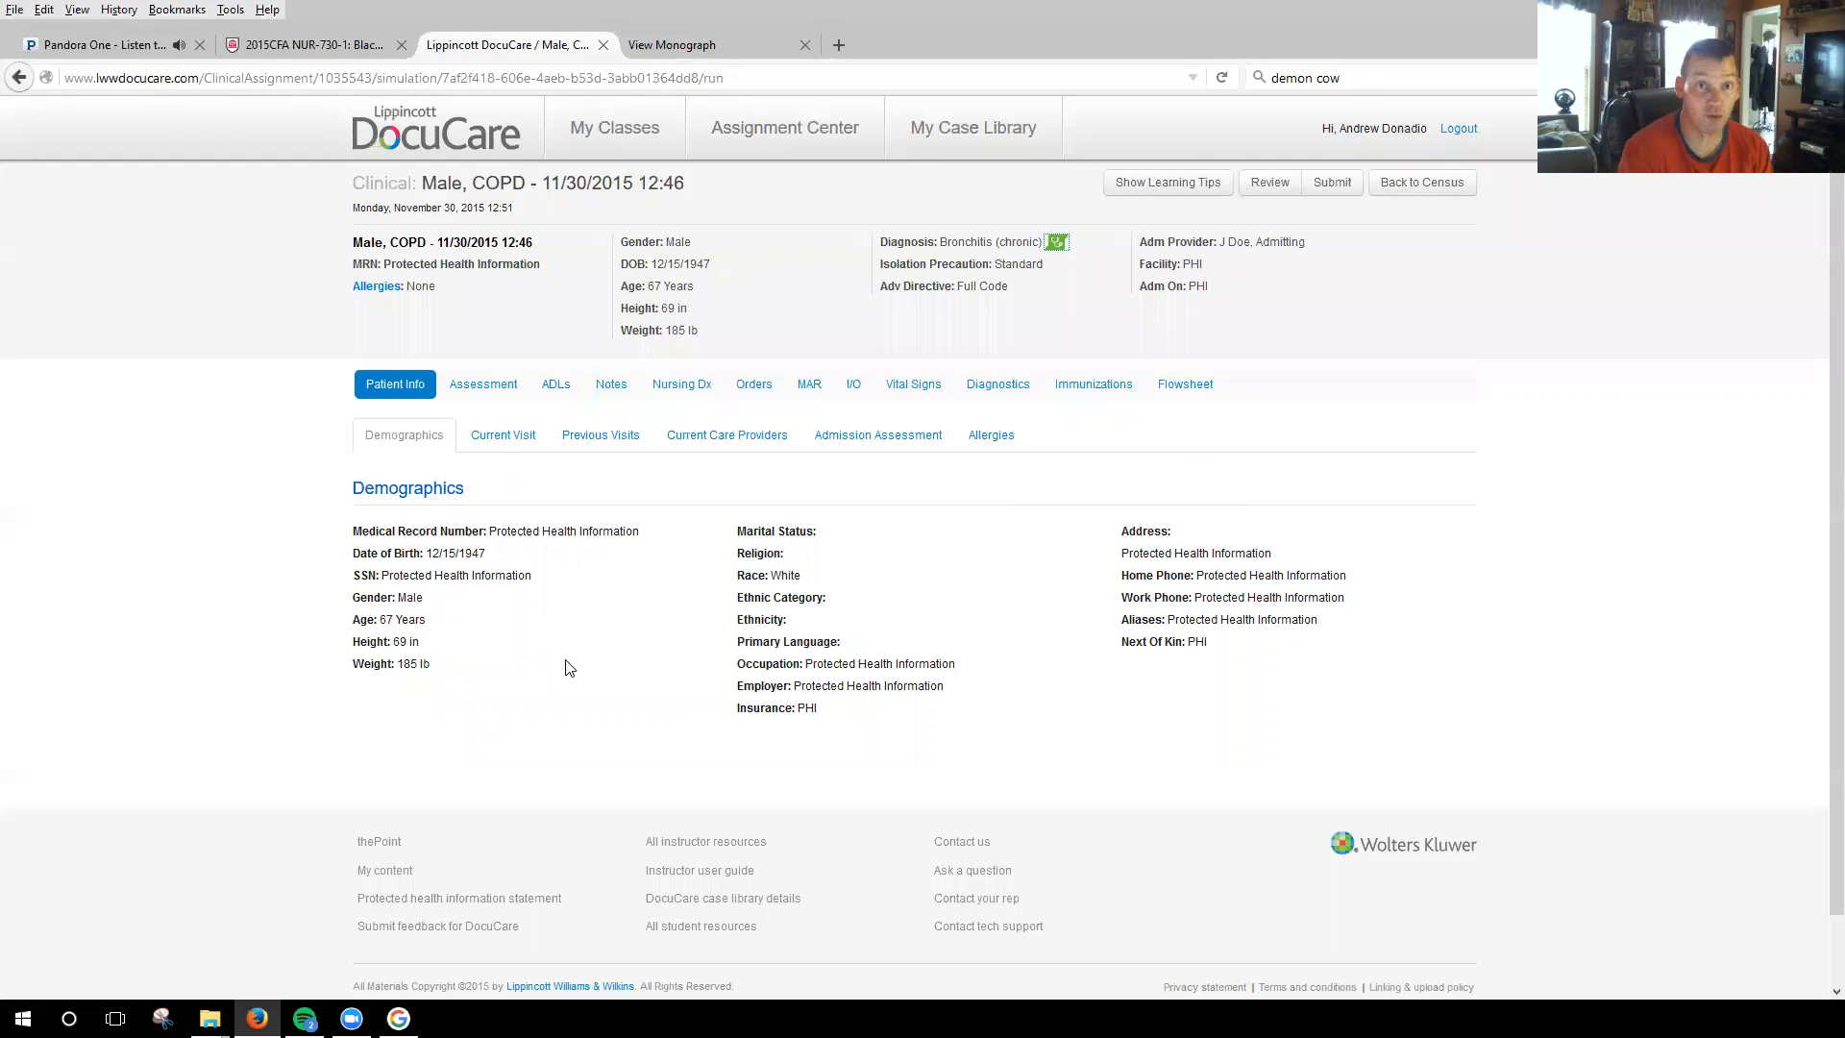
click(494, 383)
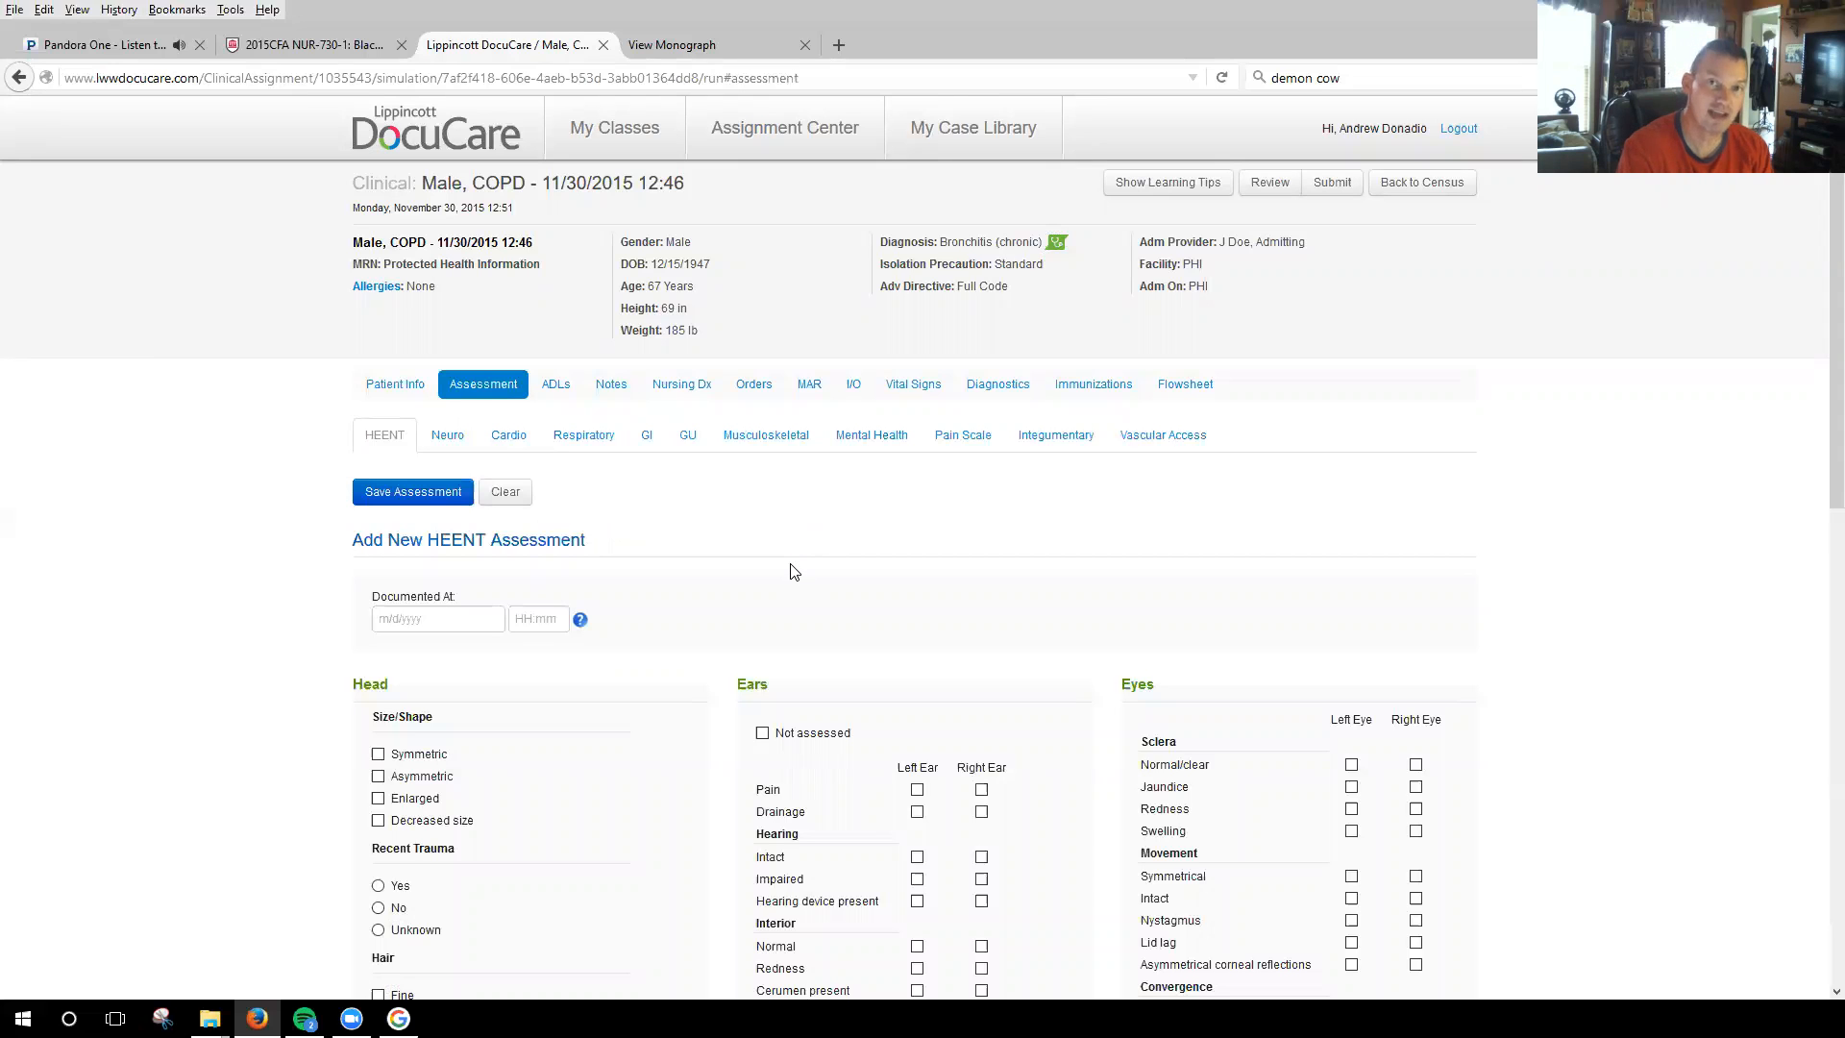
scroll(1121, 573, down, 3)
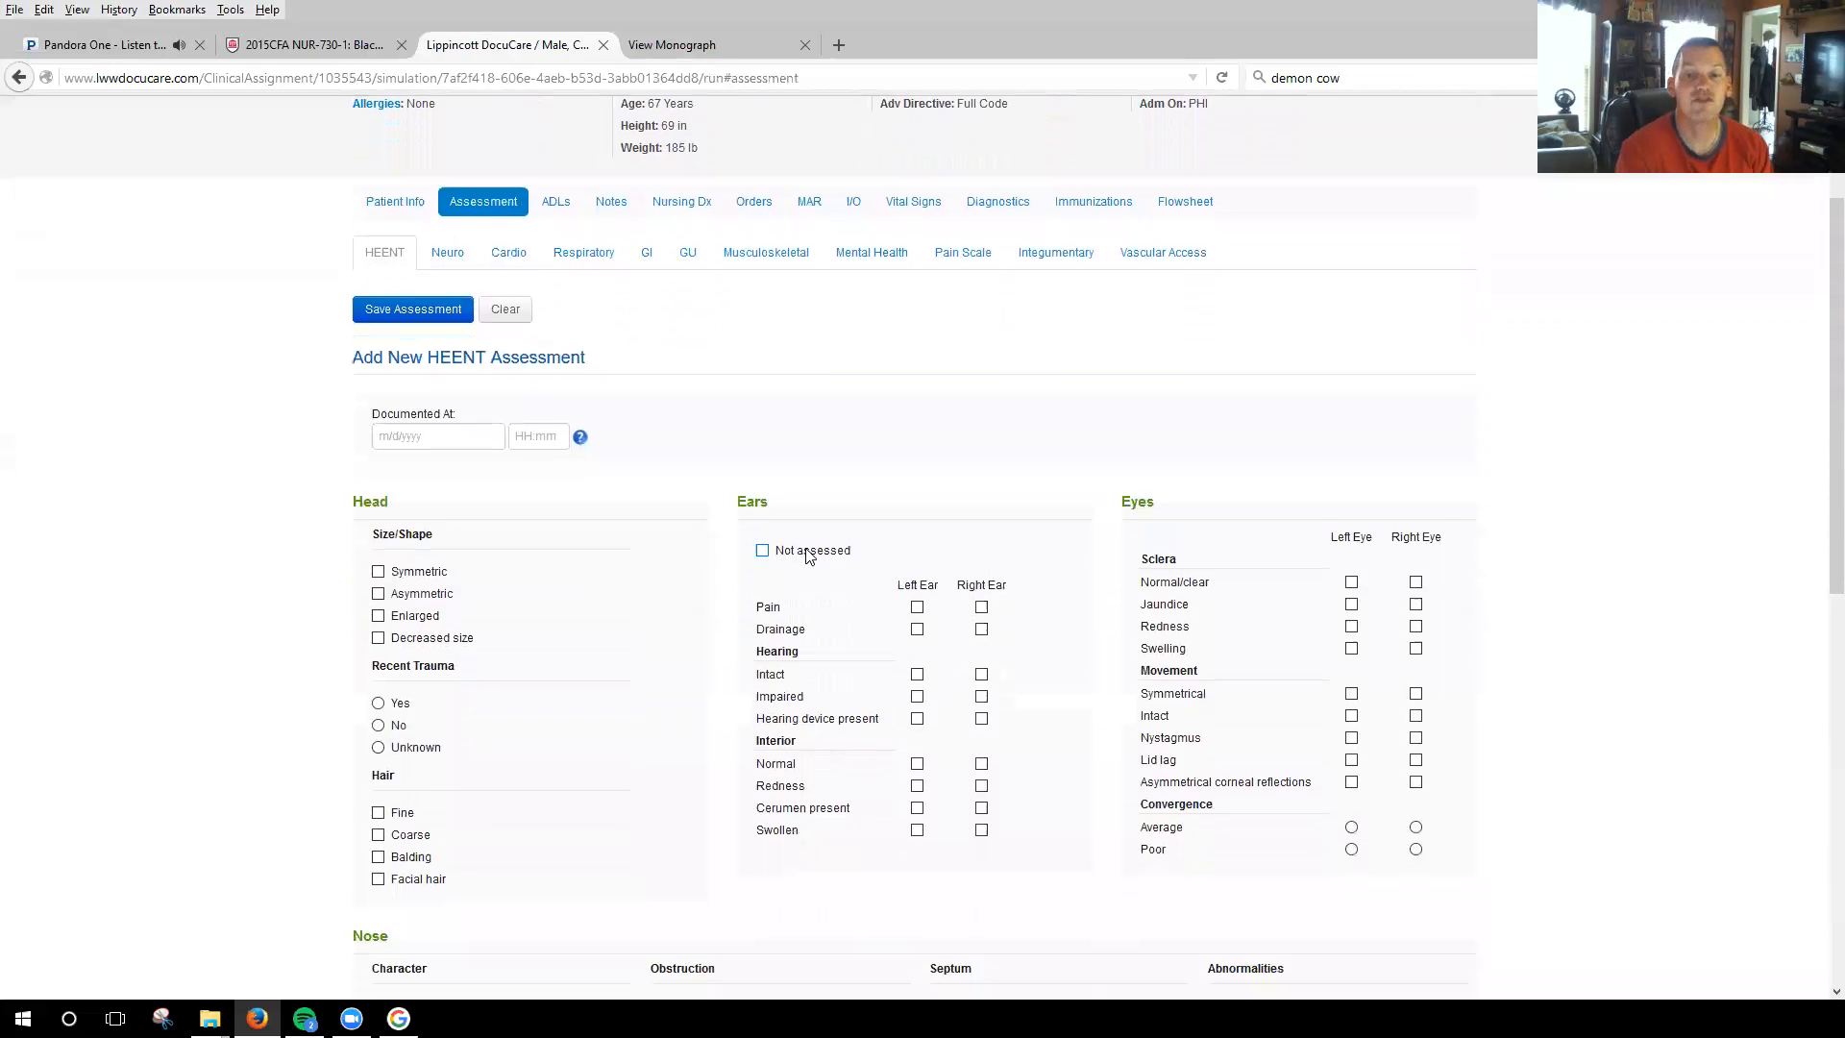
scroll(850, 658, up, 3)
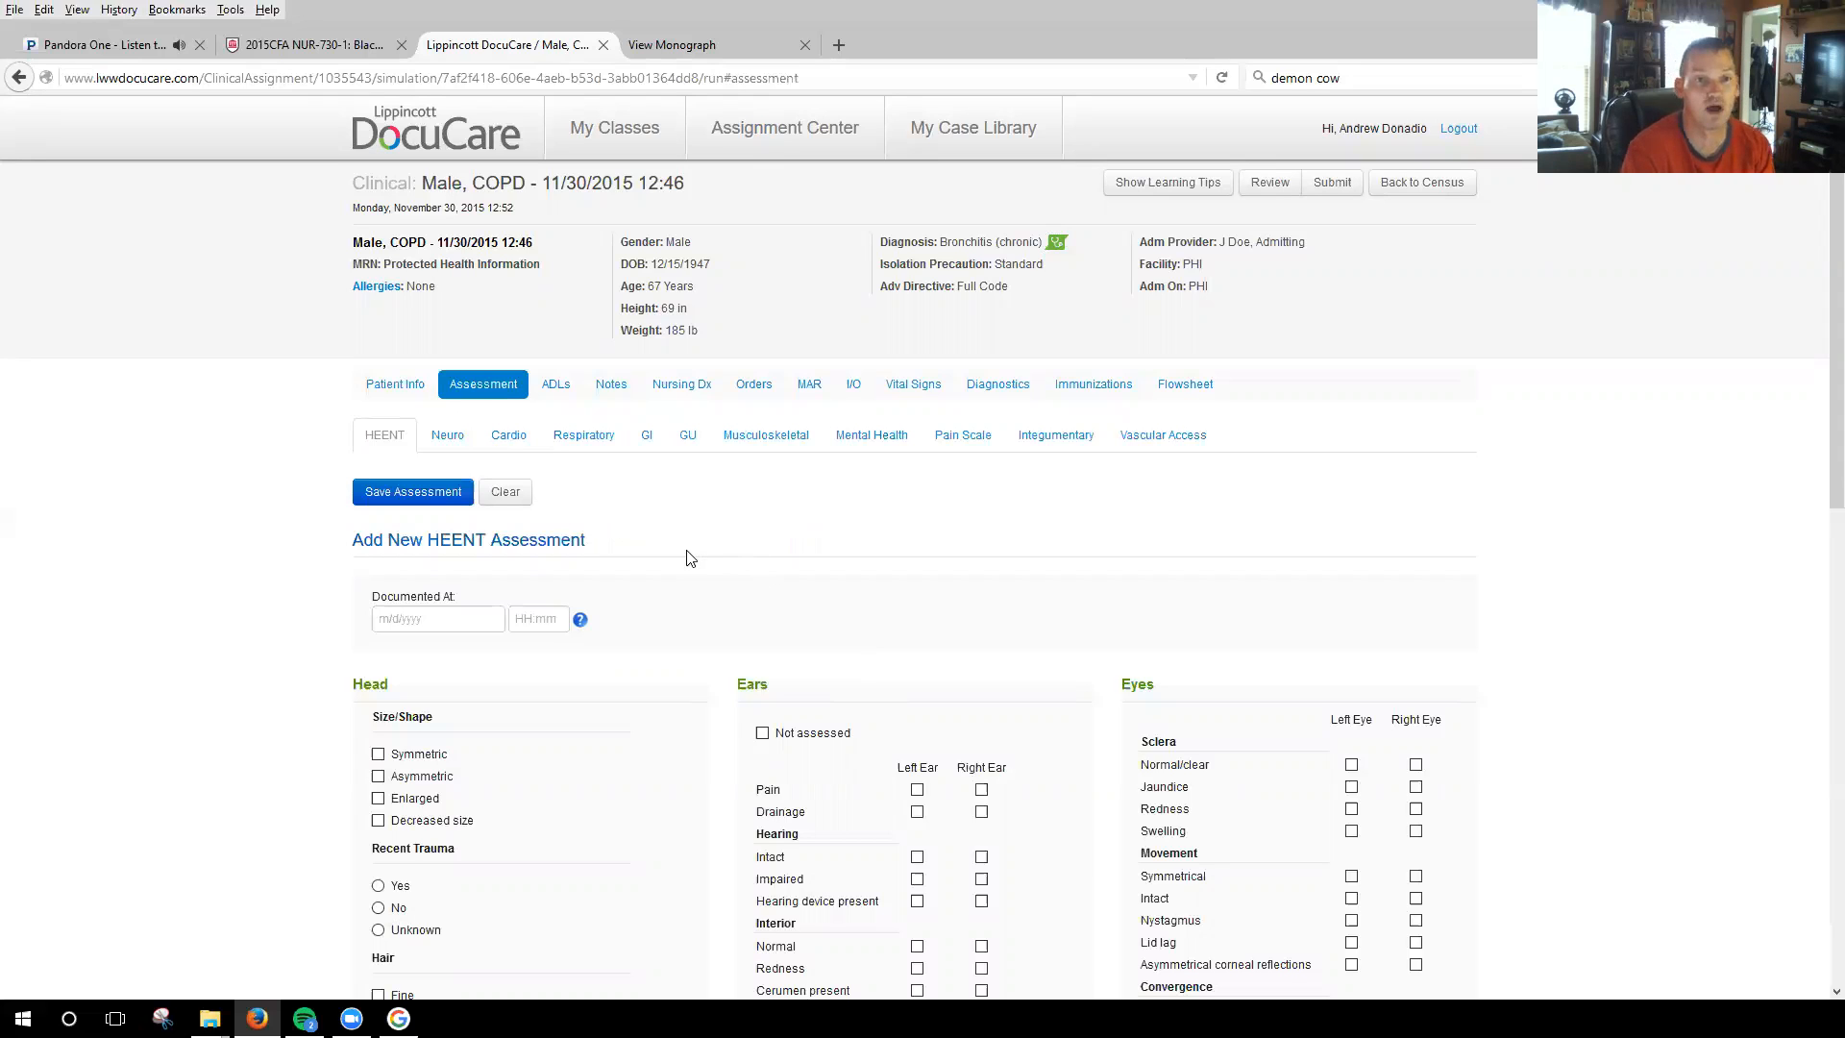
click(558, 385)
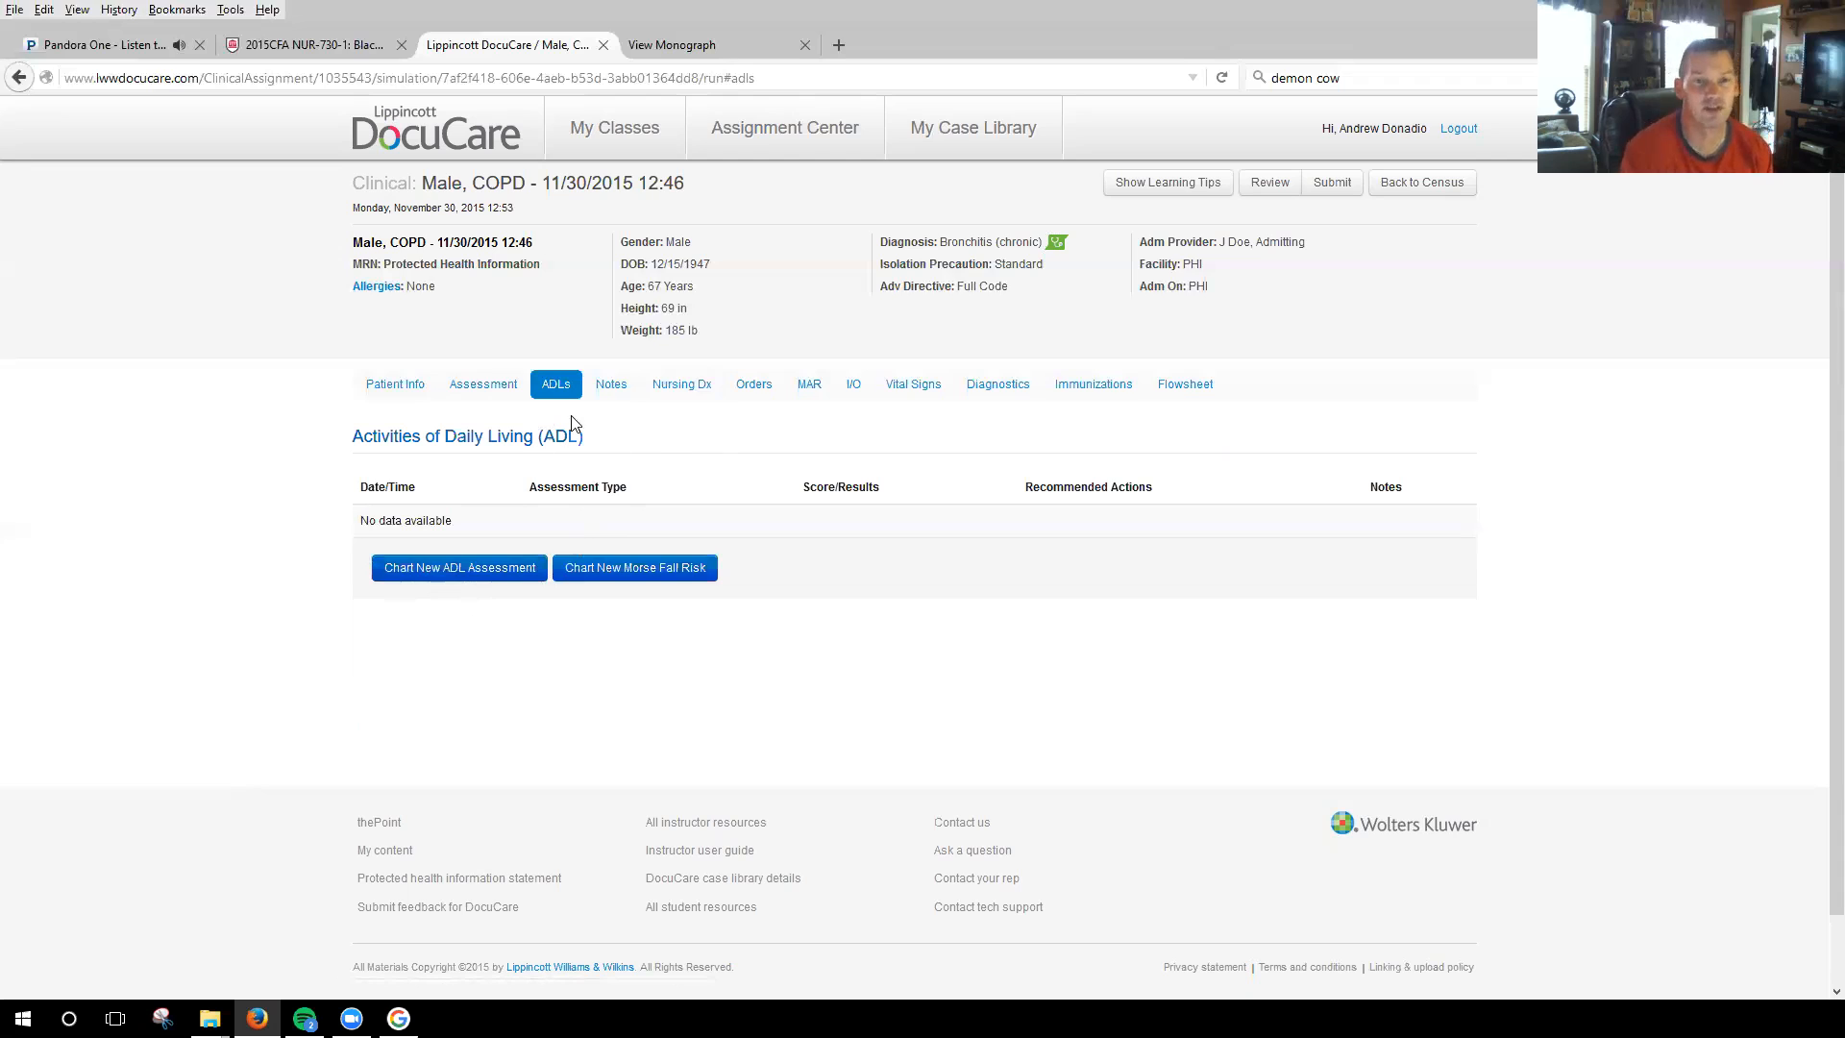
click(629, 387)
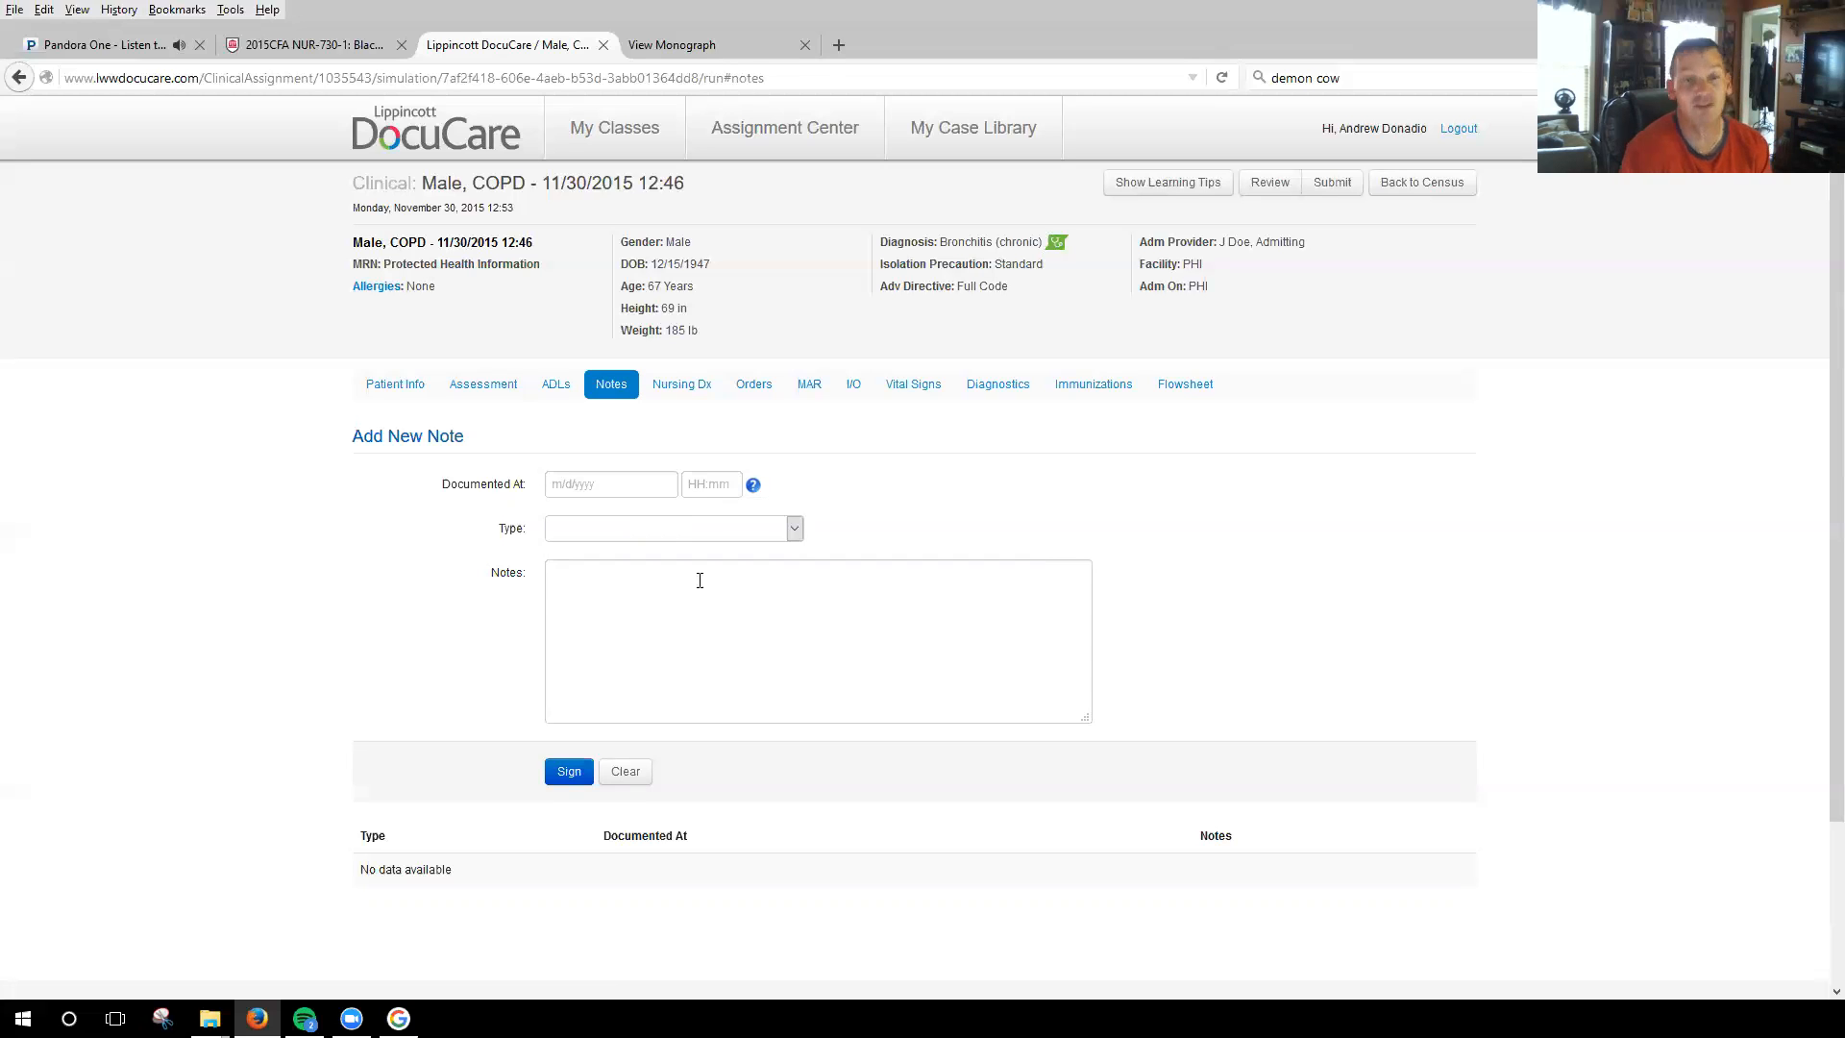
Start creating your own nursing diagnosis/care plan for the patient, documented at 11/30/2015 12:54.
click(675, 386)
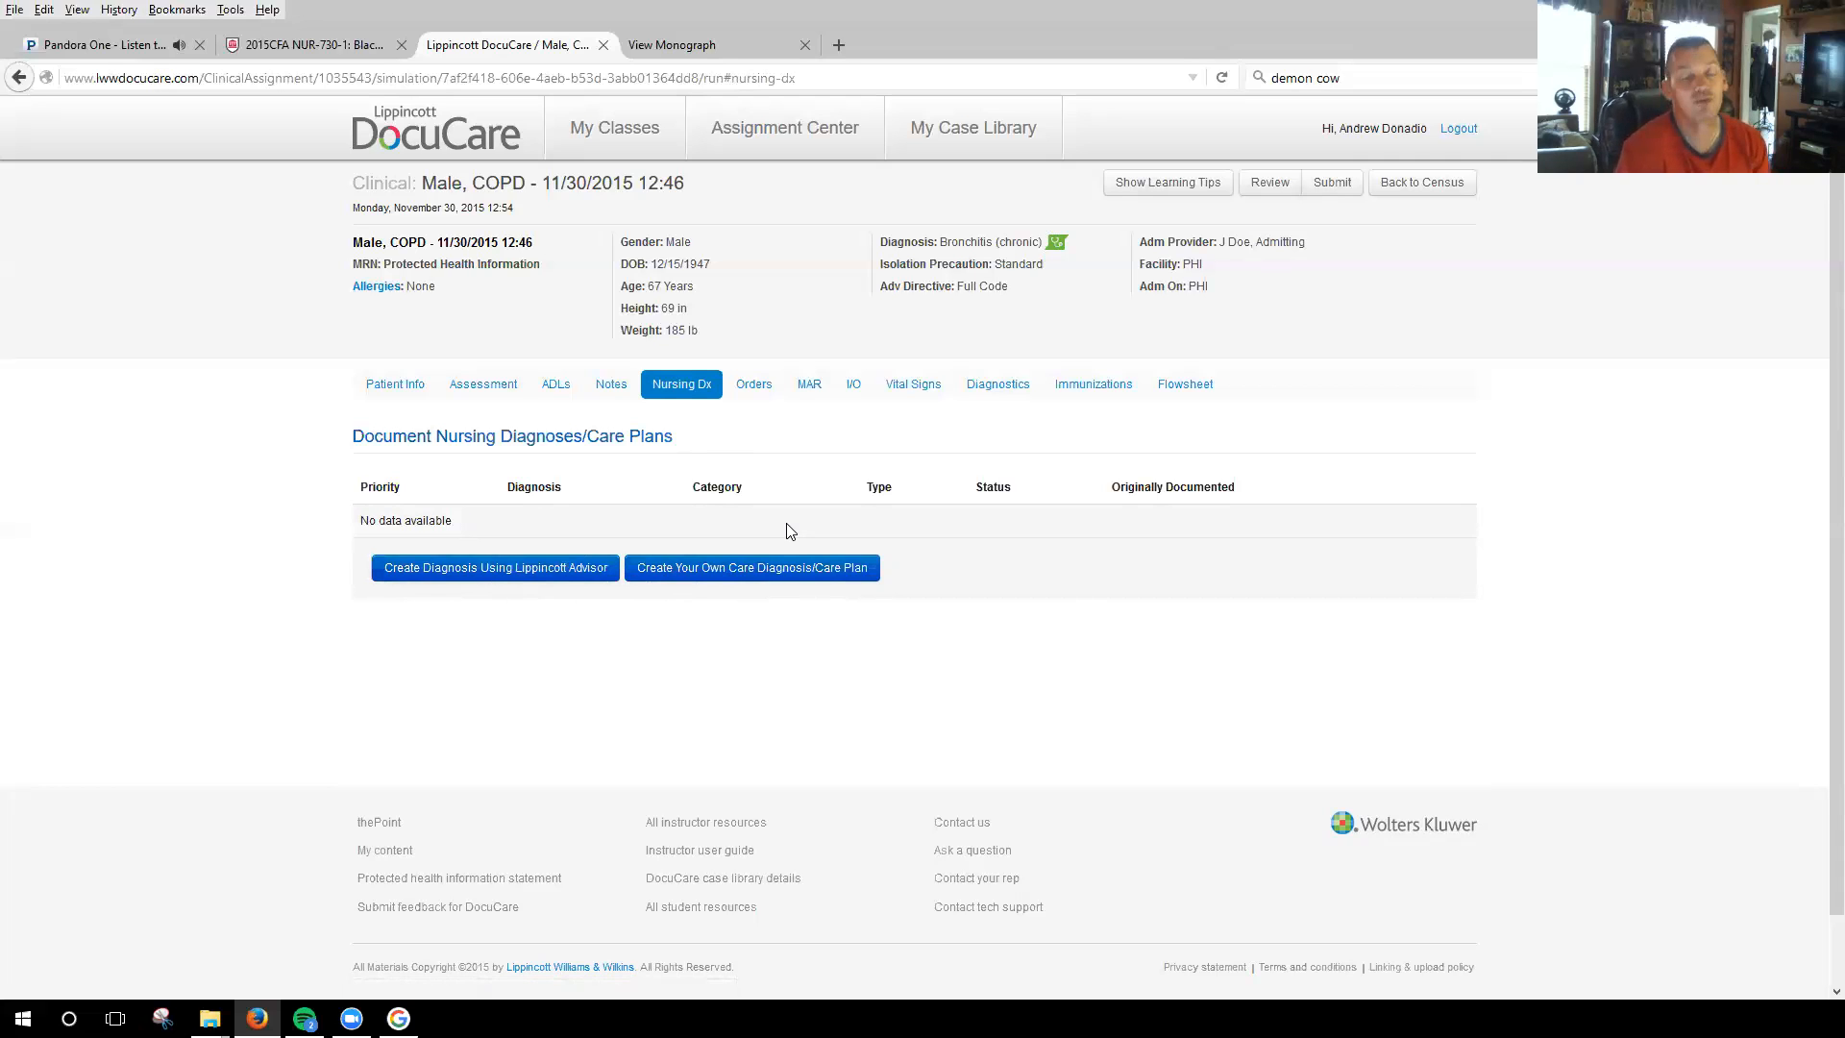
click(738, 571)
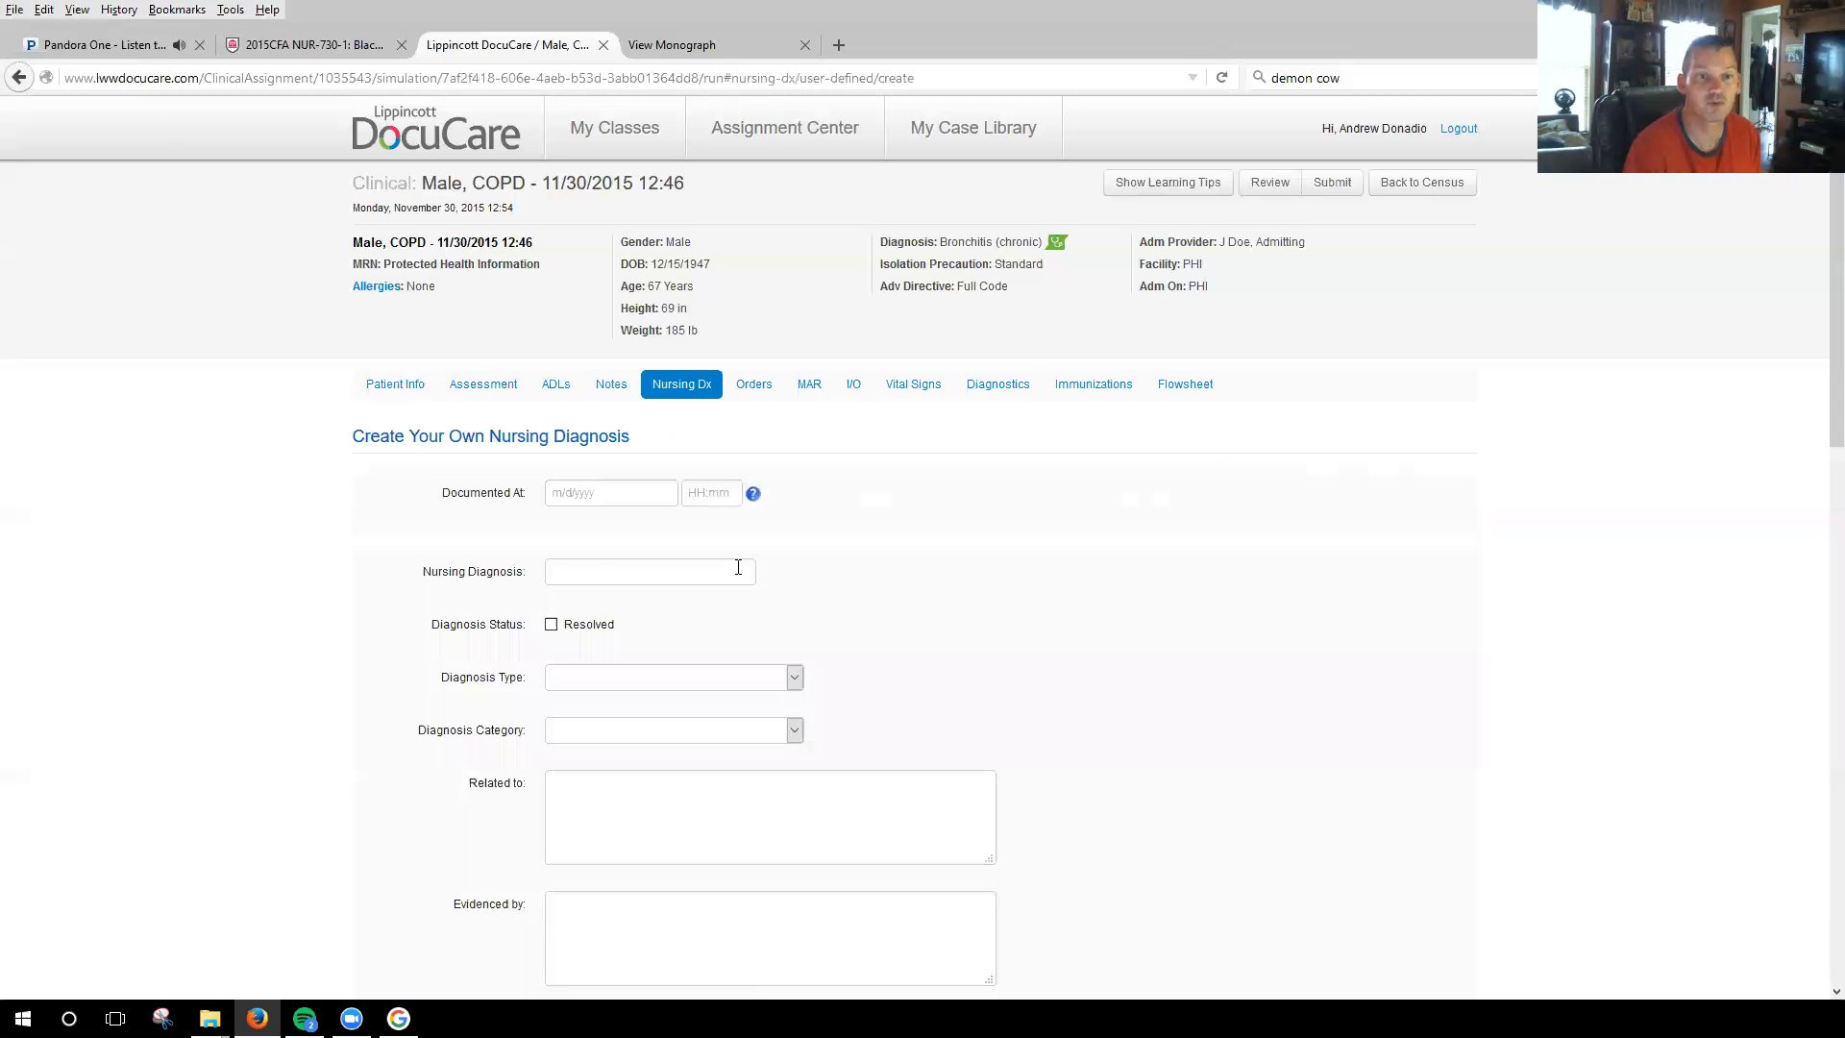
click(609, 492)
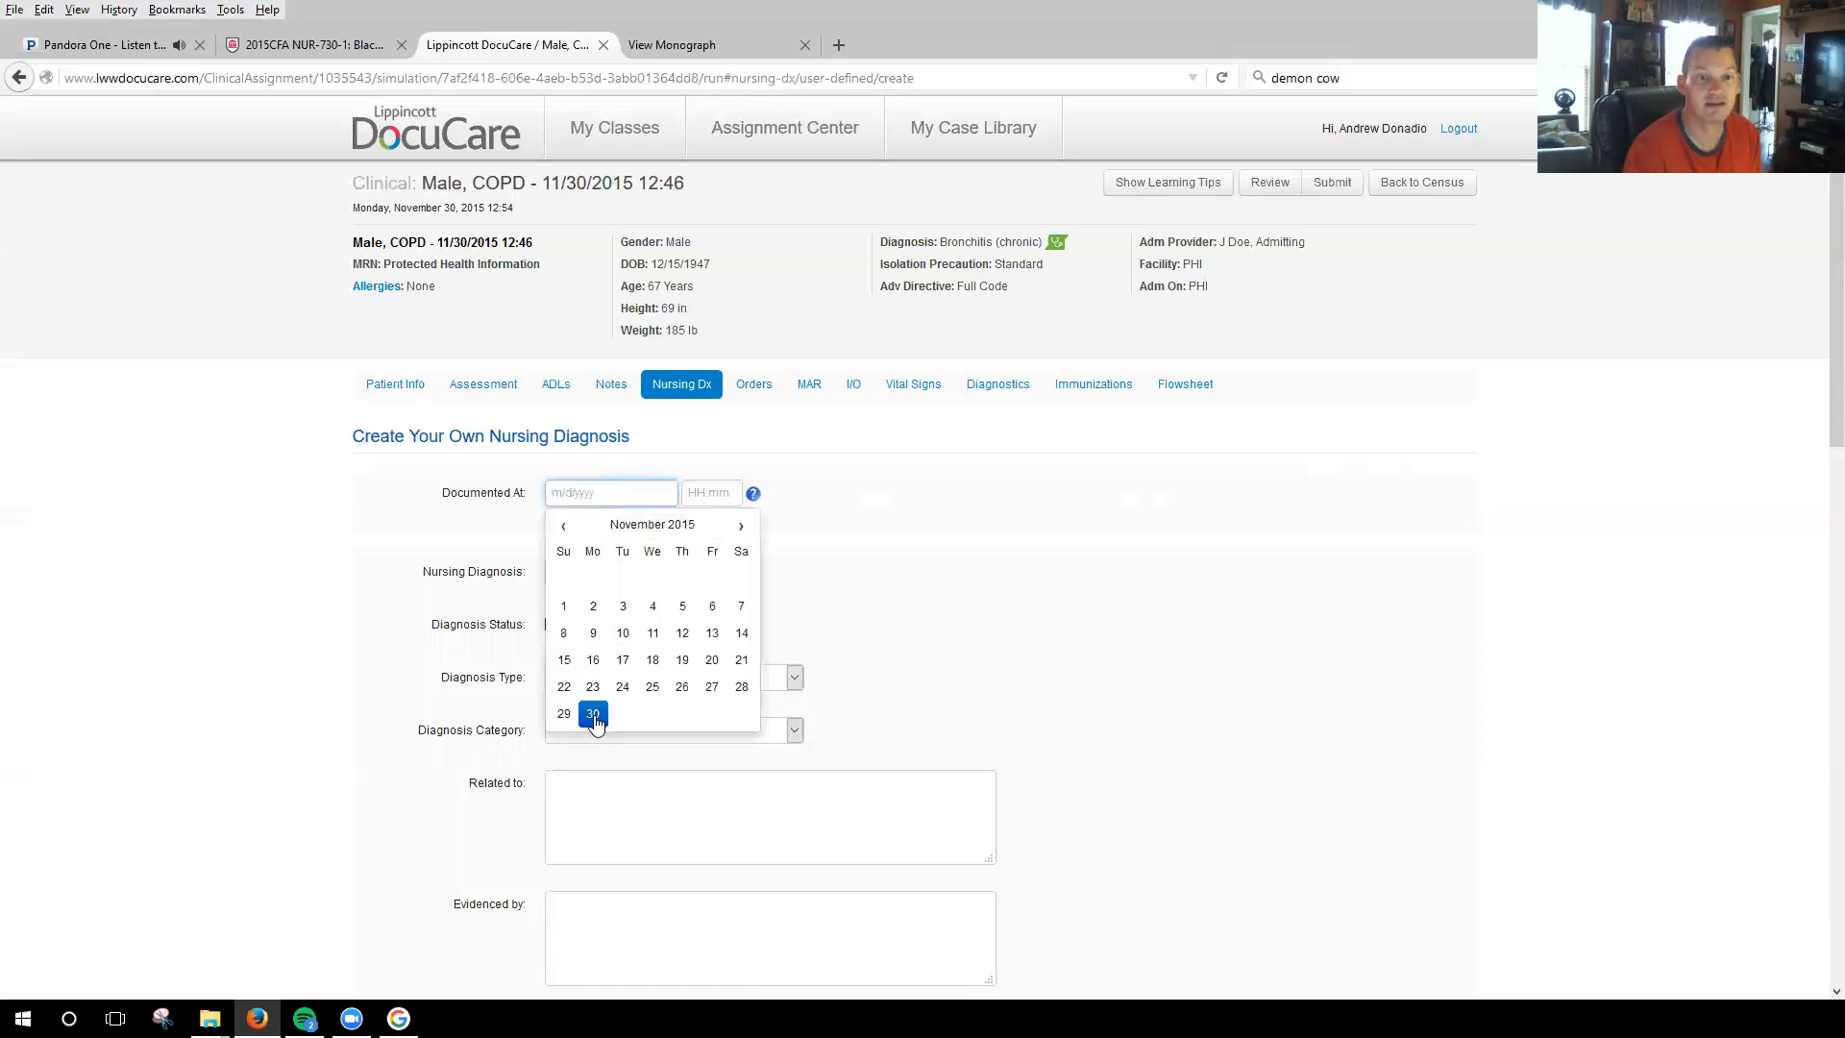
click(593, 714)
click(725, 492)
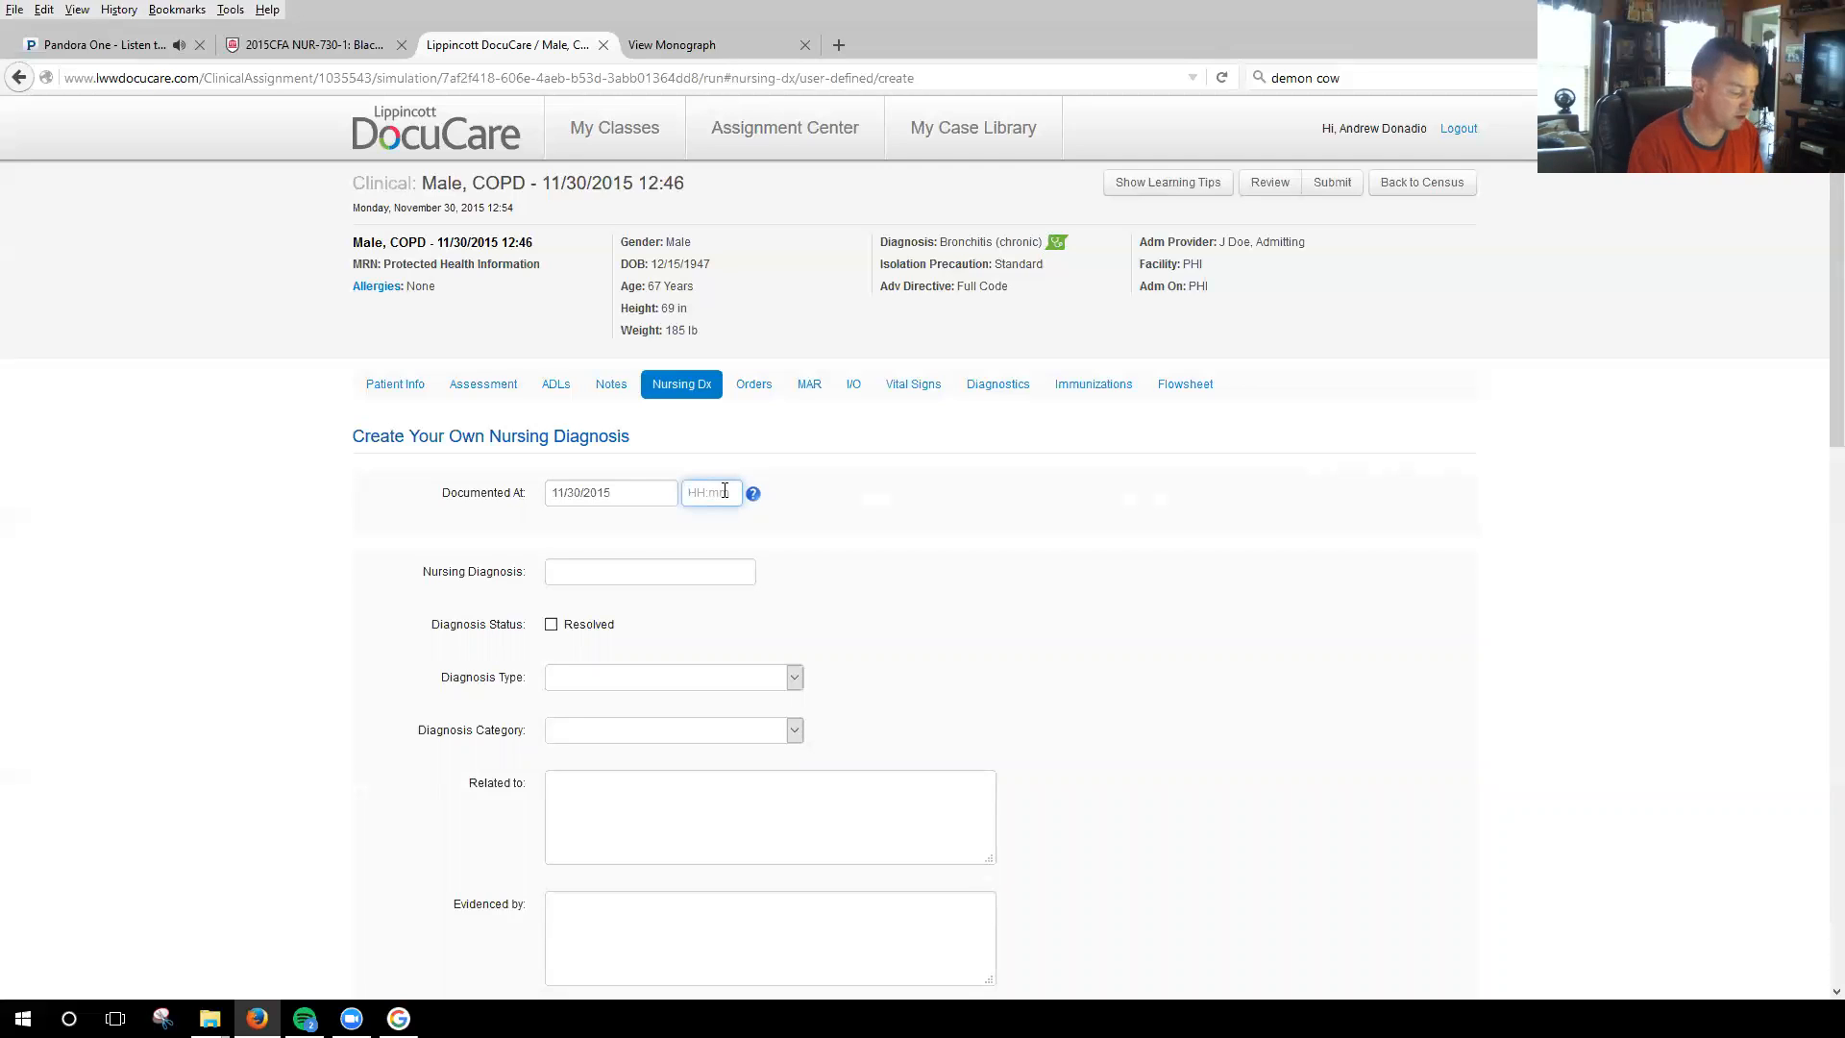
text(1)
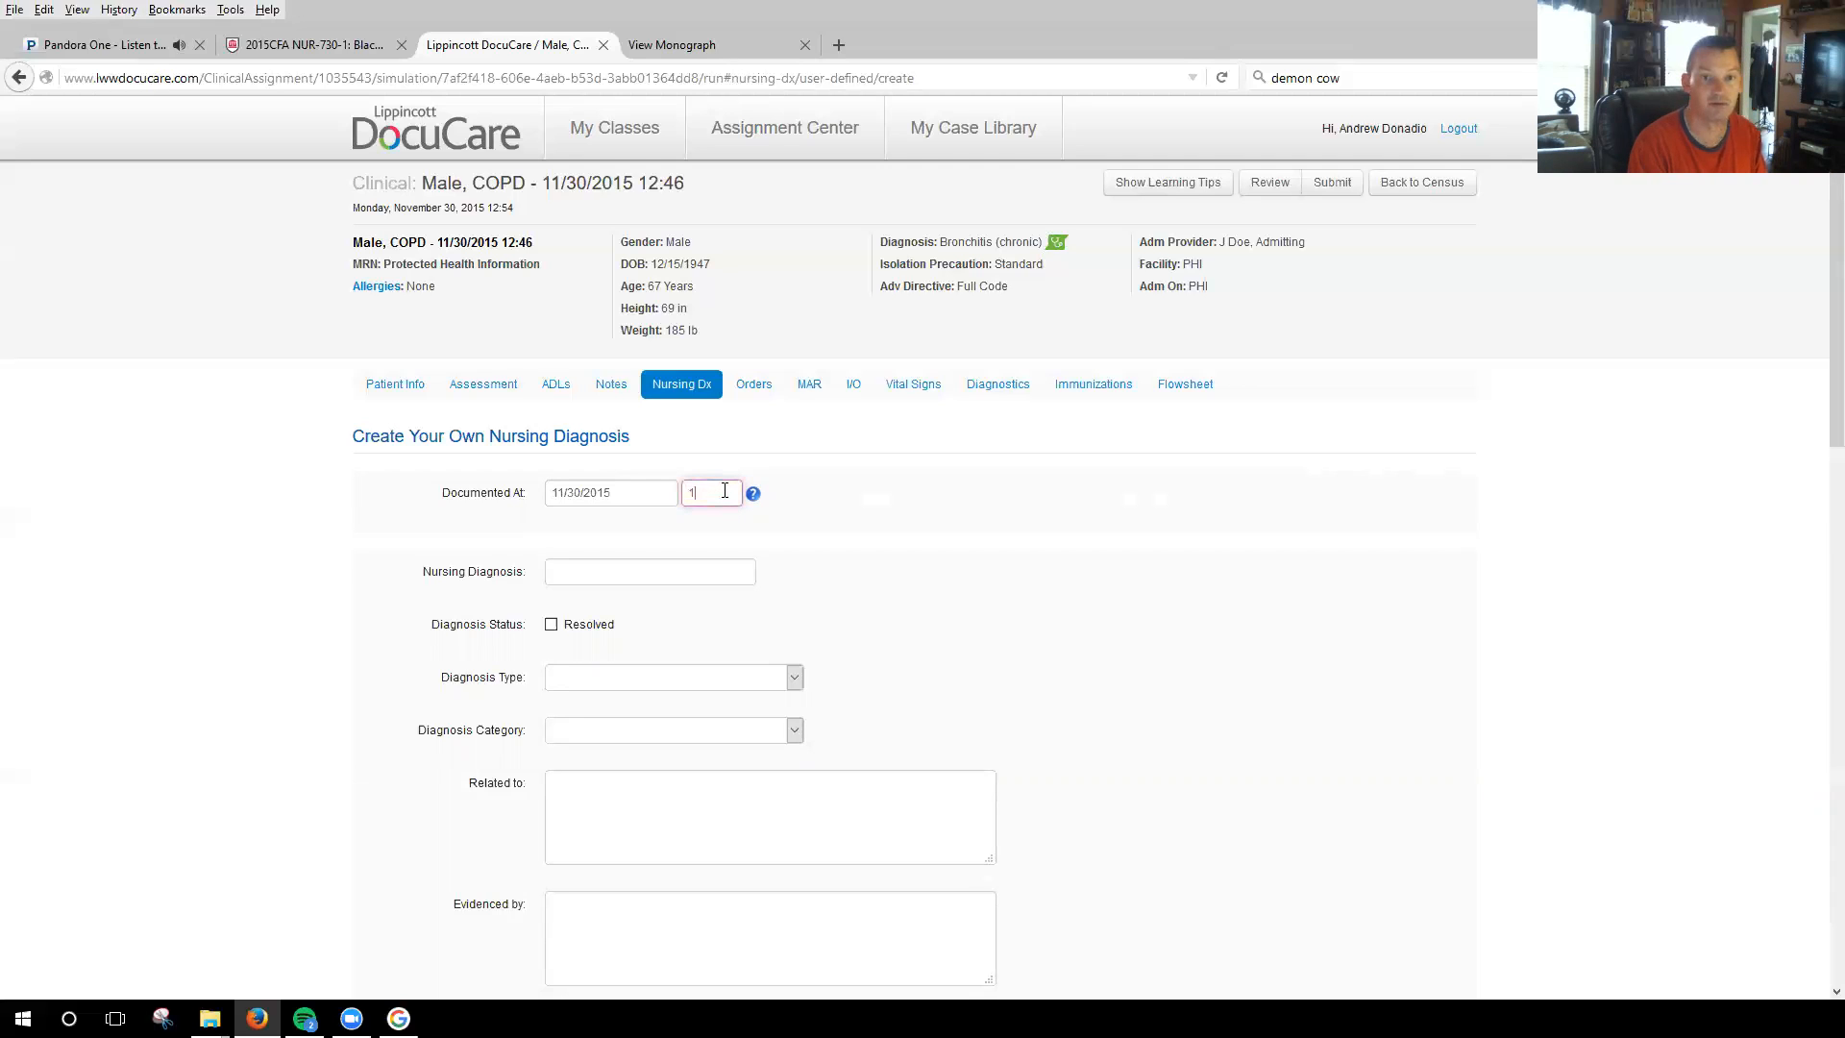
text(2:54)
click(667, 573)
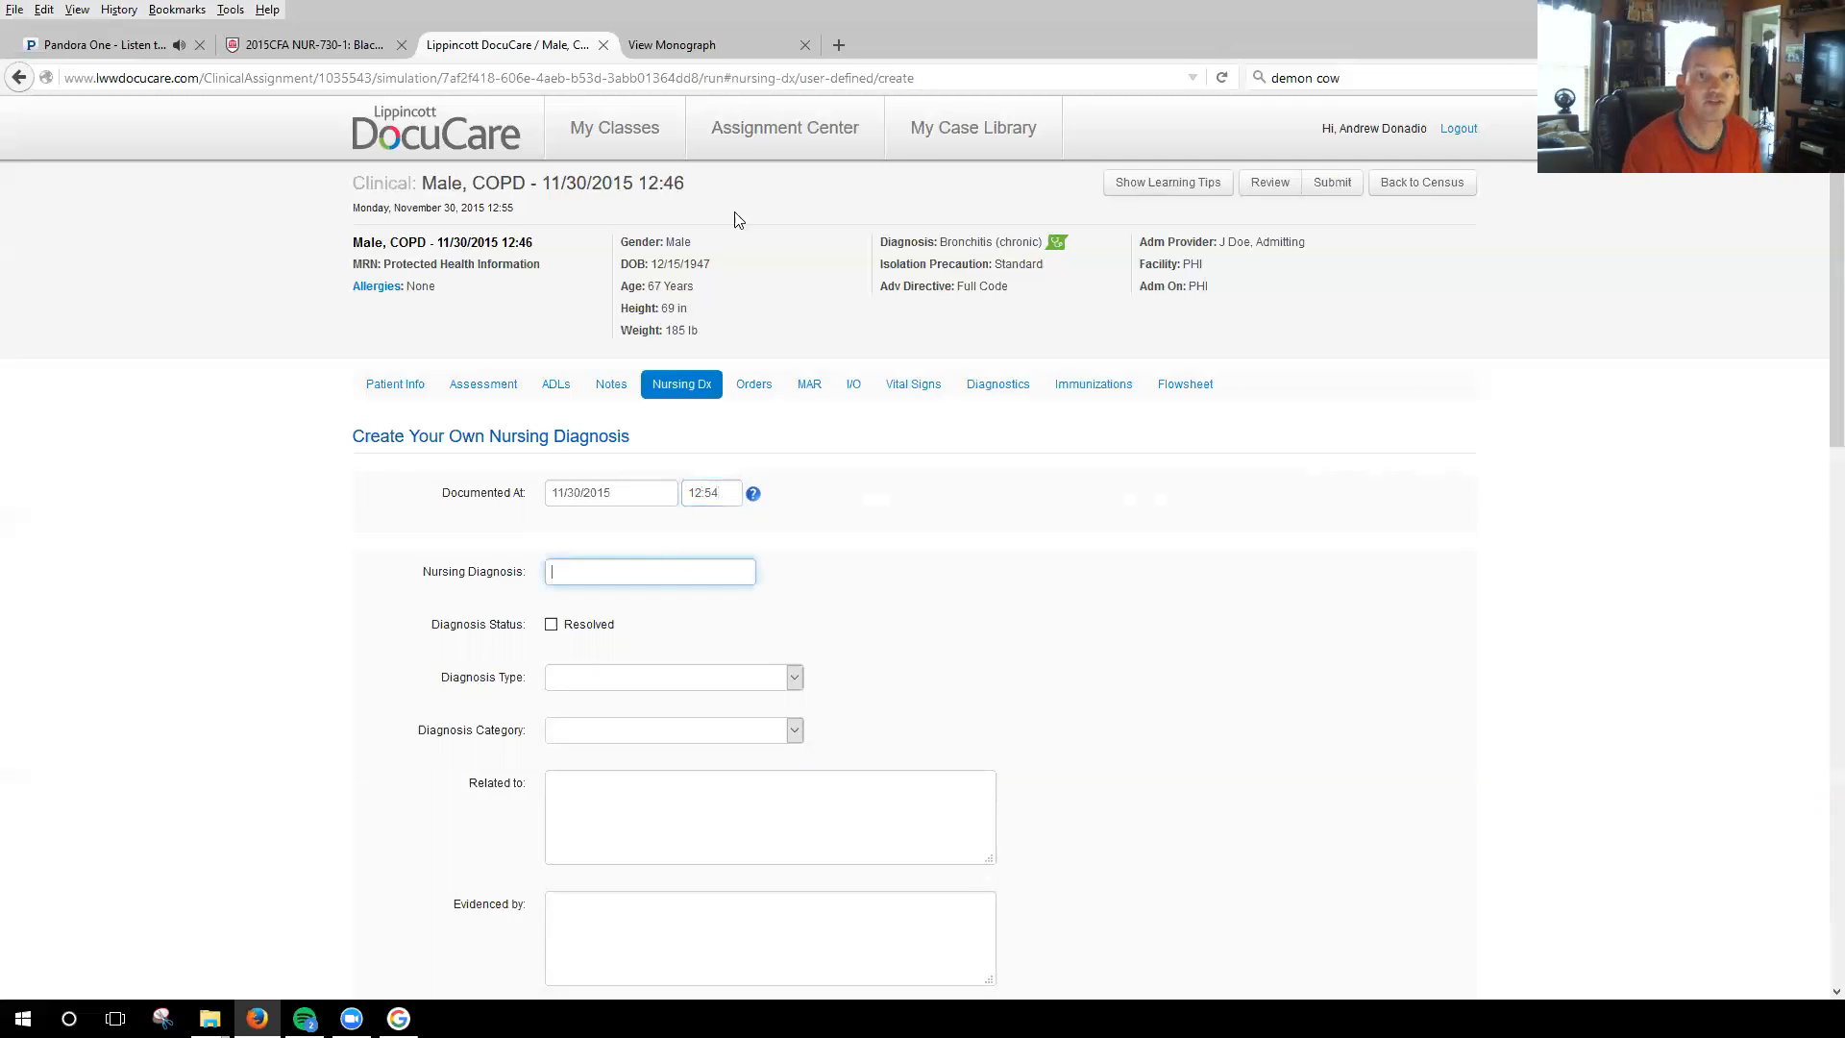
Copy "Impaired gas exchange" from the monograph's nursing diagnoses into the Nursing Diagnosis field of the patient's new care plan.
click(704, 49)
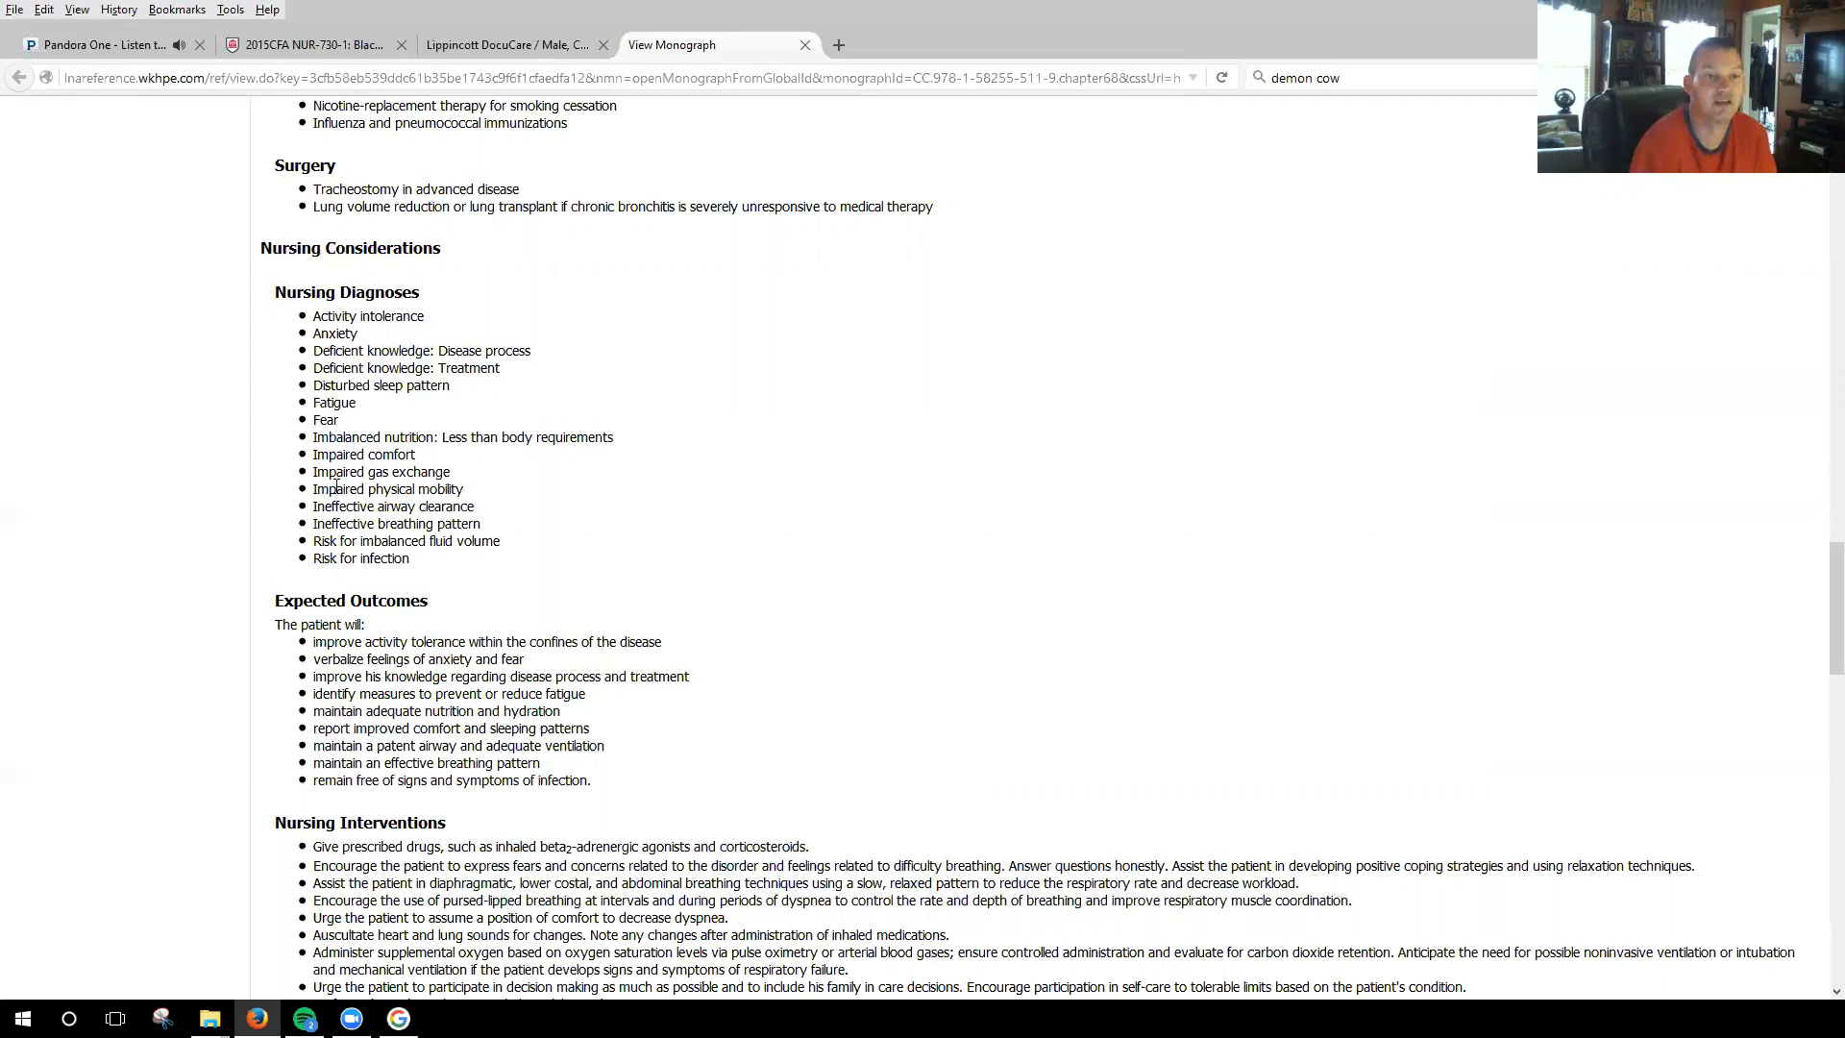
drag(314, 471, 486, 478)
right_click(395, 474)
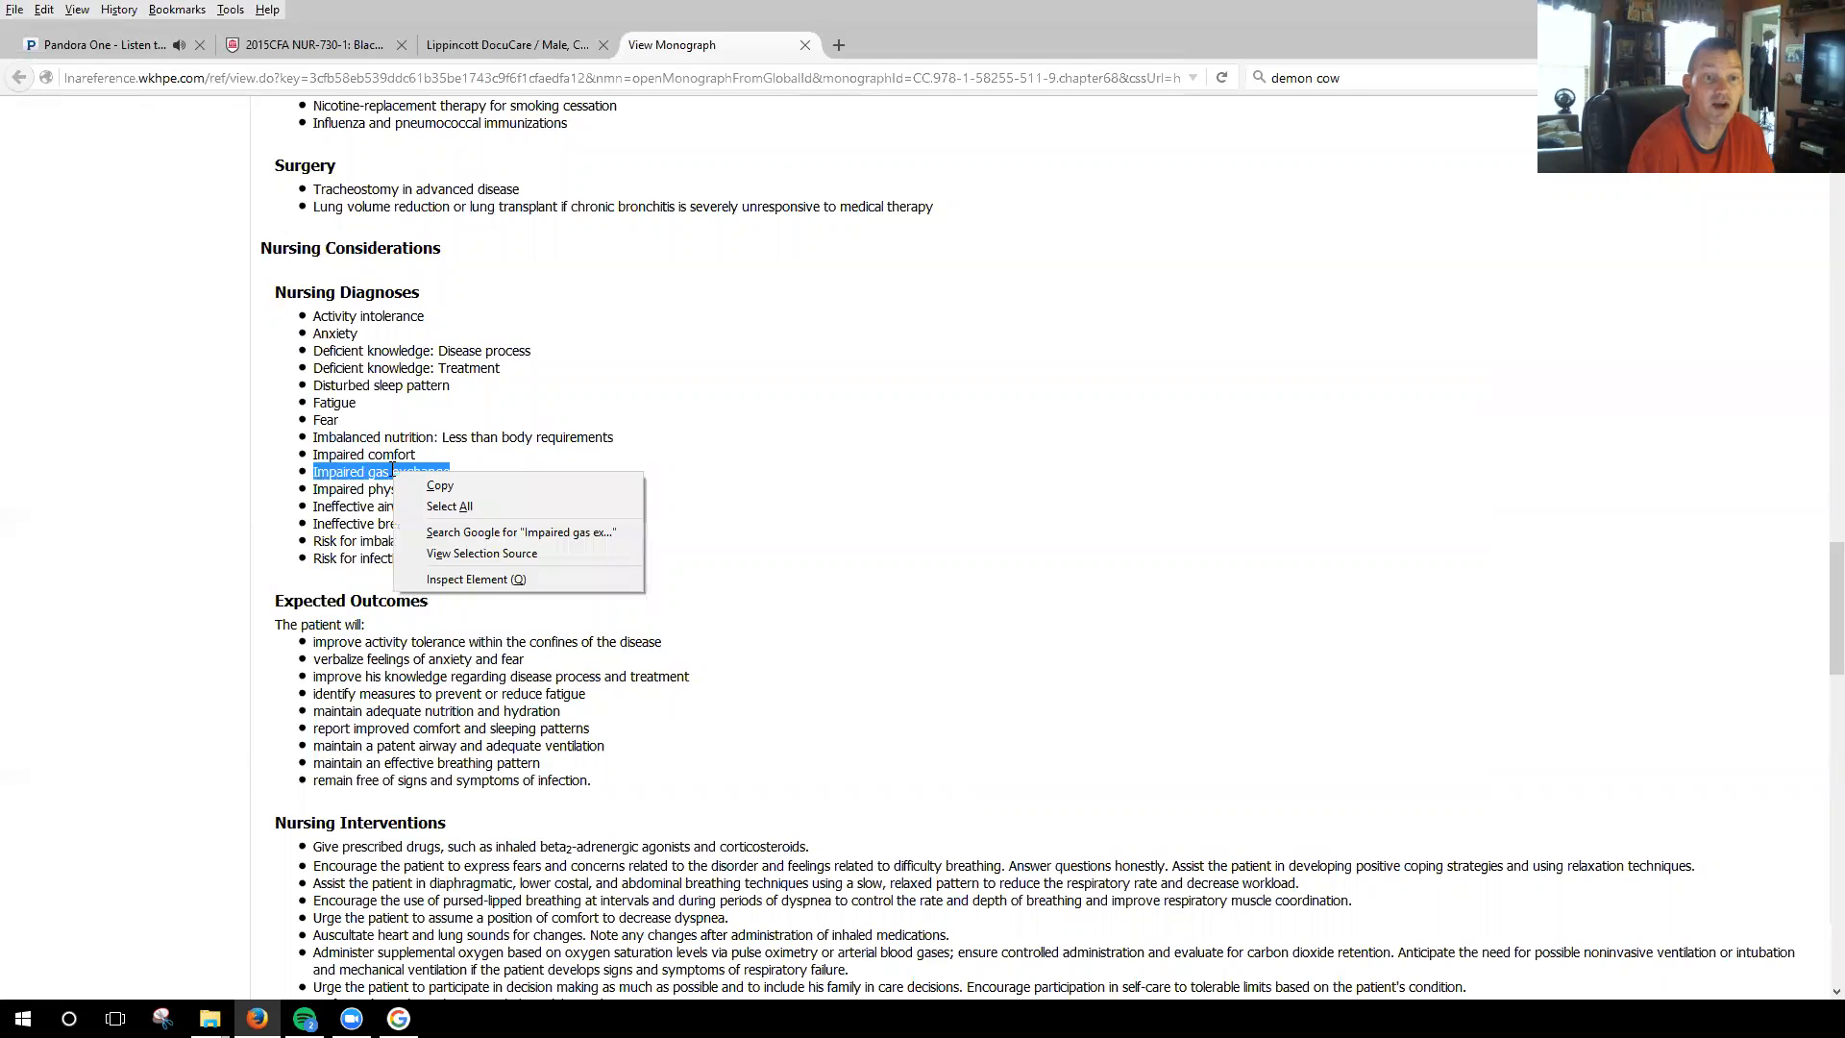
click(450, 486)
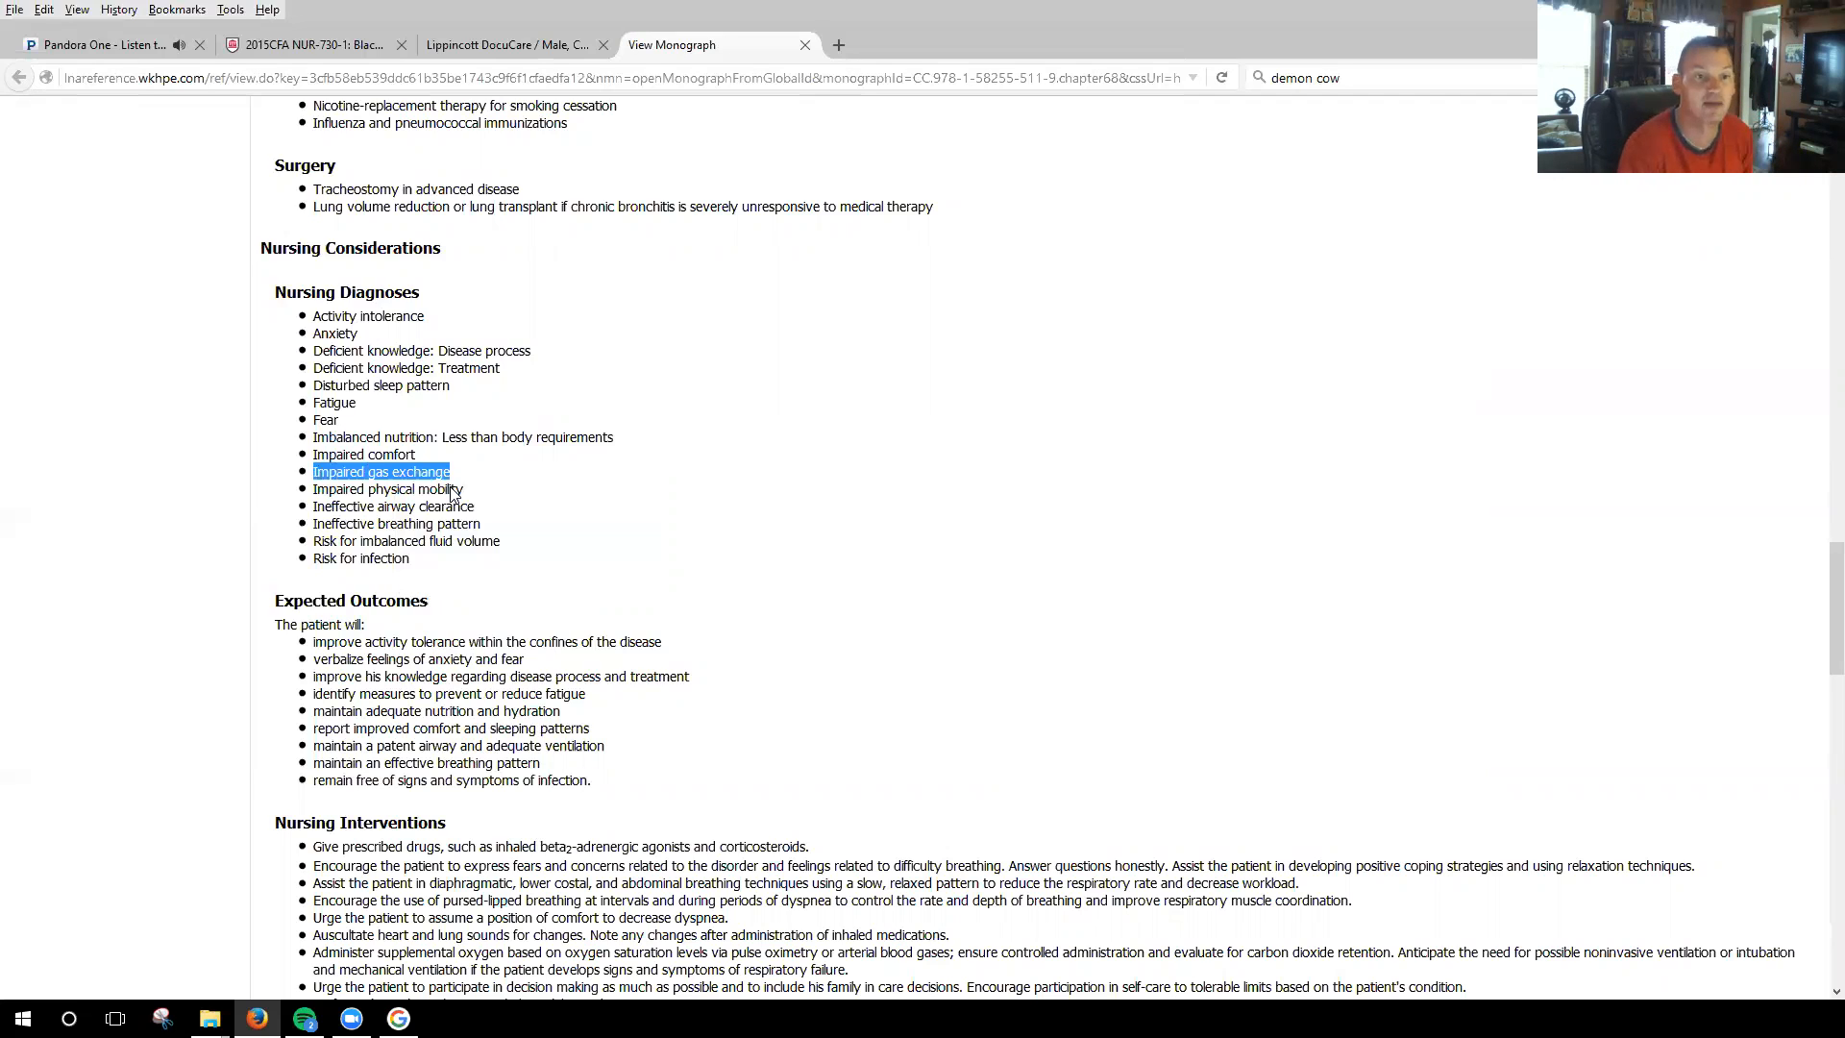
click(470, 47)
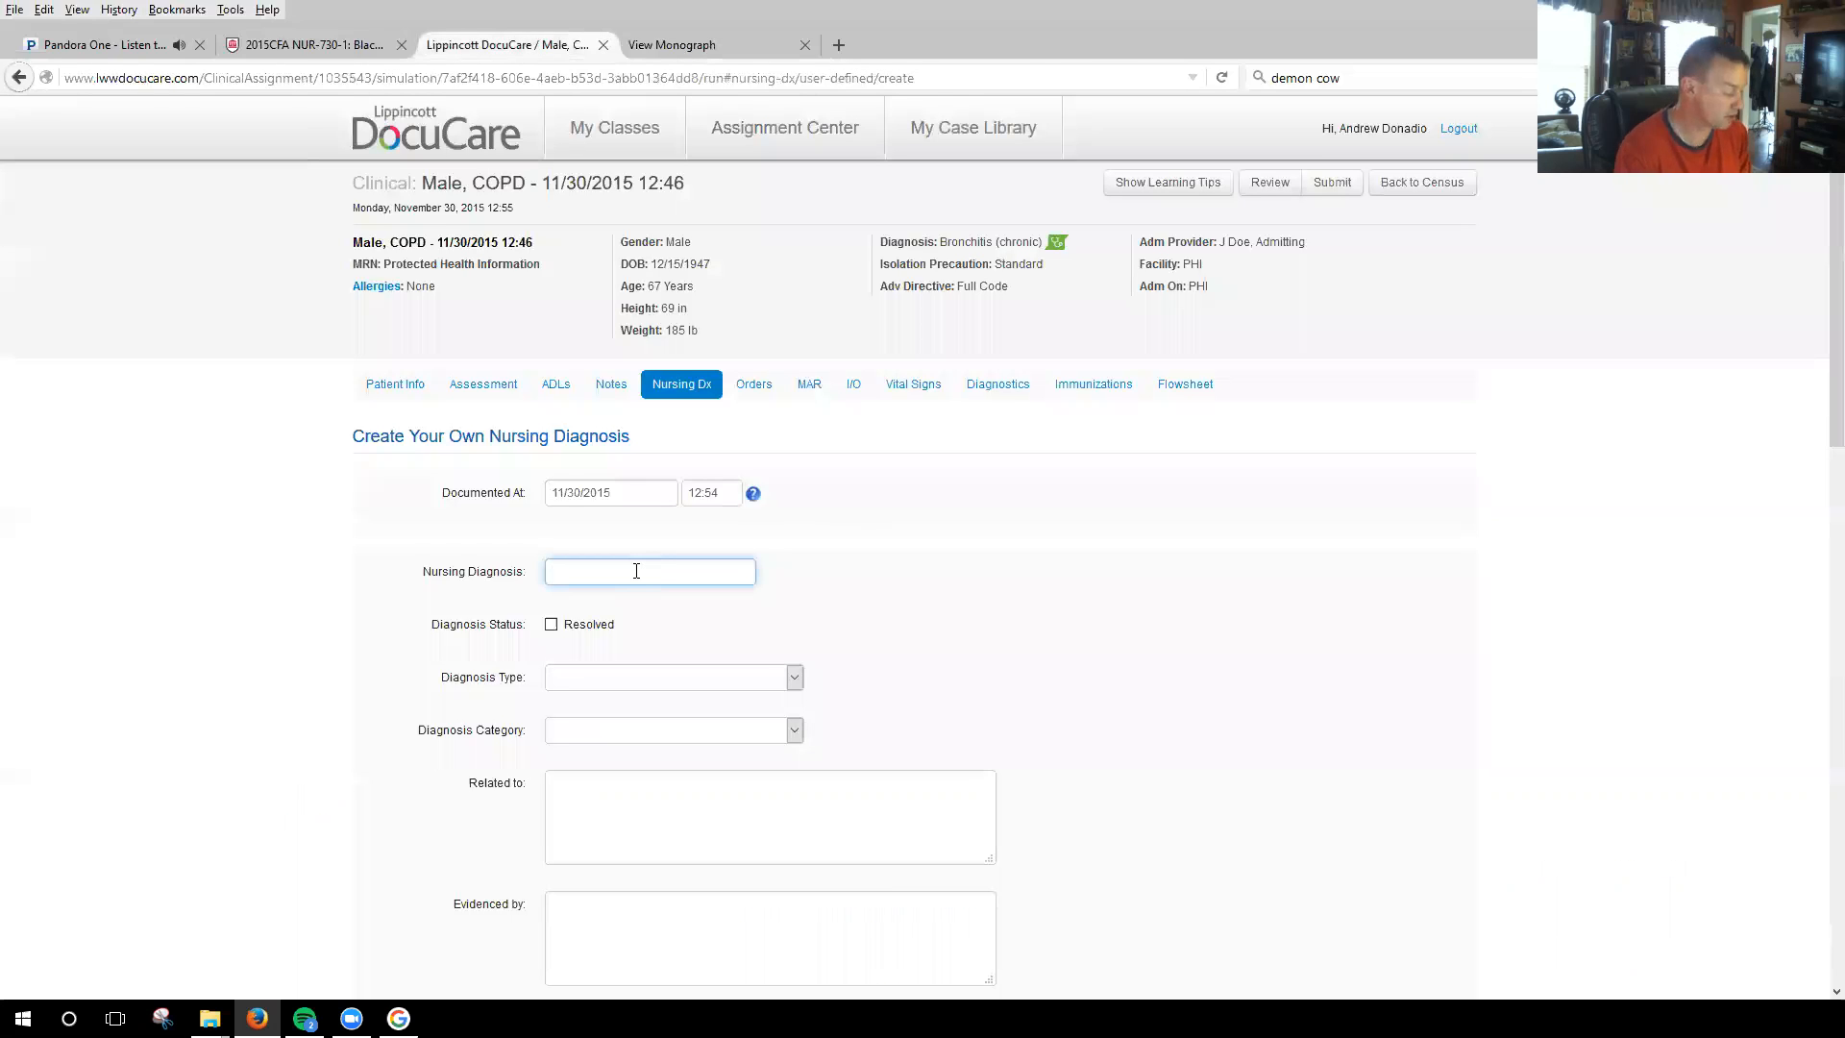
key(ctrl+v)
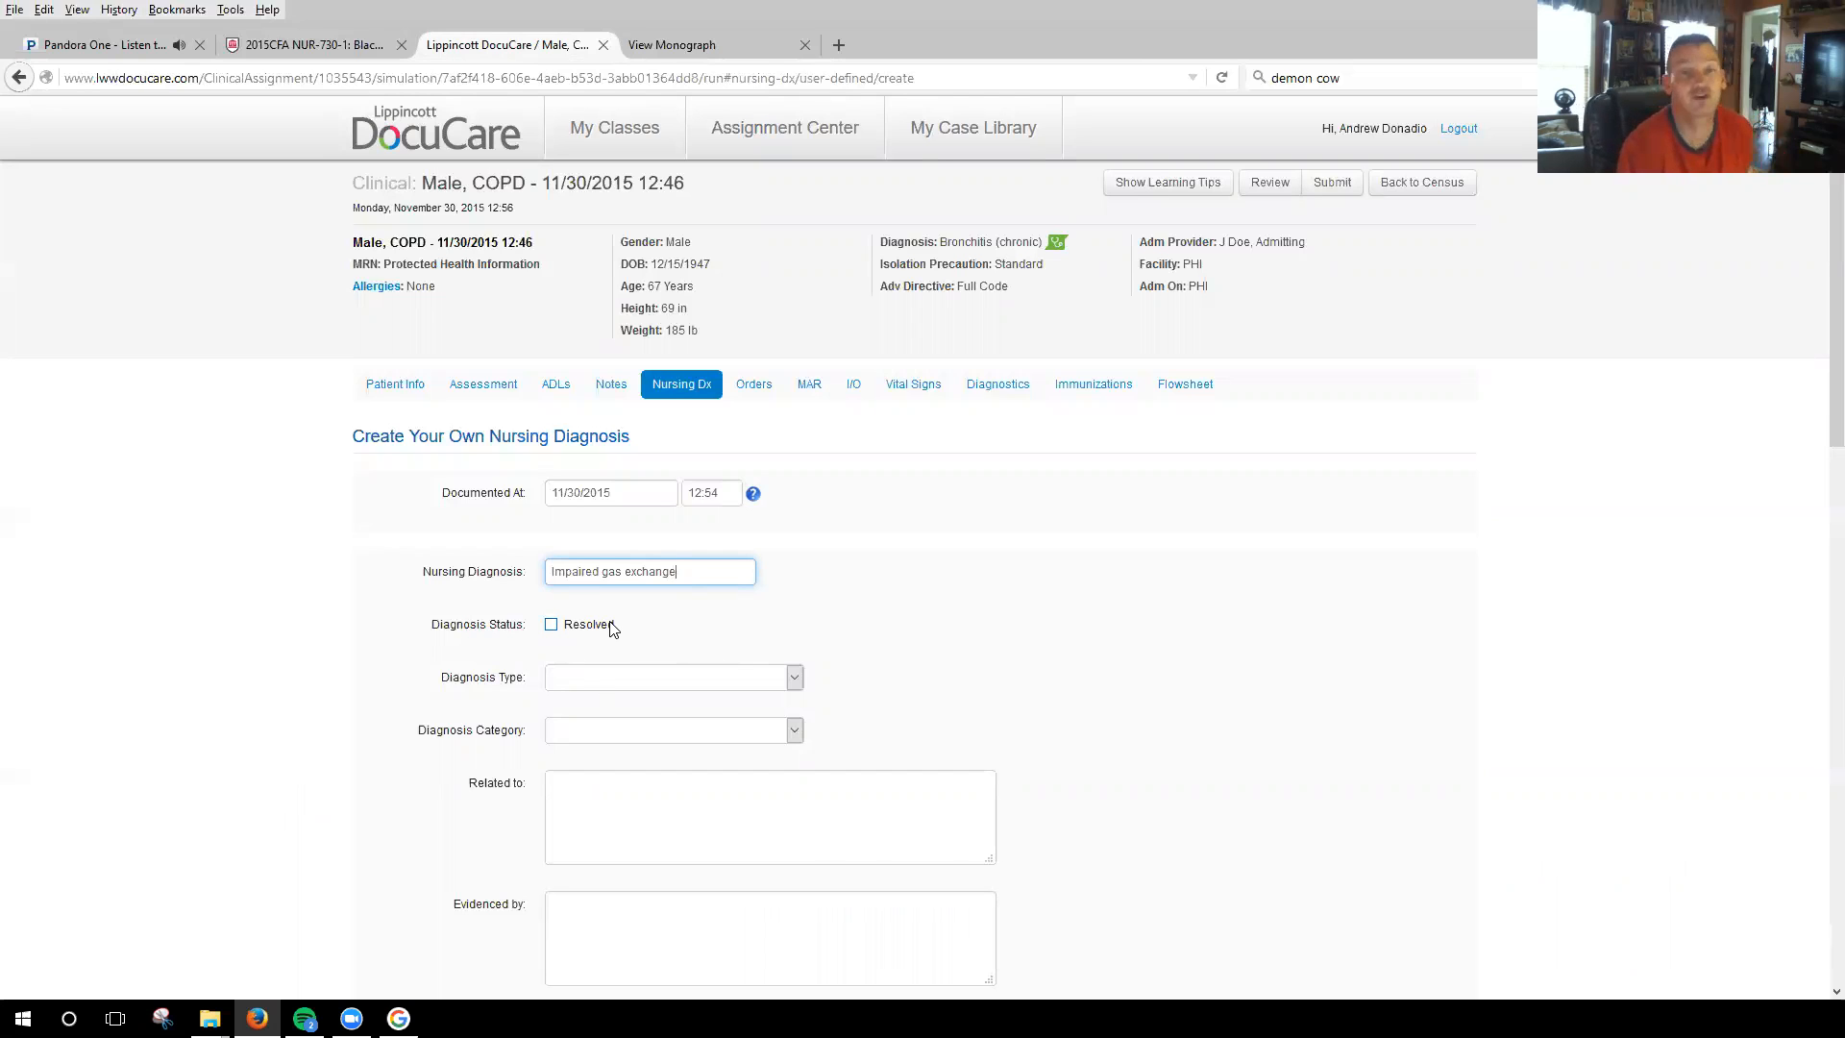
Set the diagnosis type to Actual and the diagnosis category to Physiological.
click(796, 677)
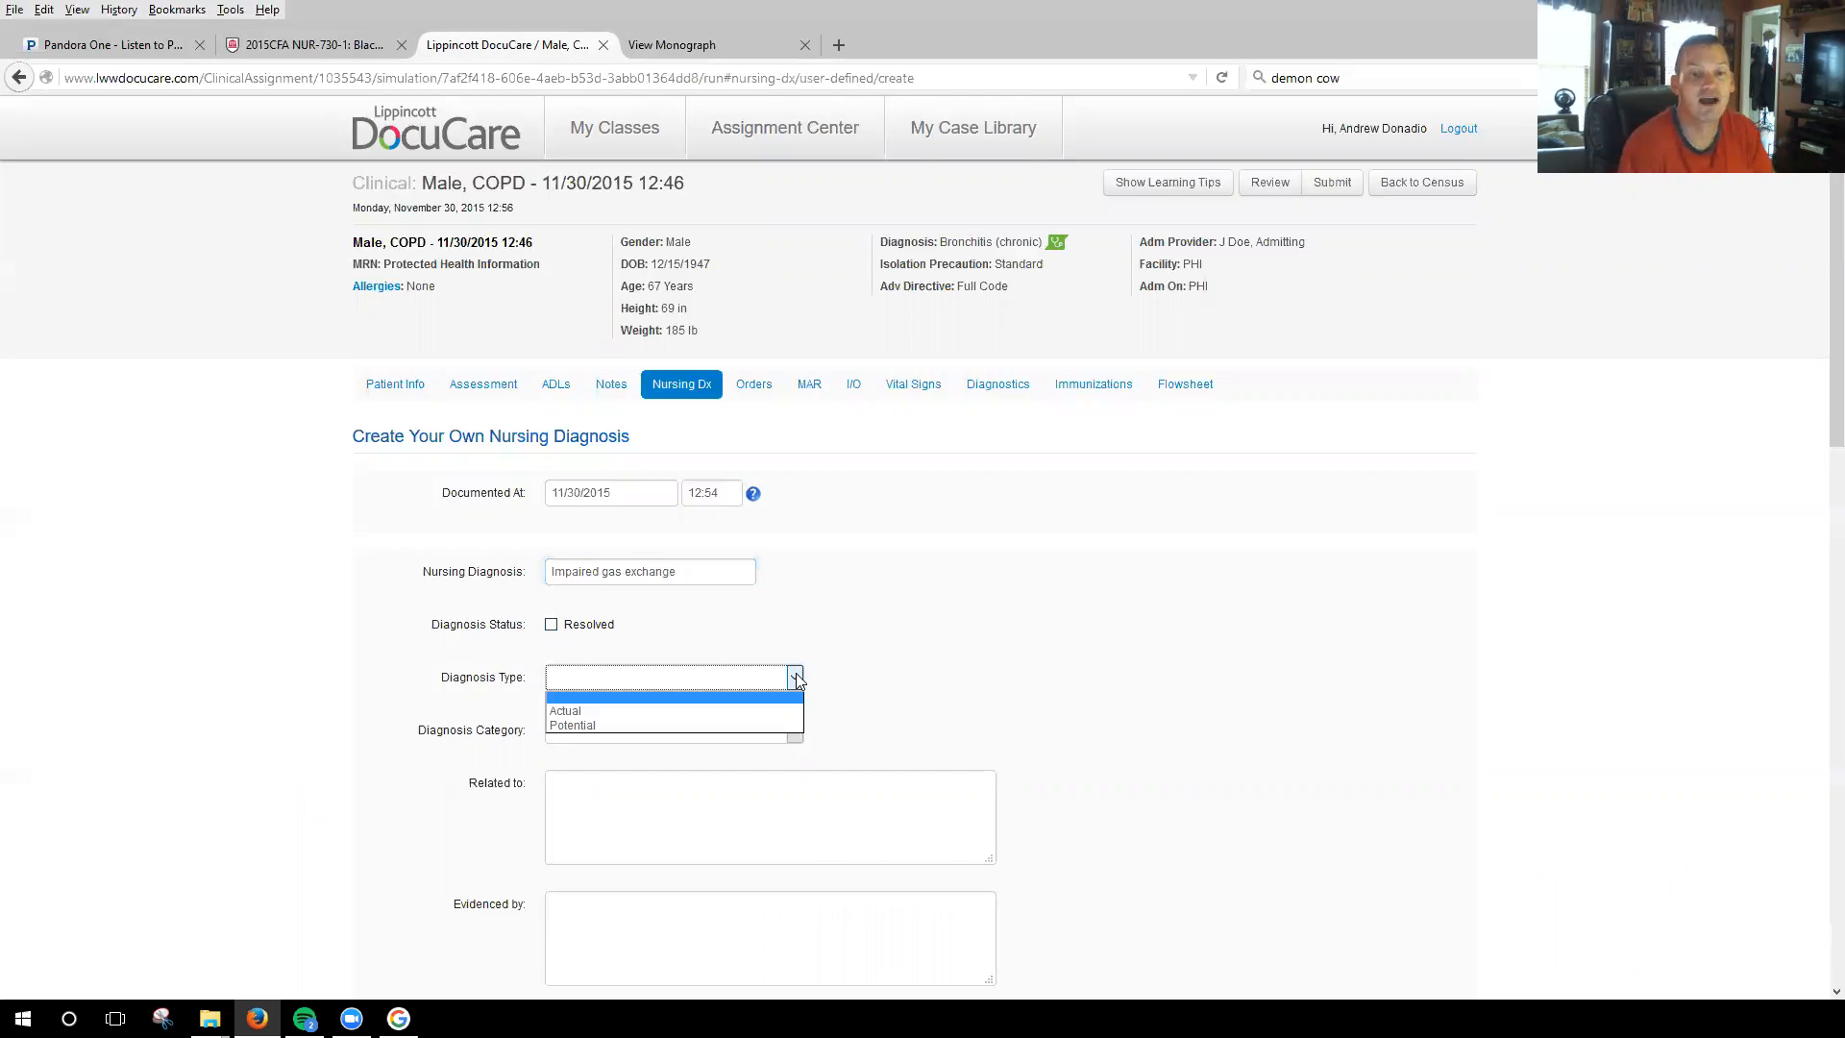
click(596, 712)
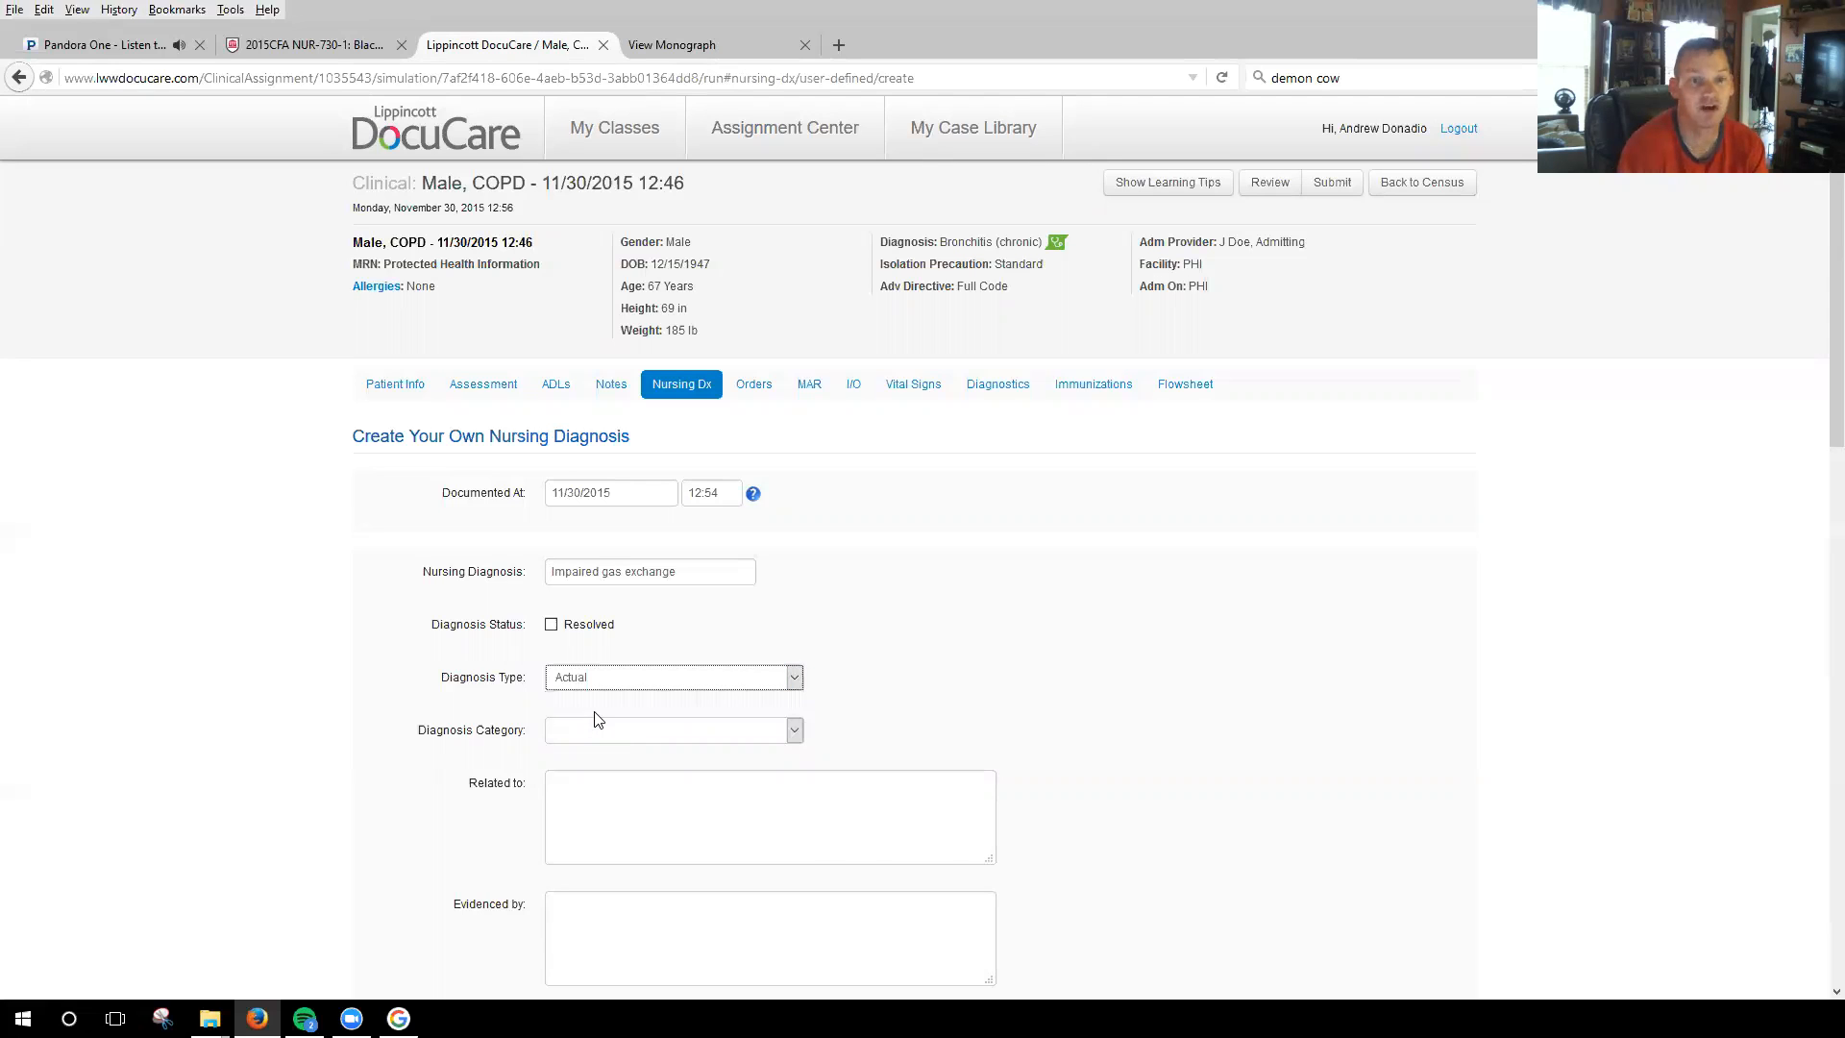
click(795, 732)
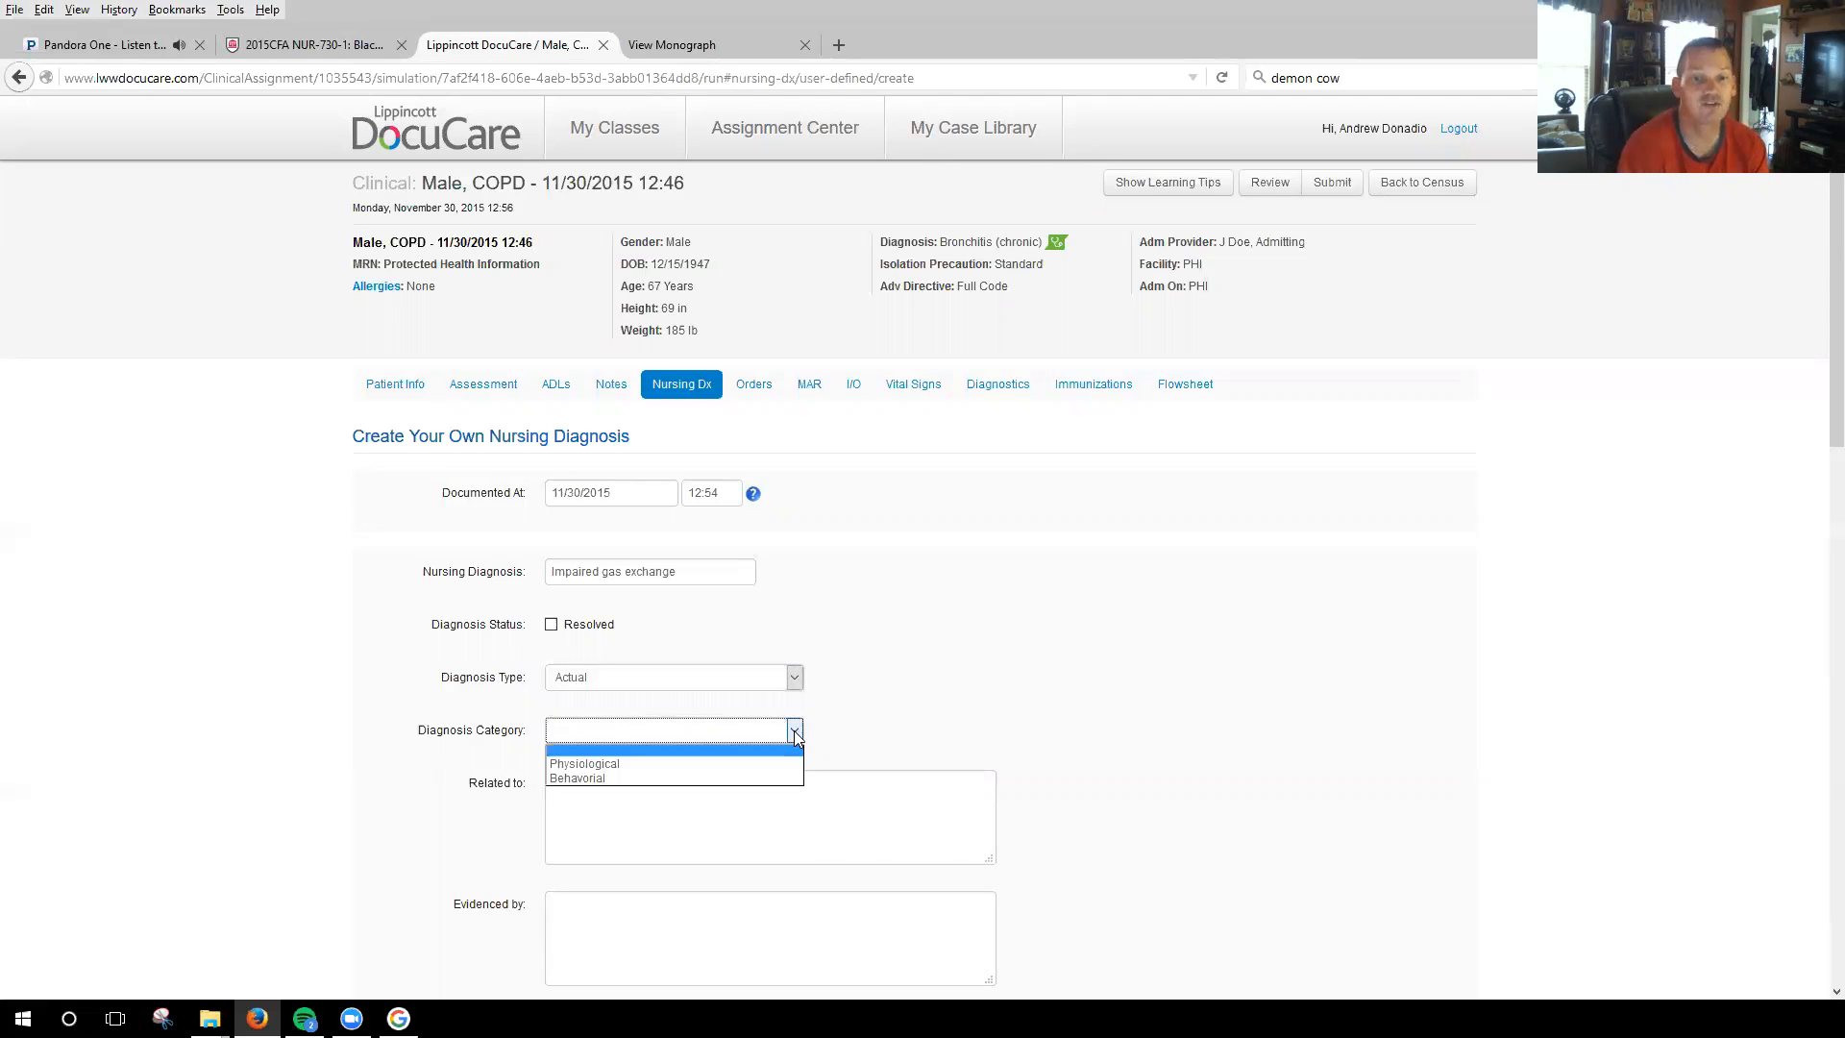
click(621, 768)
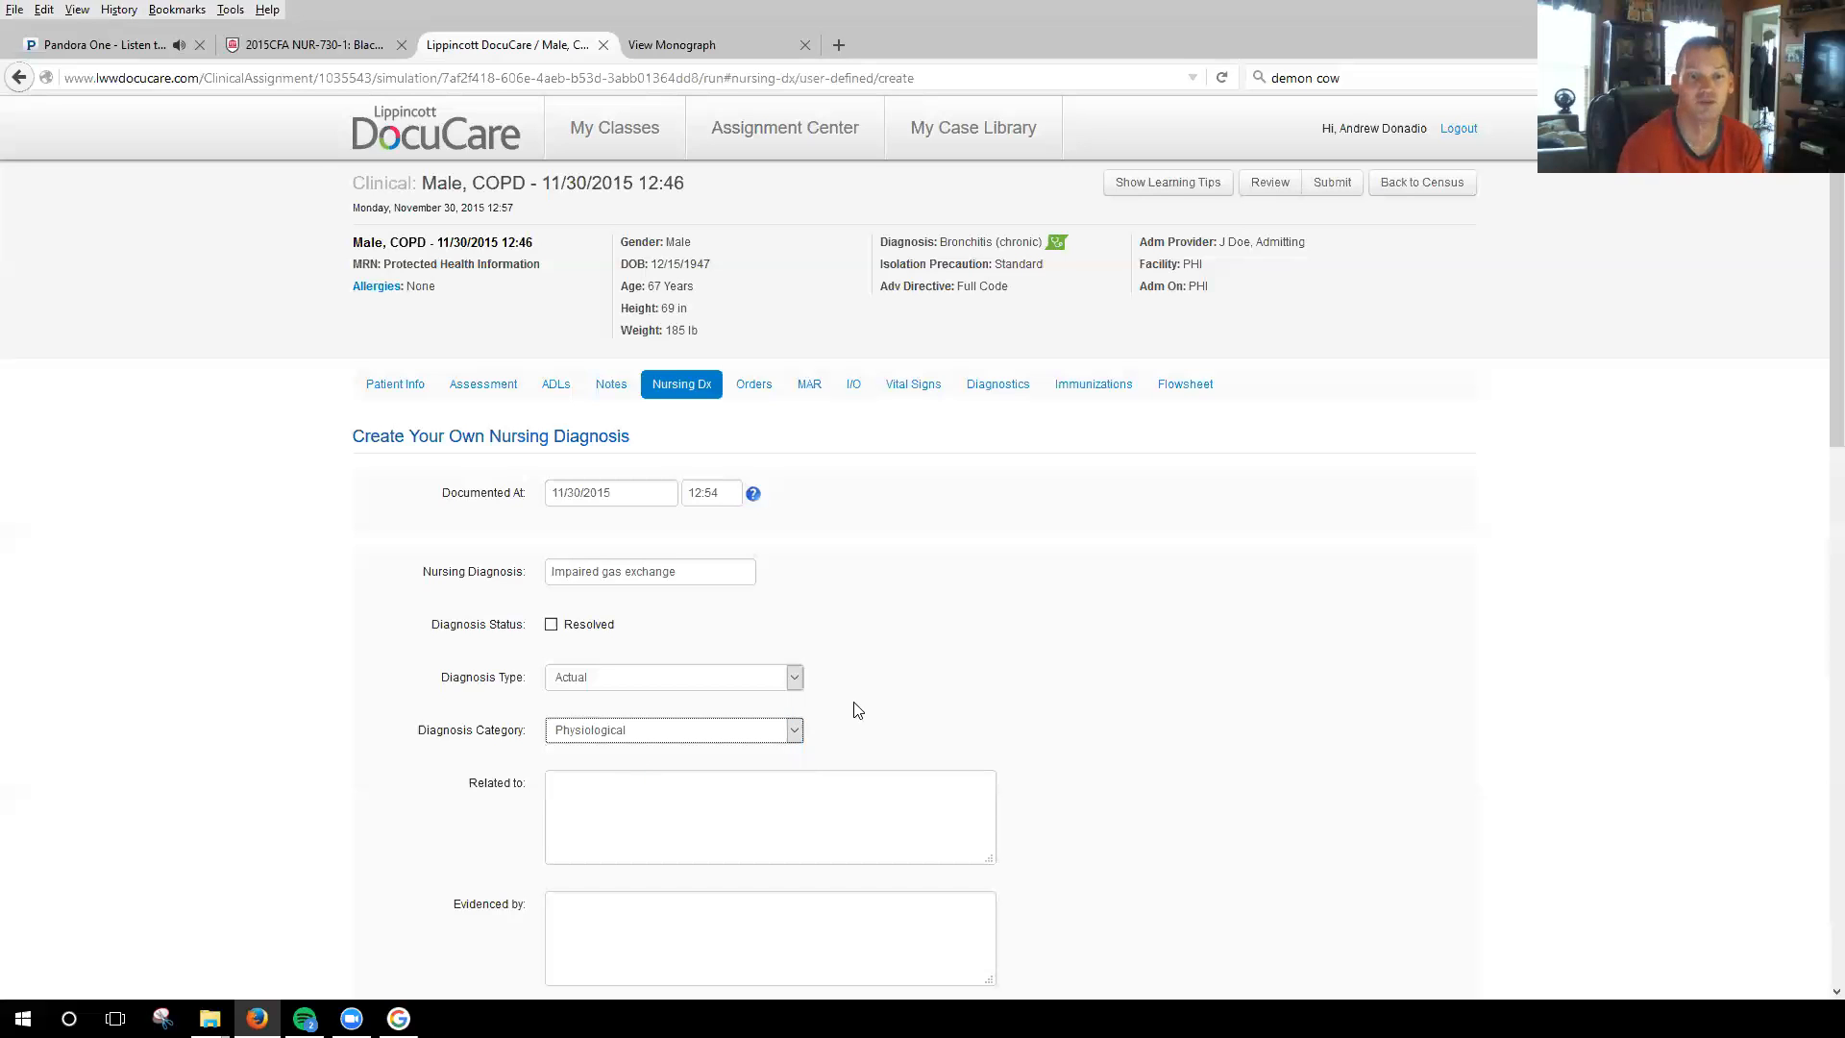
scroll(647, 638, down, 3)
click(655, 609)
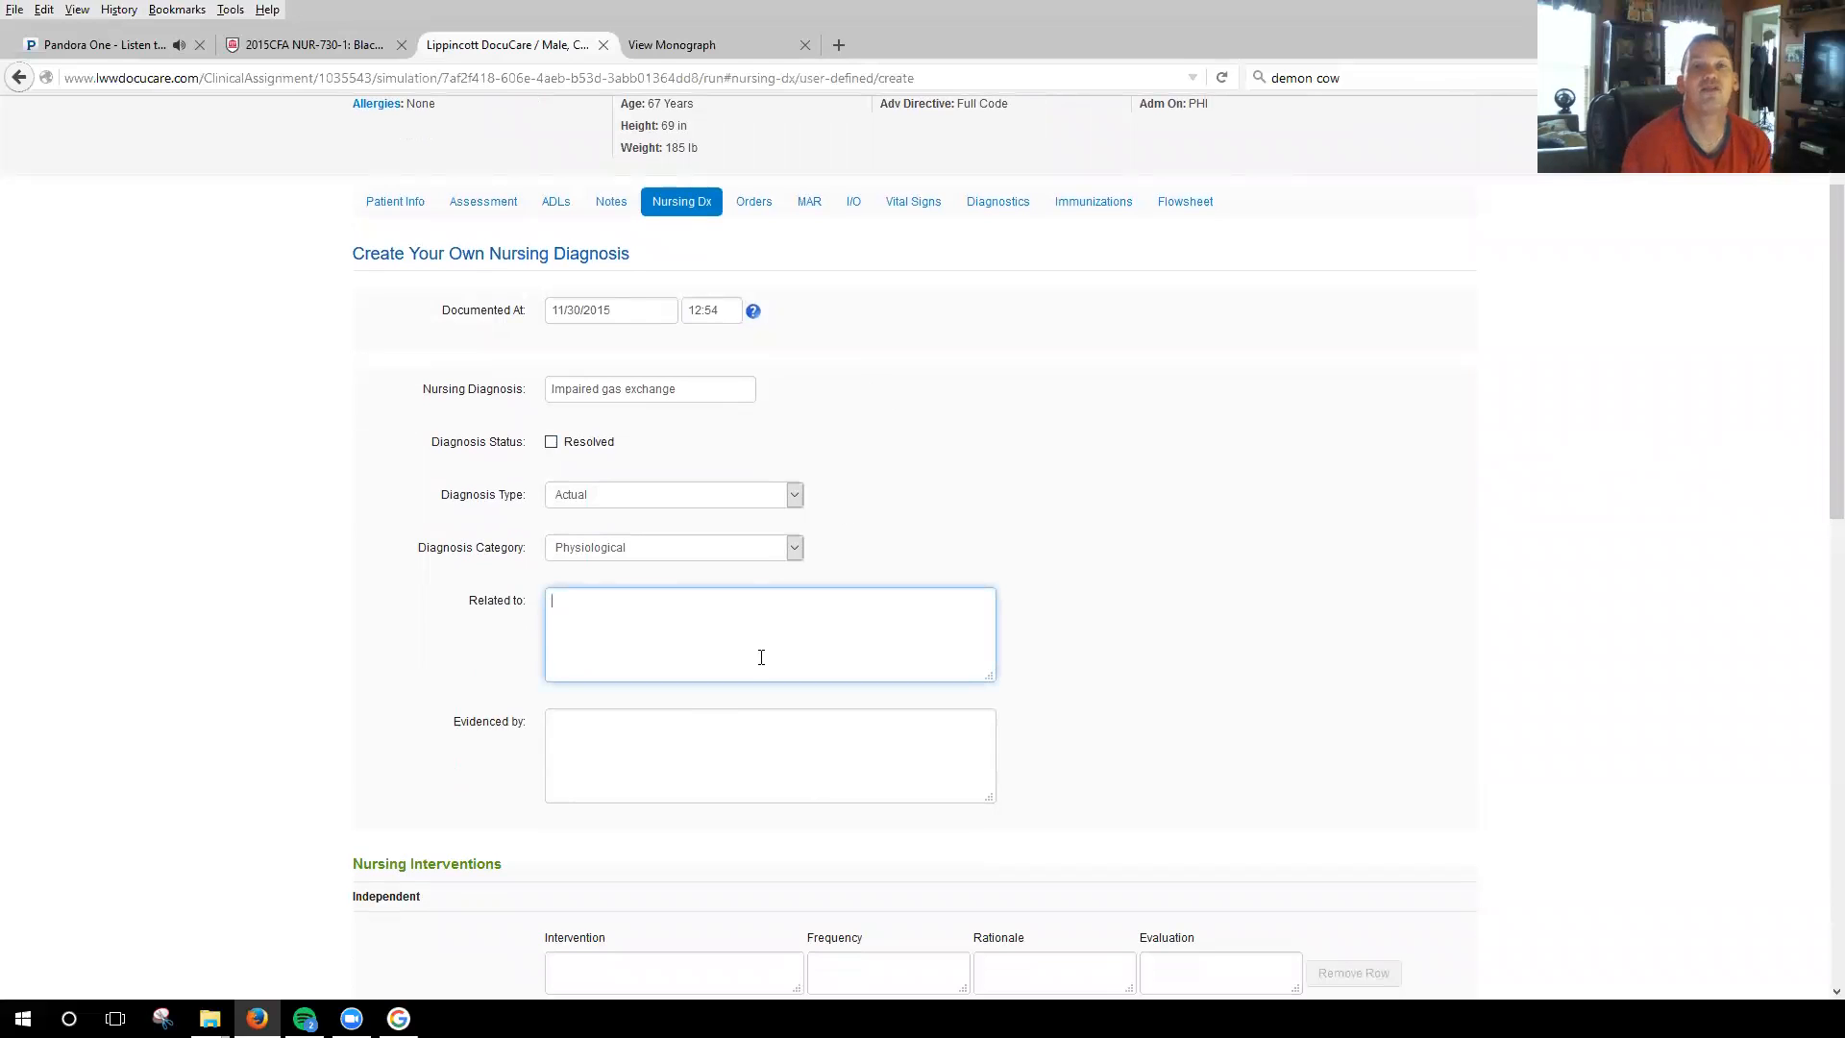
text(Bronchitis)
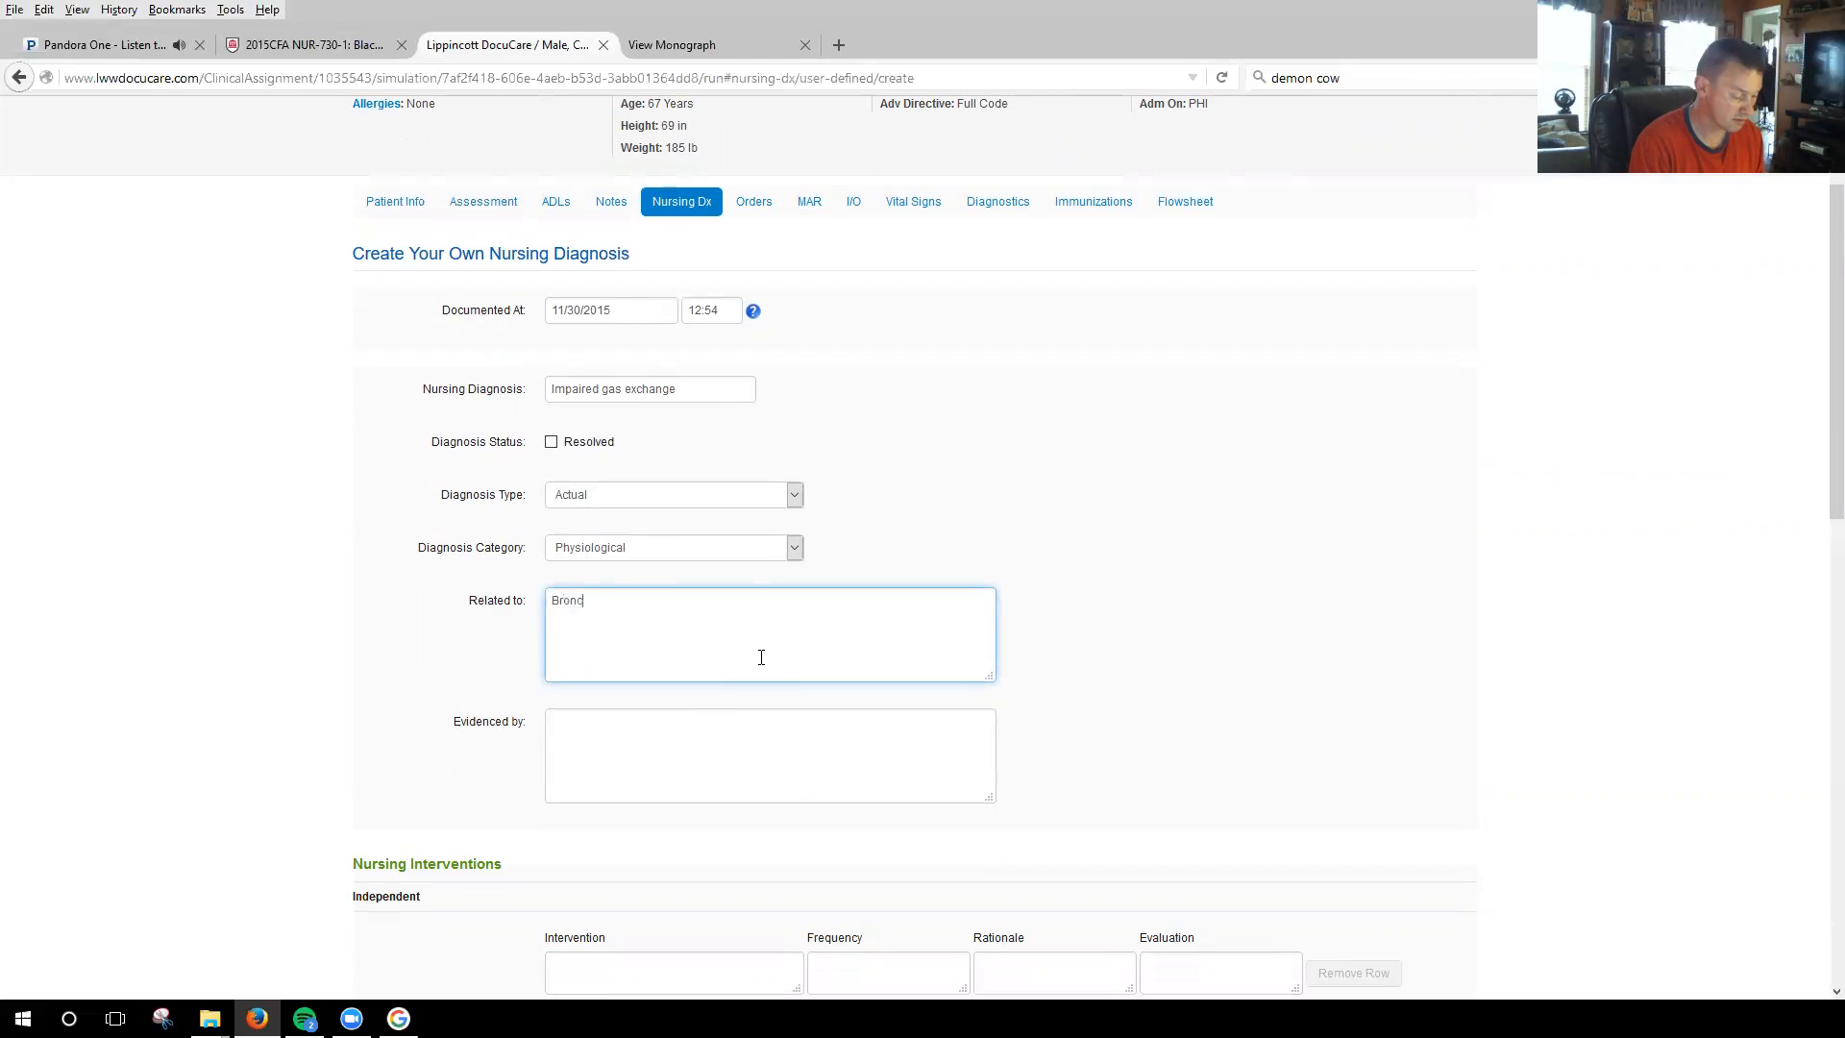
key(BackSpace)
key(BackSpace)
key(BackSpace)
key(BackSpace)
key(BackSpace)
key(BackSpace)
key(BackSpace)
key(BackSpace)
key(BackSpace)
key(BackSpace)
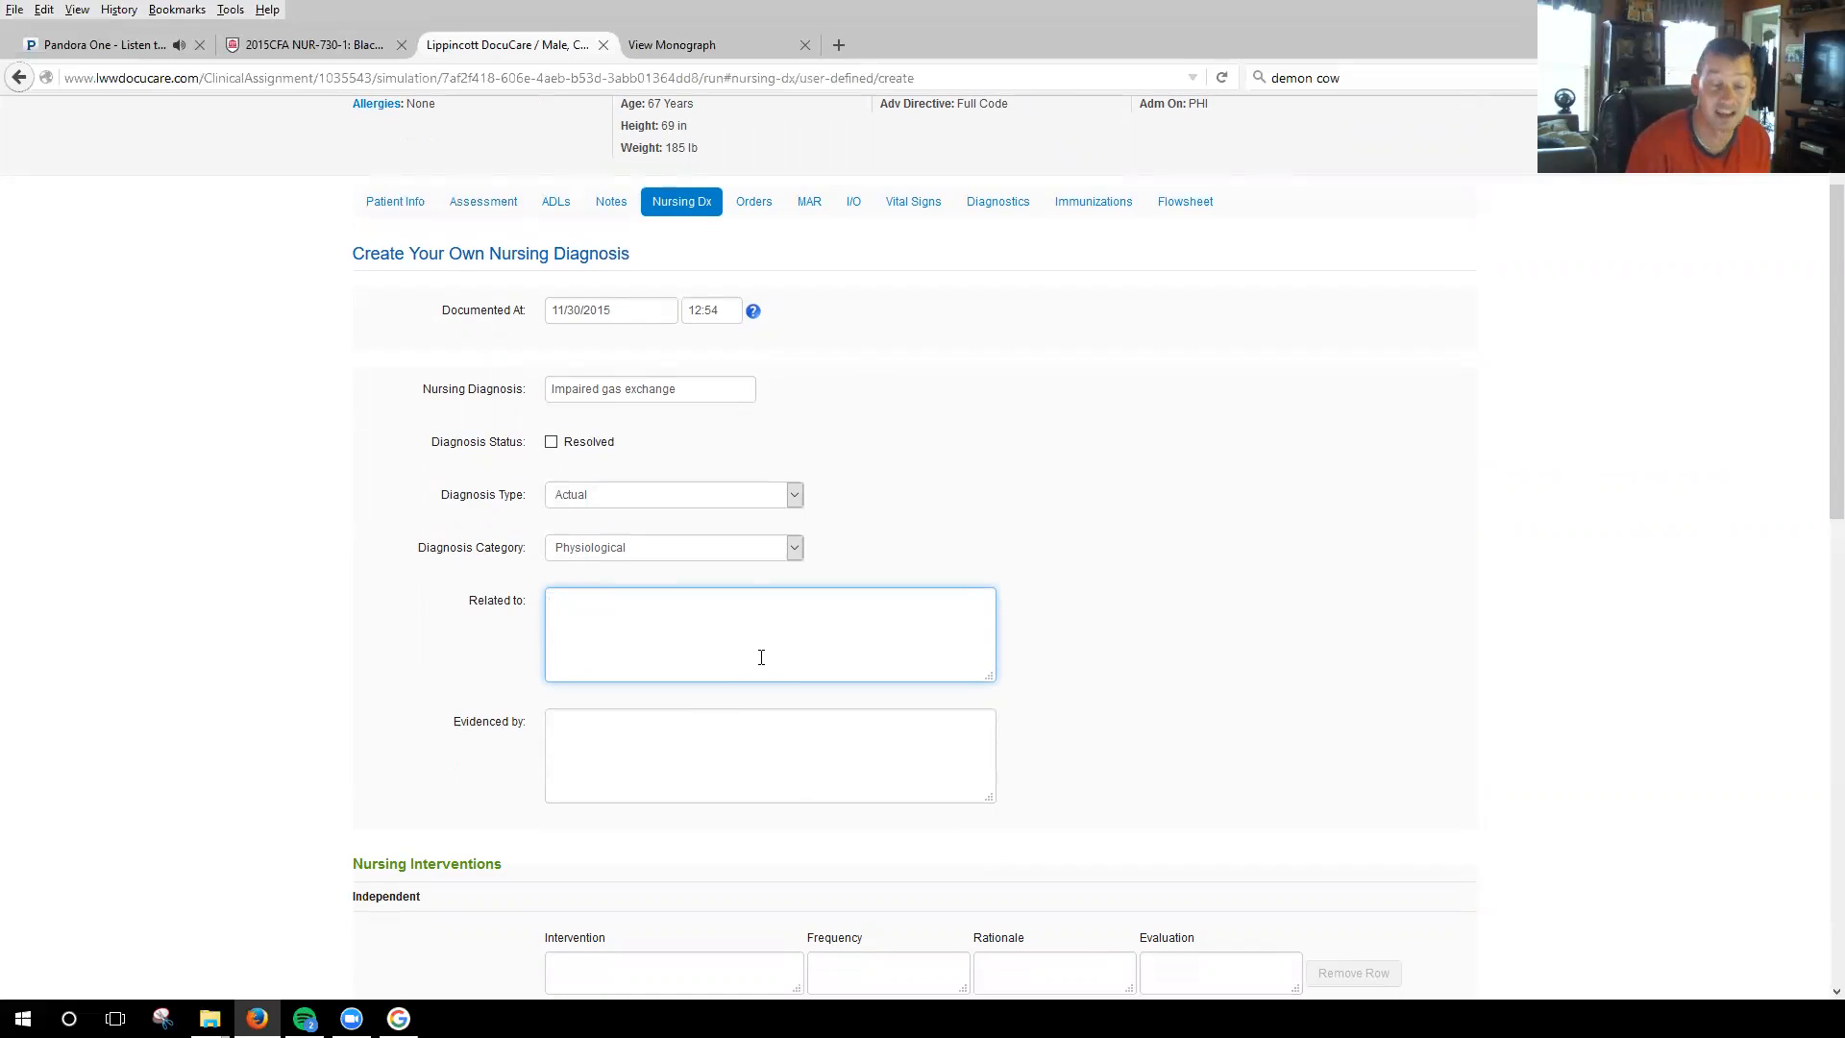
Review the chronic bronchitis monograph's overview and pathophysiology for a factor that the impaired gas exchange is related to.
click(709, 45)
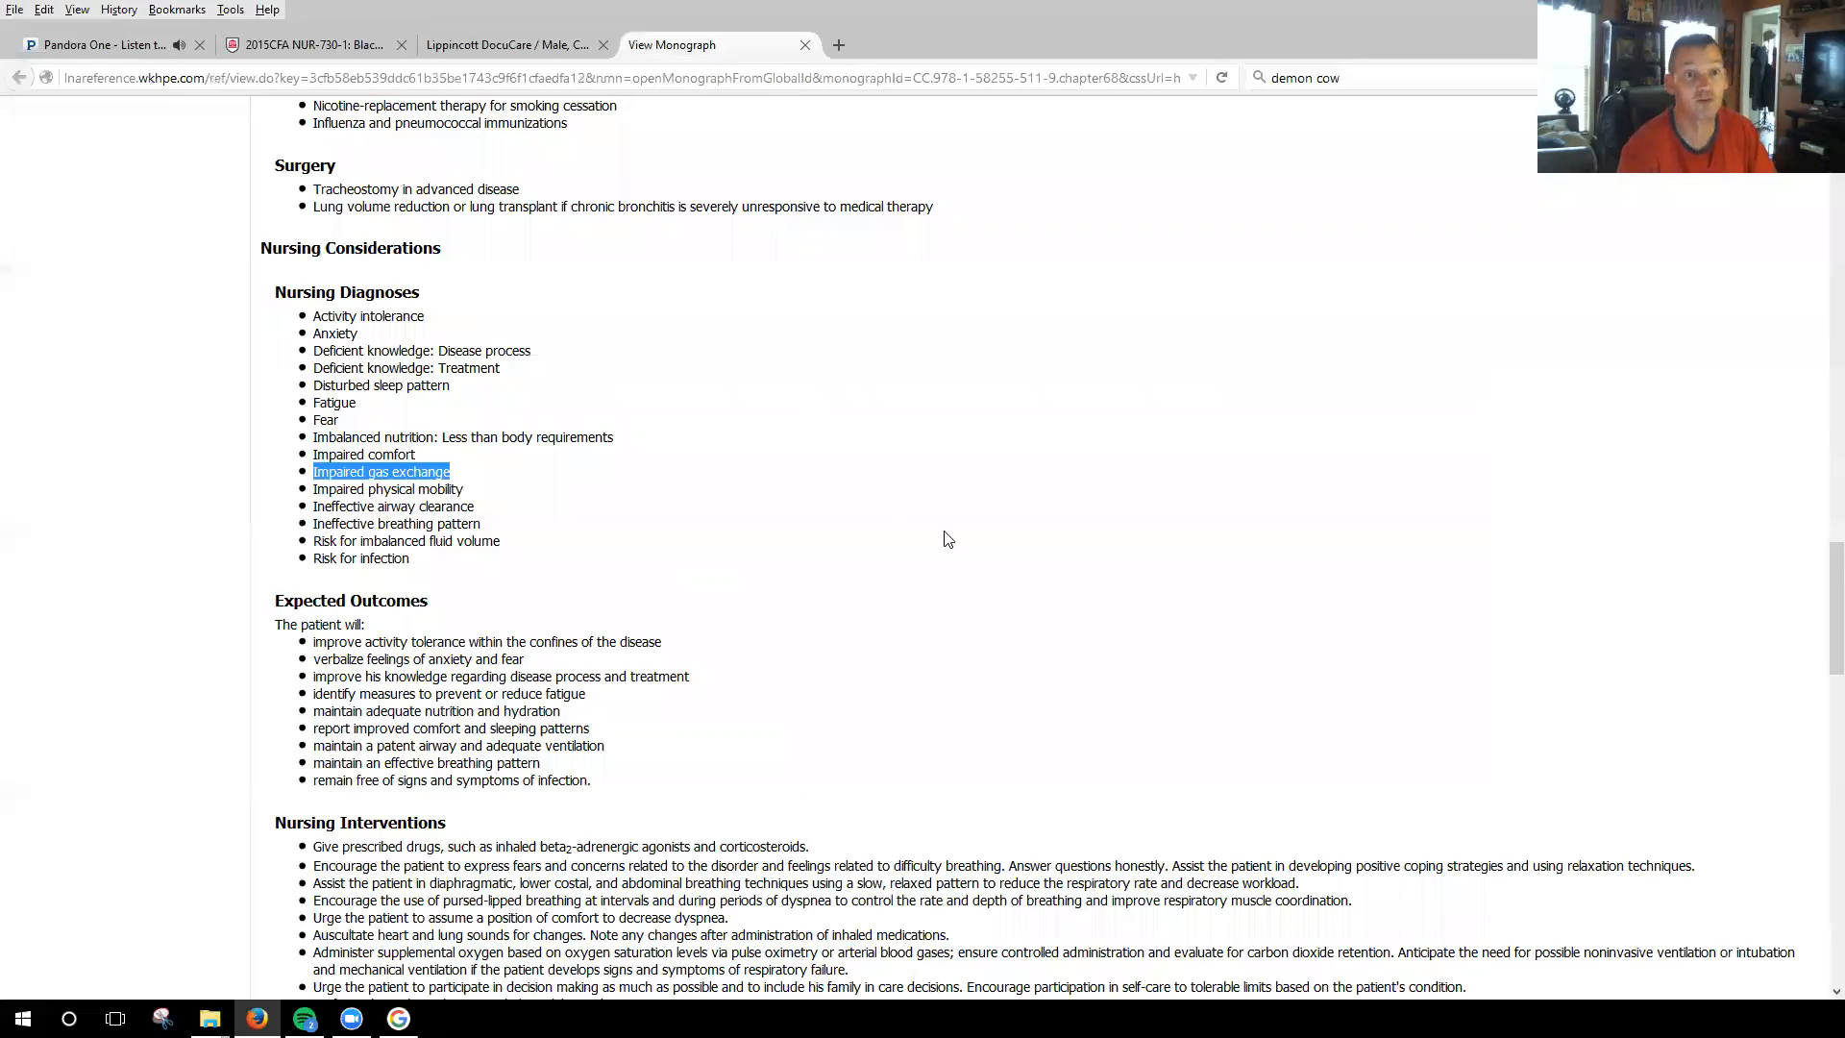
scroll(950, 550, up, 6)
scroll(949, 549, up, 15)
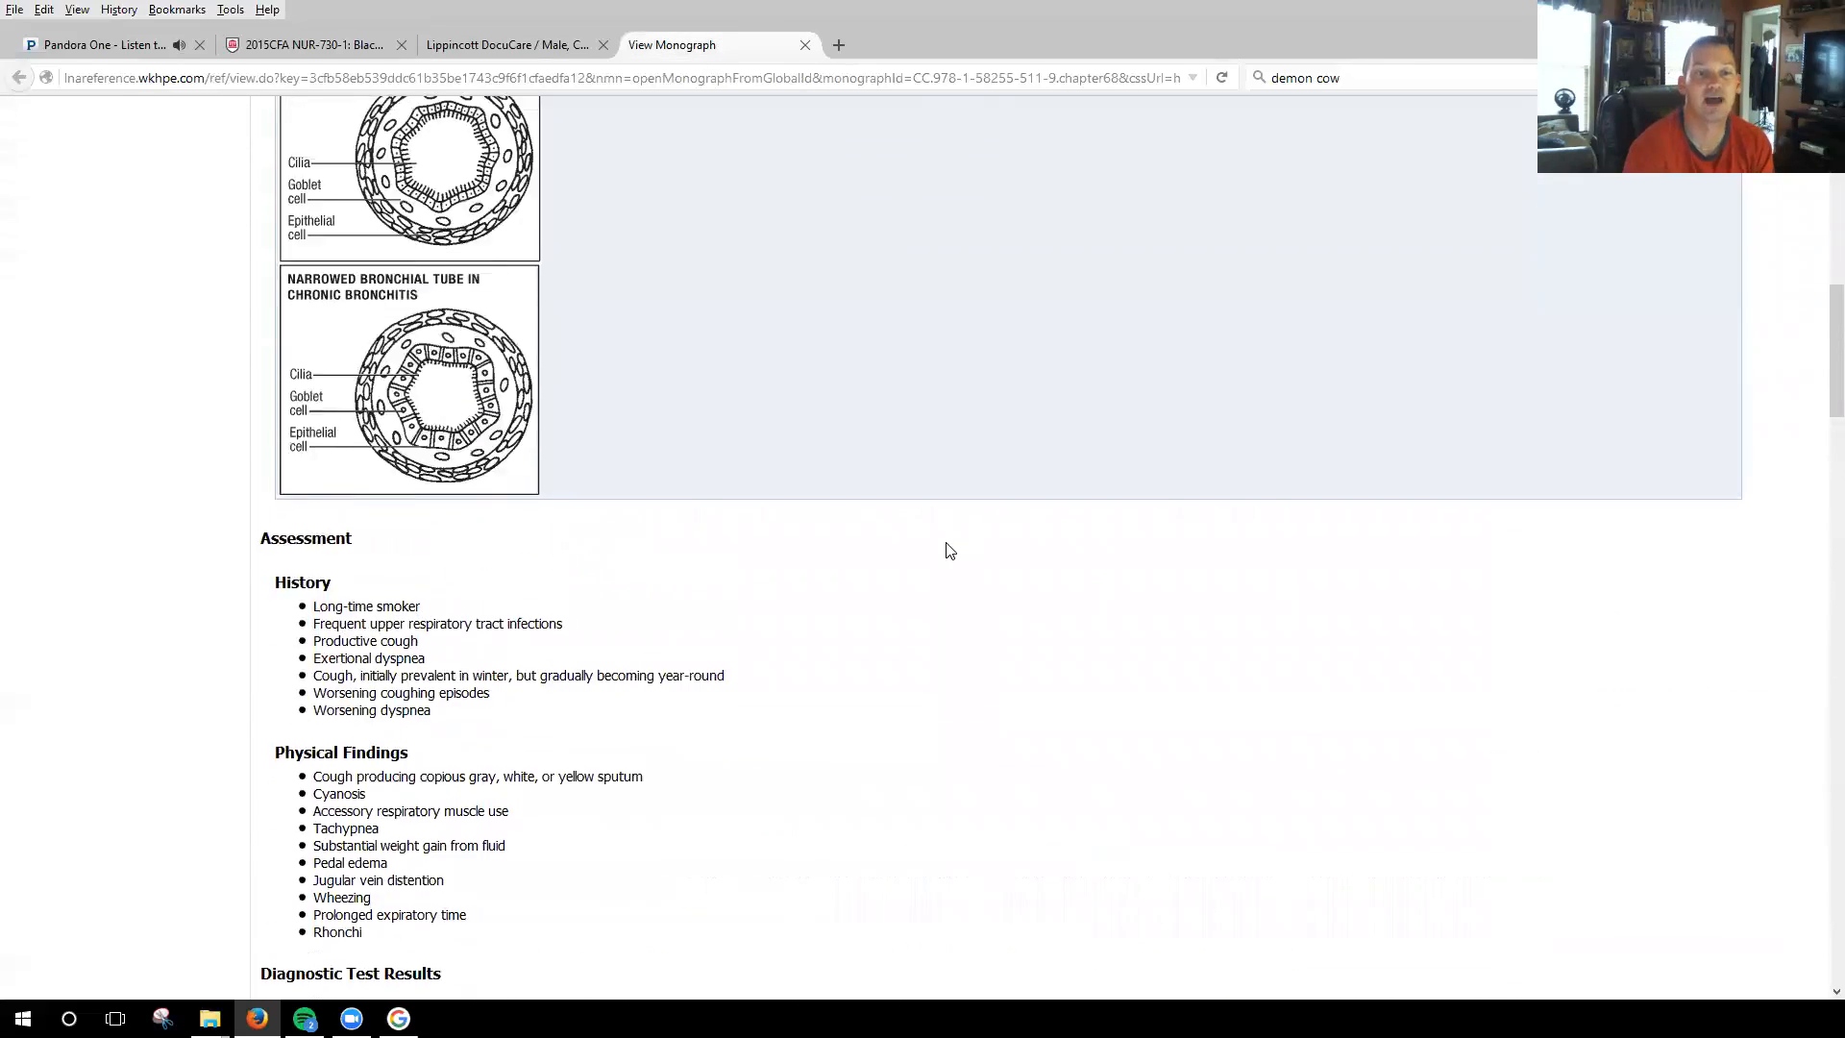
scroll(968, 475, up, 6)
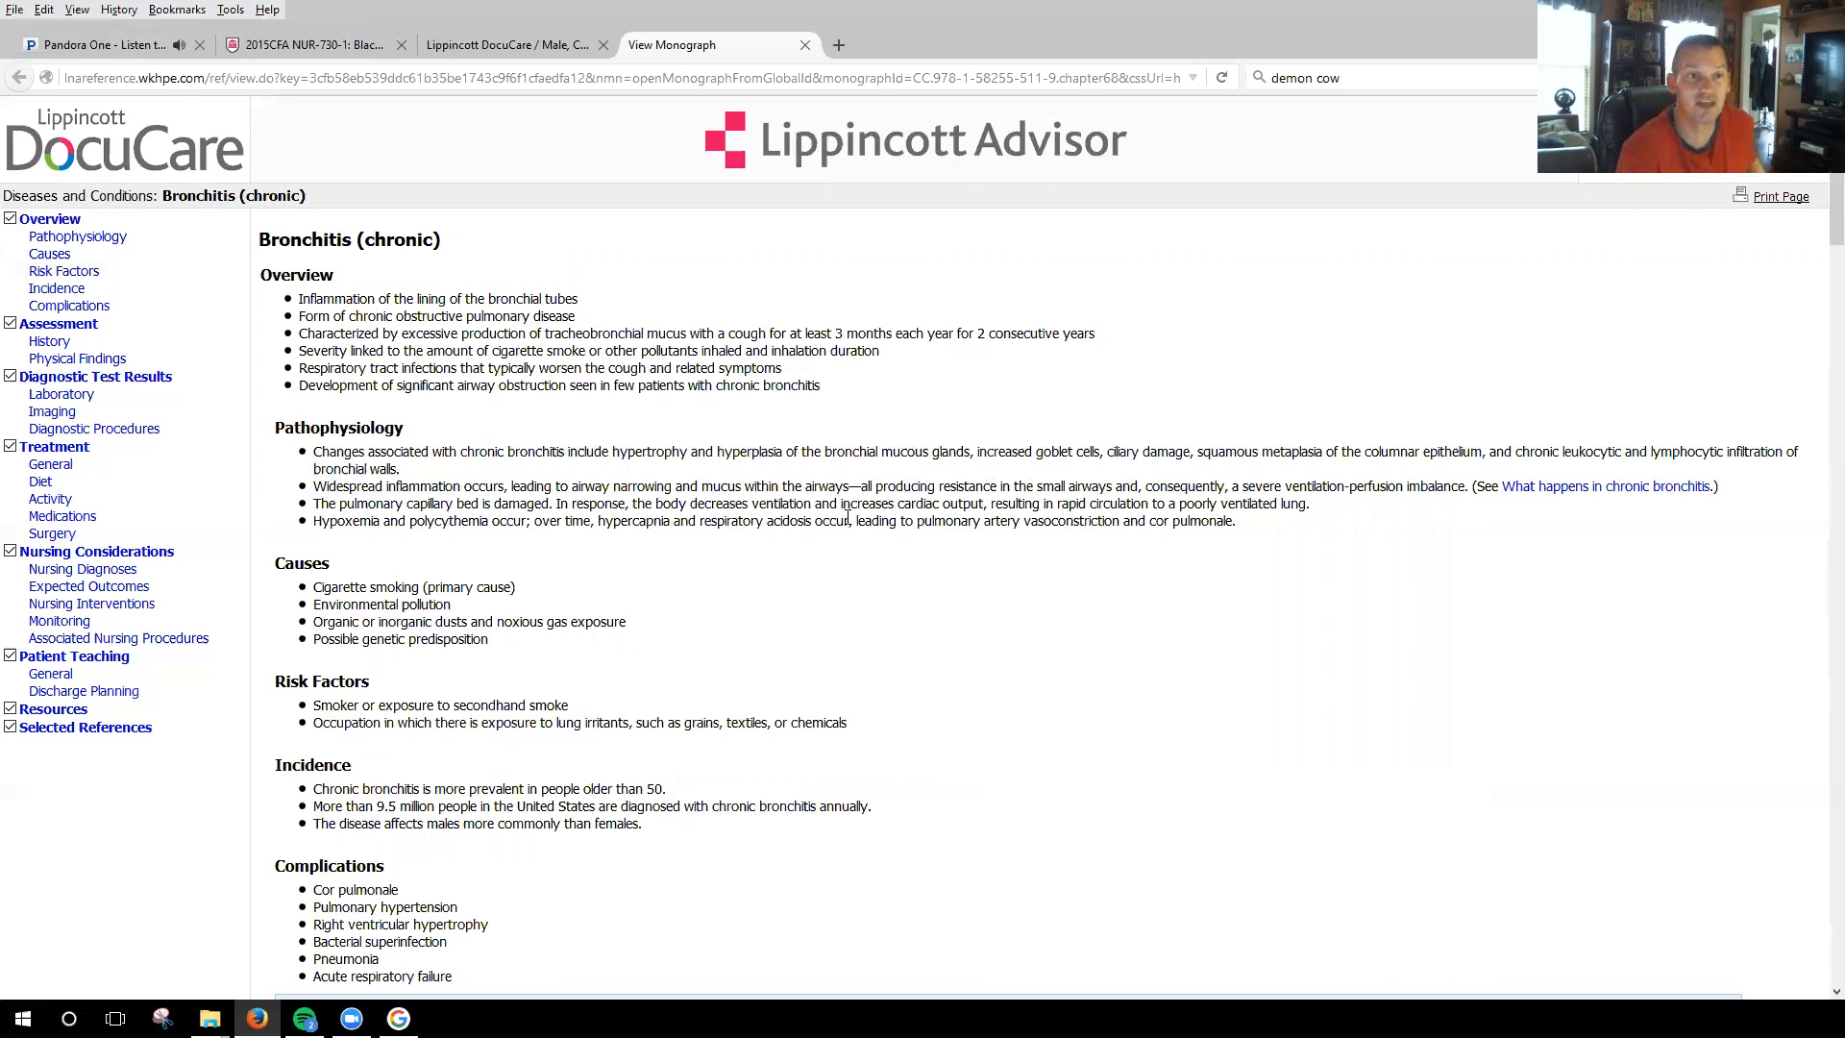
click(507, 45)
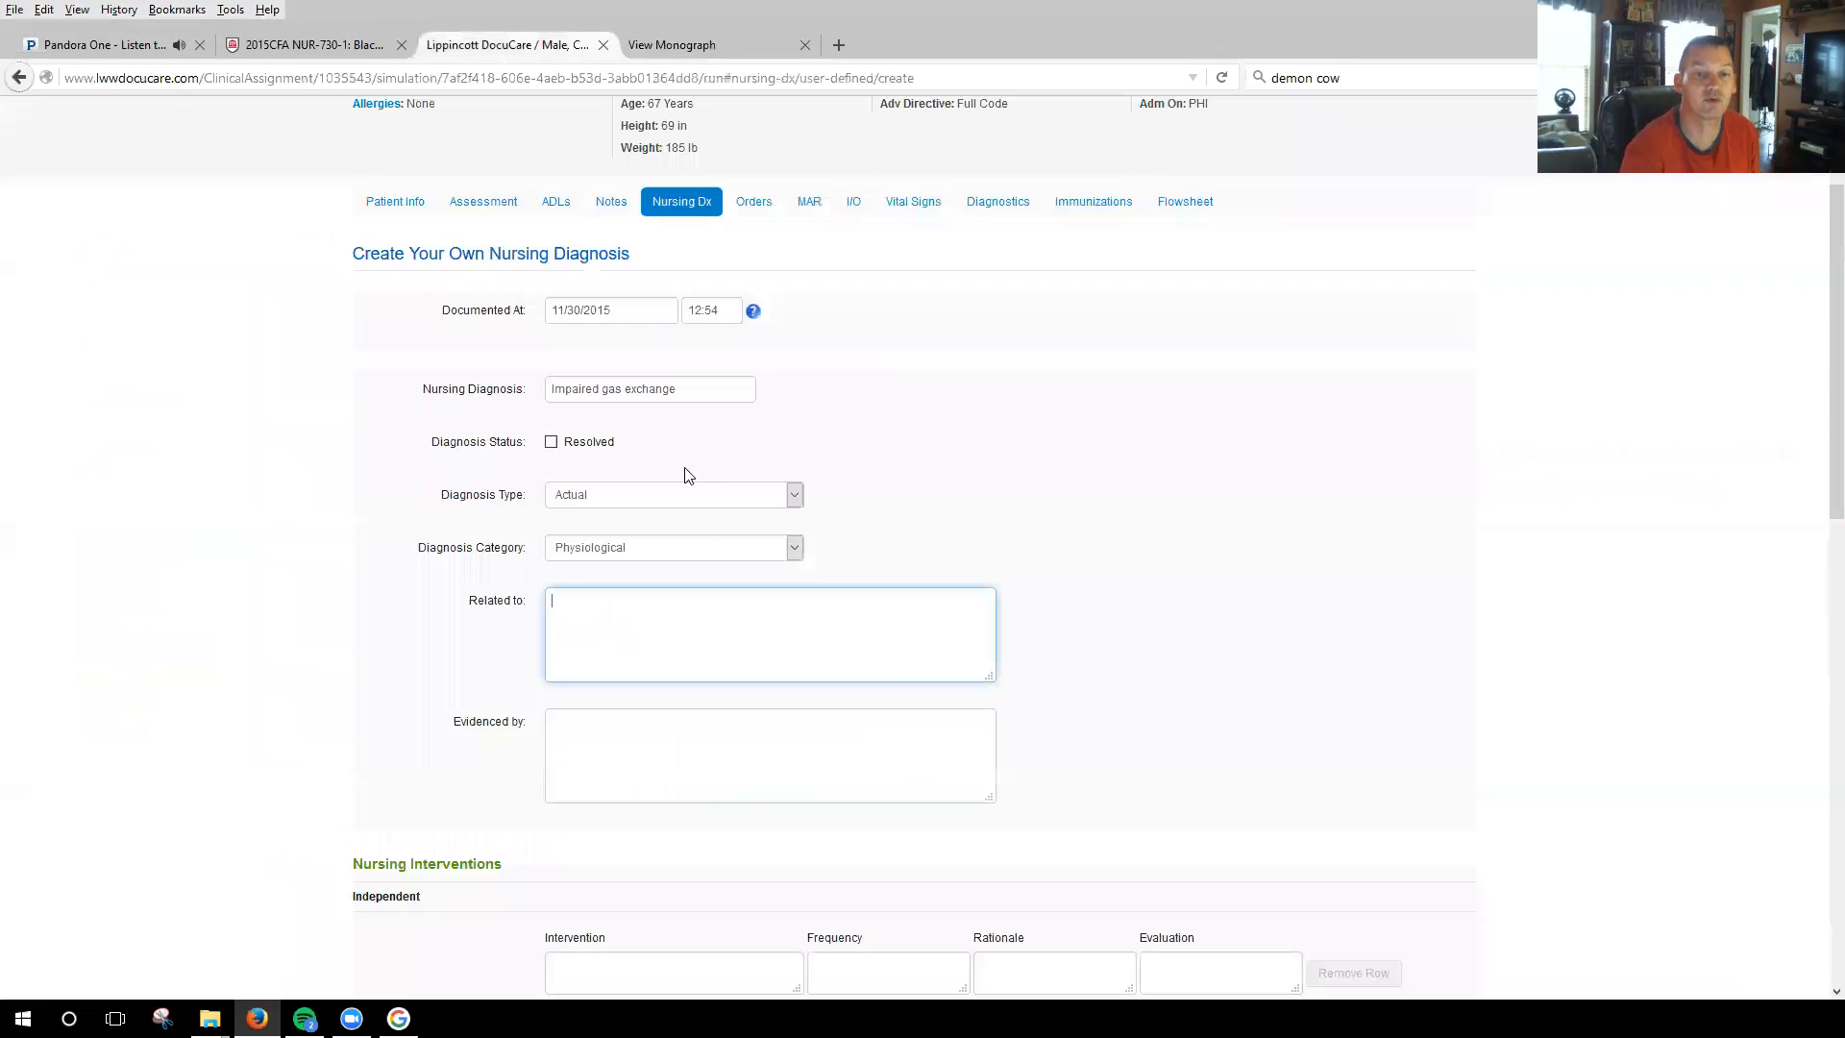
text(inc)
click(694, 48)
click(576, 46)
click(673, 46)
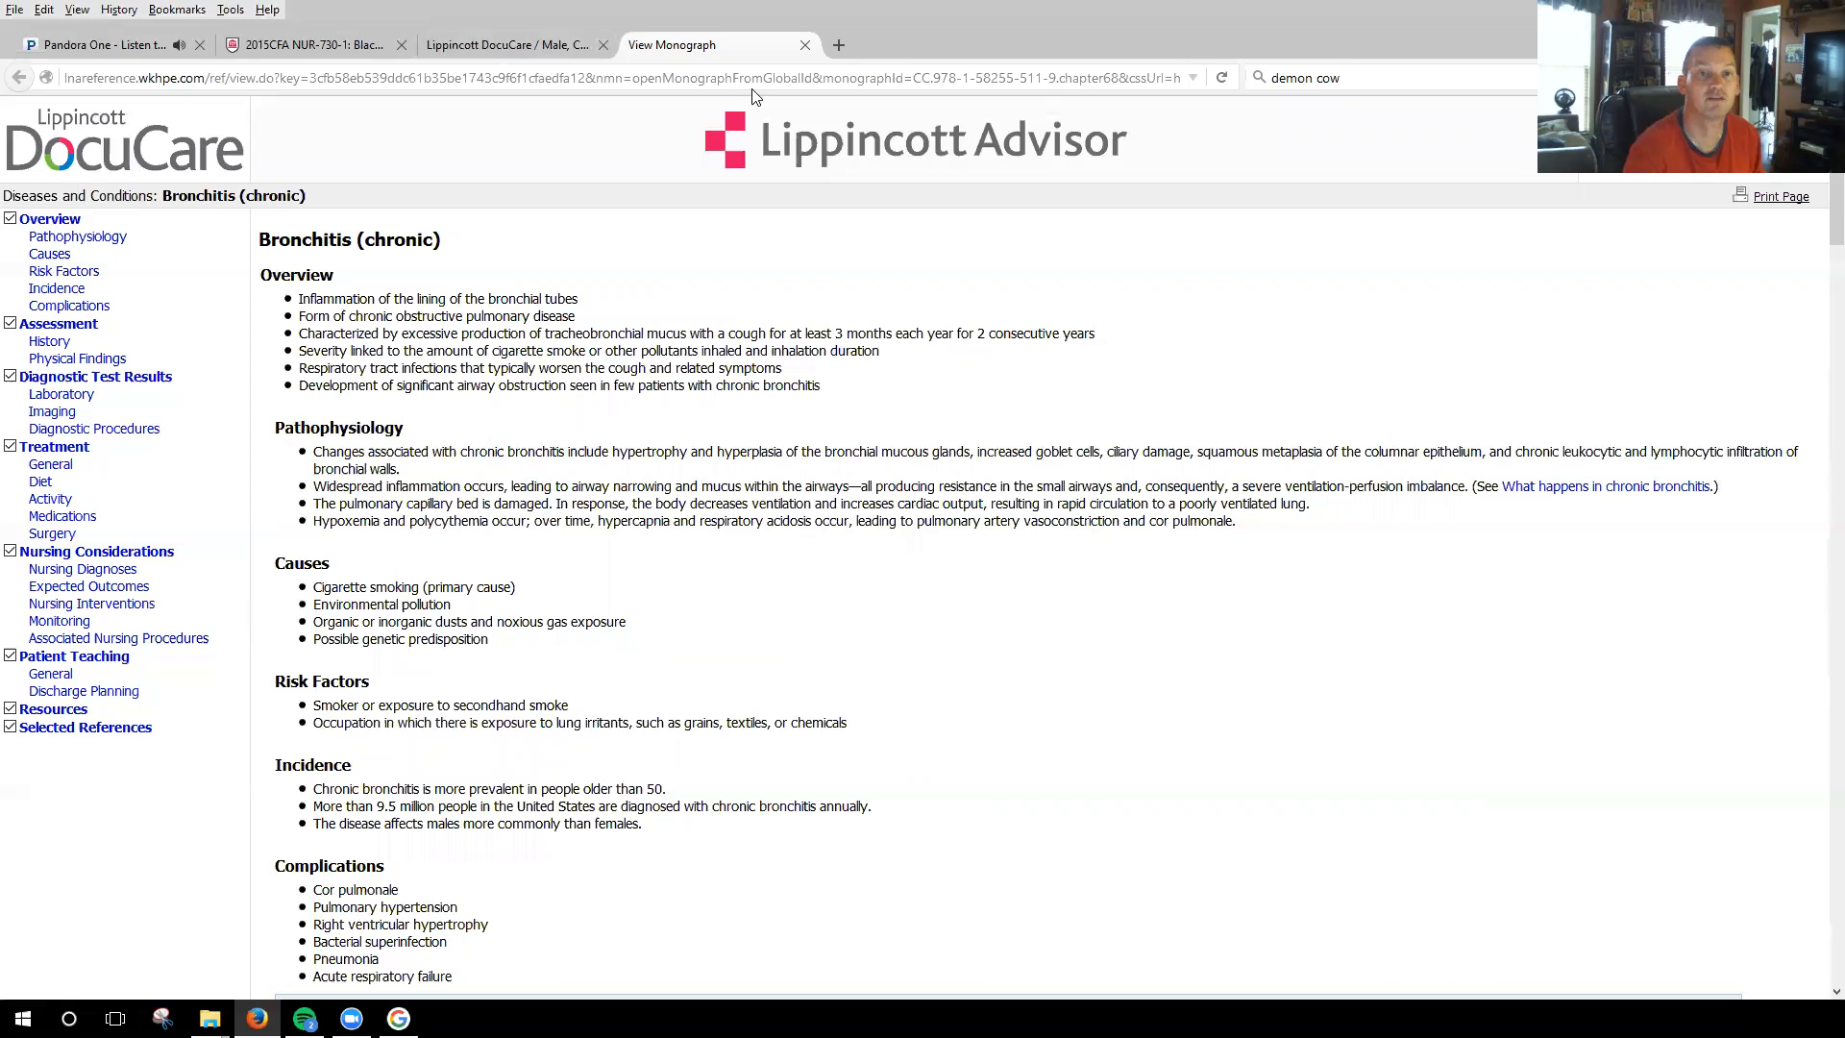
drag(884, 451, 930, 448)
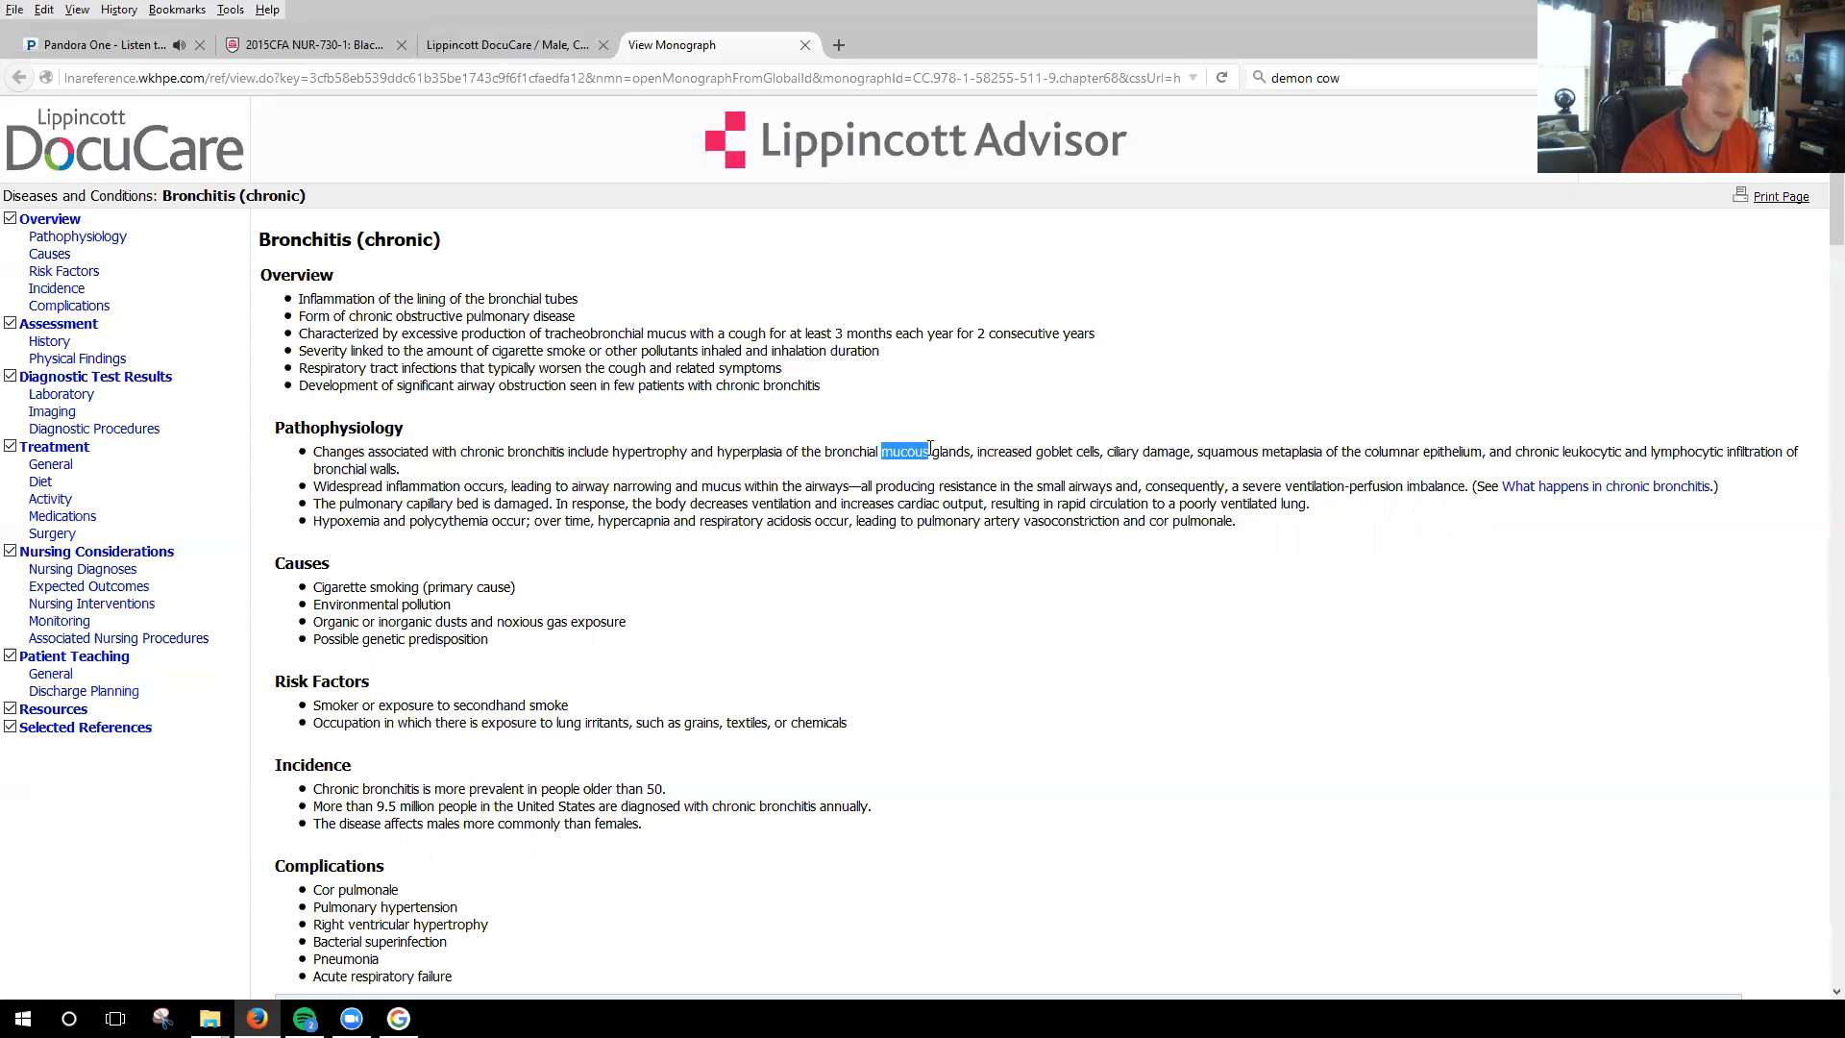
Return to the care plan and enter "Increased mucous production" as the related-to factor.
click(538, 39)
key(BackSpace)
key(BackSpace)
key(BackSpace)
text(Increased mucous production)
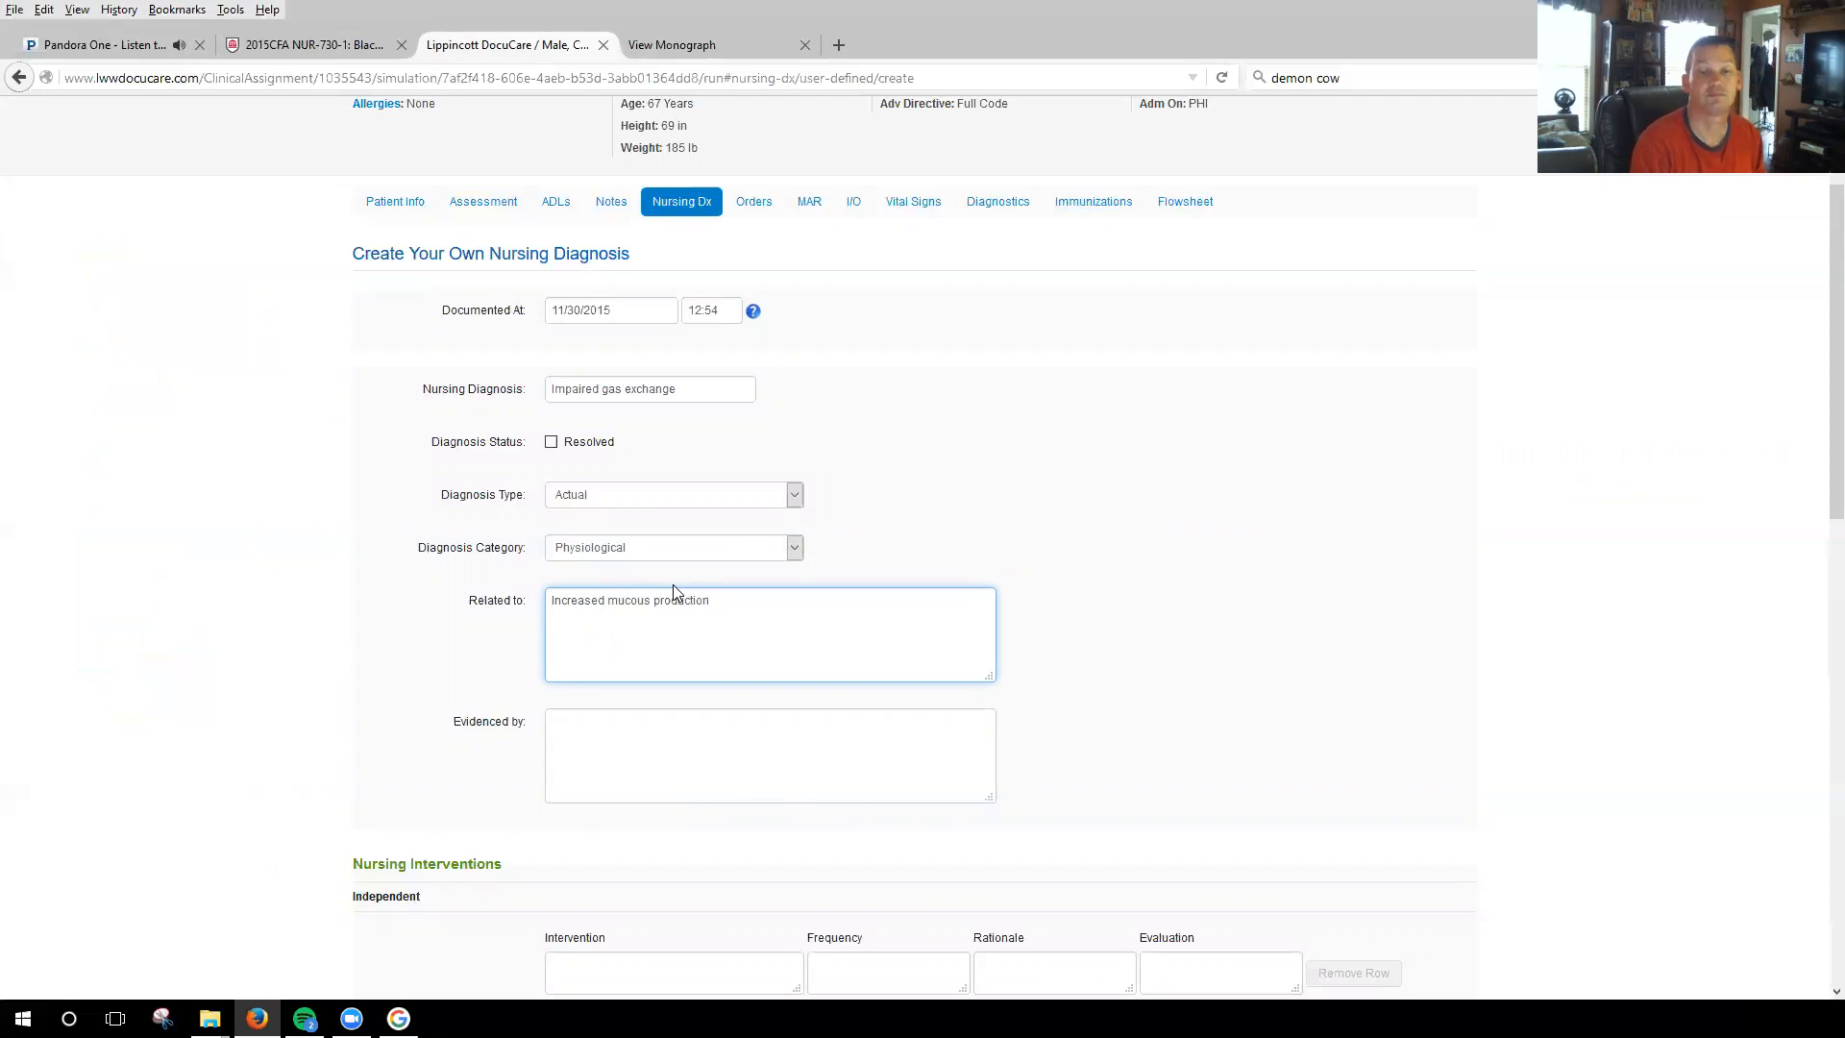
Enter "productive cough" as the evidence for the nursing diagnosis.
click(705, 752)
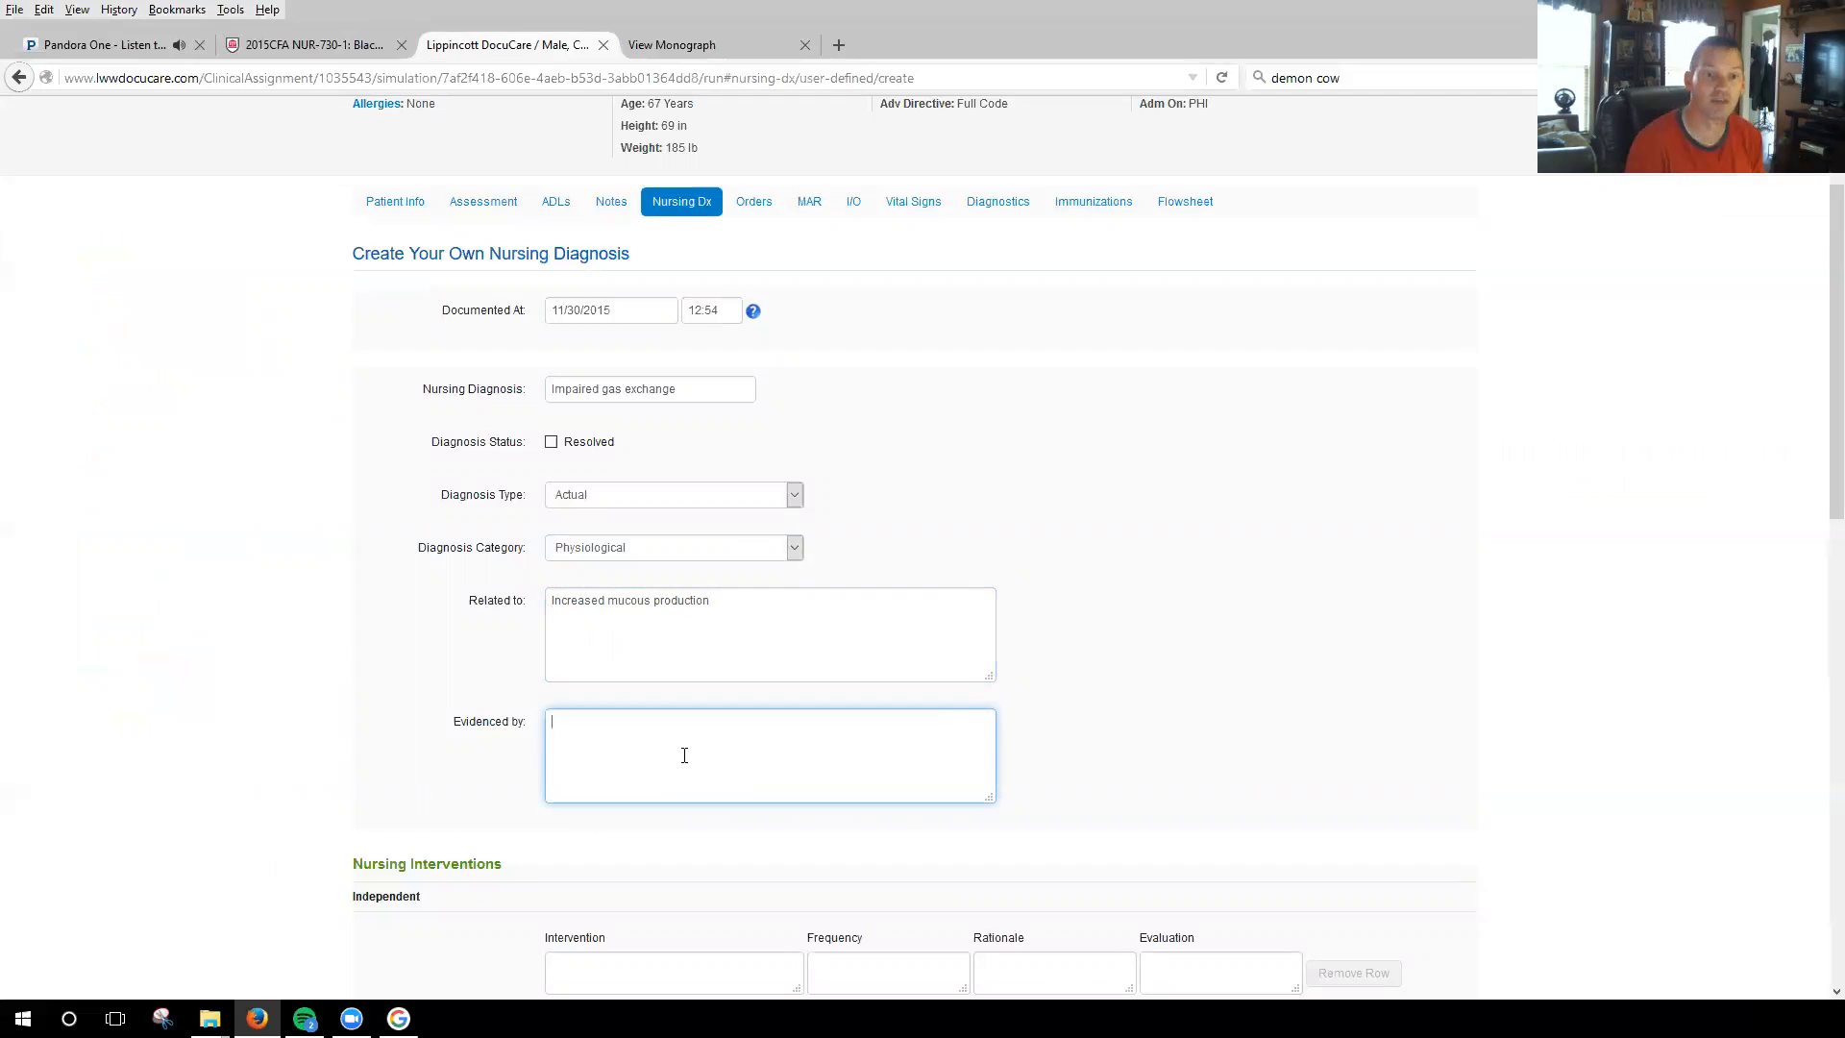
text(ro)
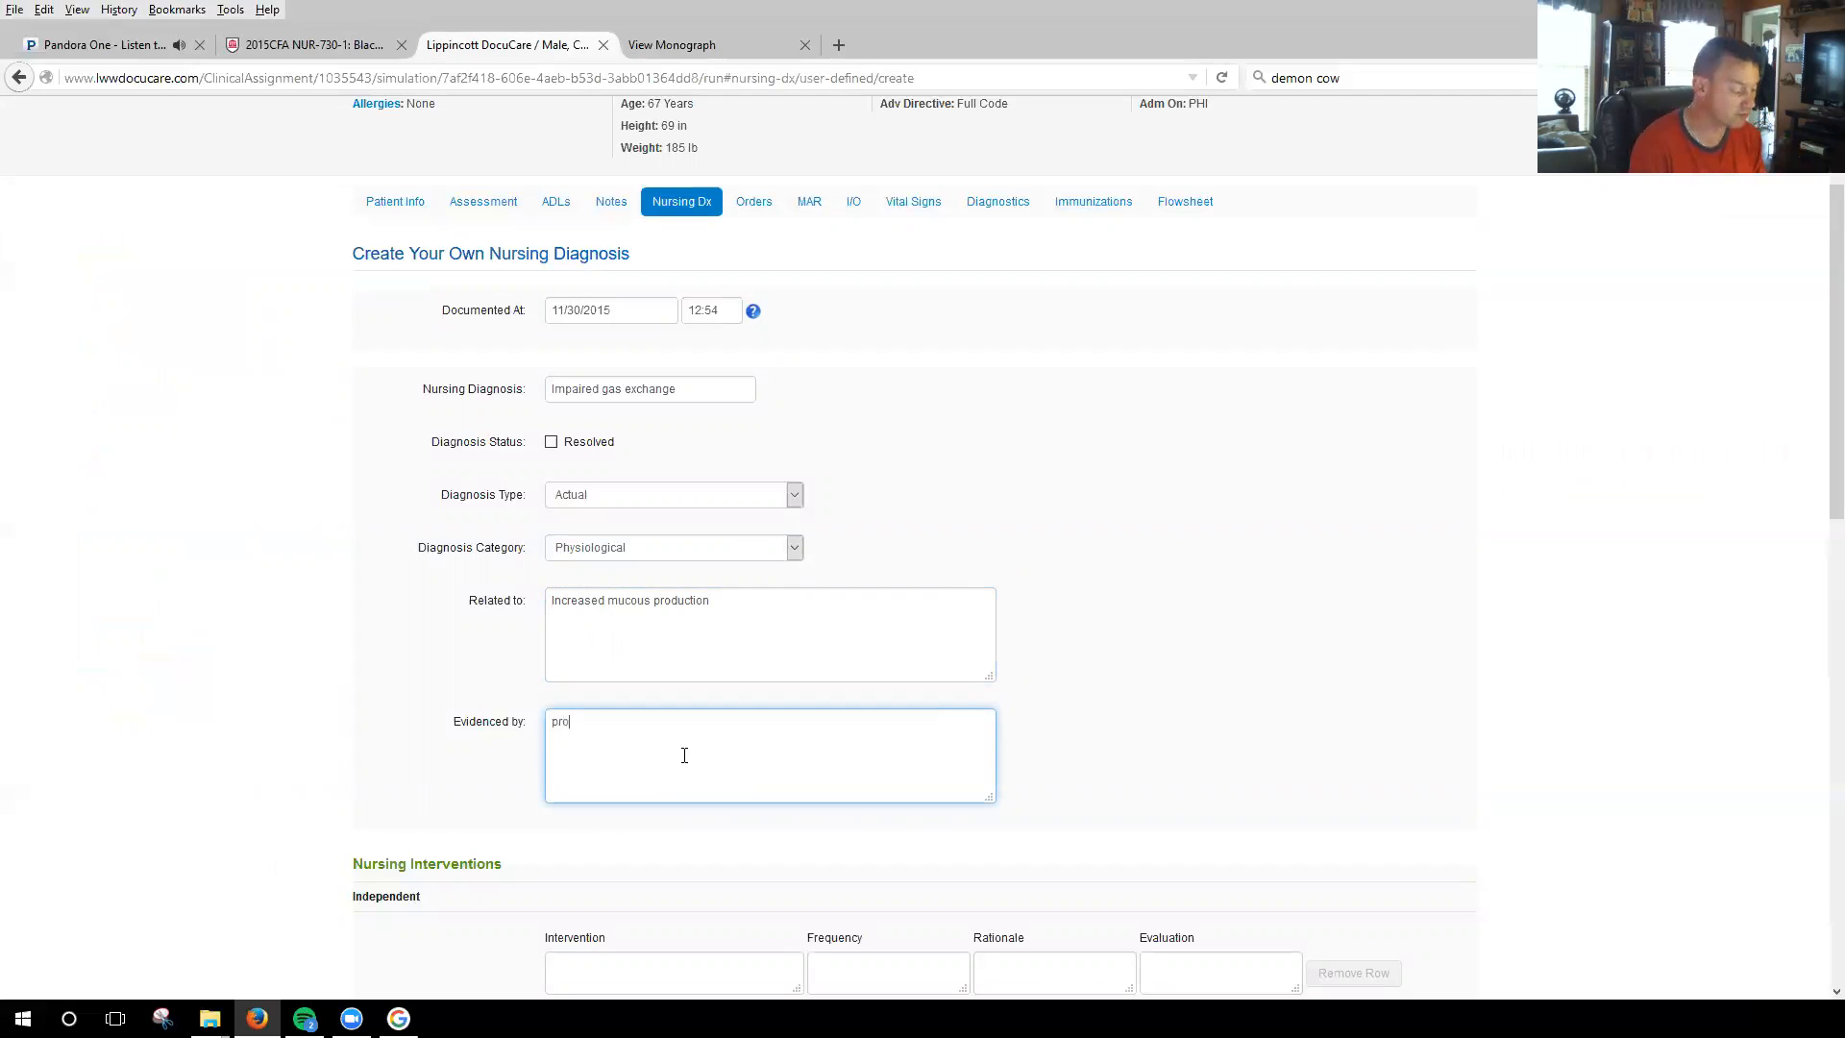
text(ductive cough)
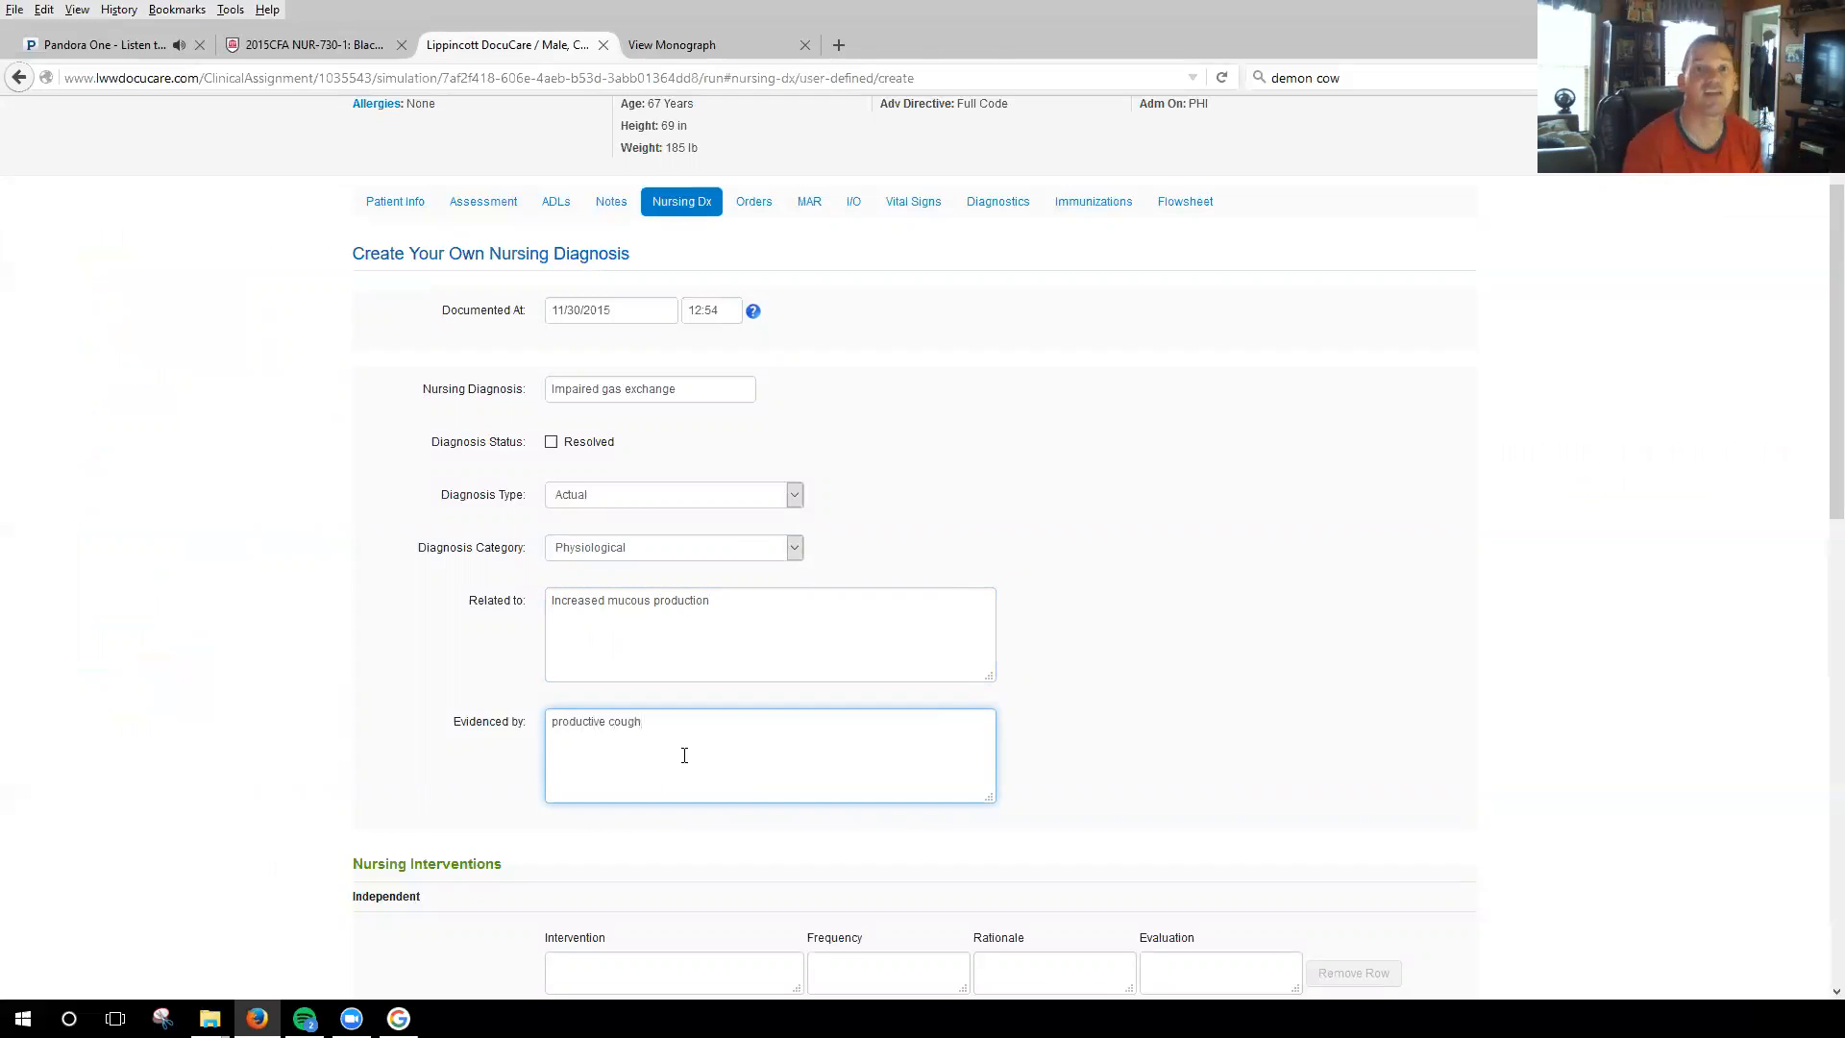
click(1198, 632)
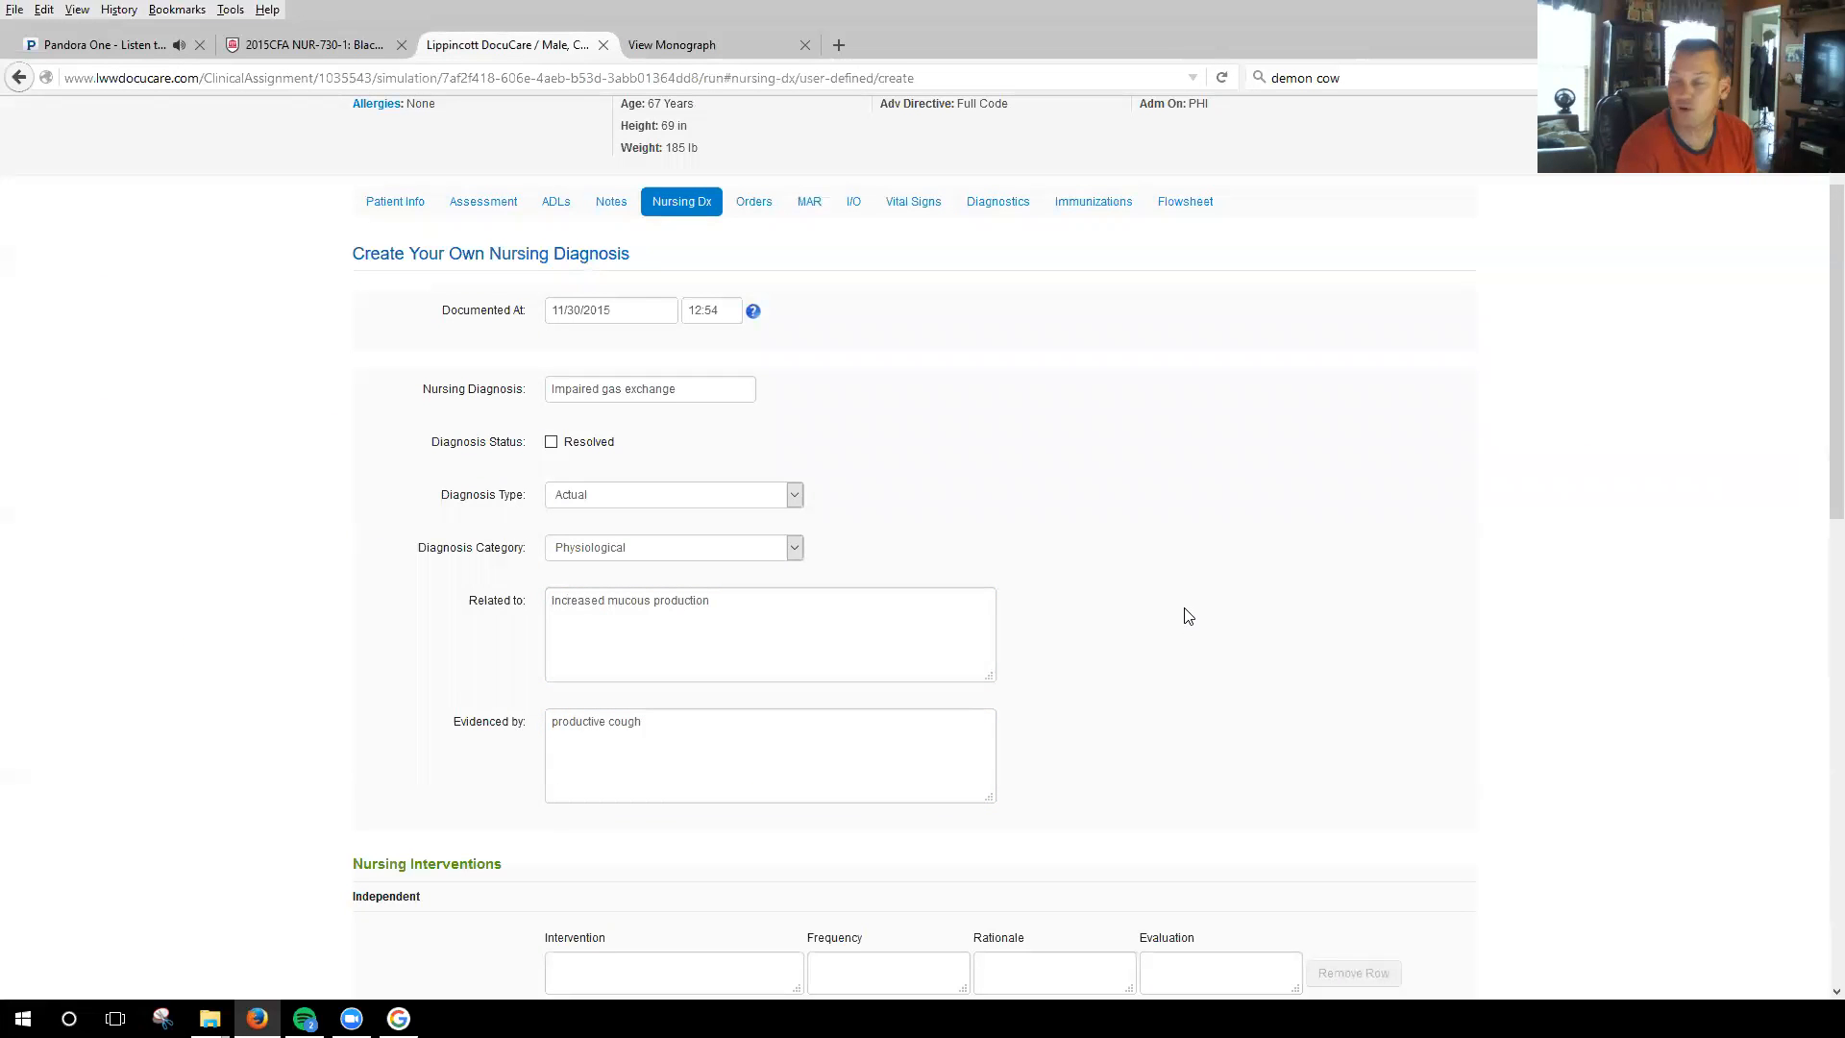
Look over the care plan's nursing intervention fields and check the monograph's diagnostic tests, treatment and medications for intervention ideas.
scroll(1185, 618, down, 5)
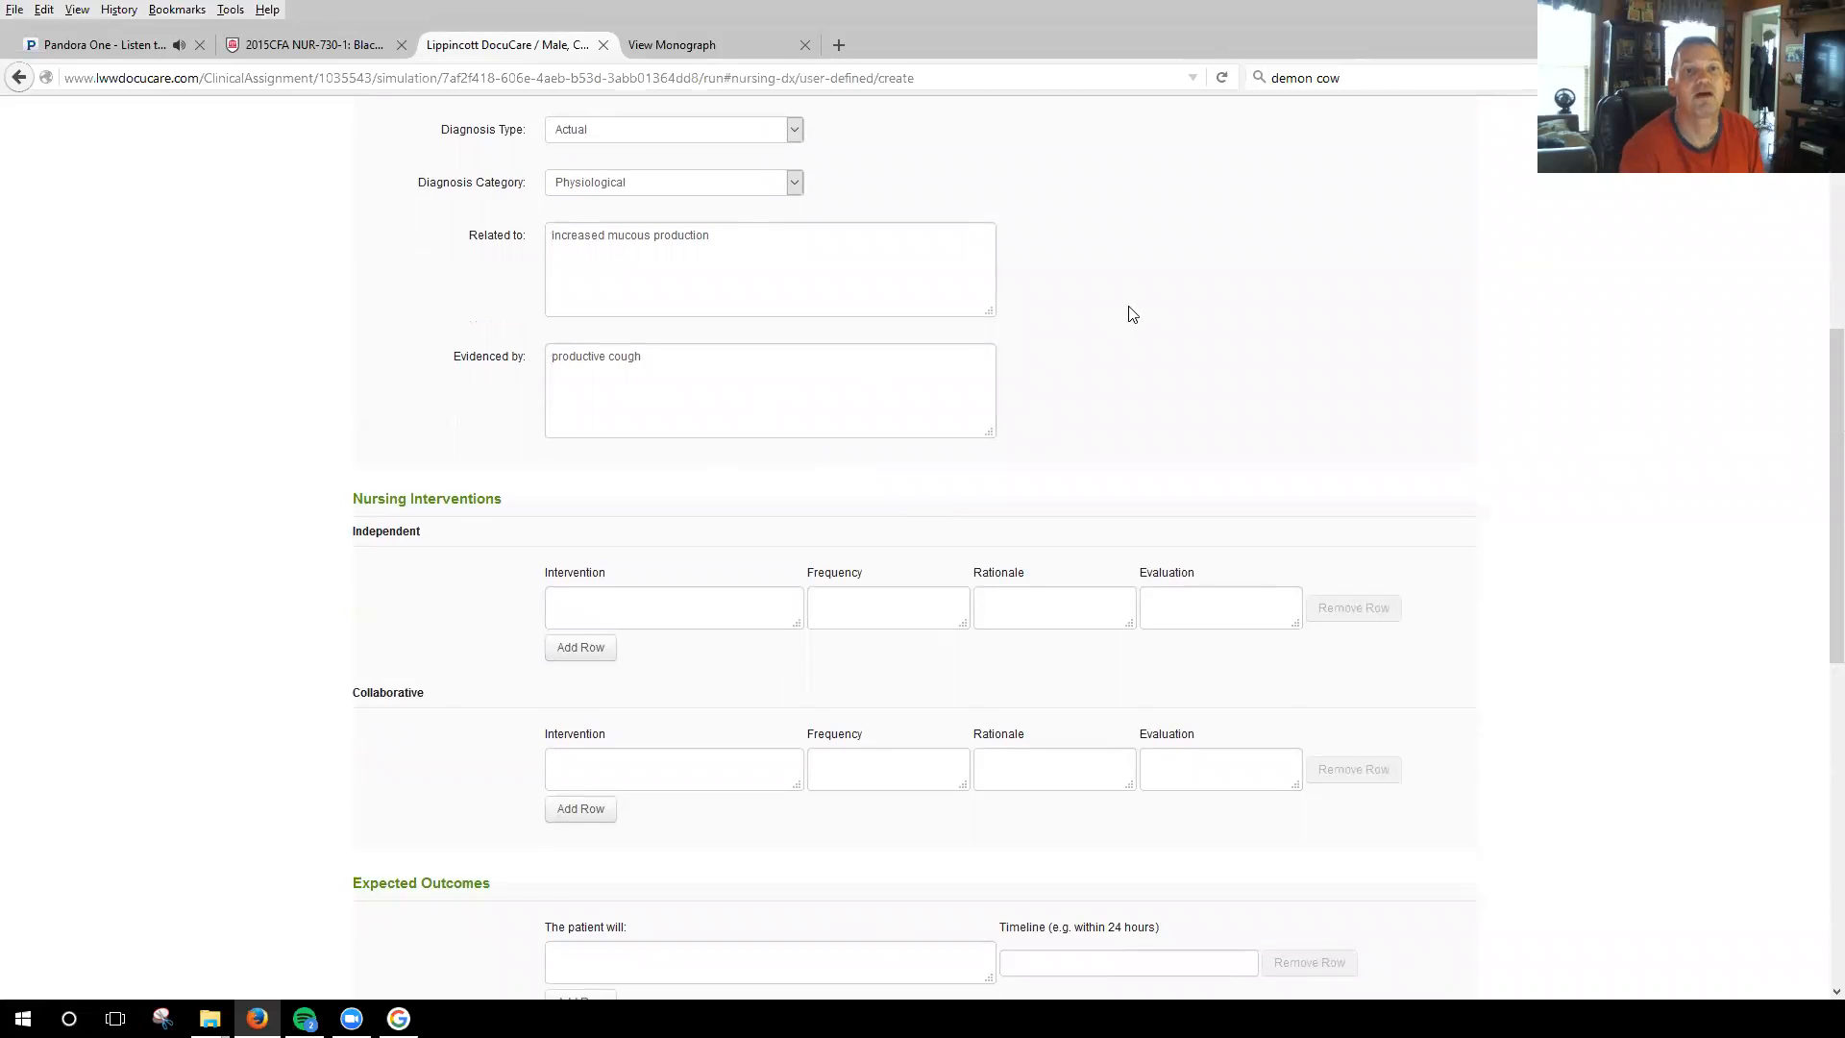
scroll(1105, 404, up, 5)
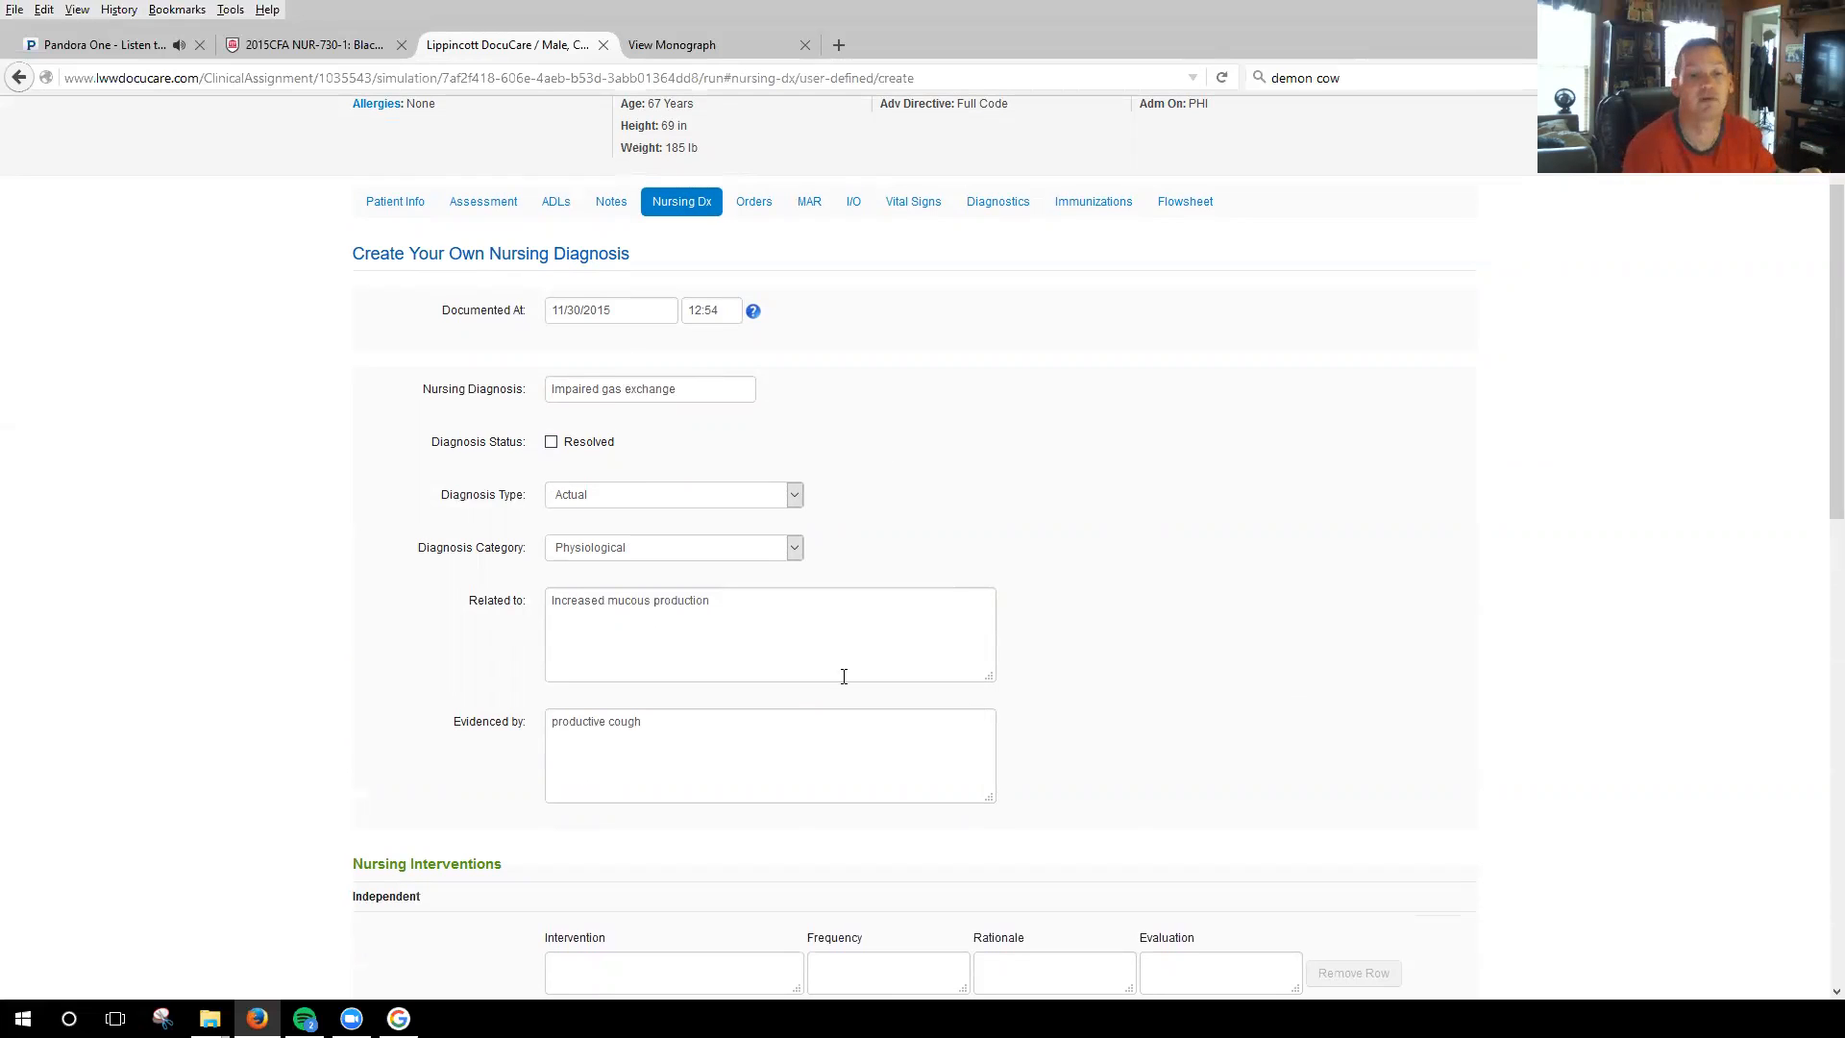
scroll(1165, 585, down, 3)
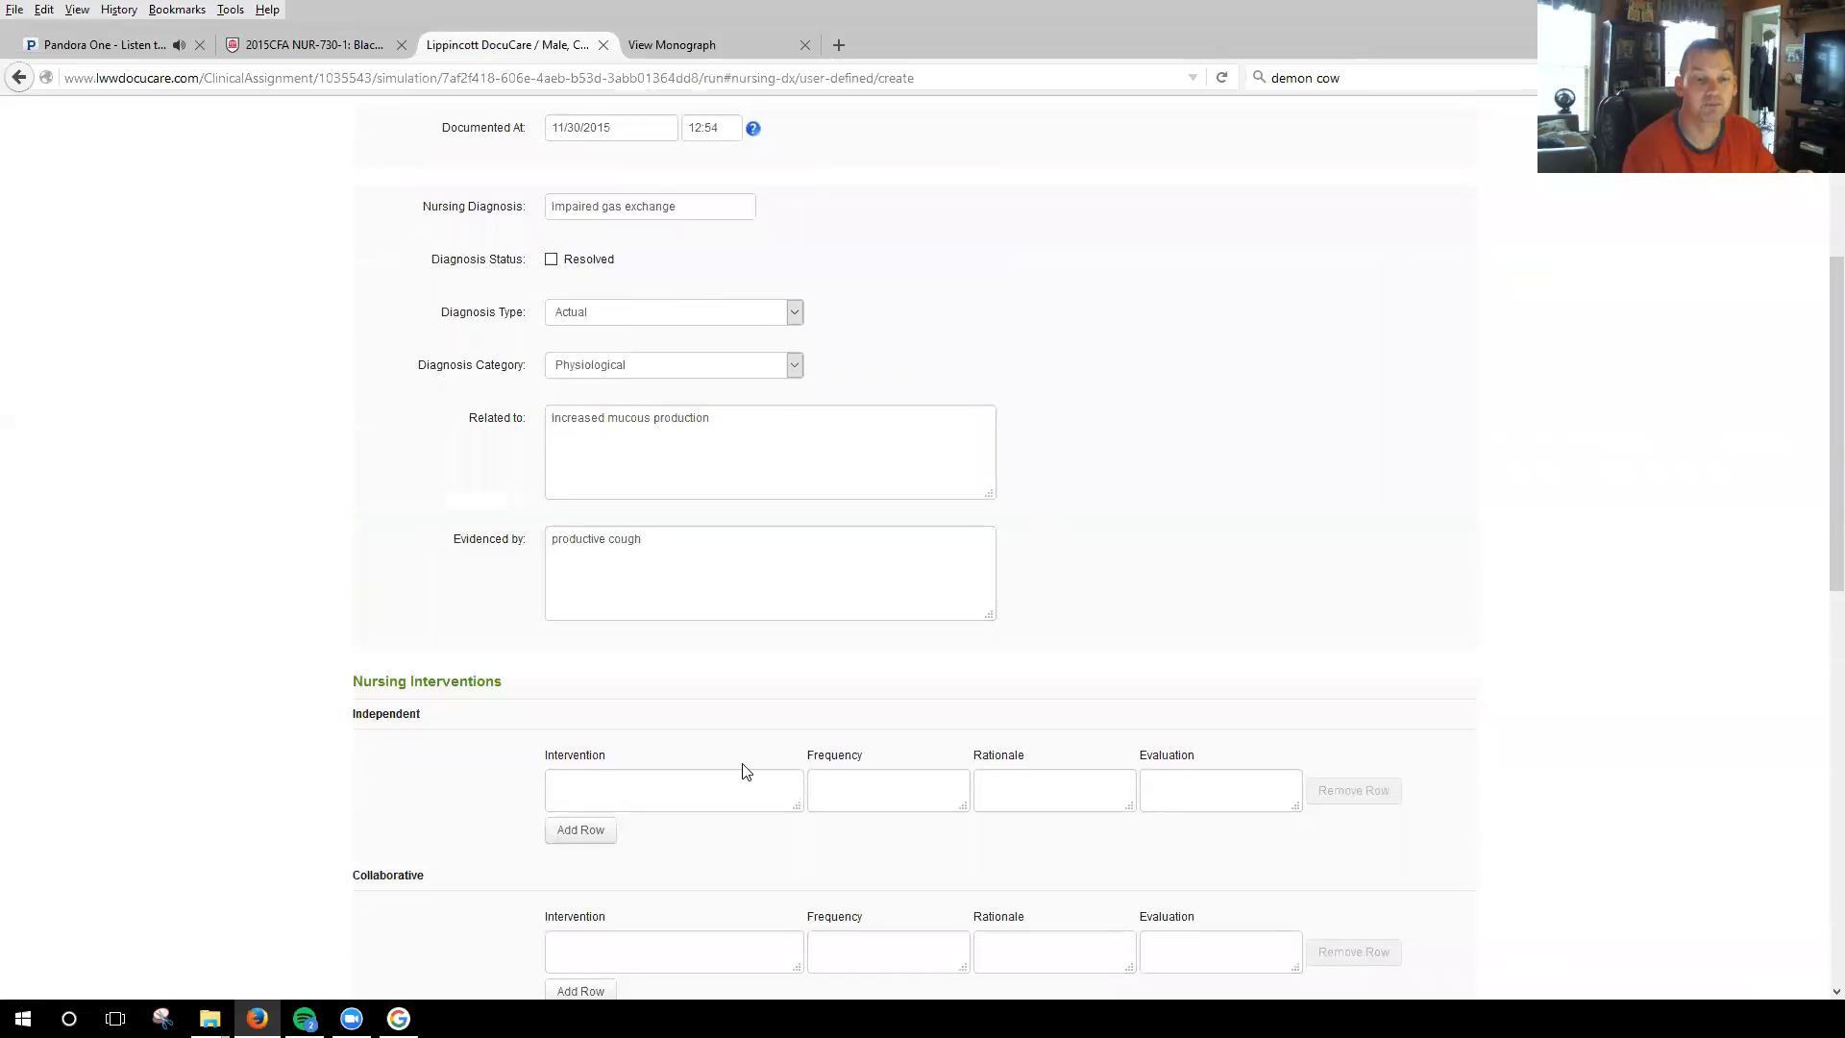
scroll(746, 766, down, 3)
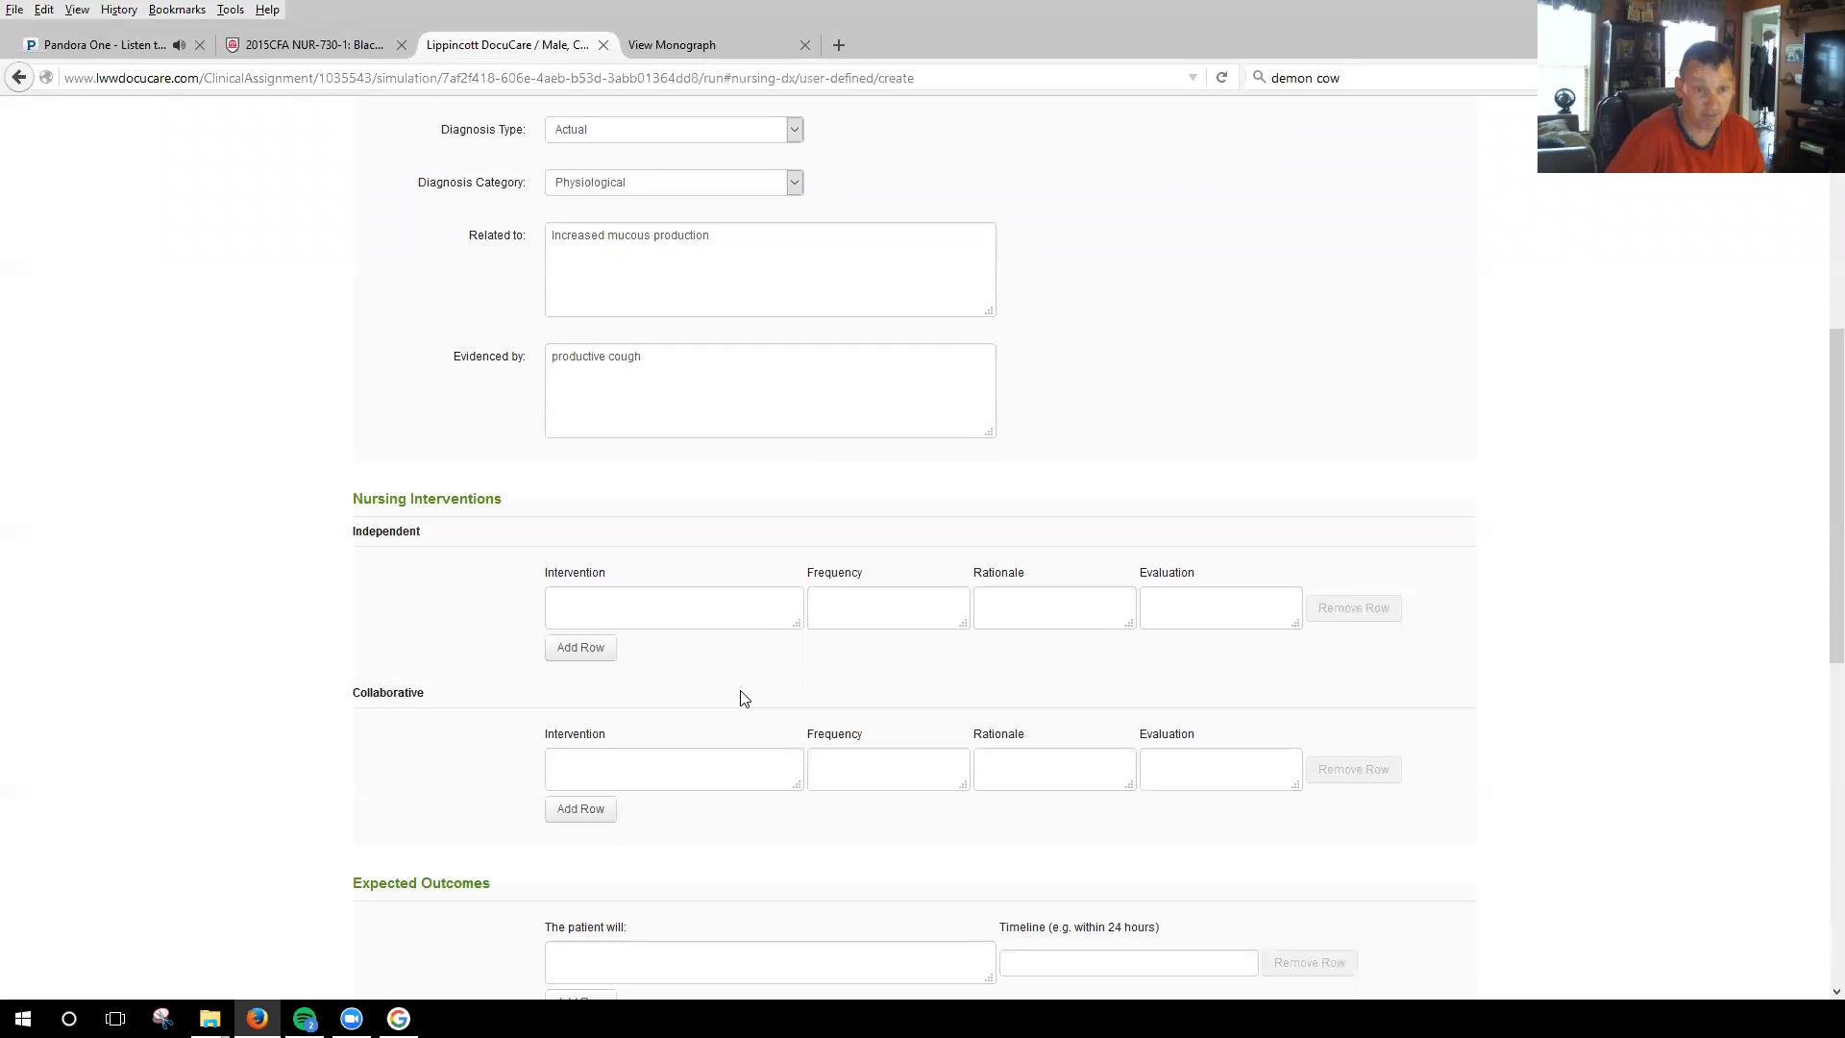
click(702, 607)
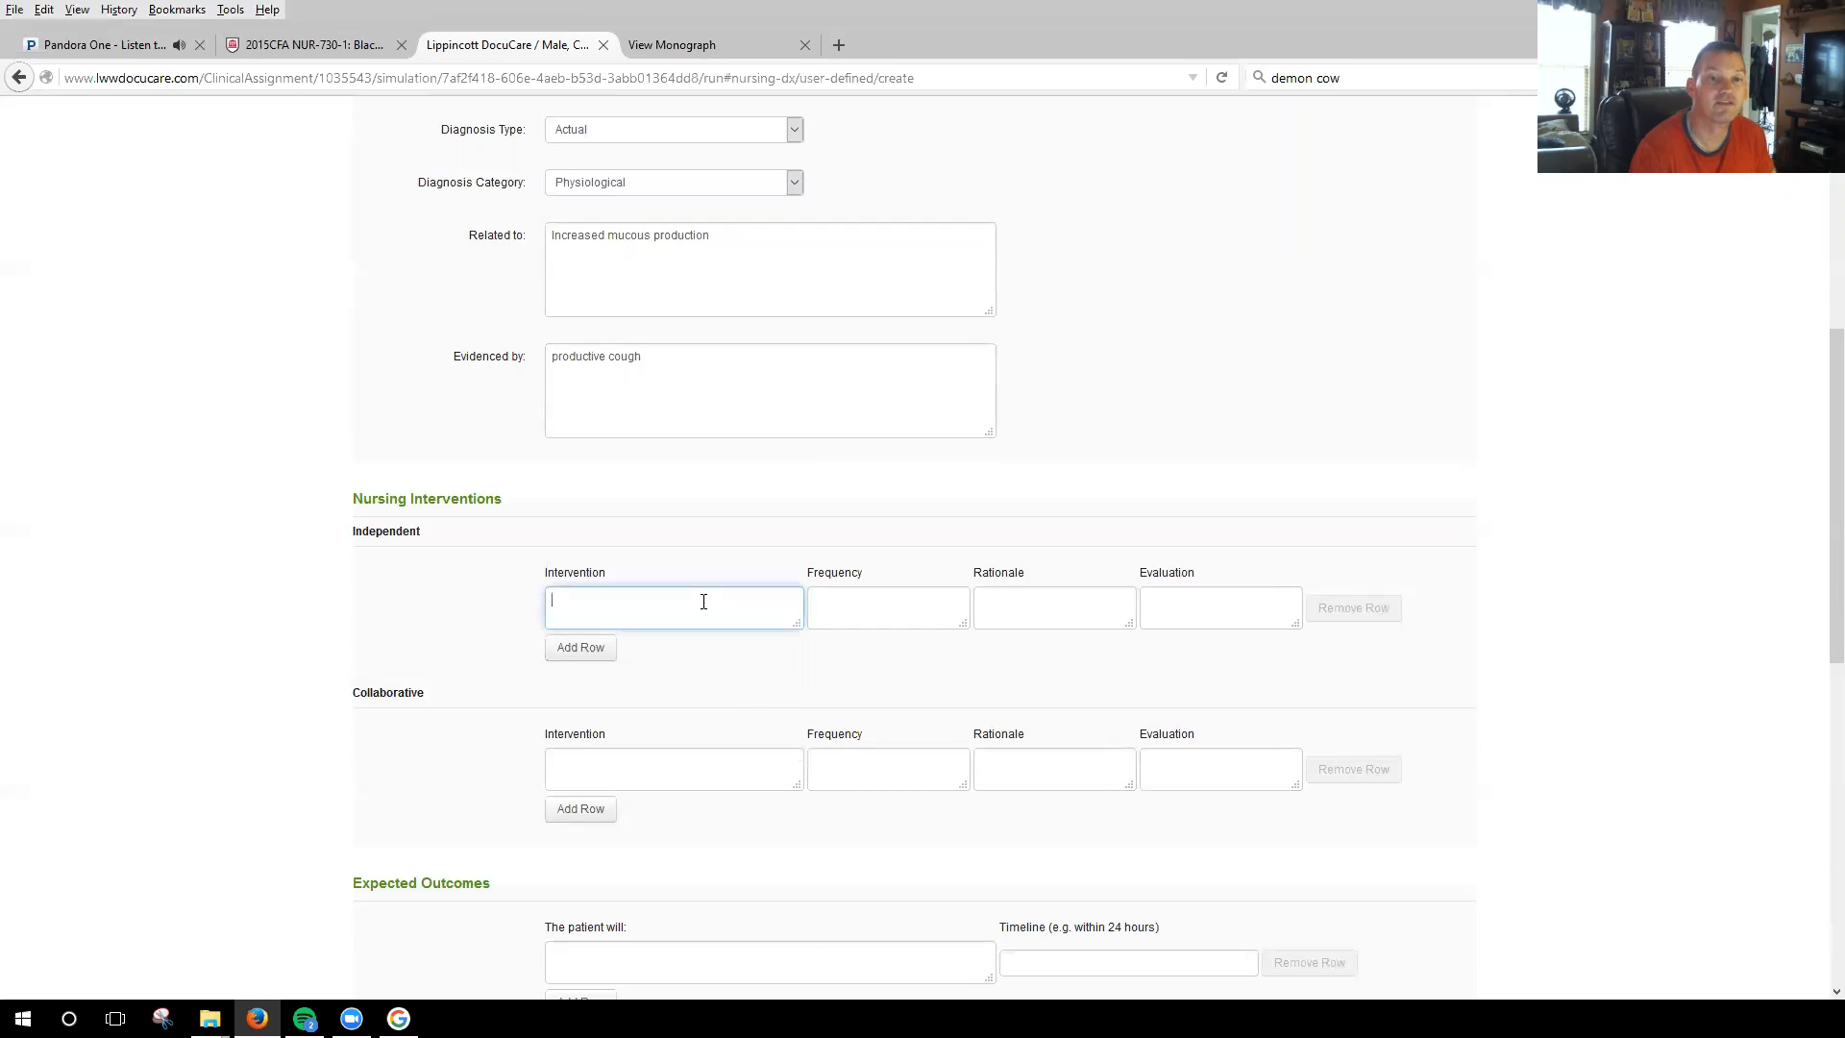
click(709, 45)
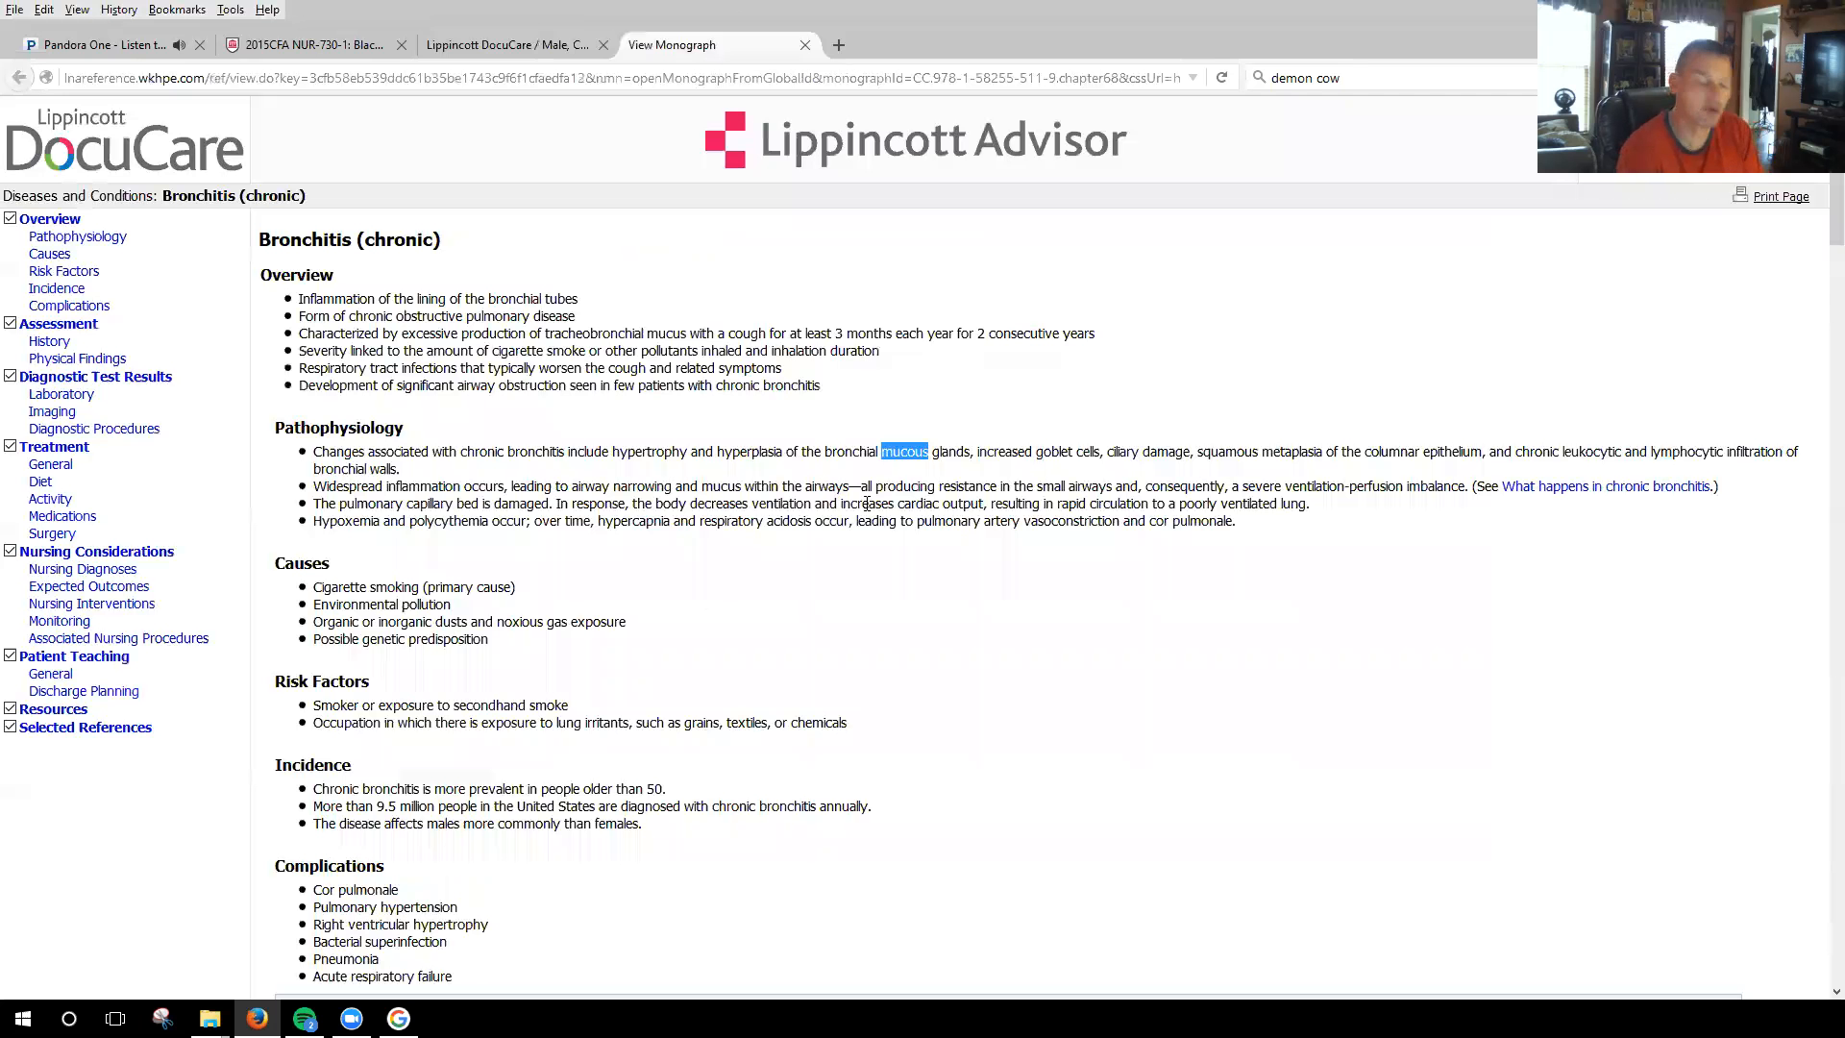
scroll(959, 607, down, 10)
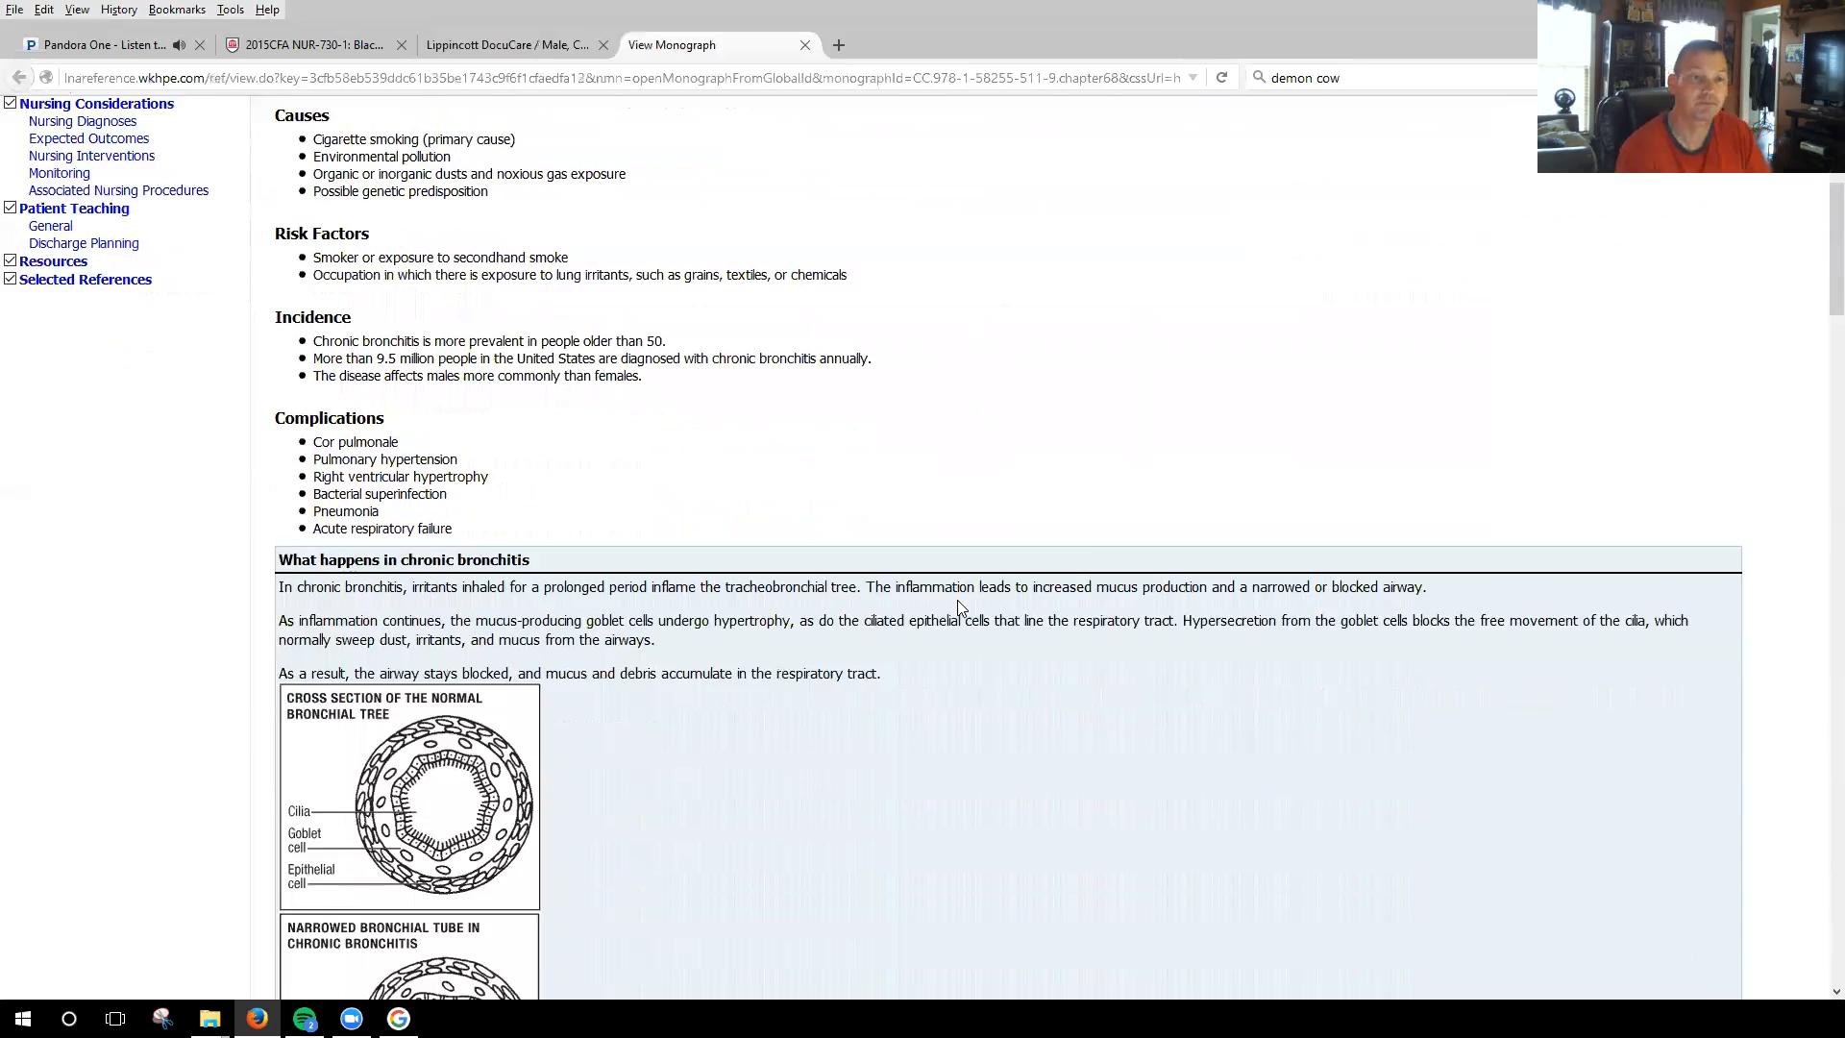
scroll(959, 607, down, 10)
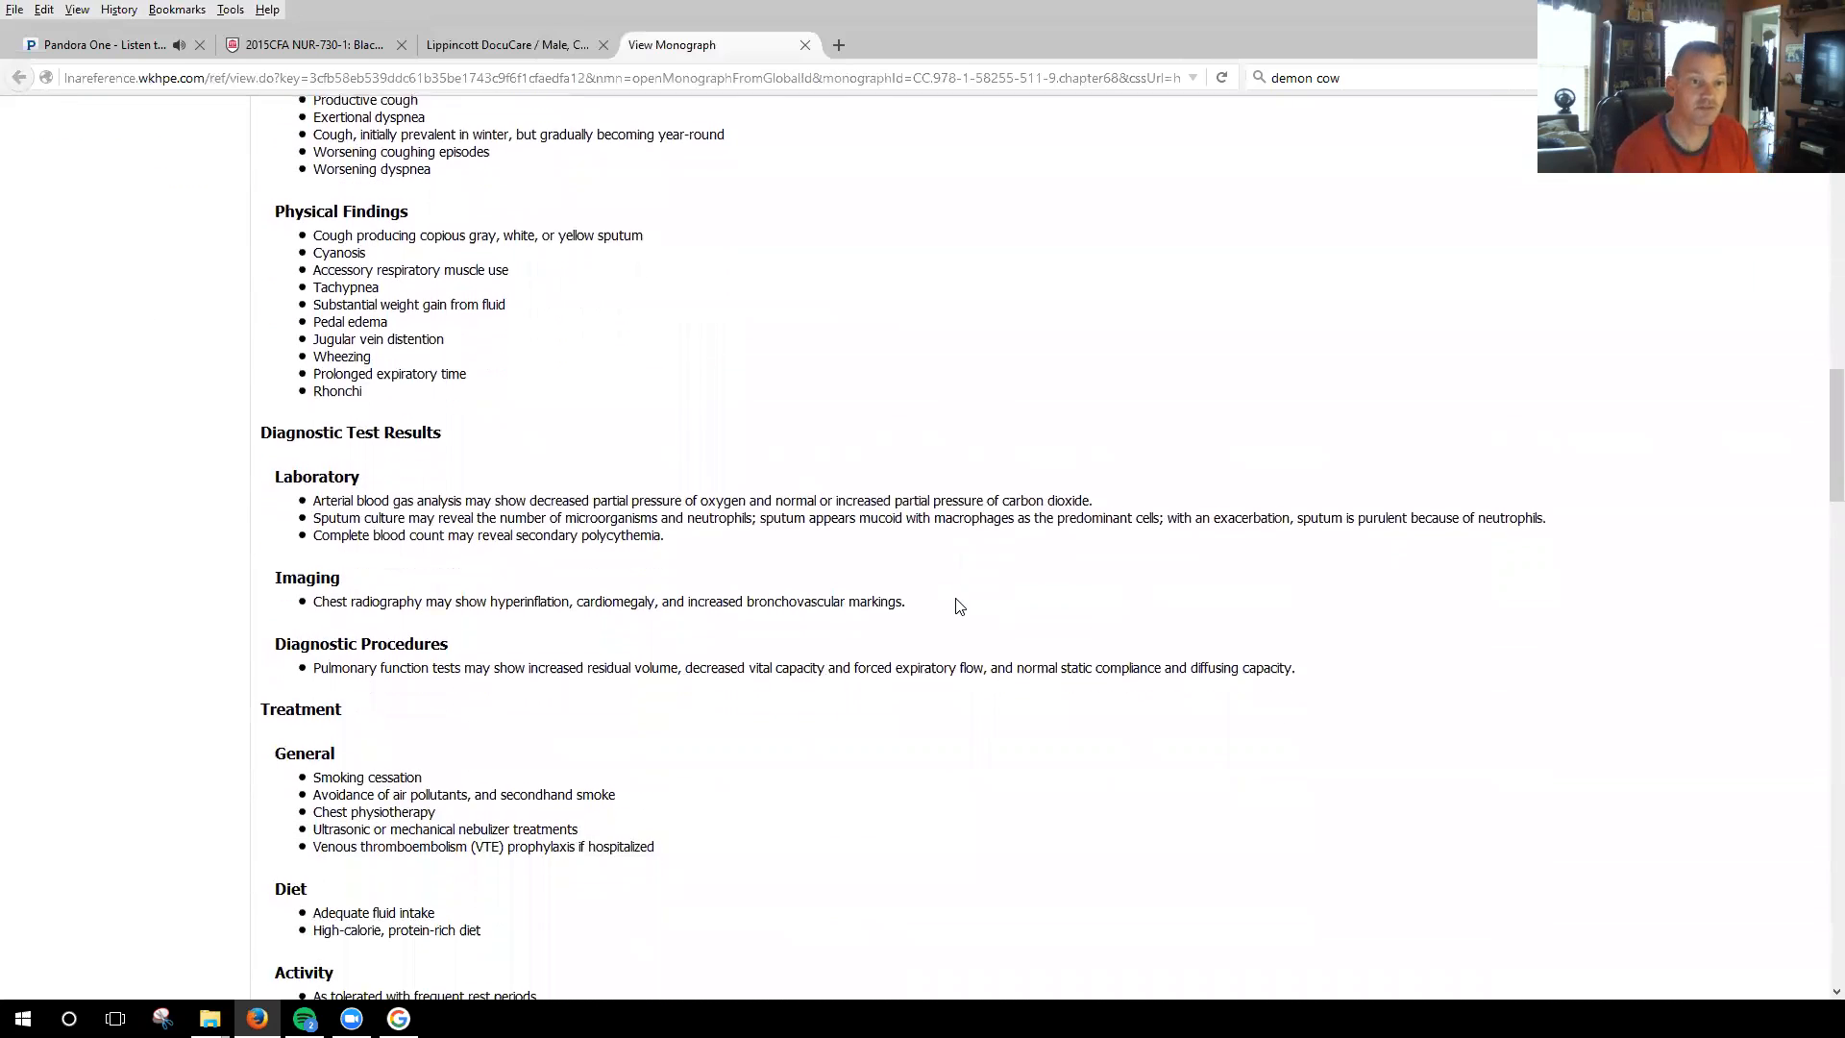
scroll(959, 603, down, 2)
scroll(923, 536, down, 2)
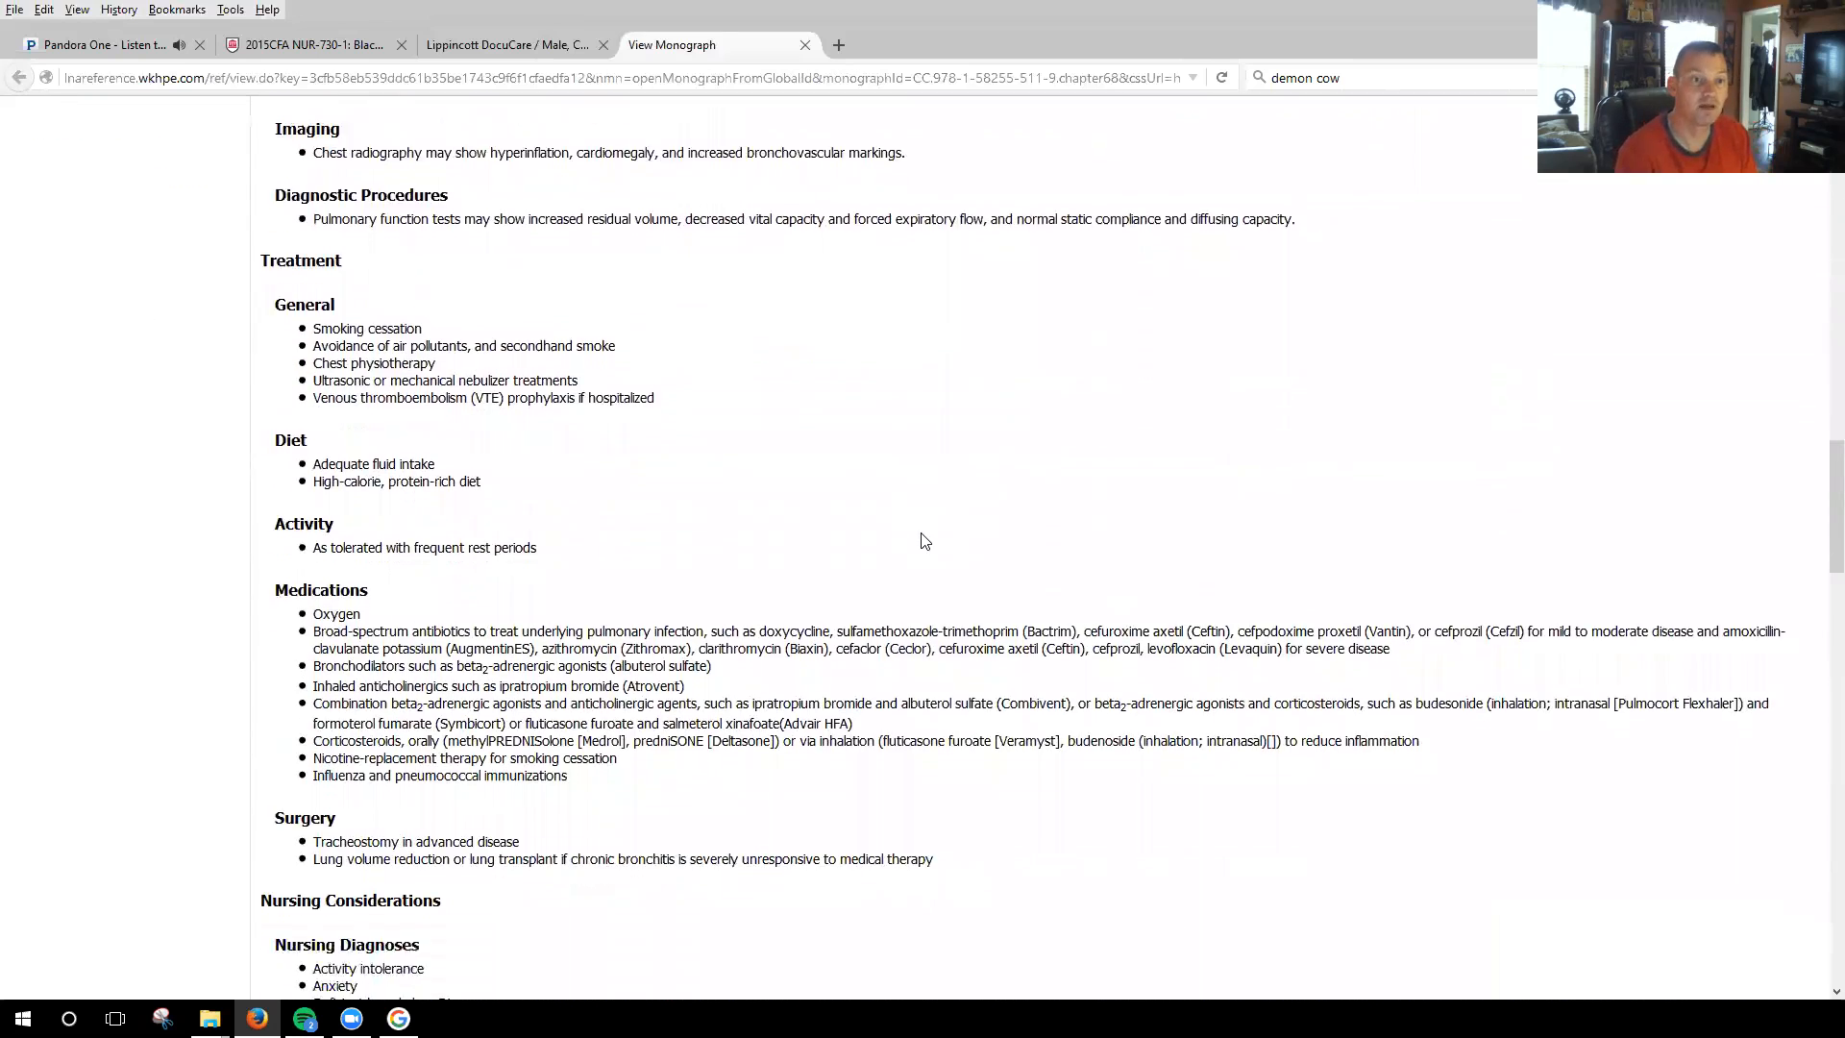
scroll(922, 535, up, 2)
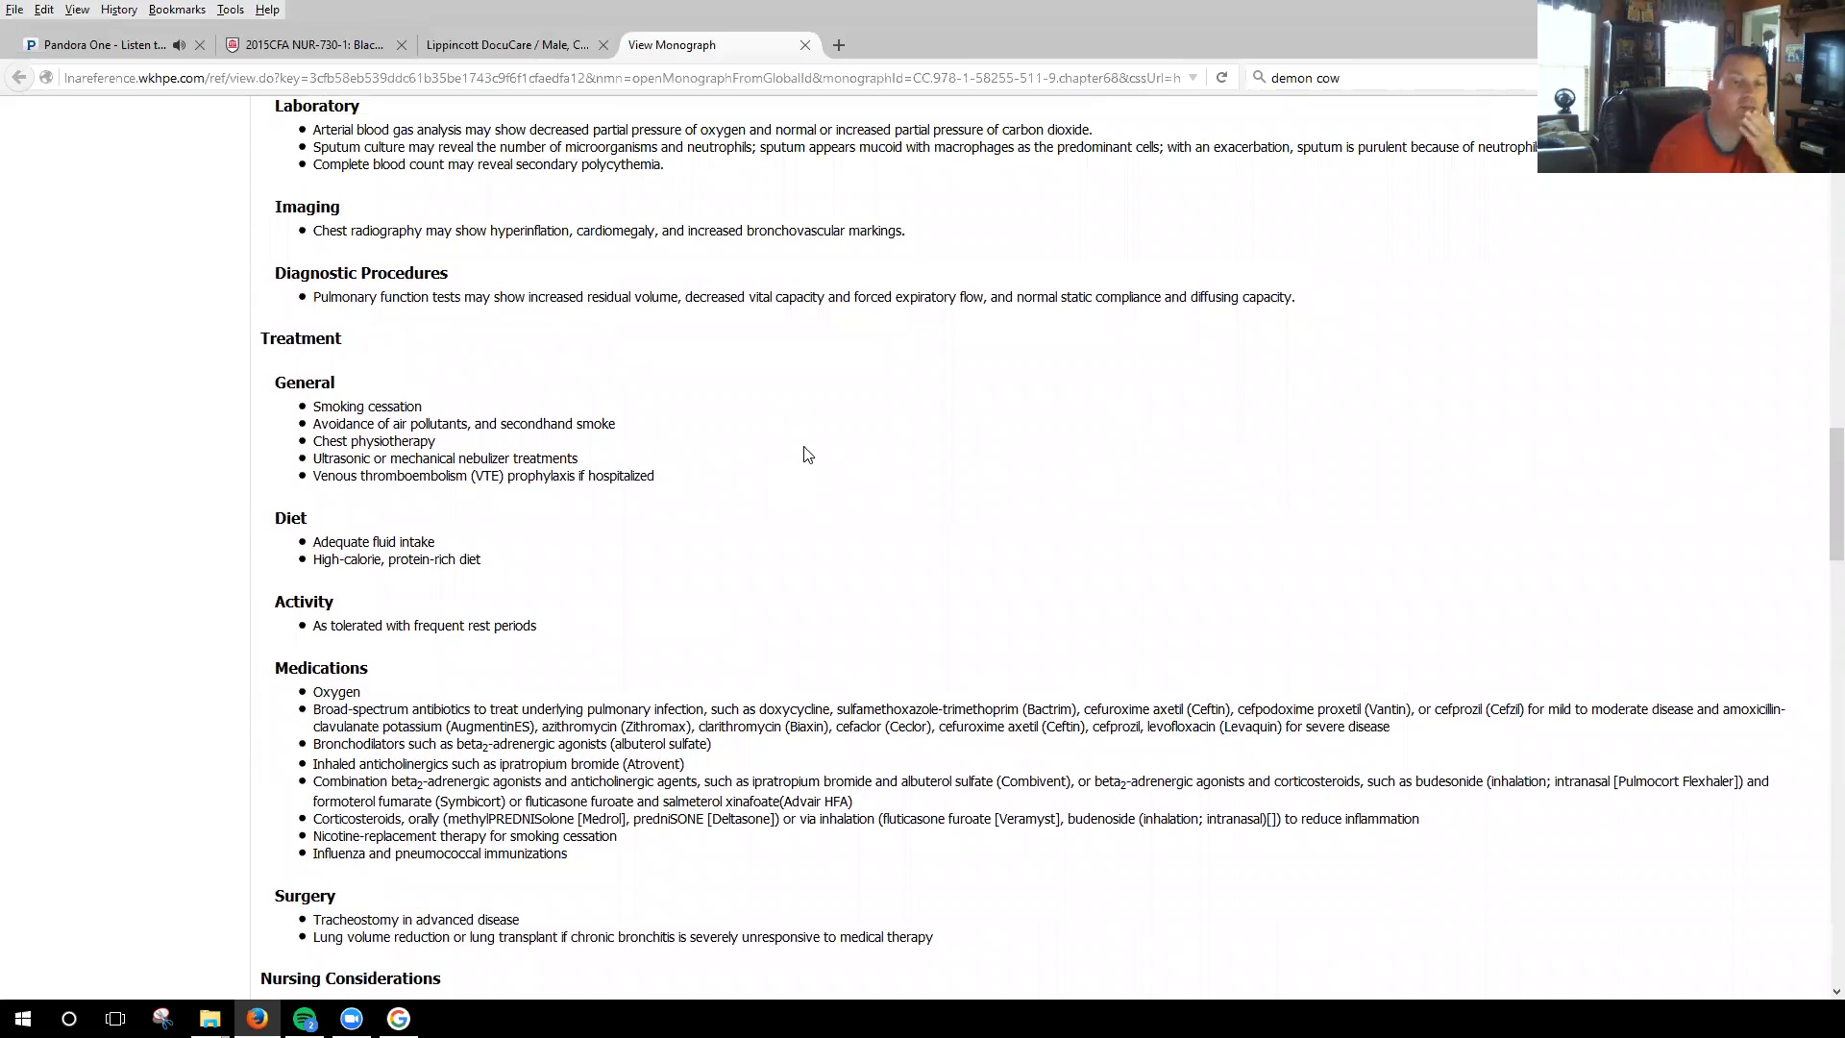
Return to the care plan and enter the independent intervention "Assess if patient is wanting information about smoking cessation." with the frequency "During my shift".
click(562, 44)
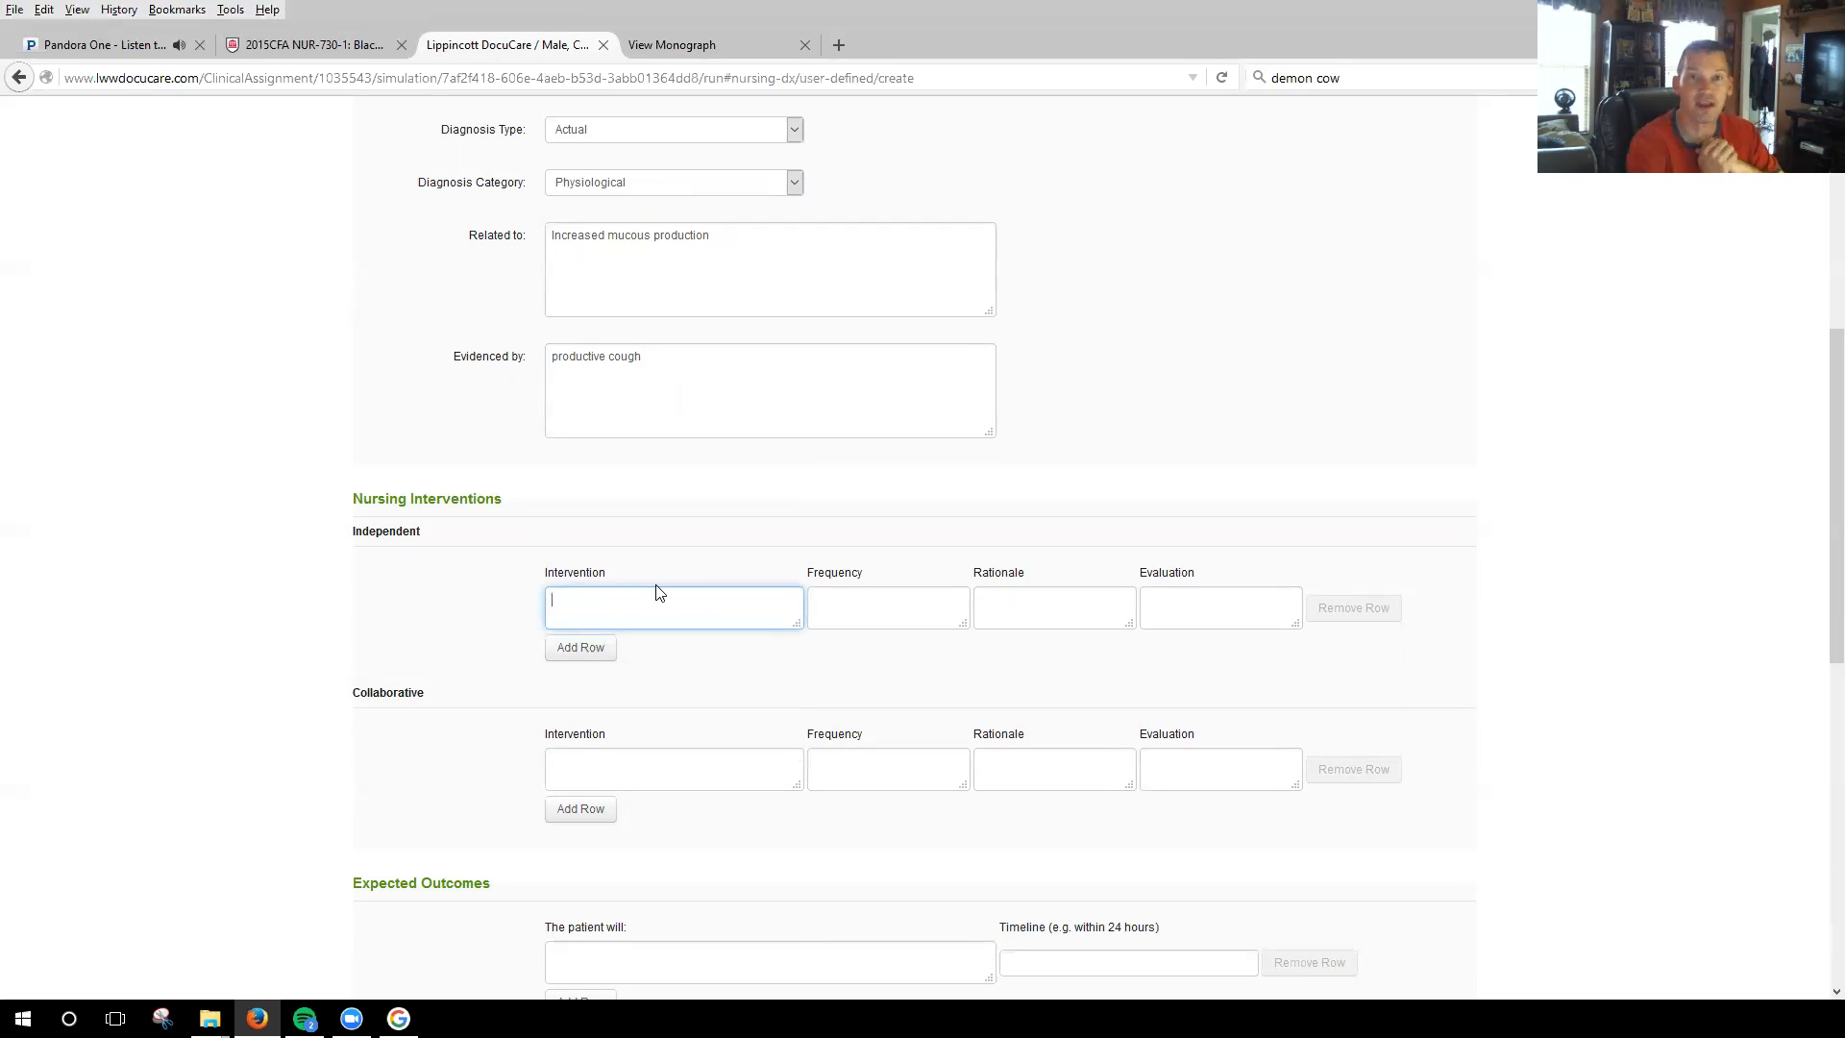
text(Teach pa)
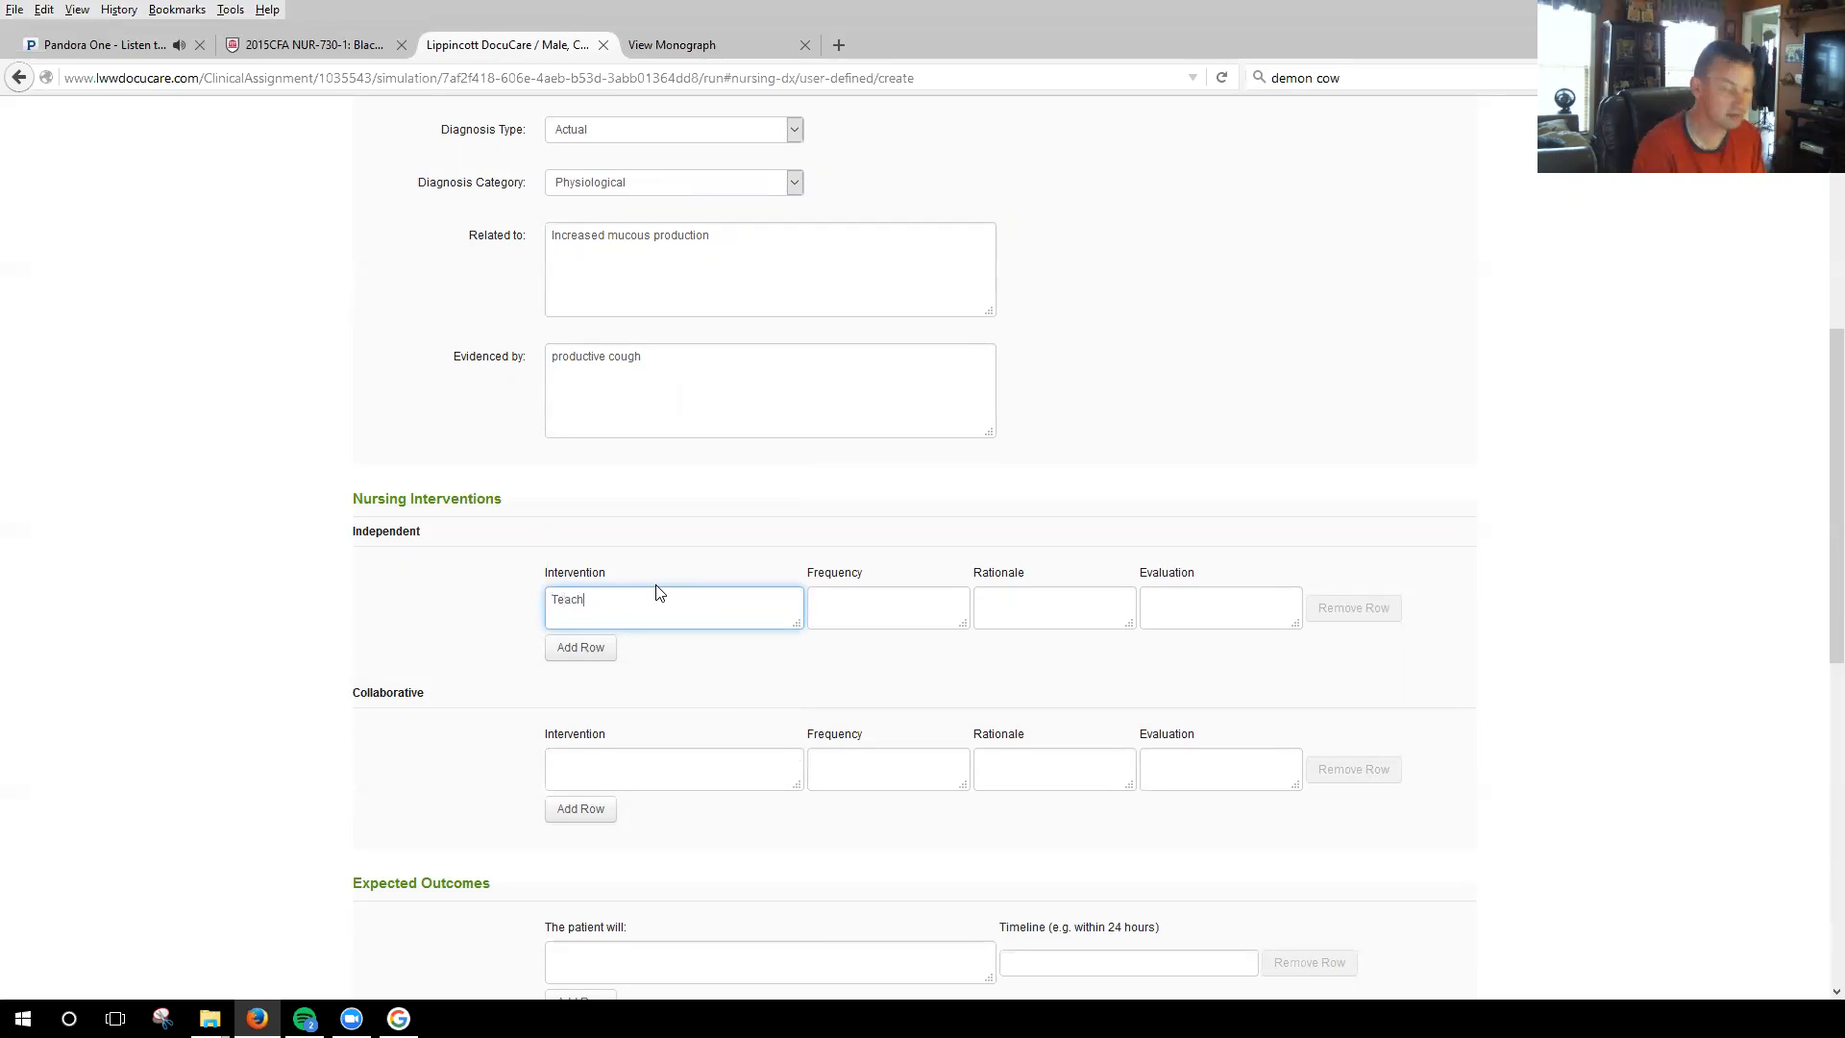
key(BackSpace)
key(BackSpace)
key(BackSpace)
key(BackSpace)
key(BackSpace)
key(BackSpace)
key(BackSpace)
key(BackSpace)
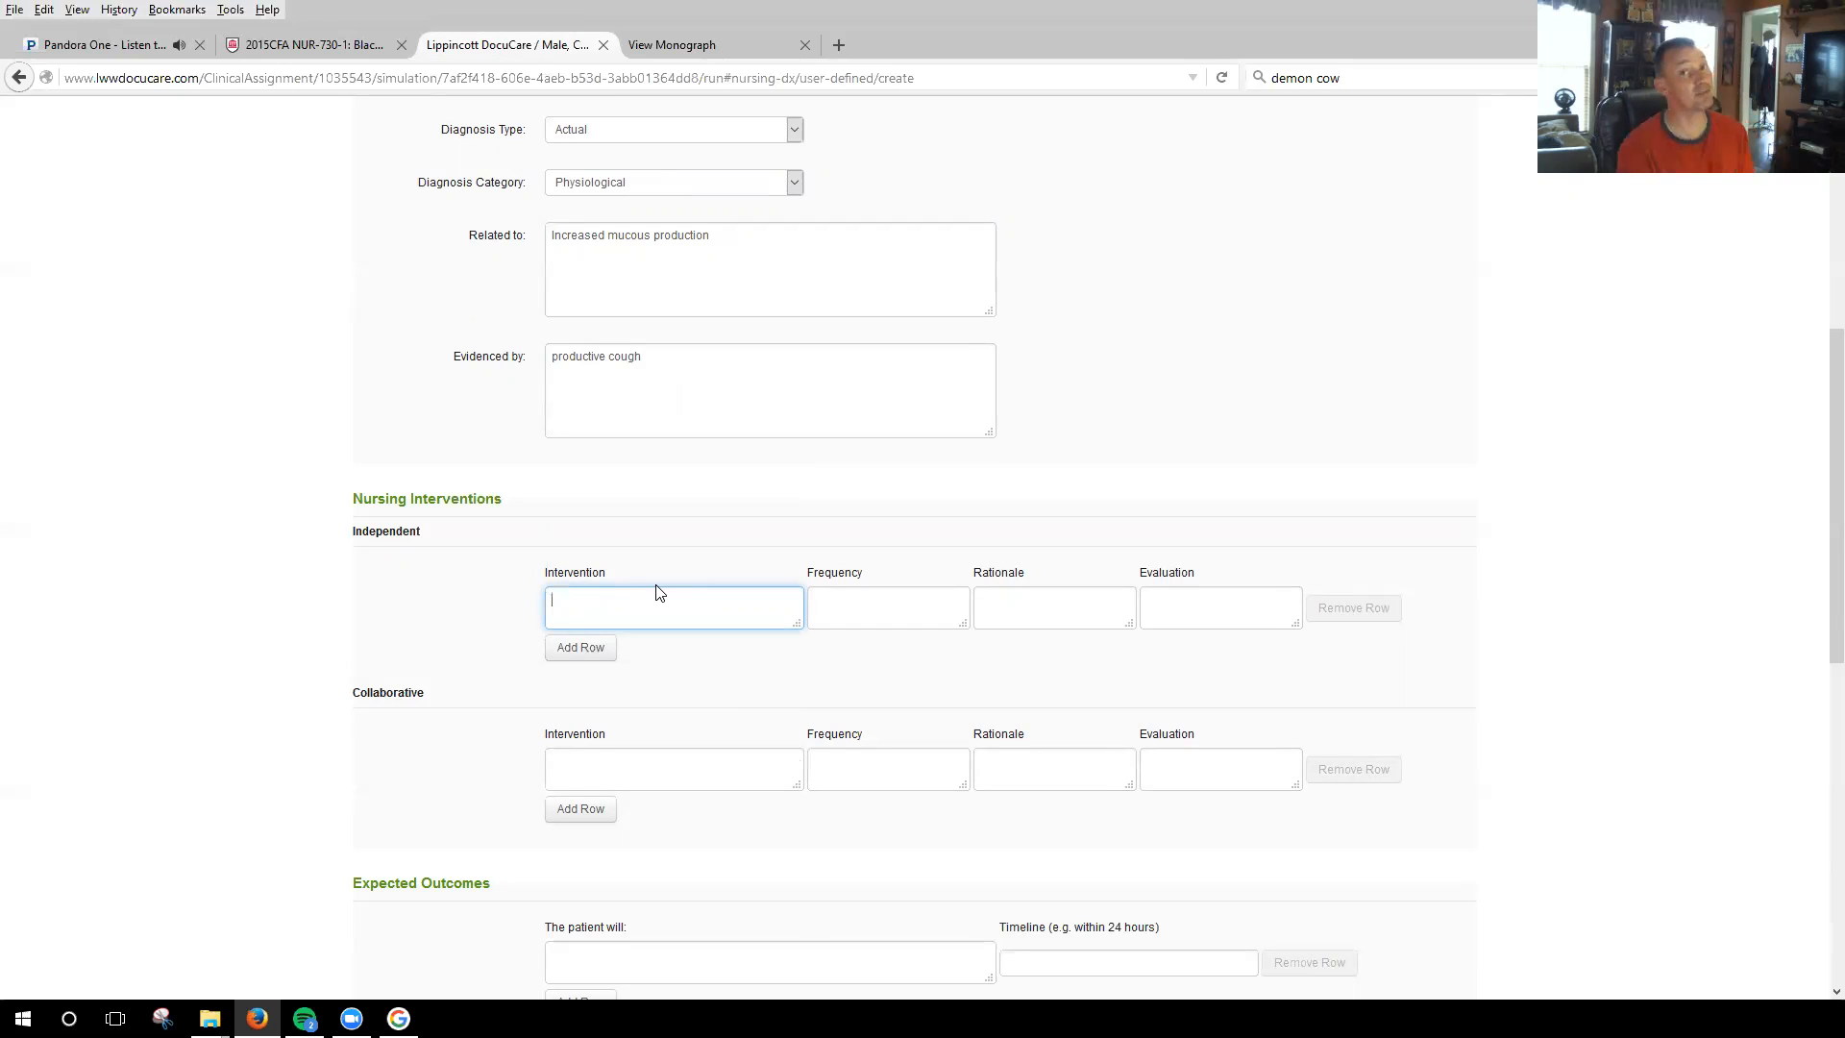
text(Assess if patient is )
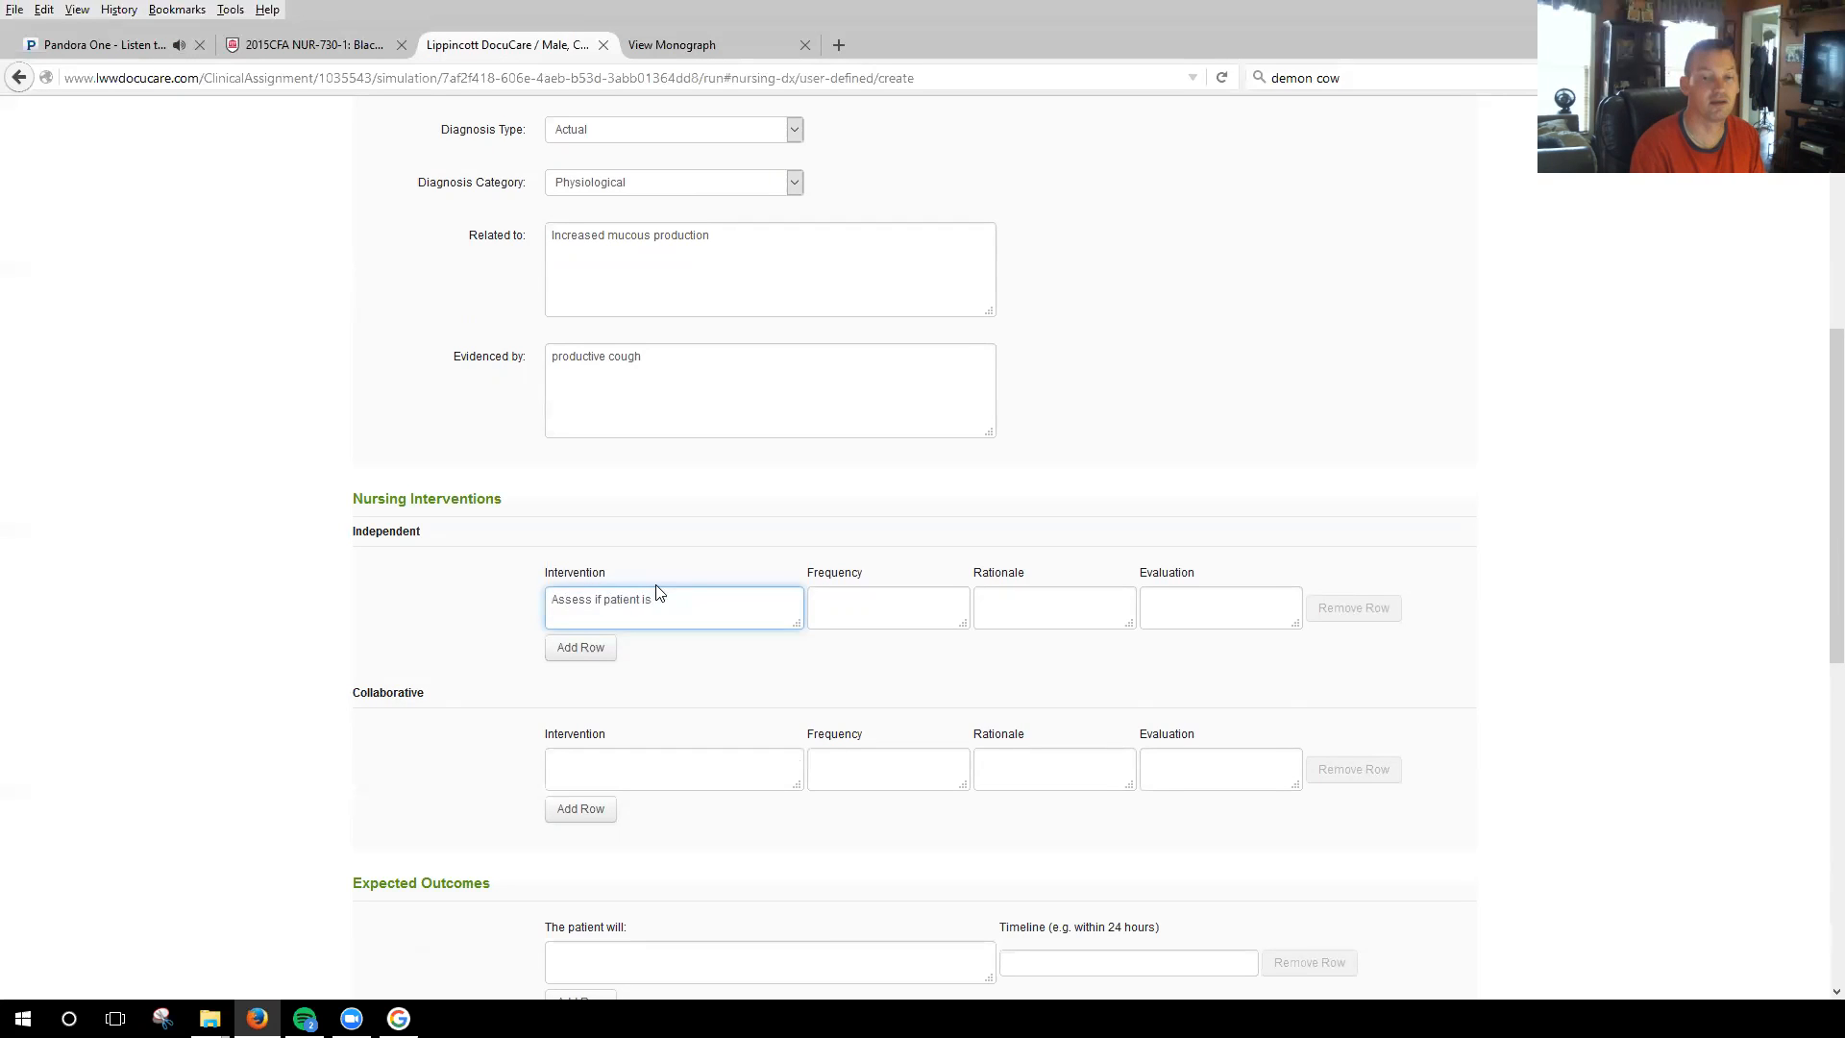
text(wanting information about smoking)
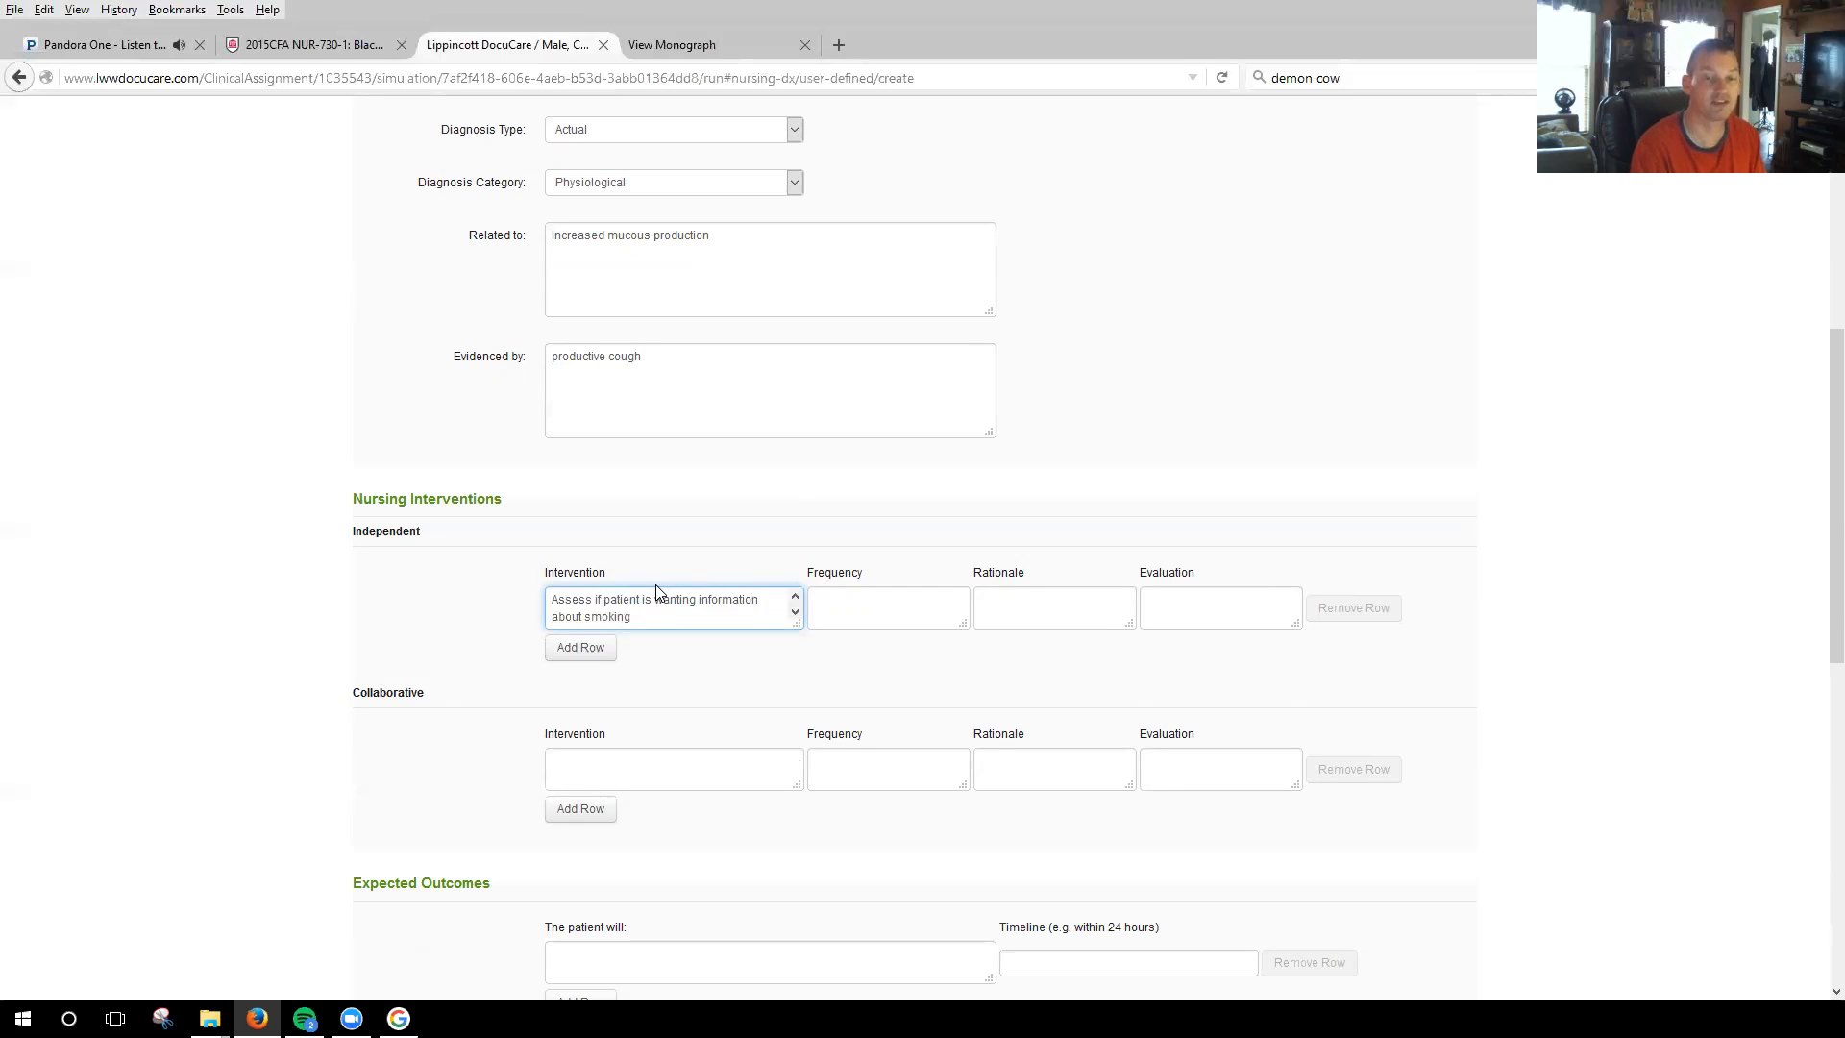
text( cessation.)
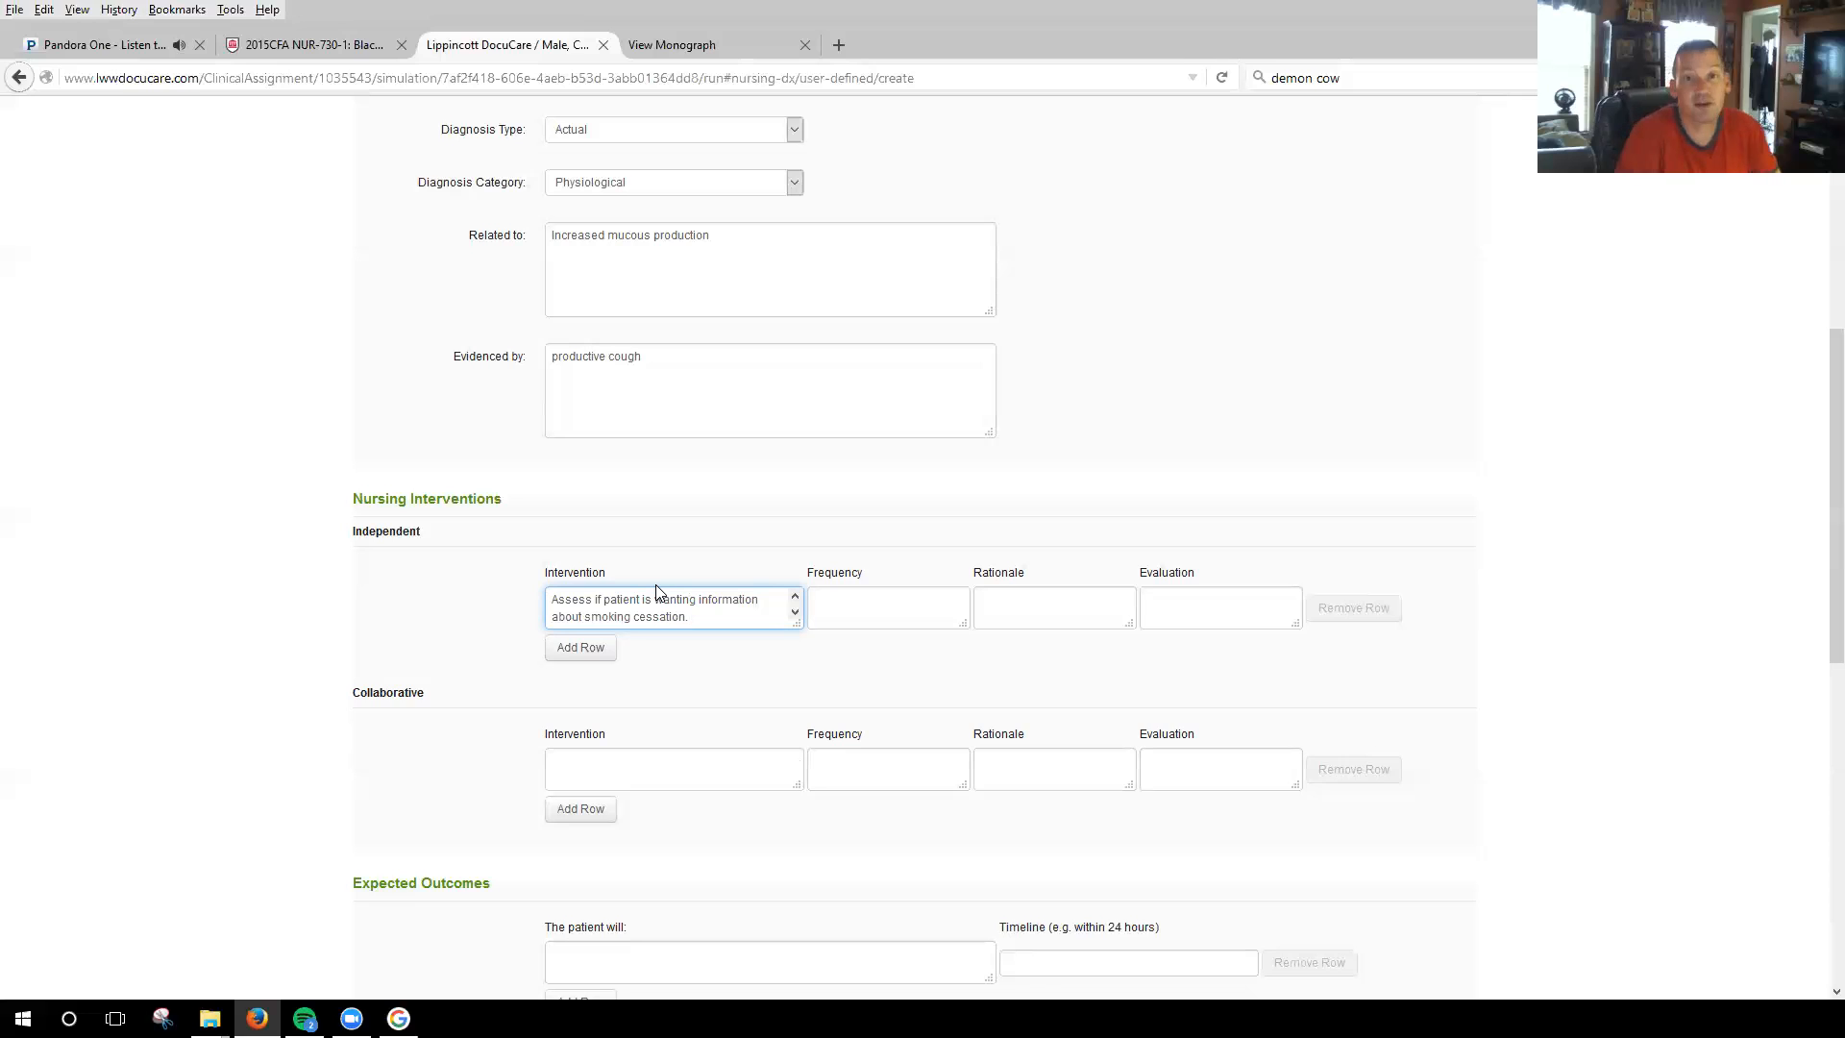
click(862, 605)
text(During my shift)
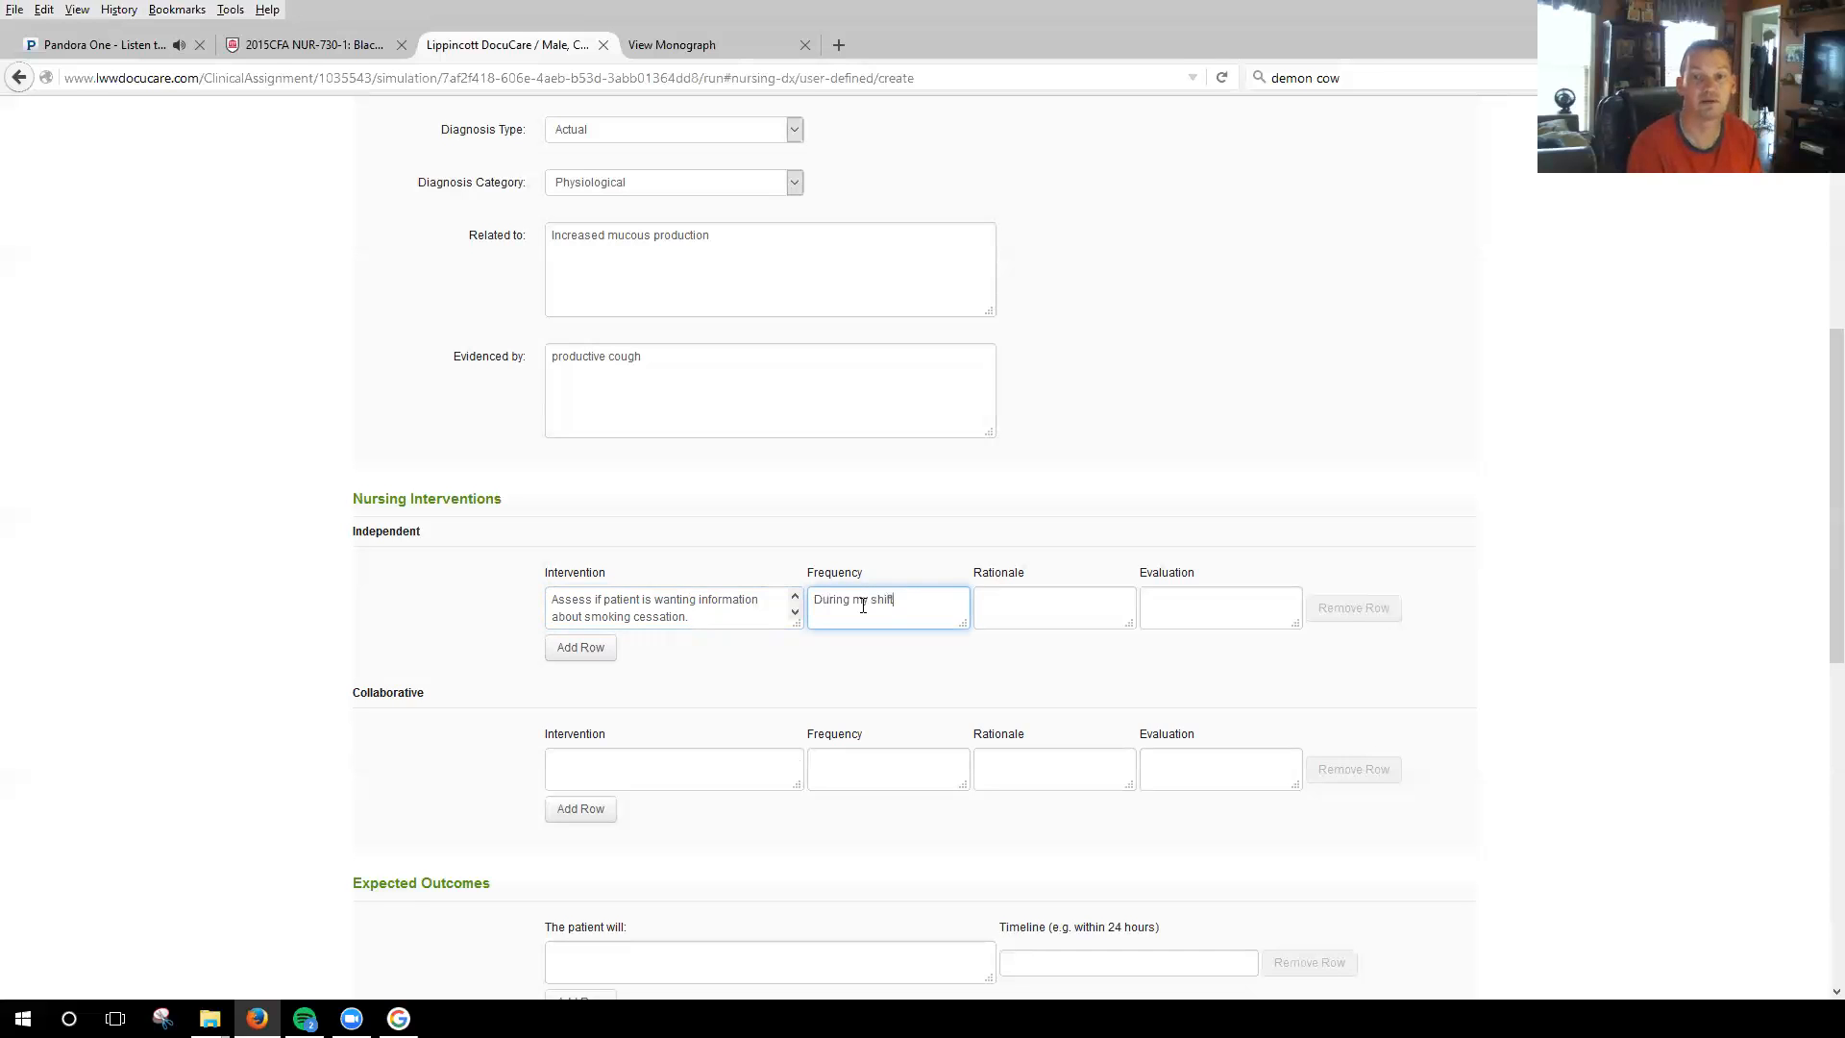
Enter "Quitting smoking reduces irritation blah, blah, blah.." as the rationale for the independent smoking cessation intervention.
click(1004, 598)
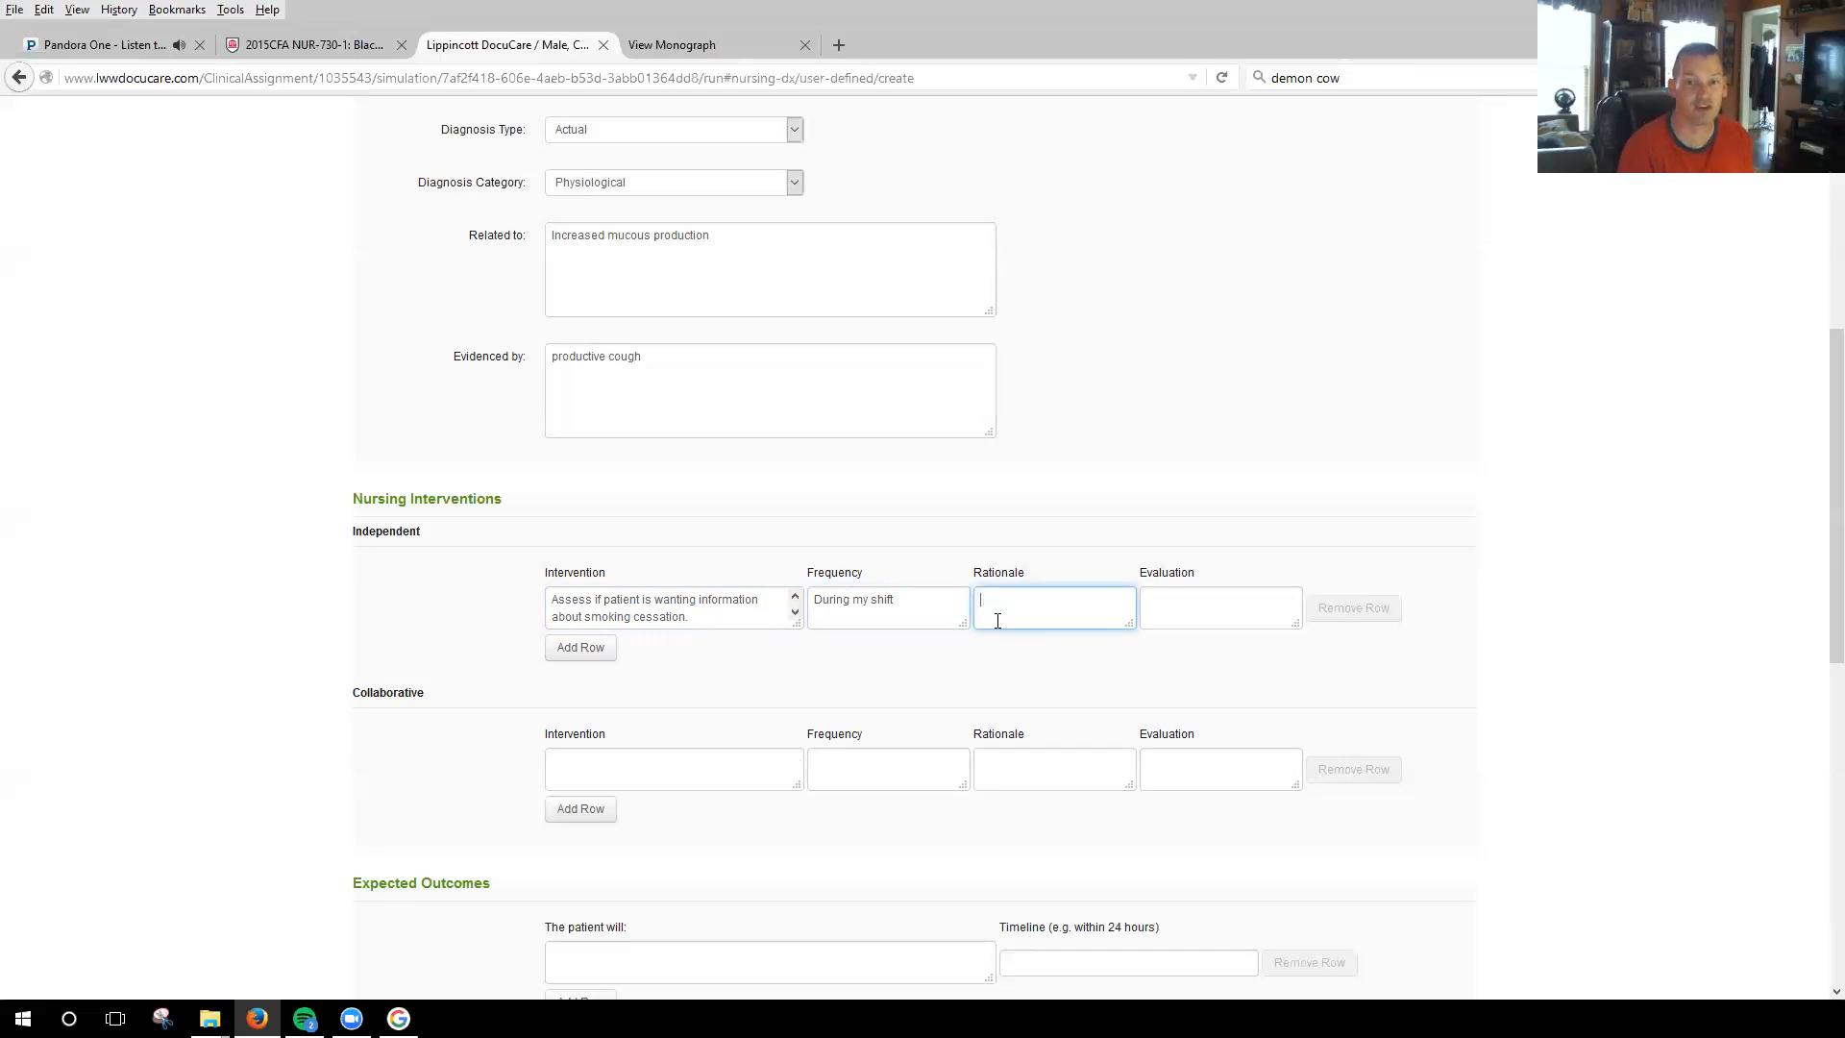
text(Q)
key(BackSpace)
text(Quitting smonking)
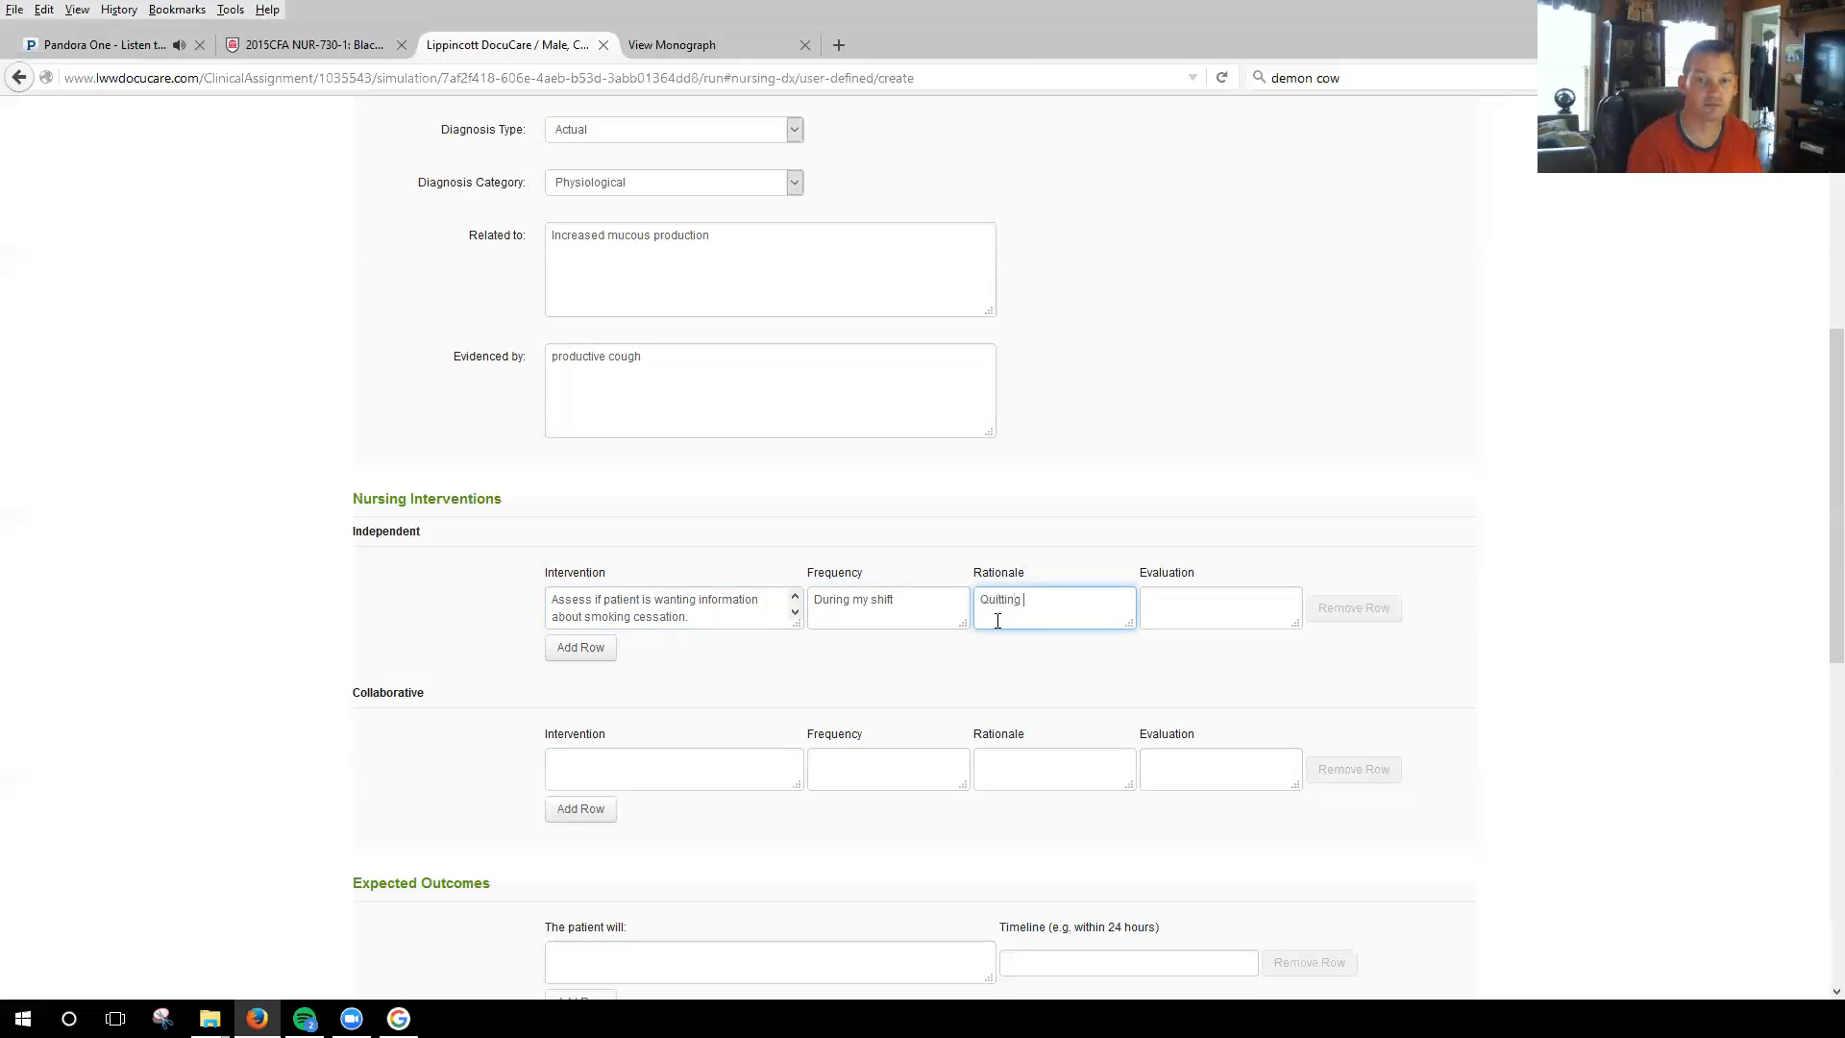
key(BackSpace)
key(BackSpace)
key(BackSpace)
key(BackSpace)
key(BackSpace)
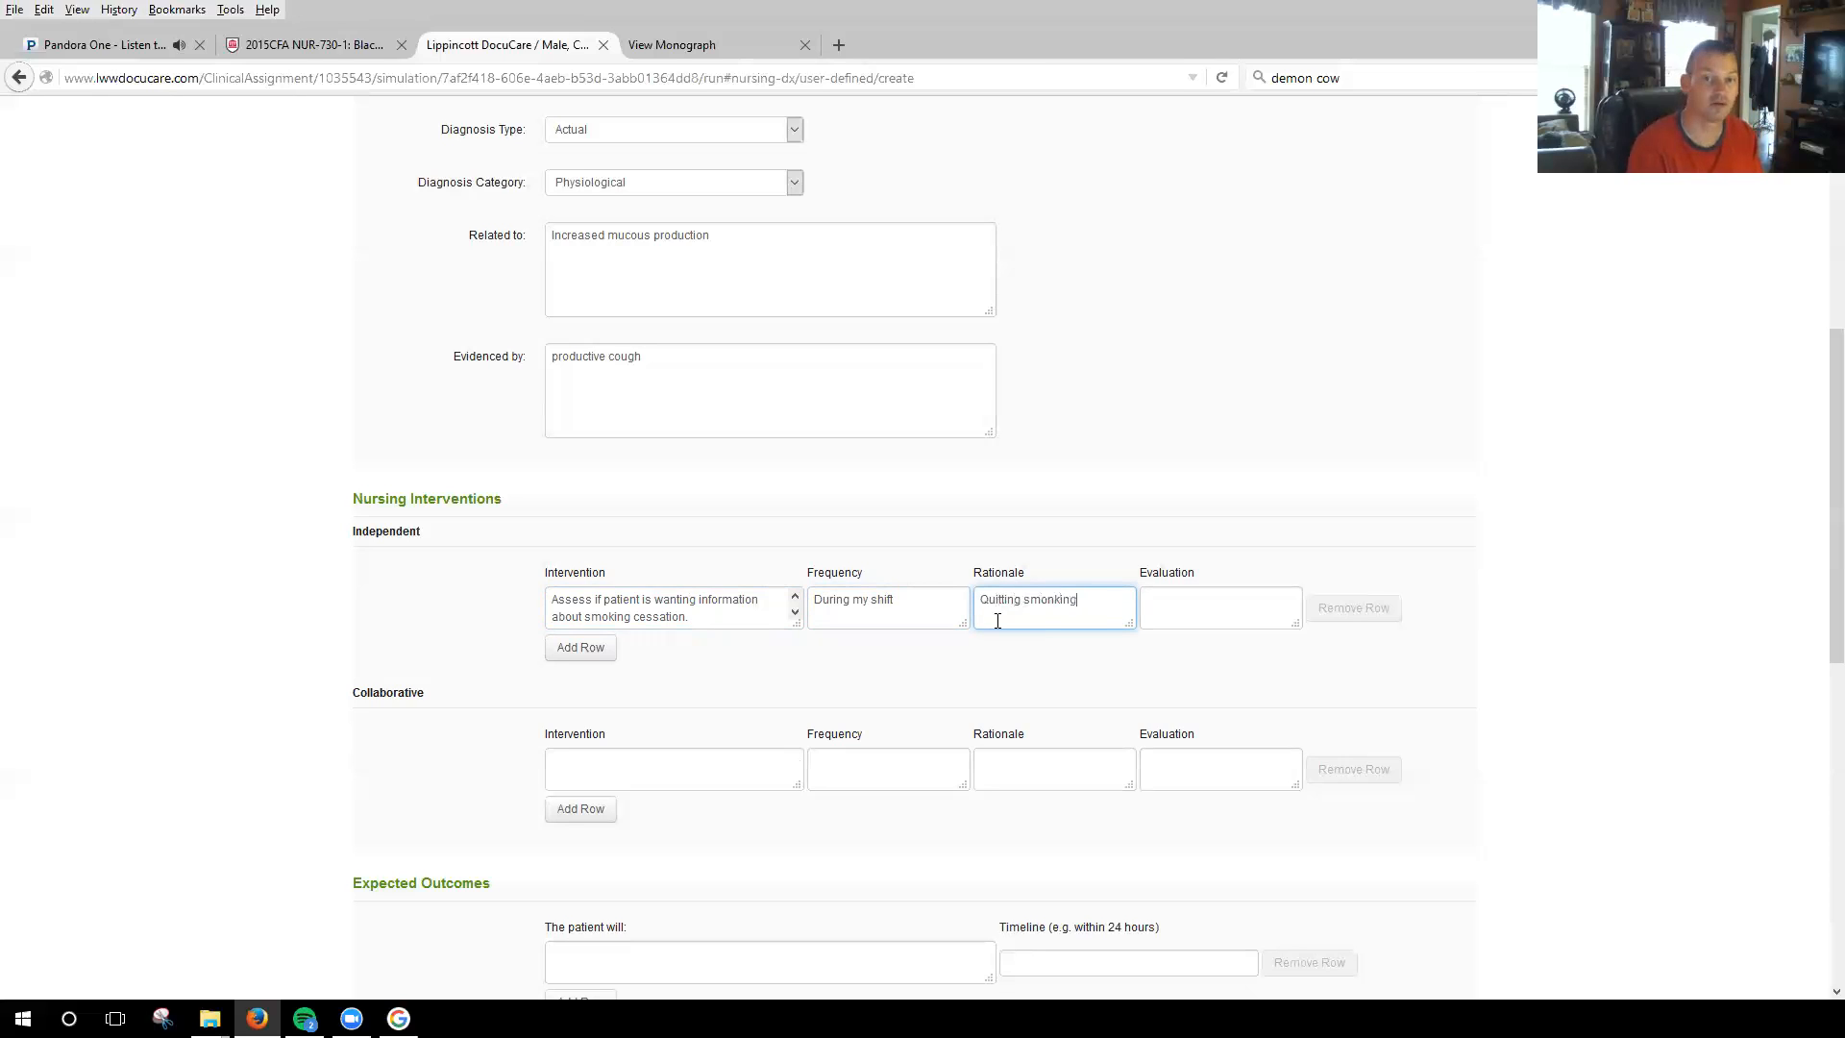
text(knig)
key(BackSpace)
key(BackSpace)
key(BackSpace)
key(BackSpace)
text(ing reduces )
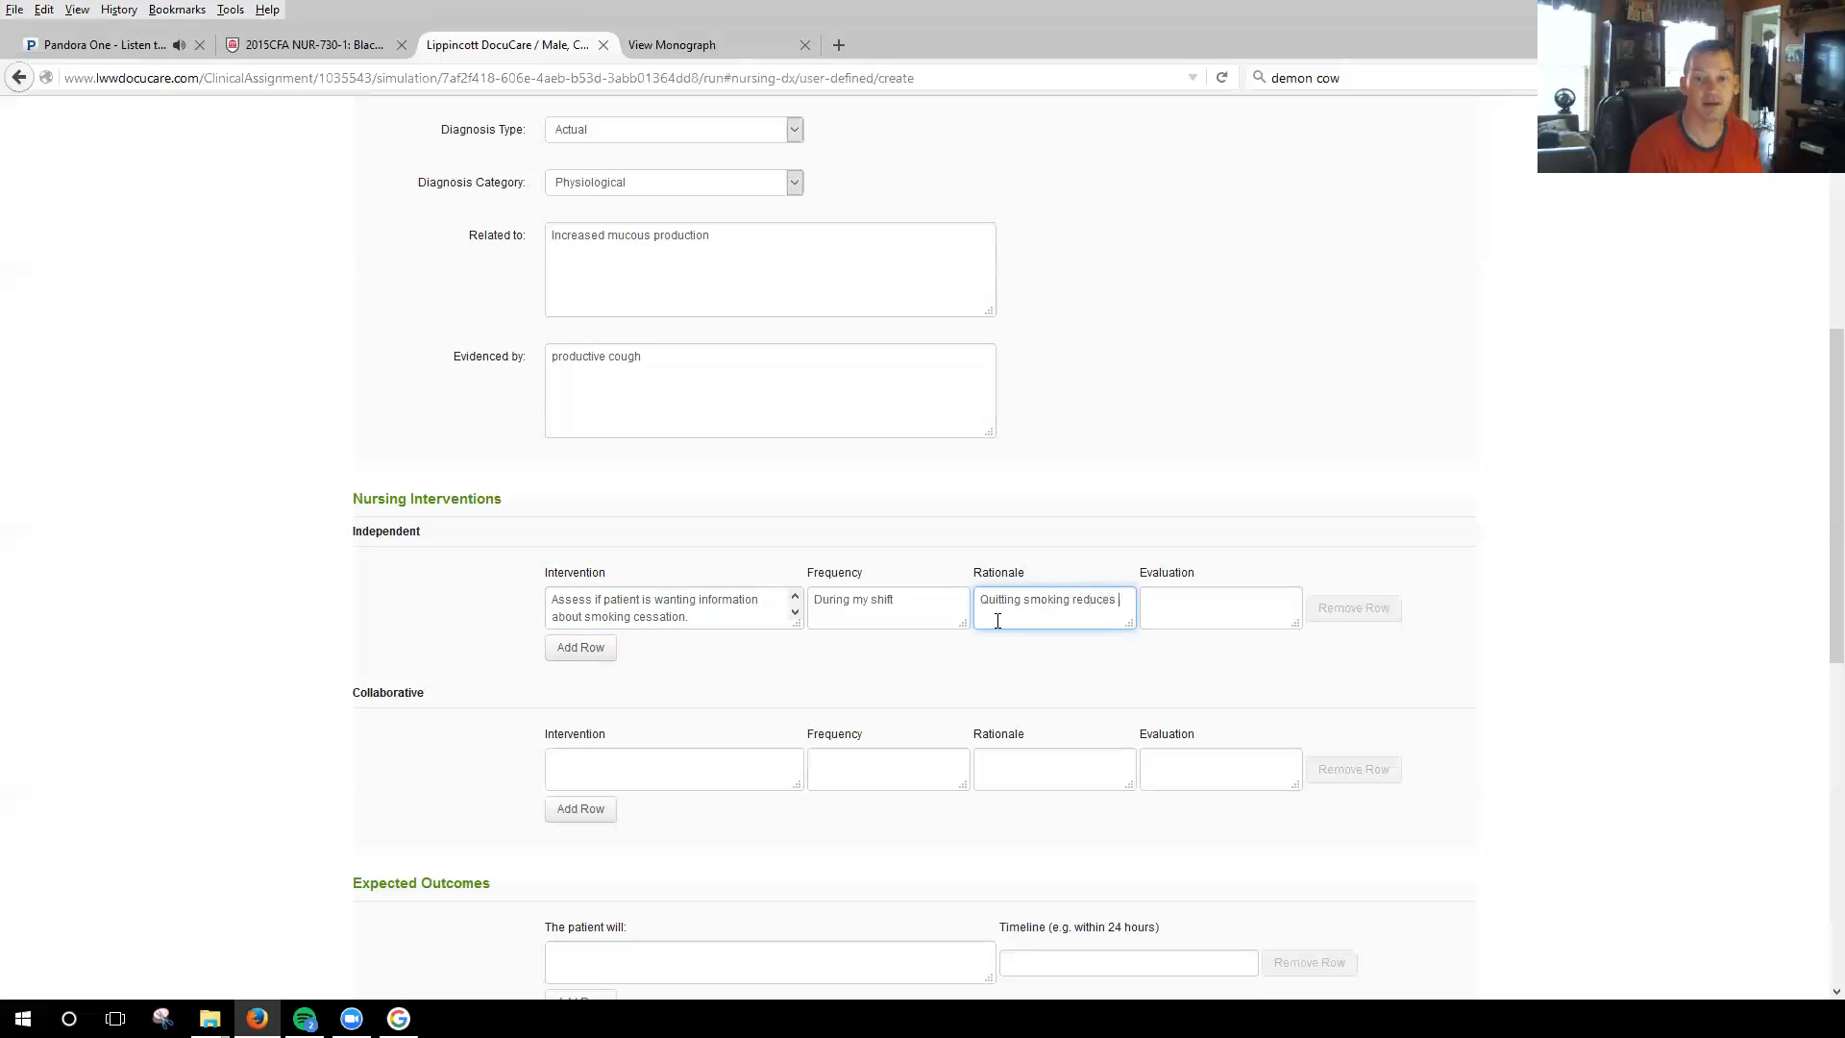
text(irritation)
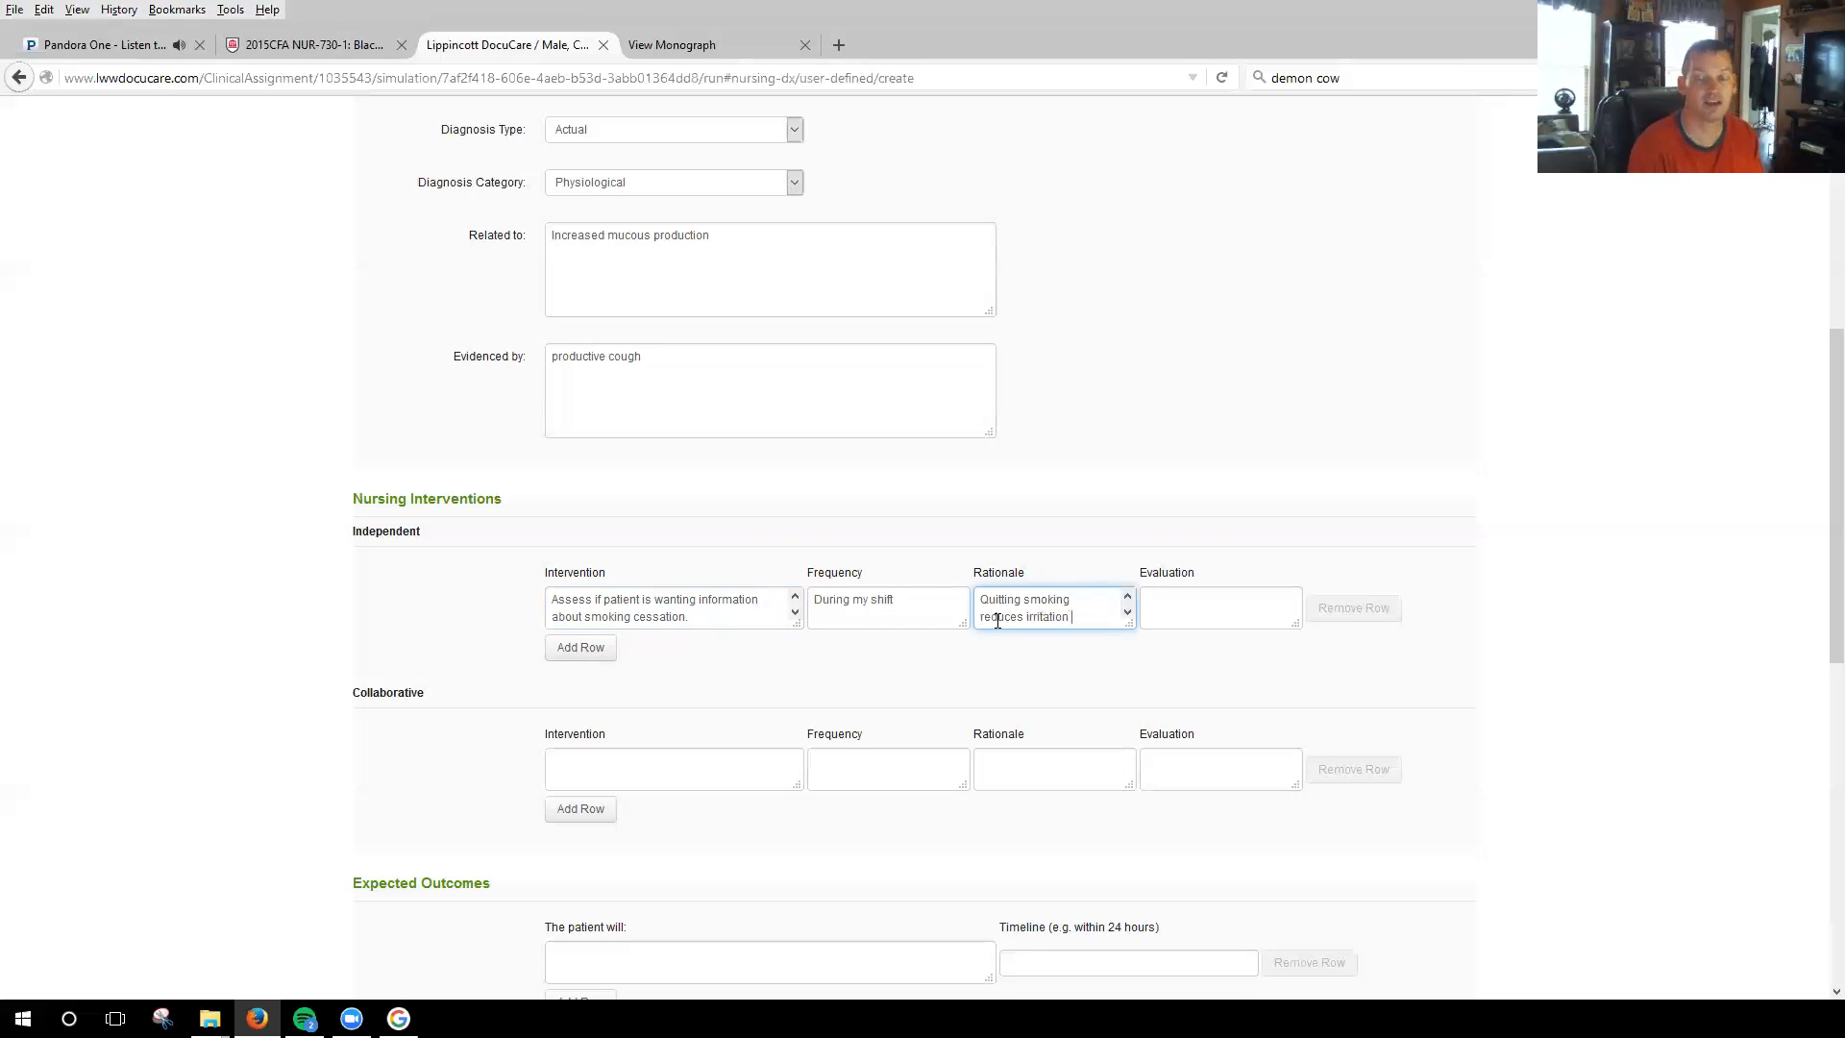
text( blah,)
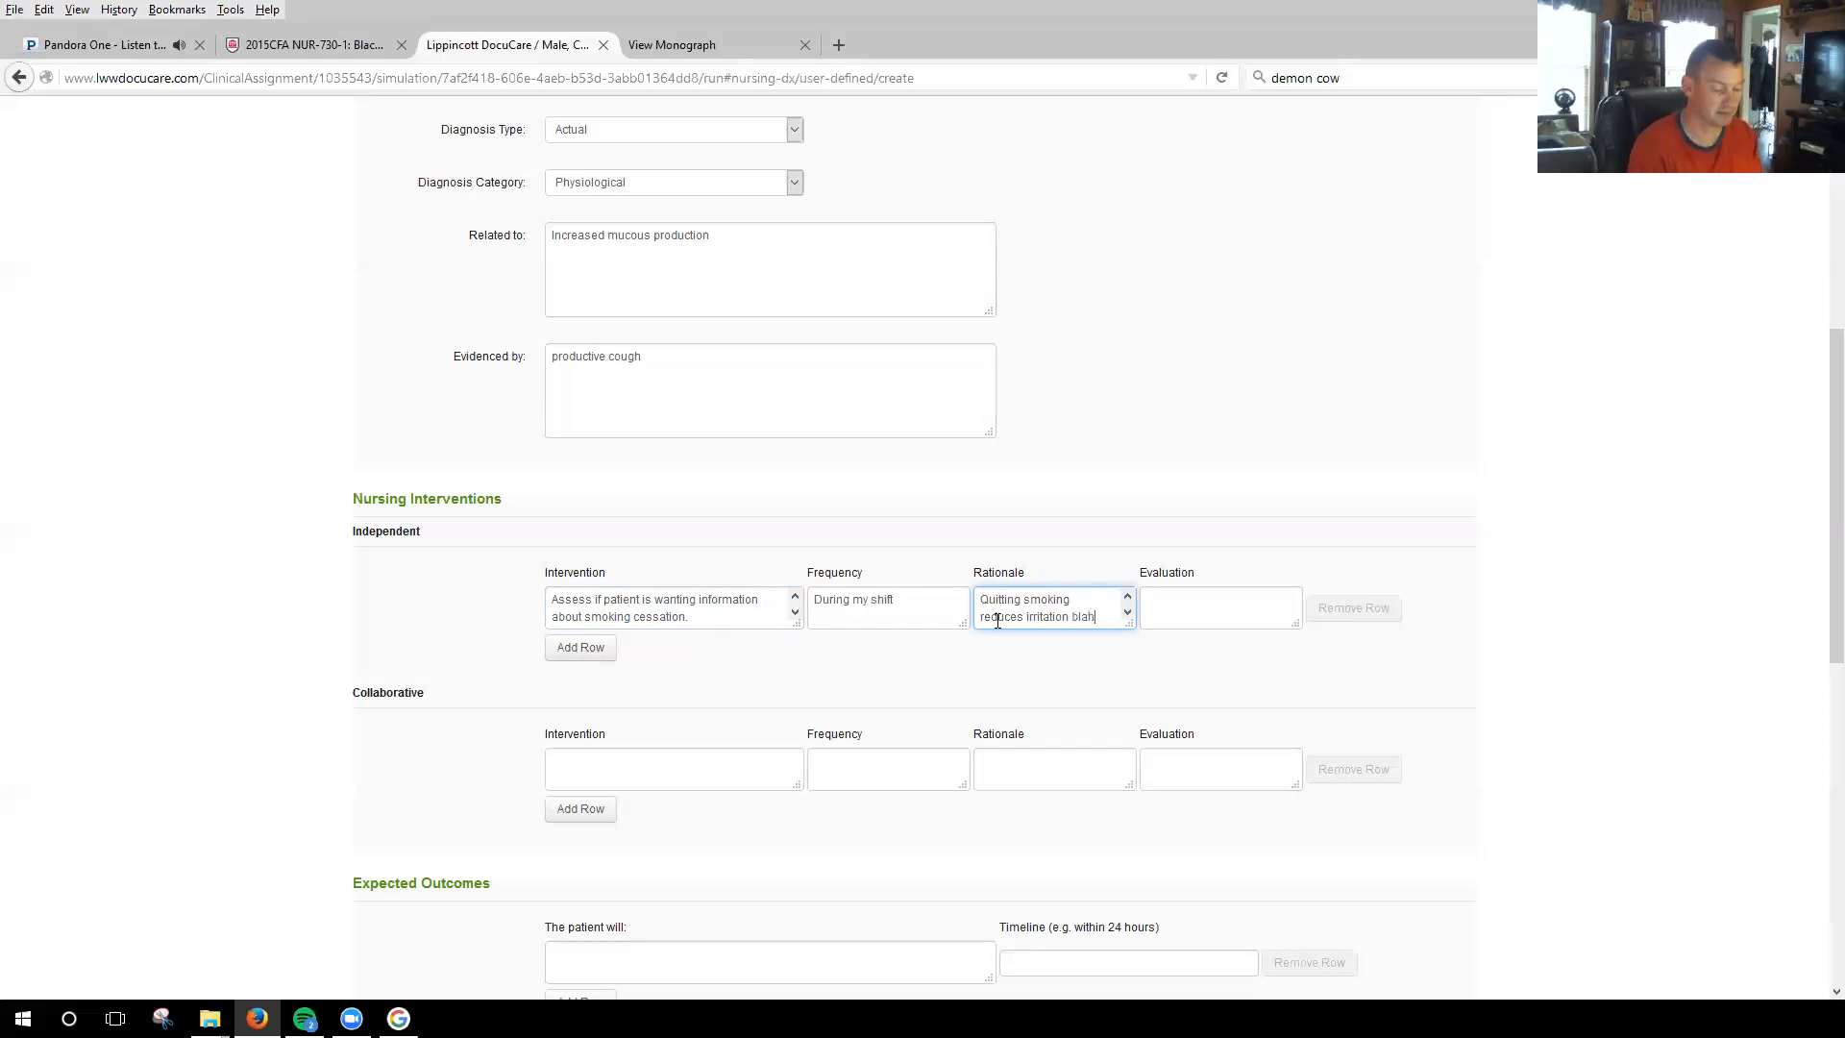
text(h, blah..)
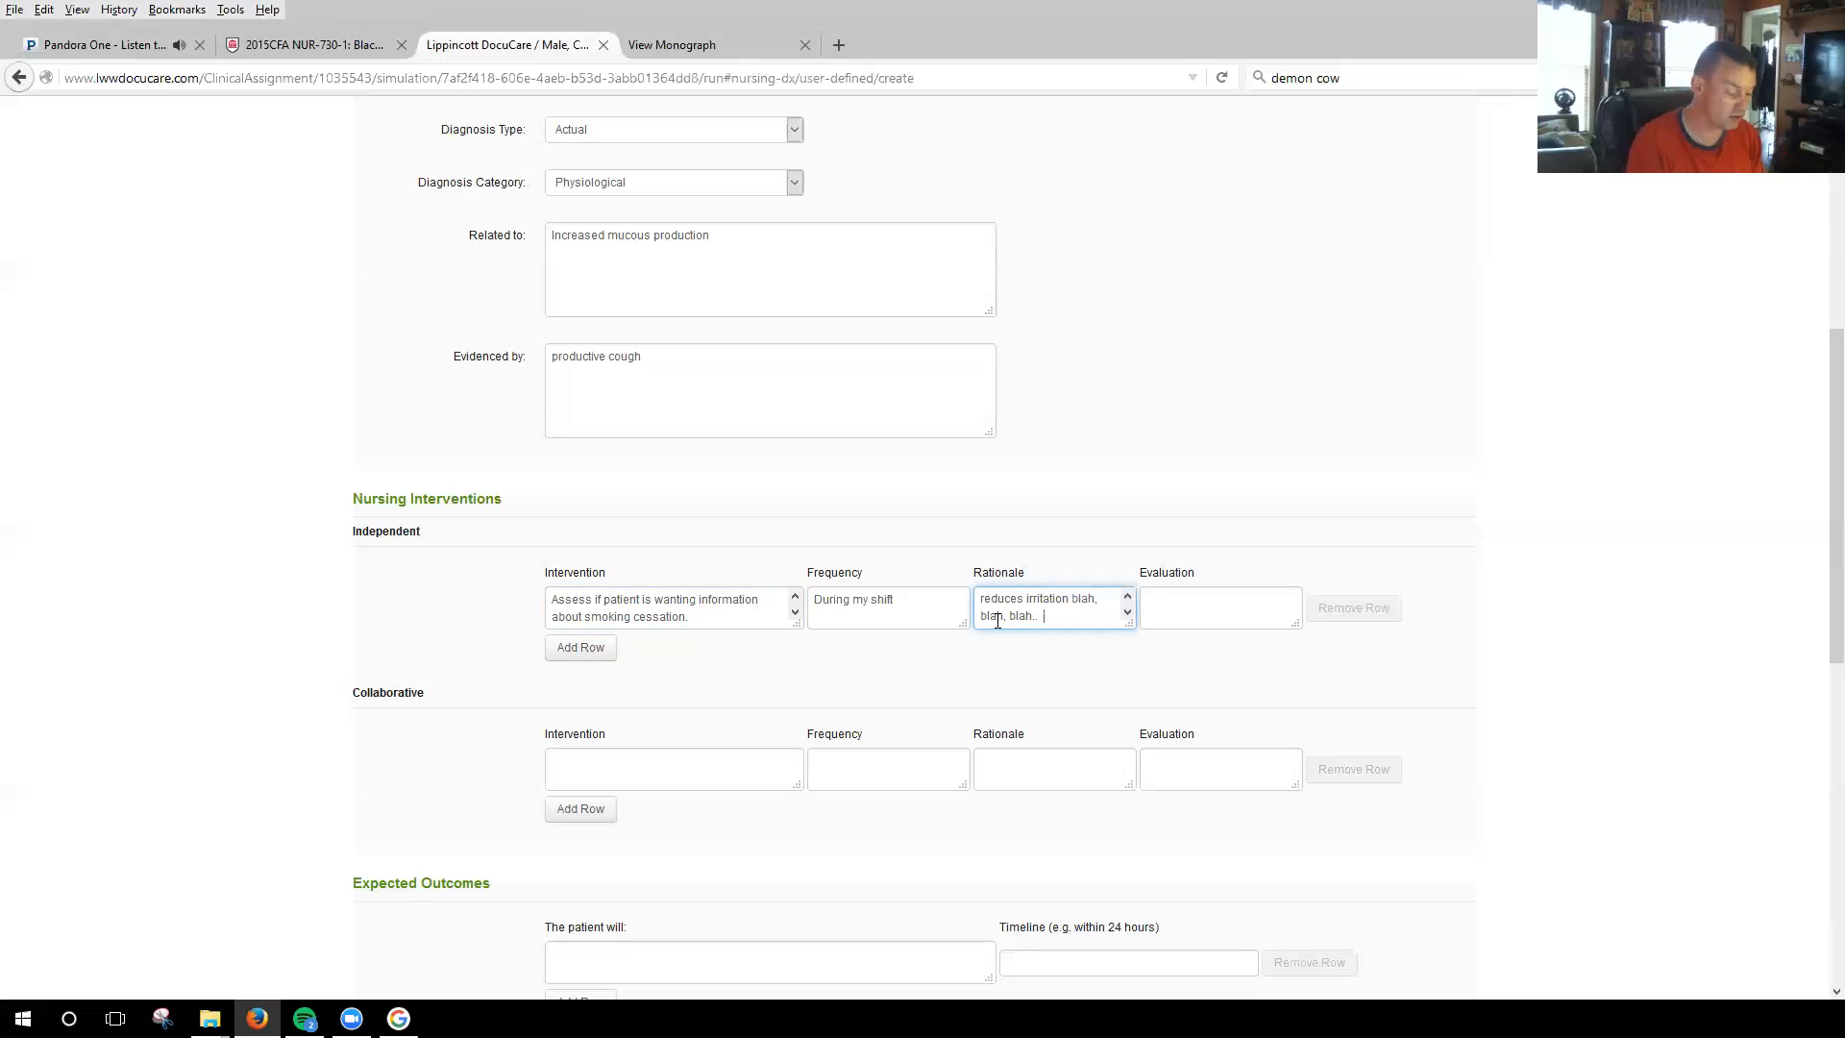
Add the source reference "Lewis 9th P. 1723" to the end of the independent intervention's rationale.
text(Lewi)
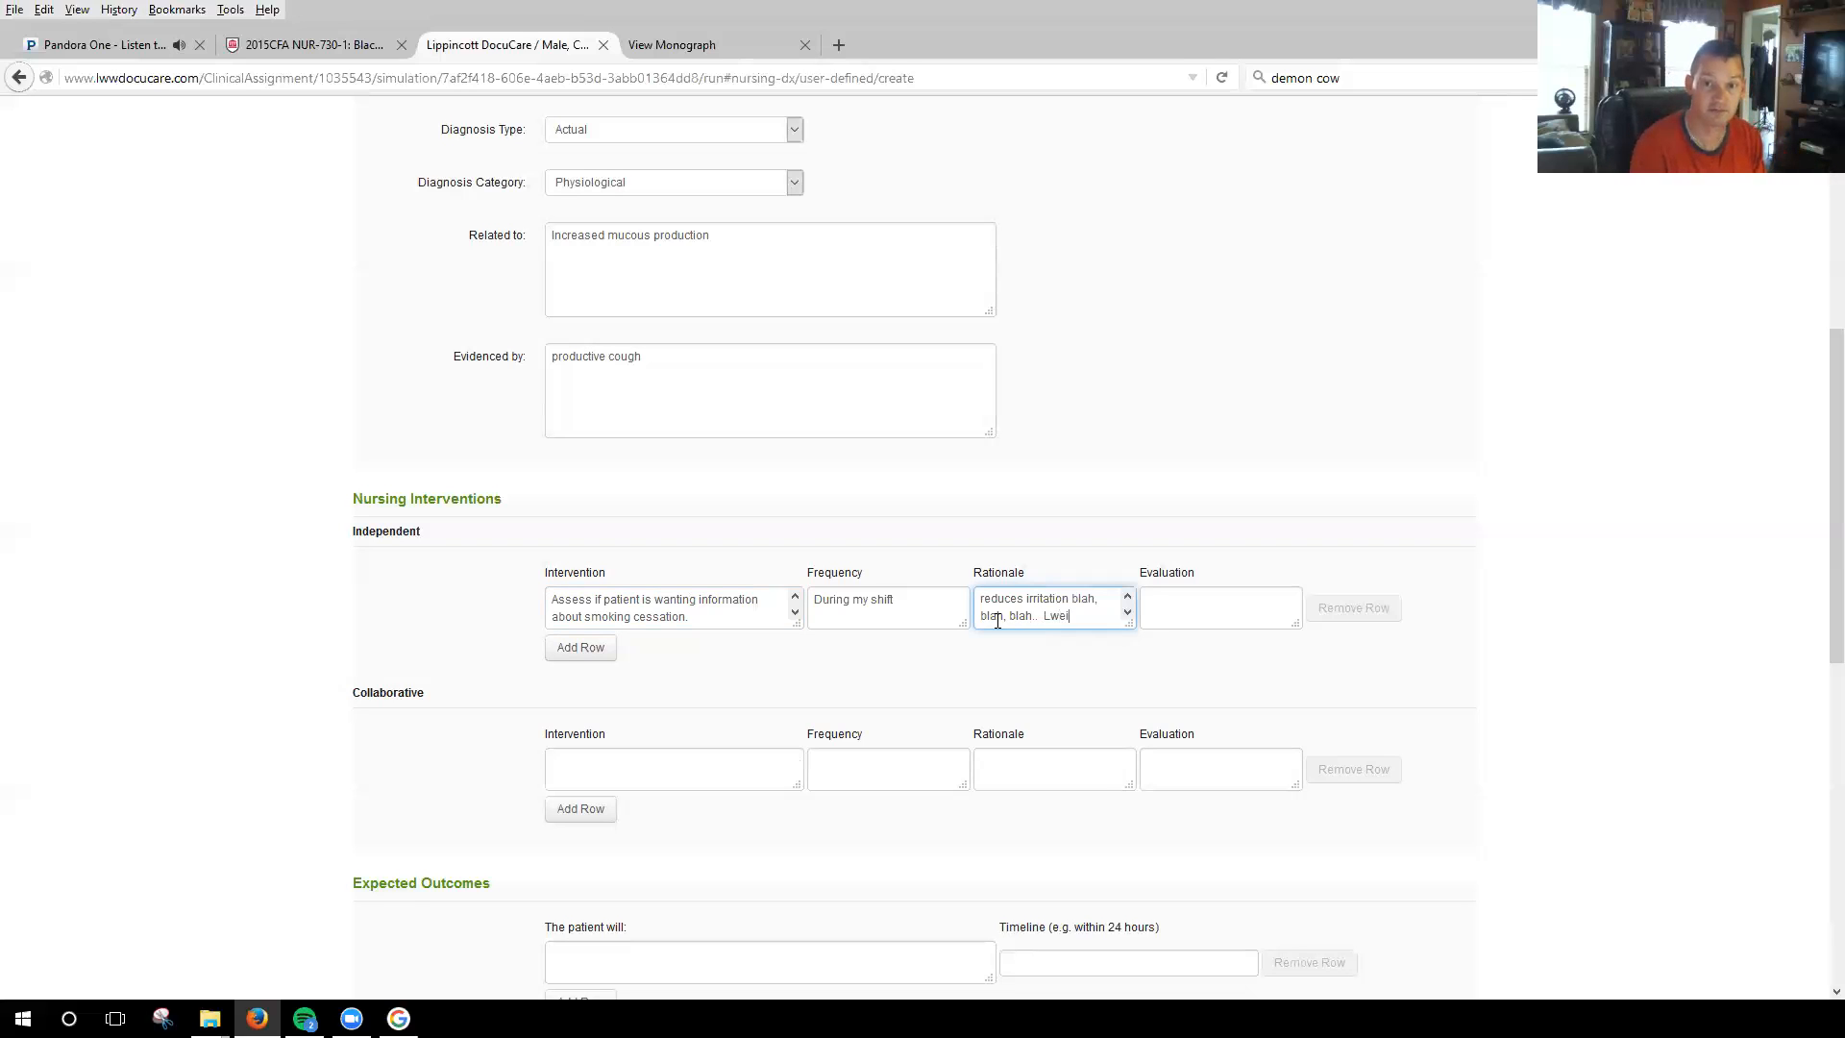
text(s)
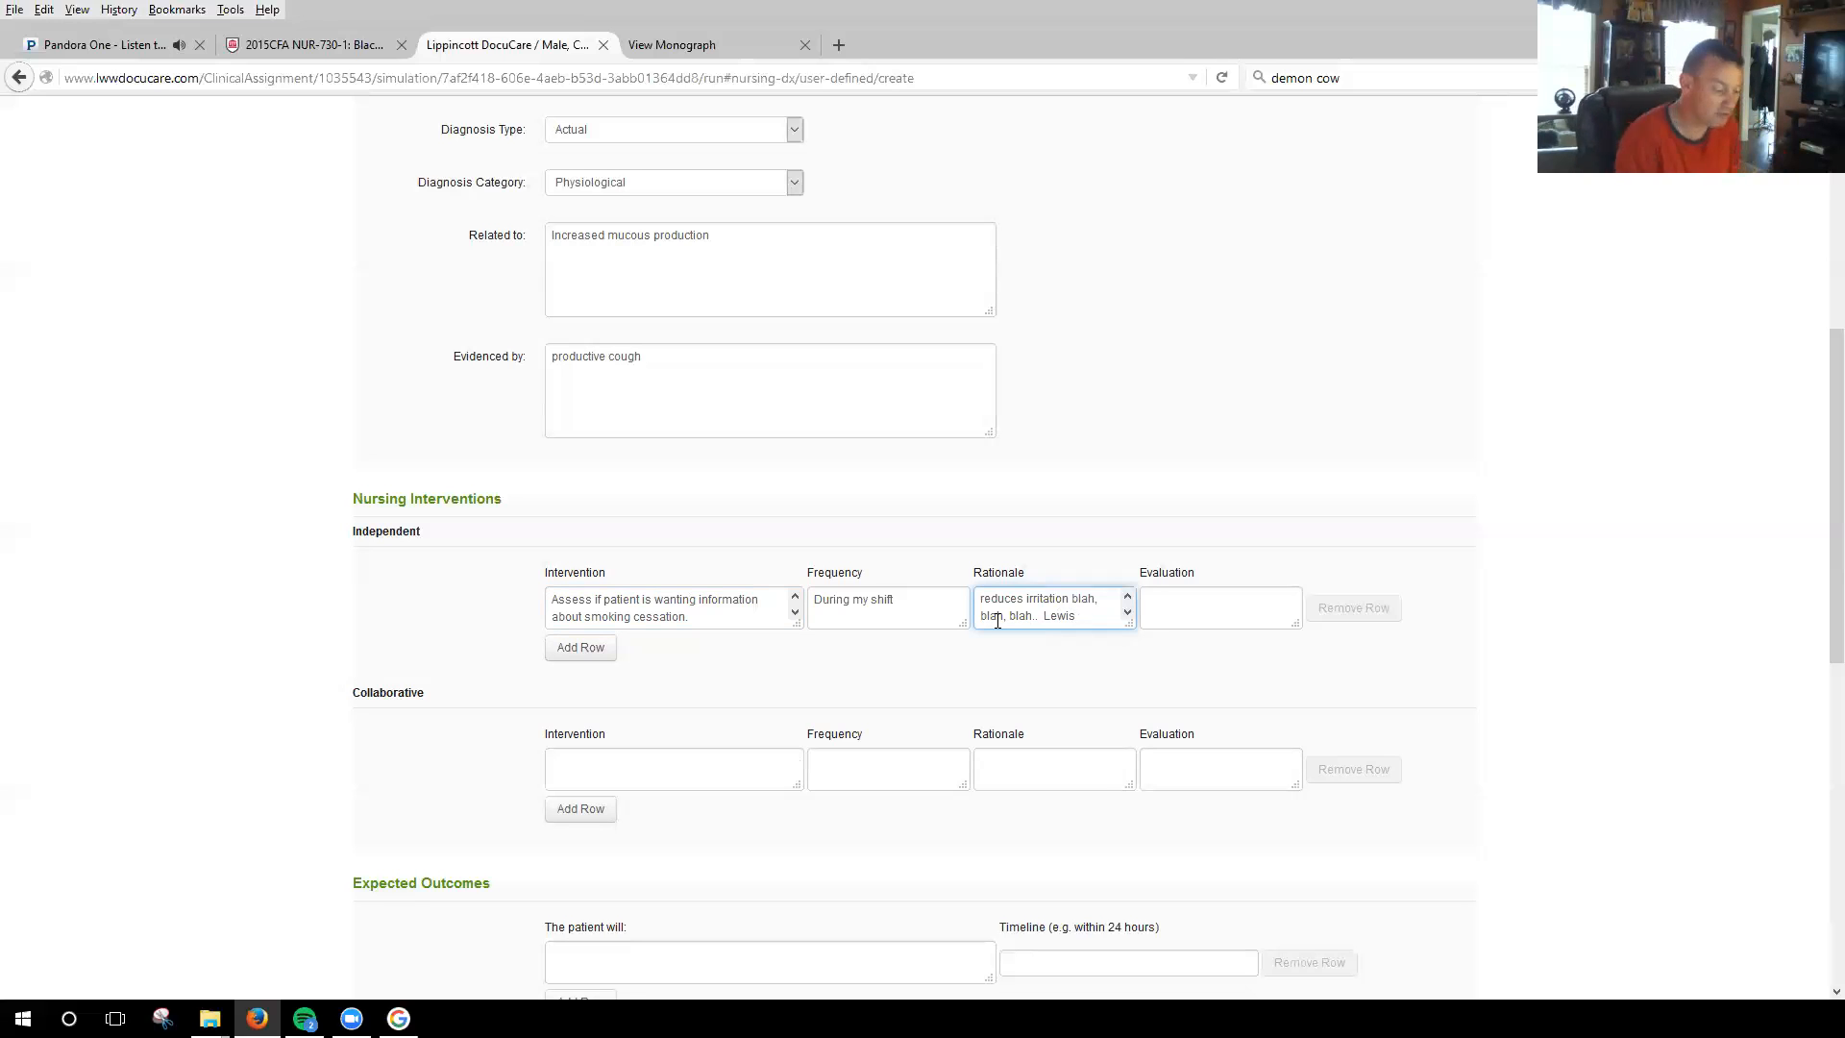
text(P)
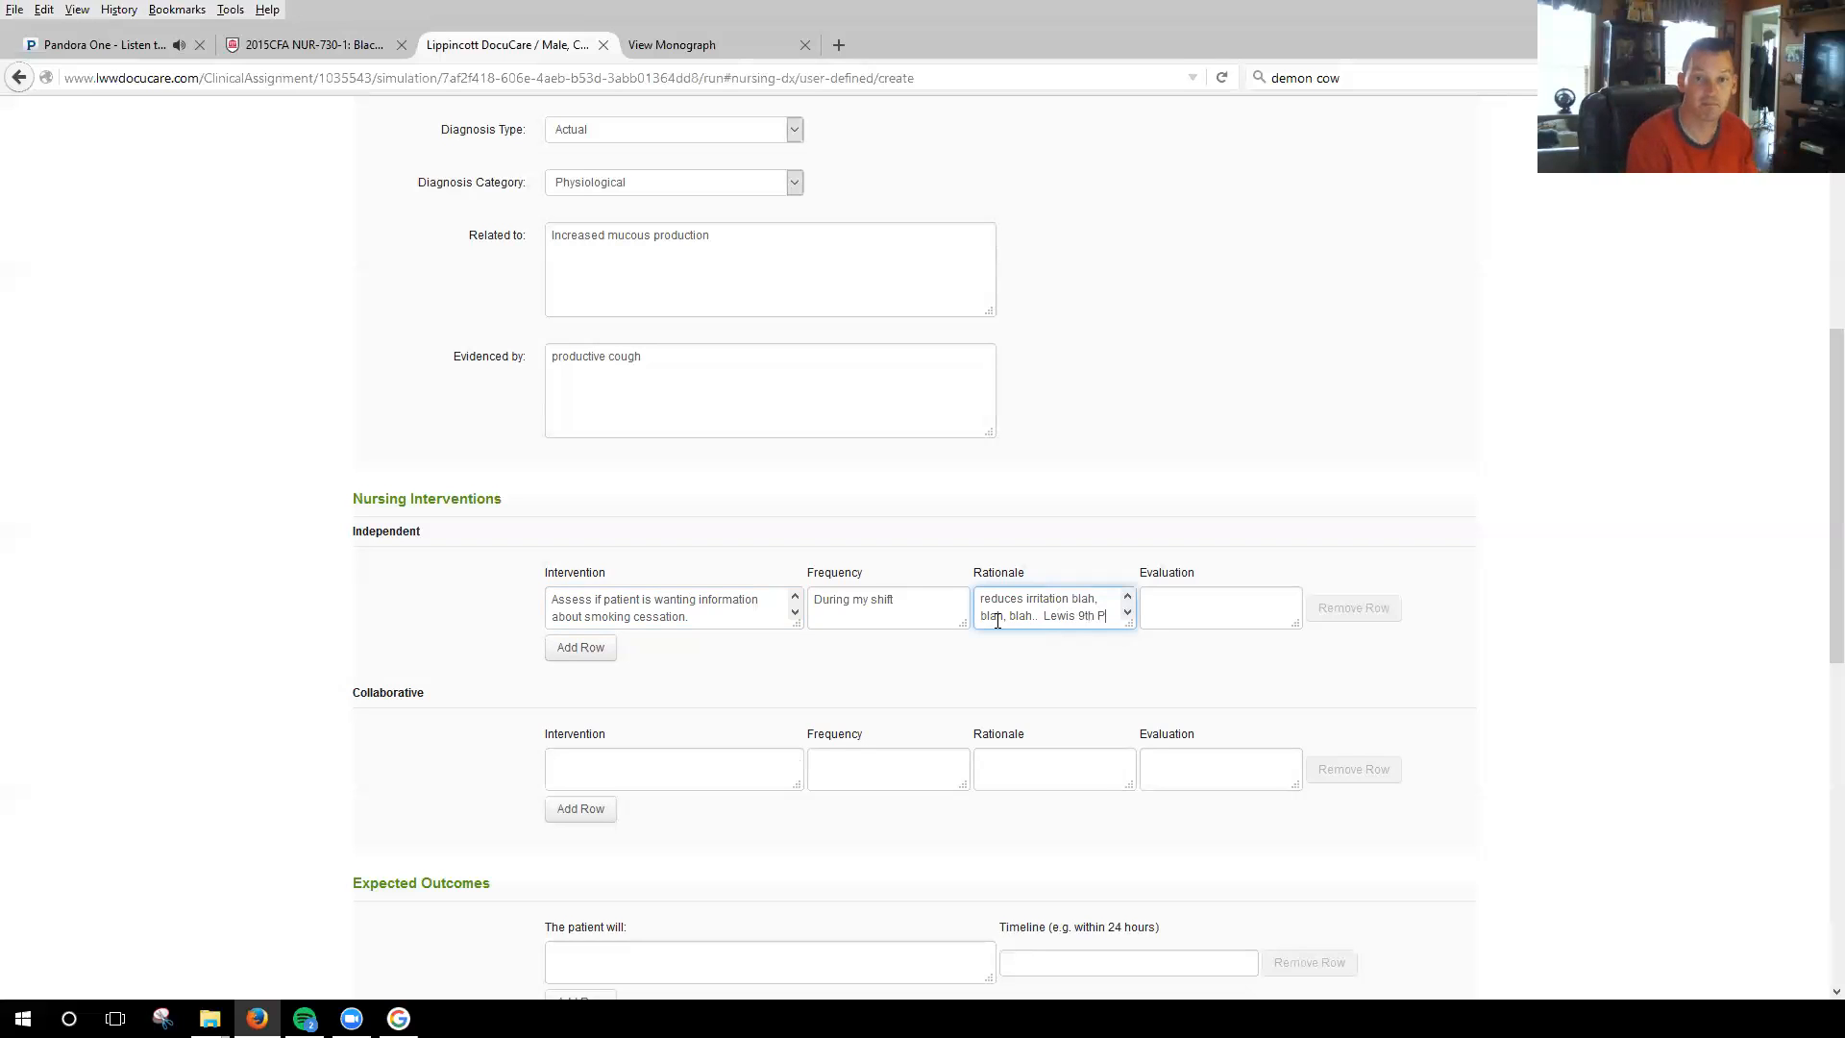
text(. 1773)
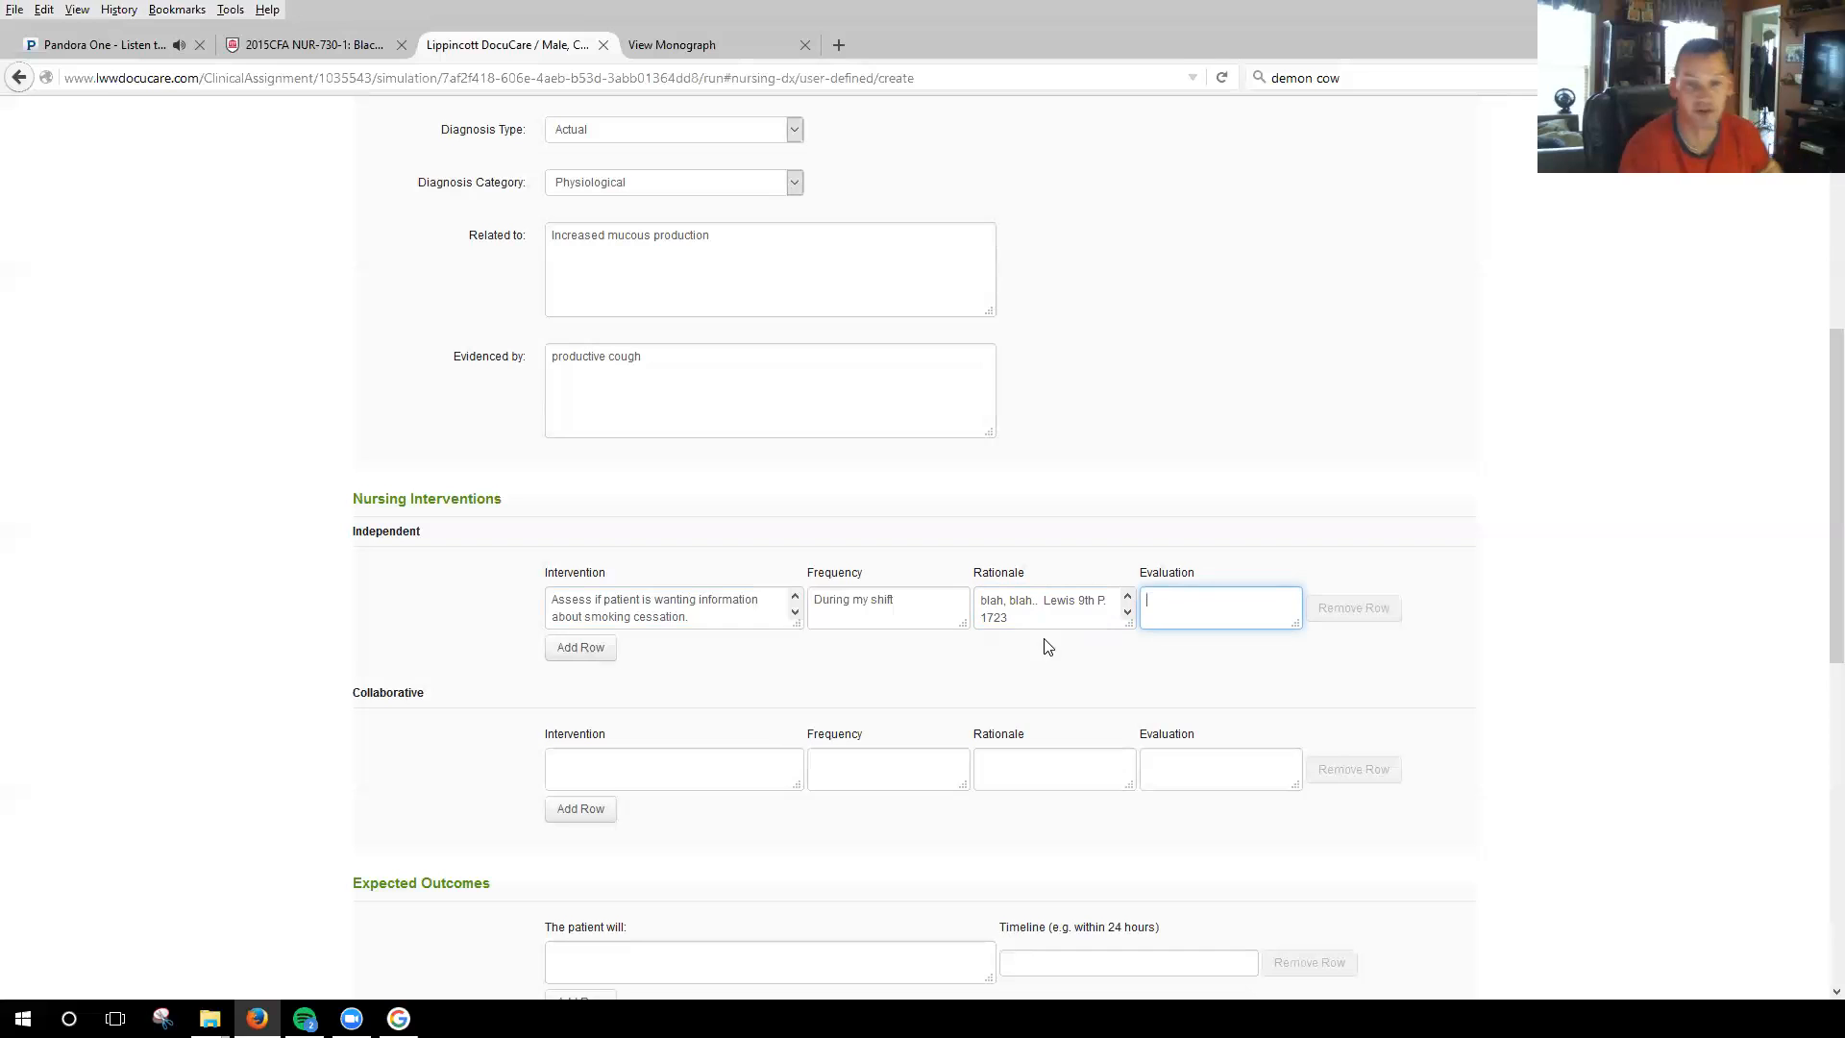
Enter "Administer Tesalon Pearls 40mg PO" as the collaborative nursing intervention.
click(680, 774)
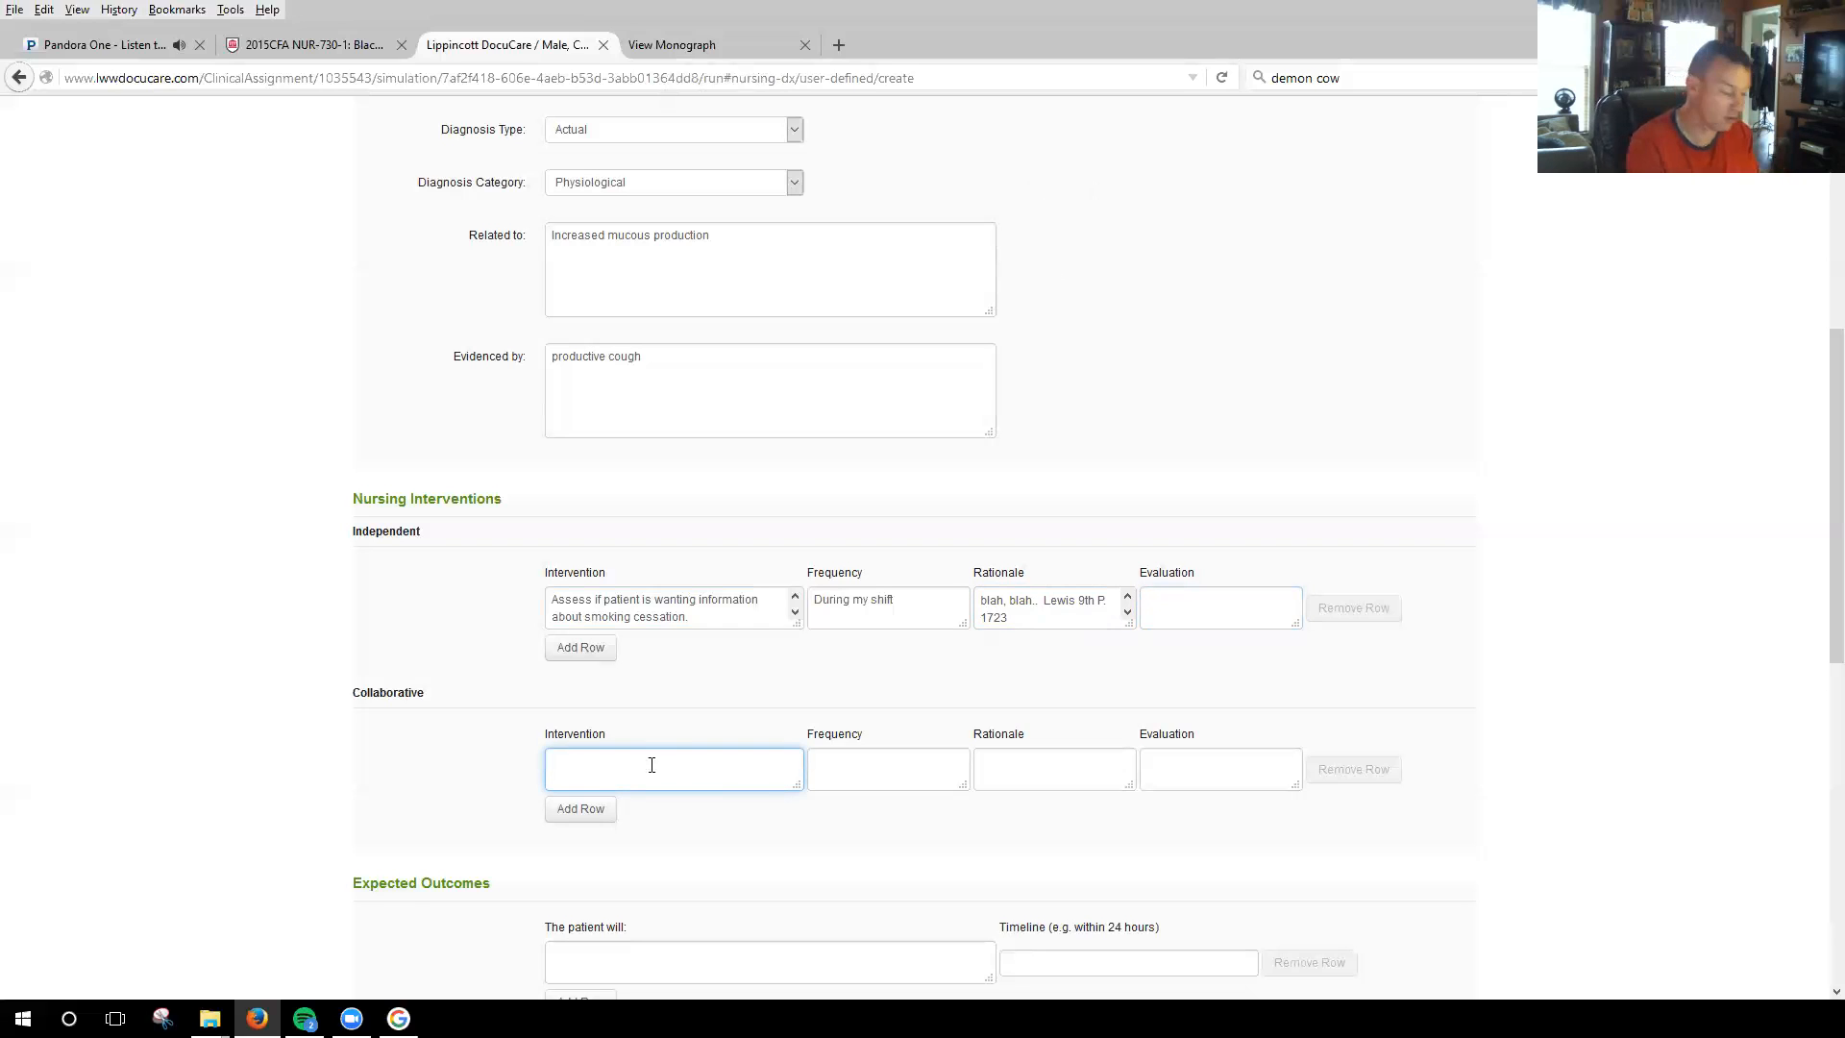
text(Admi)
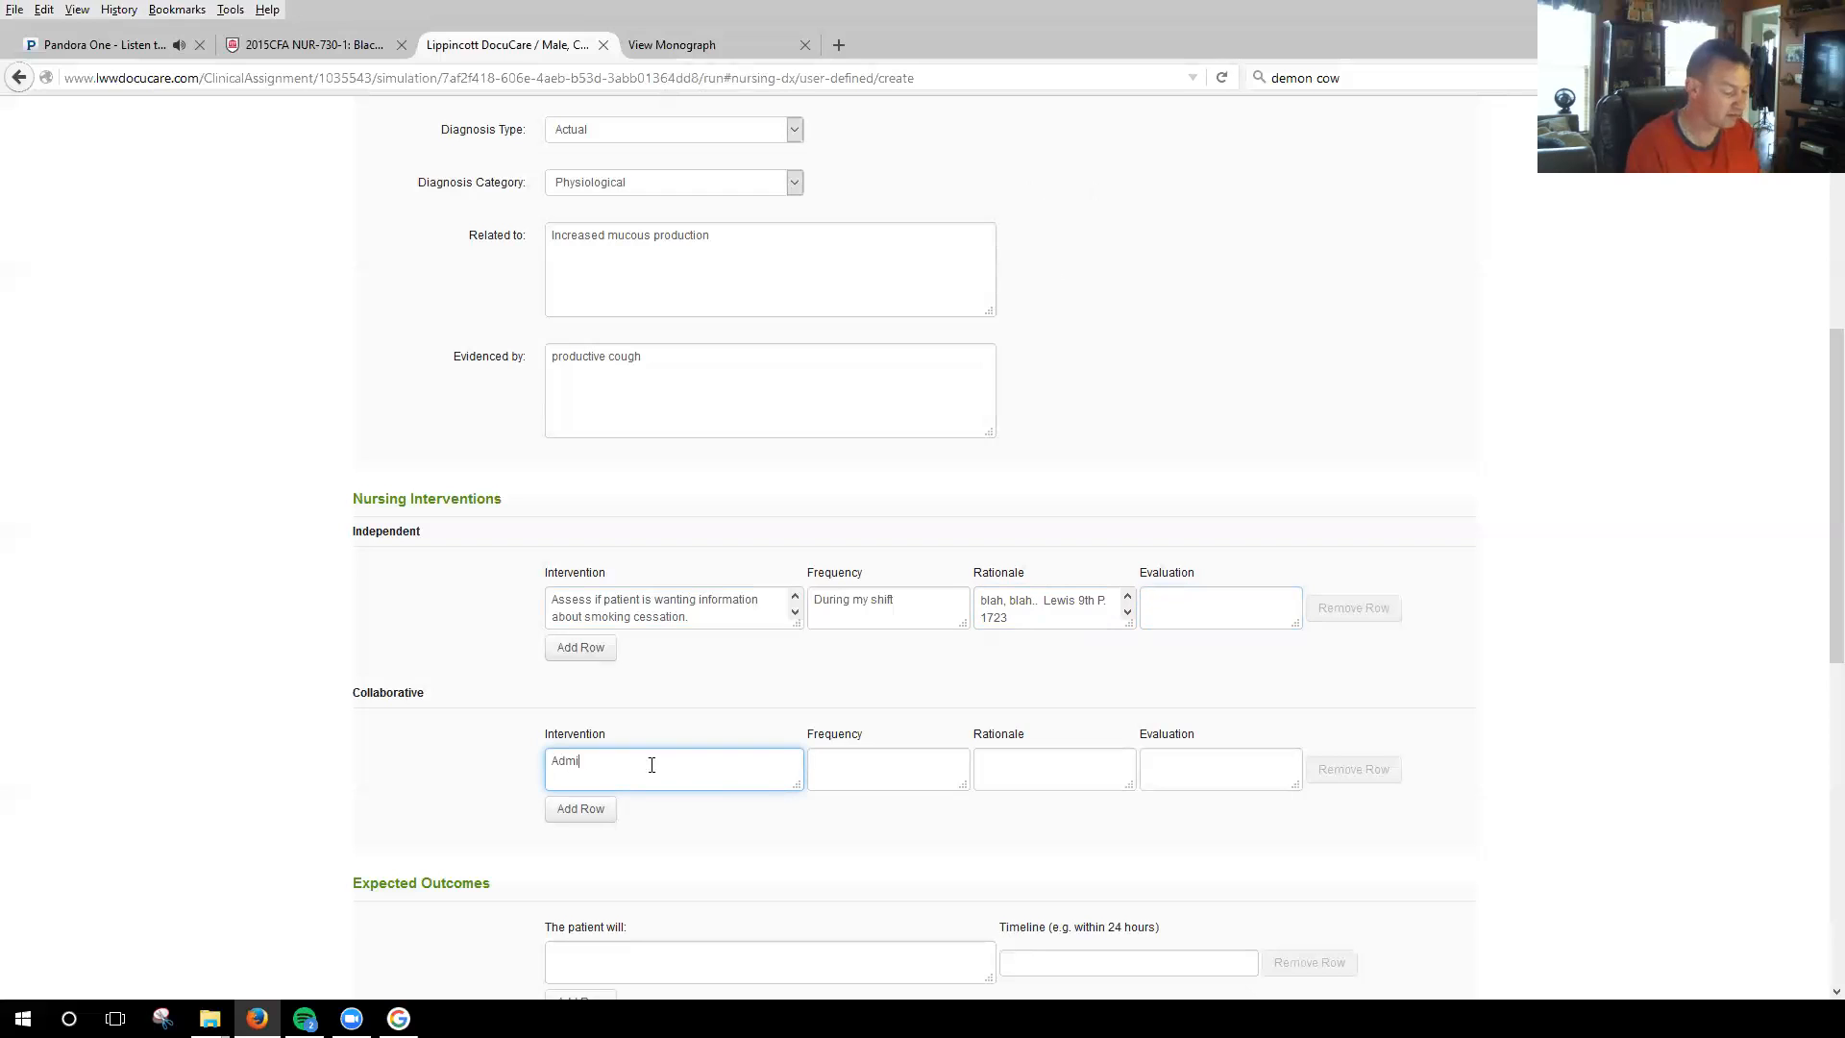
text(nister medication.)
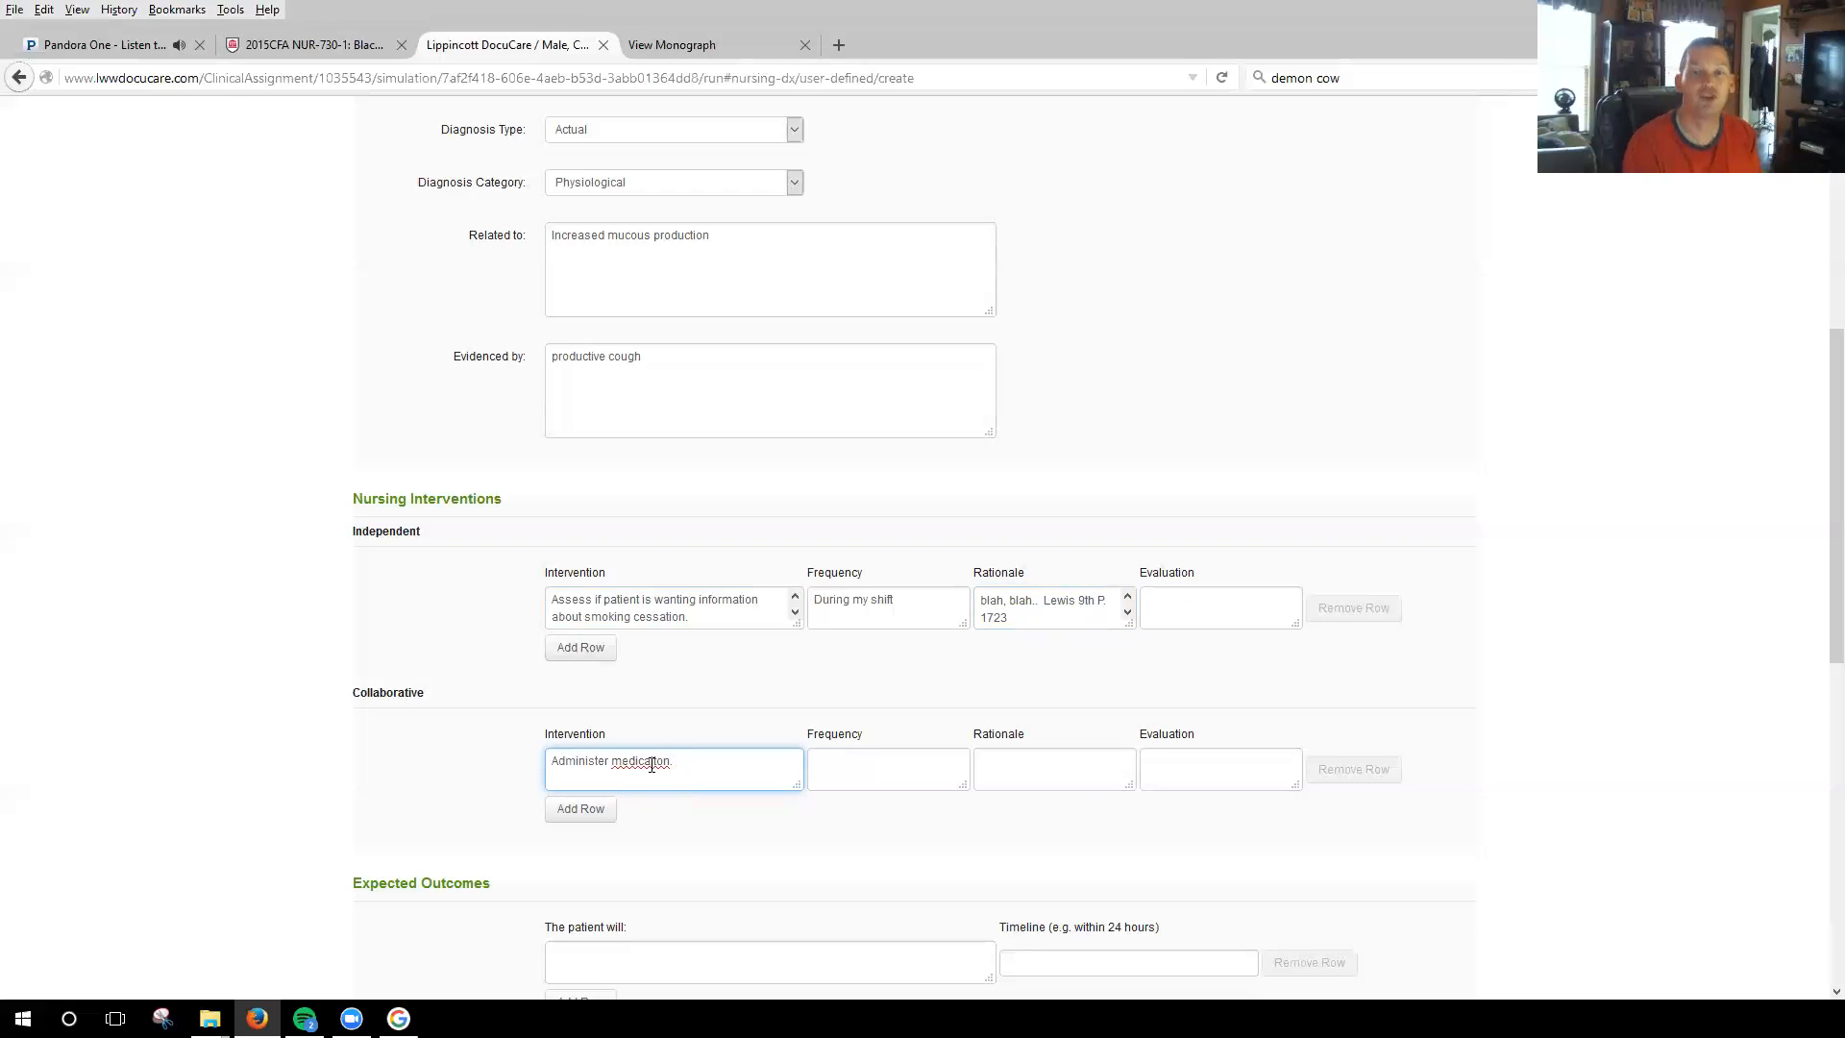
key(BackSpace)
key(BackSpace)
key(BackSpace)
key(BackSpace)
key(BackSpace)
key(BackSpace)
key(BackSpace)
key(BackSpace)
key(BackSpace)
key(BackSpace)
key(BackSpace)
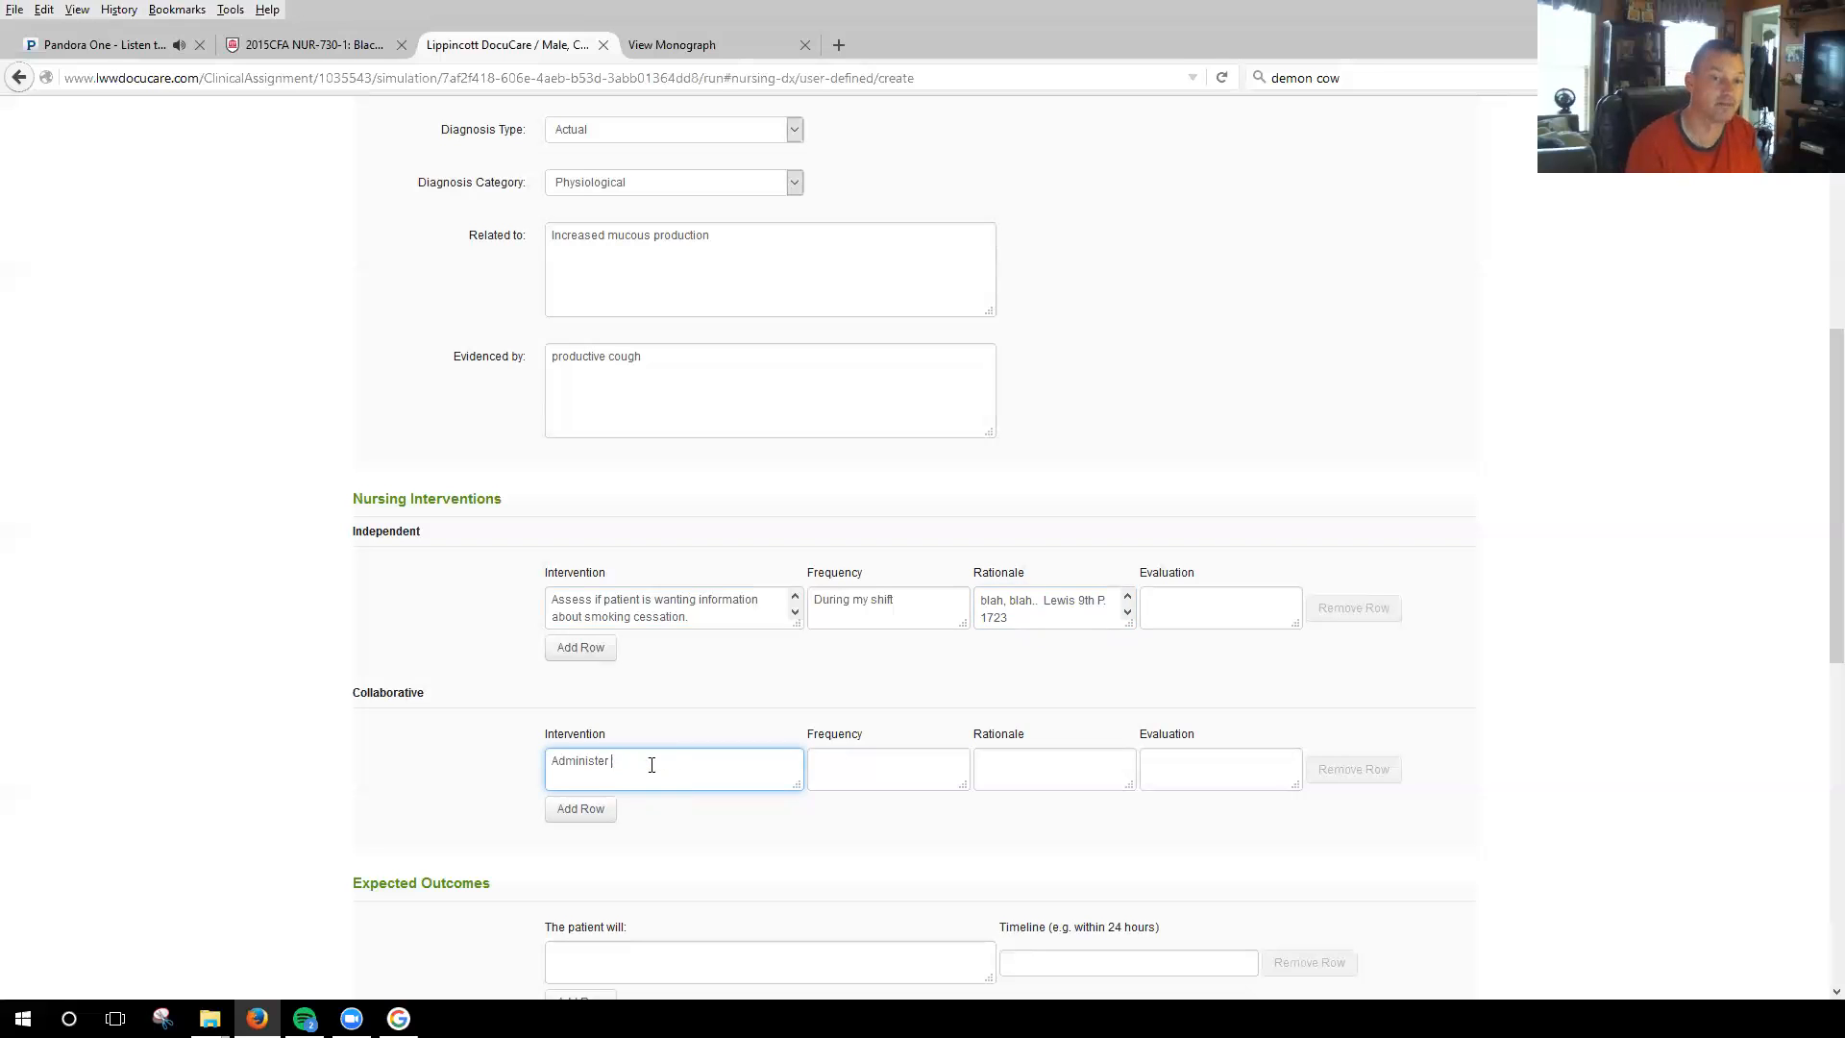
text(Tes)
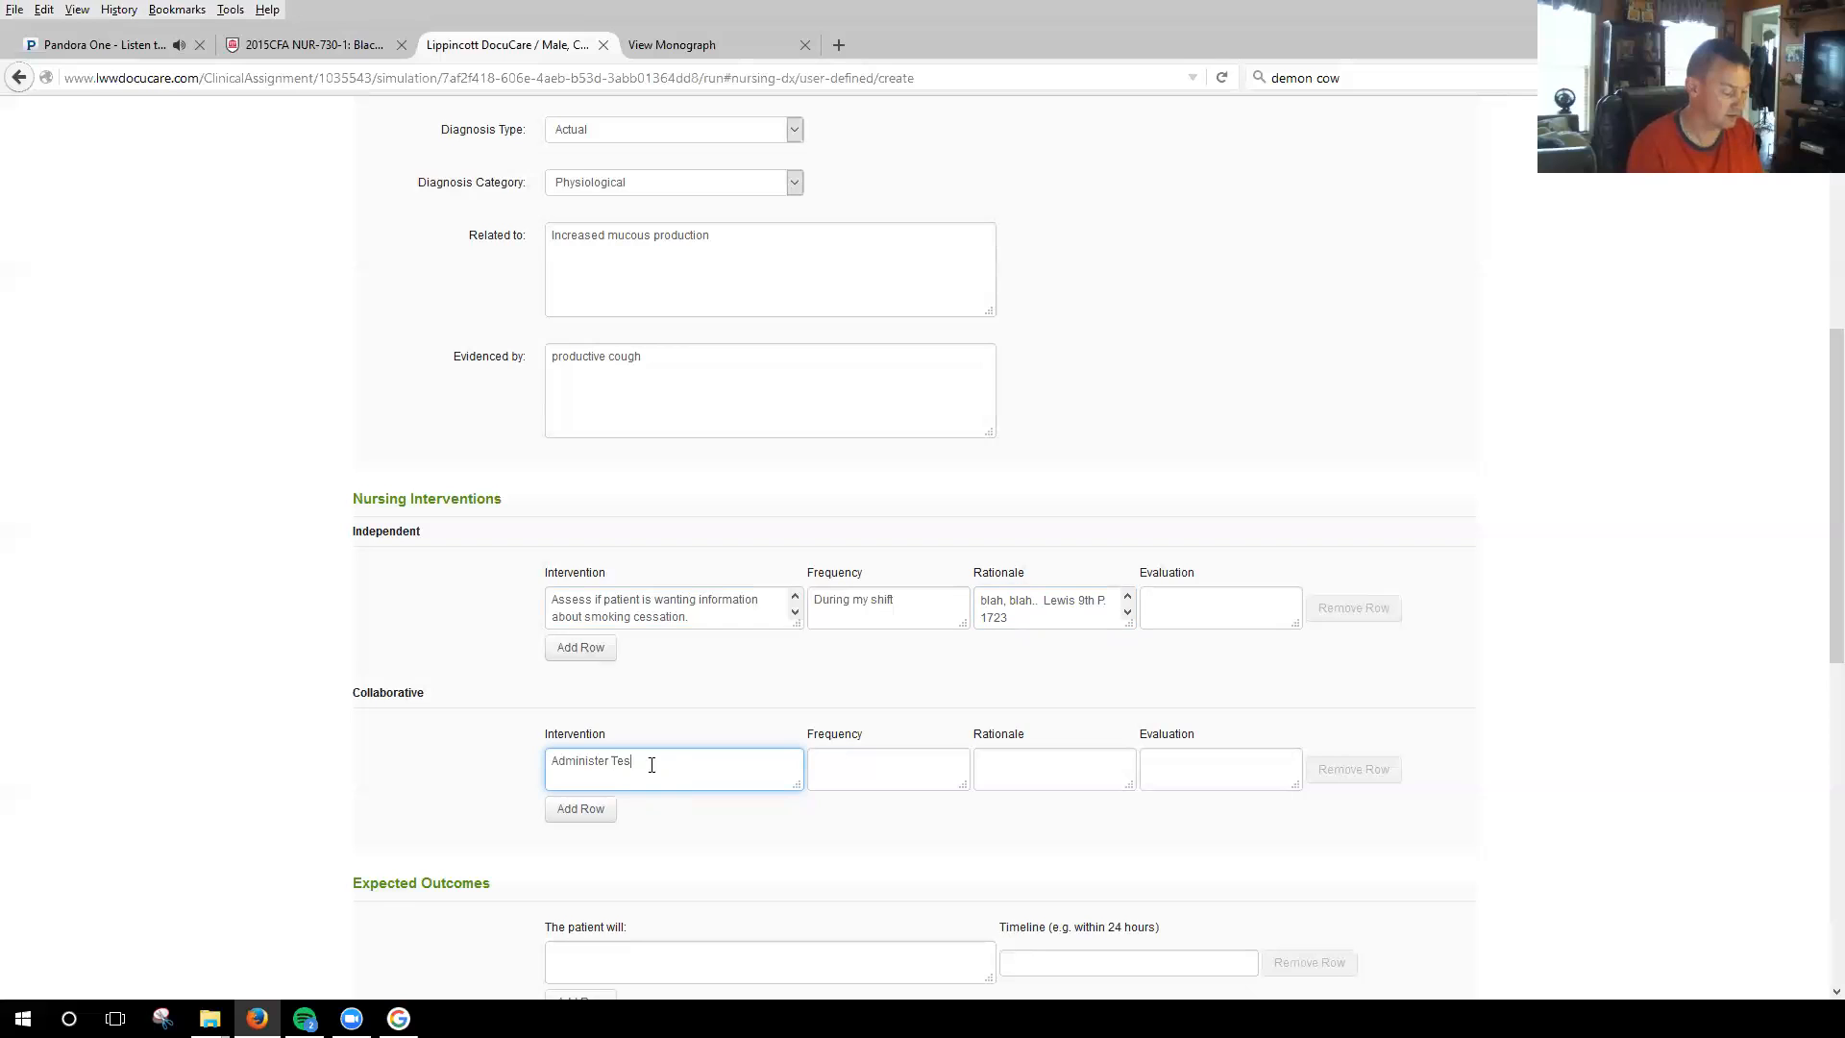
text(alon Pearl)
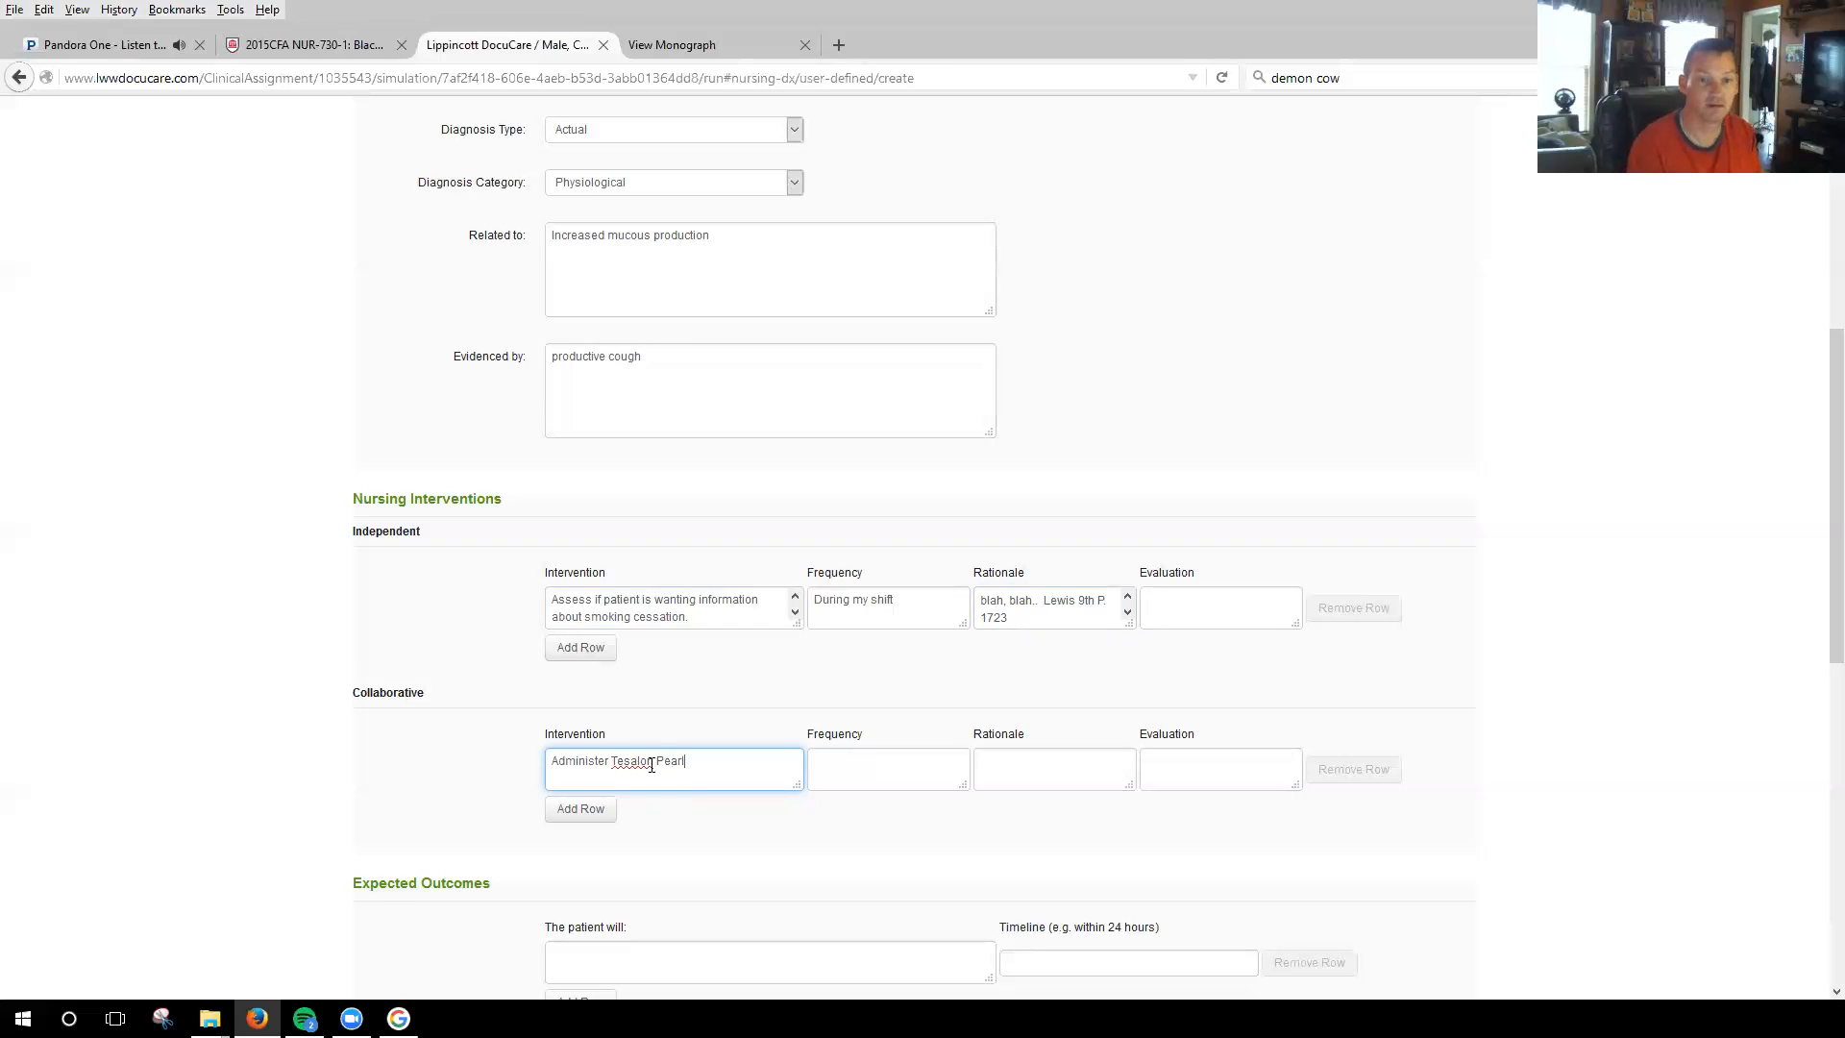
key(BackSpace)
key(BackSpace)
key(BackSpace)
key(BackSpace)
text(earls)
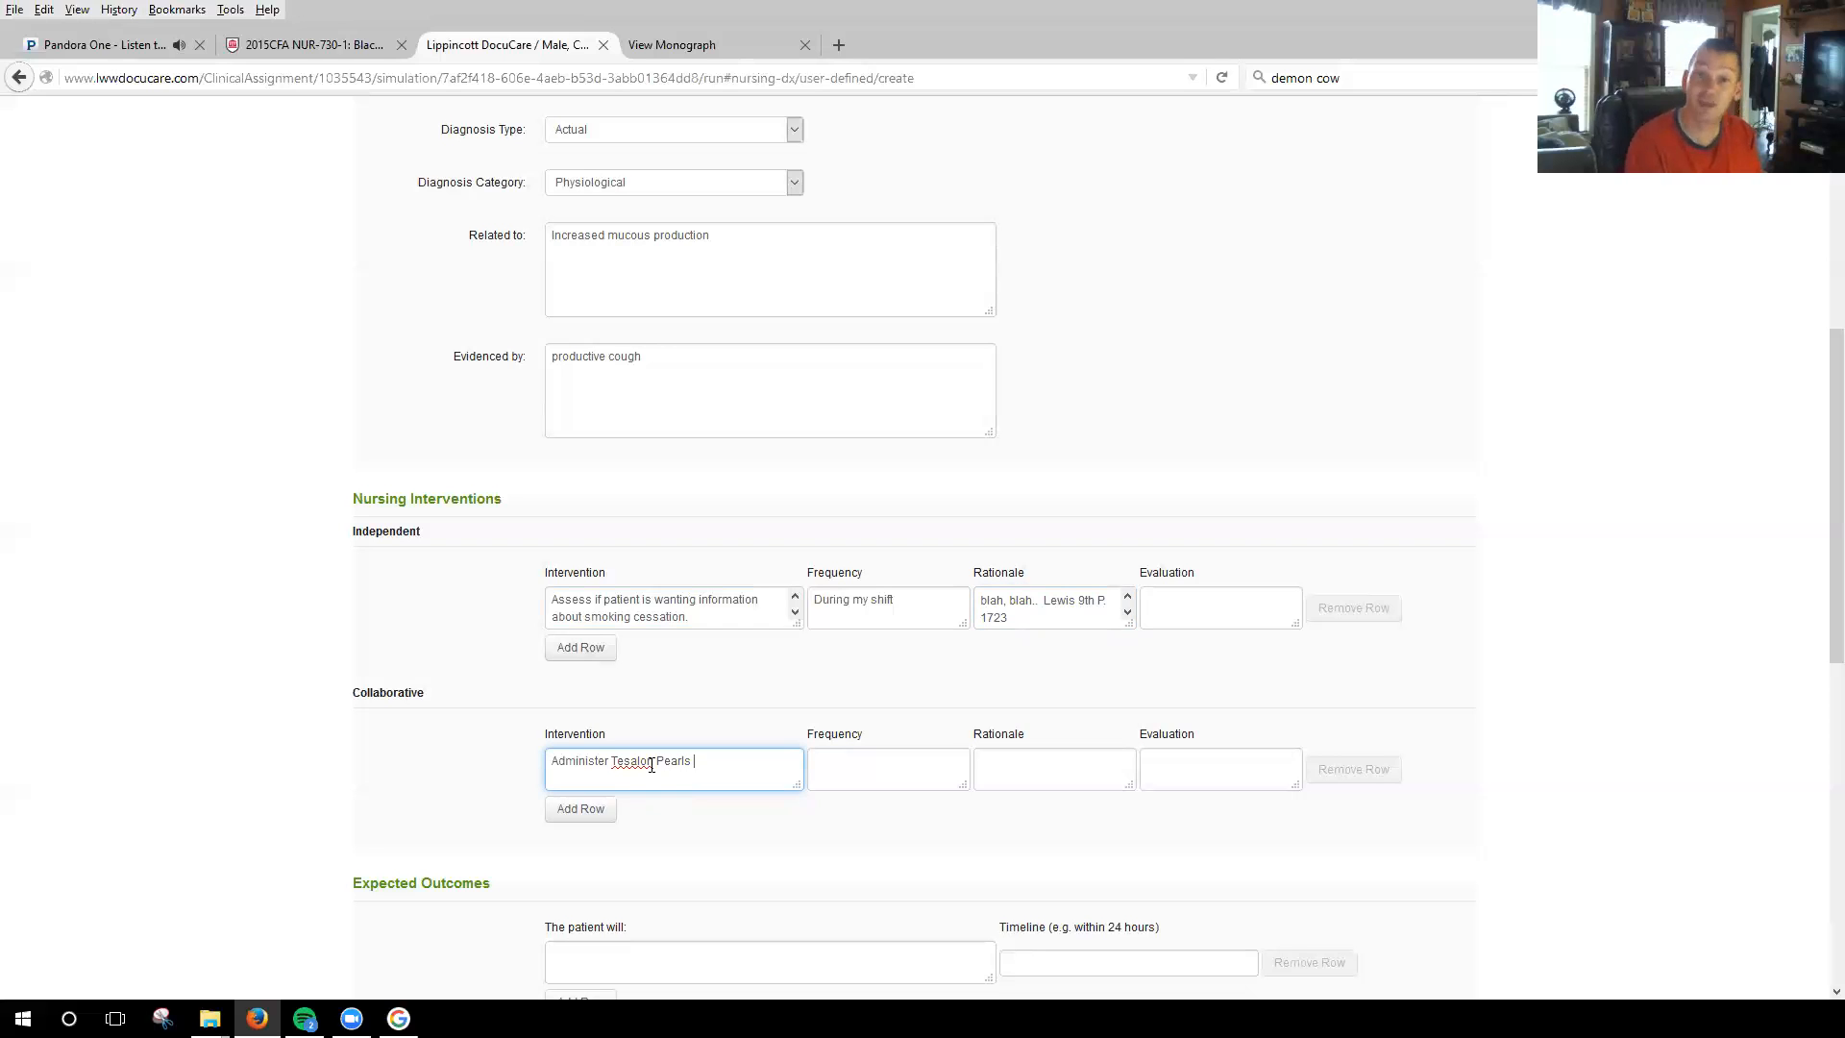
text( 40mg)
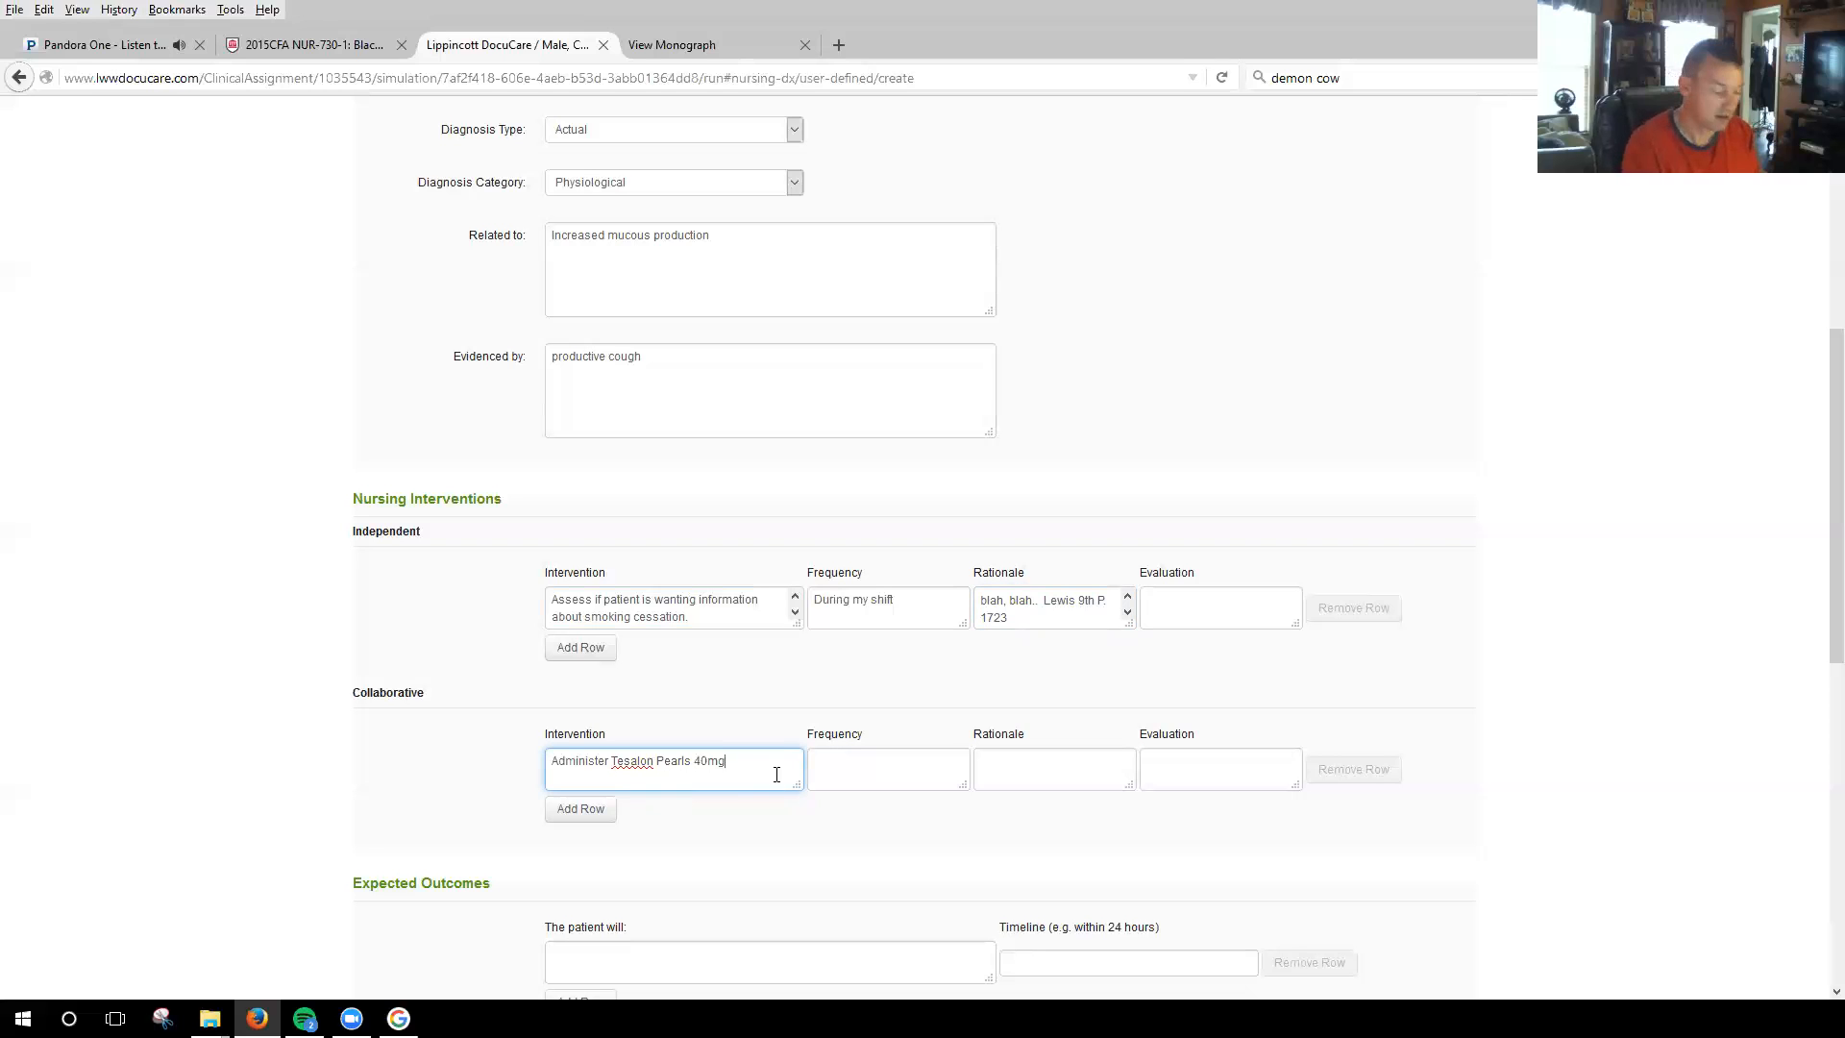
text( PO)
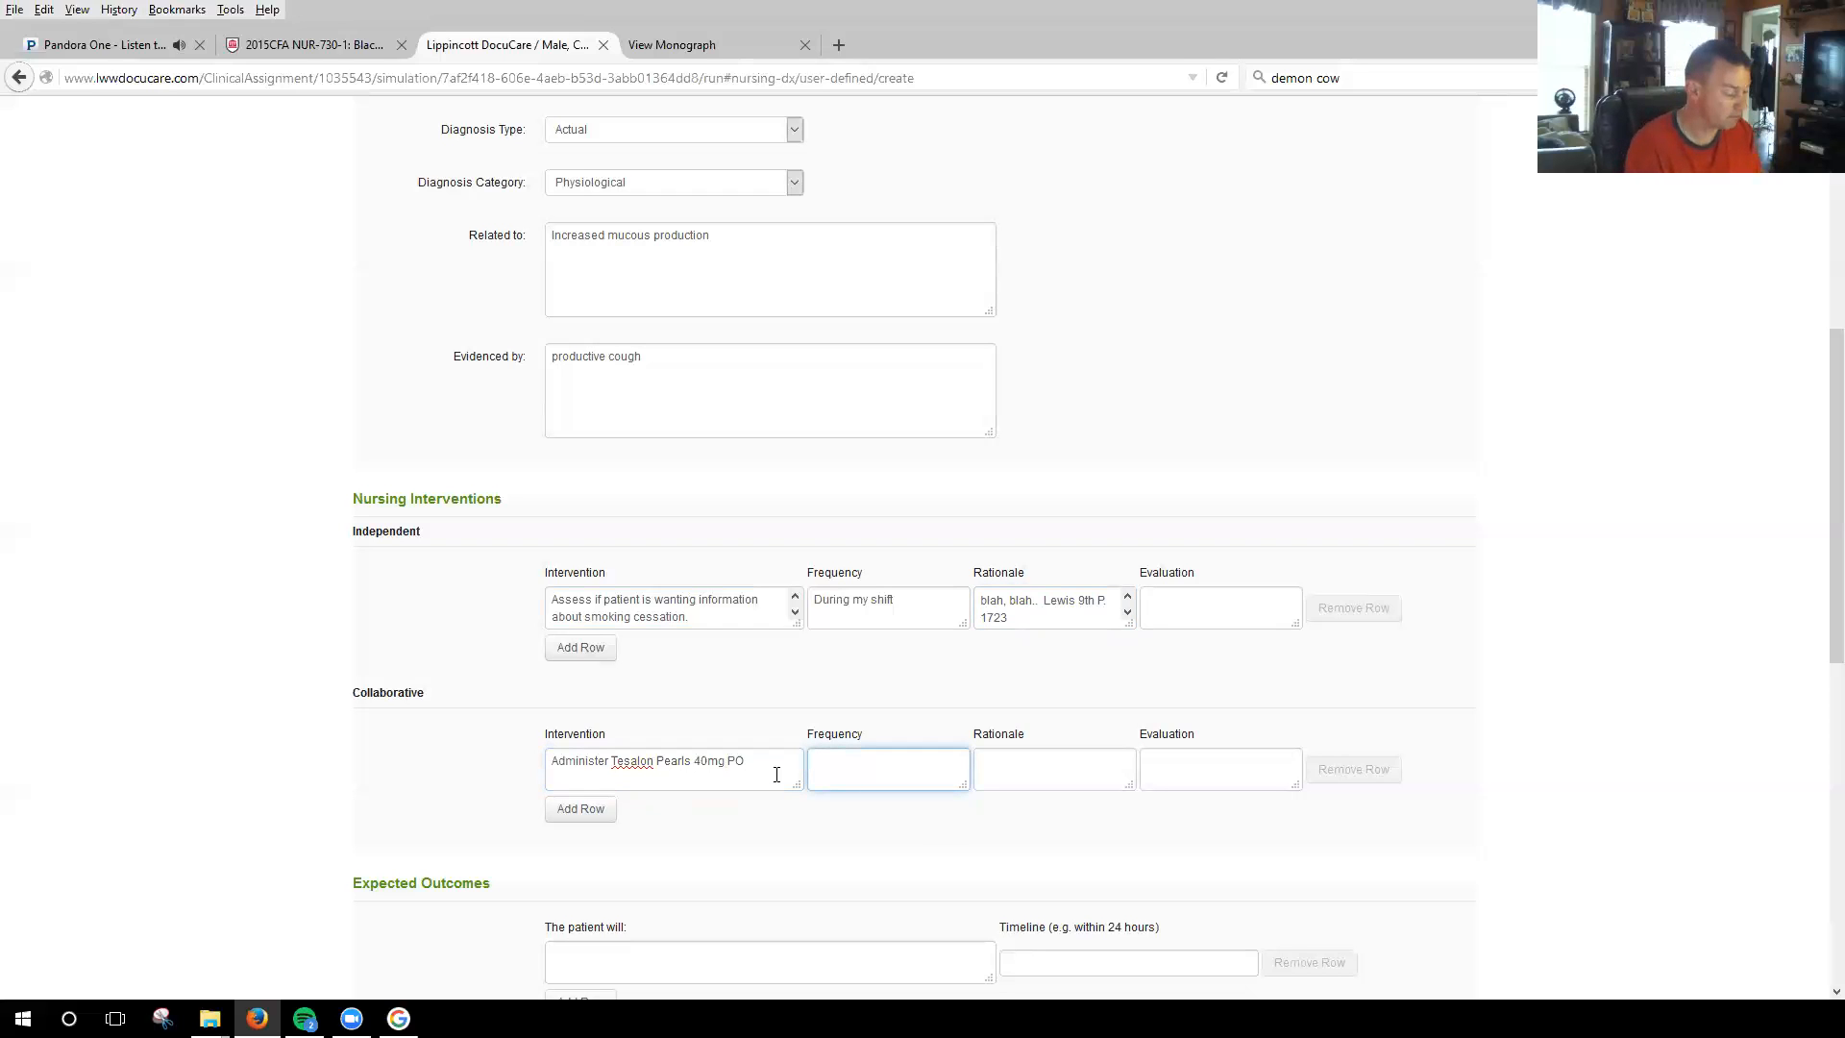
text(Q D)
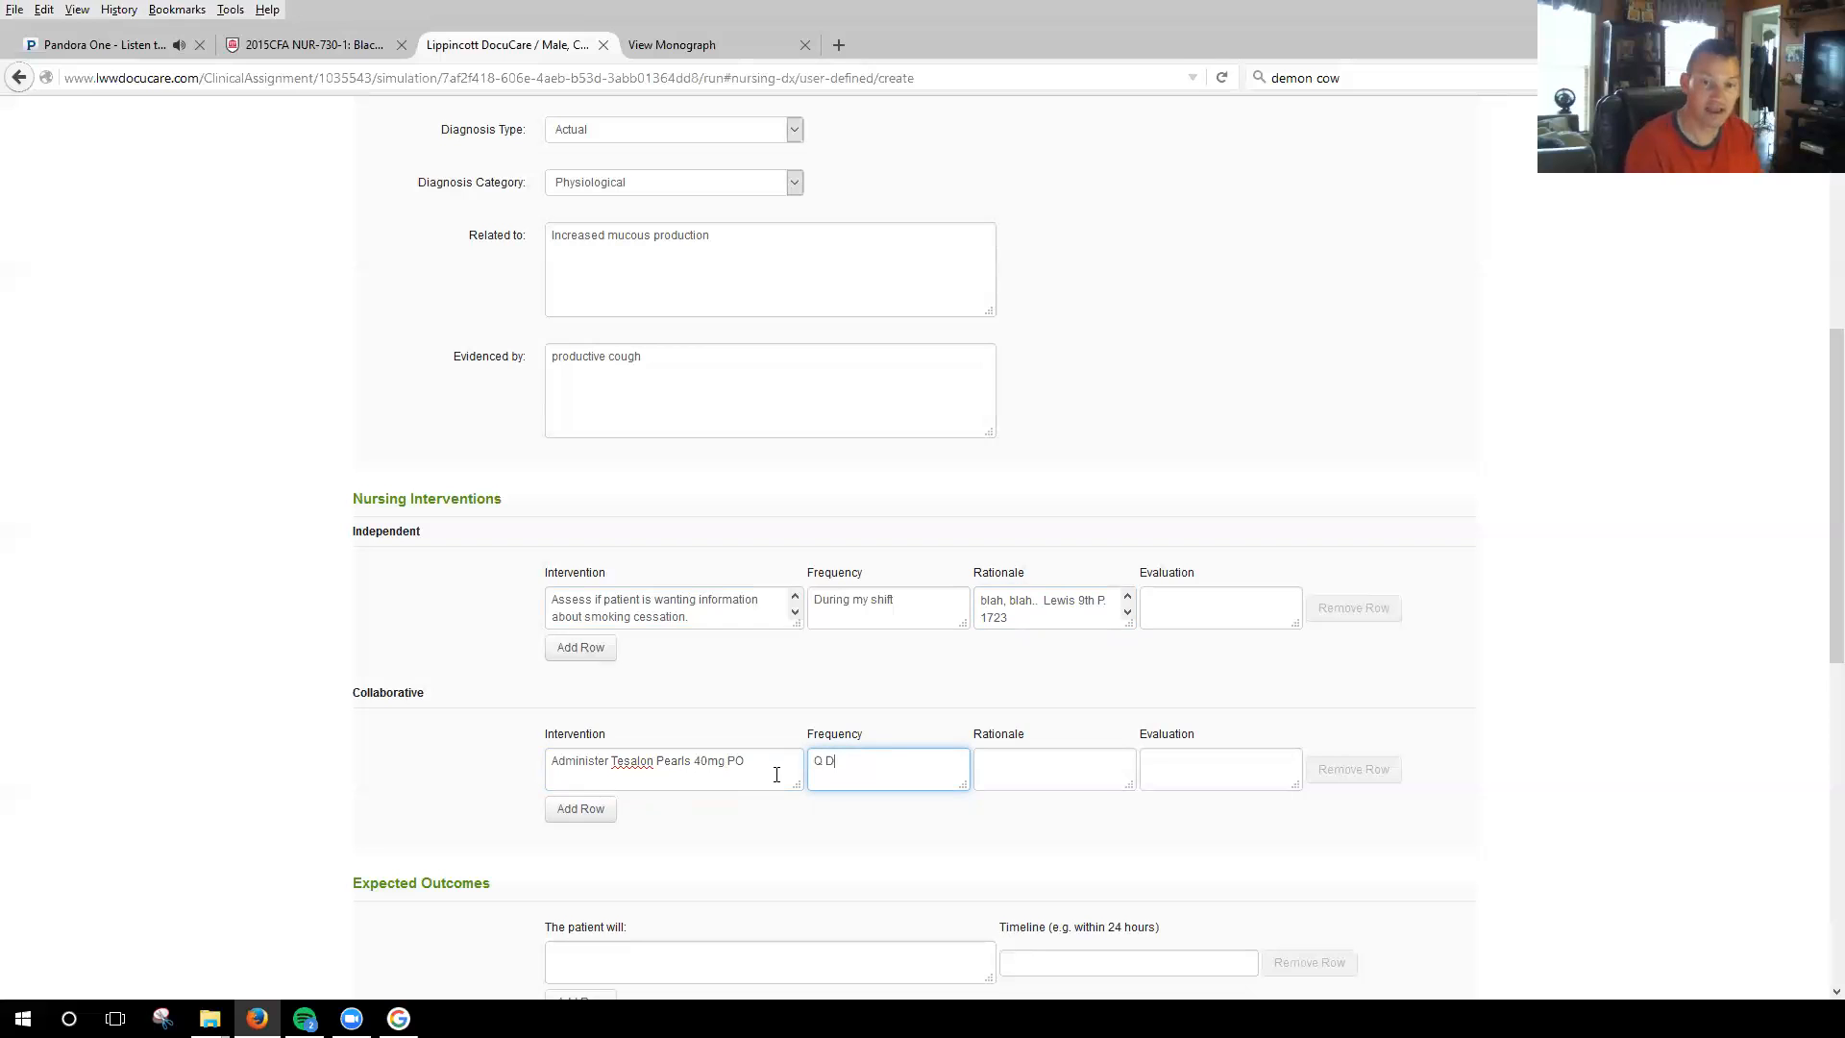
text(ay 2 0900)
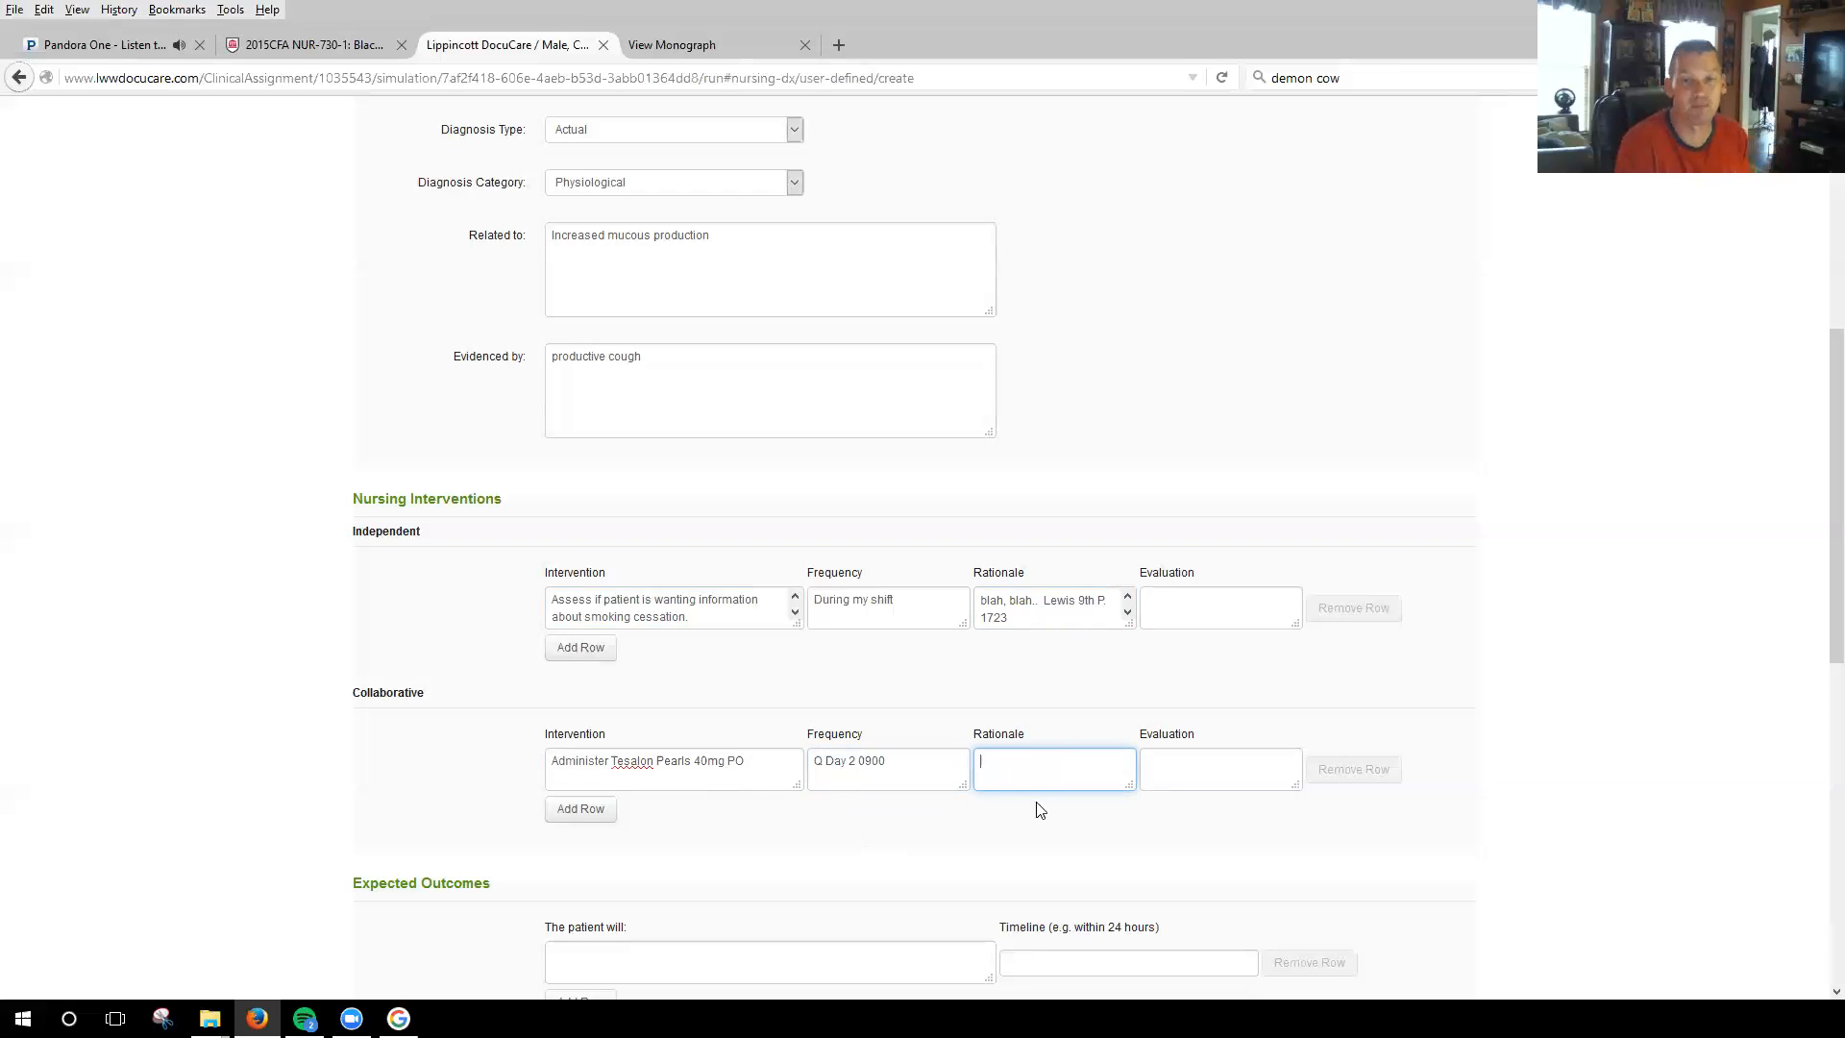
Give the collaborative intervention the frequency "Q Day 2 0900" and the rationale "Expectorant".
text(Expectorant)
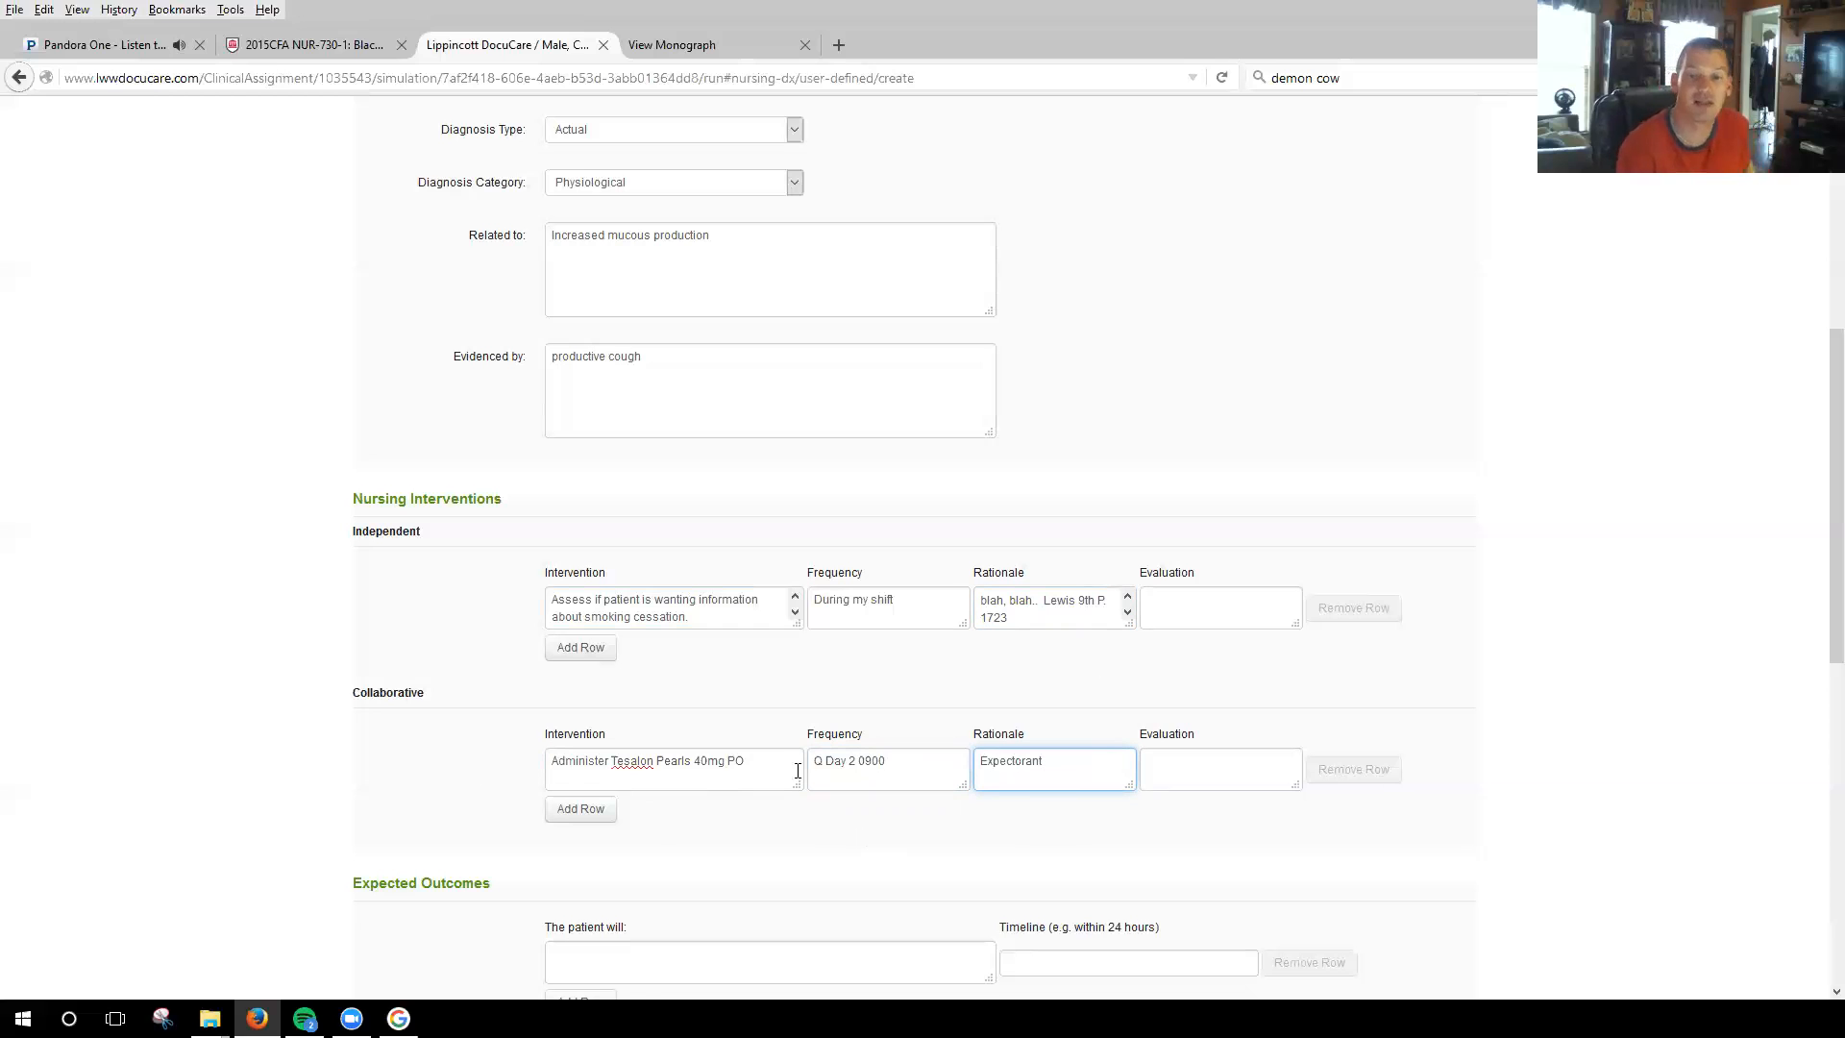
Go to the care plan's expected outcomes section and look through the chronic bronchitis monograph for suitable expected patient outcomes.
scroll(893, 711, down, 3)
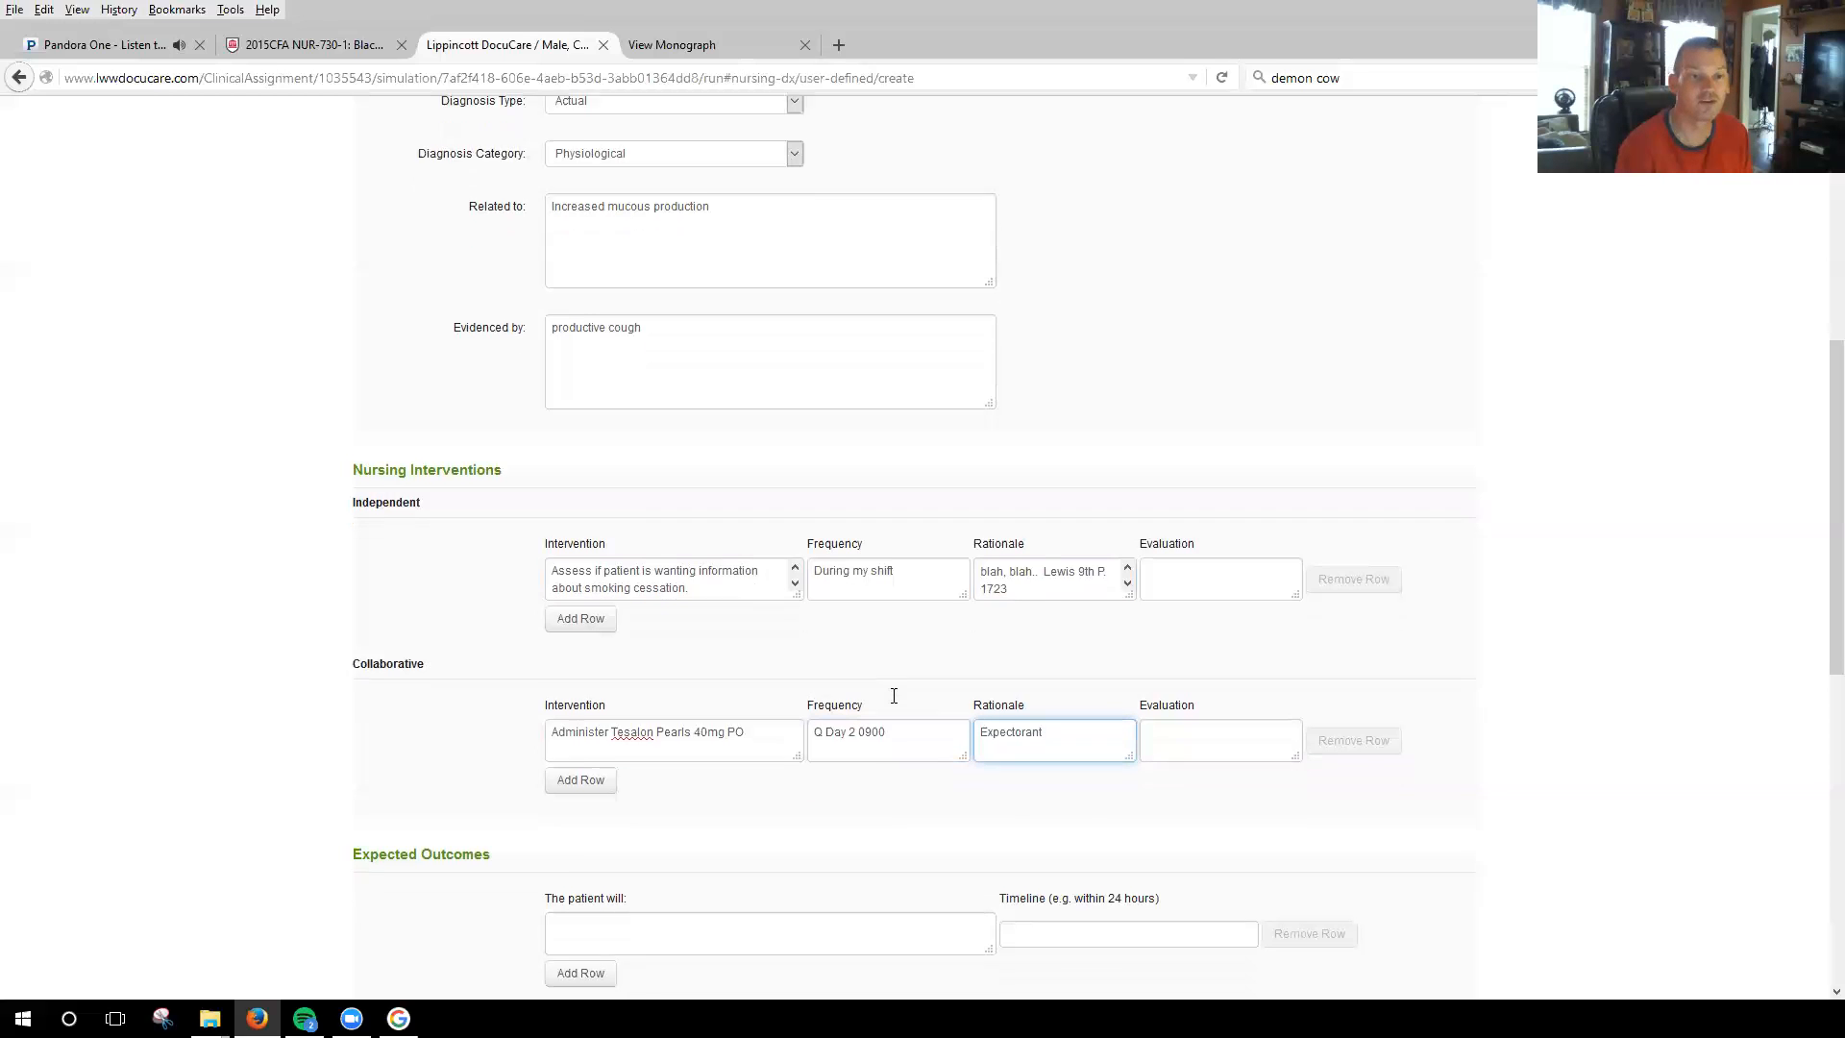
scroll(826, 591, down, 3)
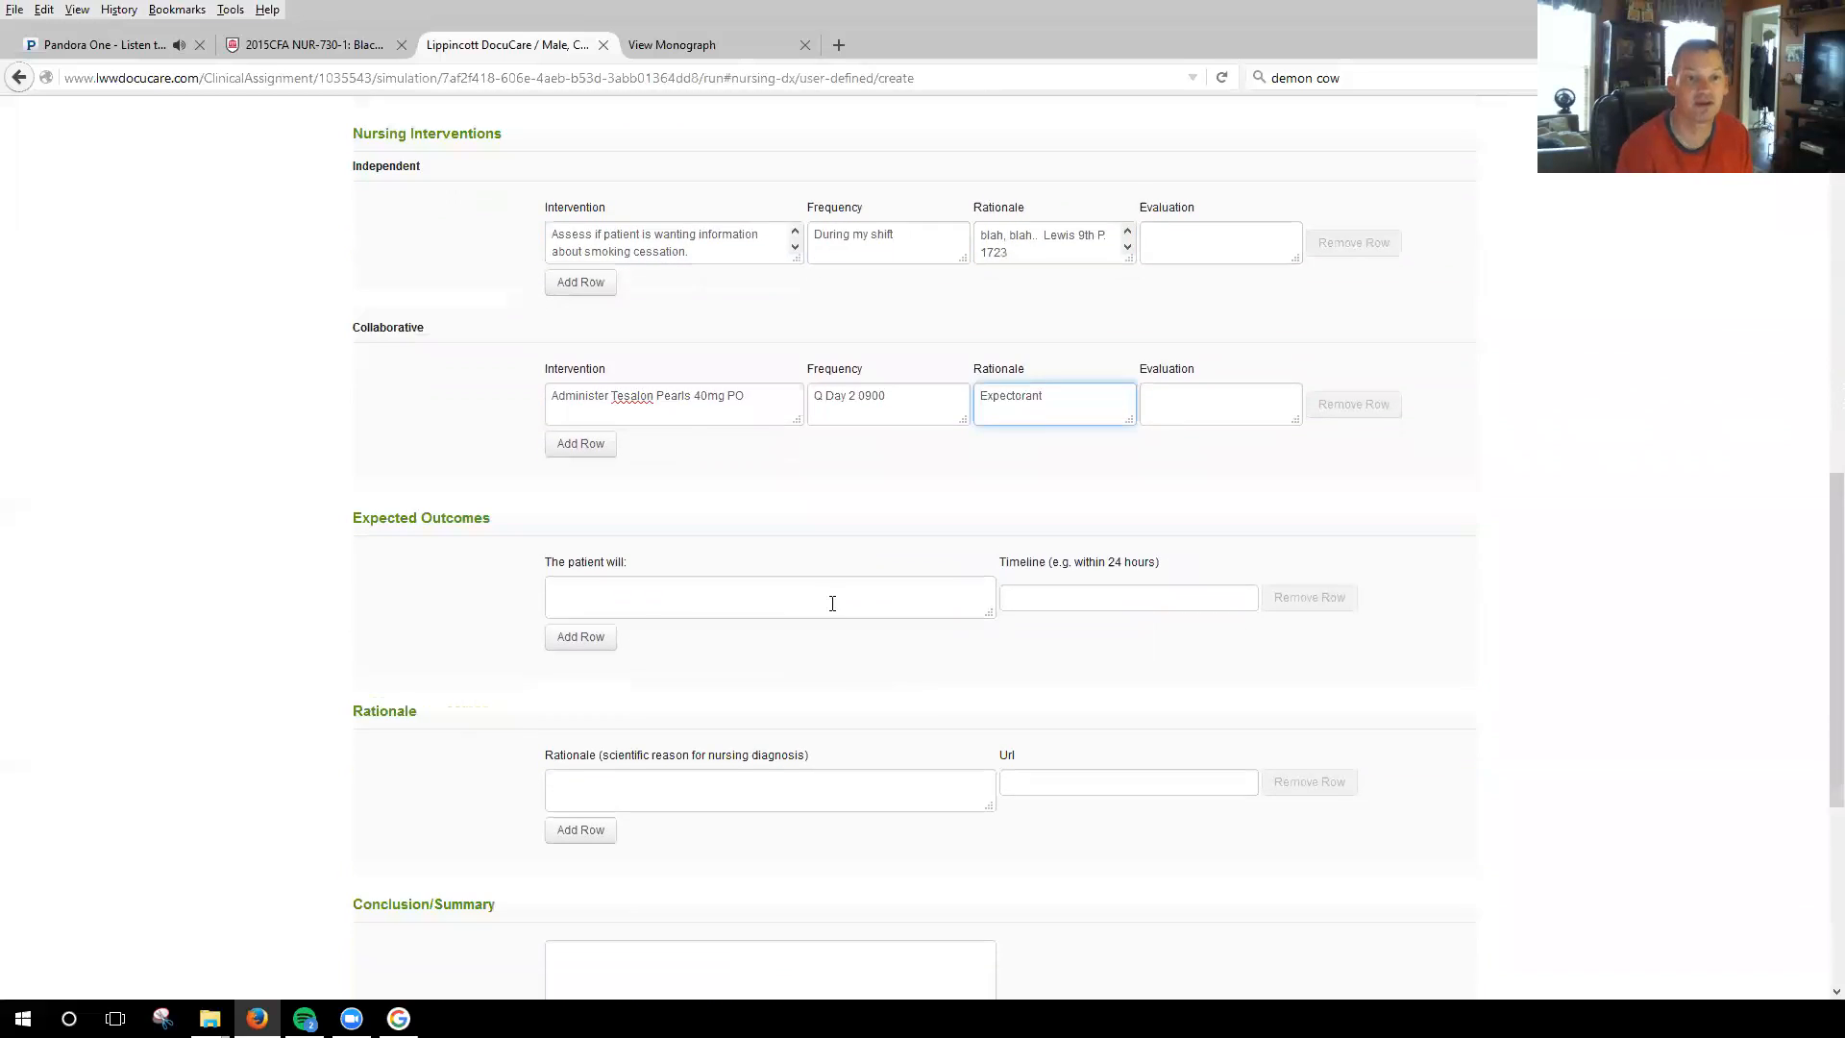
click(628, 595)
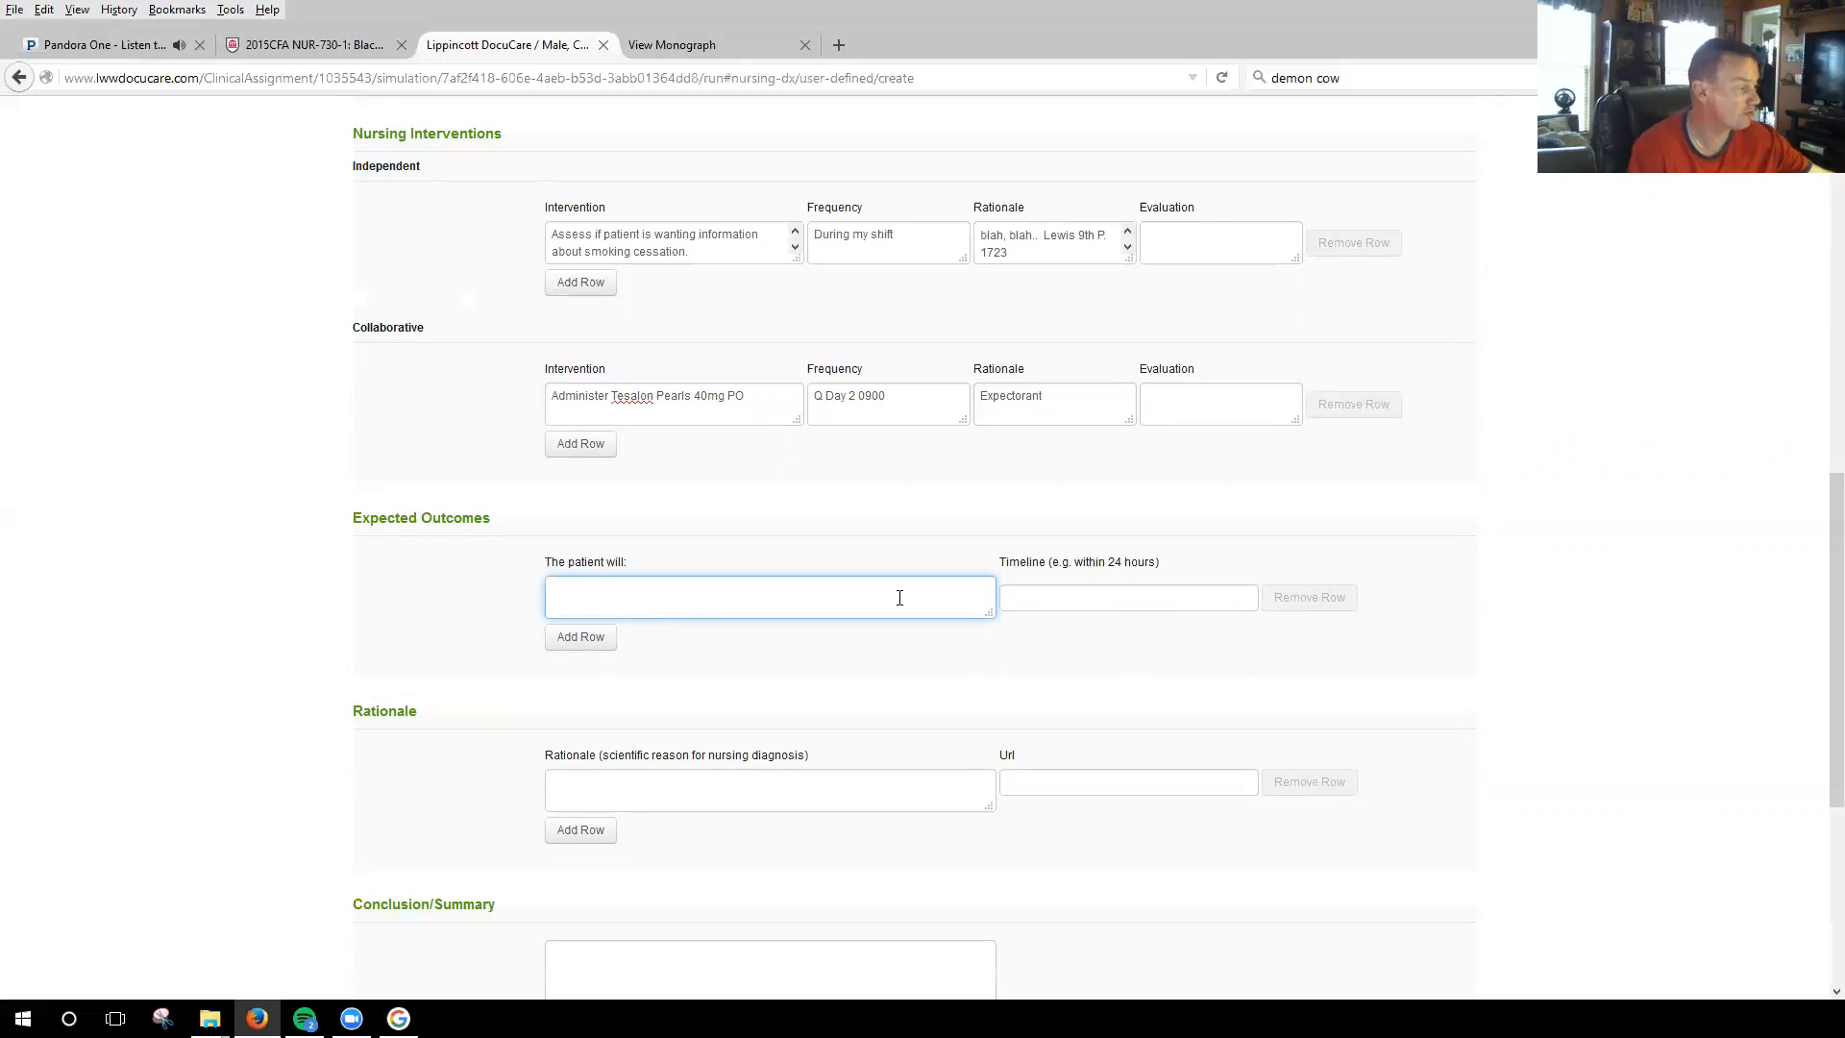
click(714, 48)
scroll(822, 425, up, 5)
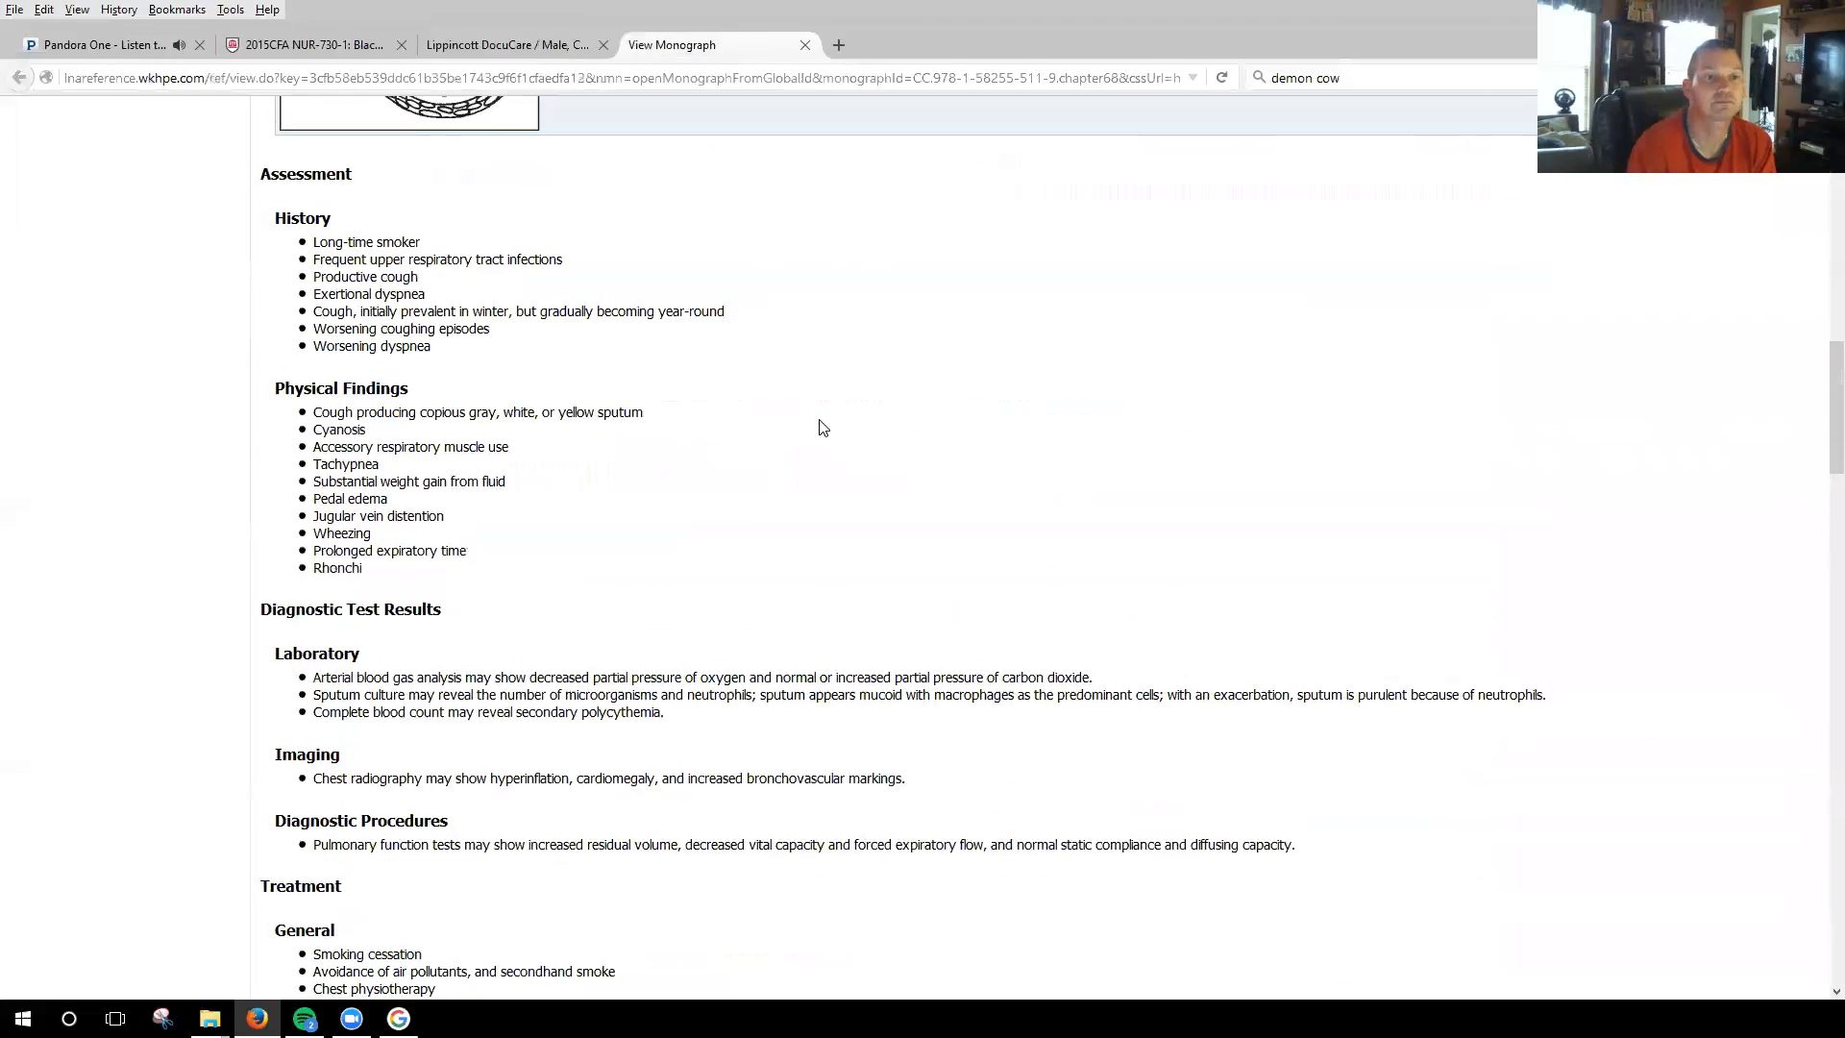
scroll(822, 426, up, 4)
scroll(822, 425, down, 15)
scroll(822, 425, down, 5)
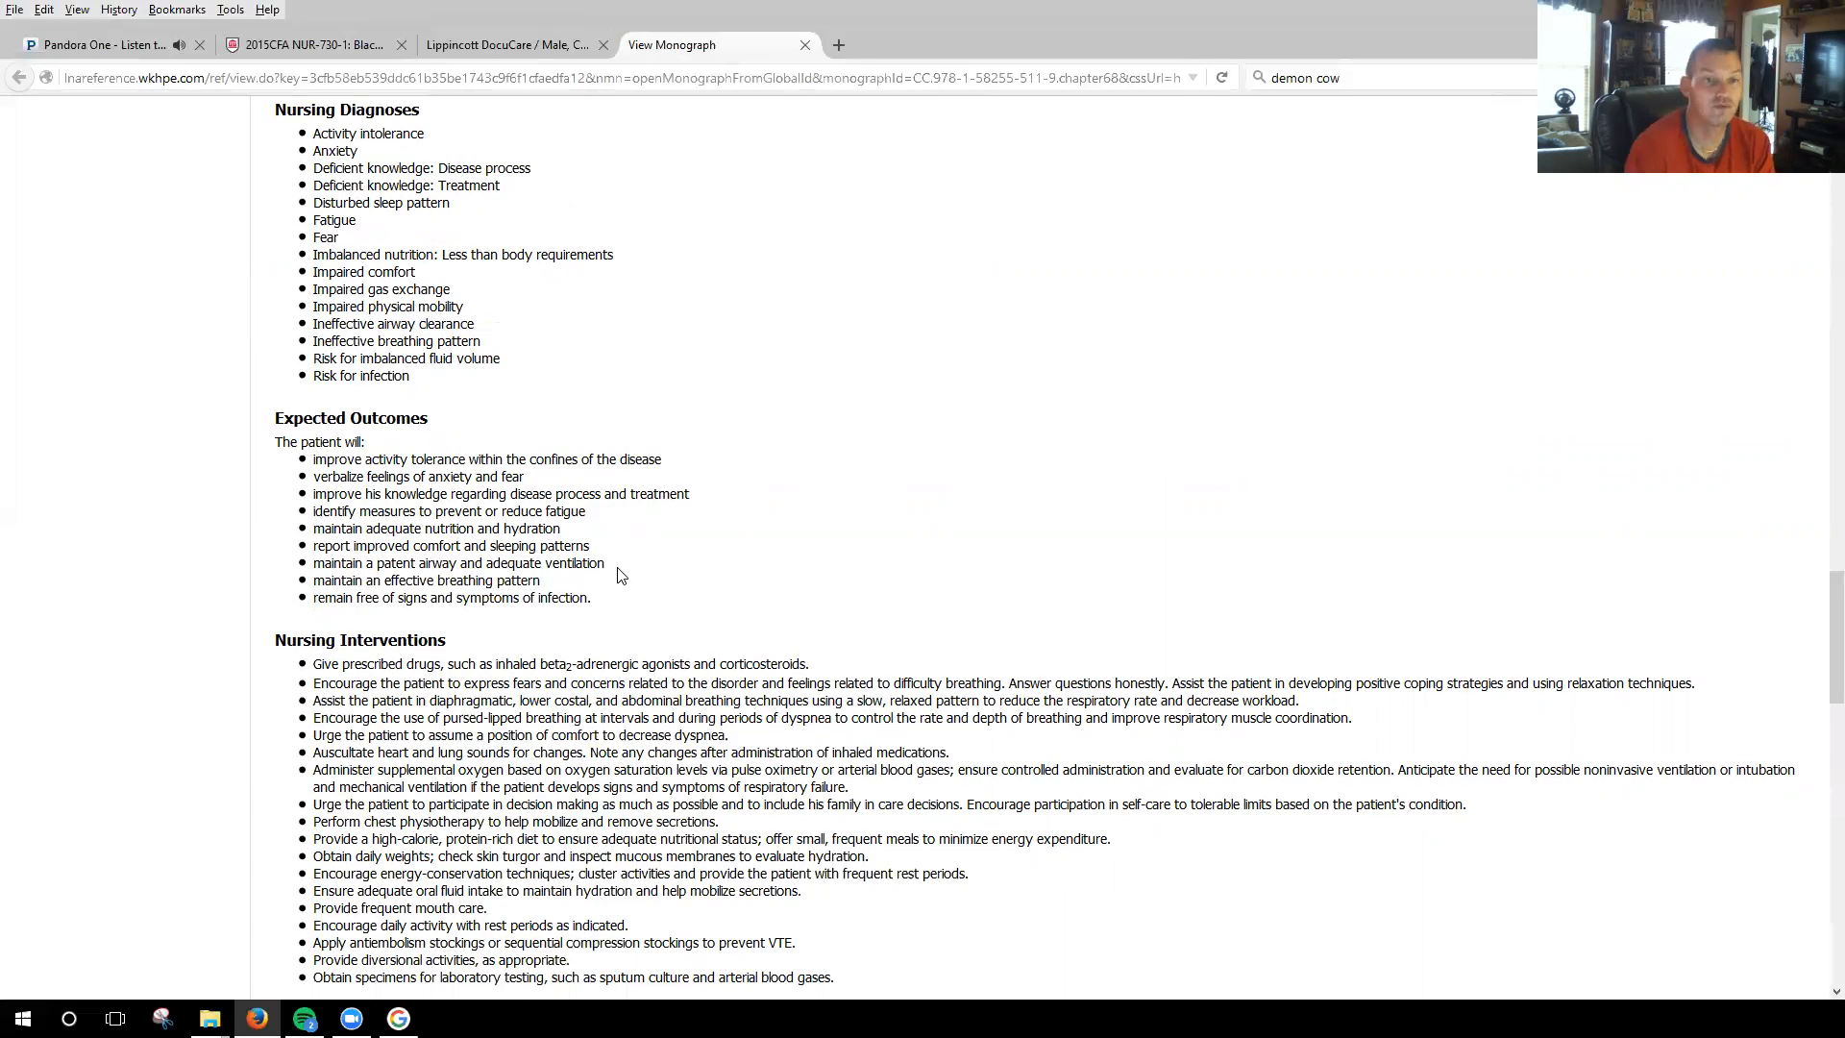
Copy "maintain a patent airway and adequate ventilation" from the monograph's expected outcomes into the care plan's expected patient outcome.
drag(607, 564, 311, 565)
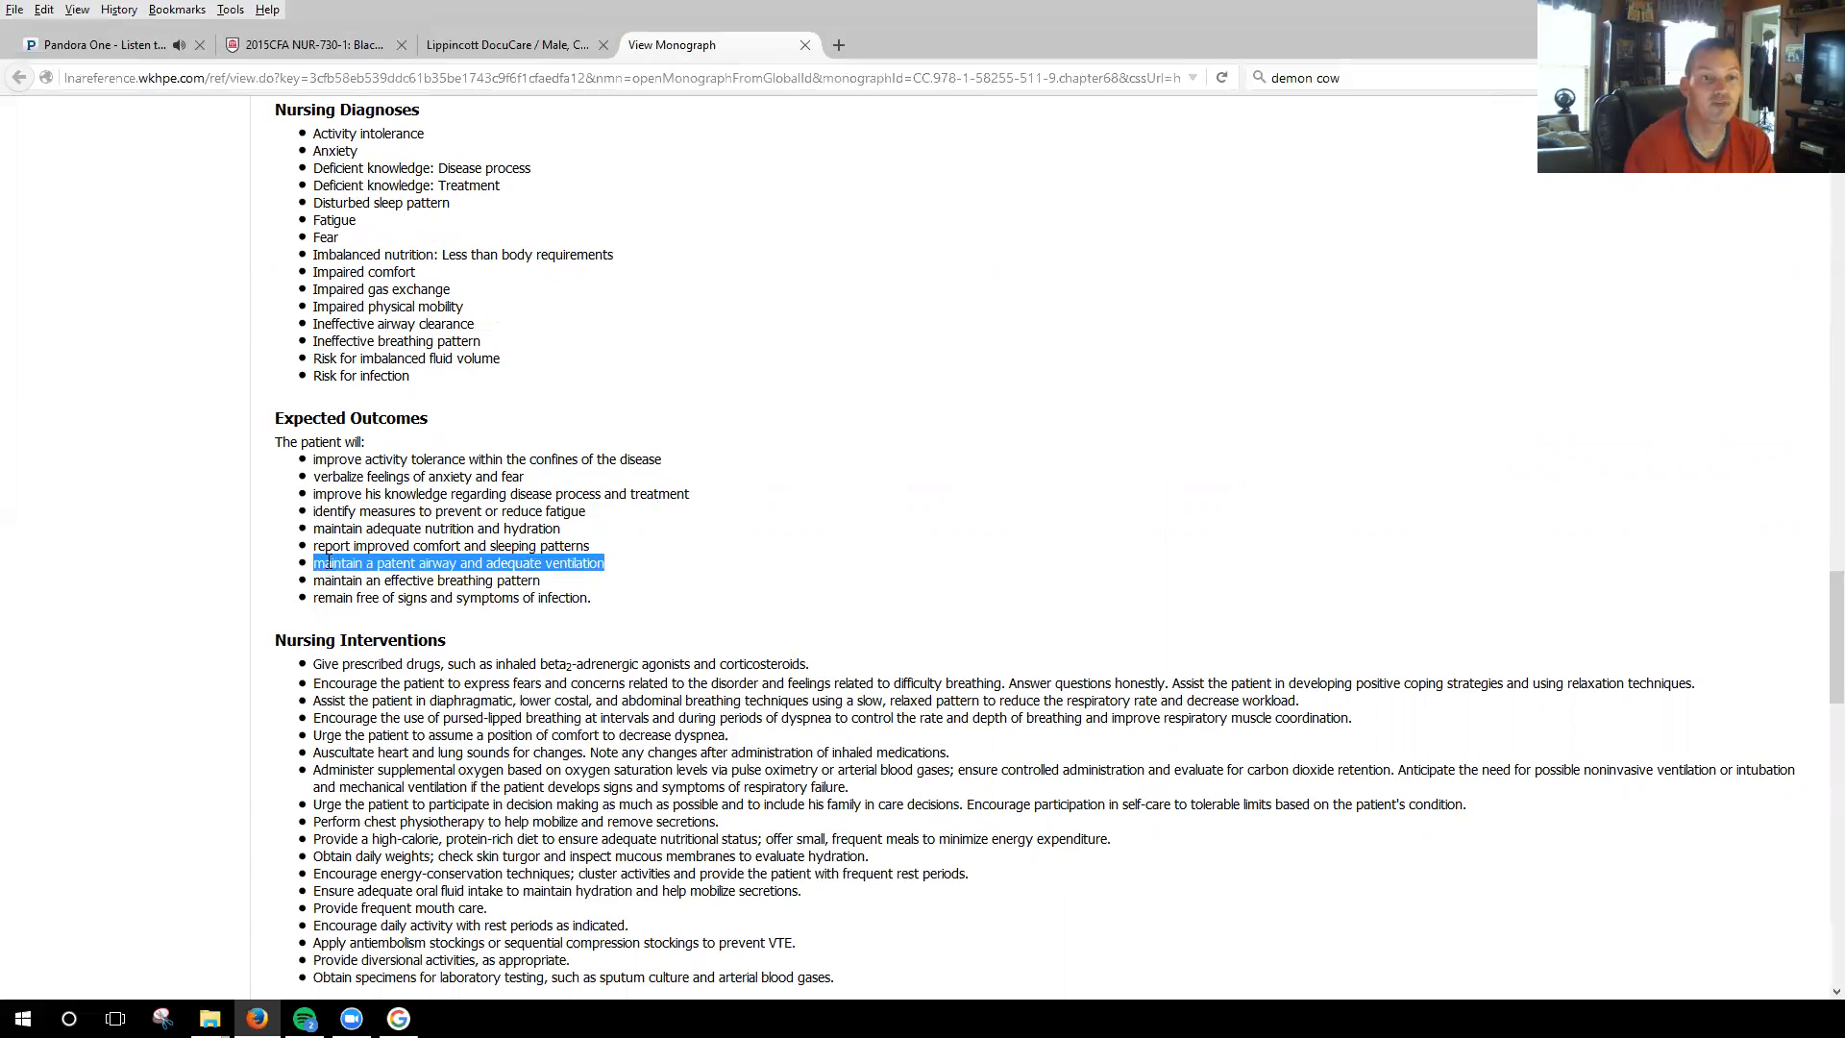
right_click(453, 563)
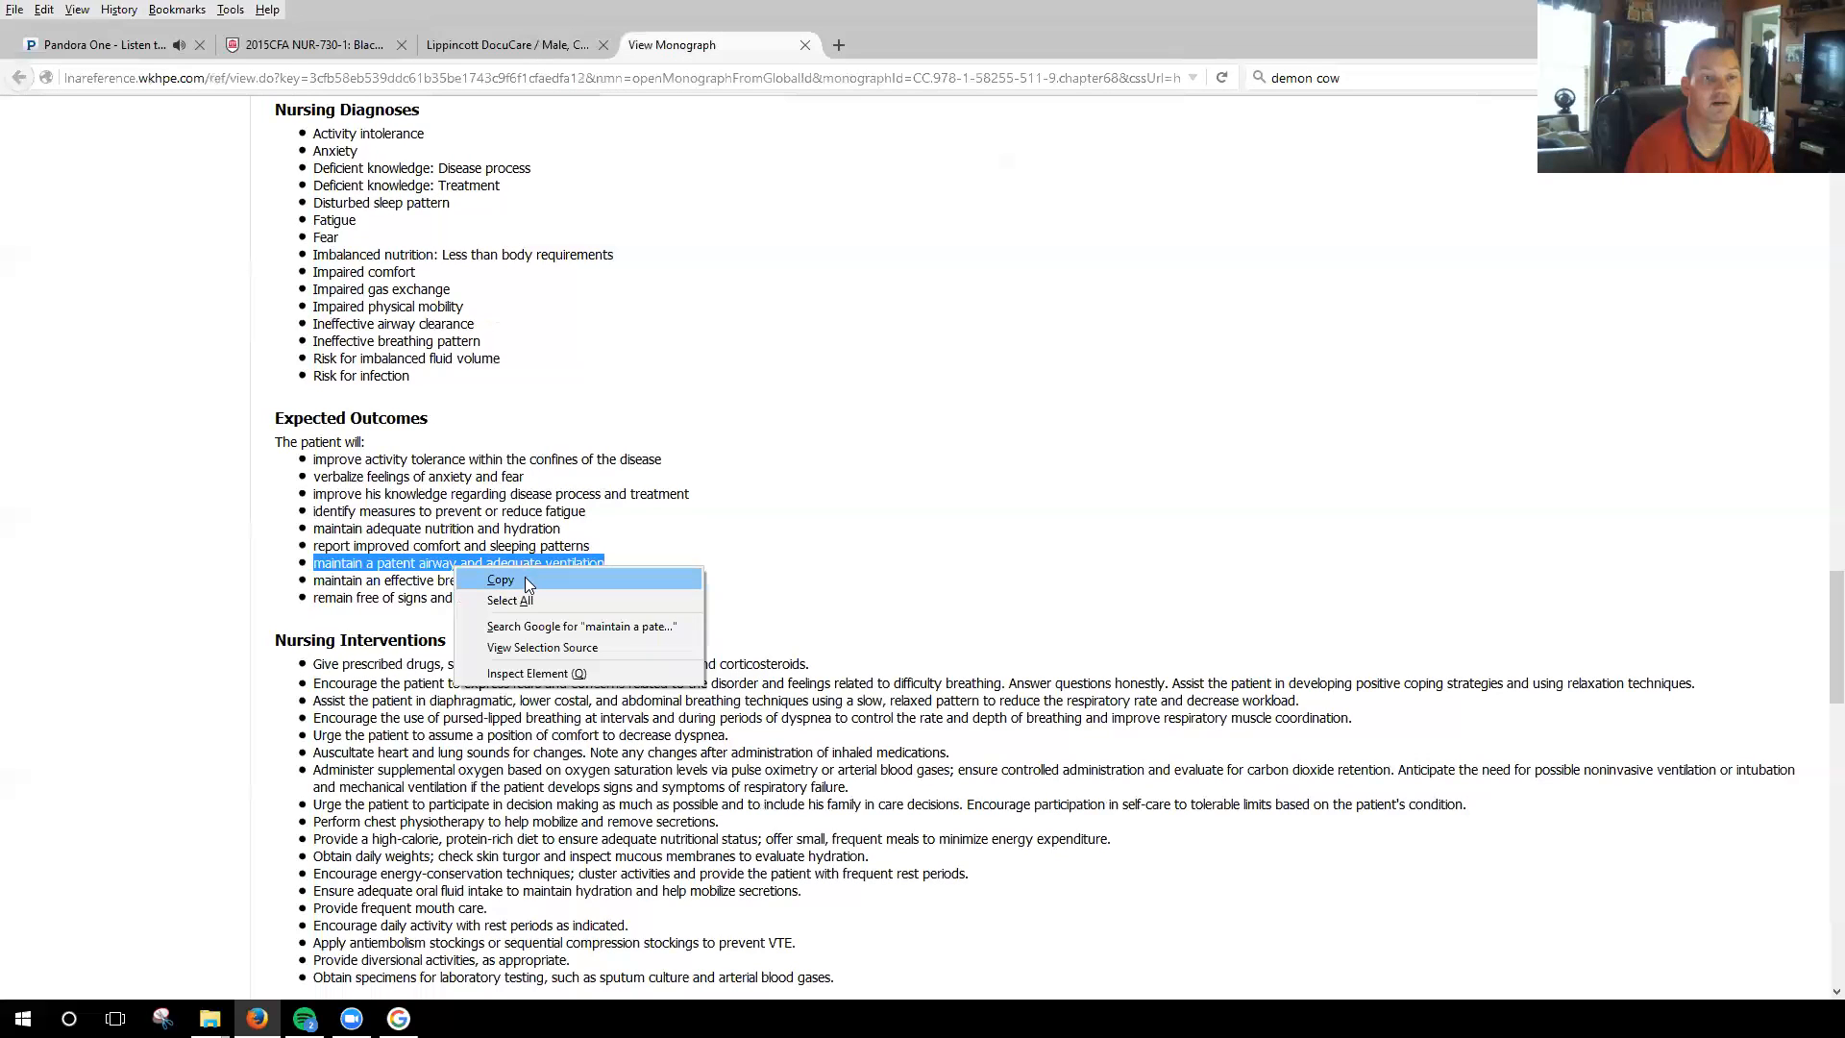
click(524, 576)
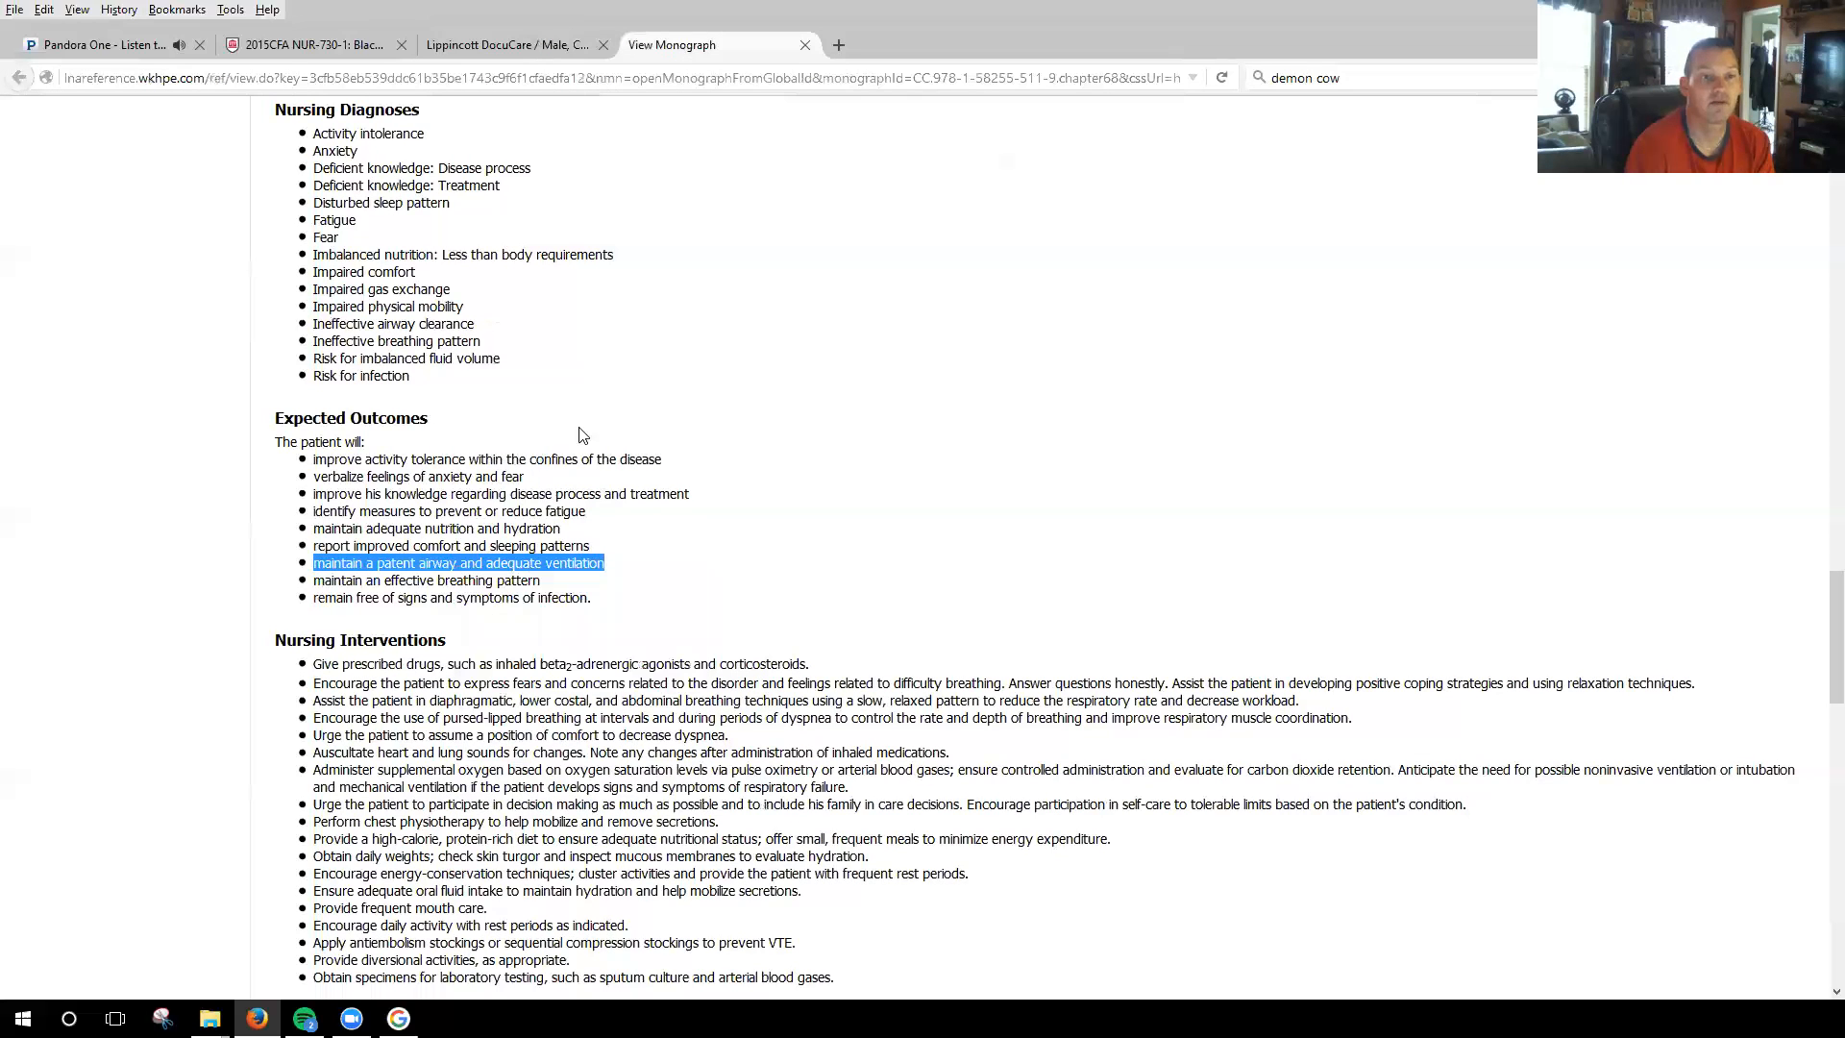
click(501, 53)
scroll(926, 526, up, 10)
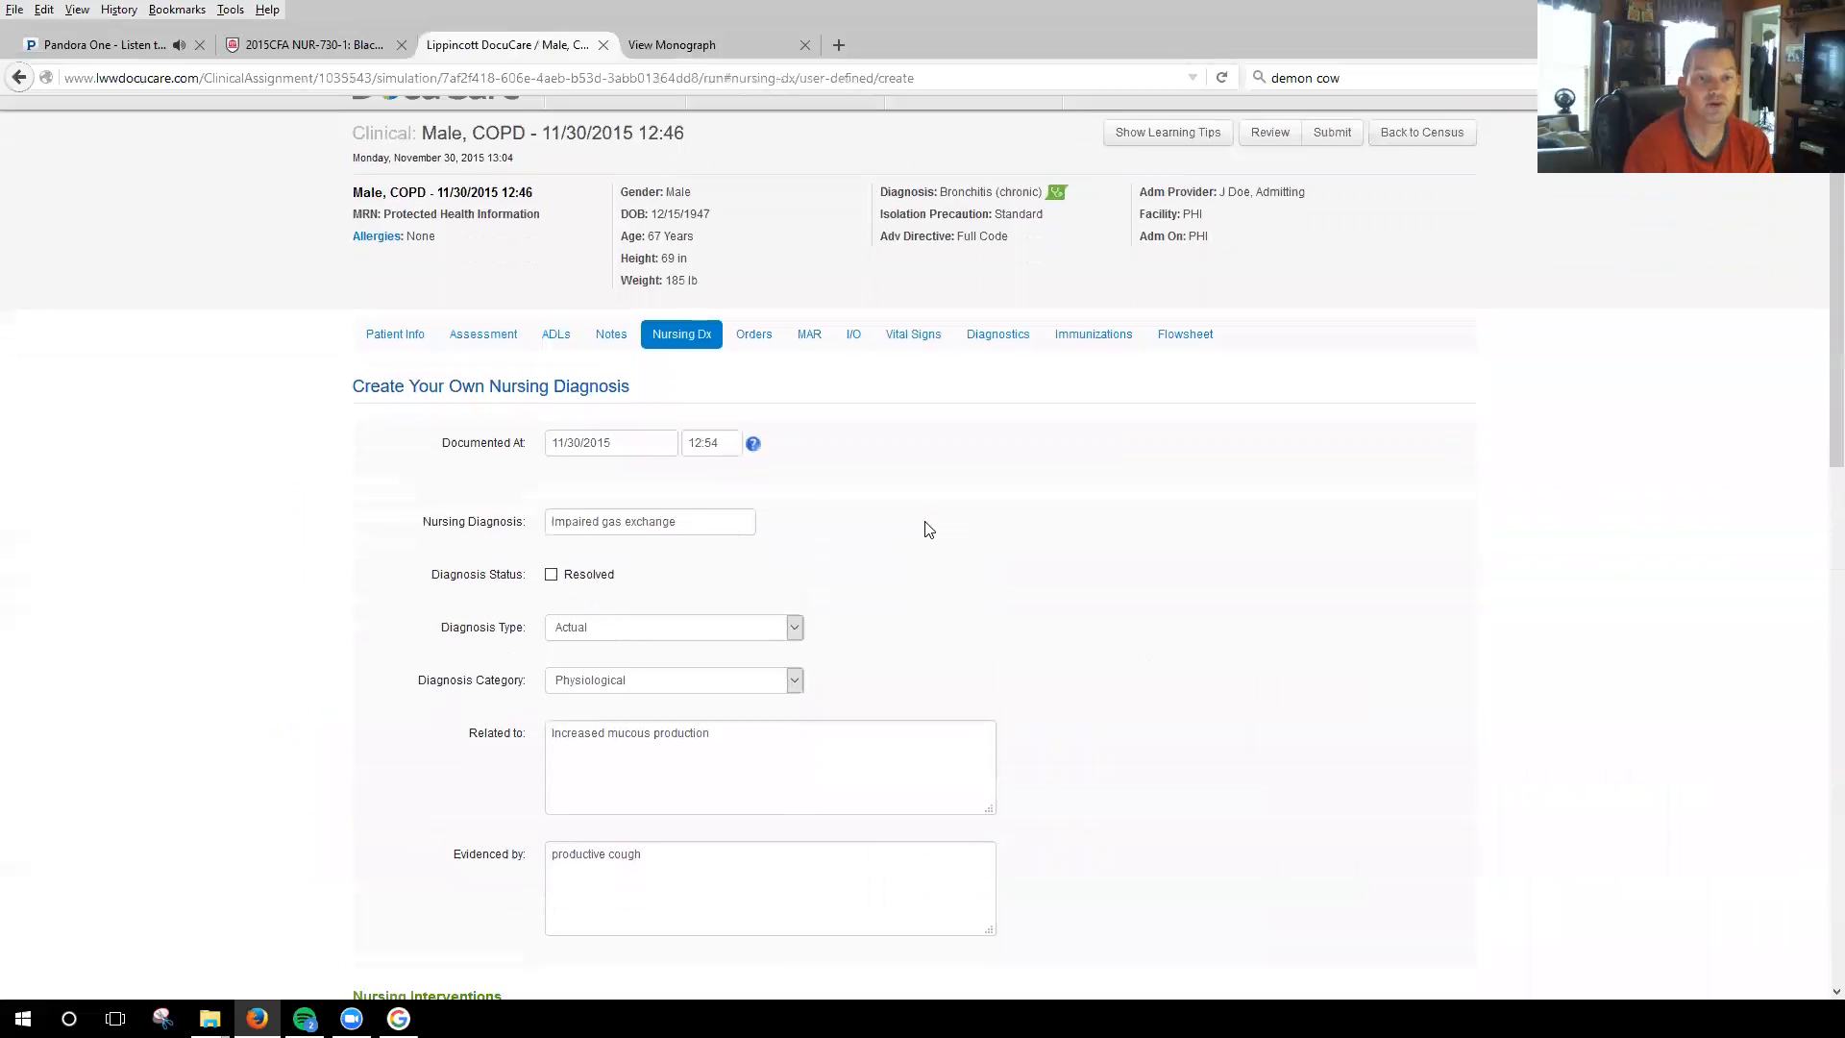
scroll(774, 613, down, 8)
click(689, 602)
key(ctrl+v)
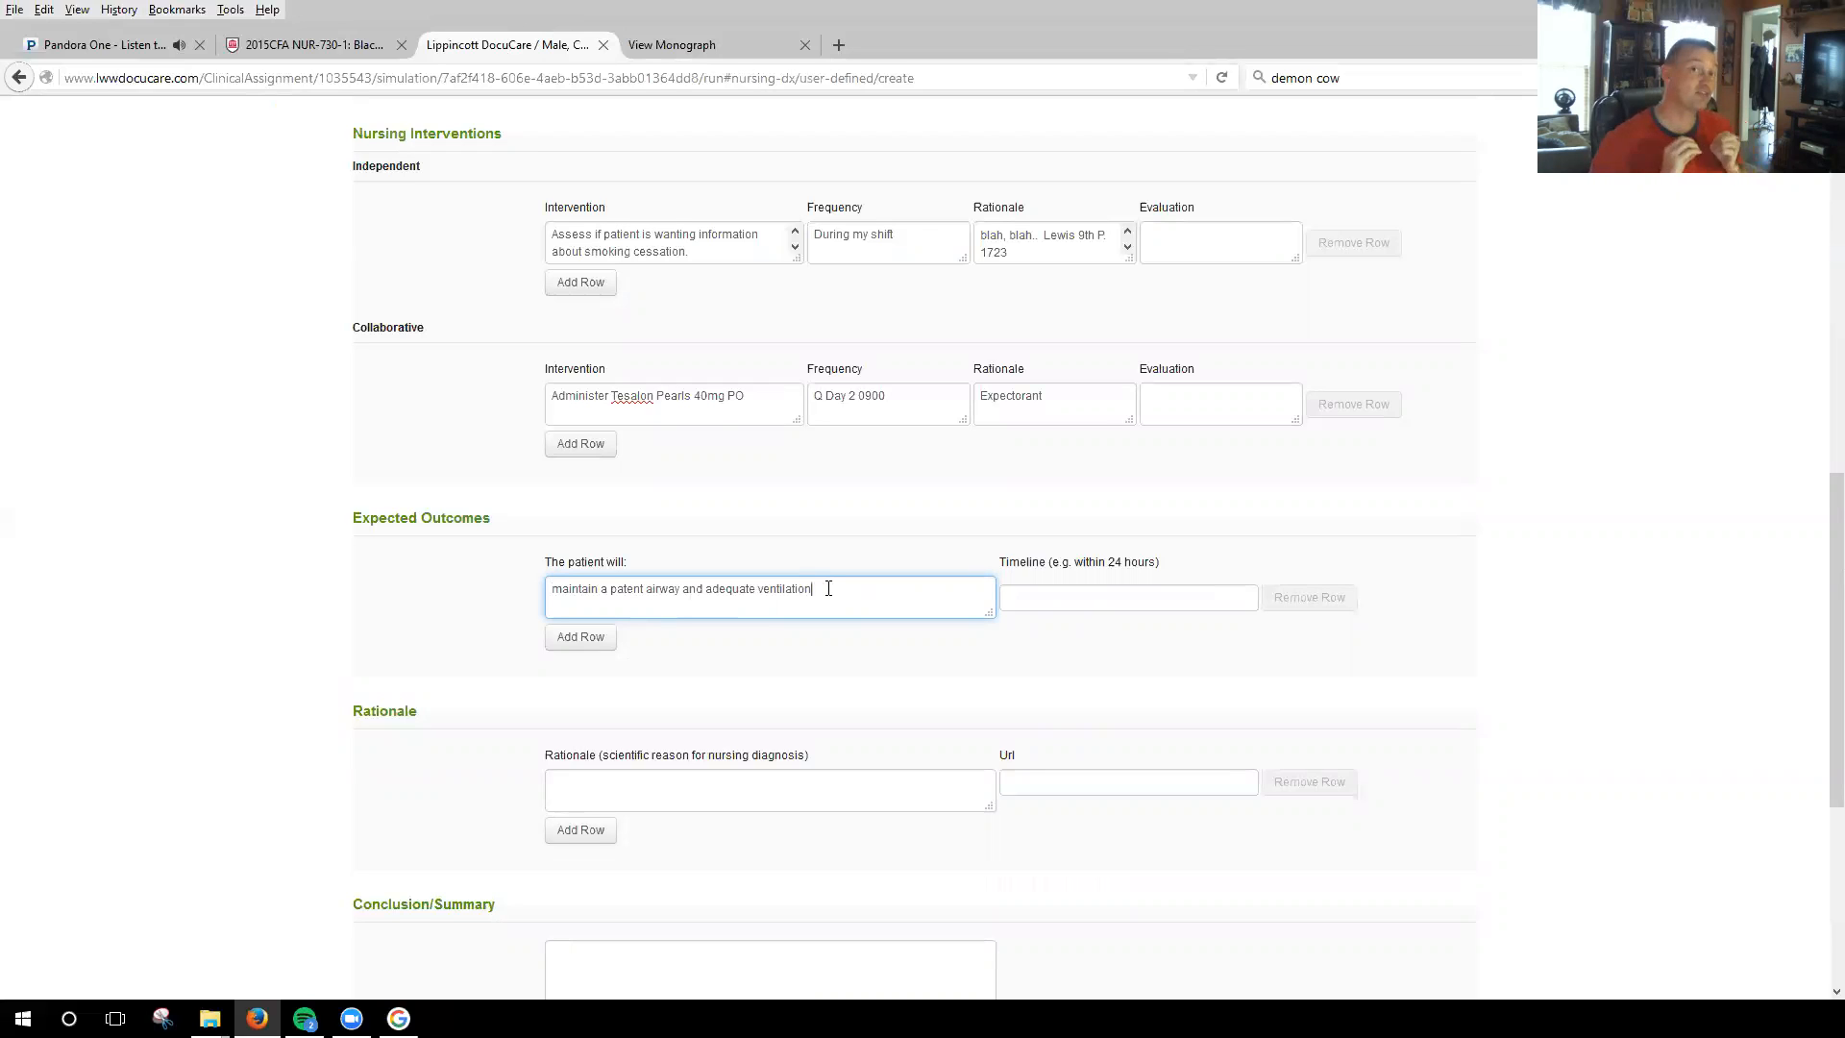
Extend the expected outcome with "AEB maintain 02 sats @>87% on room air" and give it the timeline "During my shift".
text(AEB)
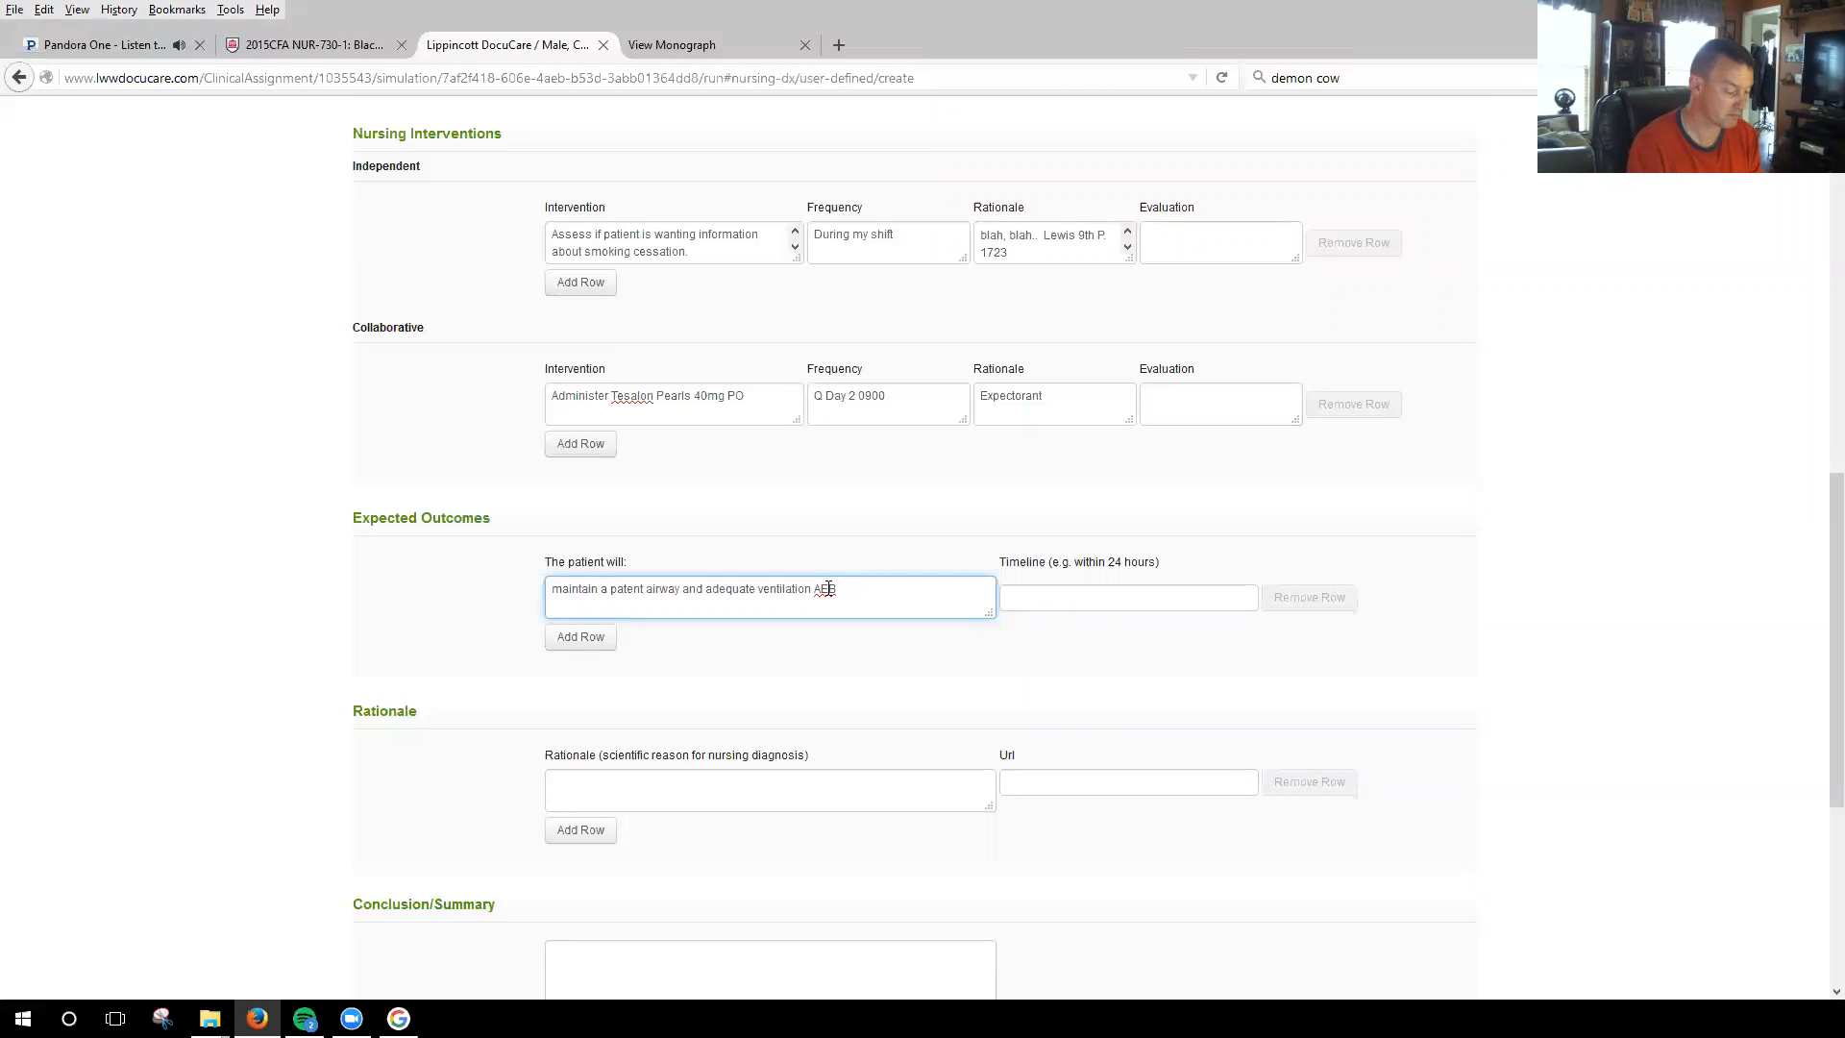
text( maintain)
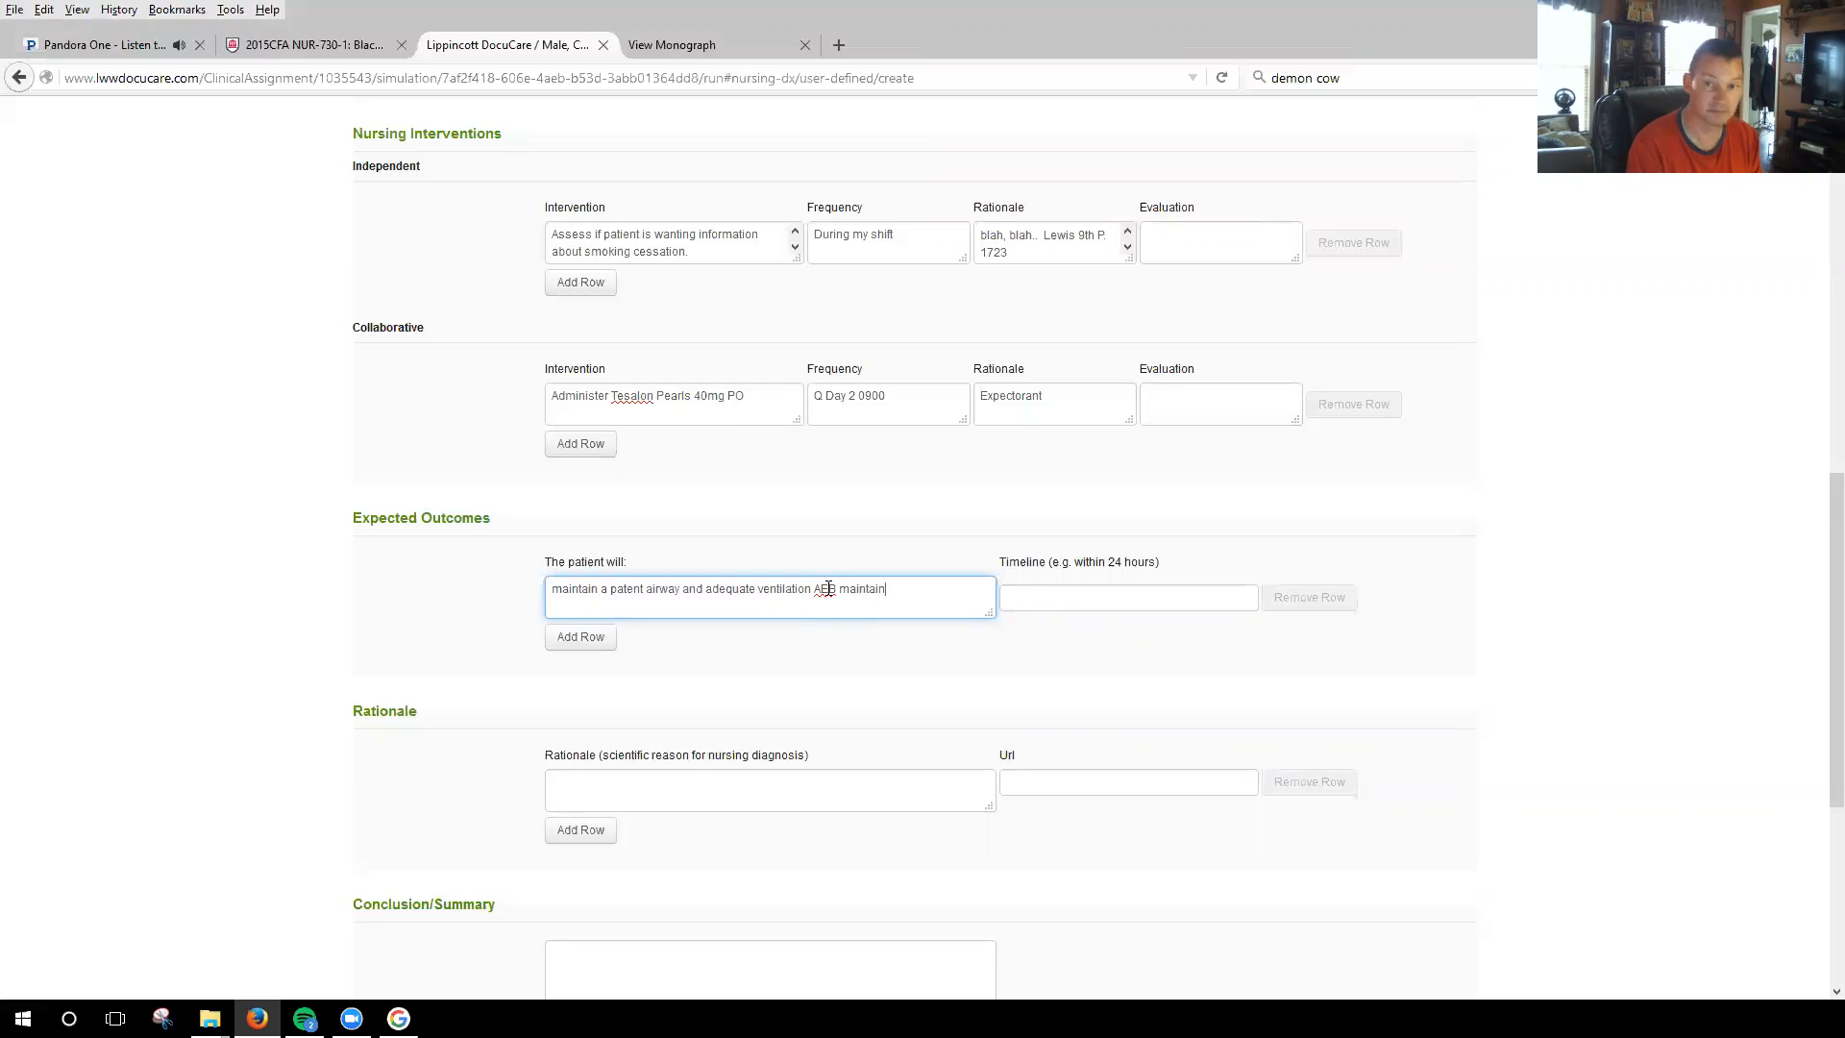
text( 02 s)
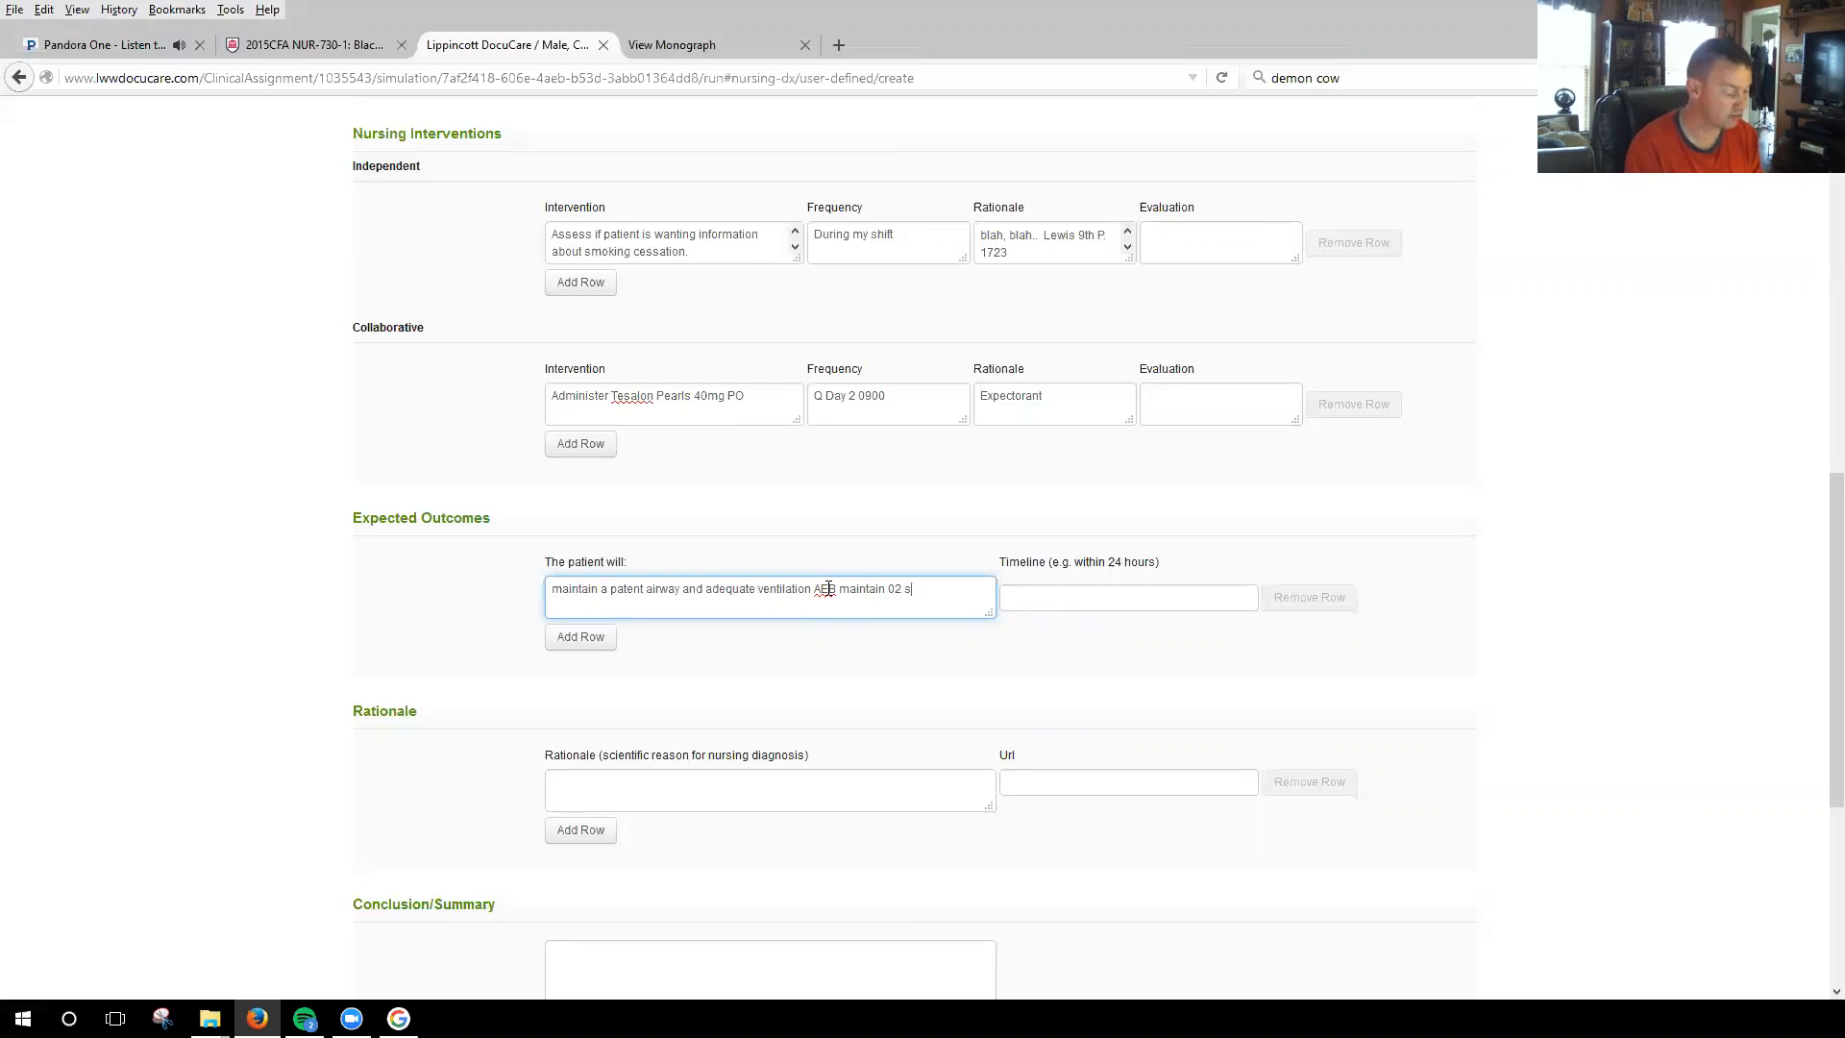
text(ats )
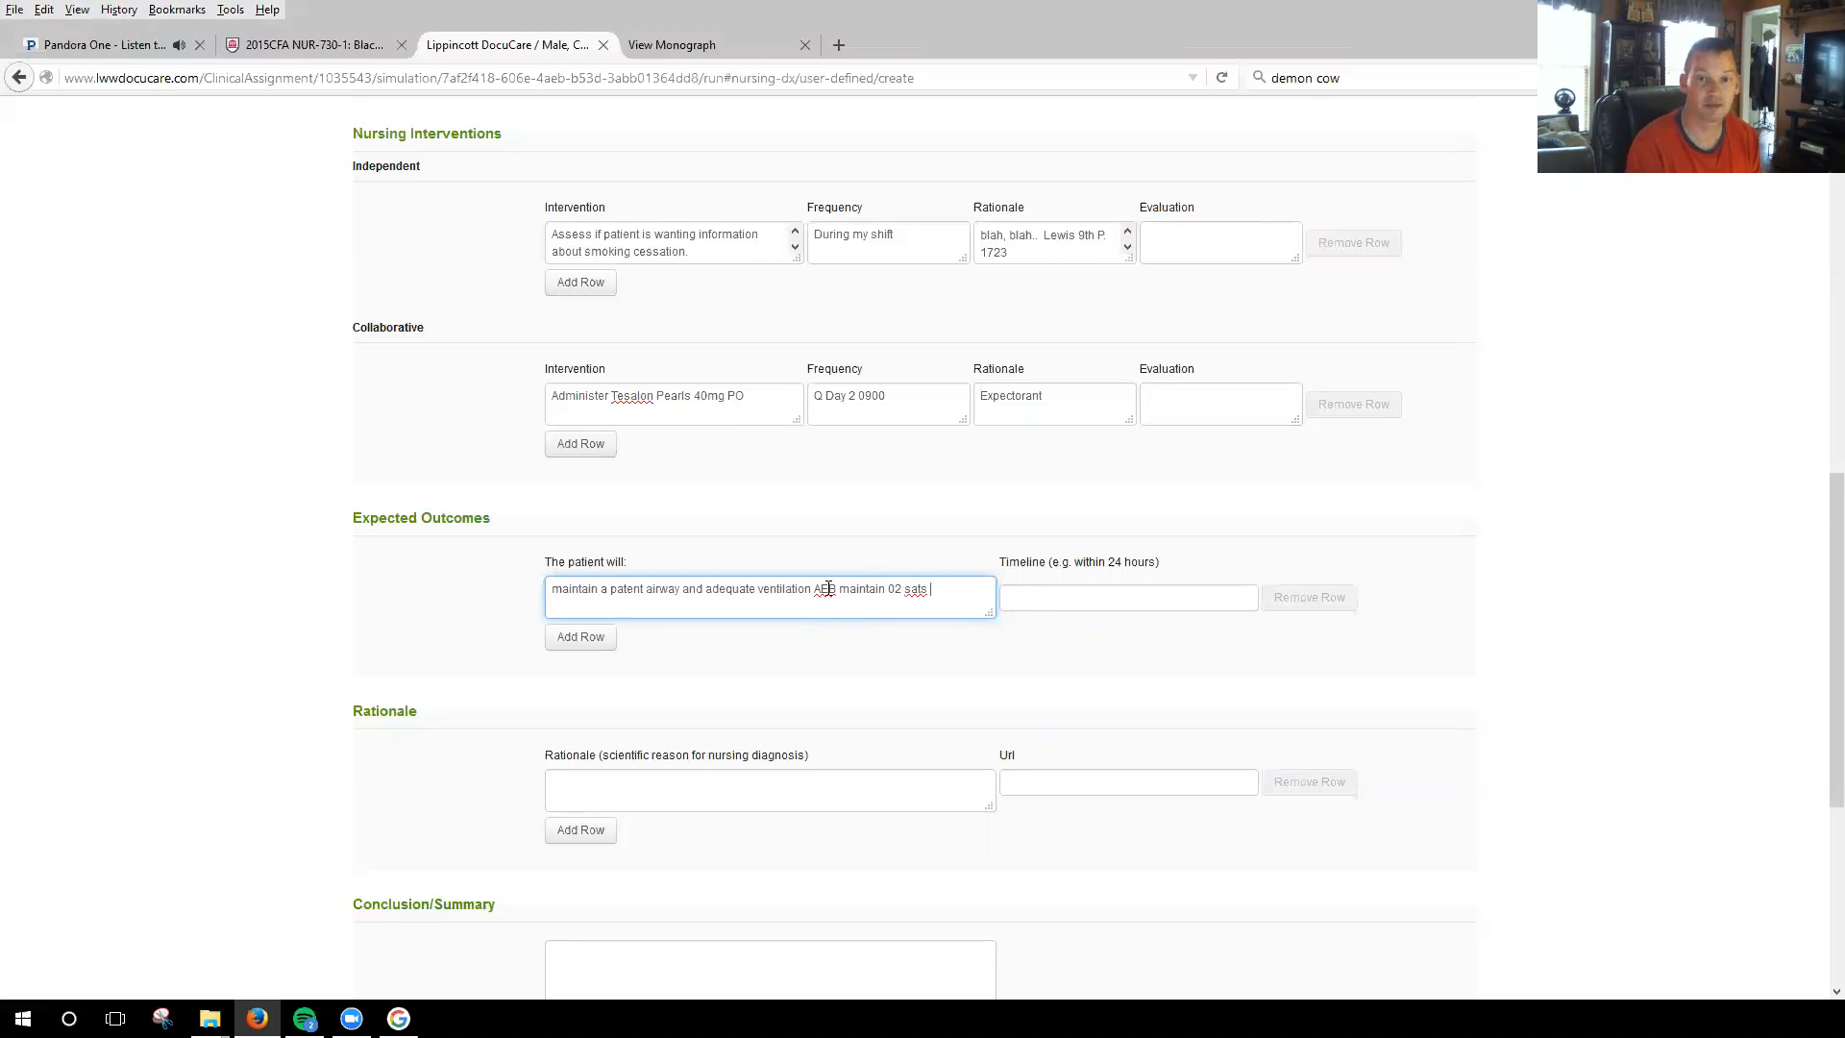
text(@>87)
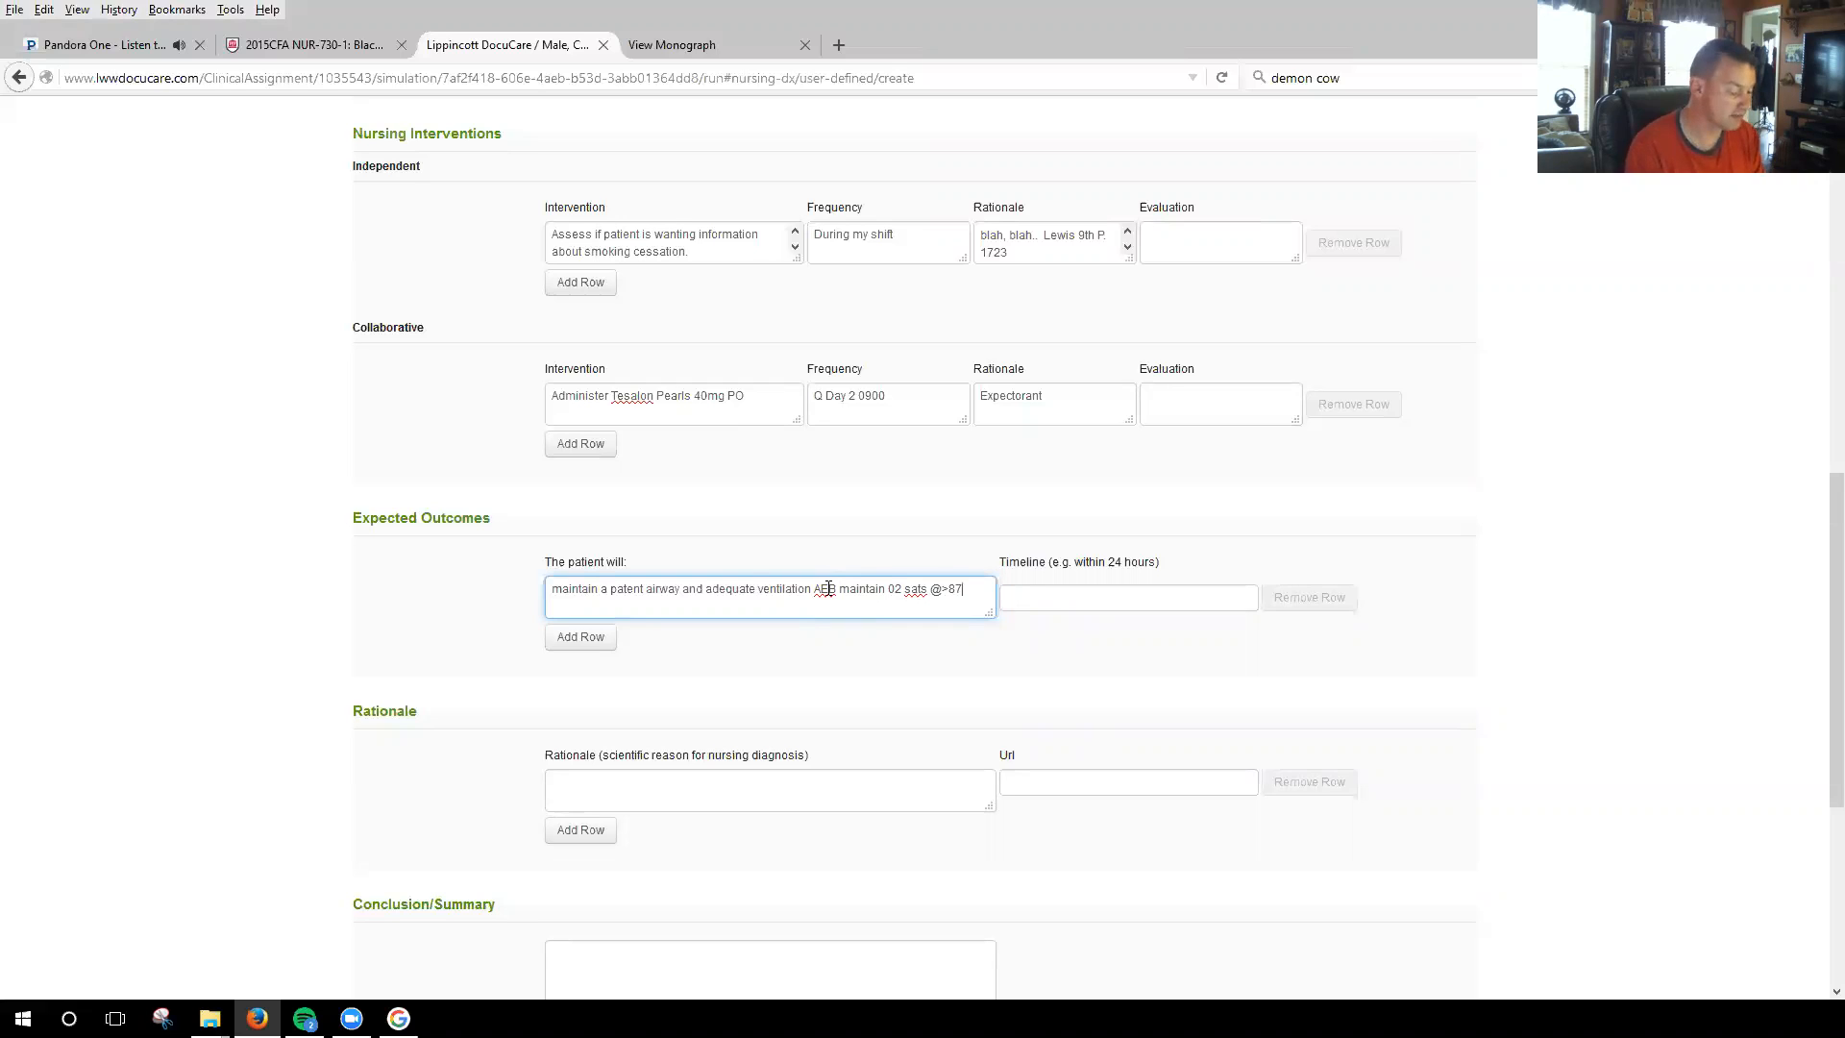
text(% on )
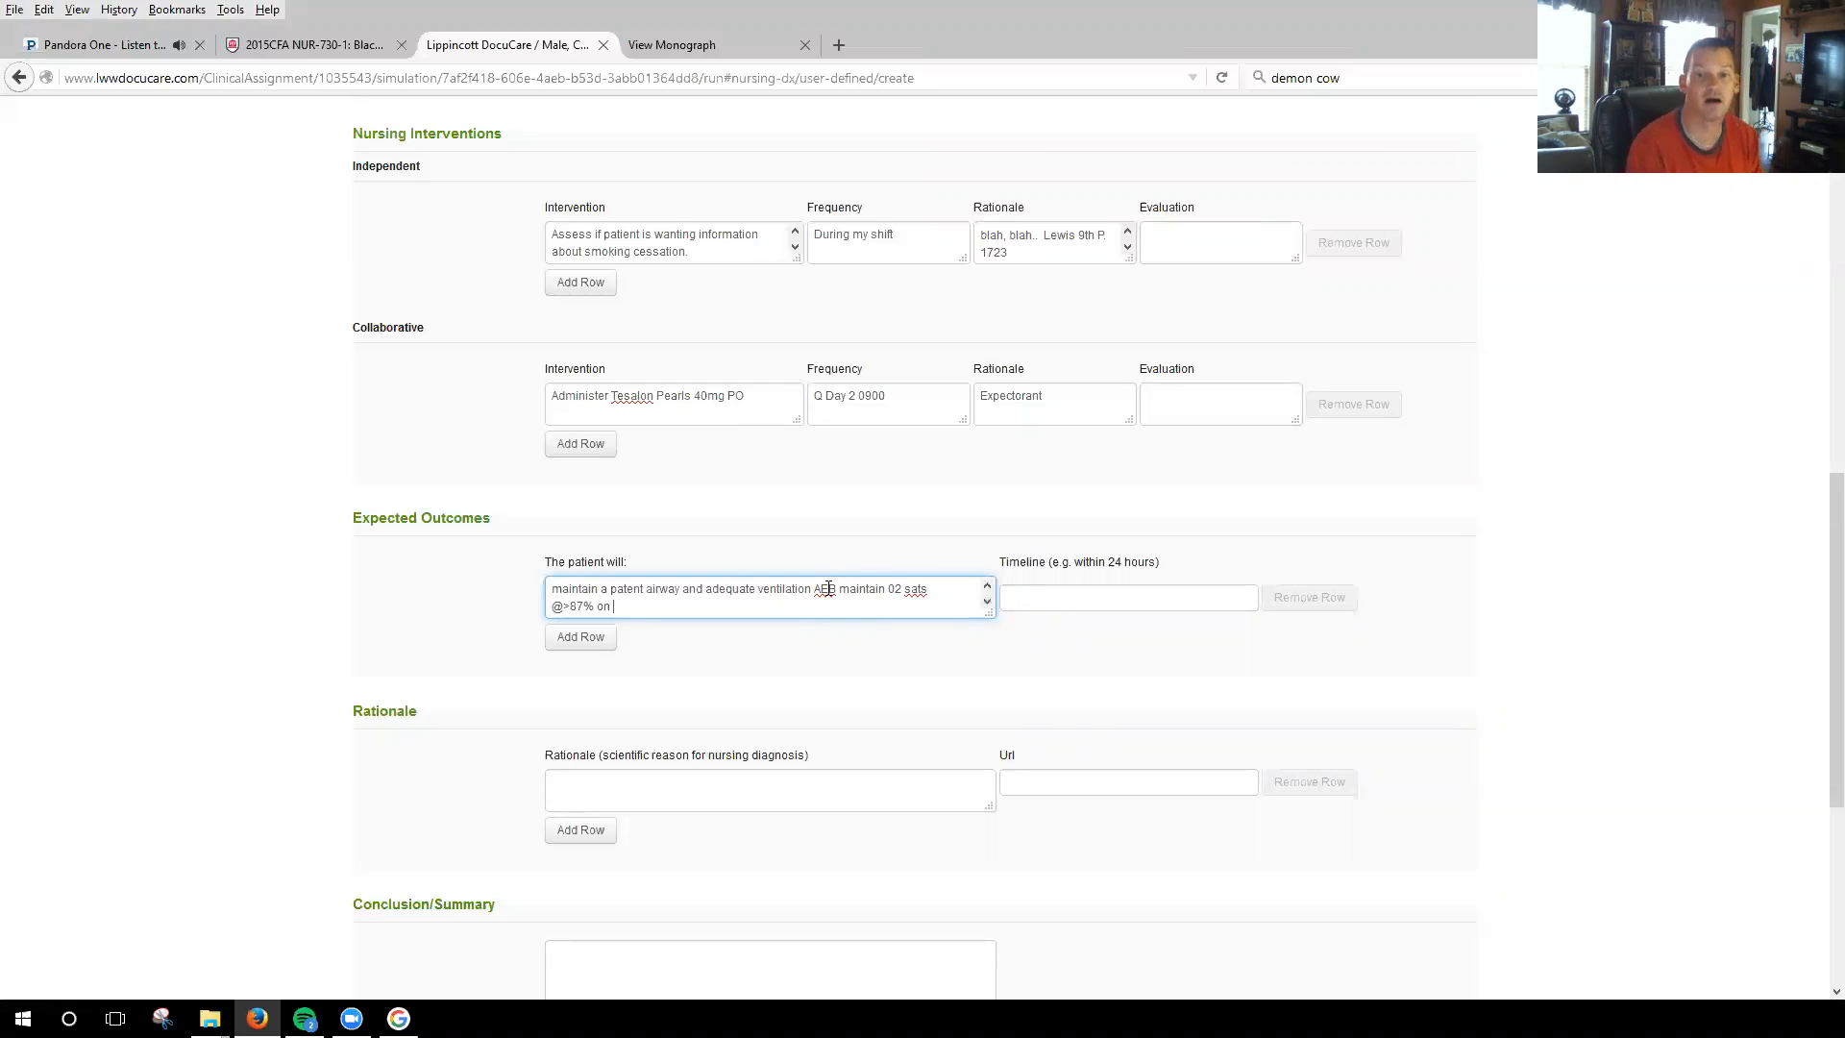
text(room air)
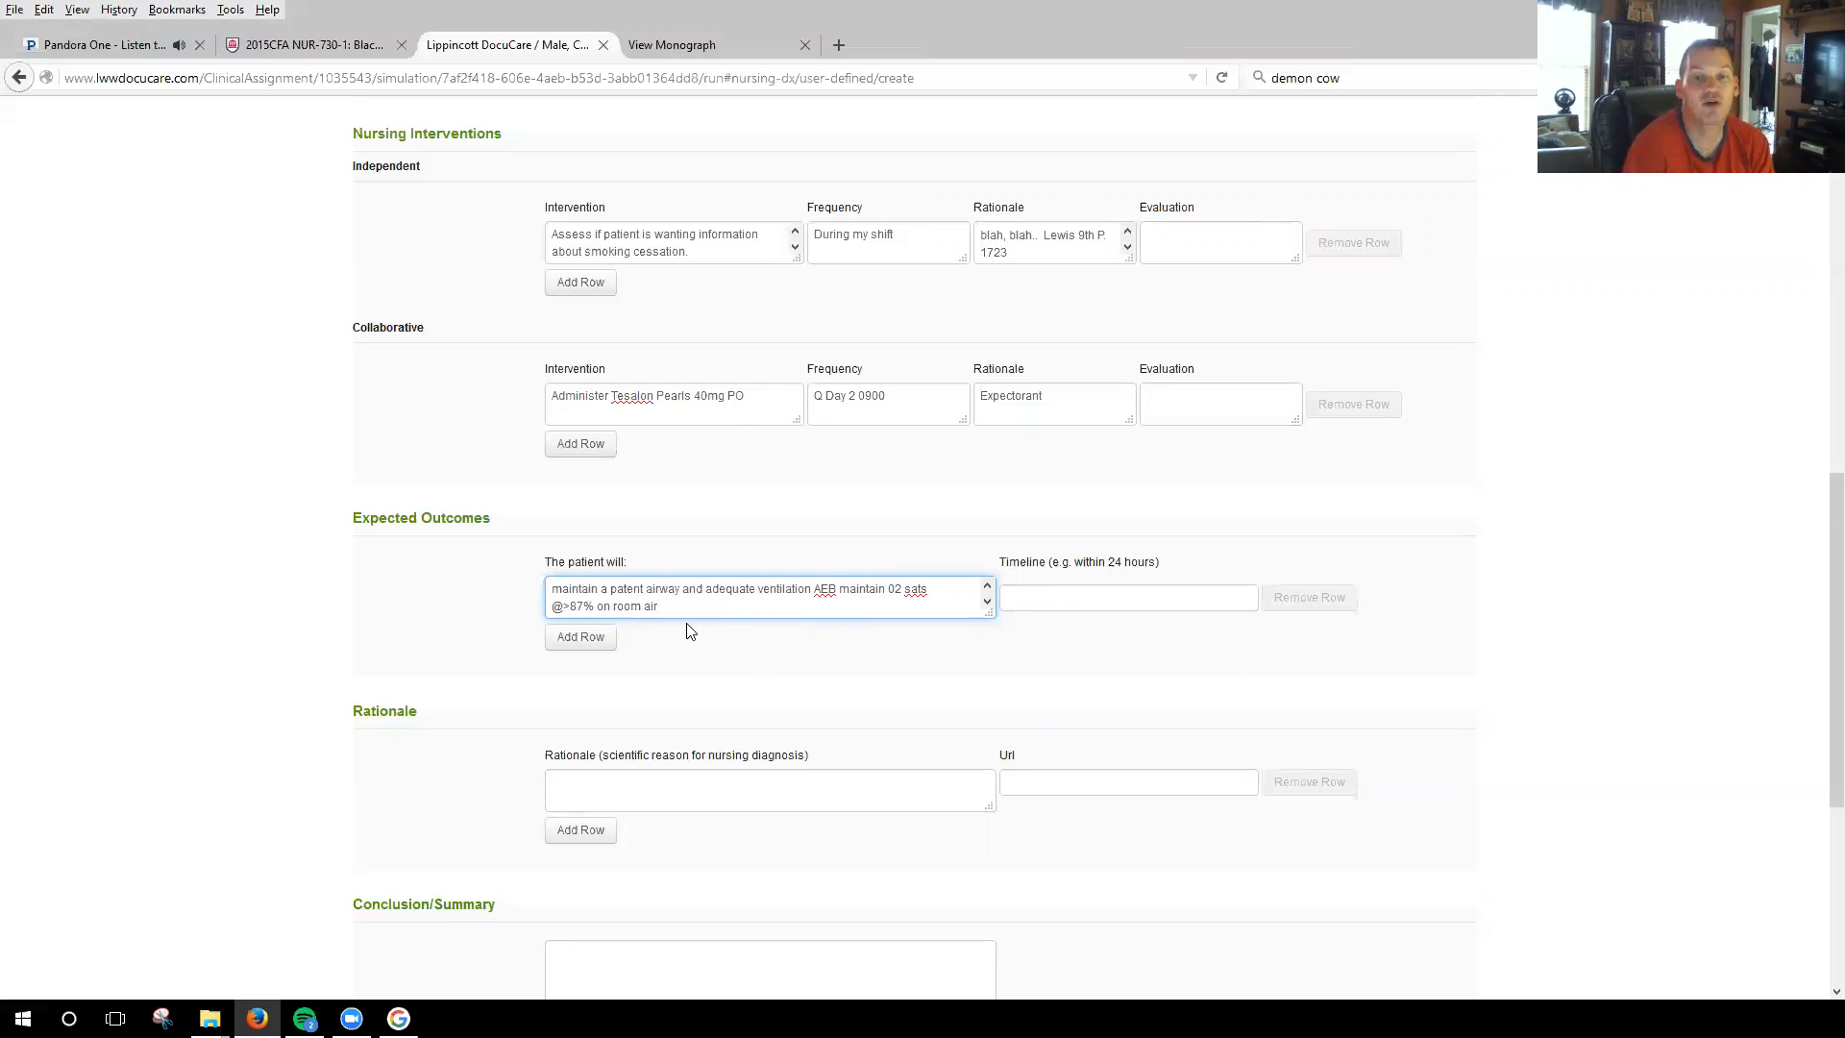
click(1106, 598)
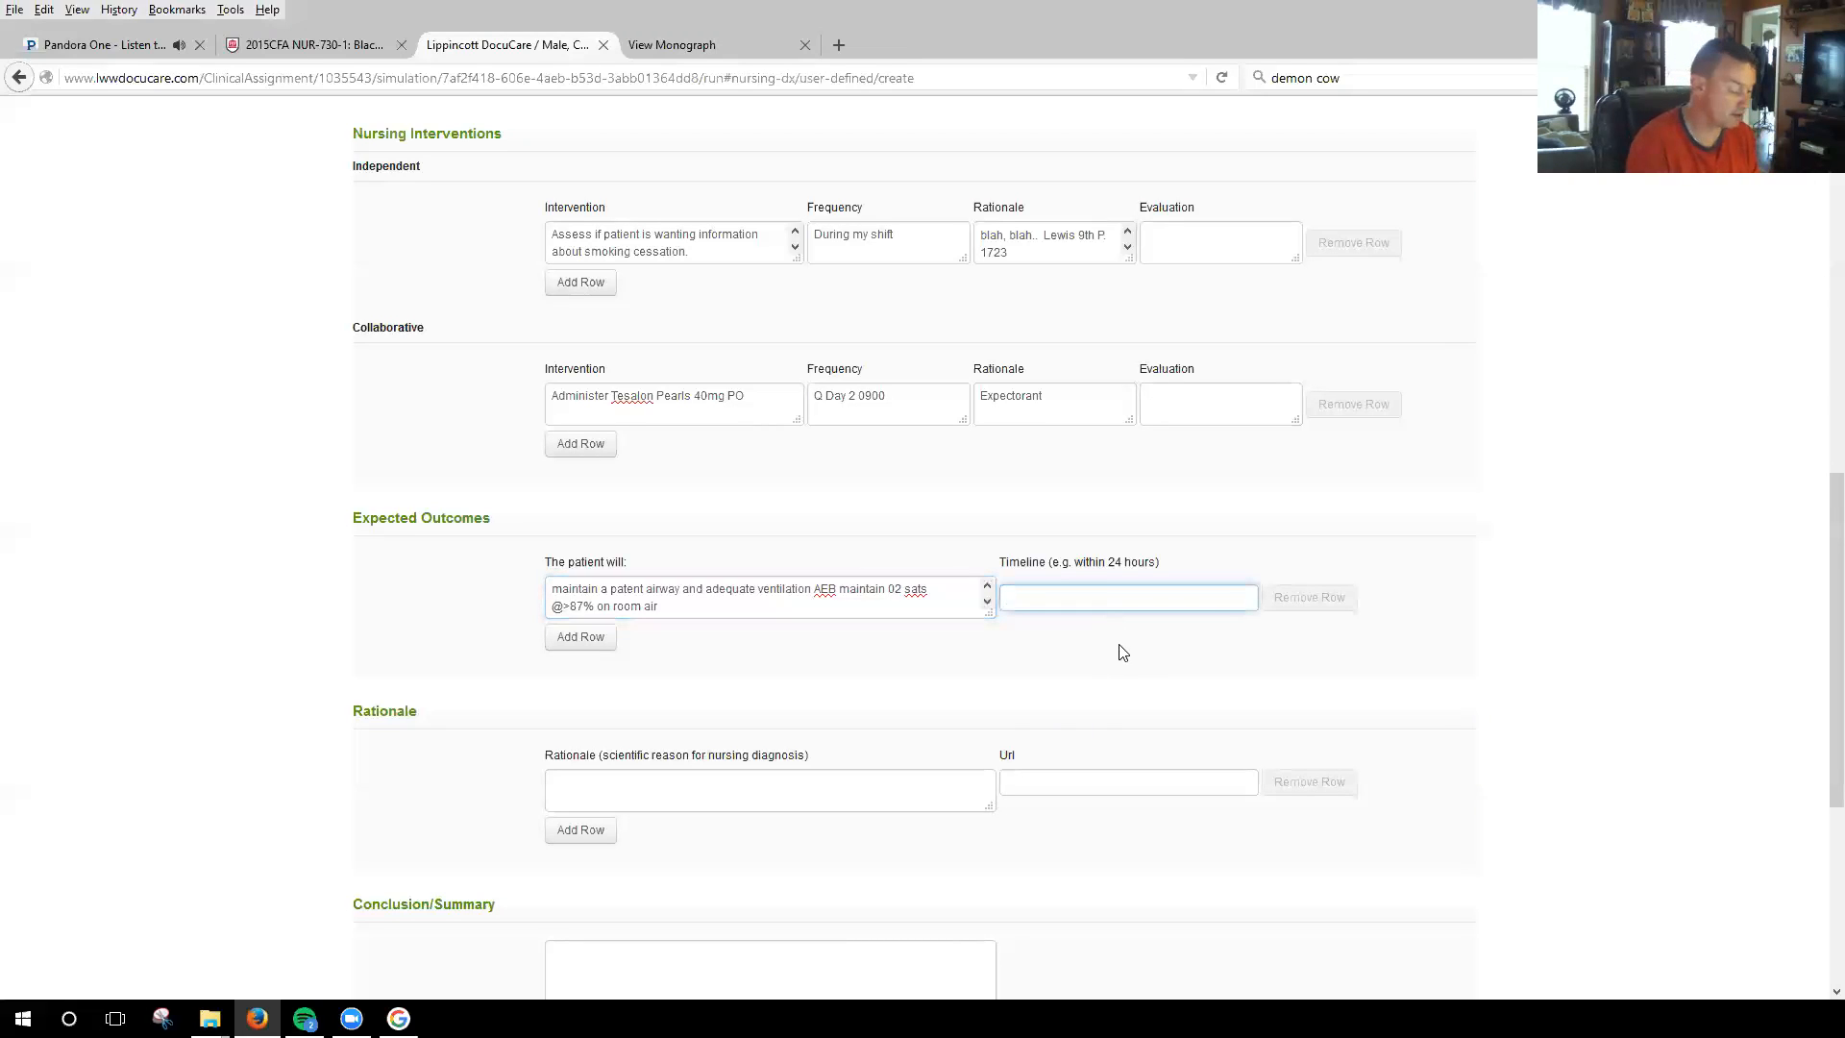
text(During my shift)
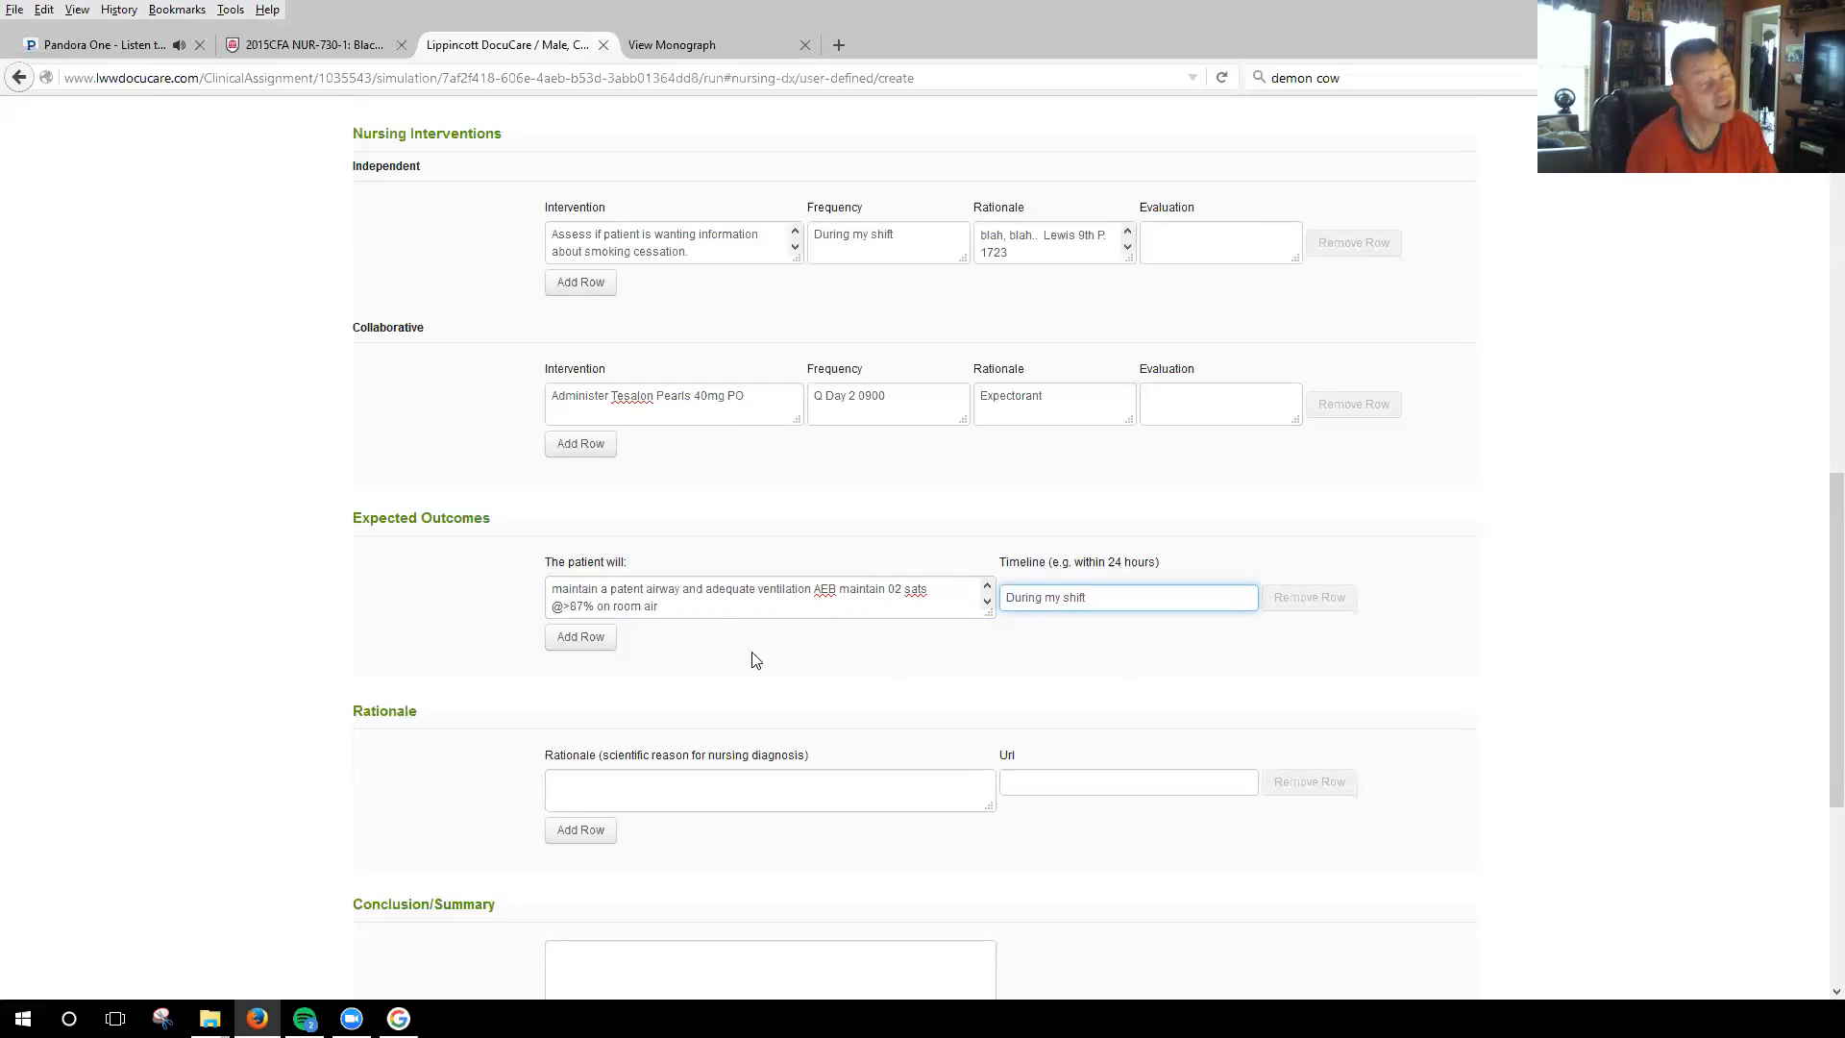
Enter "This is the reason you selected this problem to work-up." as the scientific rationale for the nursing diagnosis.
click(658, 780)
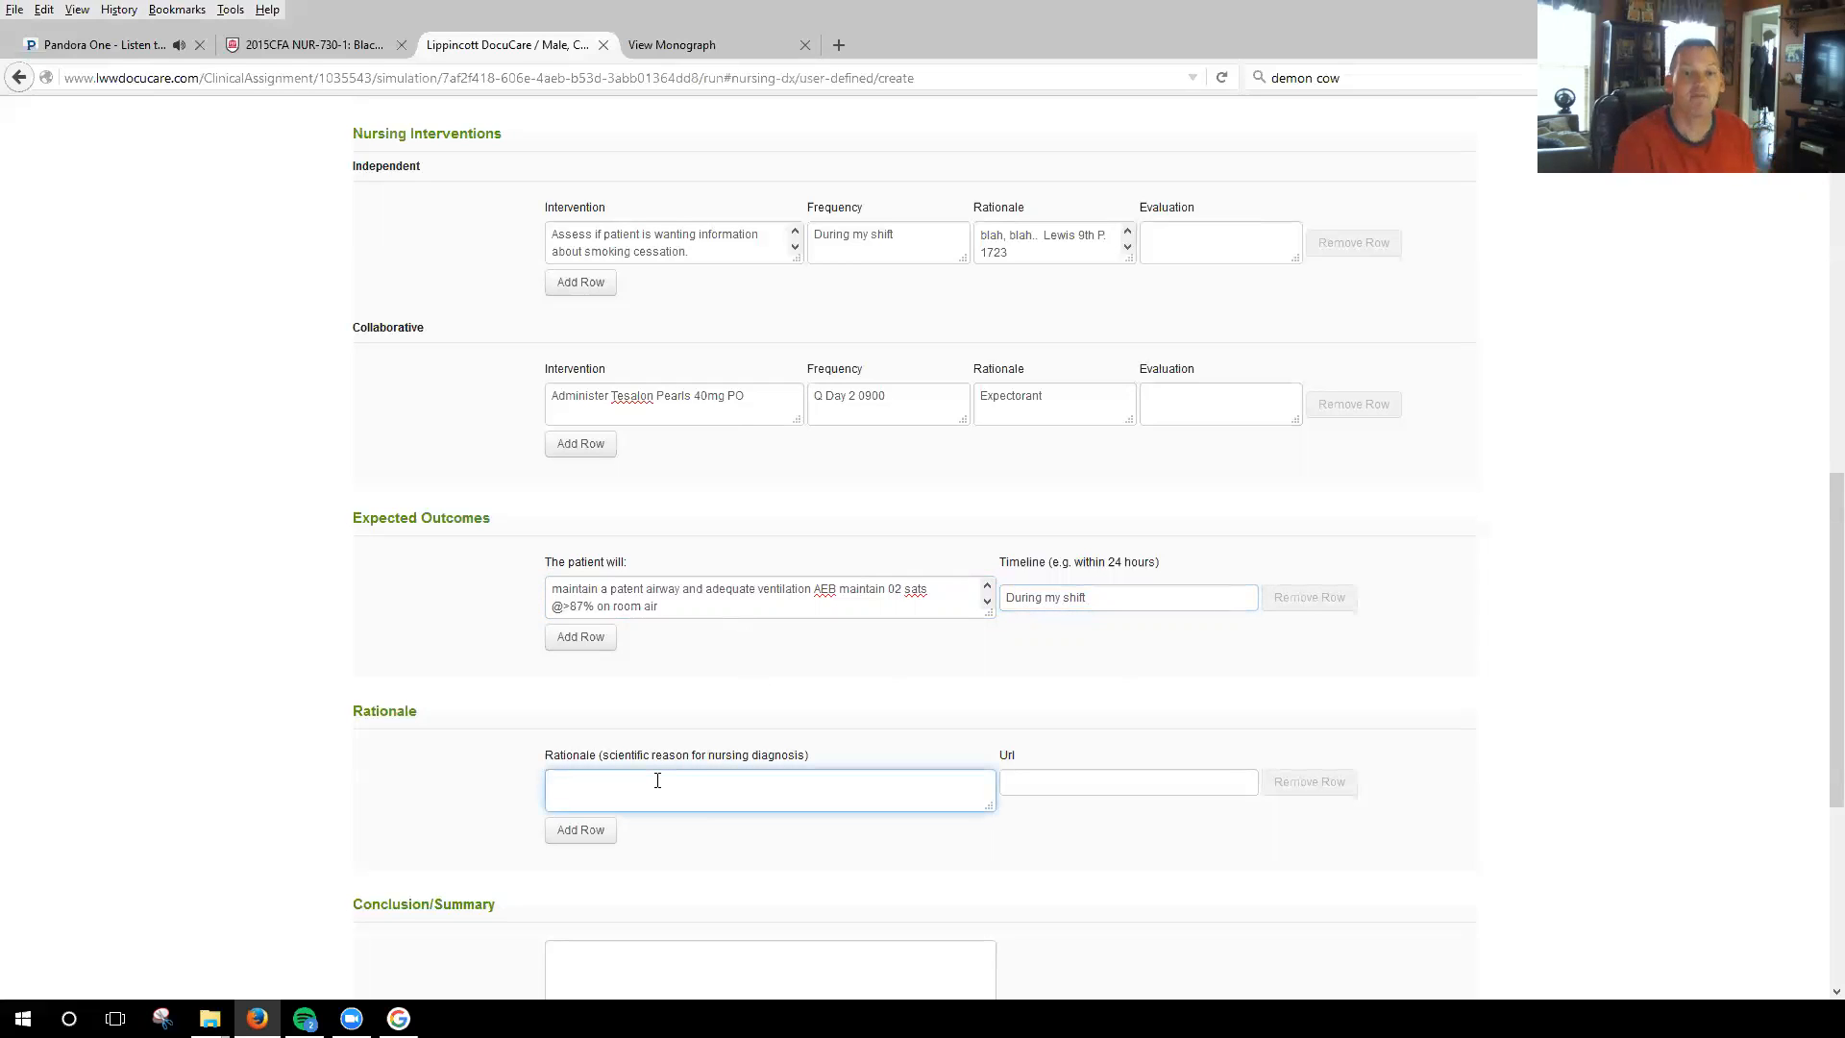
scroll(790, 750, up, 15)
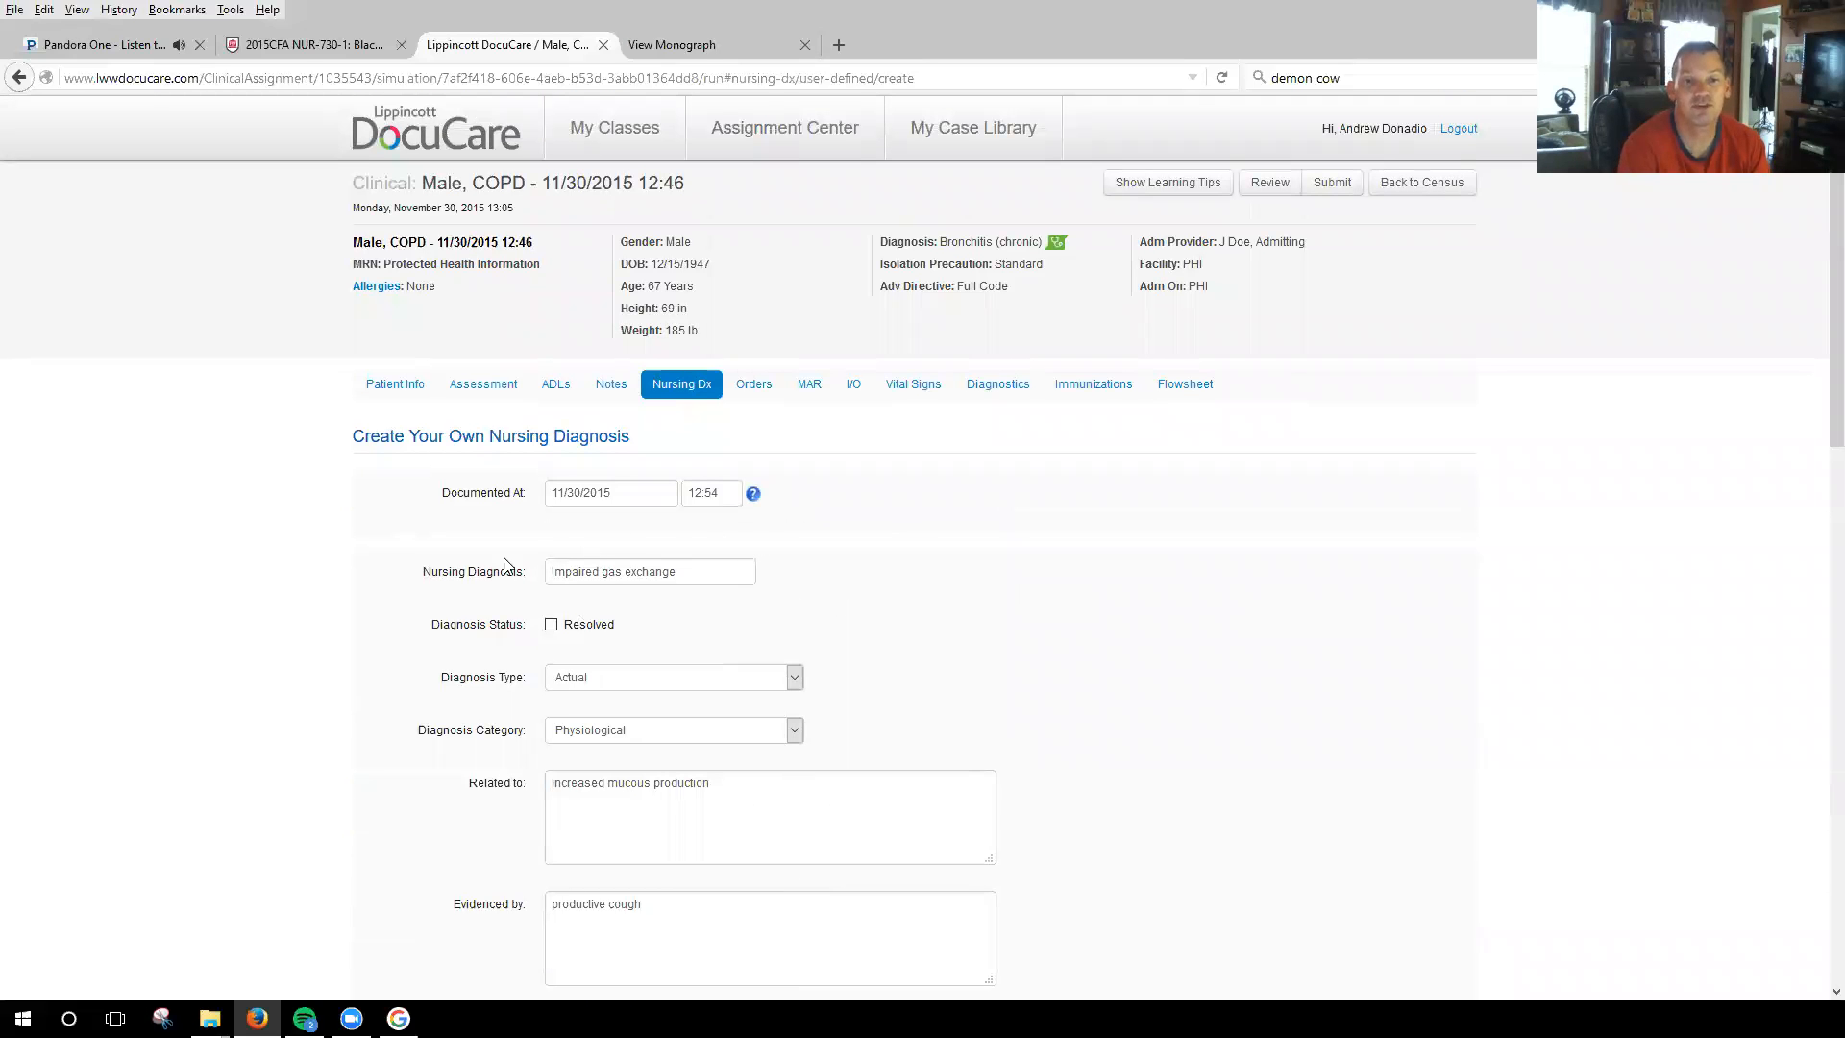
scroll(988, 637, down, 1)
scroll(988, 637, down, 15)
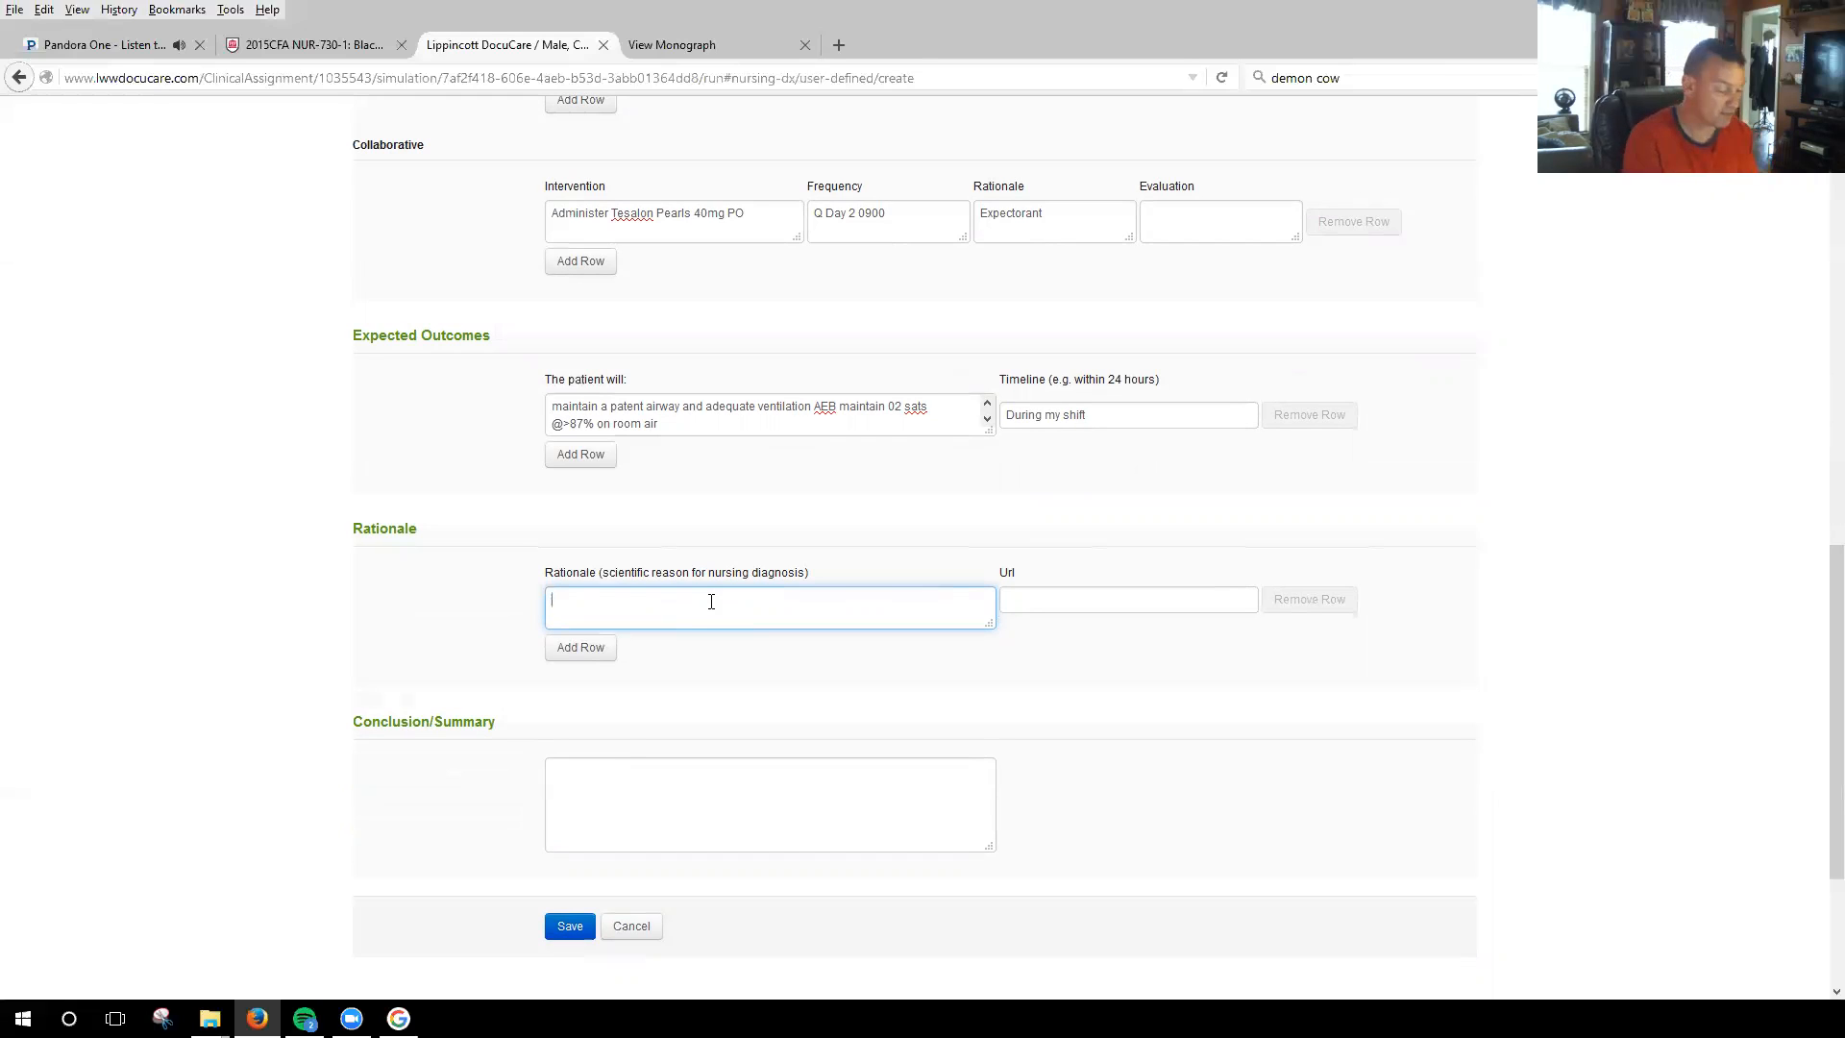
text(This is )
text(my r)
key(BackSpace)
key(BackSpace)
key(BackSpace)
key(BackSpace)
text(the reason you )
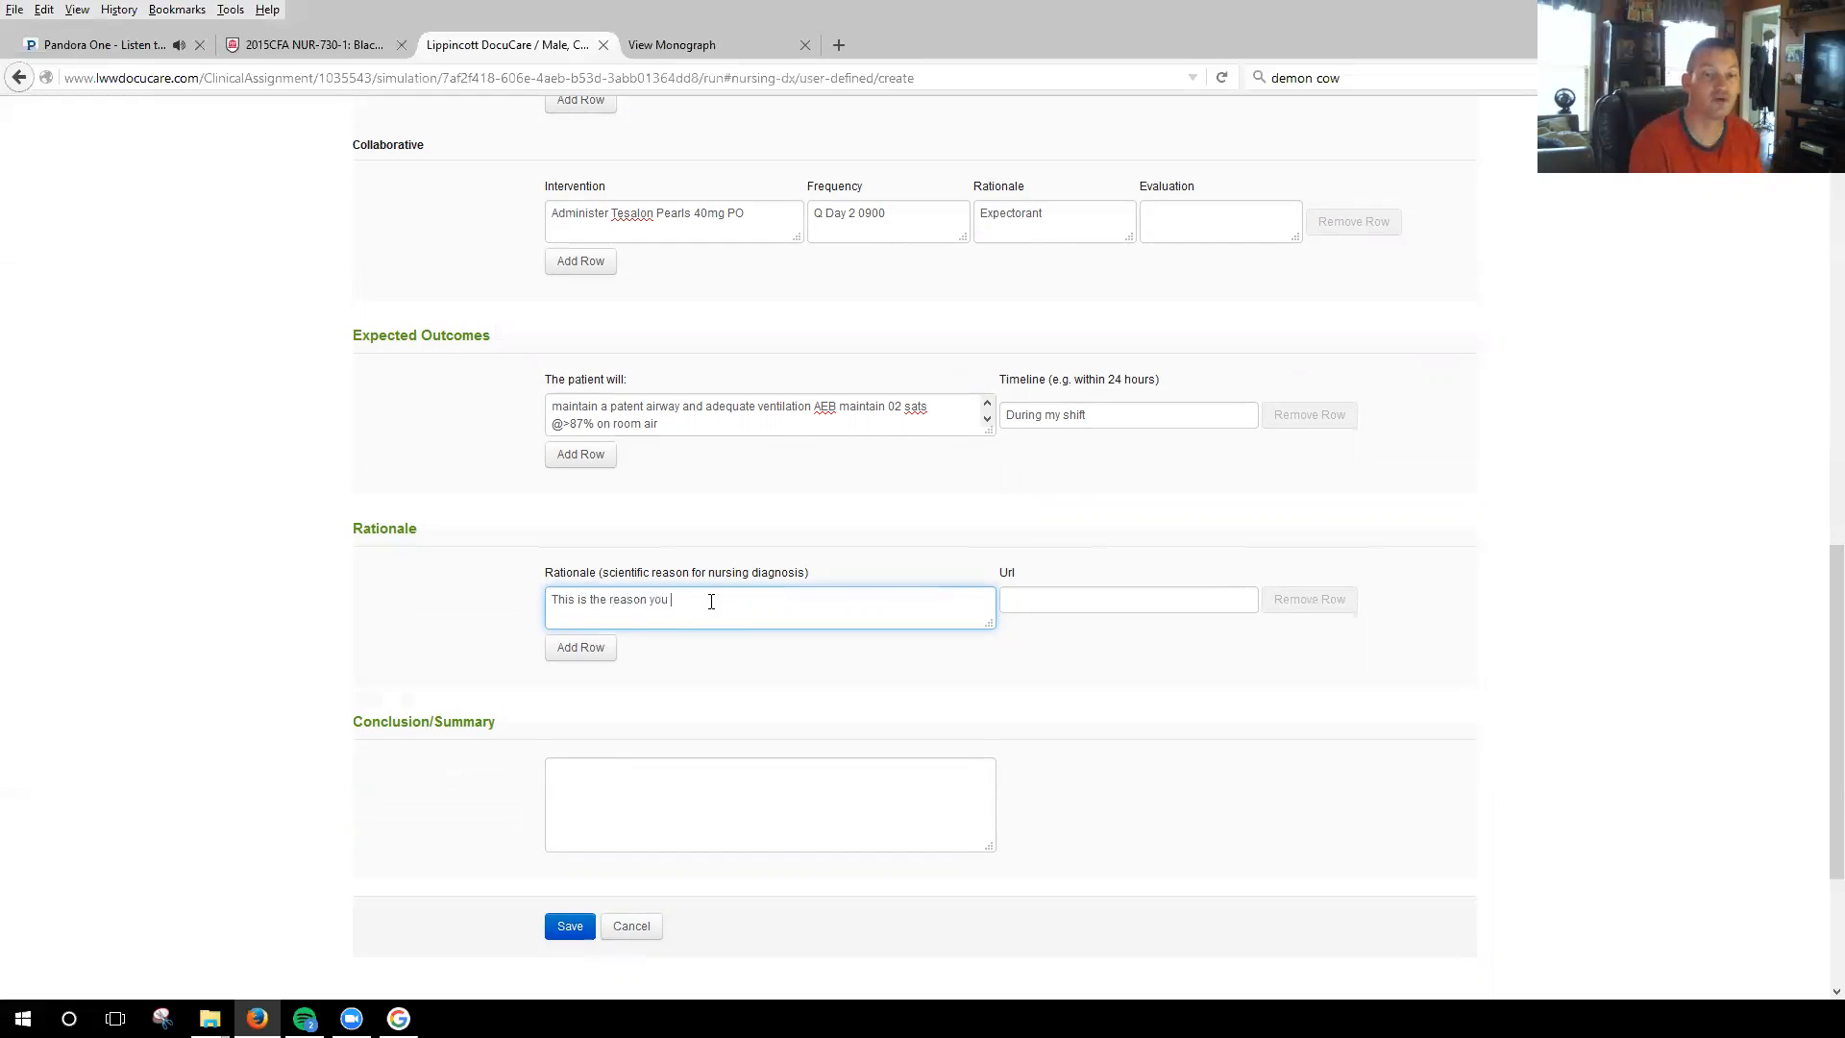
text(selected this problem to work)
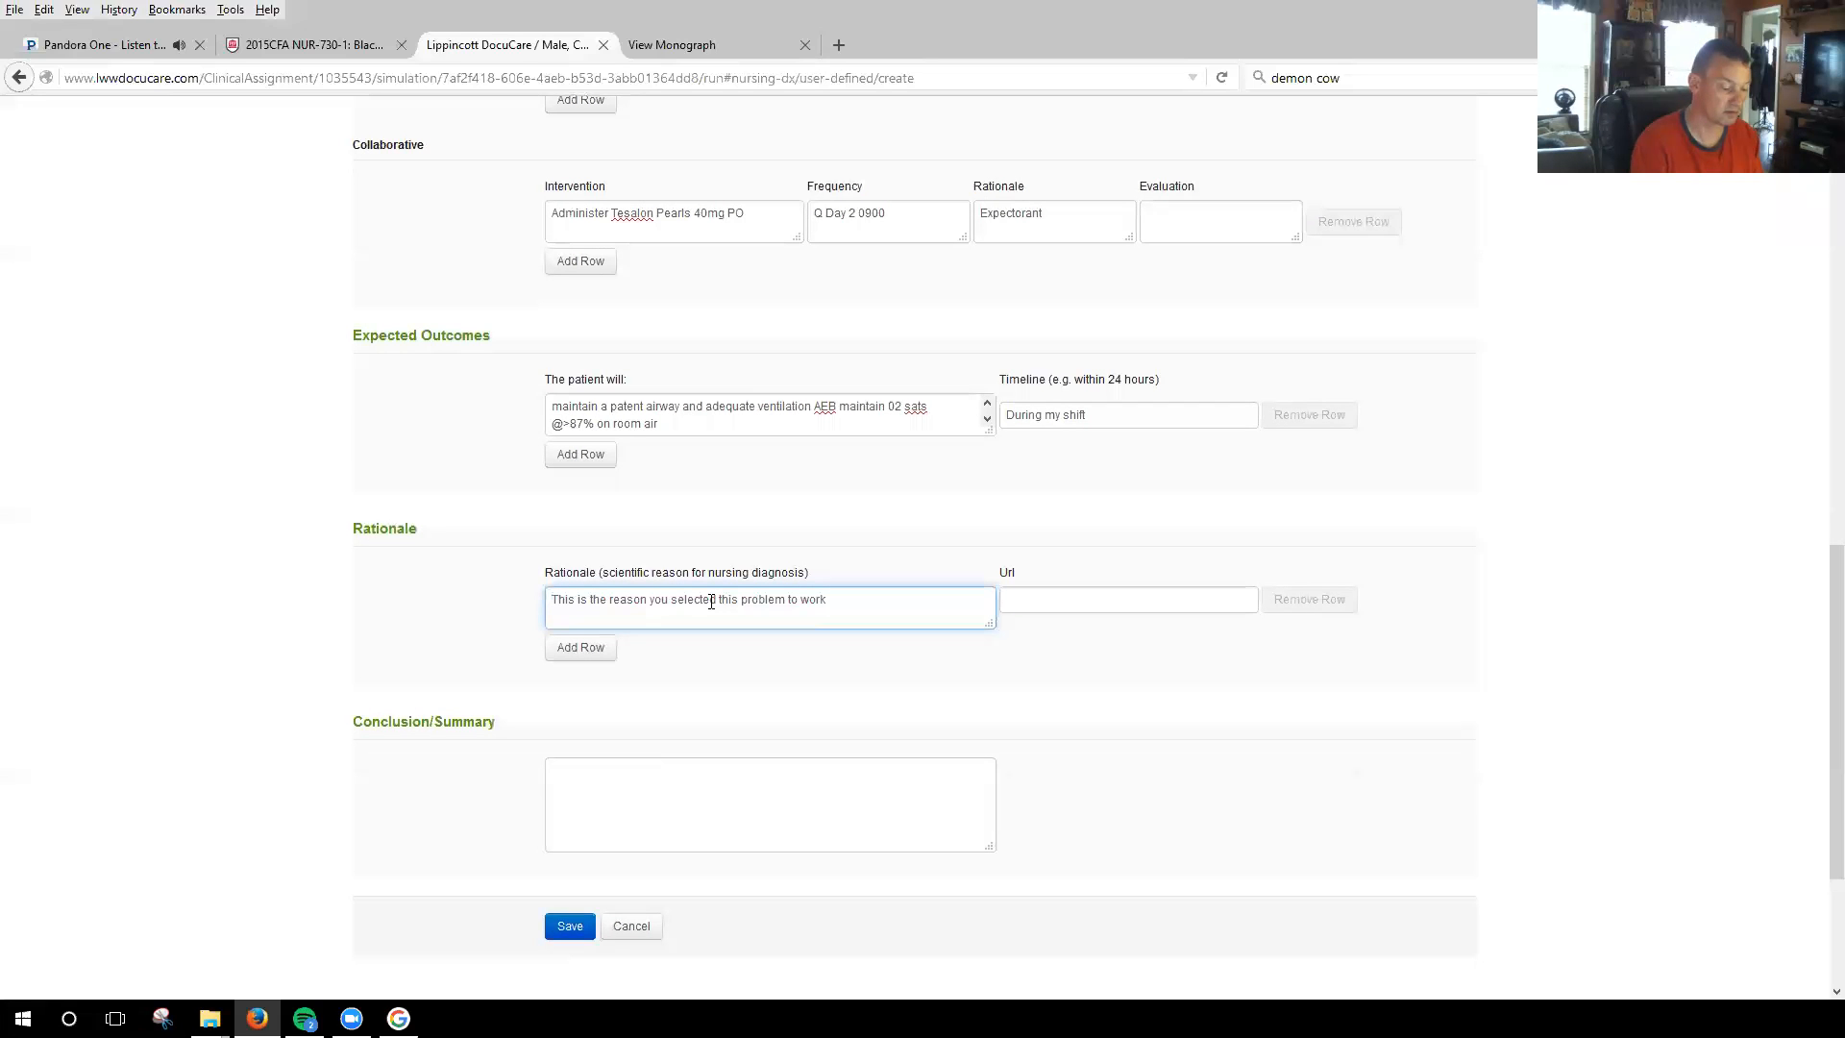
text(-up. )
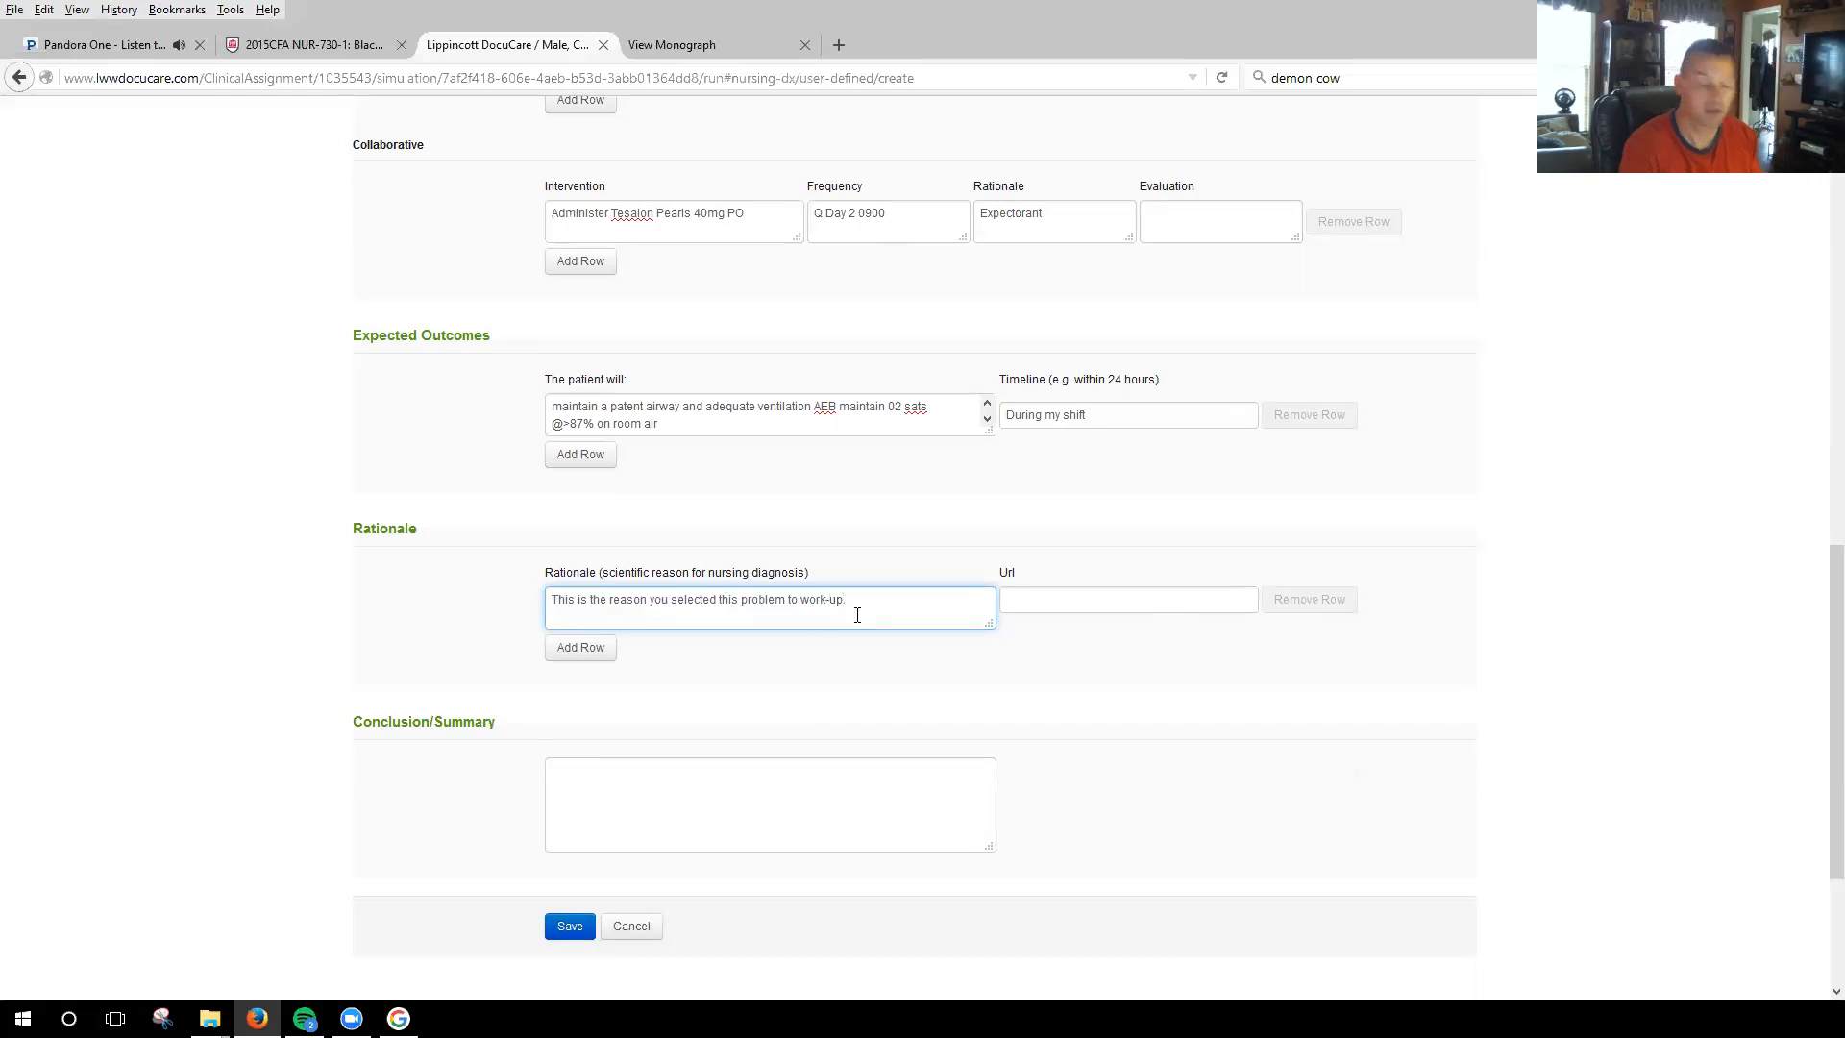
text(  Lewis)
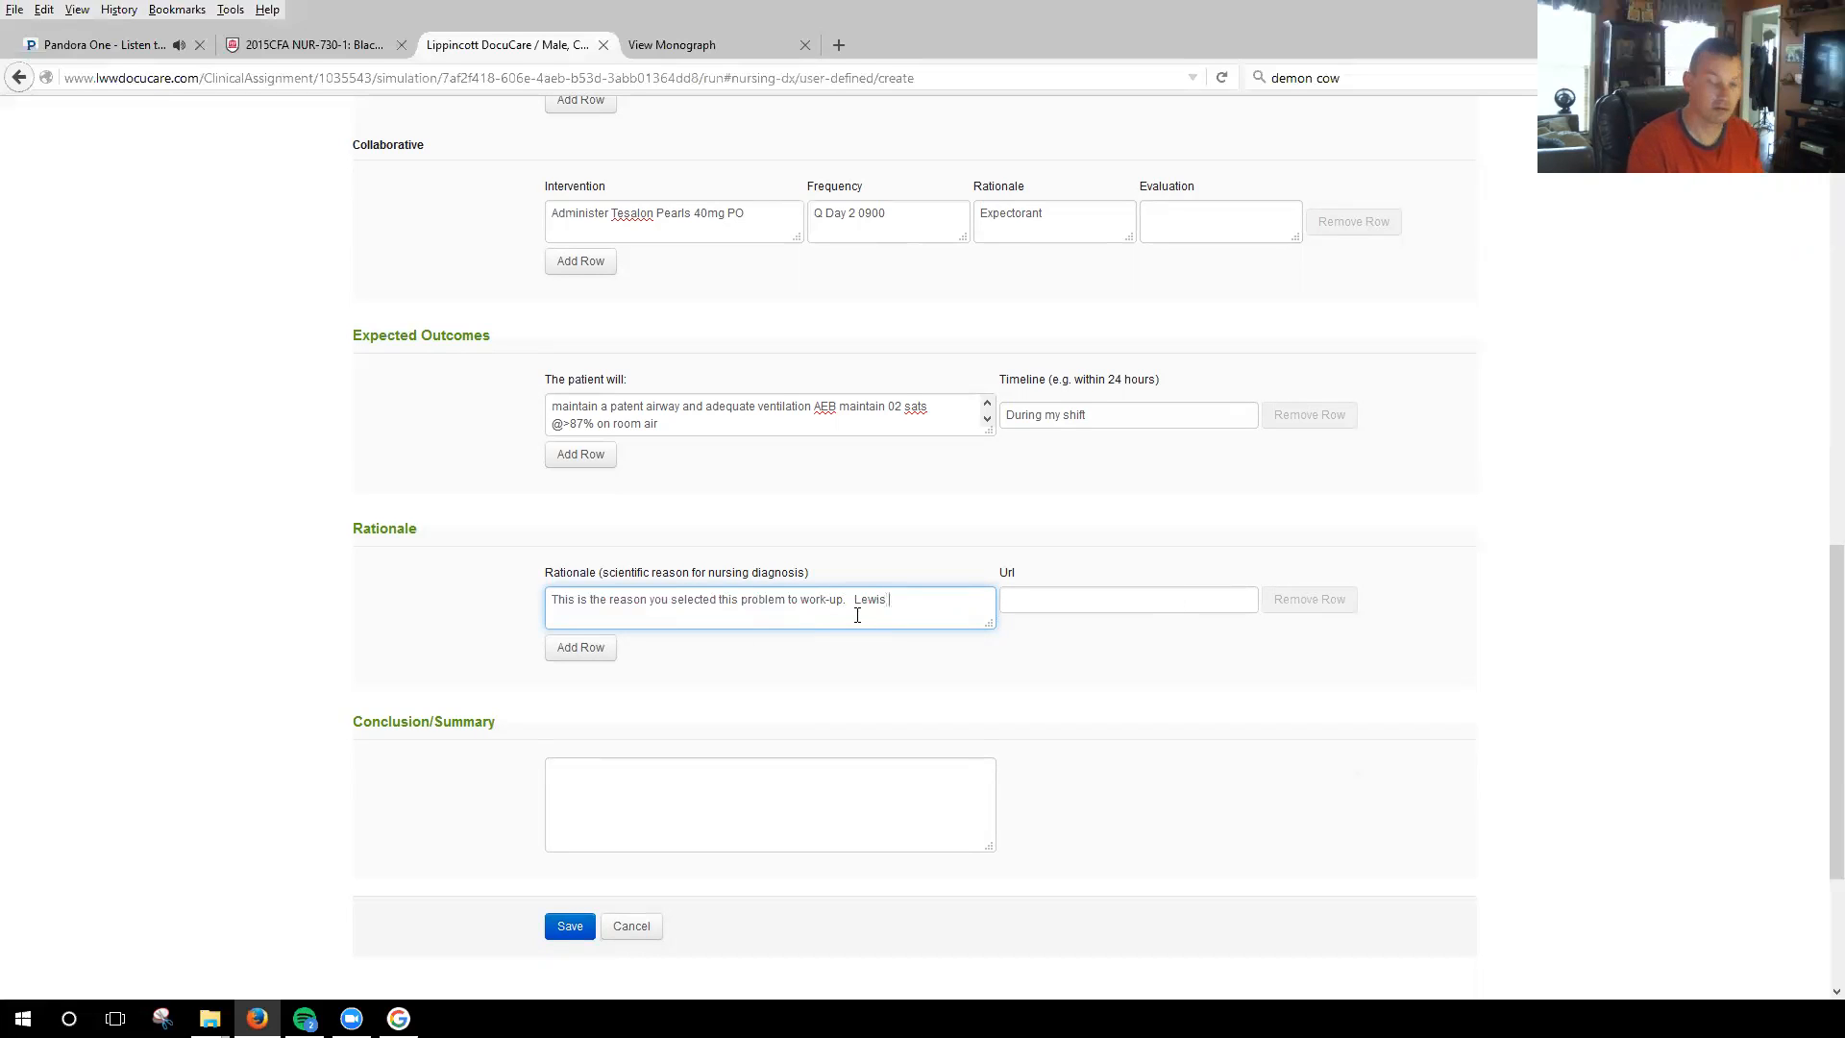
text( 9th, P)
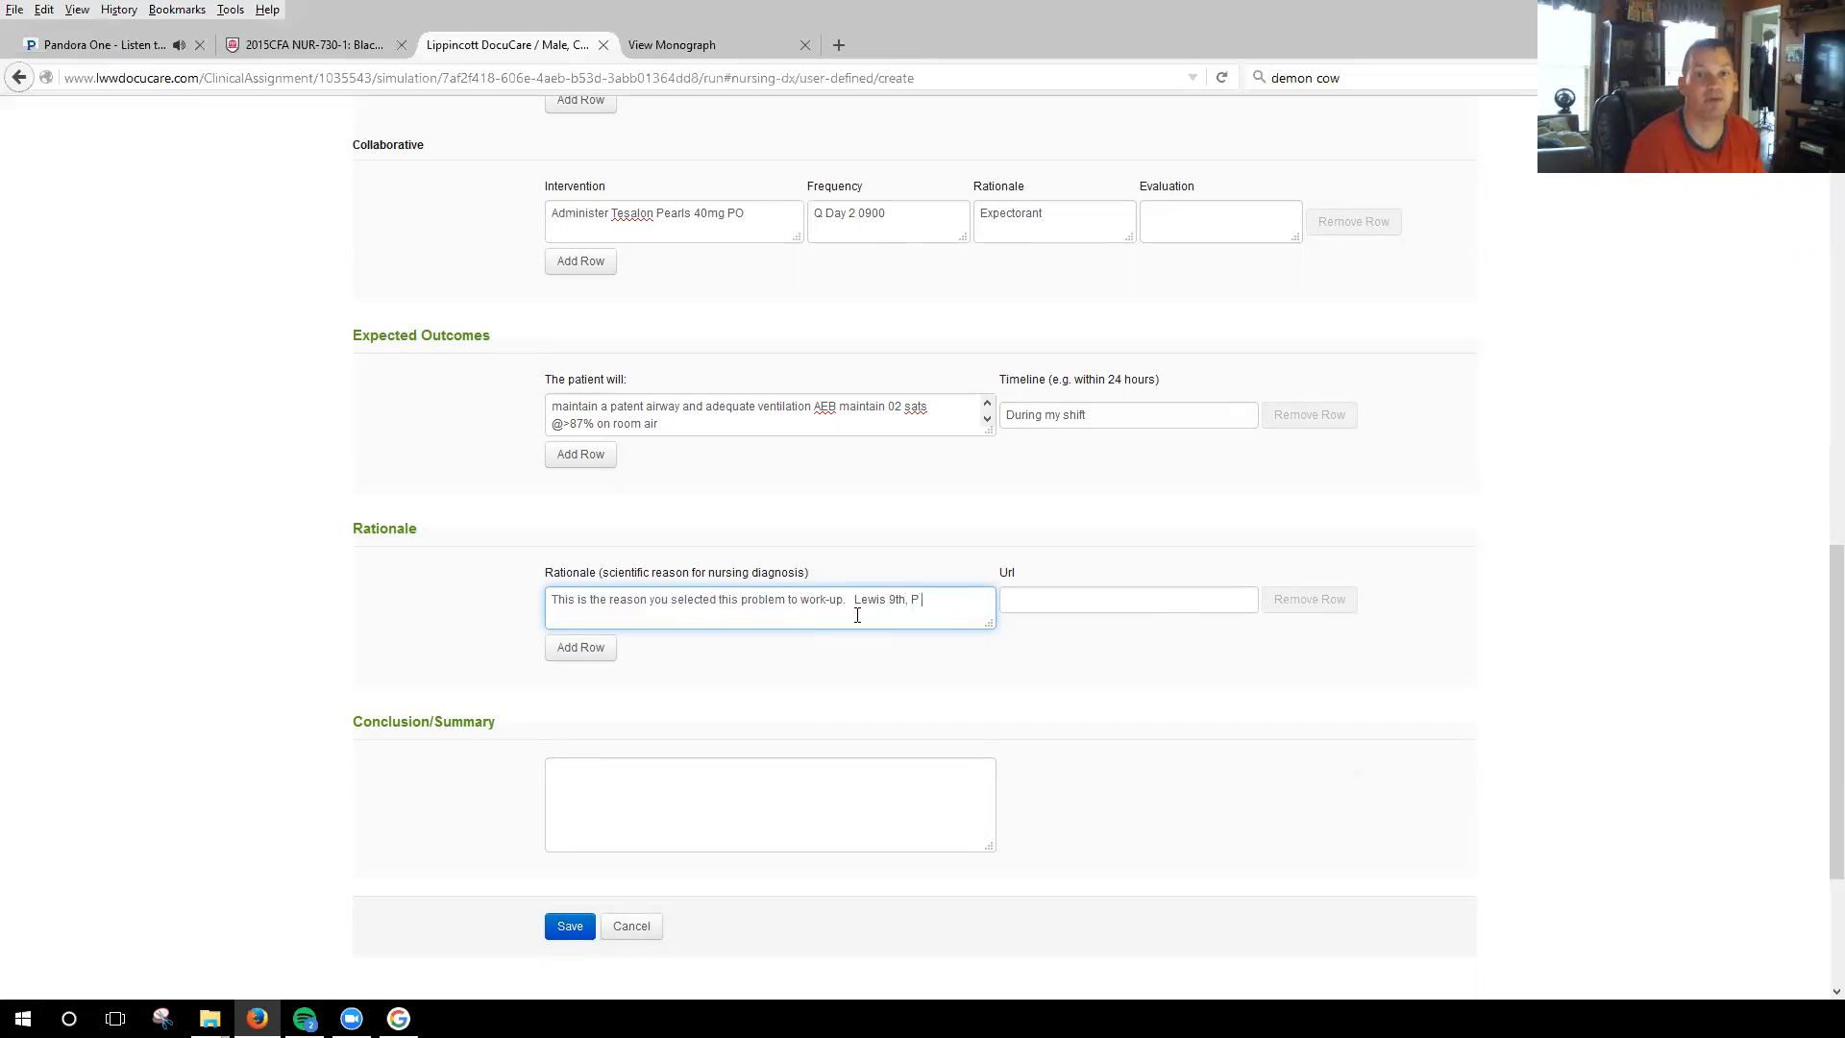
Add the source reference "Lewis 9th, P 1723." to the end of the nursing diagnosis rationale.
scroll(879, 610, up, 4)
scroll(999, 571, down, 4)
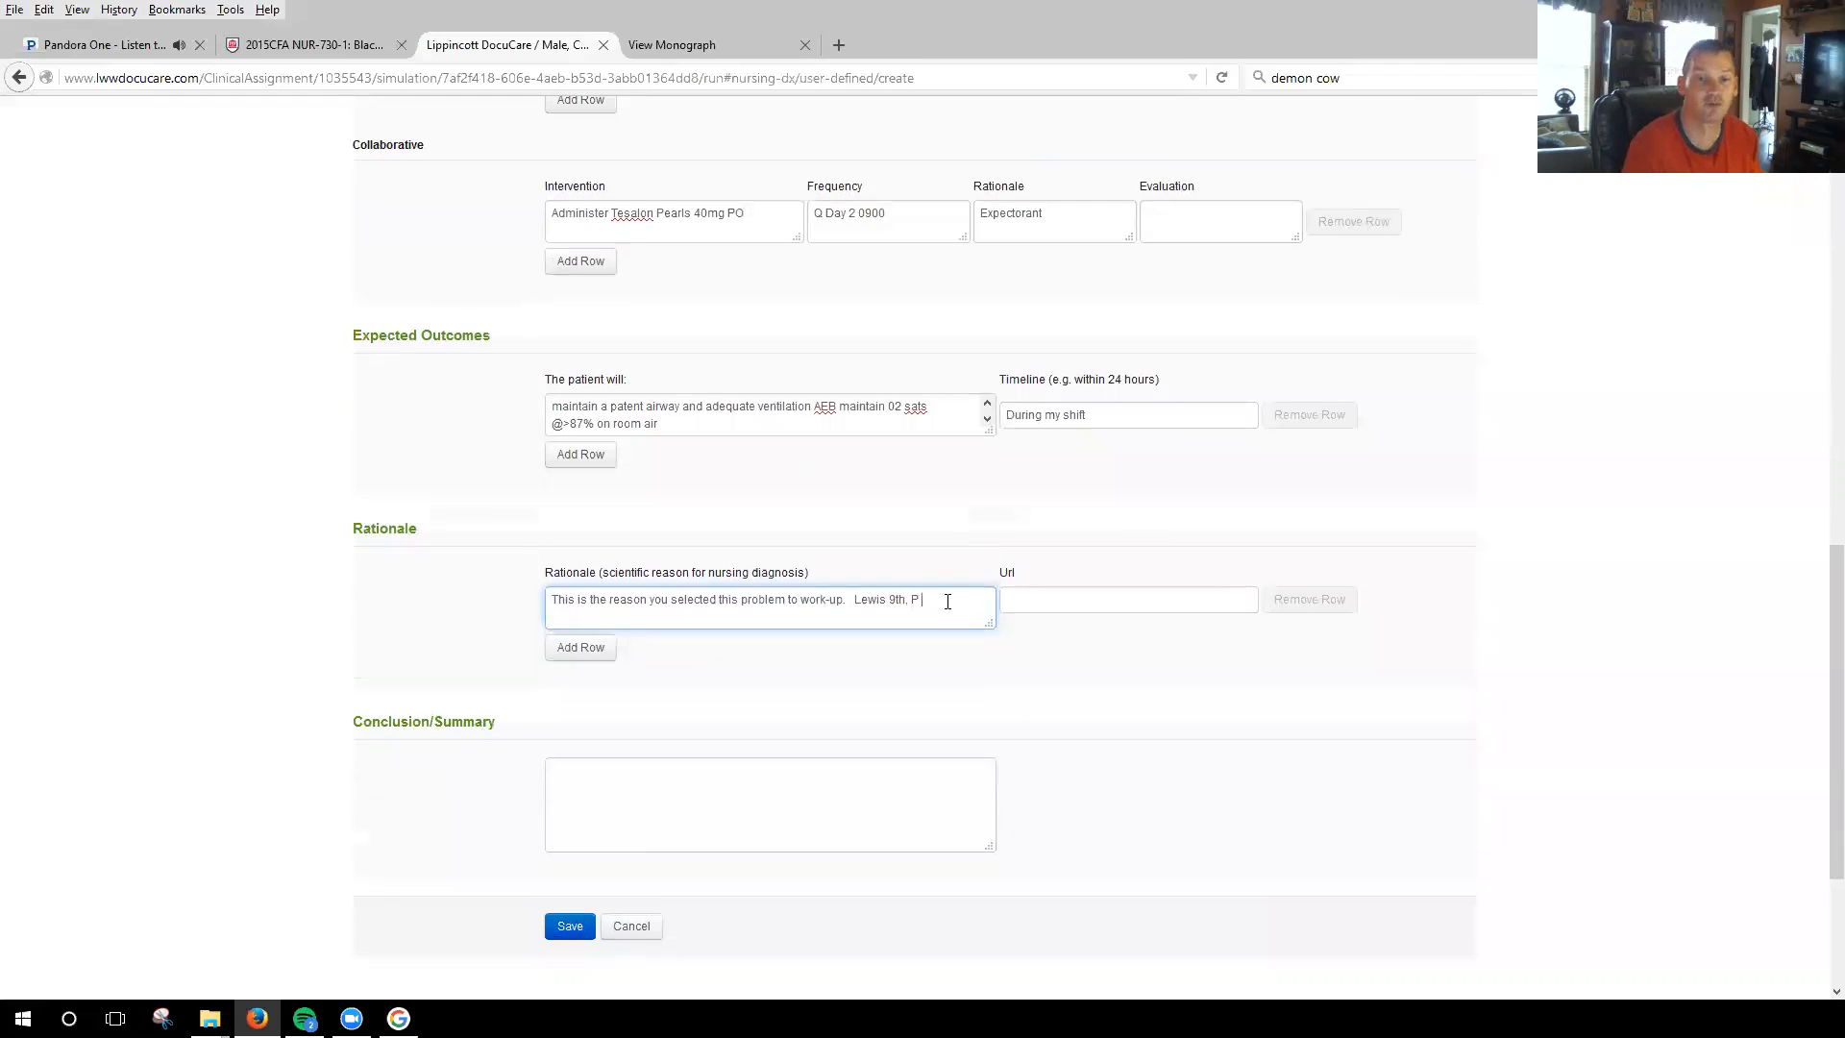
text(173)
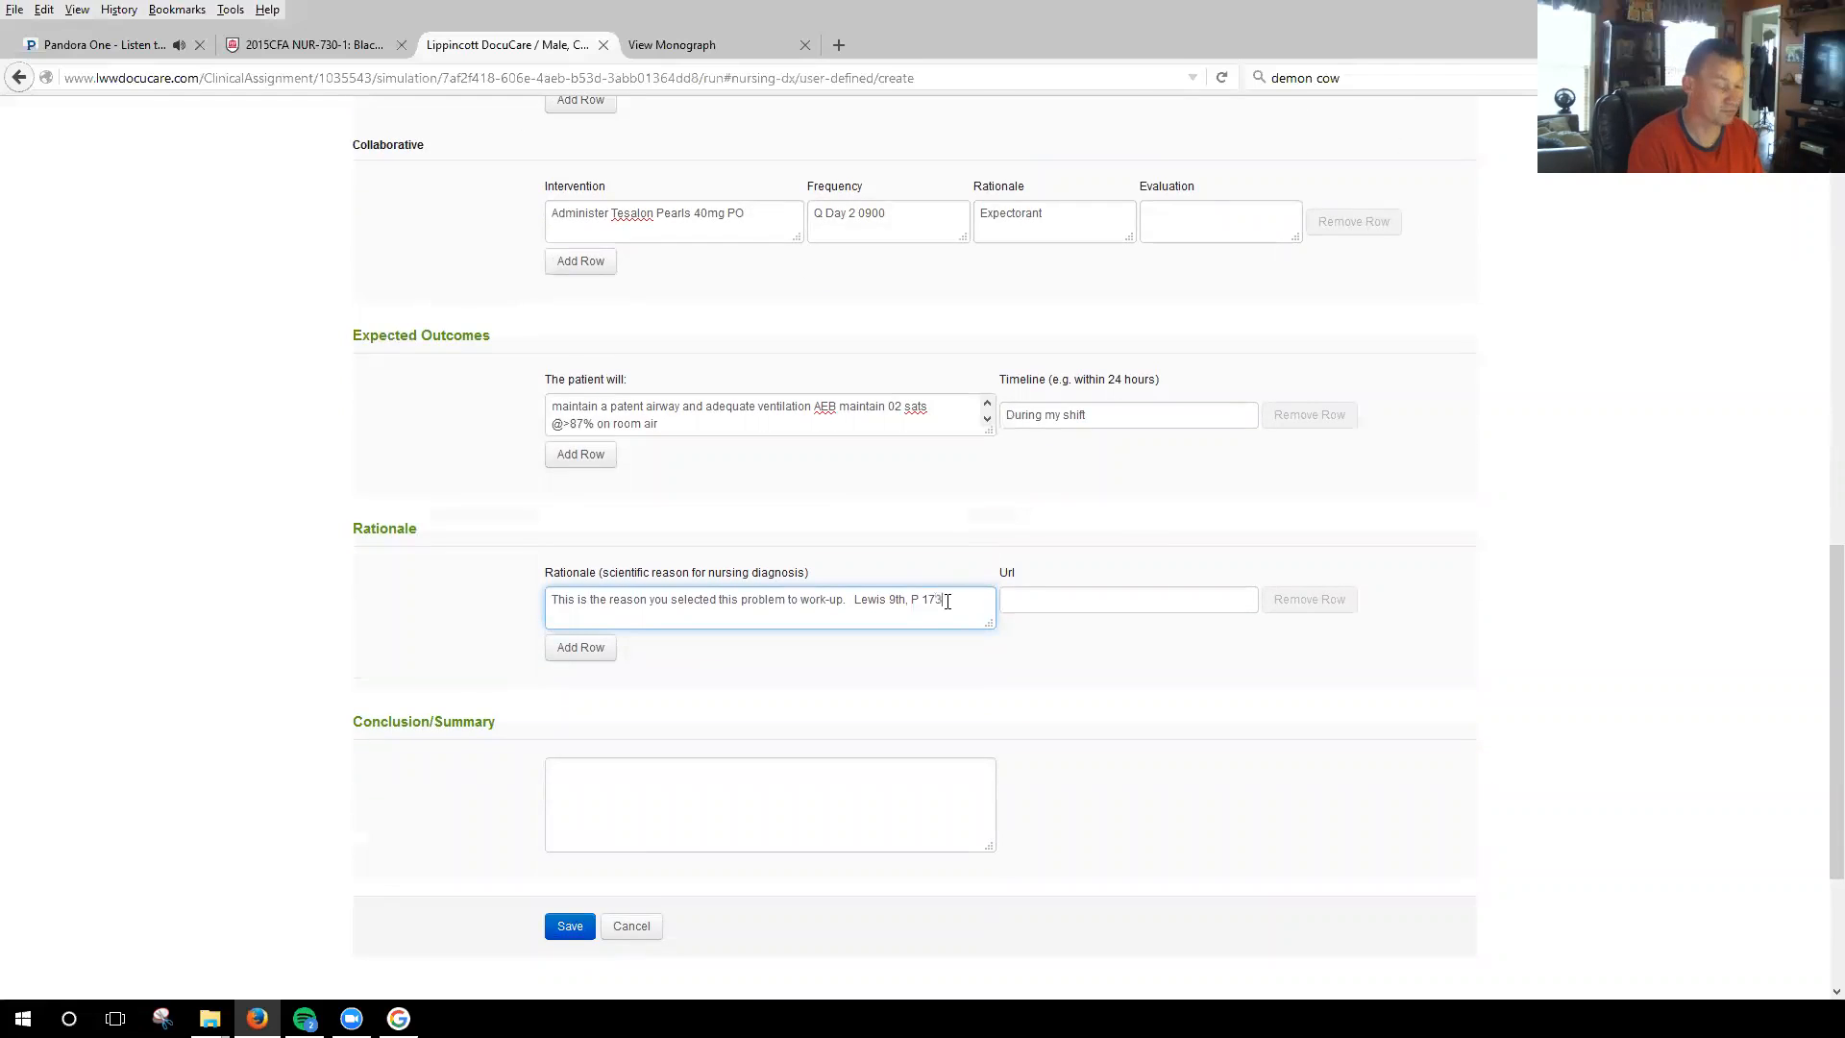
key(BackSpace)
text(23)
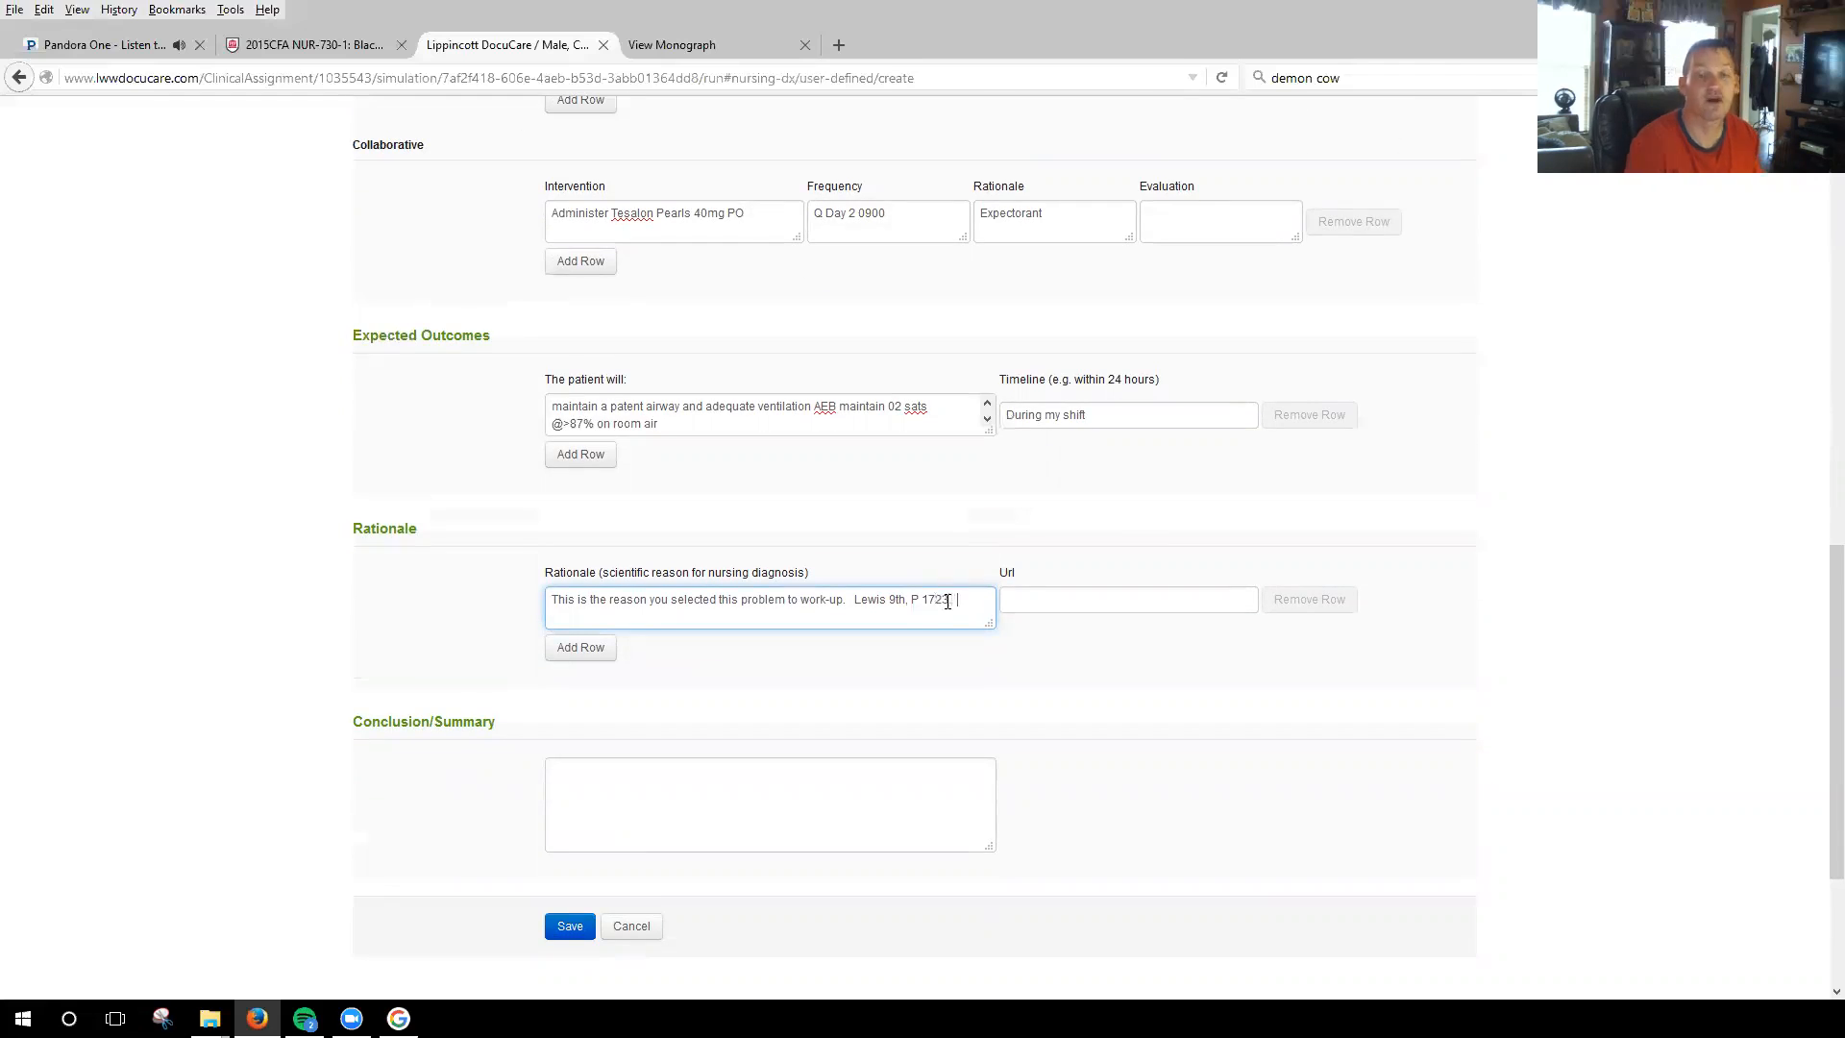
Review the completed nursing diagnosis form and save the Impaired gas exchange care plan.
scroll(944, 599, up, 4)
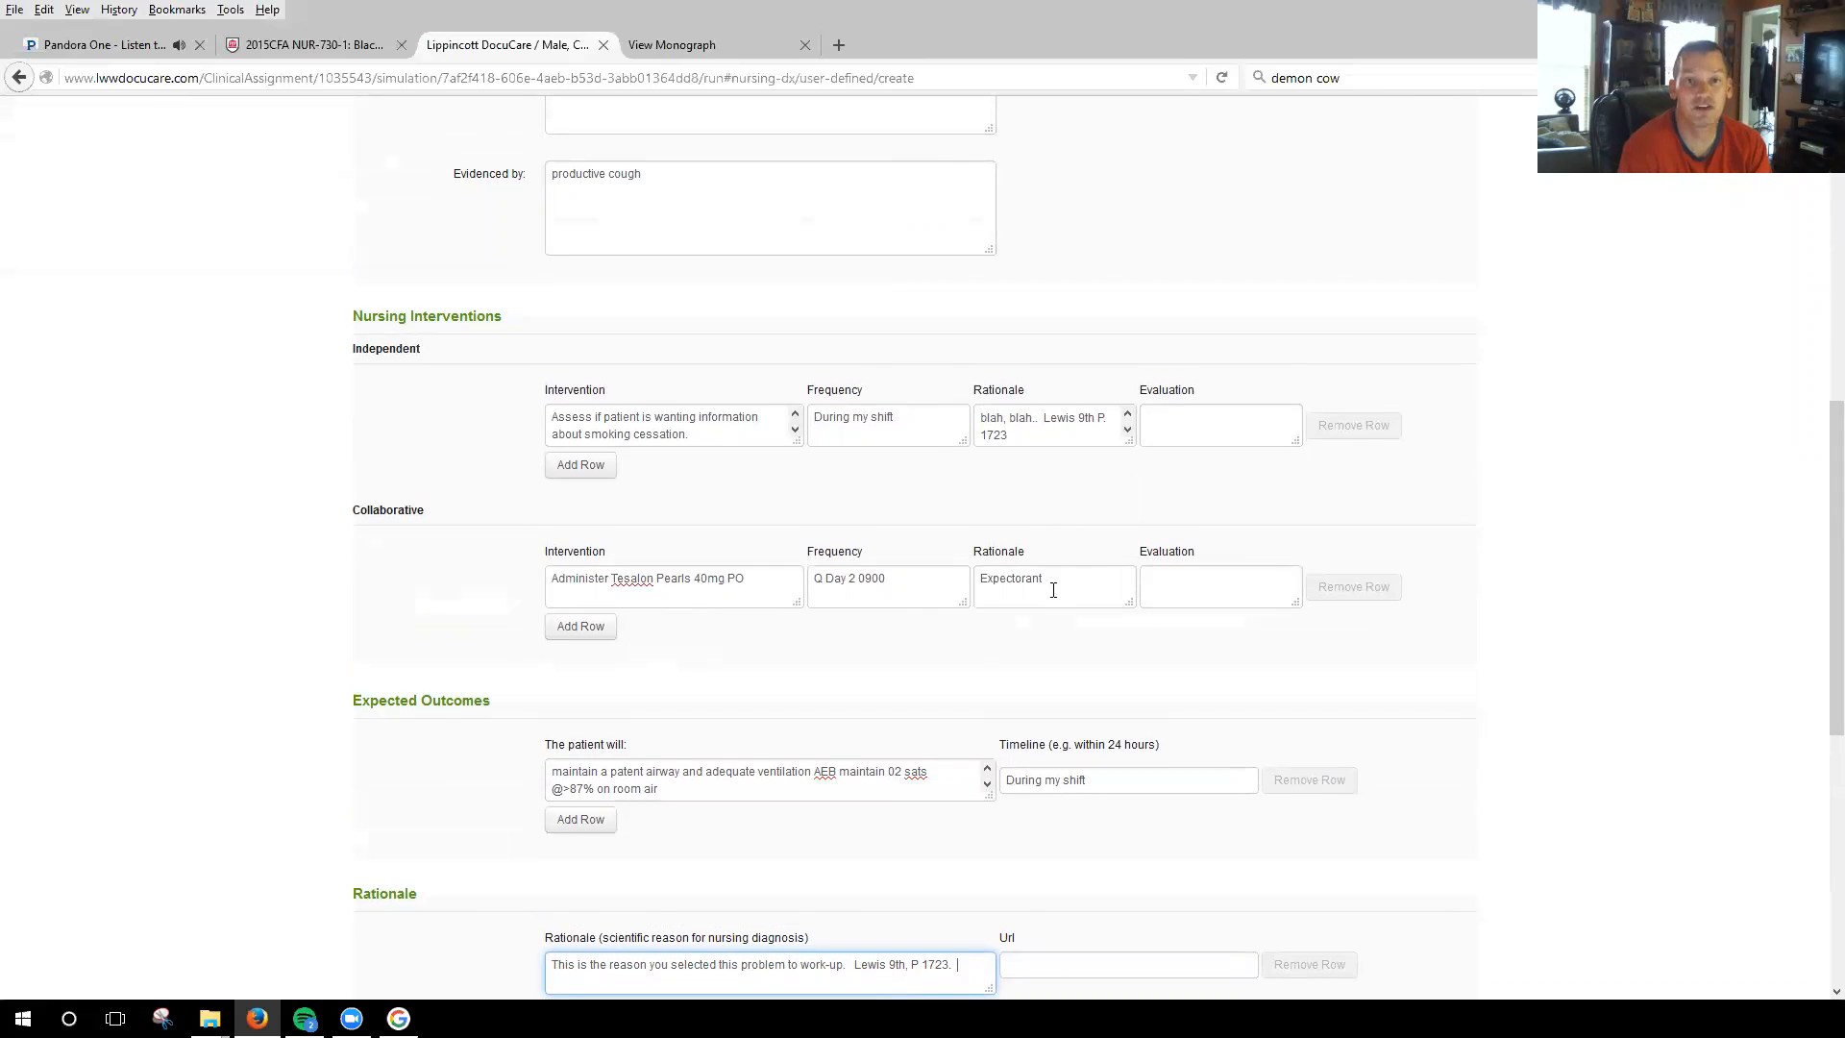
scroll(890, 646, down, 4)
scroll(848, 589, up, 10)
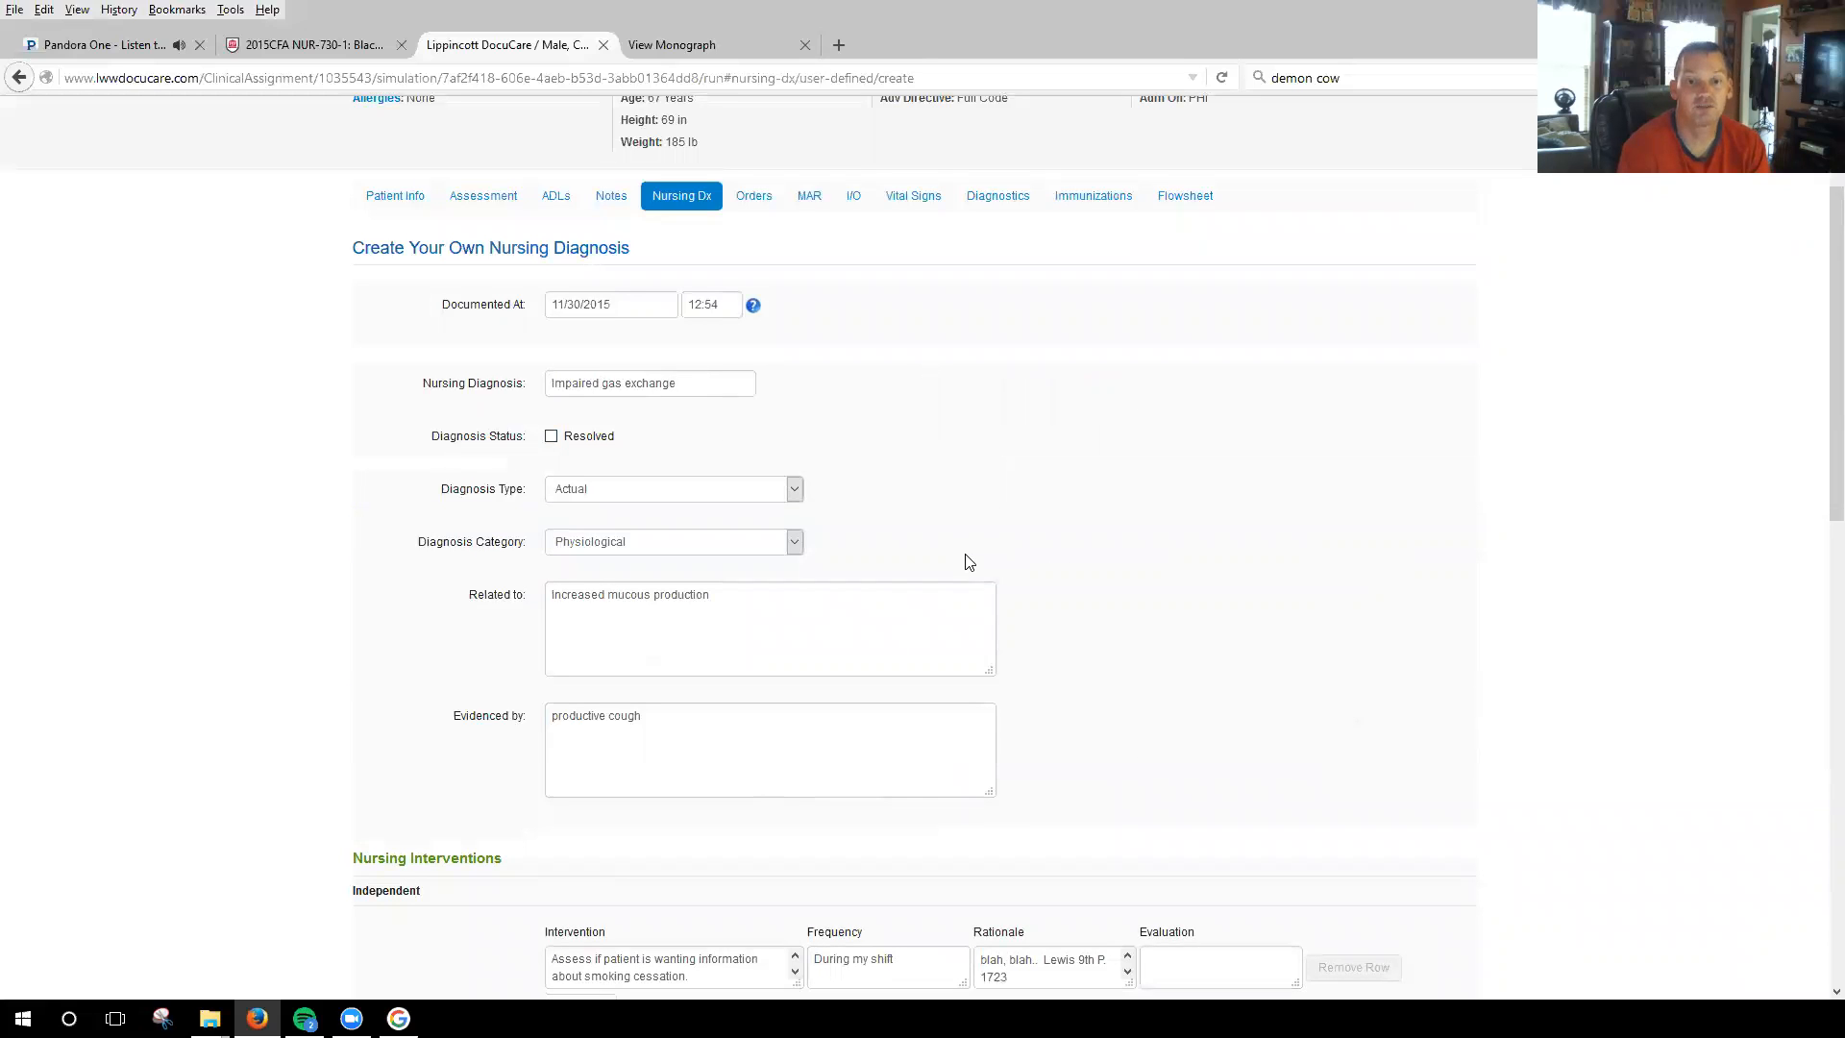
scroll(968, 562, down, 10)
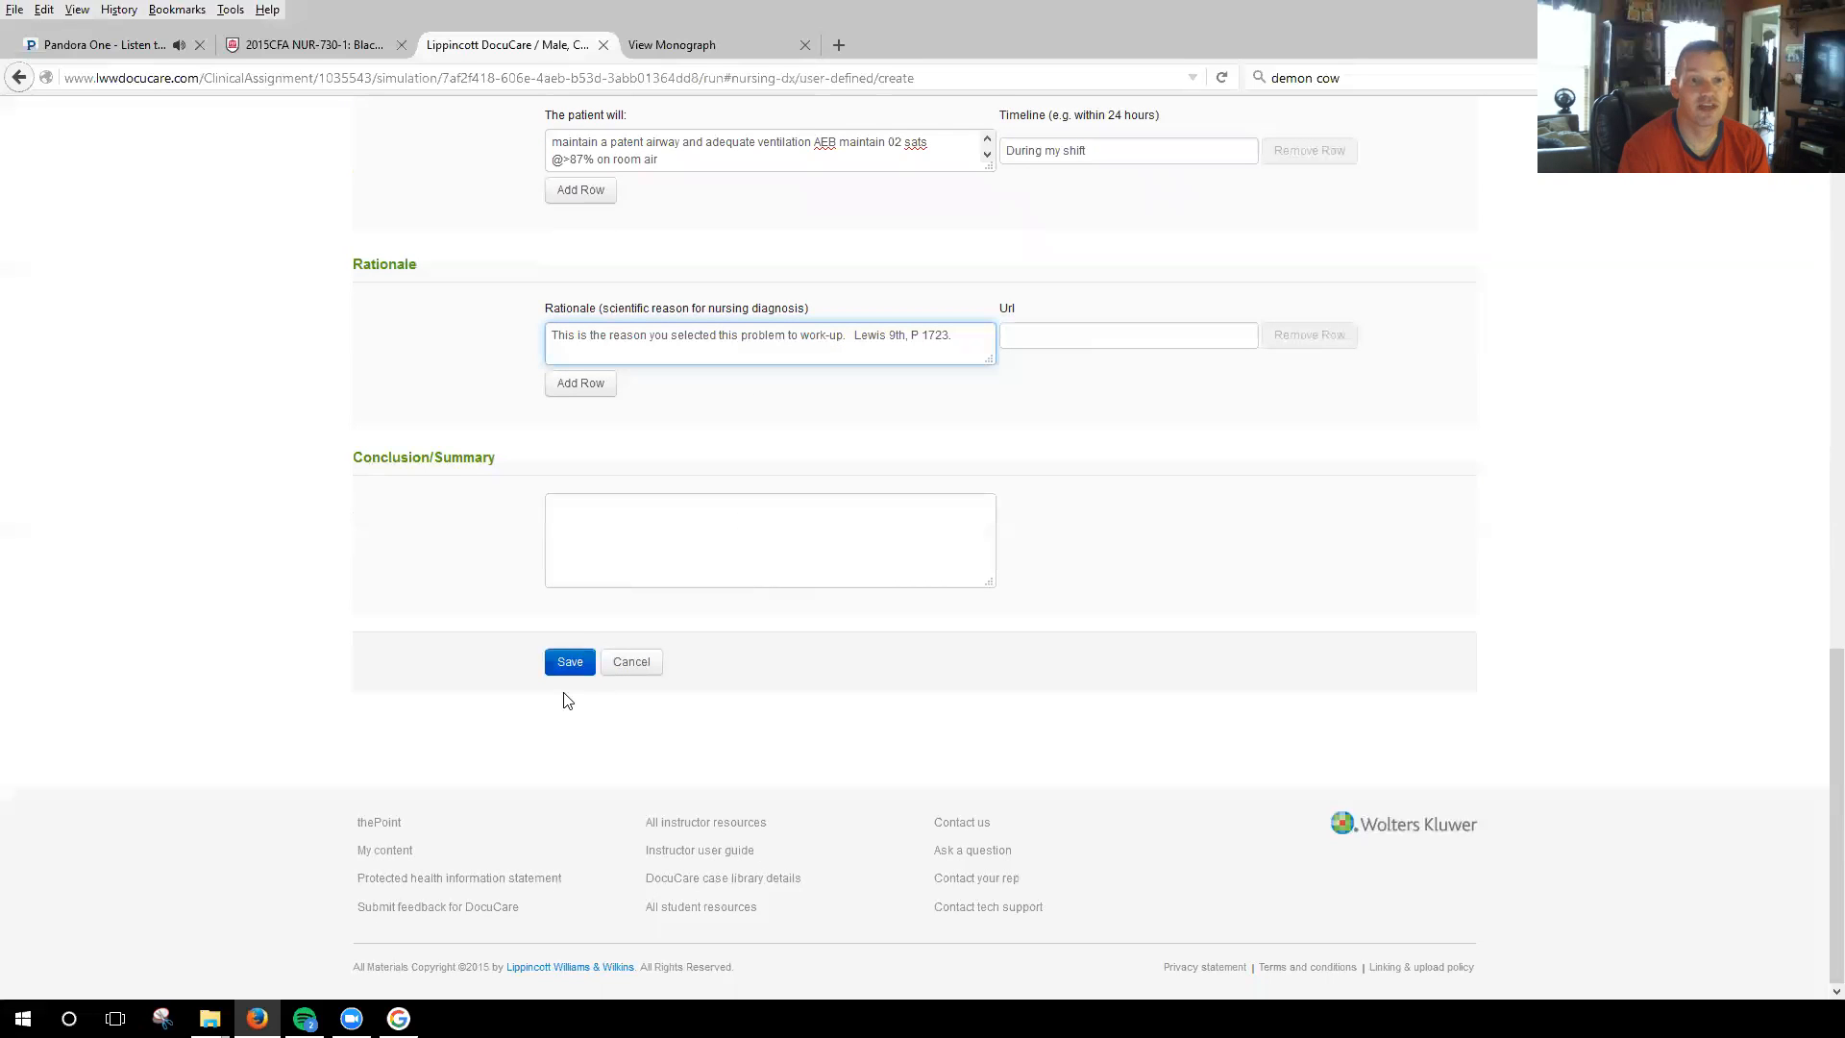
click(567, 662)
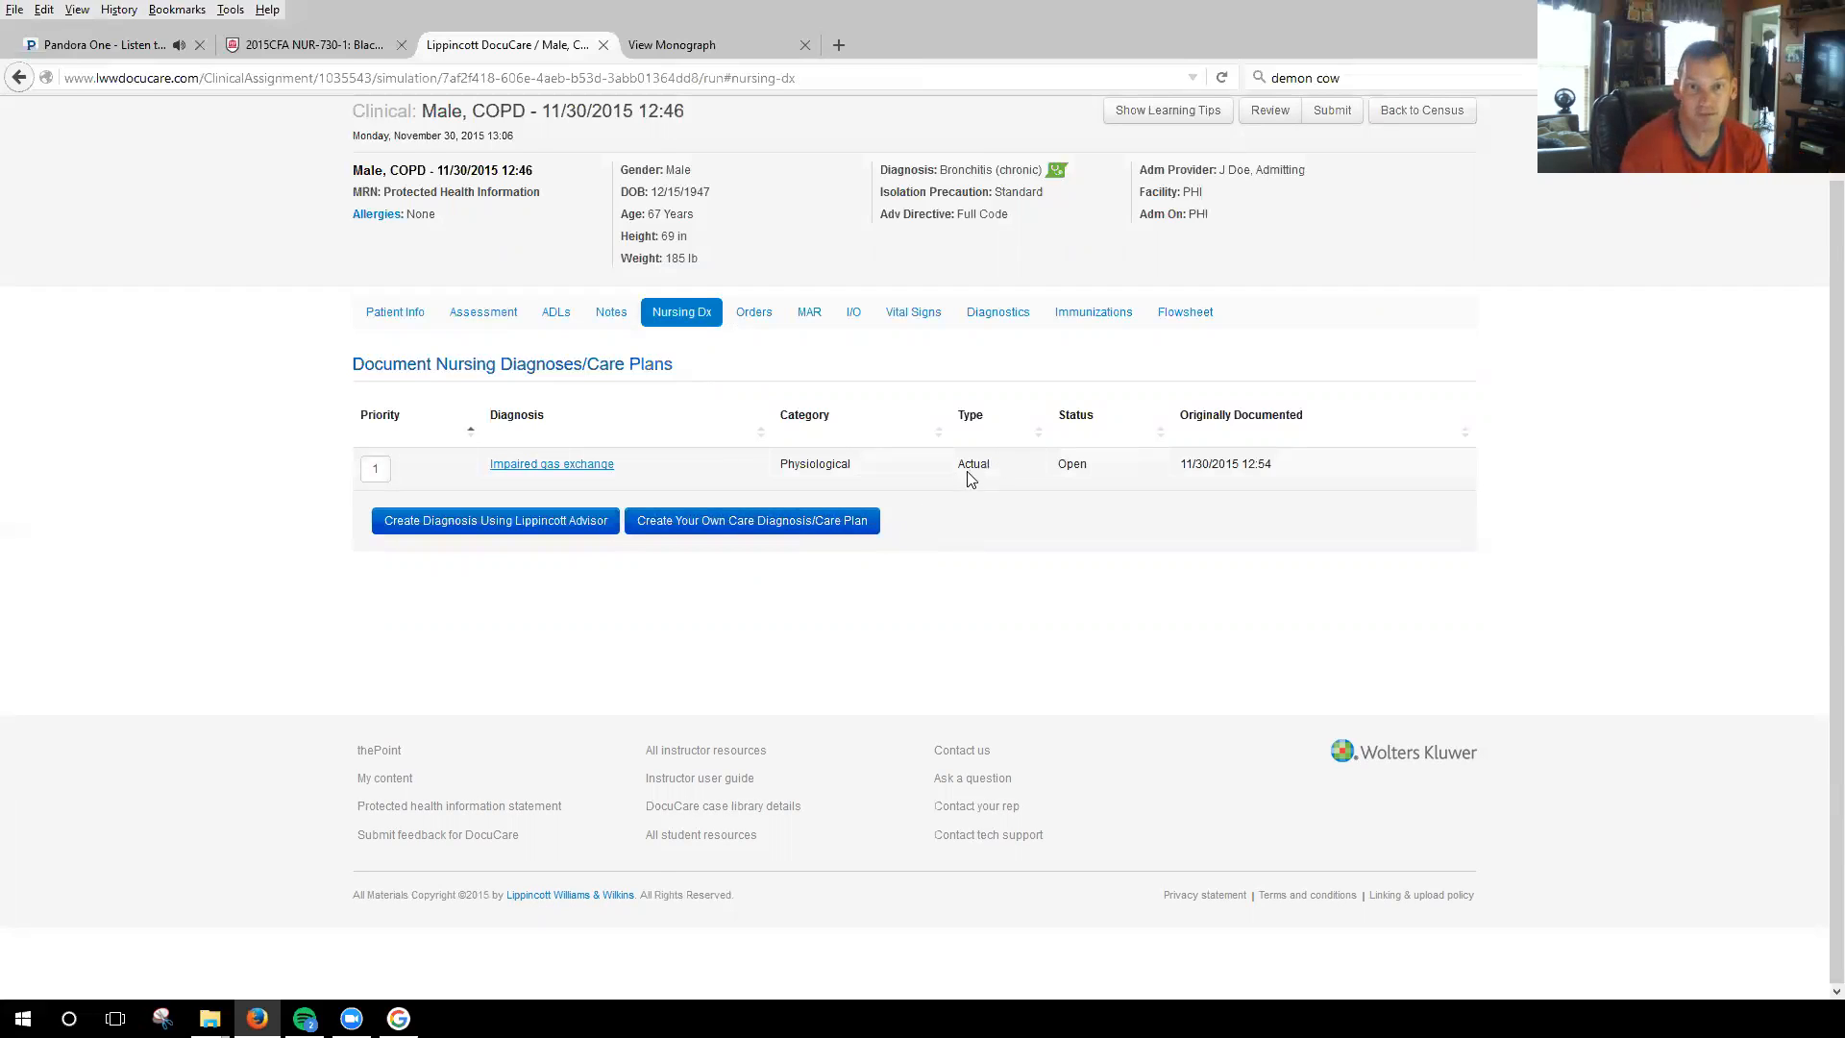
Start a new medication order for the patient and choose the admitting physician as the provider.
click(754, 313)
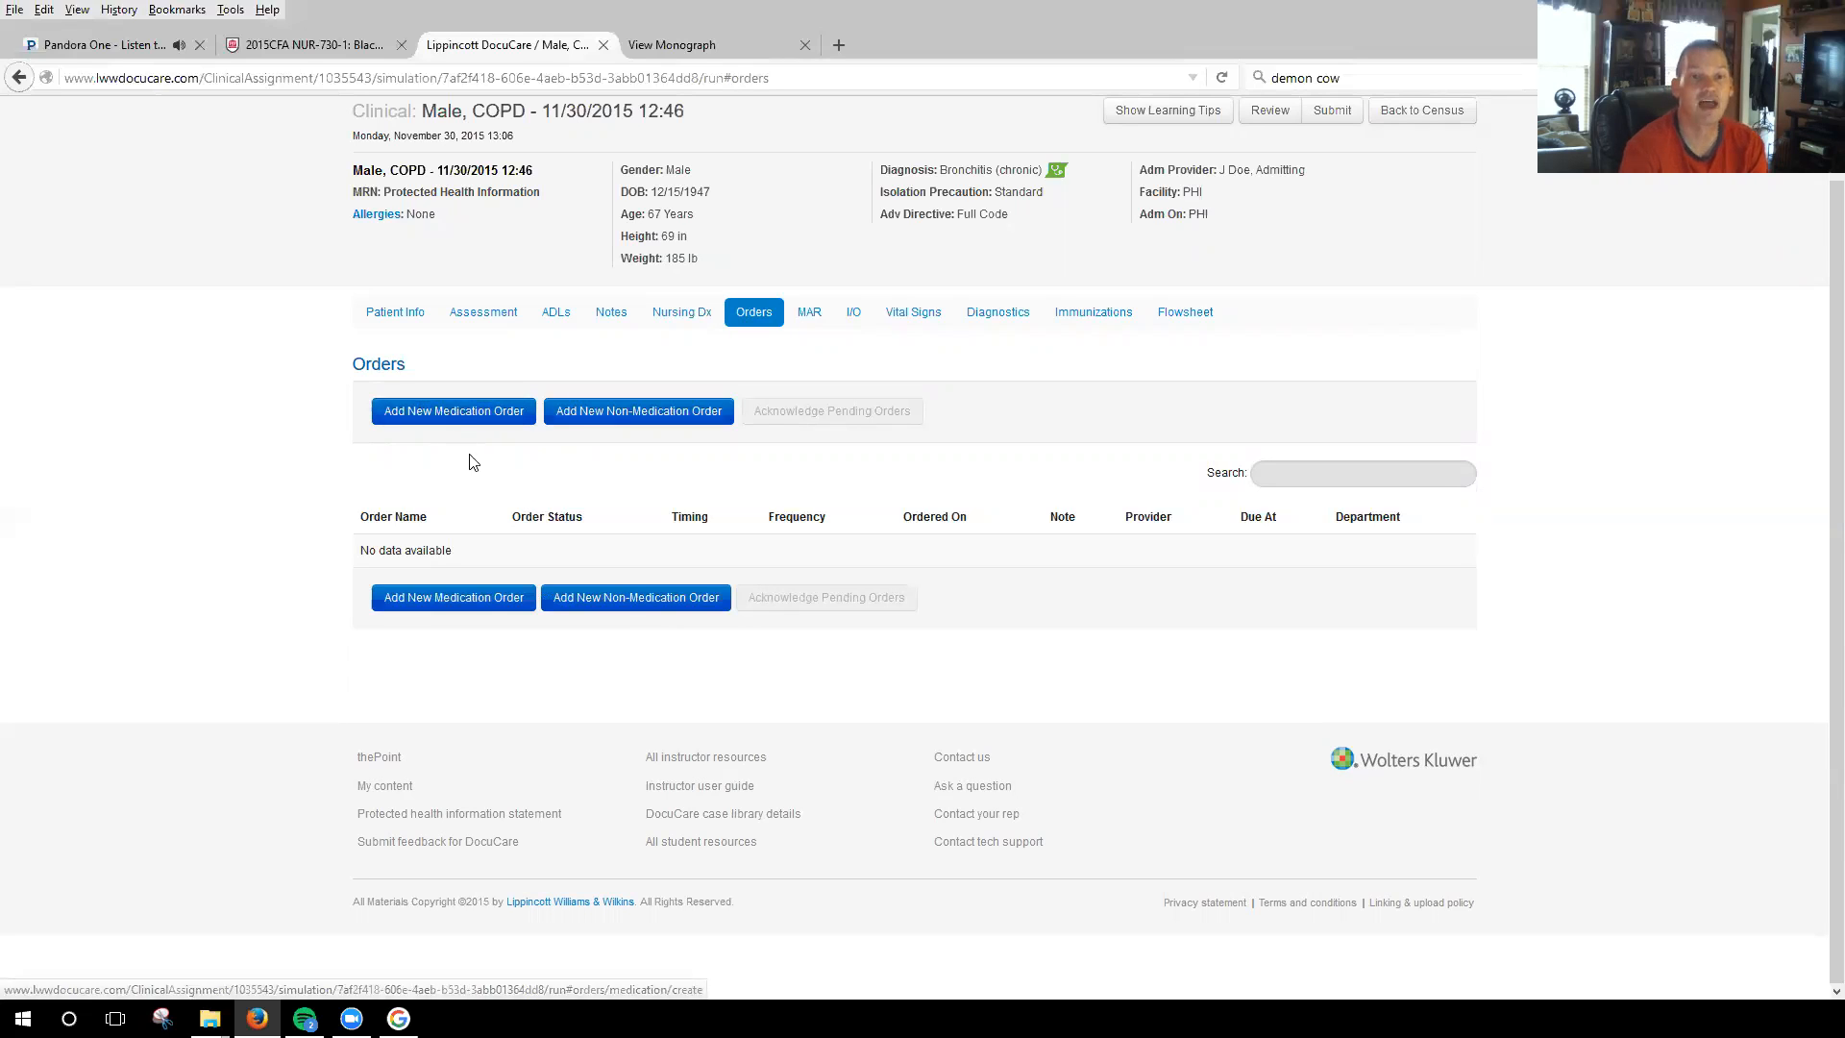
click(481, 411)
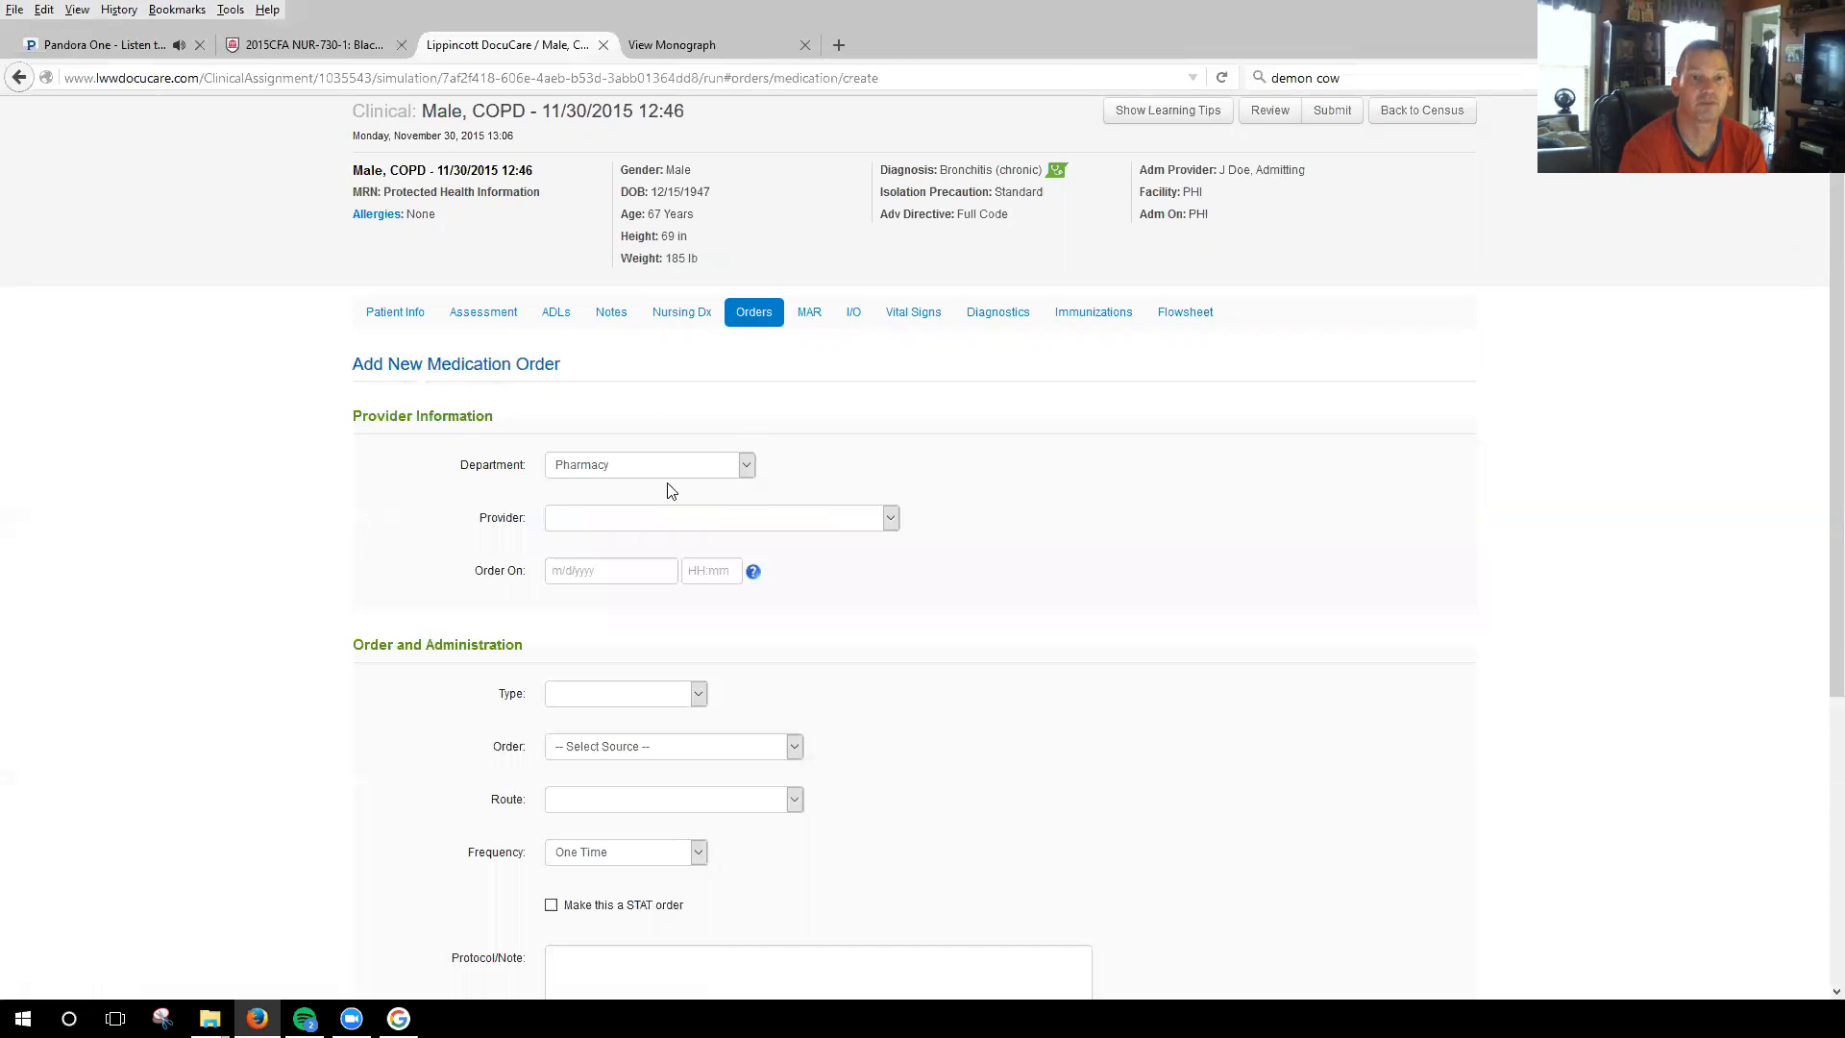
click(893, 521)
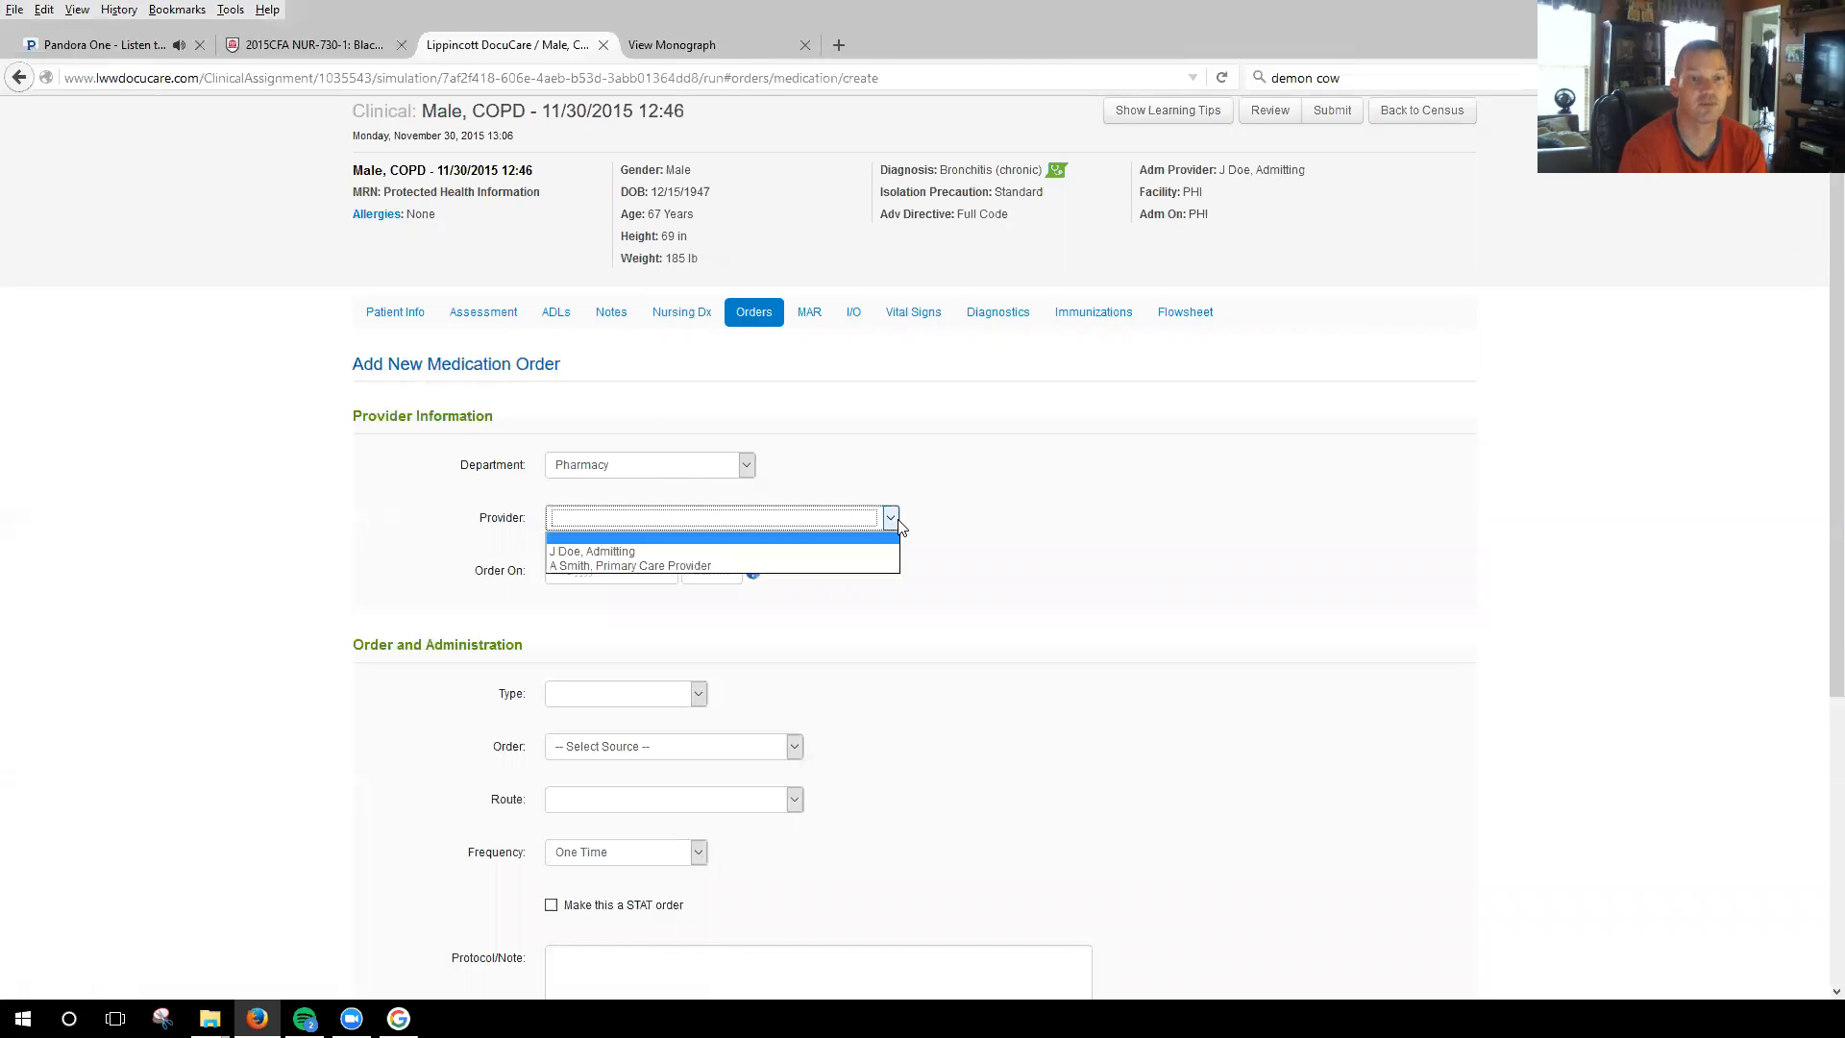
click(636, 550)
Set the medication order's date to 11/27/2015 and its time to 11:00.
scroll(1037, 453, down, 3)
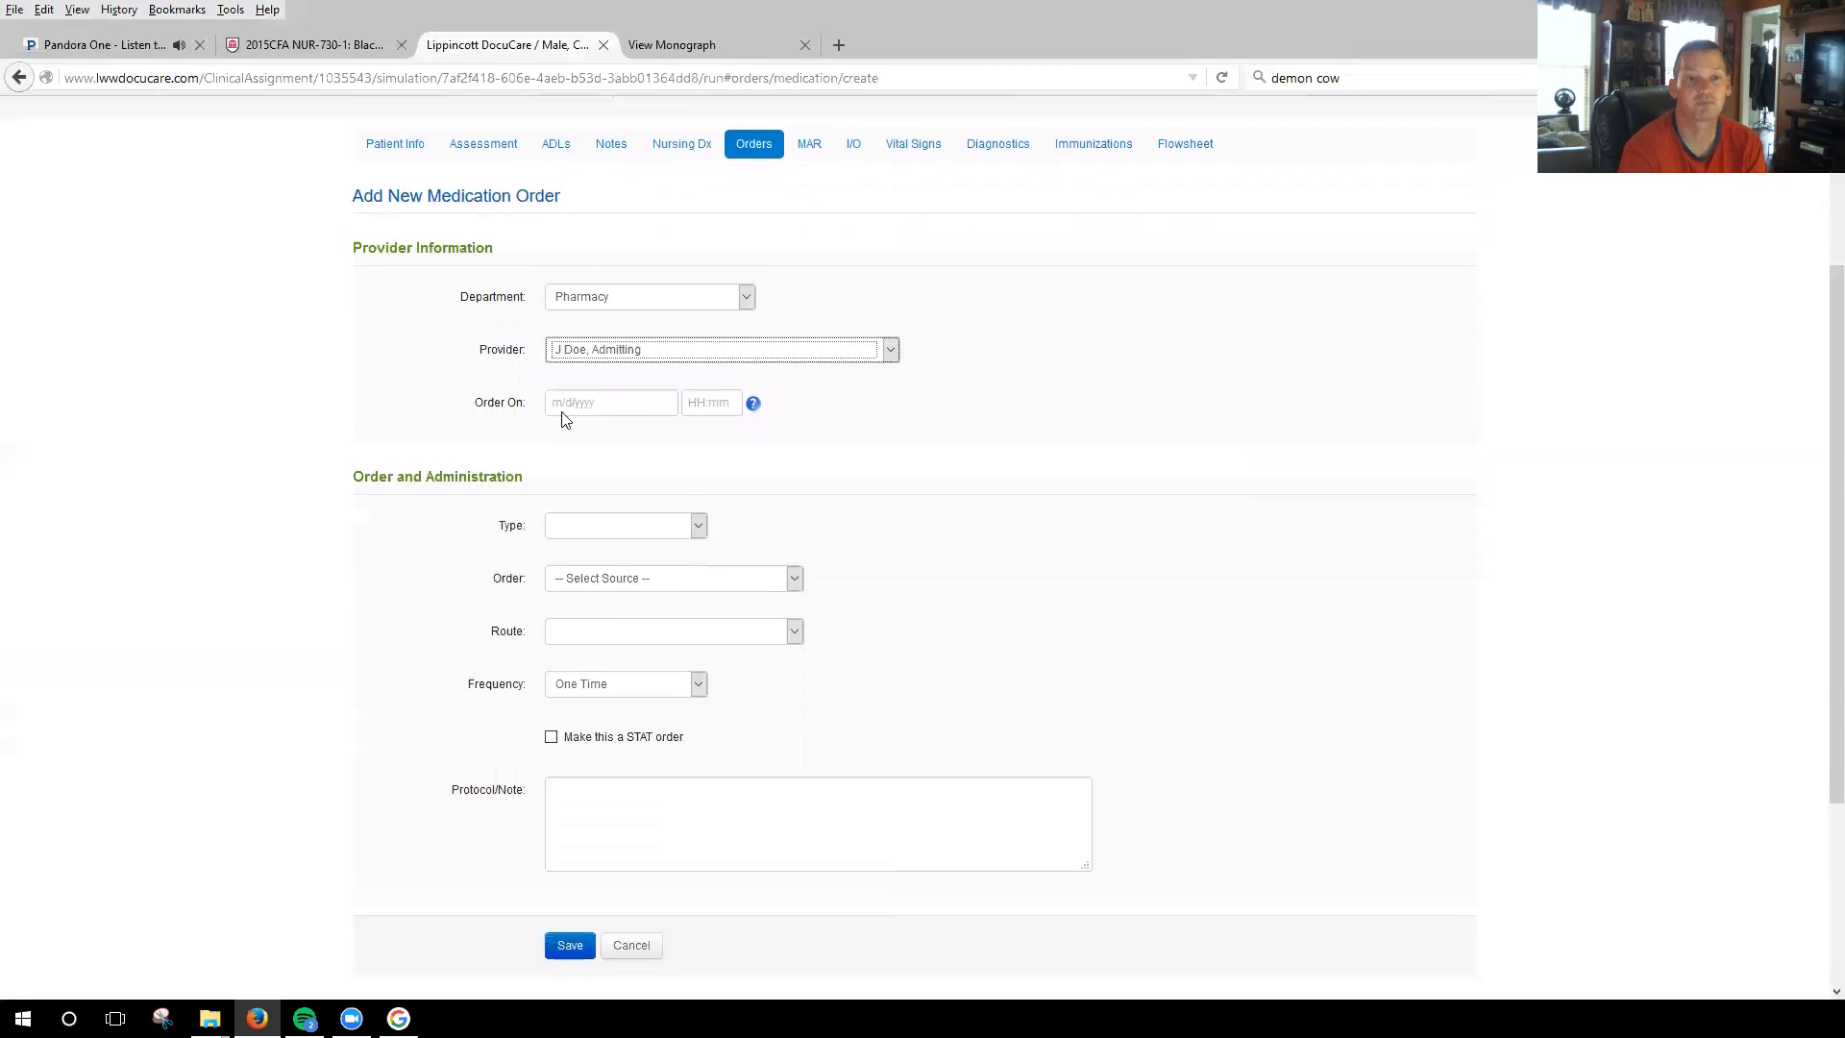
click(654, 396)
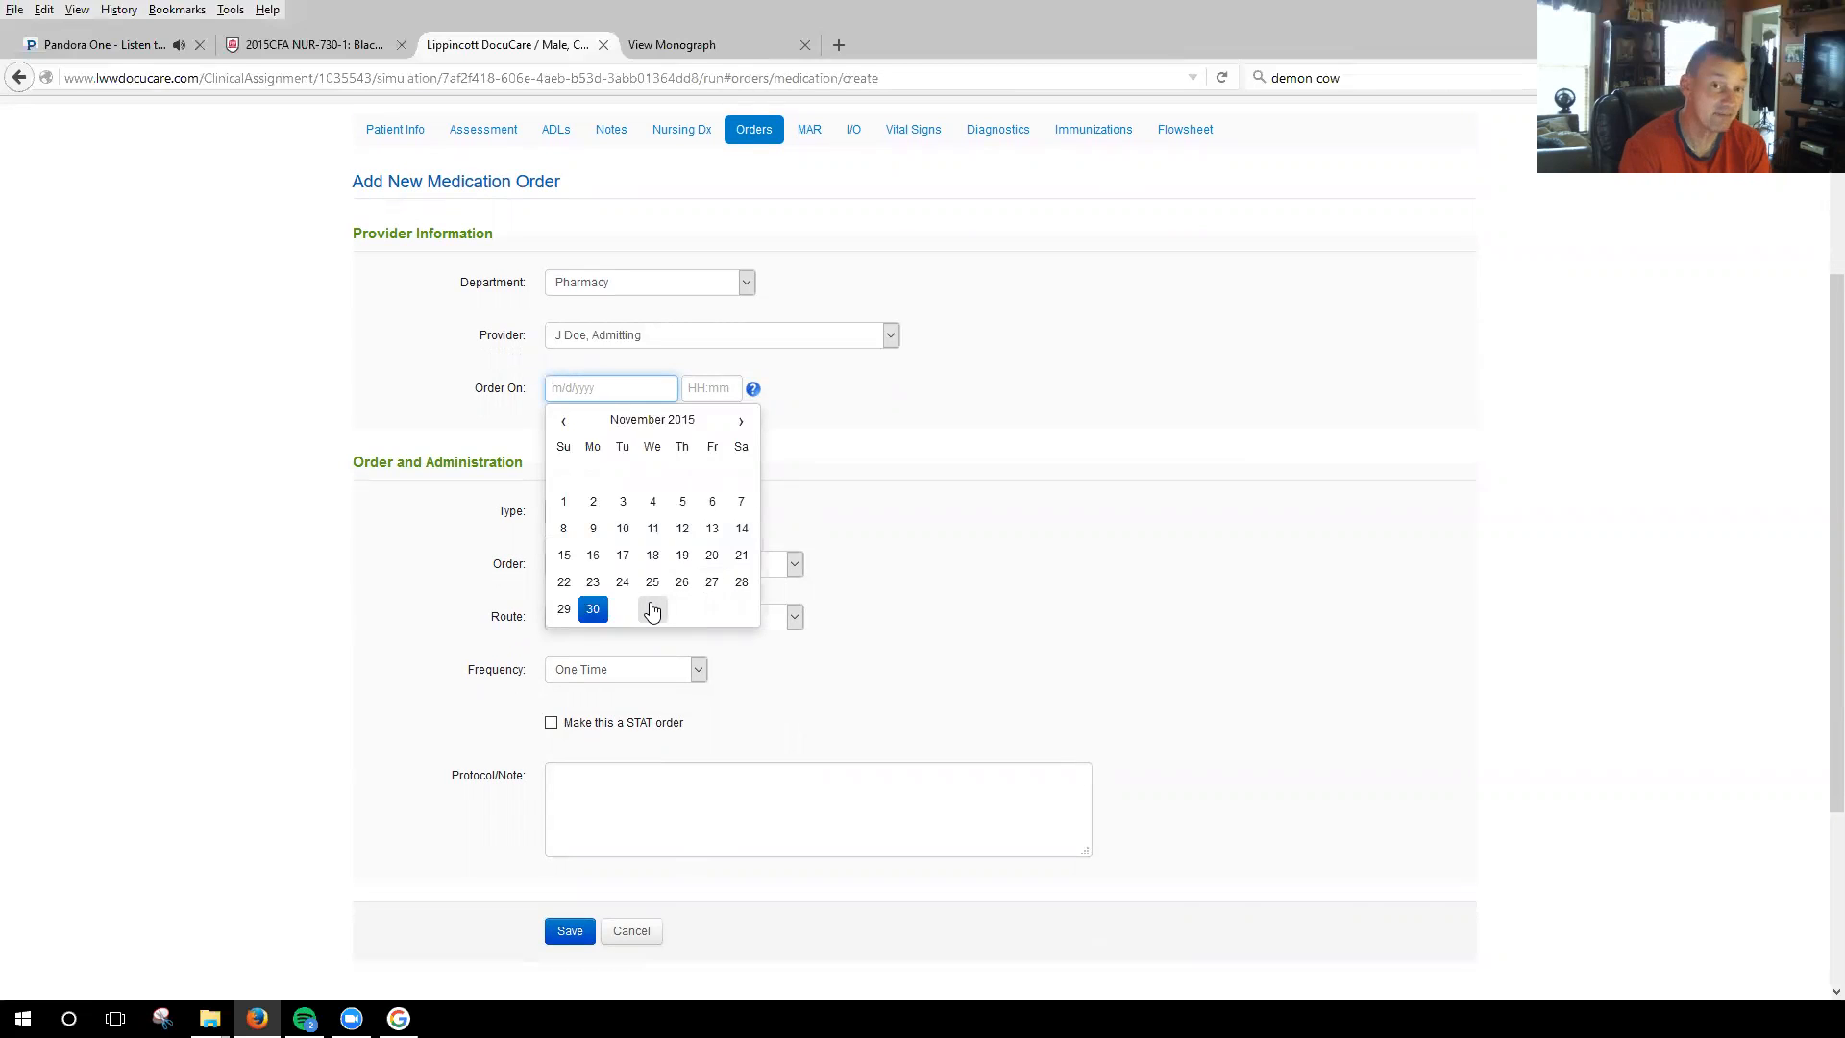
click(712, 583)
click(727, 388)
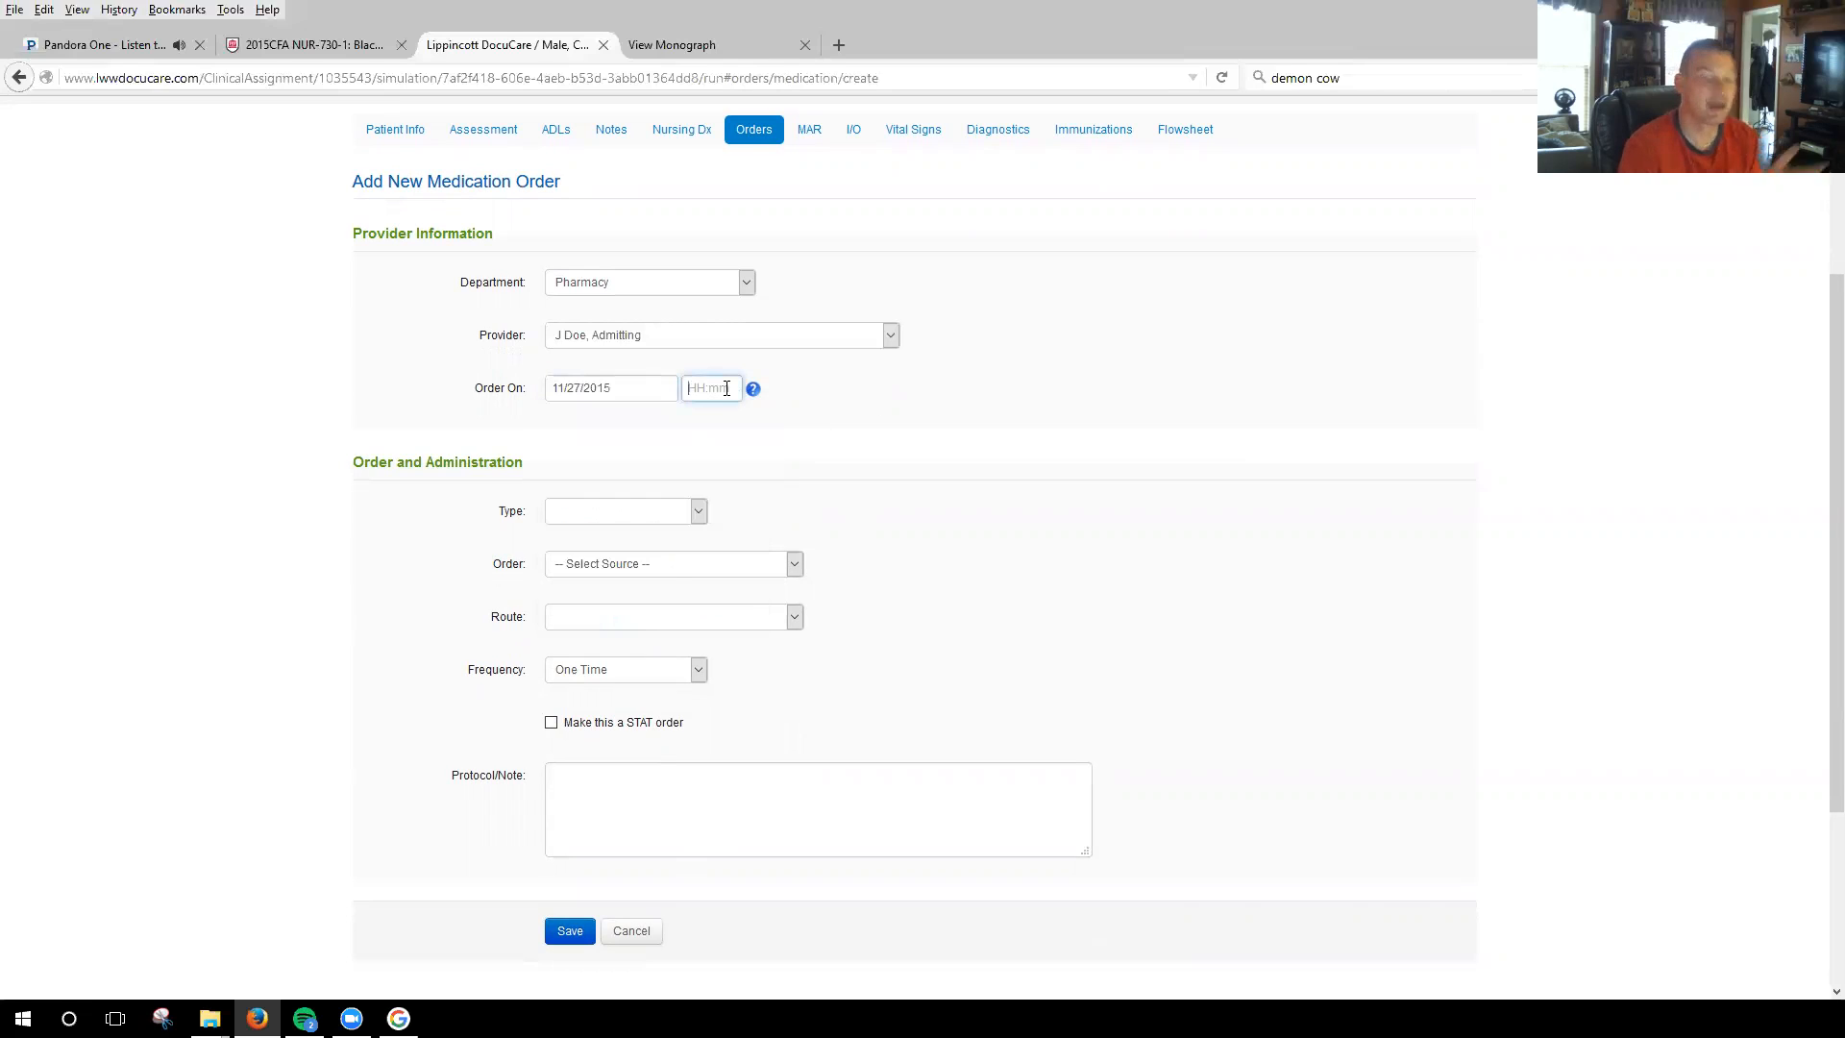
text(1300)
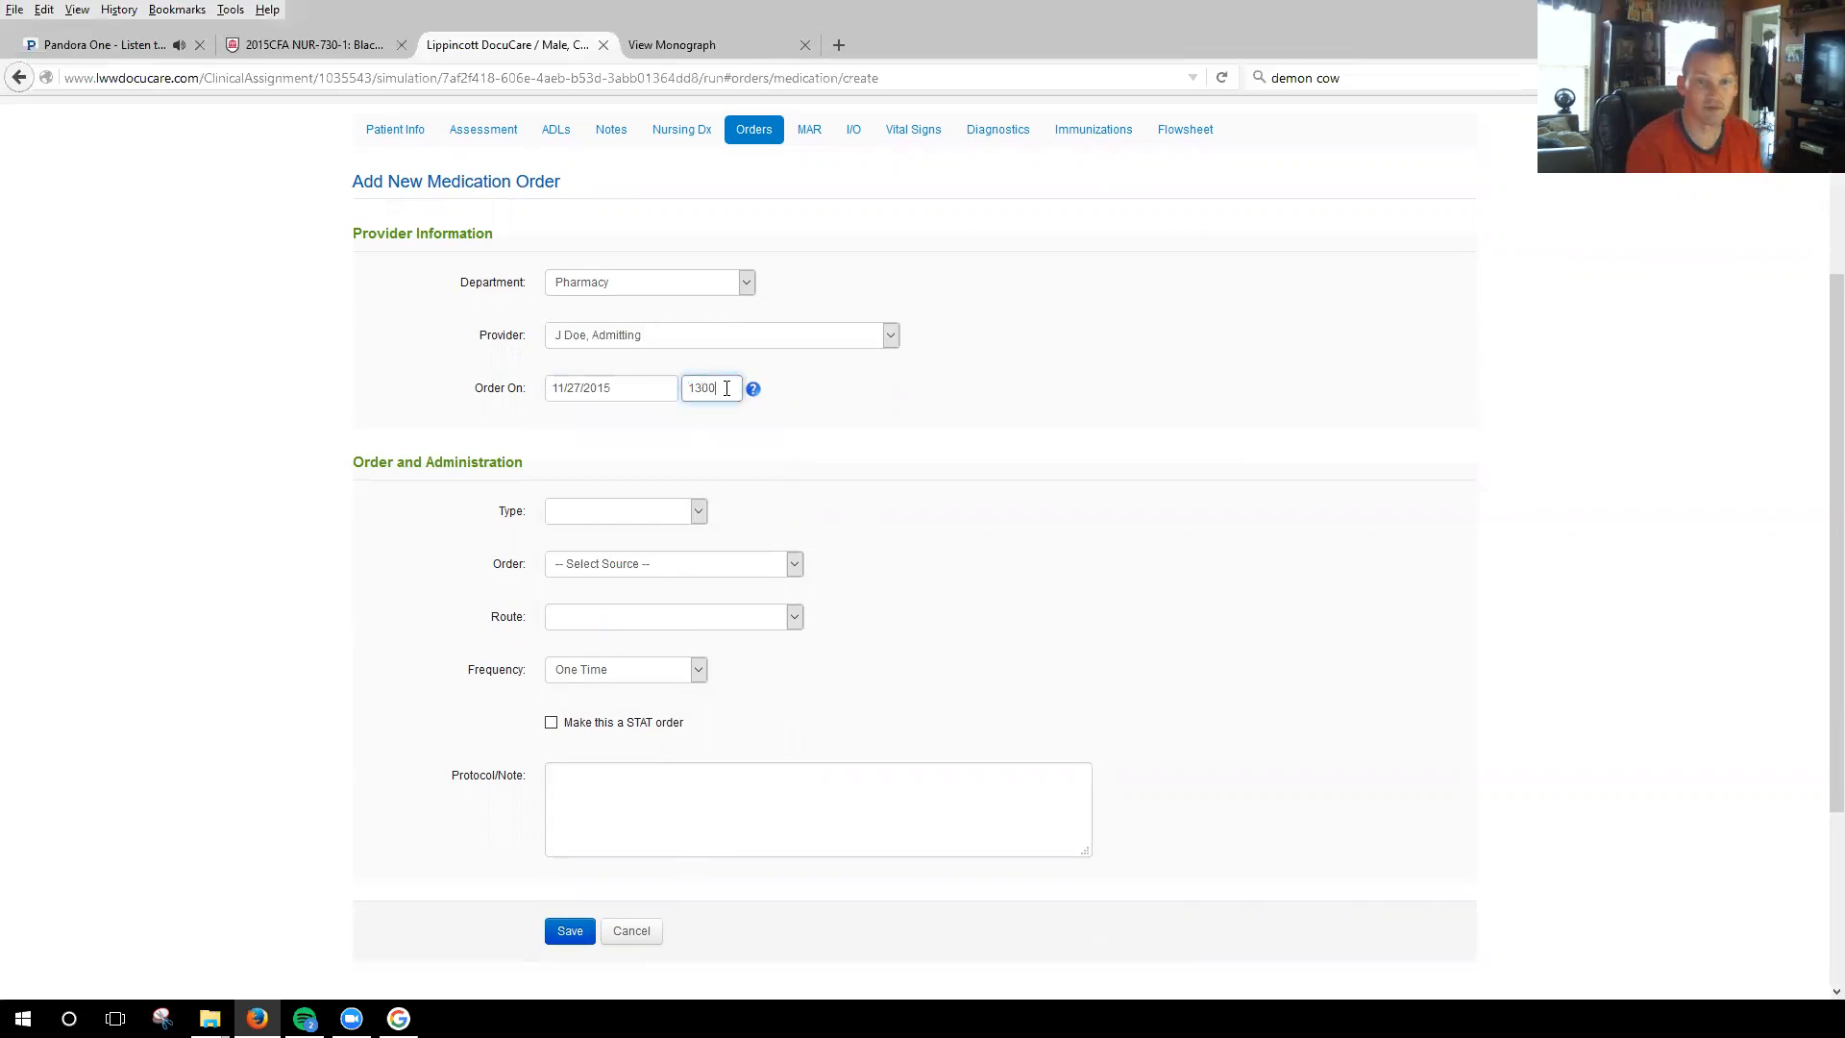
key(BackSpace)
key(BackSpace)
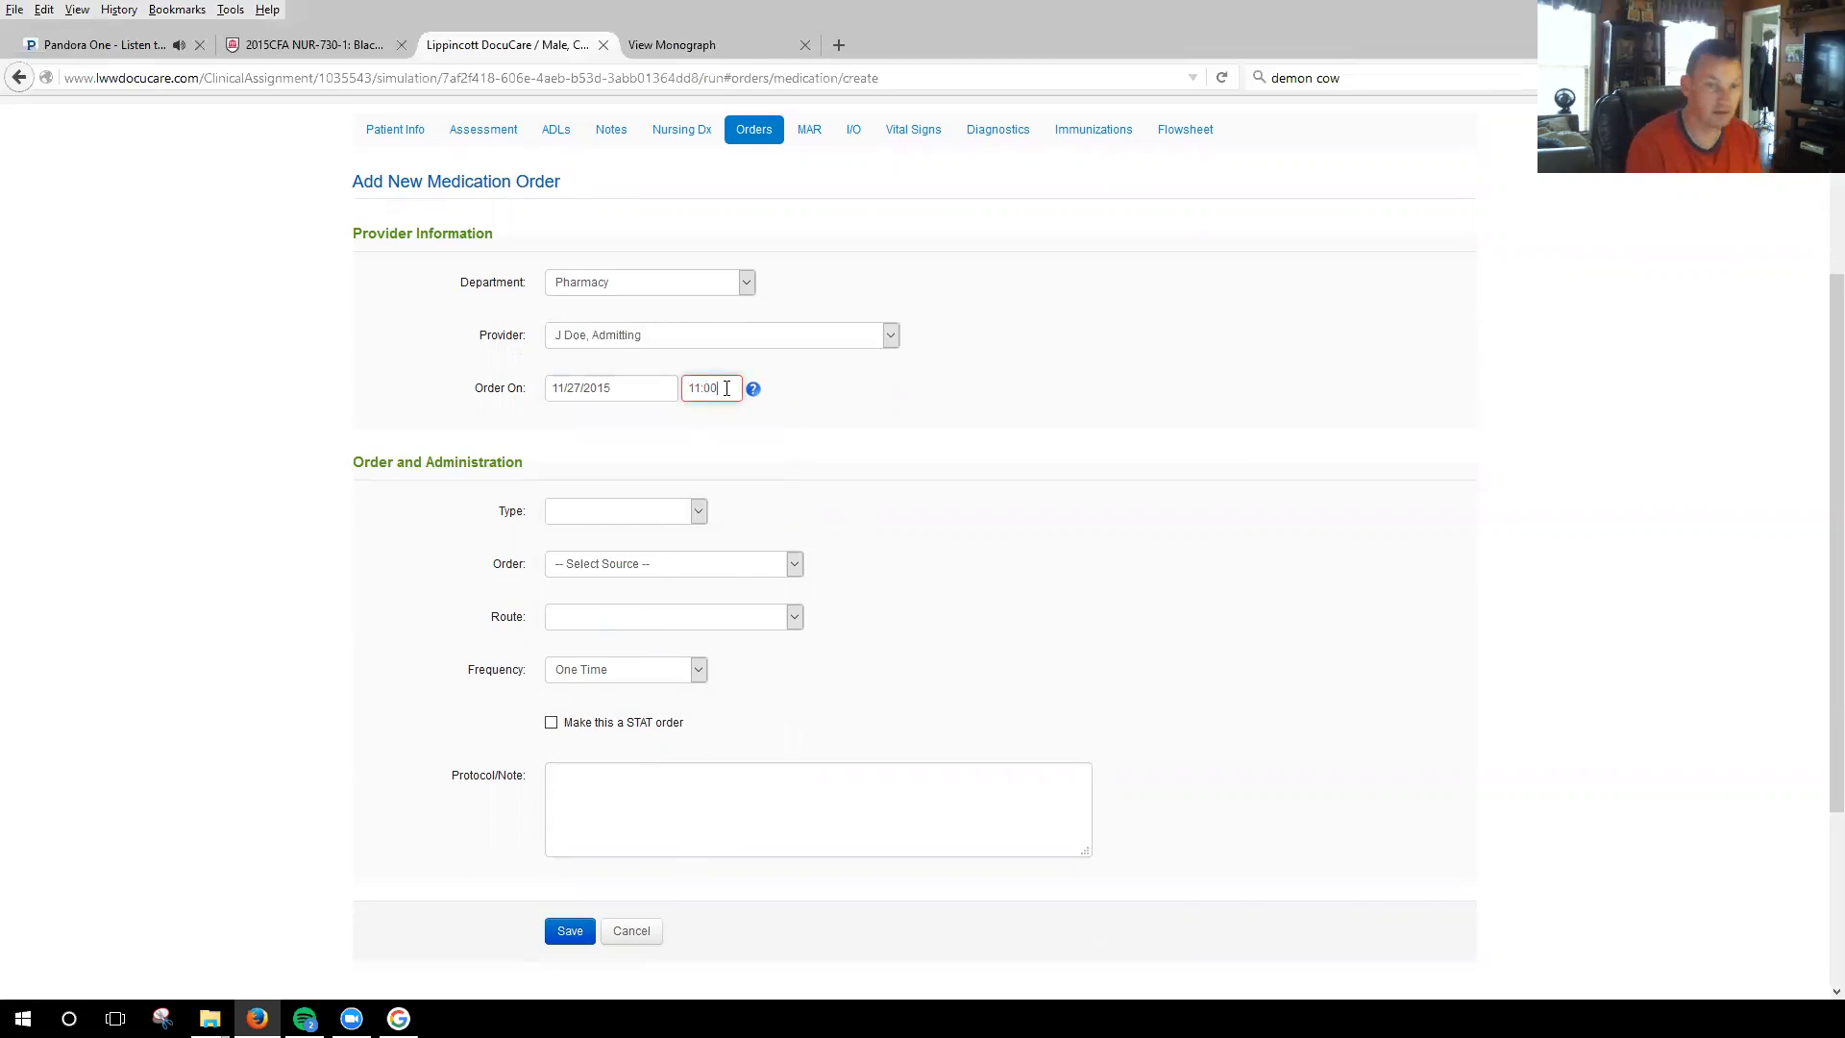
Make the order type Scheduled Order and search the Lippincott's Nursing Advisor source for "Tesalon".
click(702, 519)
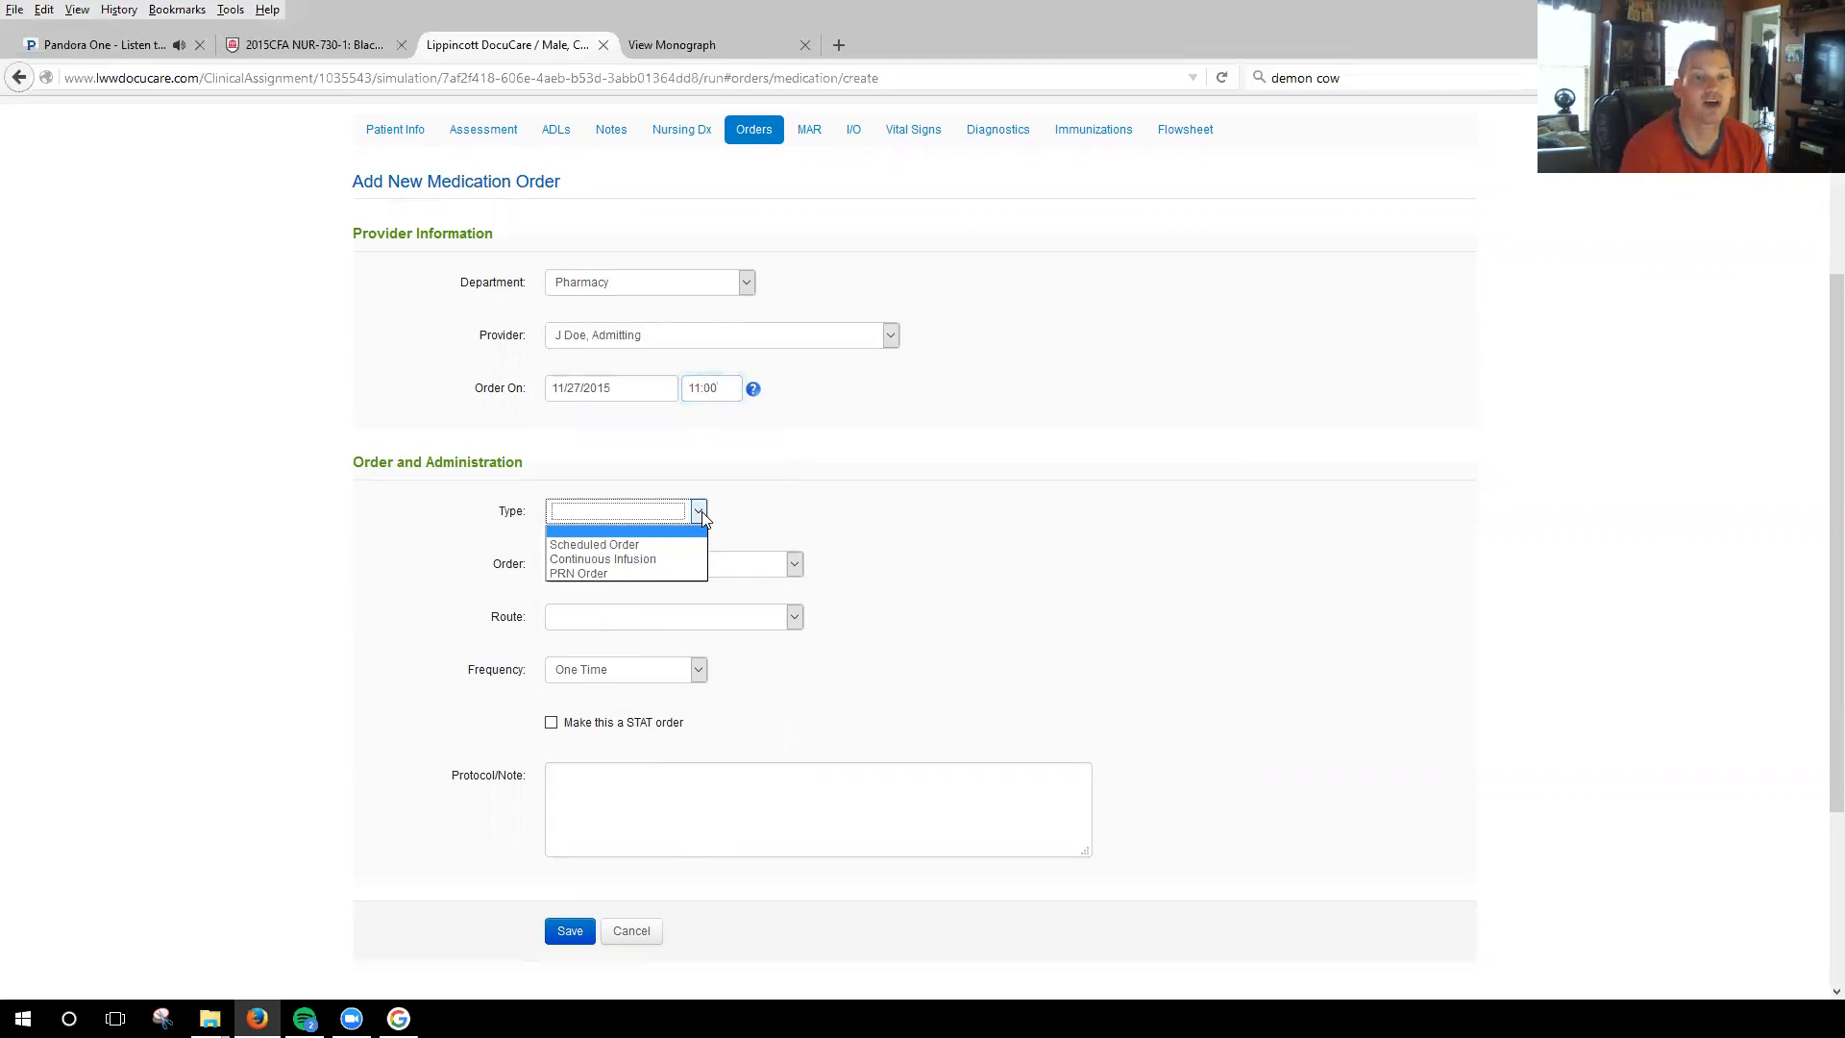
click(650, 545)
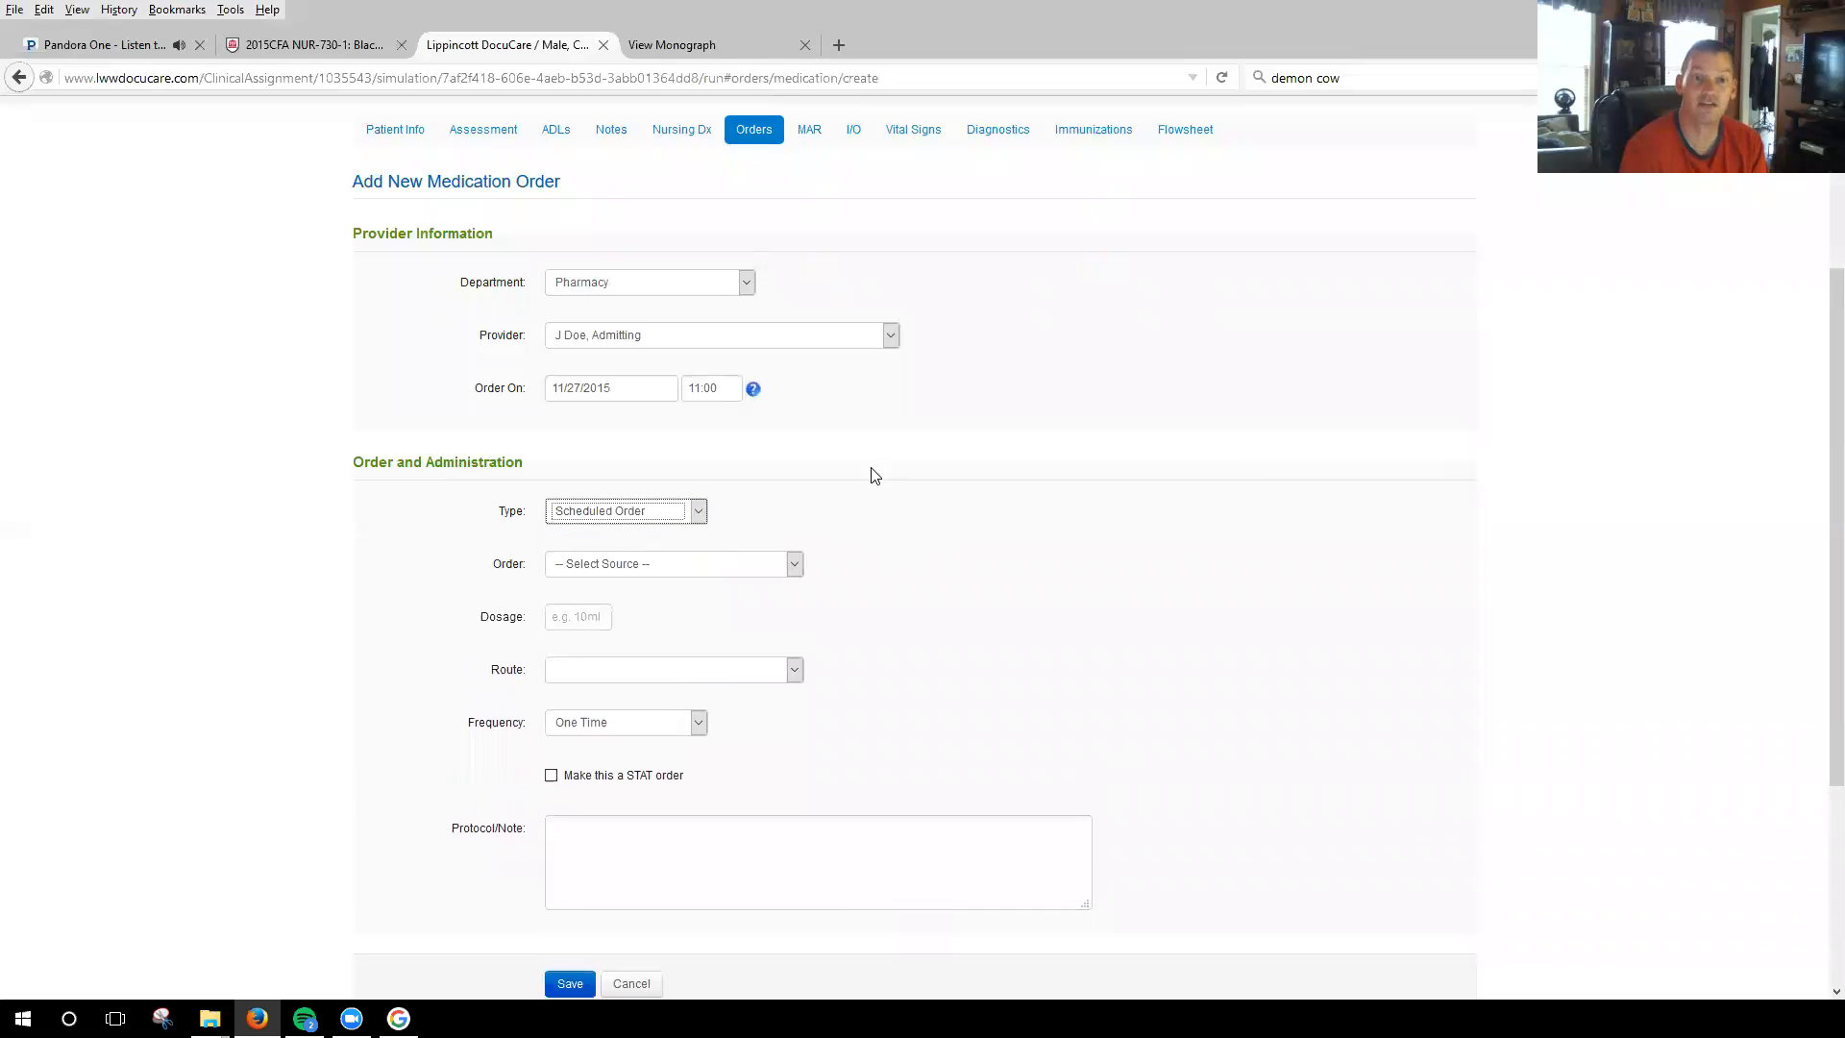
click(796, 565)
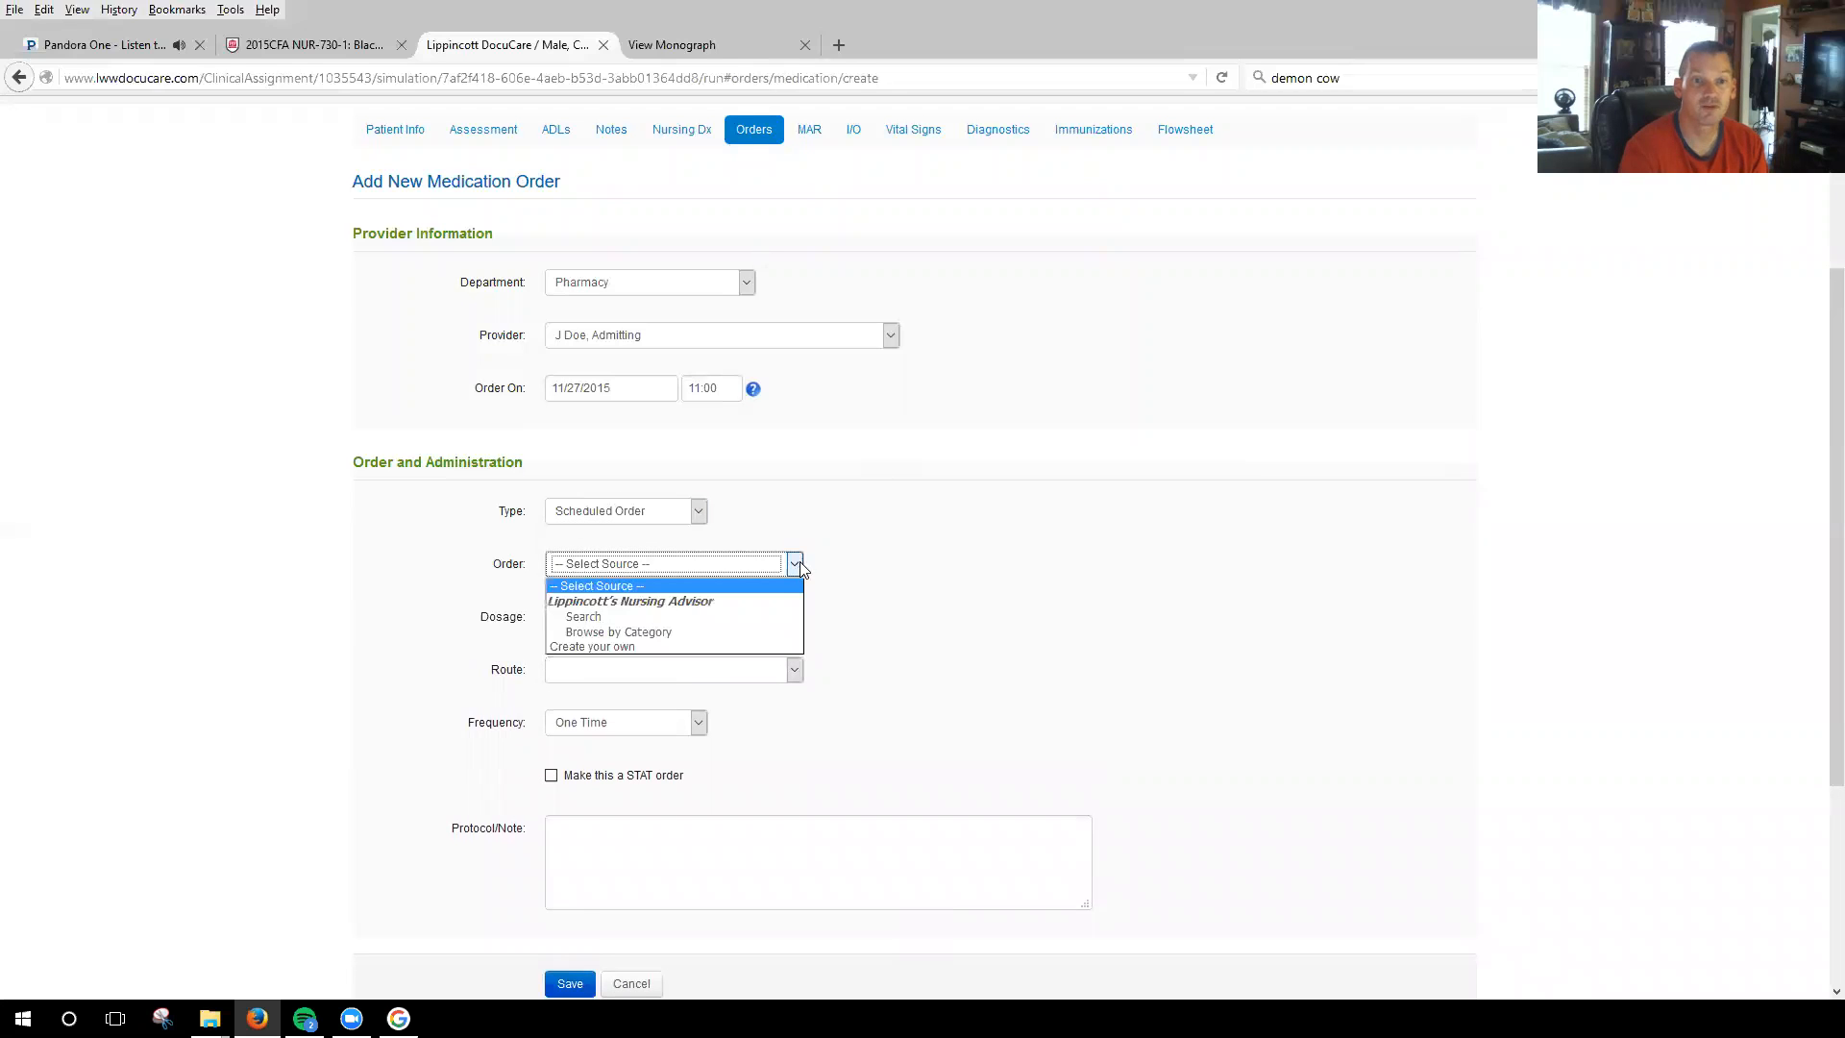
click(623, 616)
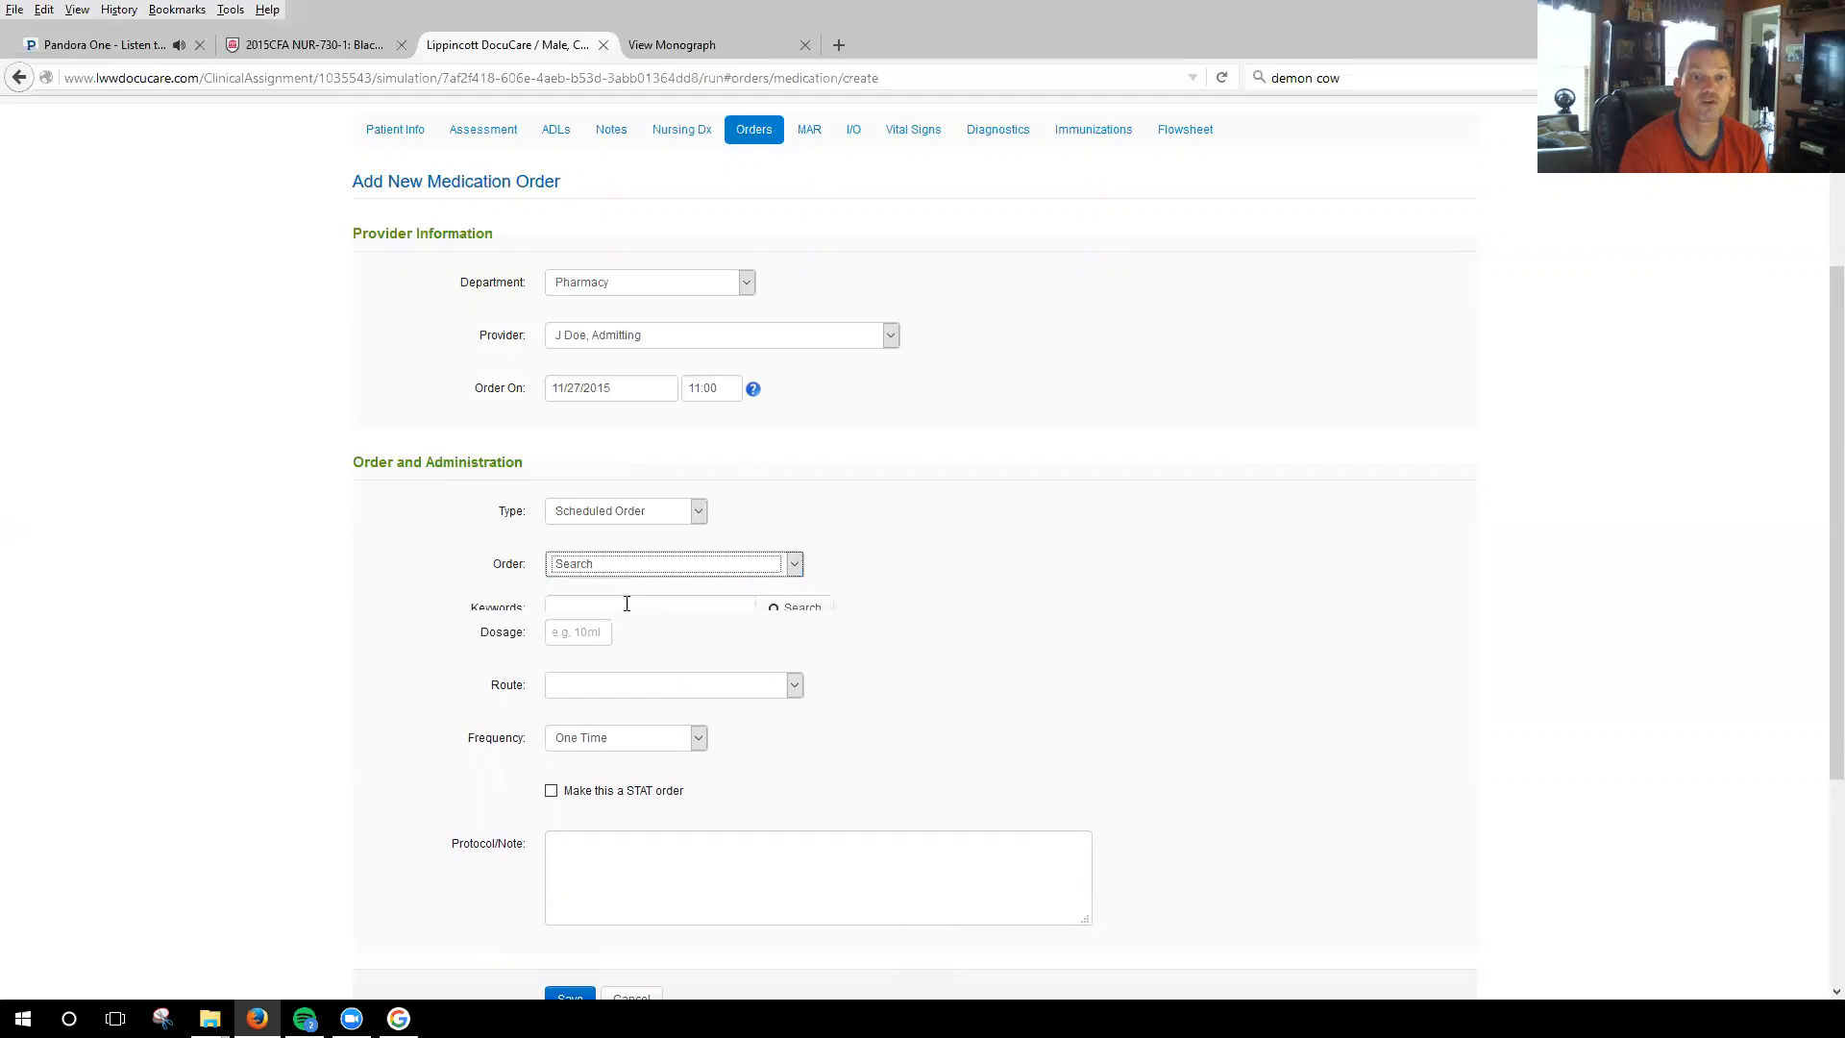
click(690, 608)
text(Tesalon)
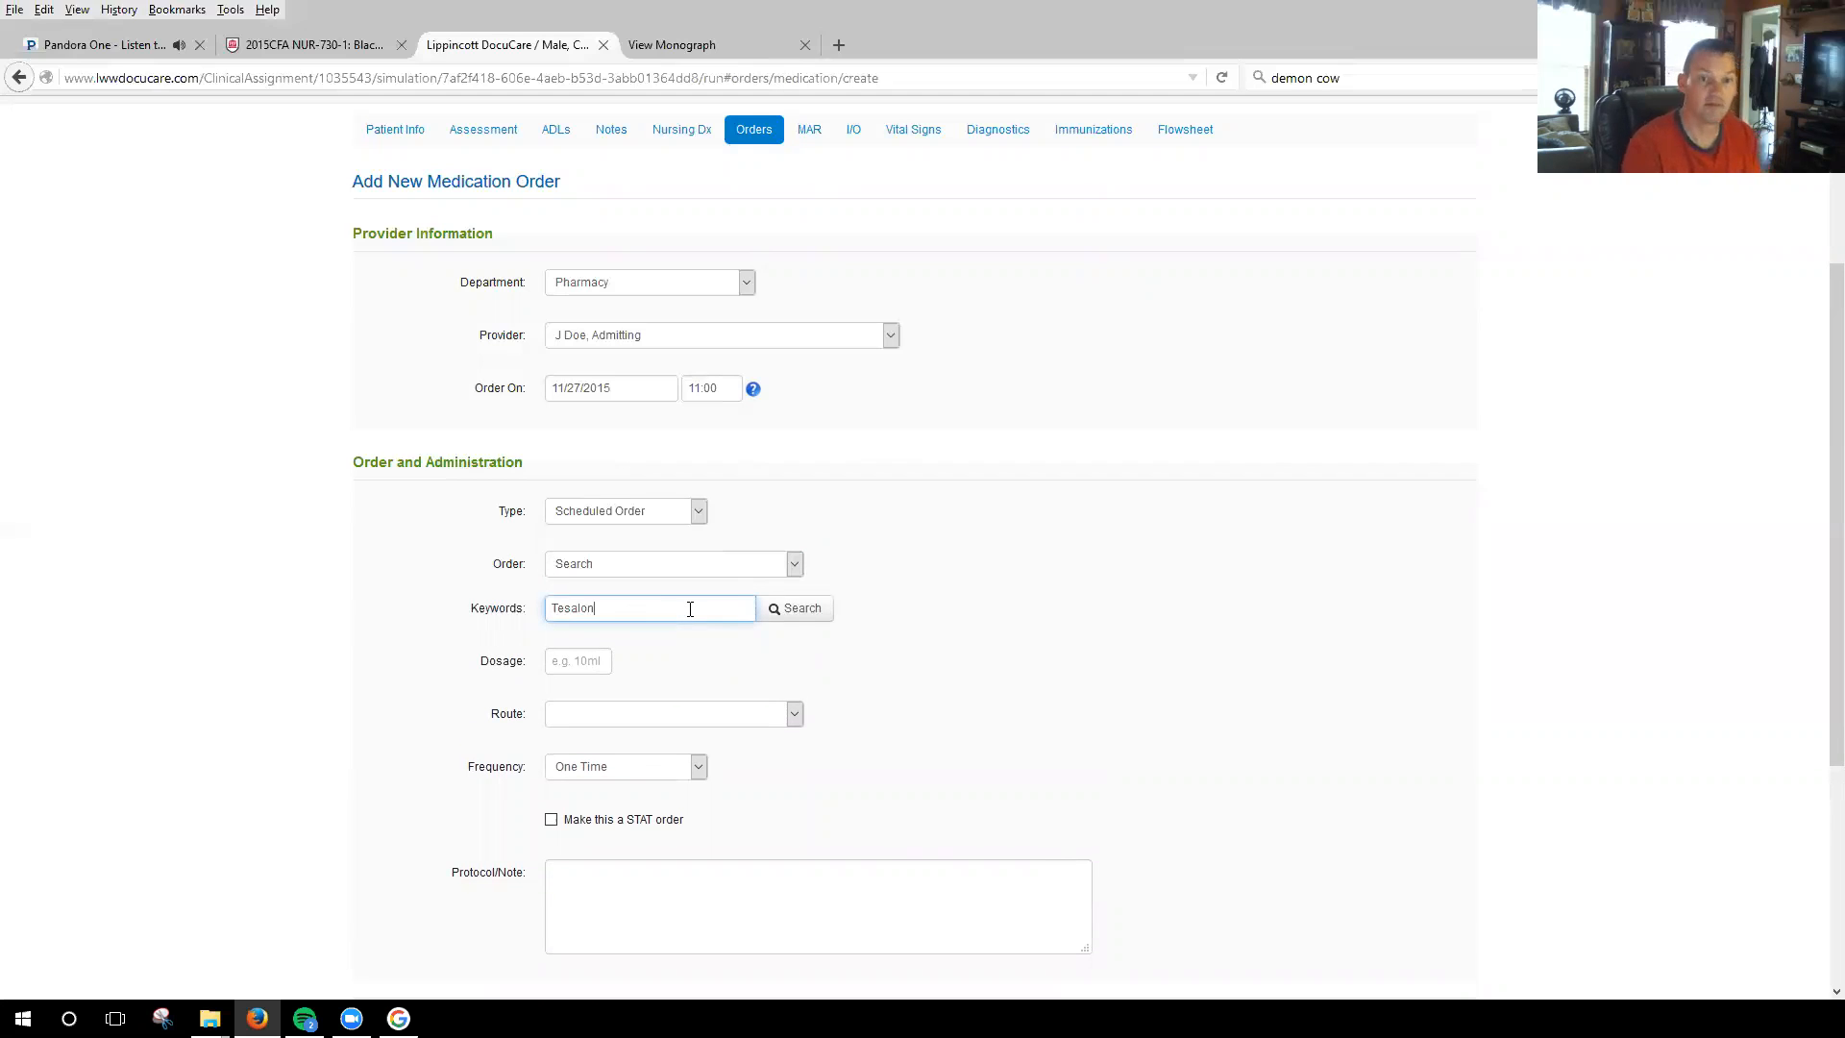
click(805, 609)
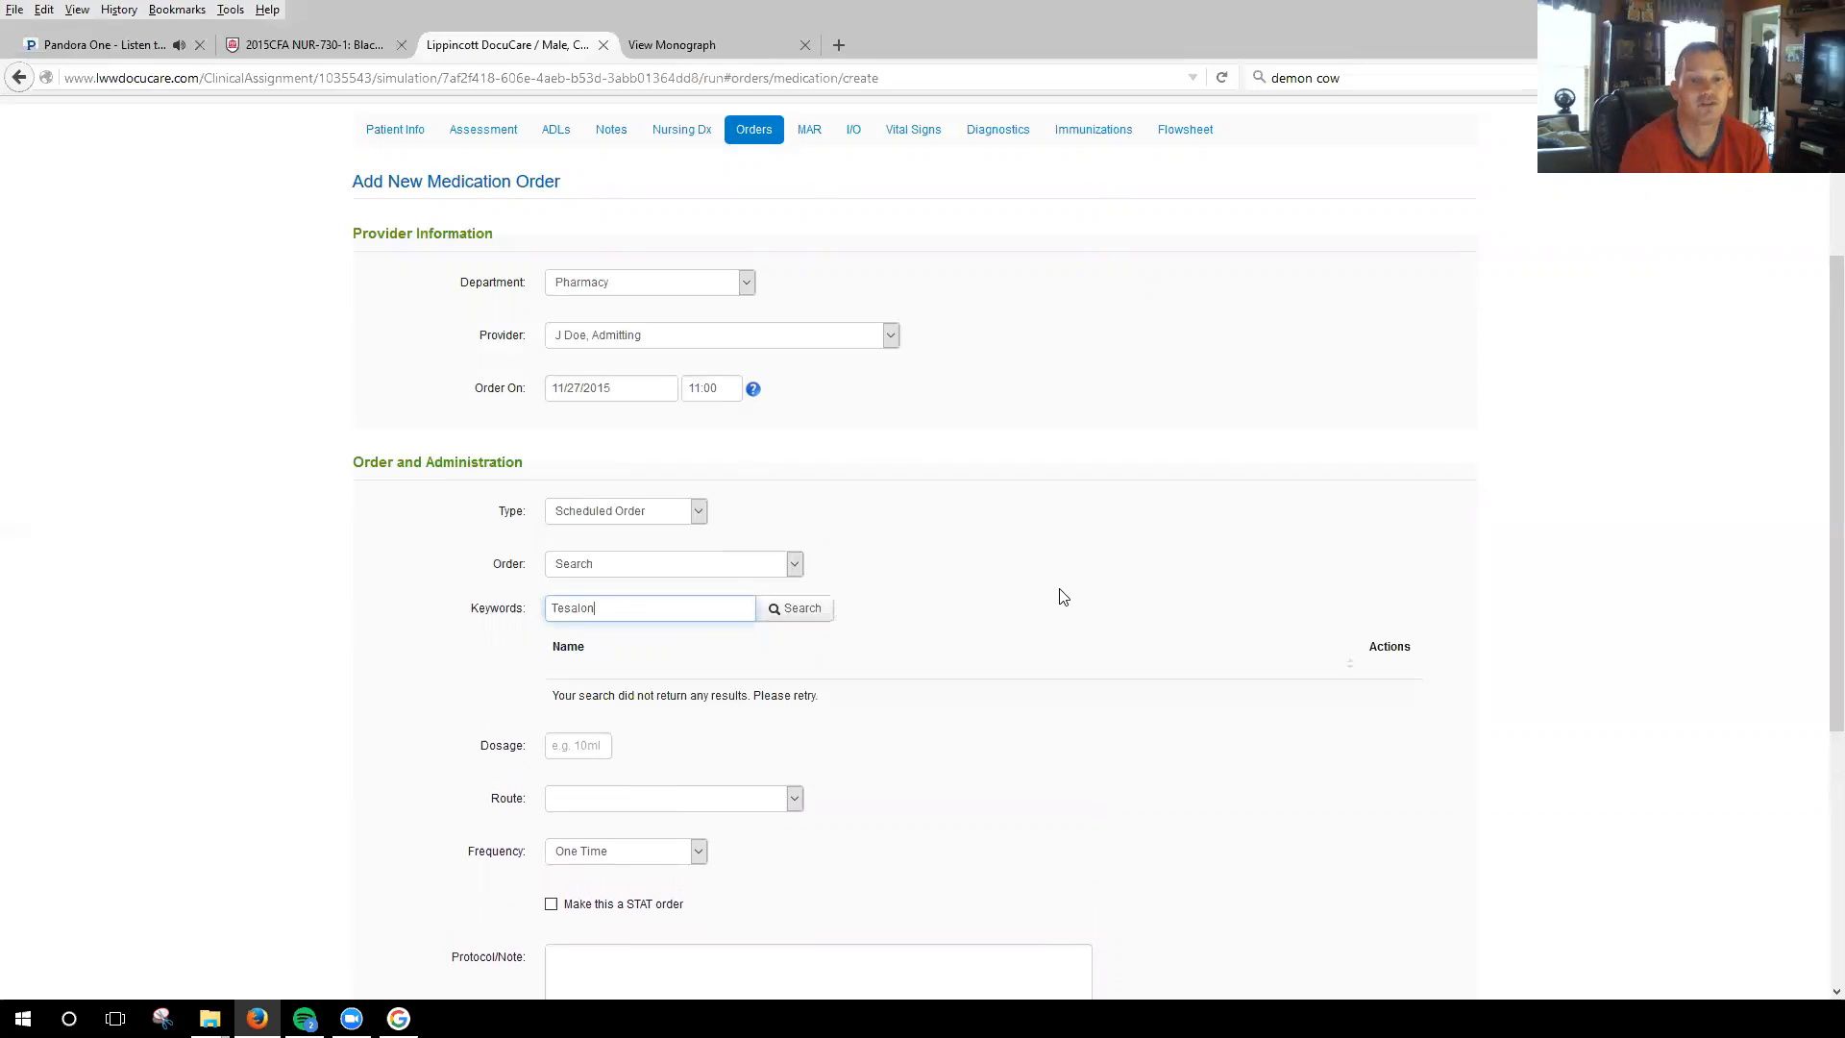
Replace the medication search keyword with "pearls" and run the search again.
key(BackSpace)
key(BackSpace)
key(BackSpace)
key(BackSpace)
key(BackSpace)
text(pearls)
key(Return)
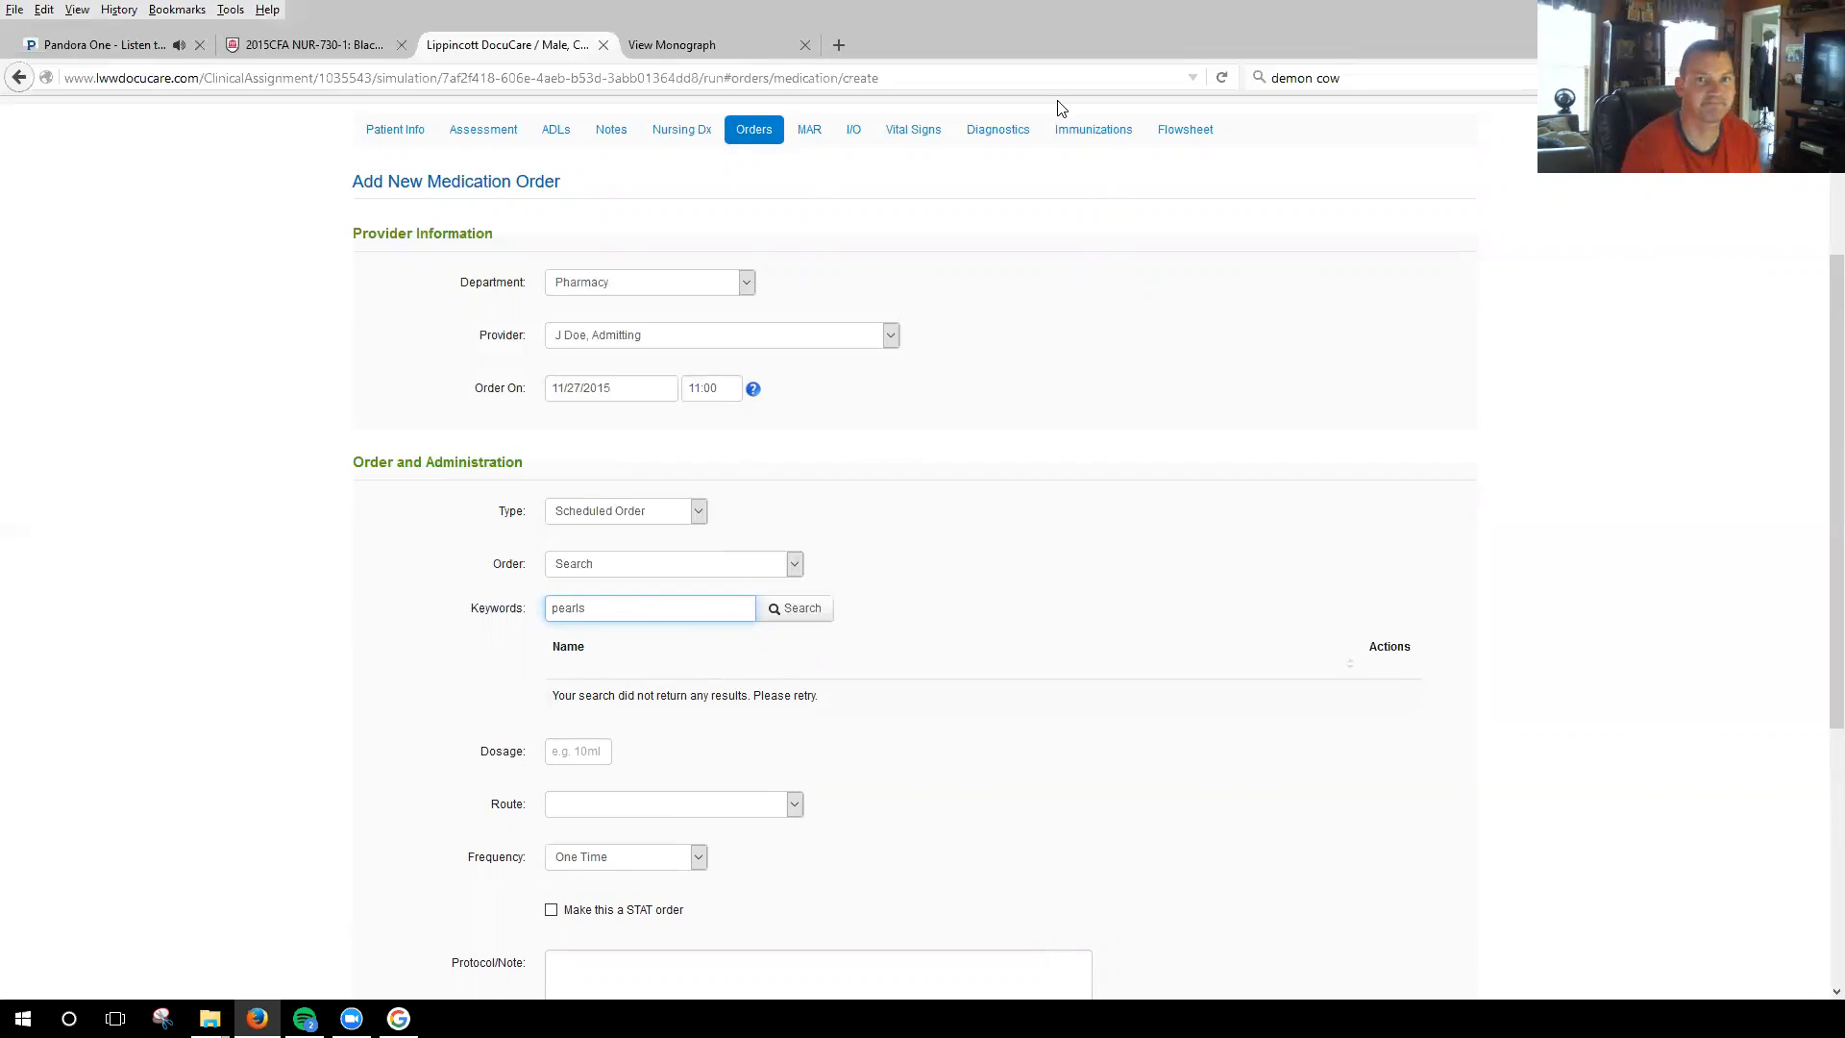
Look up the drug name "tesalon" with a web search in a new browser tab to check its spelling.
click(838, 45)
click(1365, 77)
text(tesalon)
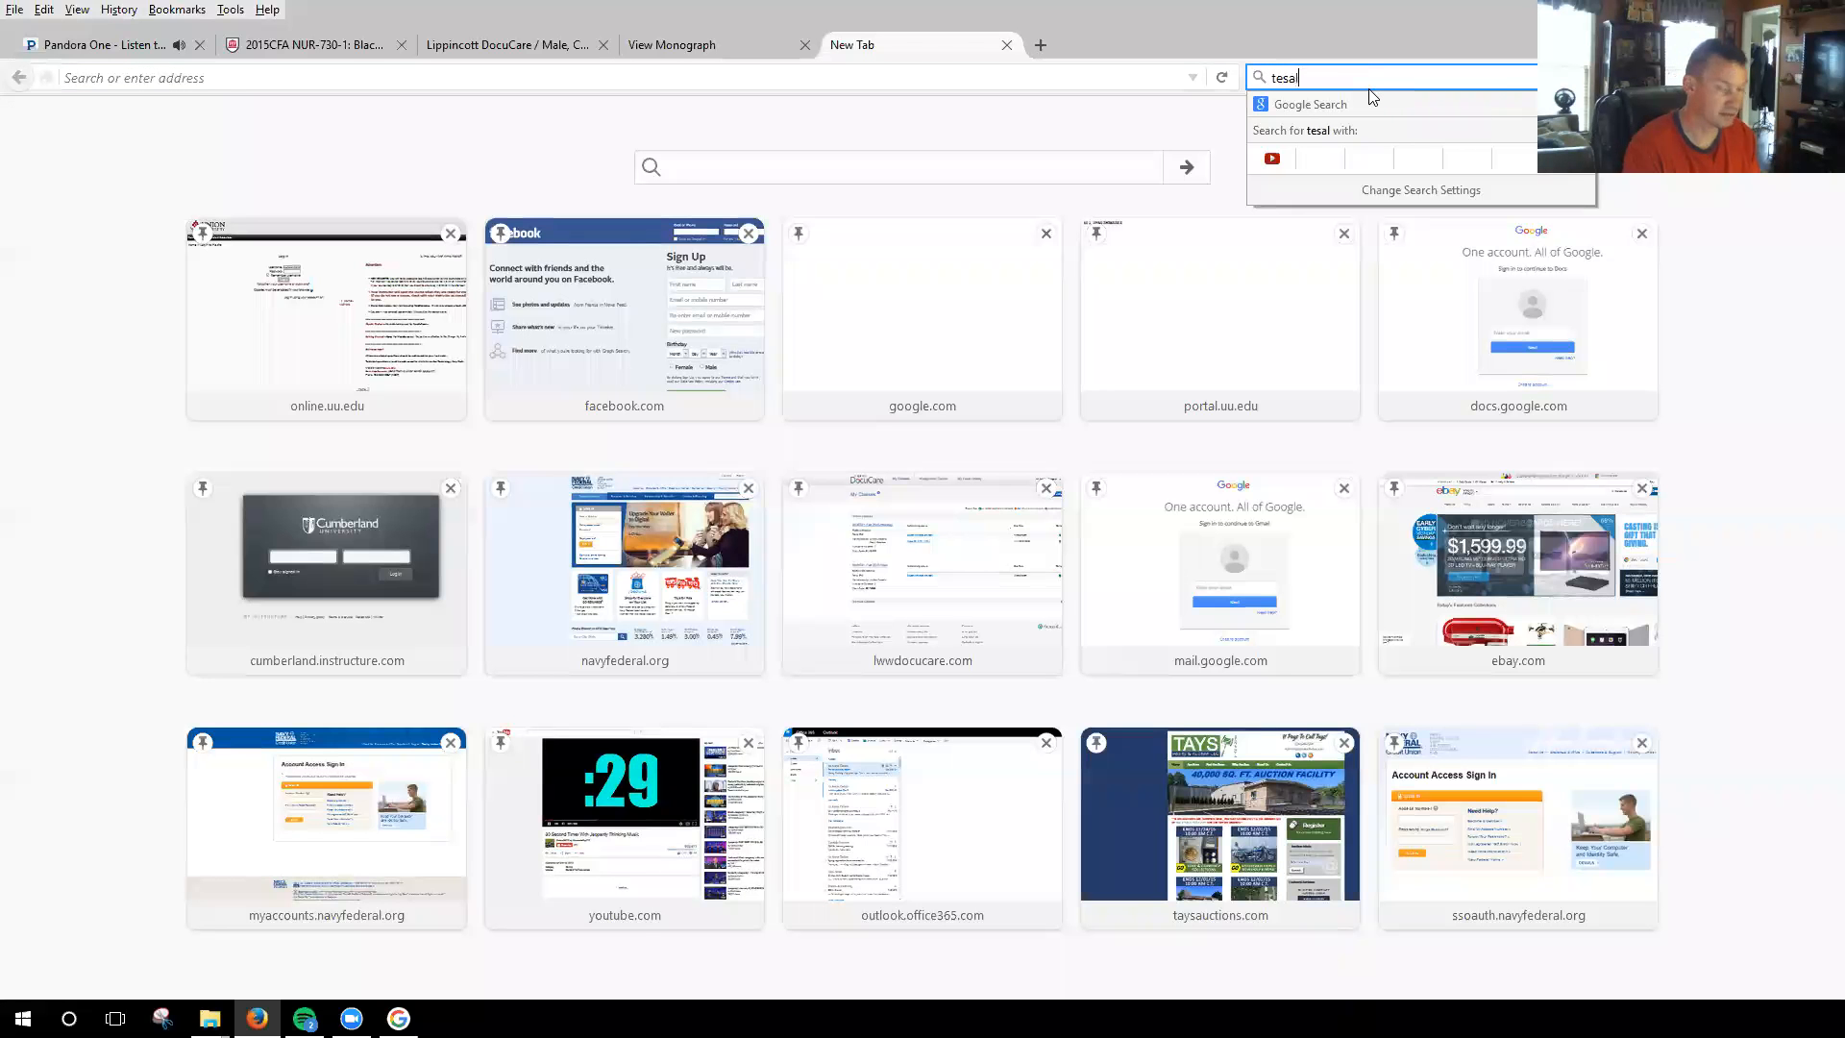
key(Return)
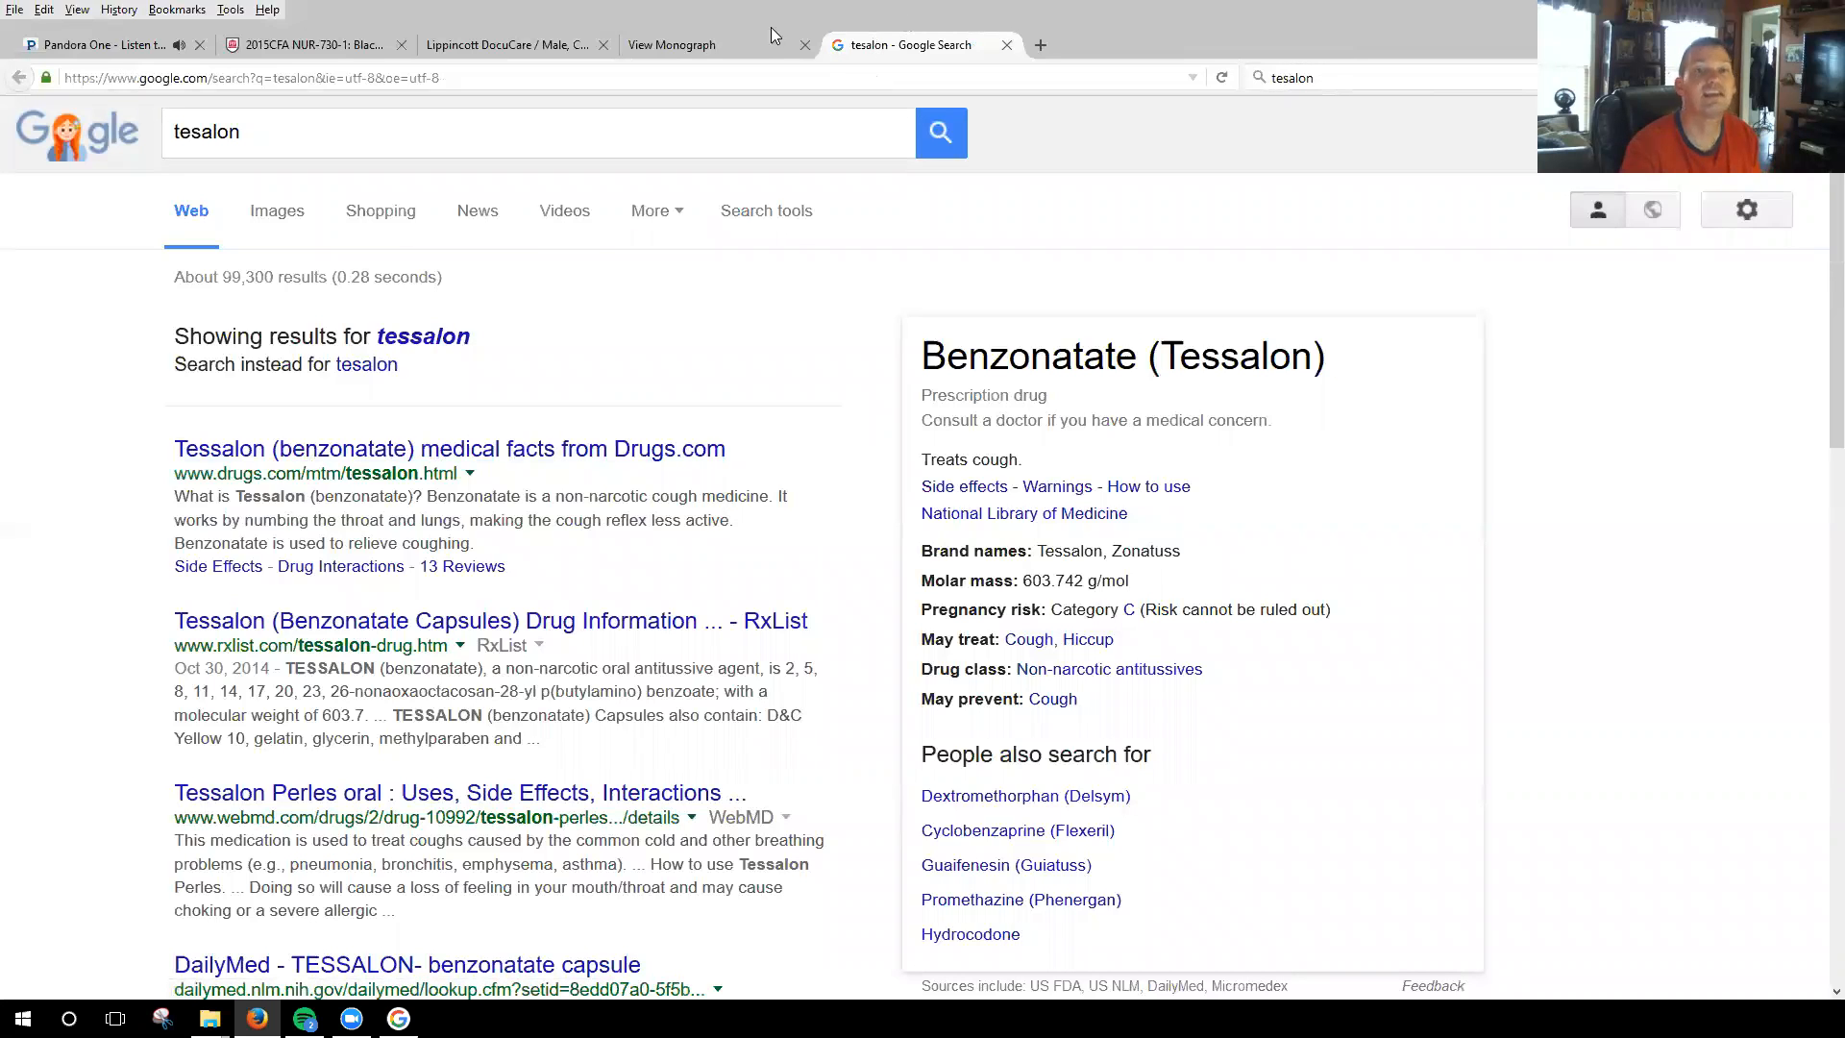
Return to the medication order in DocuCare, search for "tessalon" and select benzonatate as the ordered drug.
click(529, 48)
drag(595, 608, 528, 605)
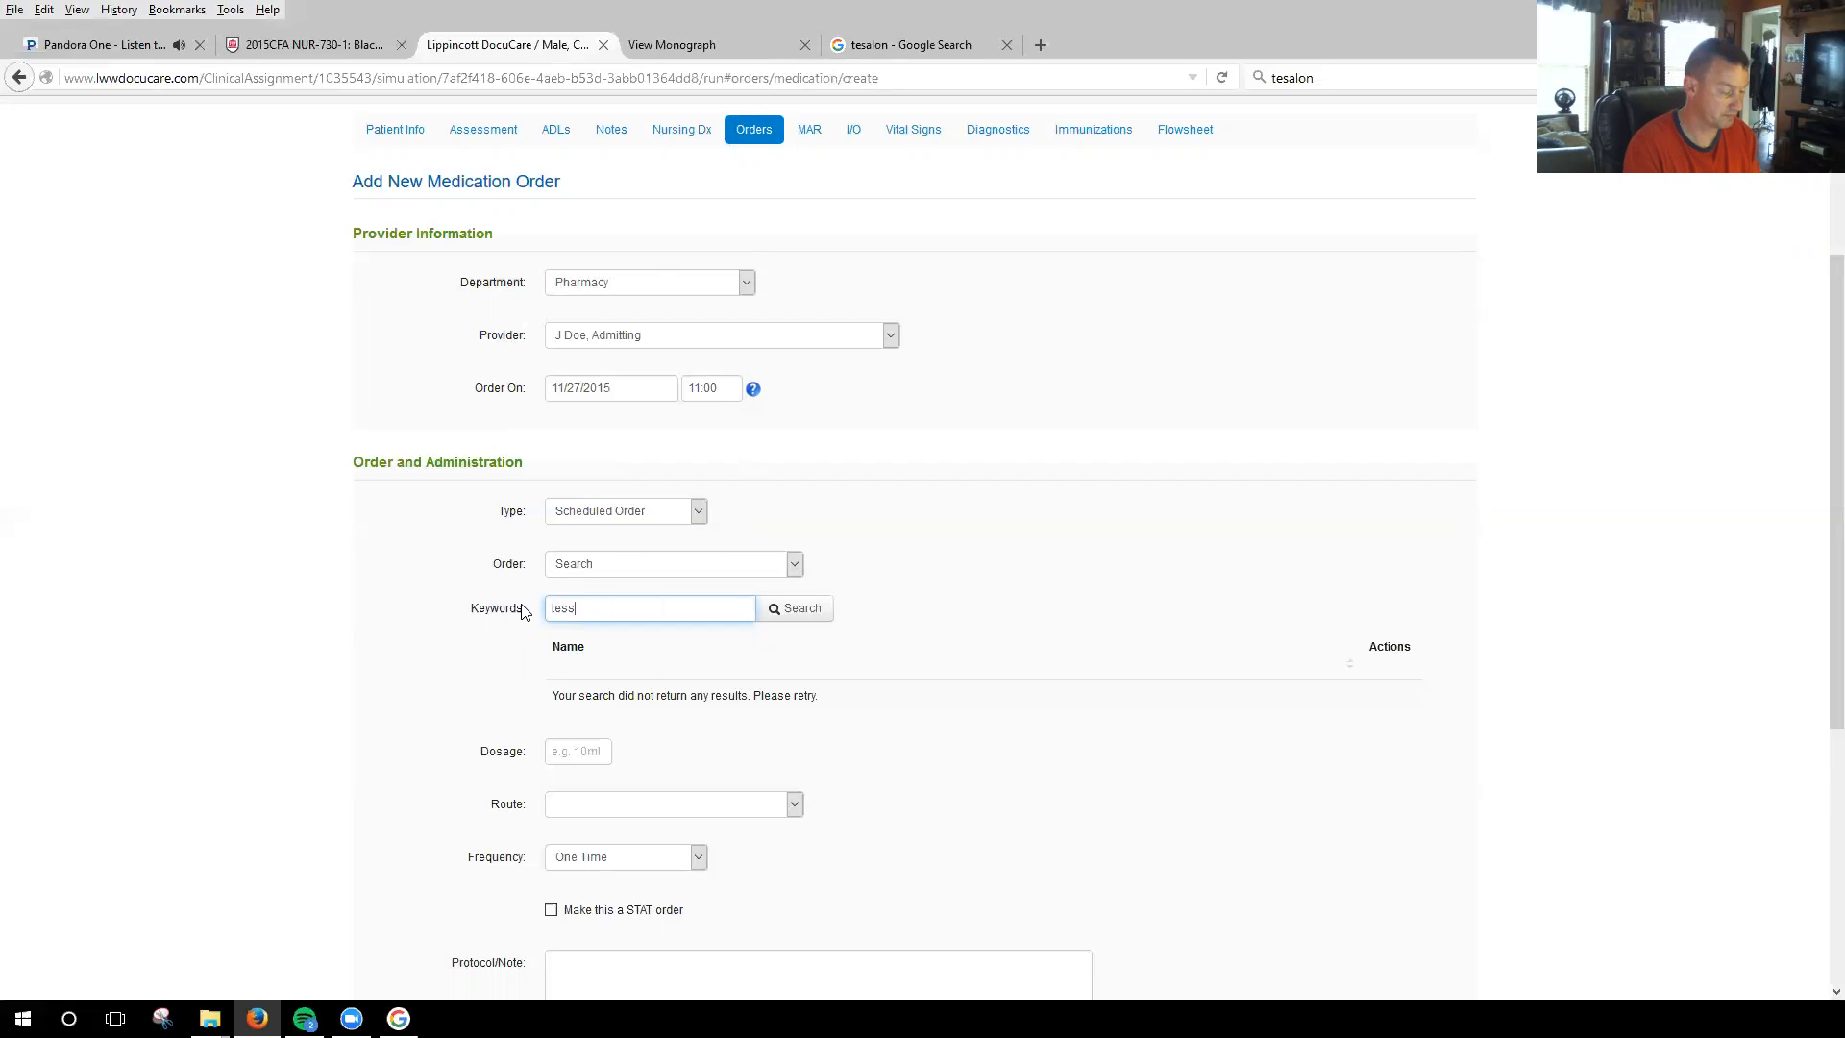
key(Return)
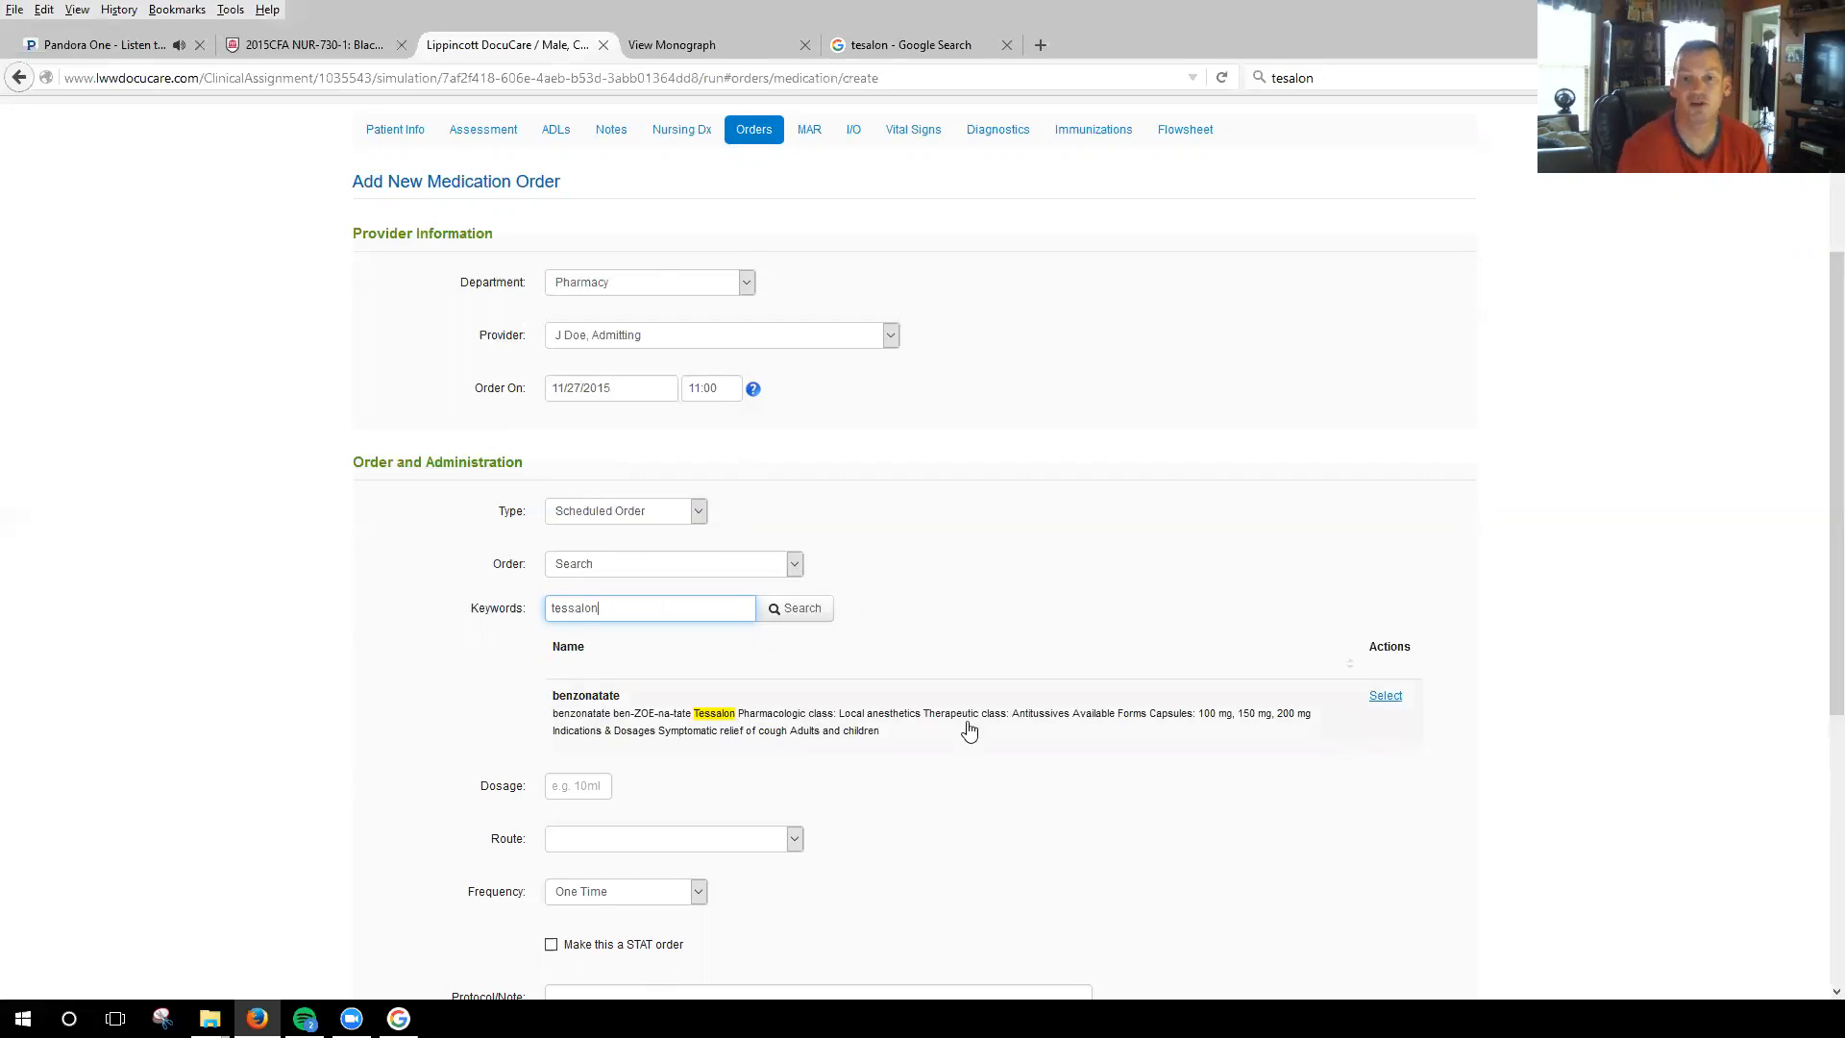
click(1383, 697)
Set the benzonatate dosage to 100mg and the route to Oral (PO).
scroll(836, 817, down, 2)
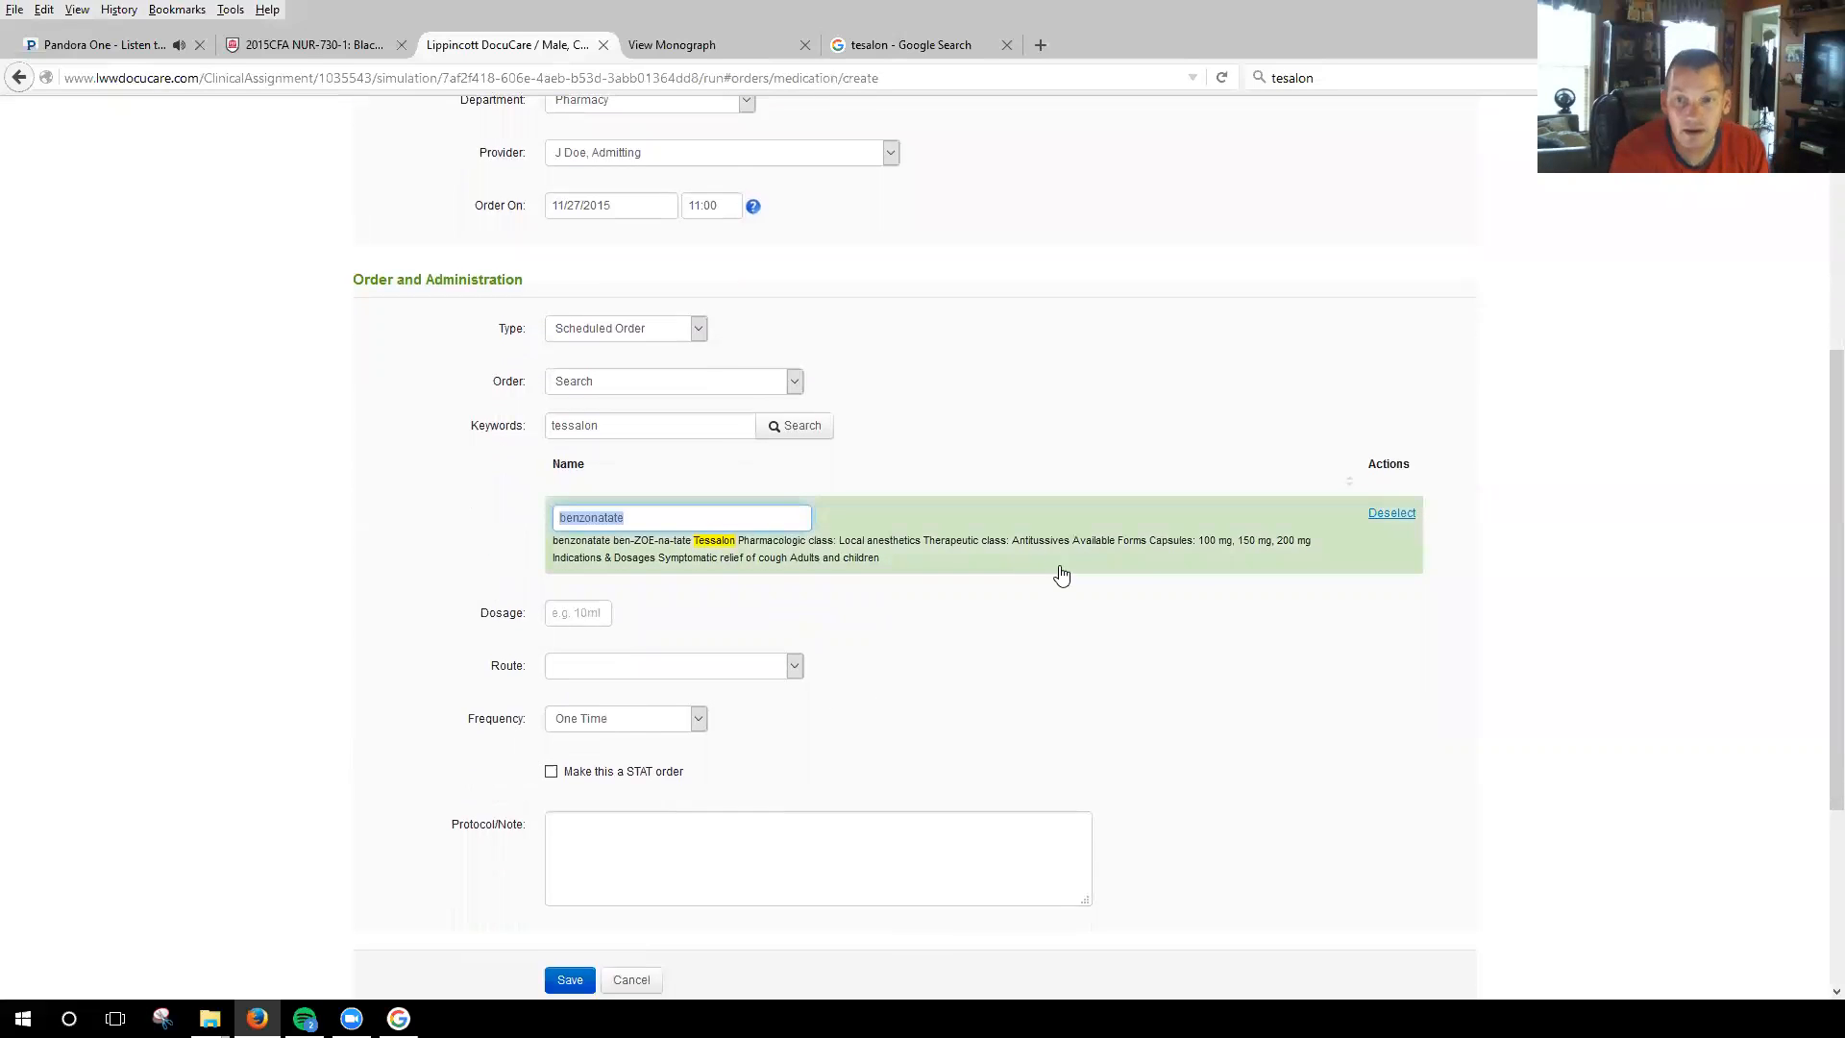
click(577, 615)
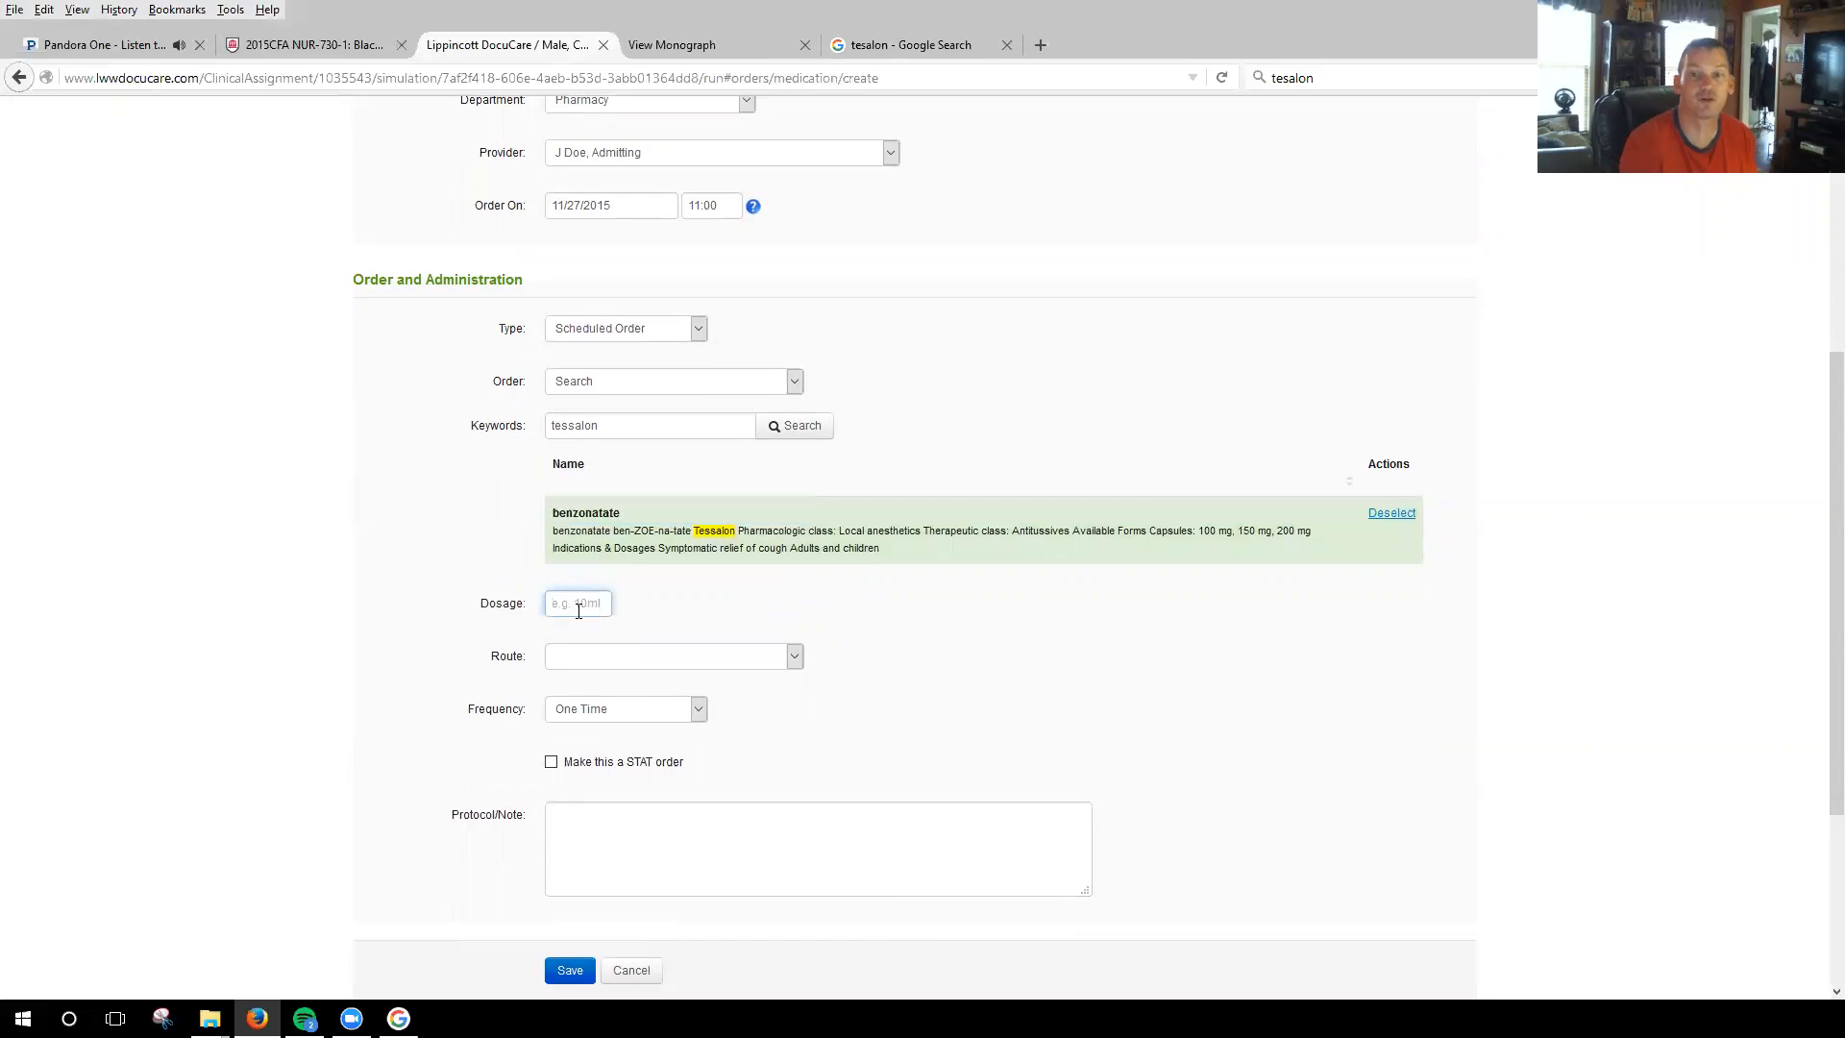
text(100mg)
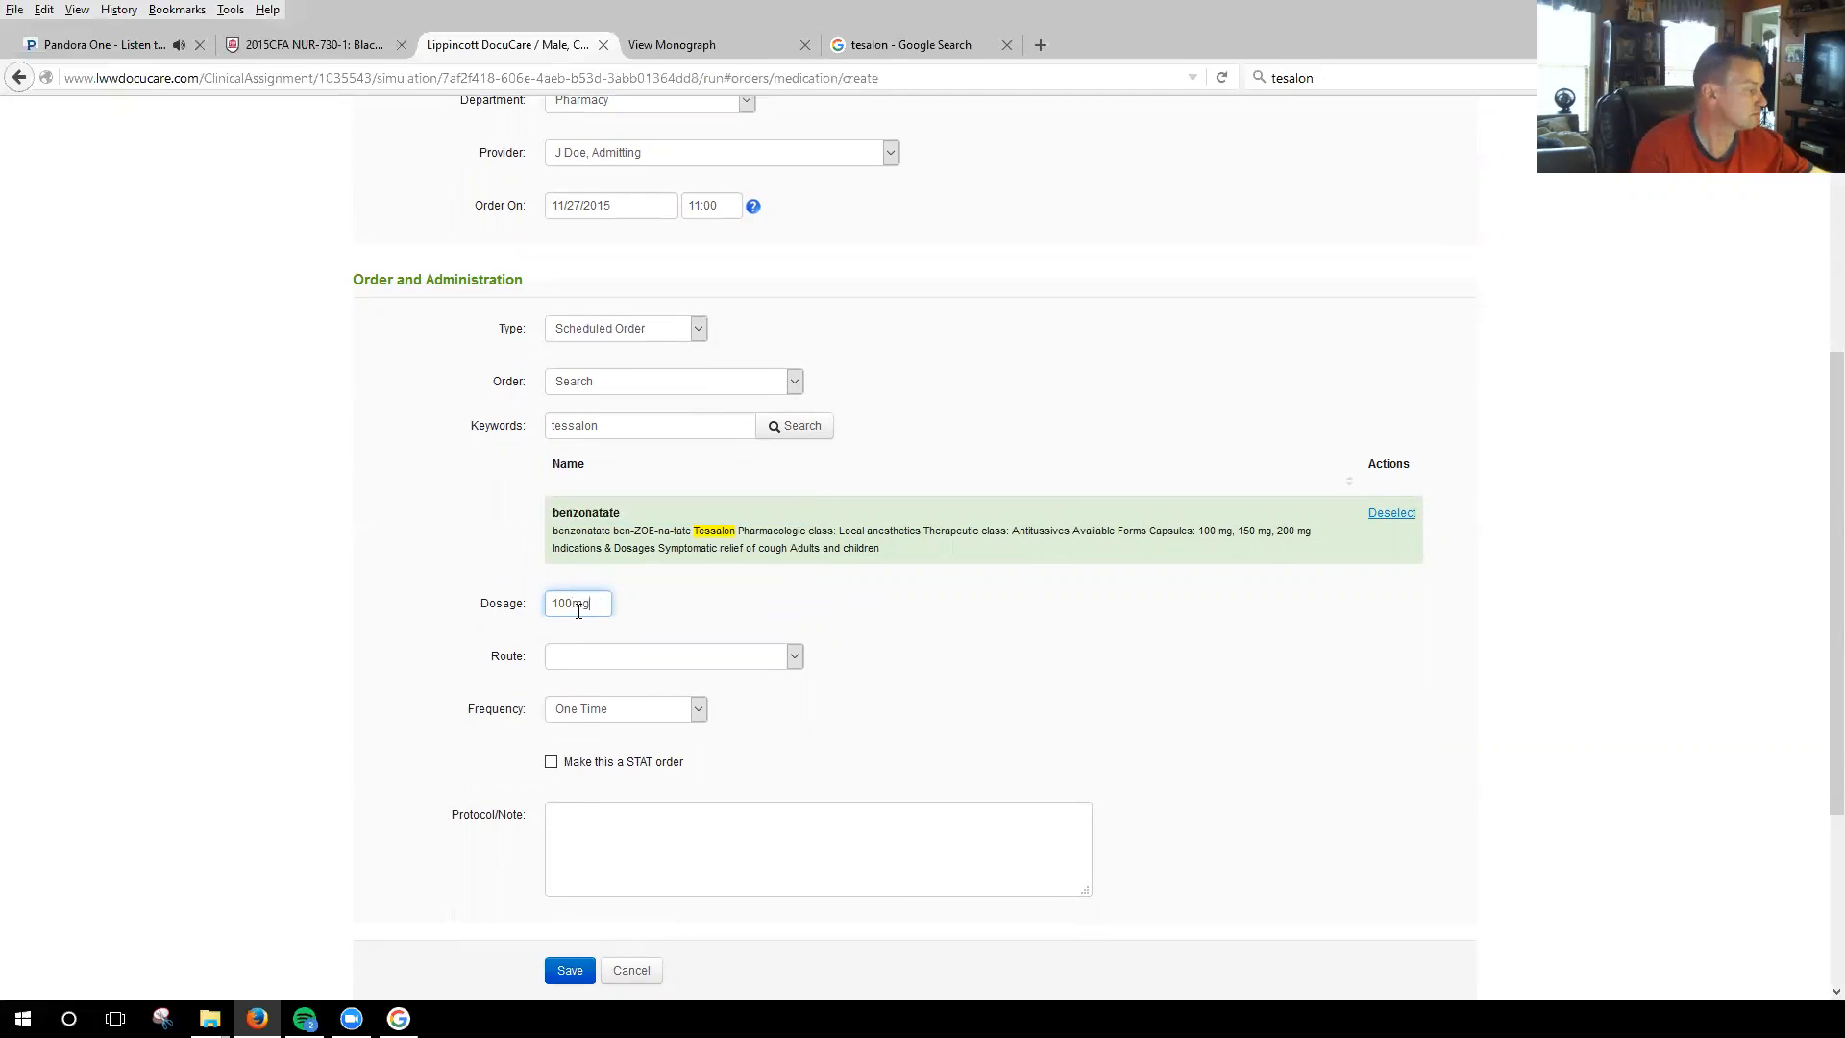
click(793, 655)
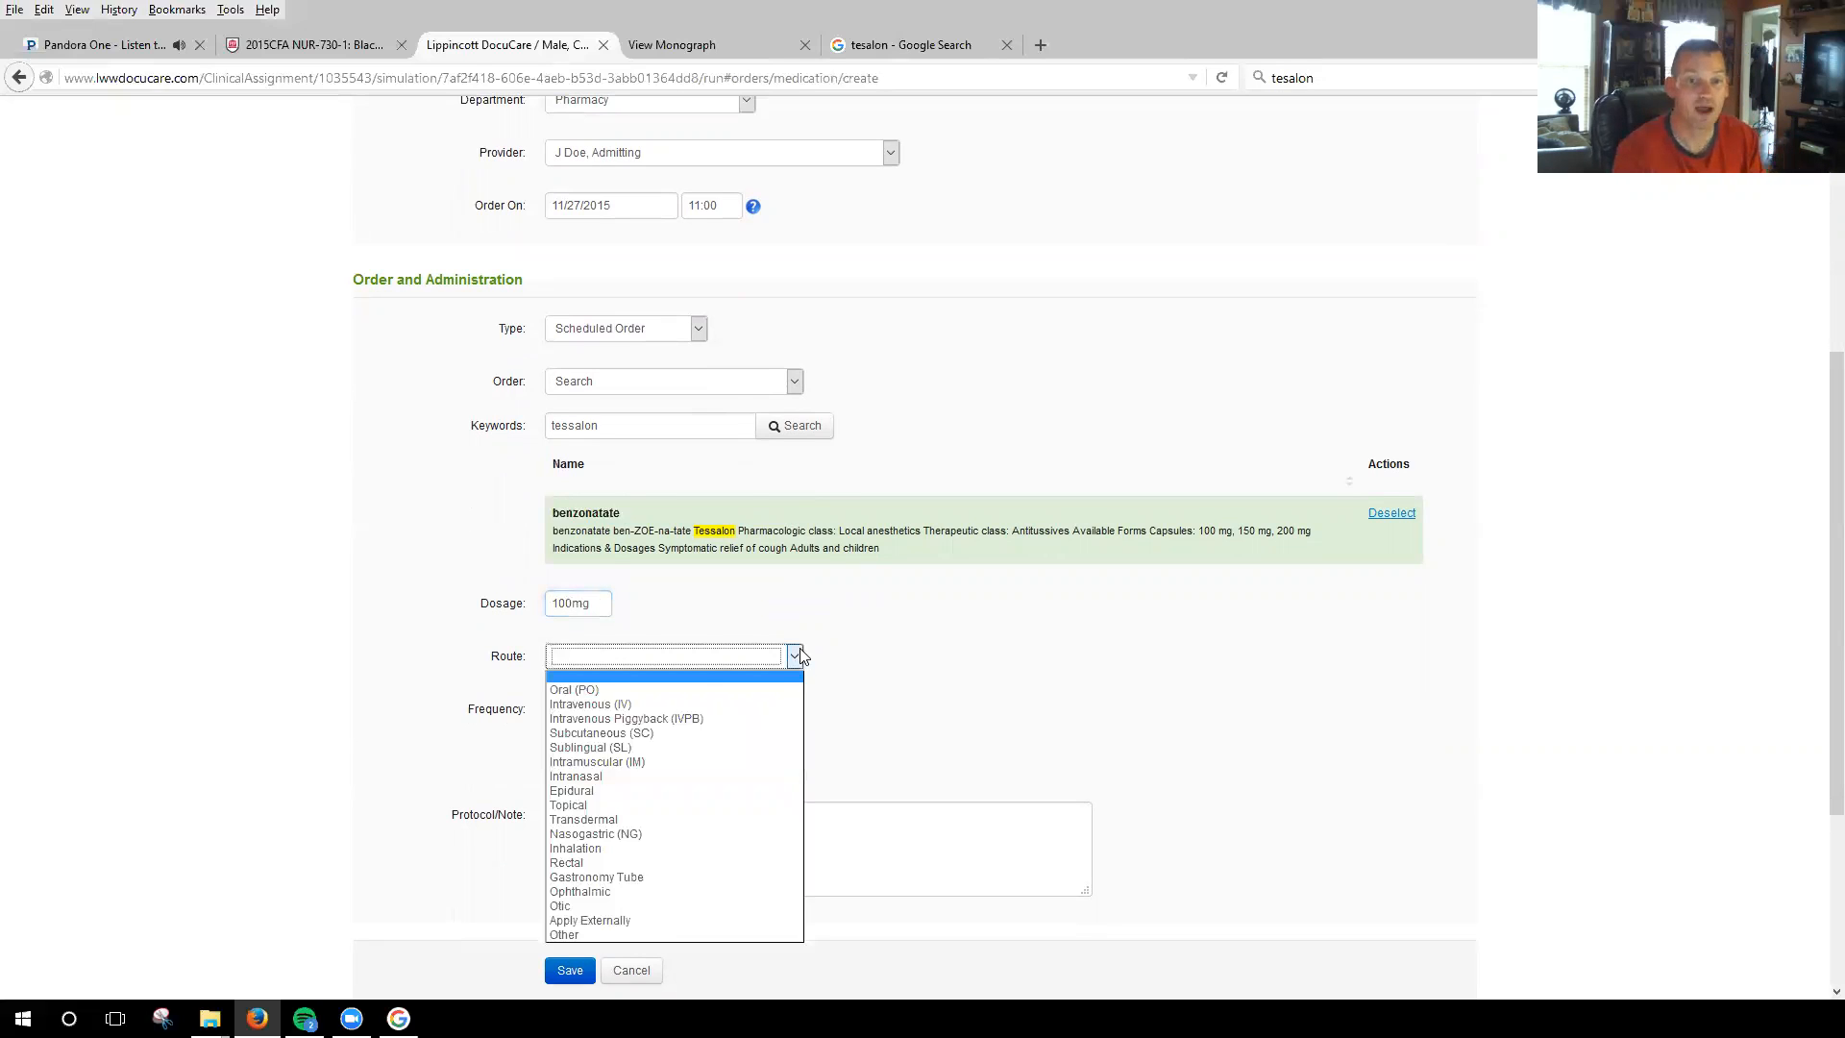
click(653, 685)
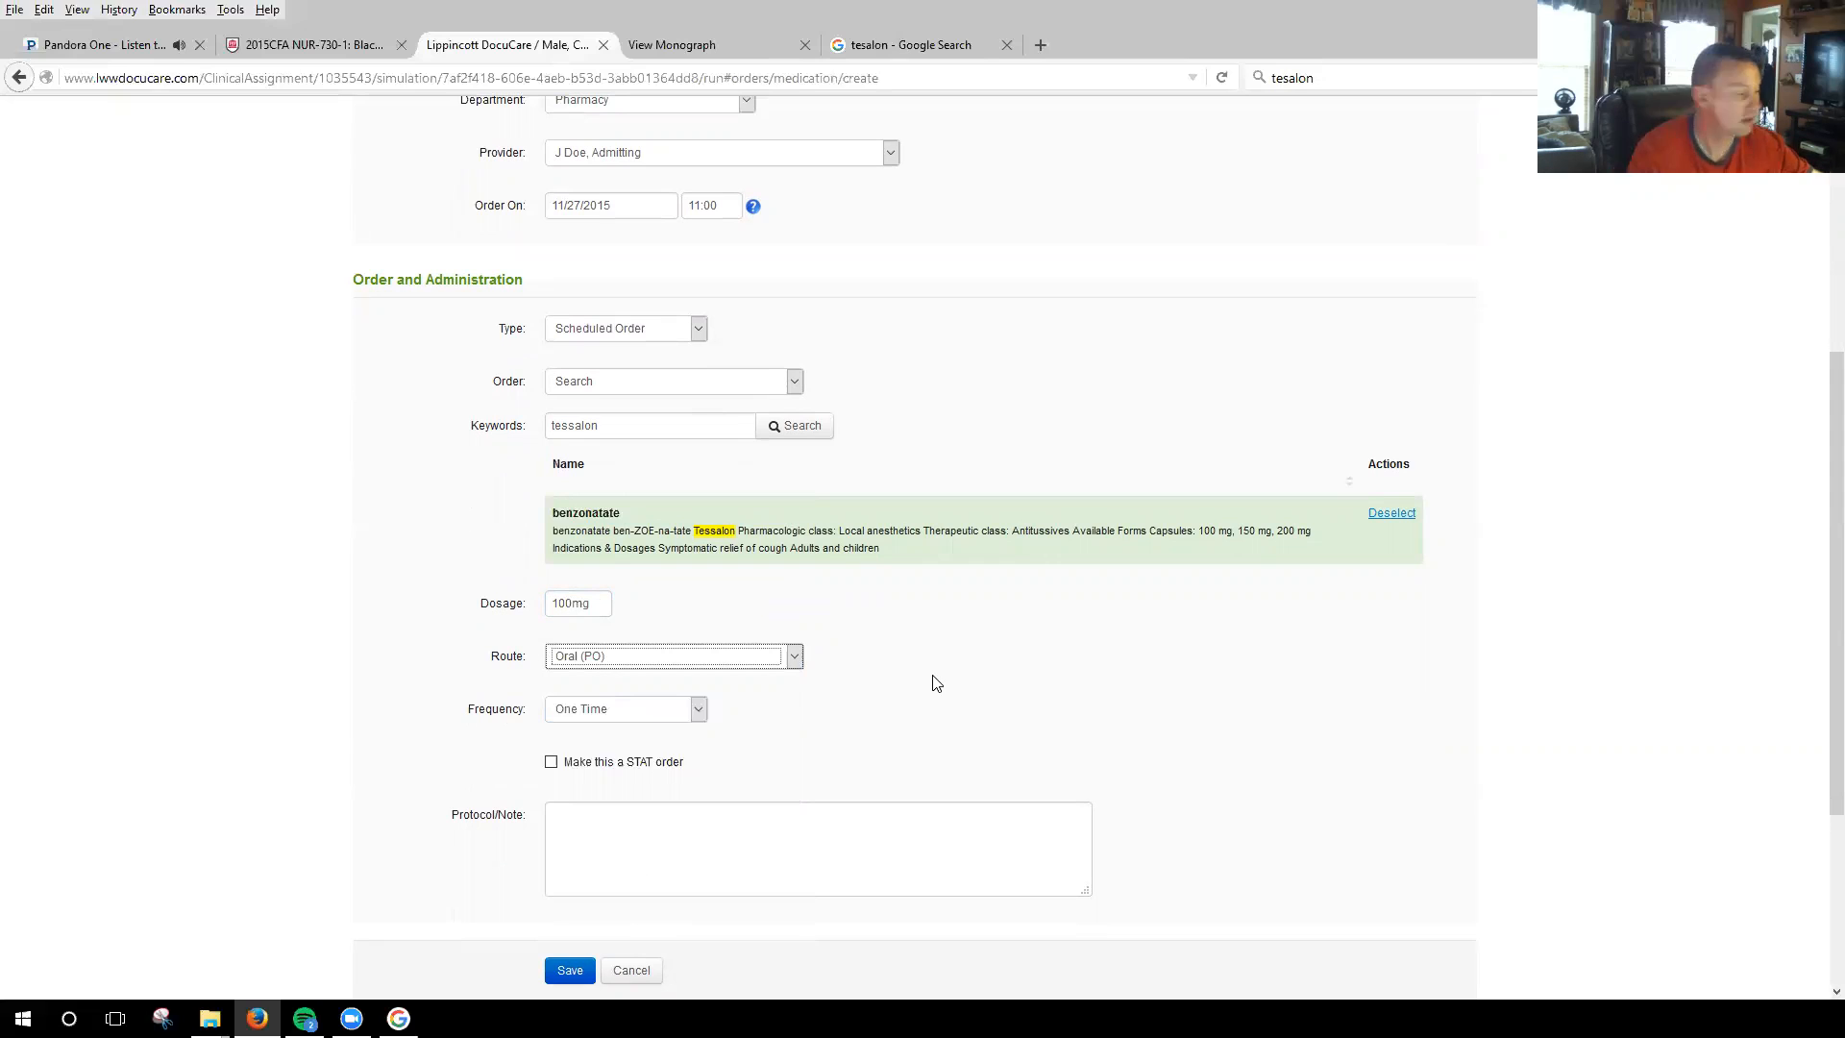
Set the frequency to Repeating or Recurring every 24 hours and save the medication order.
click(697, 711)
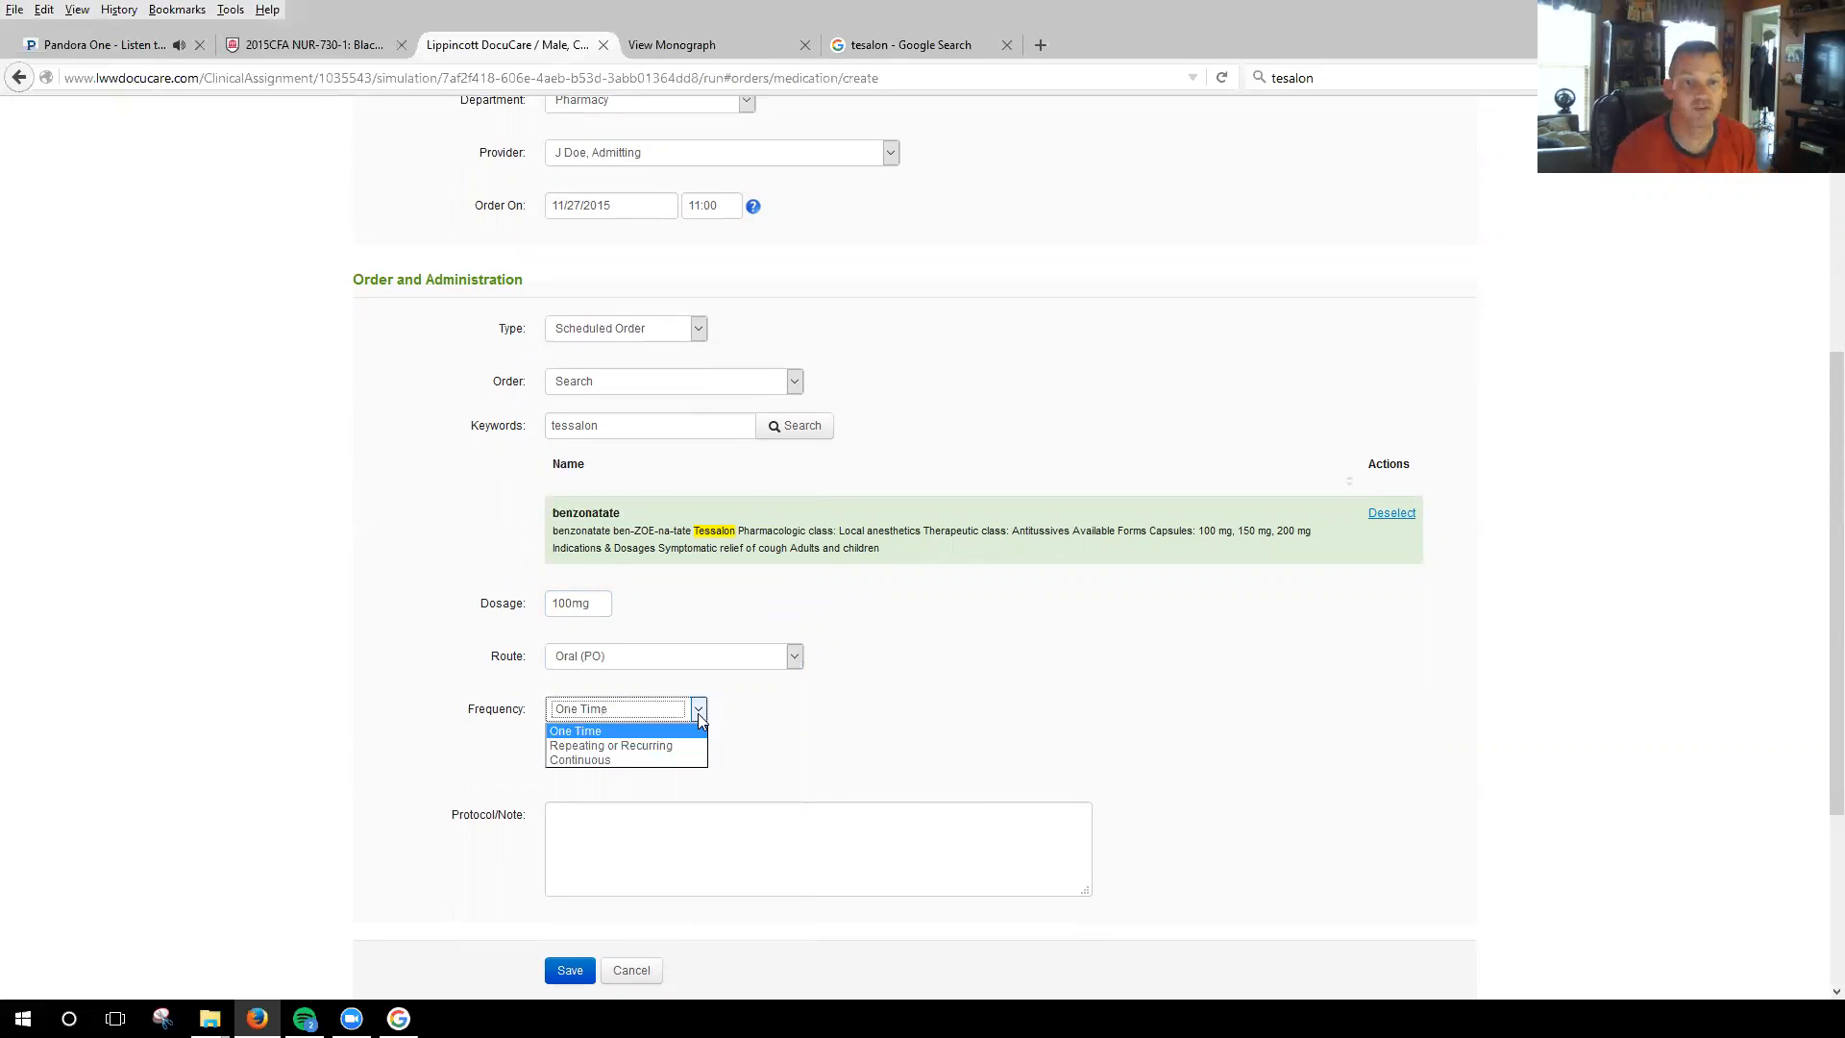
click(618, 752)
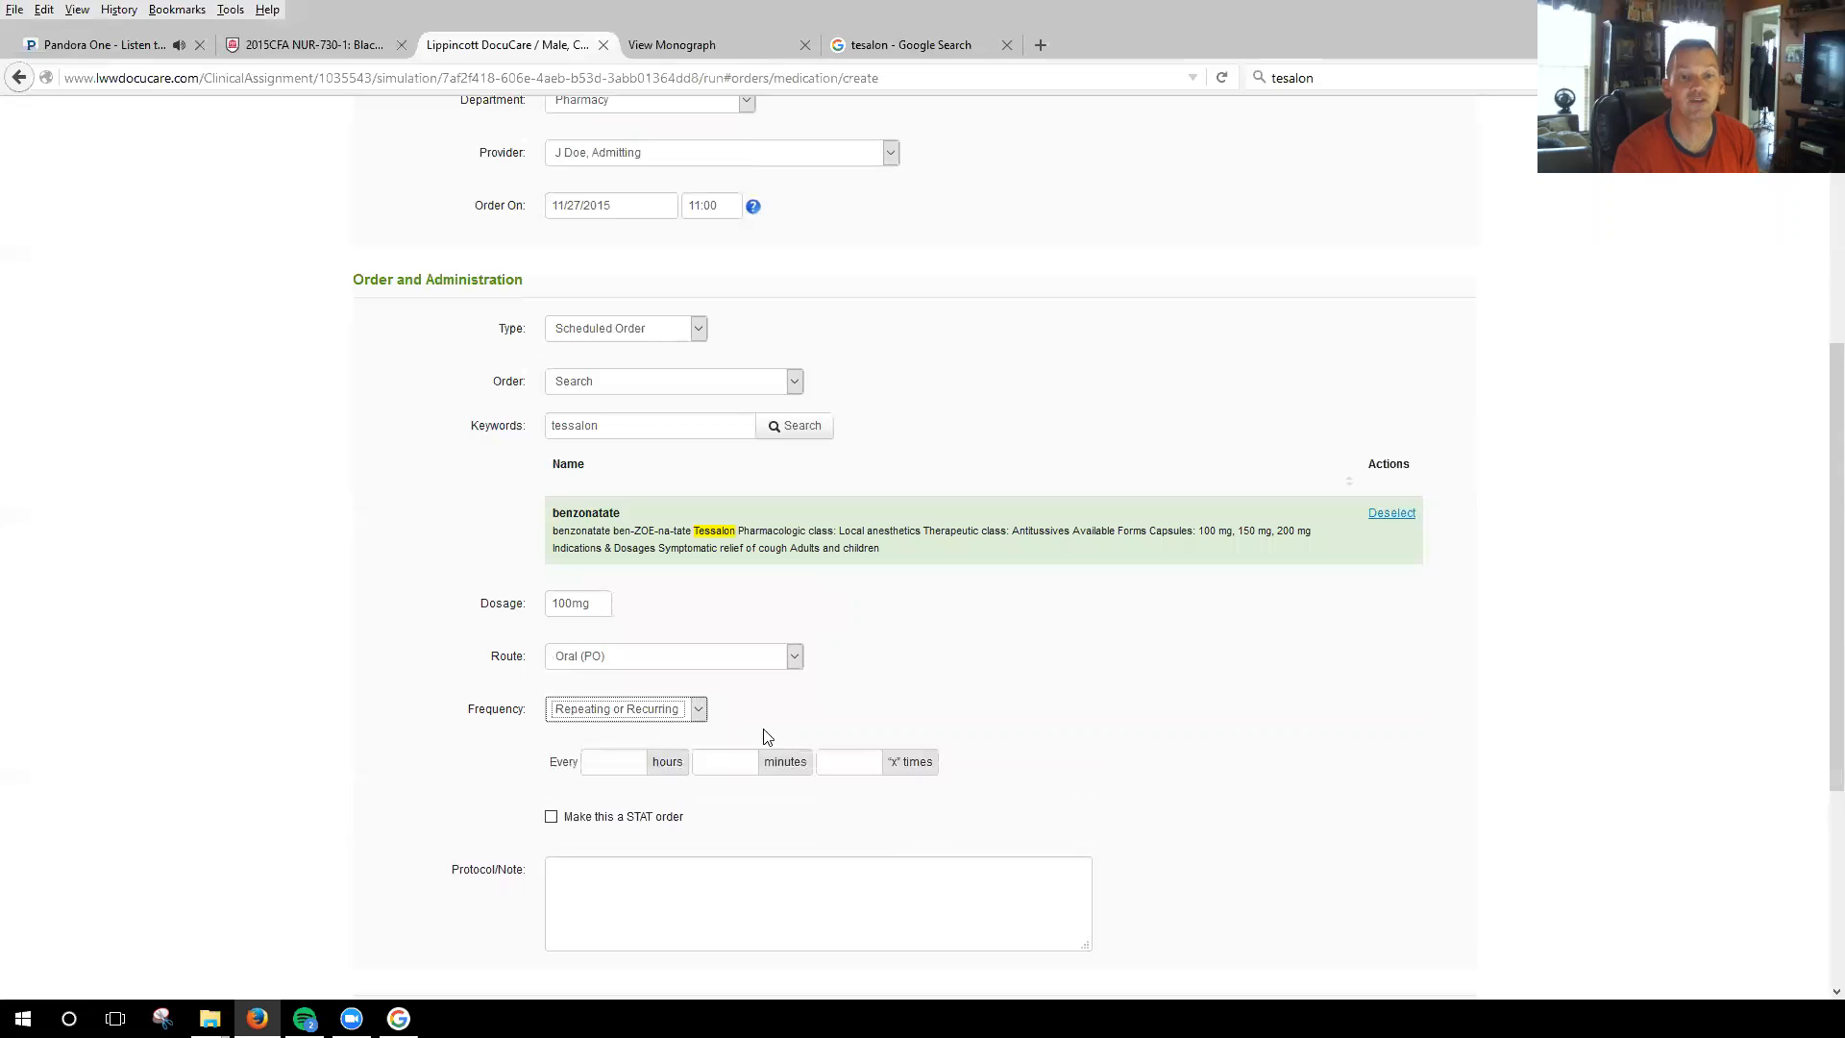
click(627, 761)
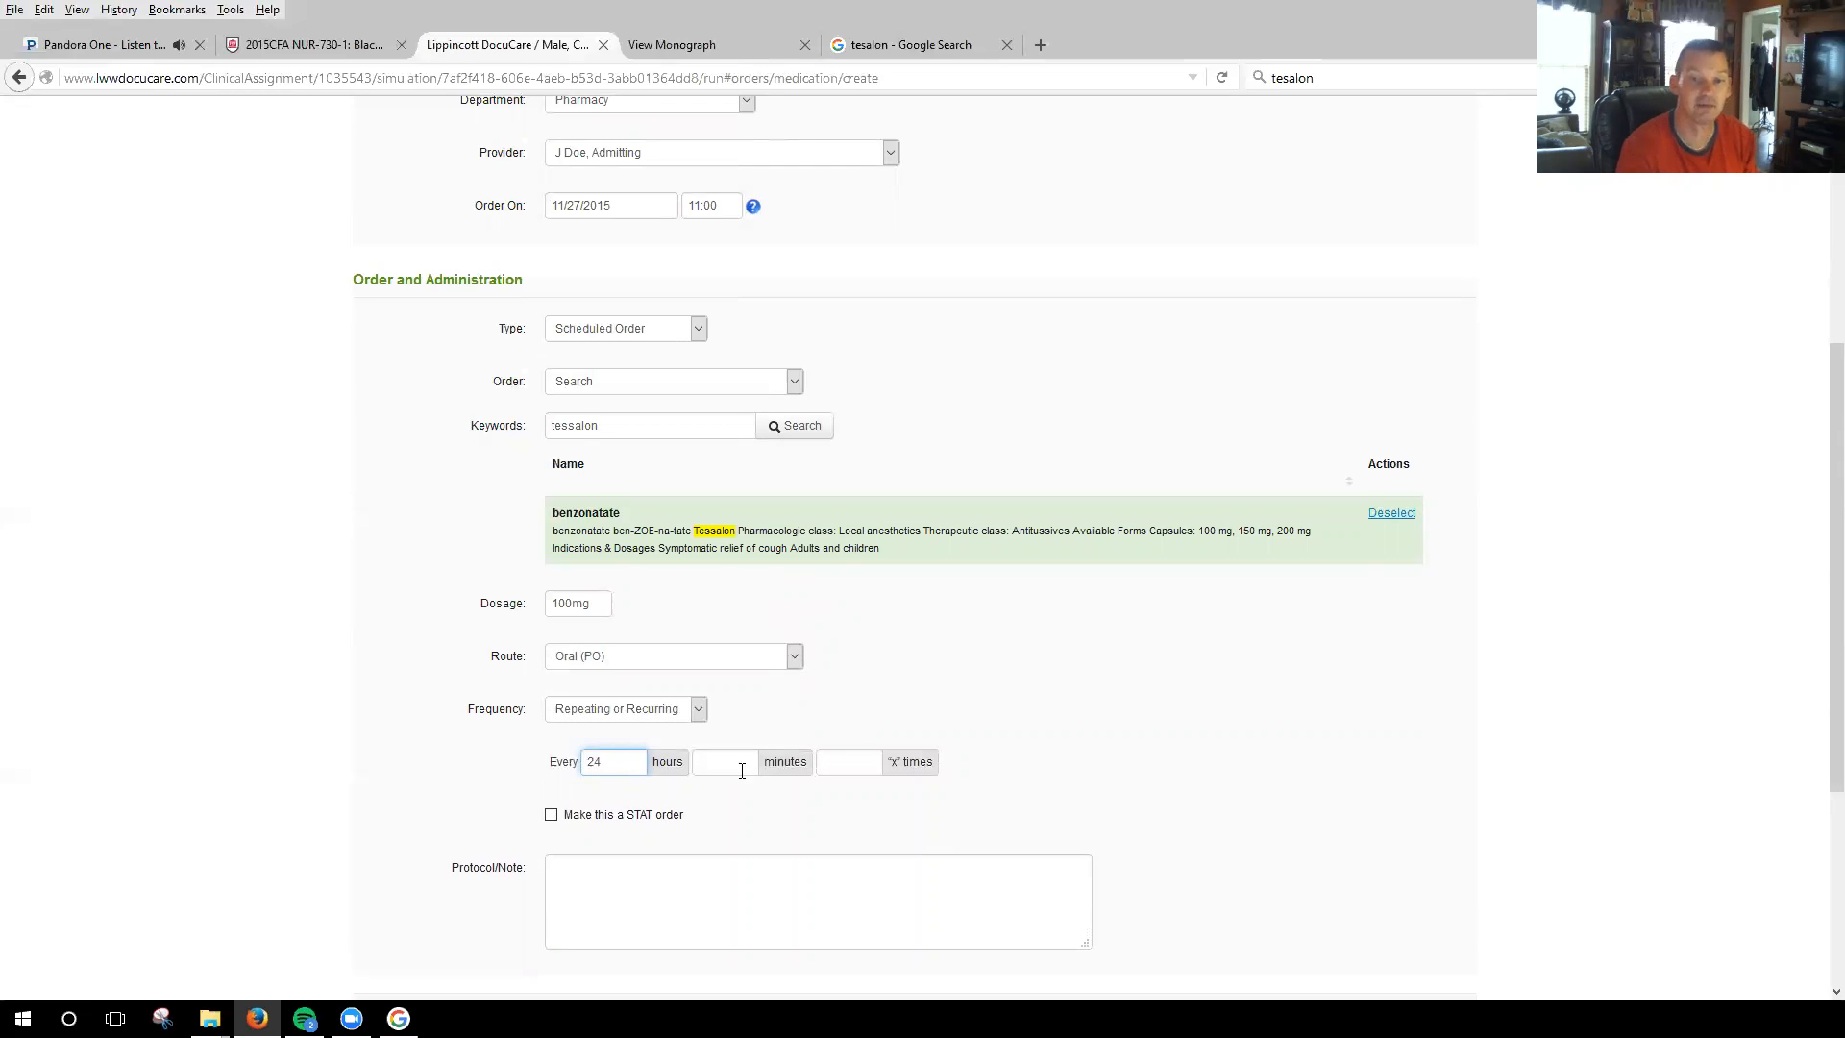
click(1202, 741)
scroll(1202, 741, down, 4)
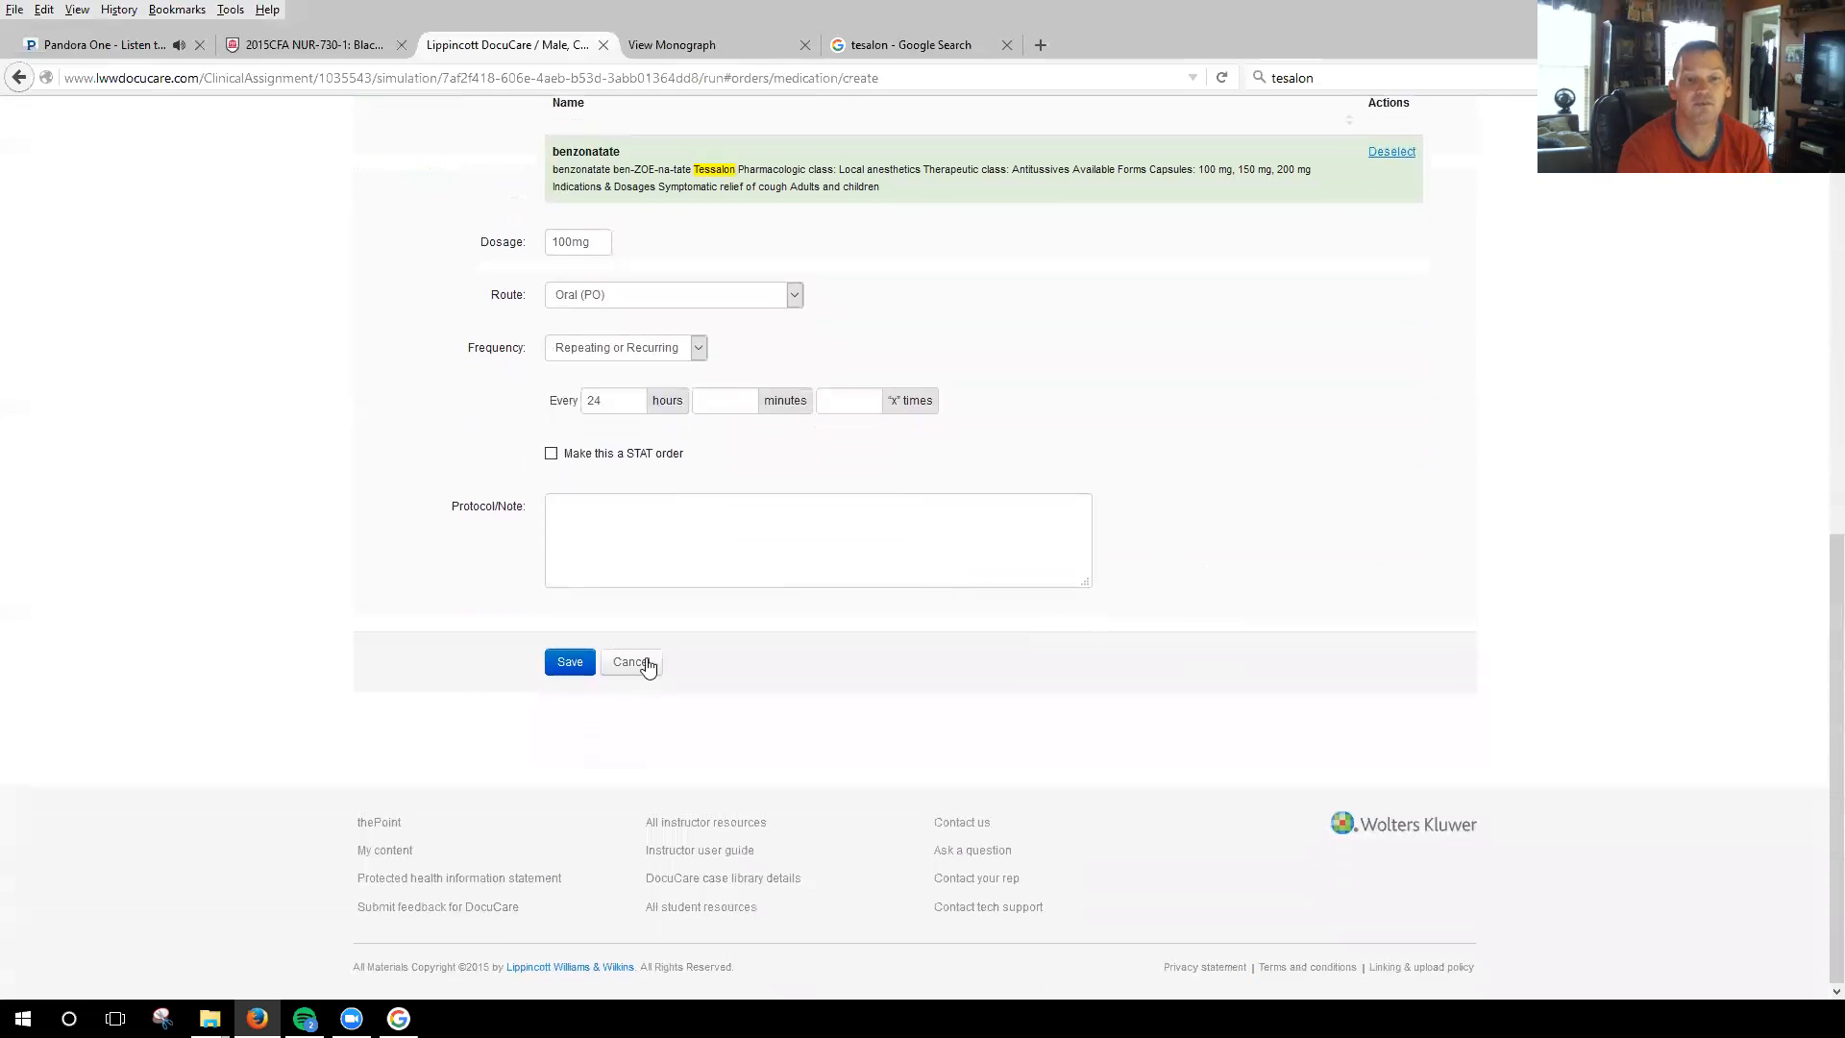
click(570, 662)
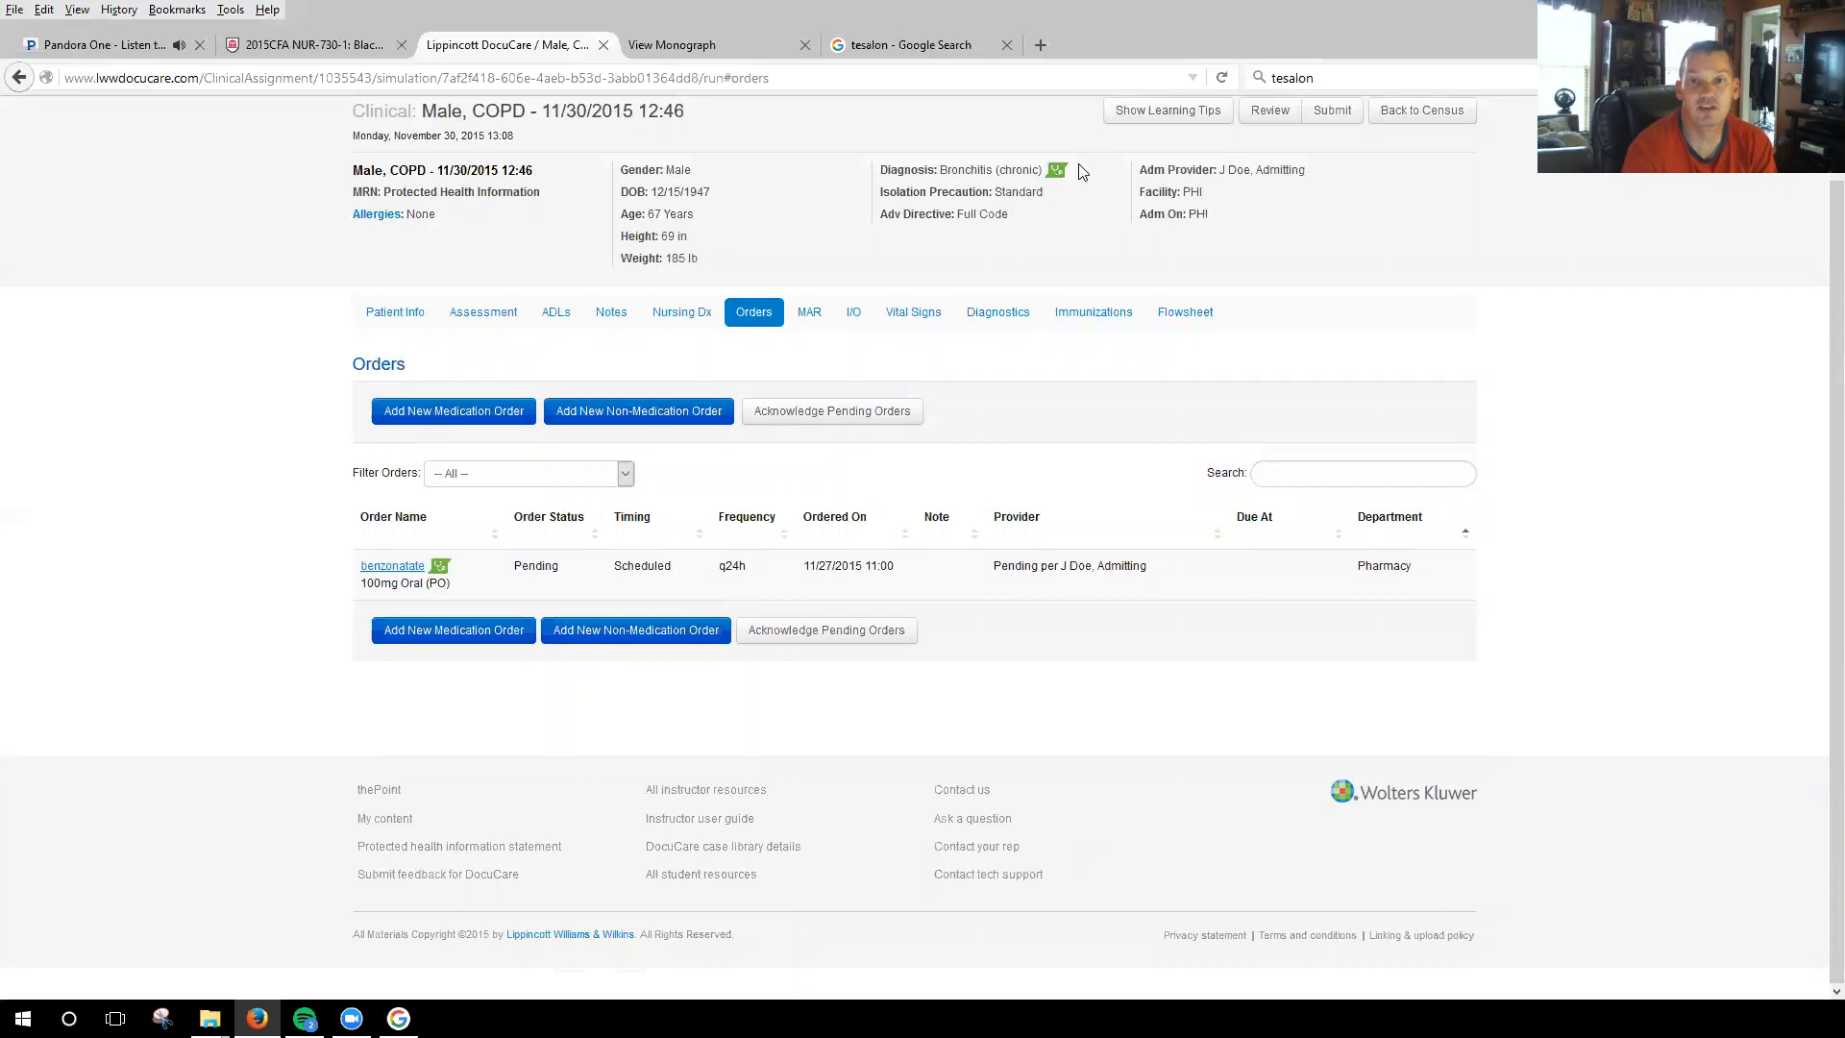
Open the benzonatate monograph from the saved order and review its action, adverse reactions and nursing considerations.
click(439, 573)
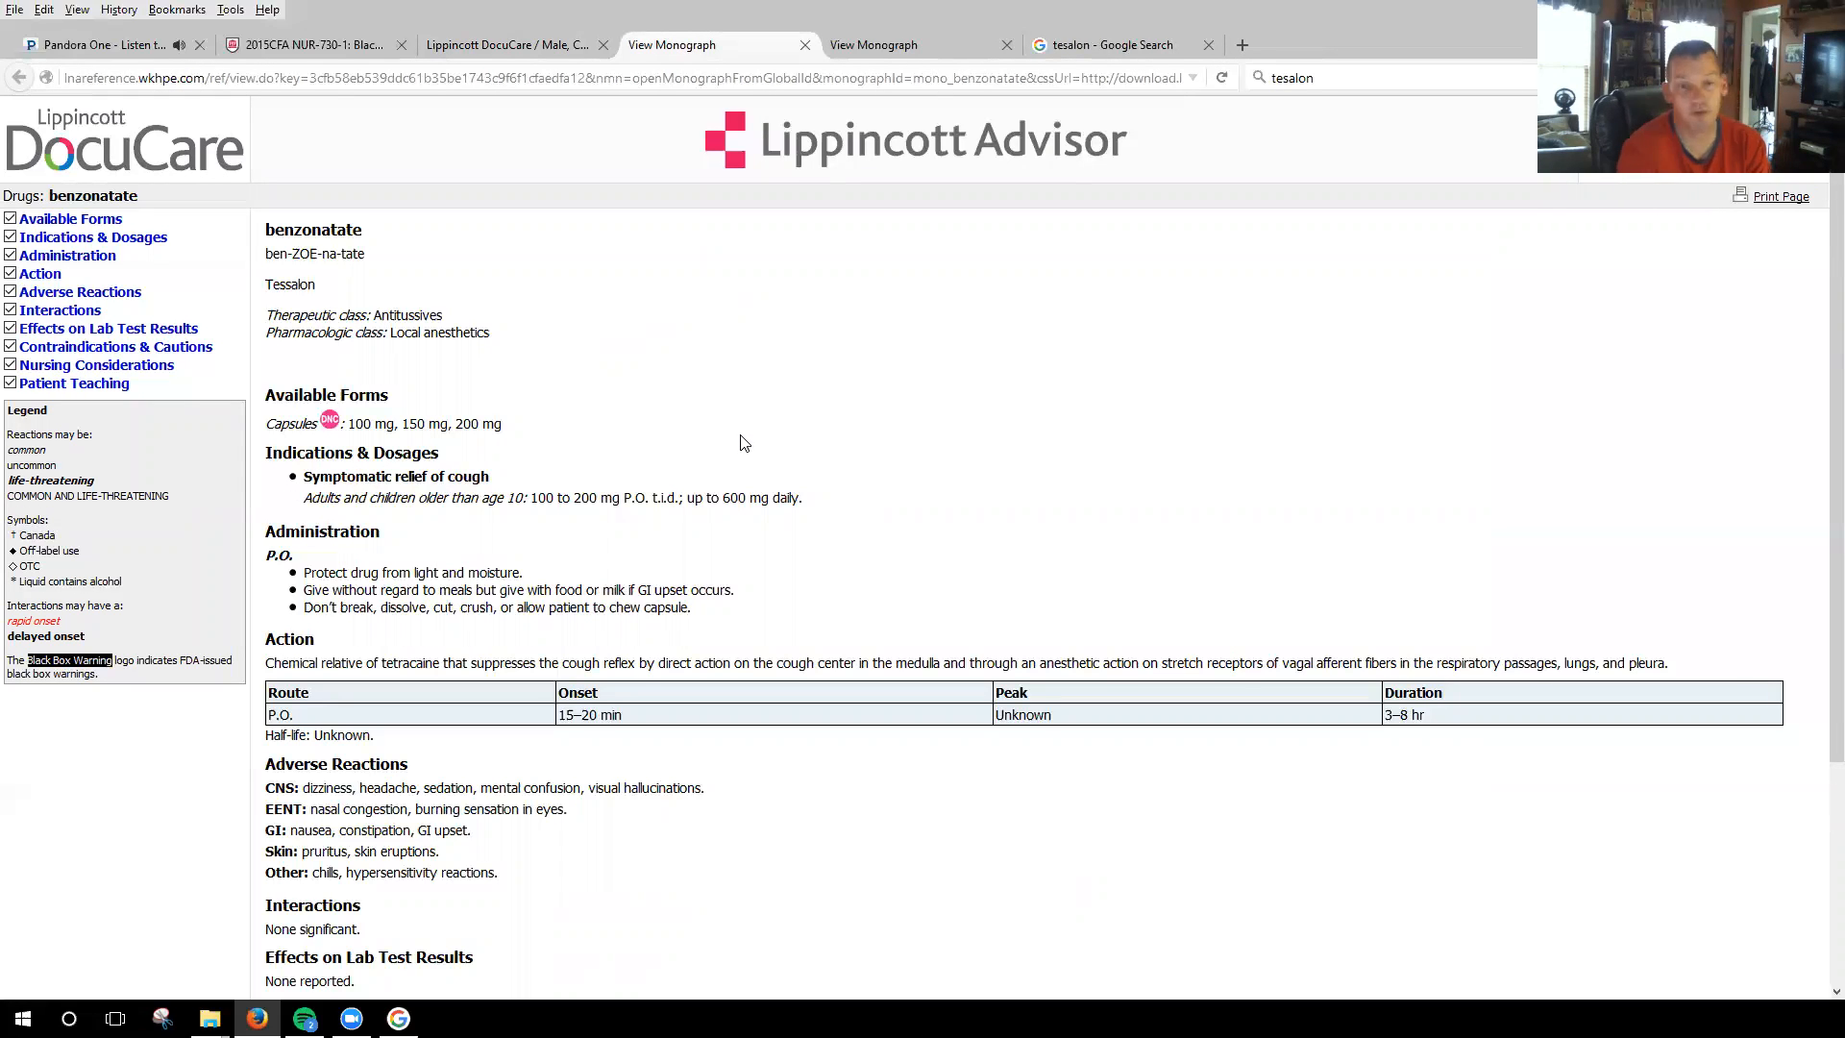
scroll(758, 428, down, 3)
scroll(752, 508, down, 1)
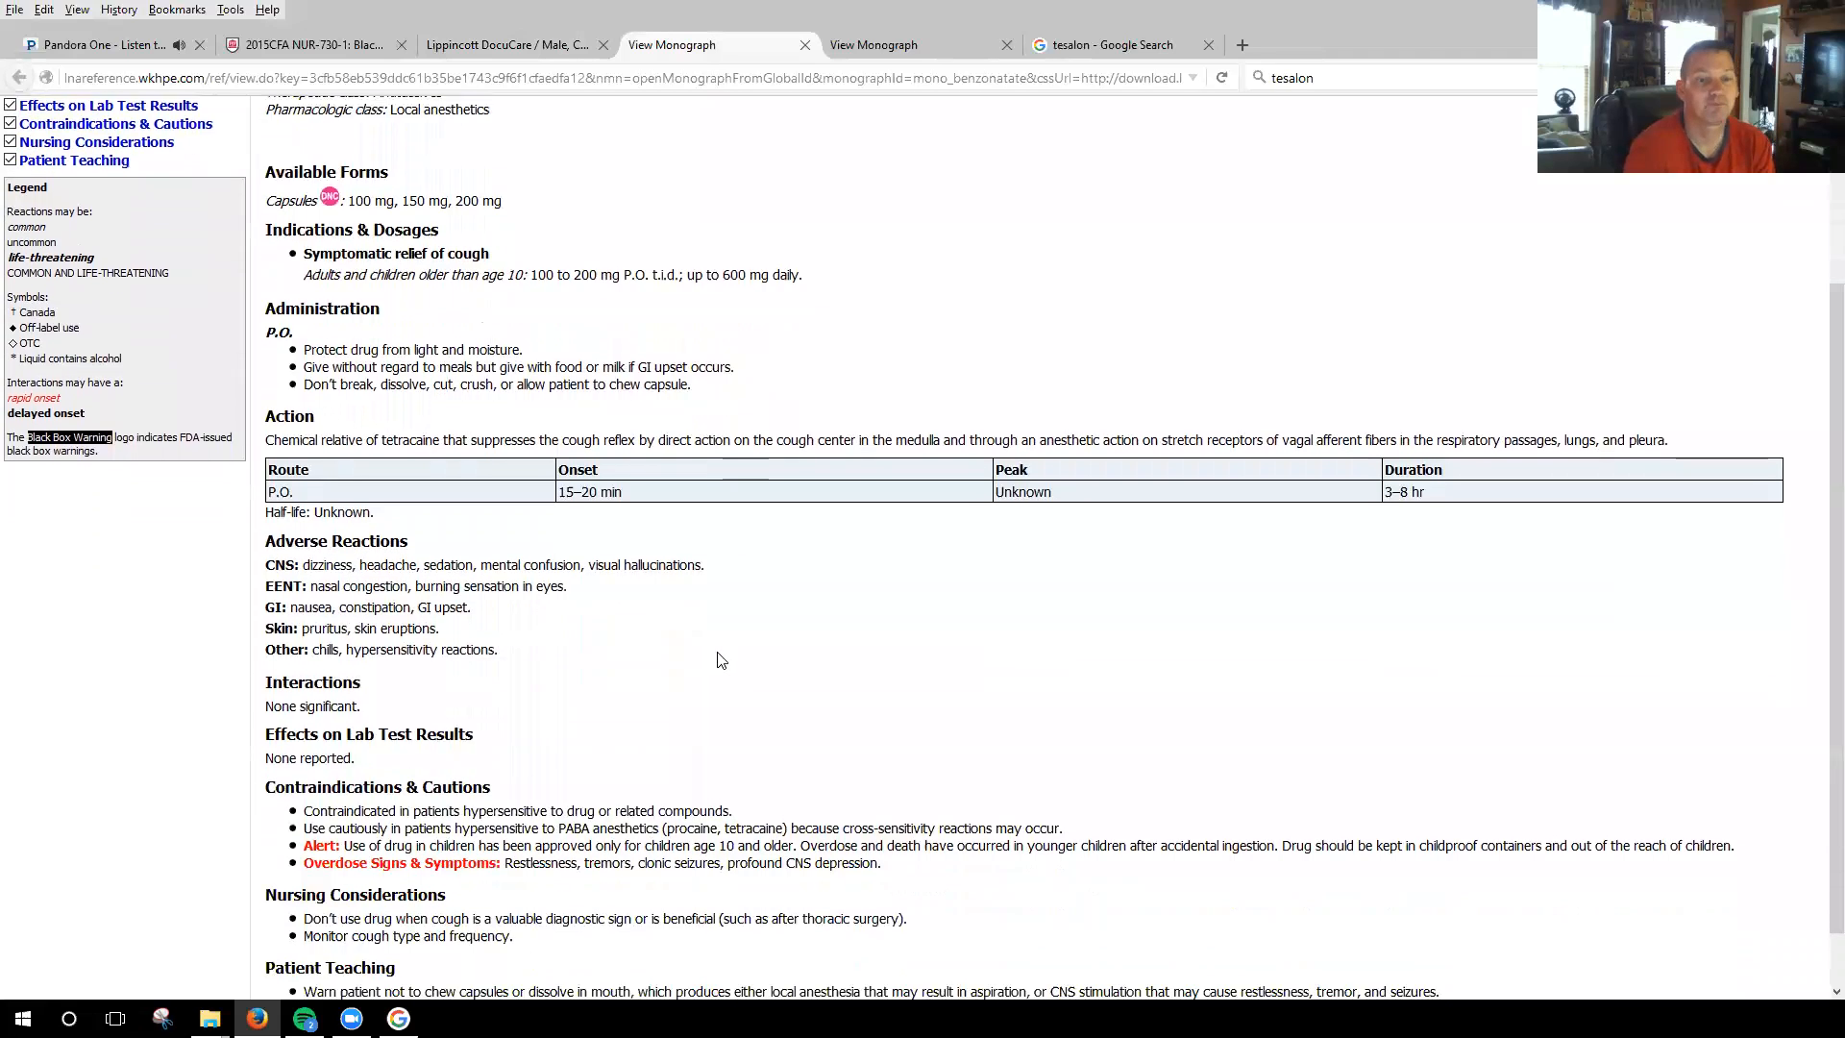
scroll(752, 509, up, 4)
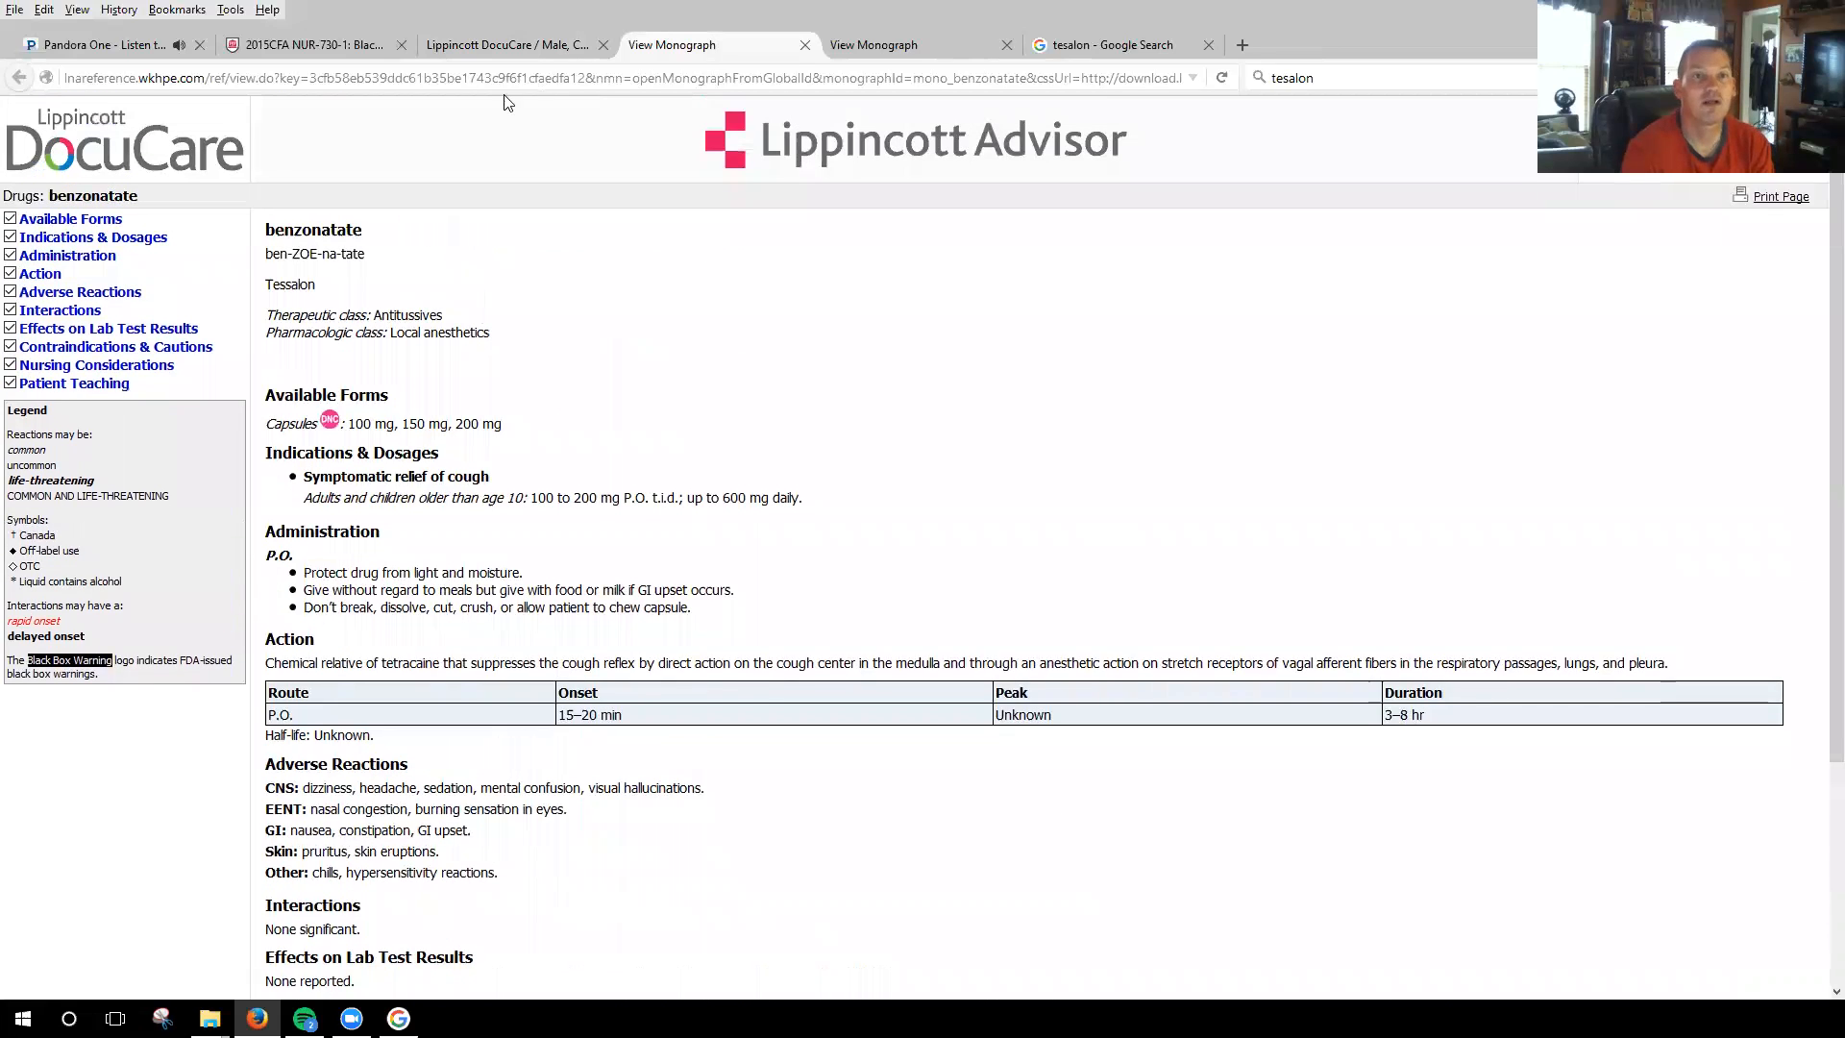
Reopen the Impaired gas exchange care plan in DocuCare and clear the rationale of the collaborative Tesalon Pearls intervention.
click(530, 53)
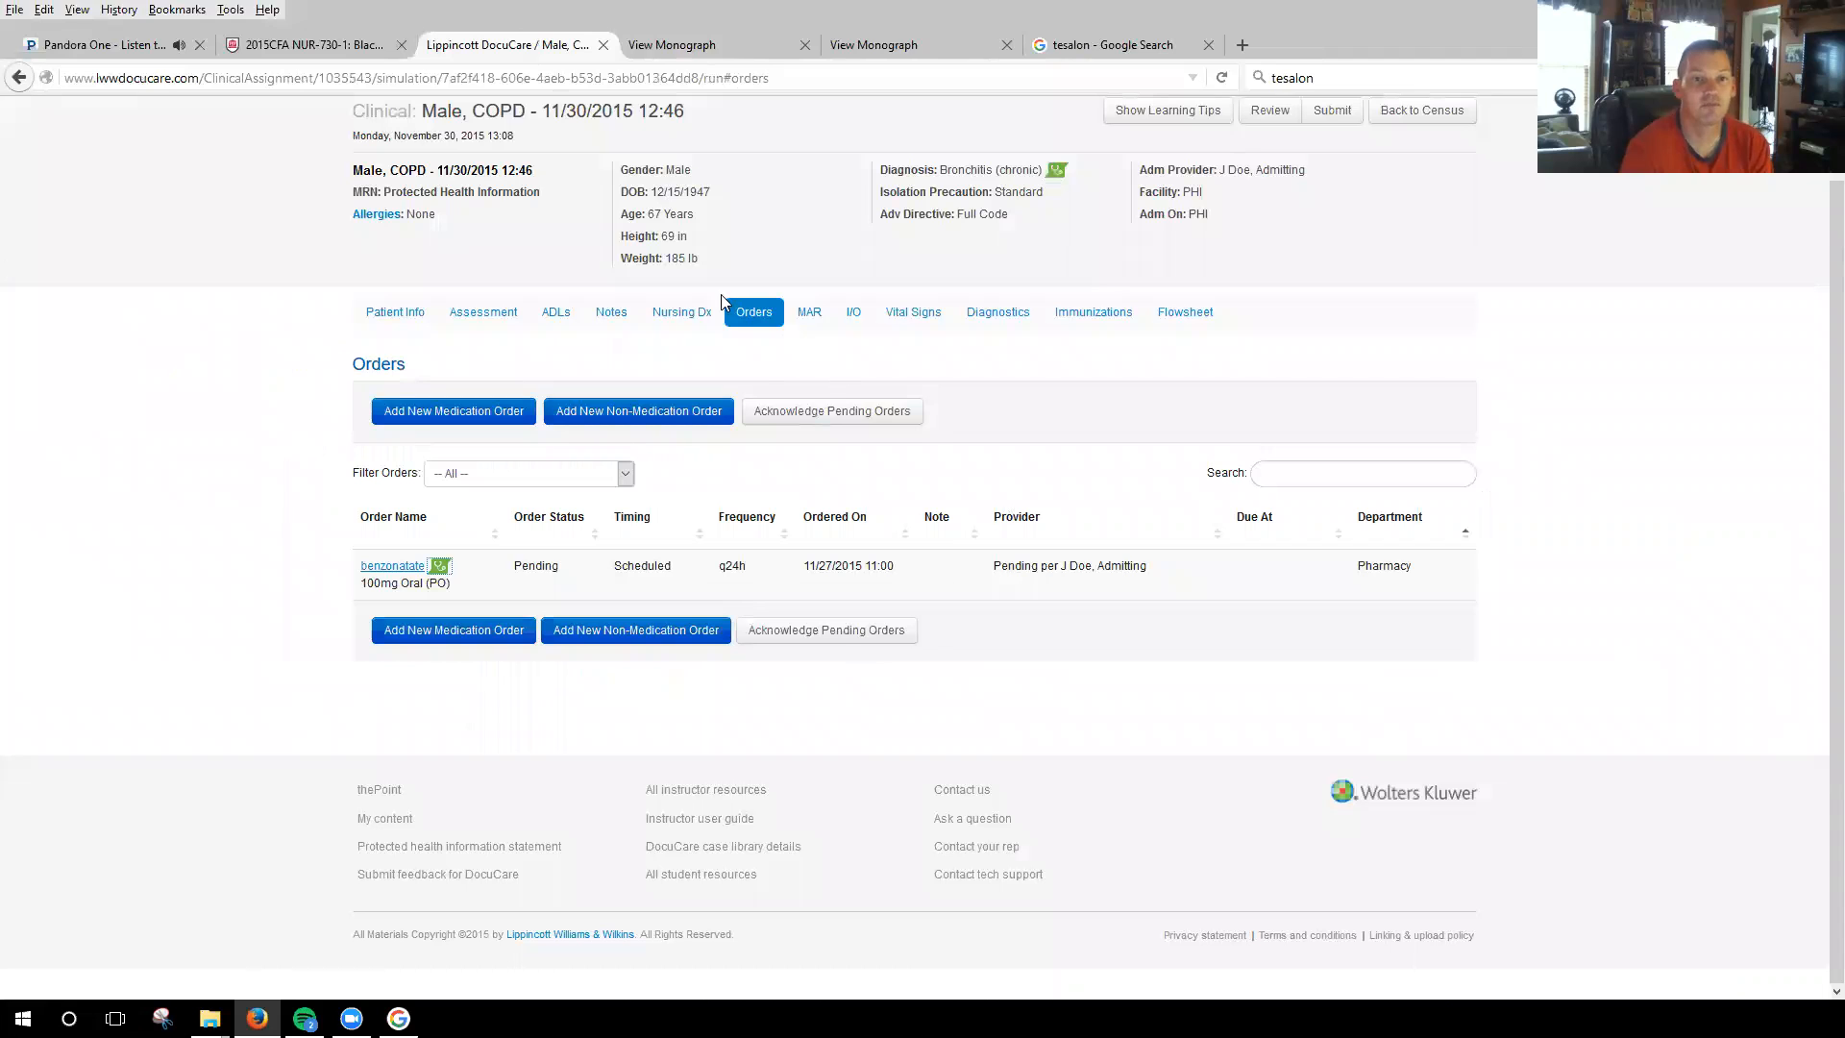
click(672, 325)
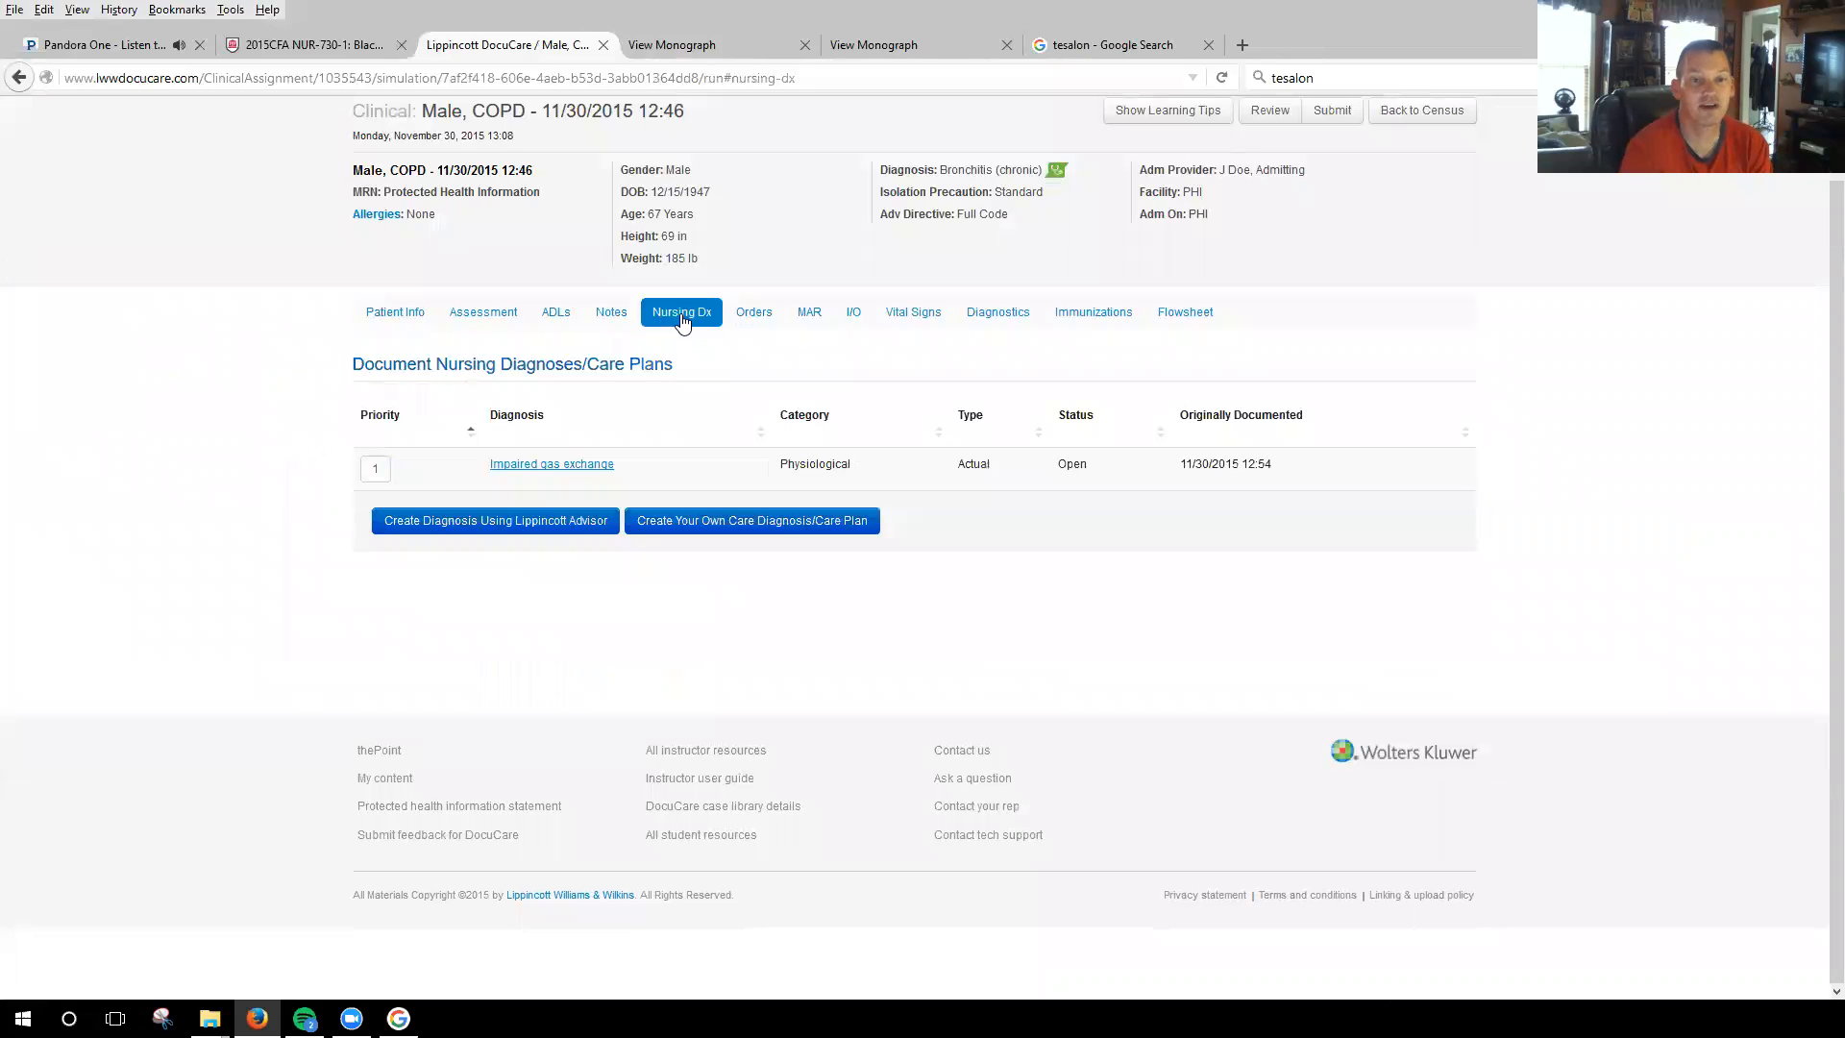
click(565, 467)
scroll(1100, 568, down, 5)
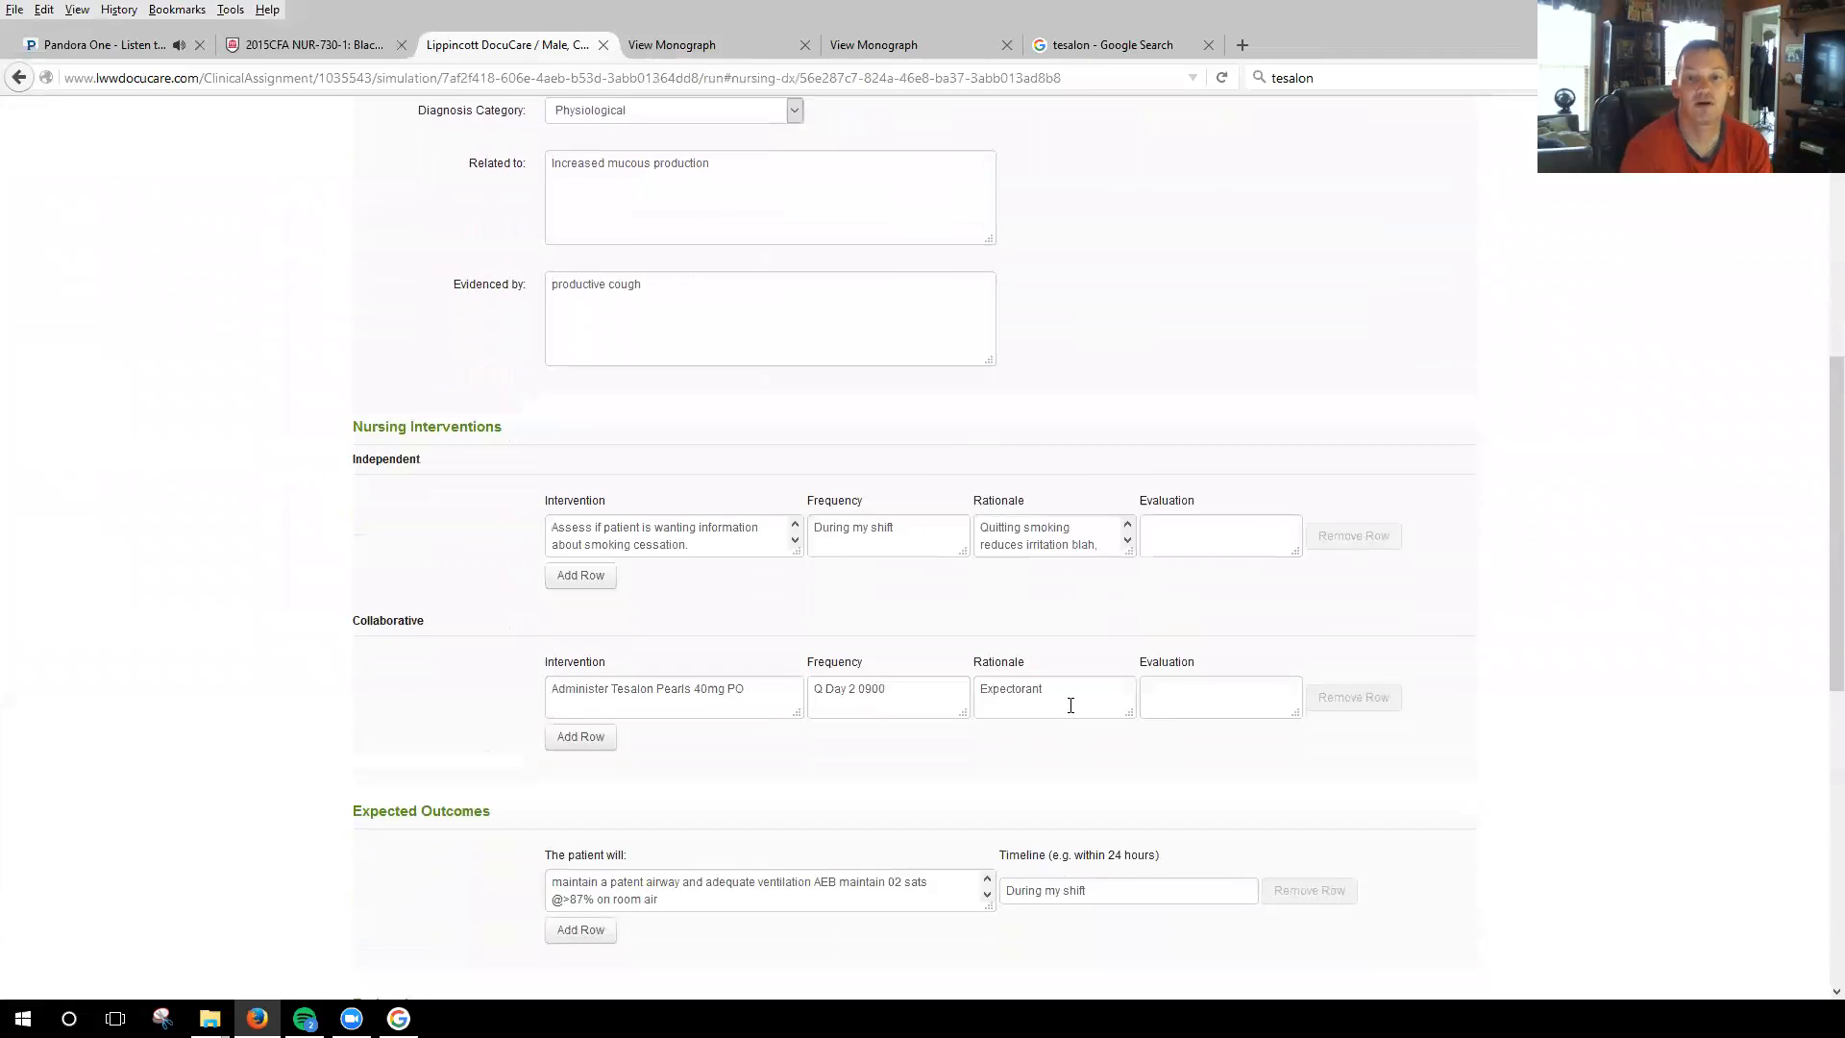
drag(1061, 692, 953, 691)
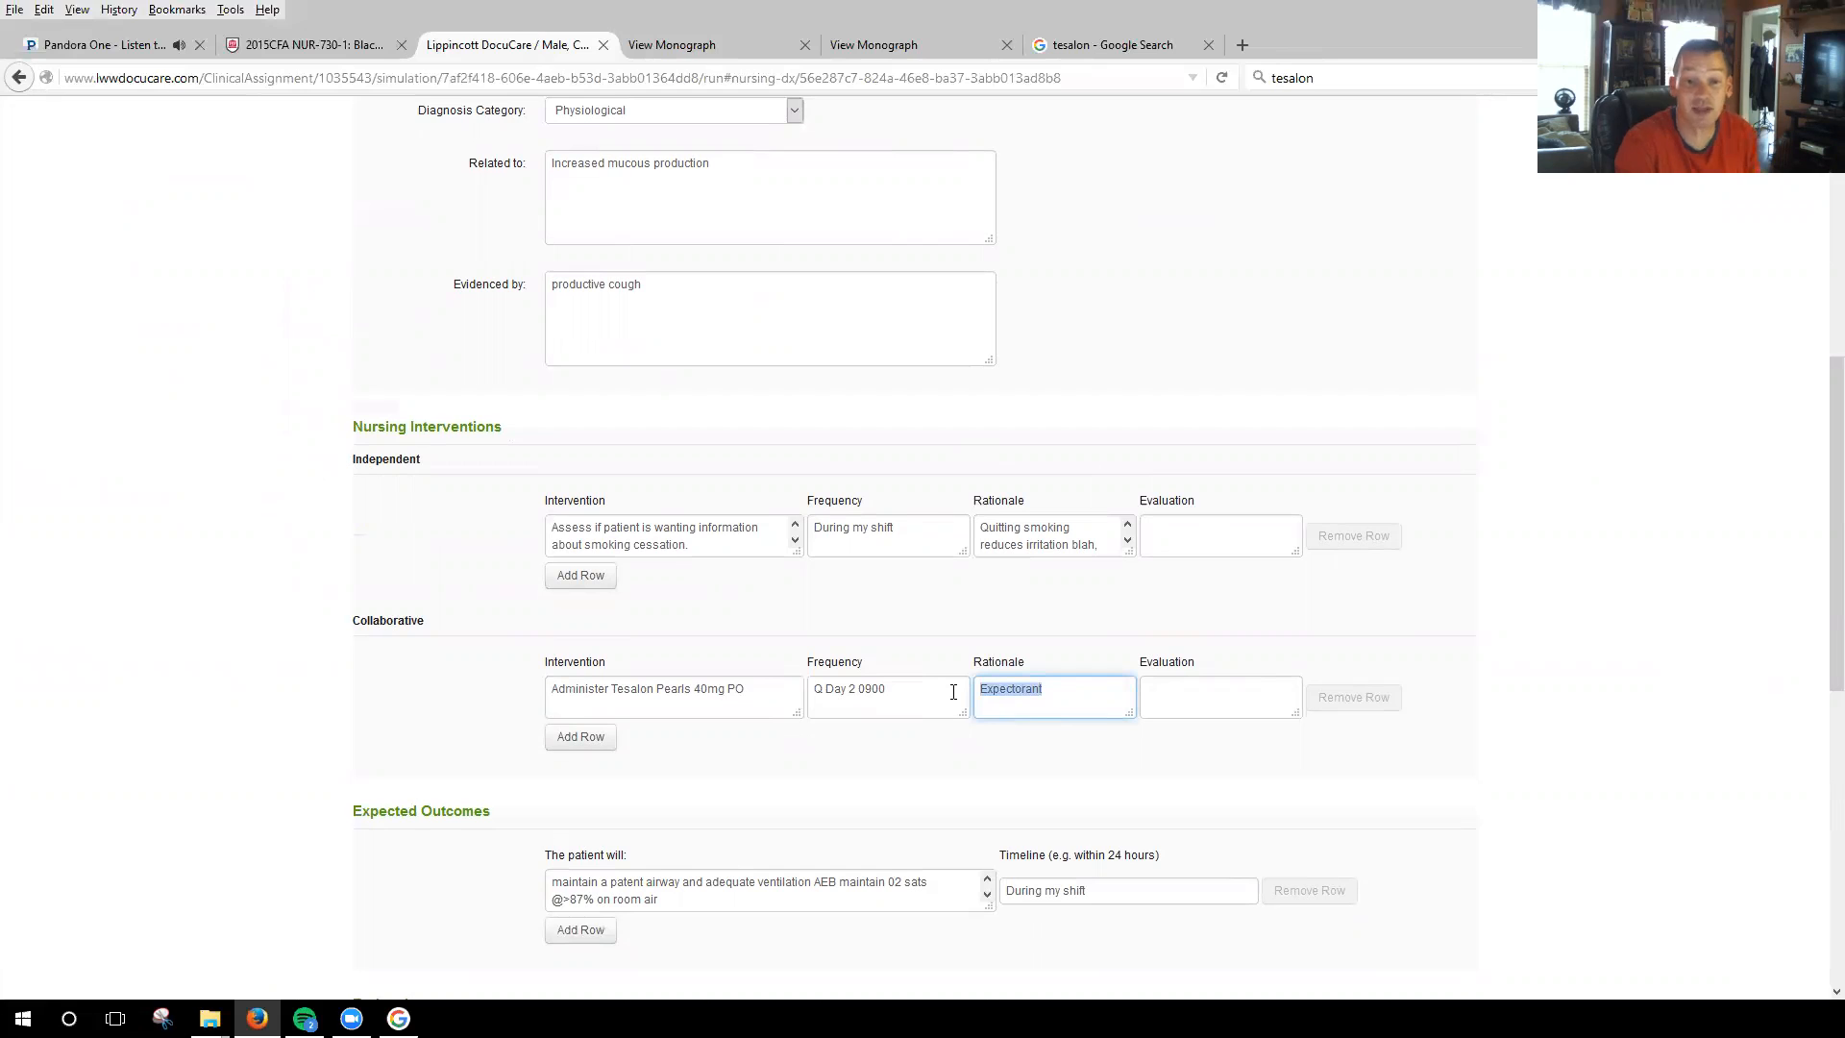
key(BackSpace)
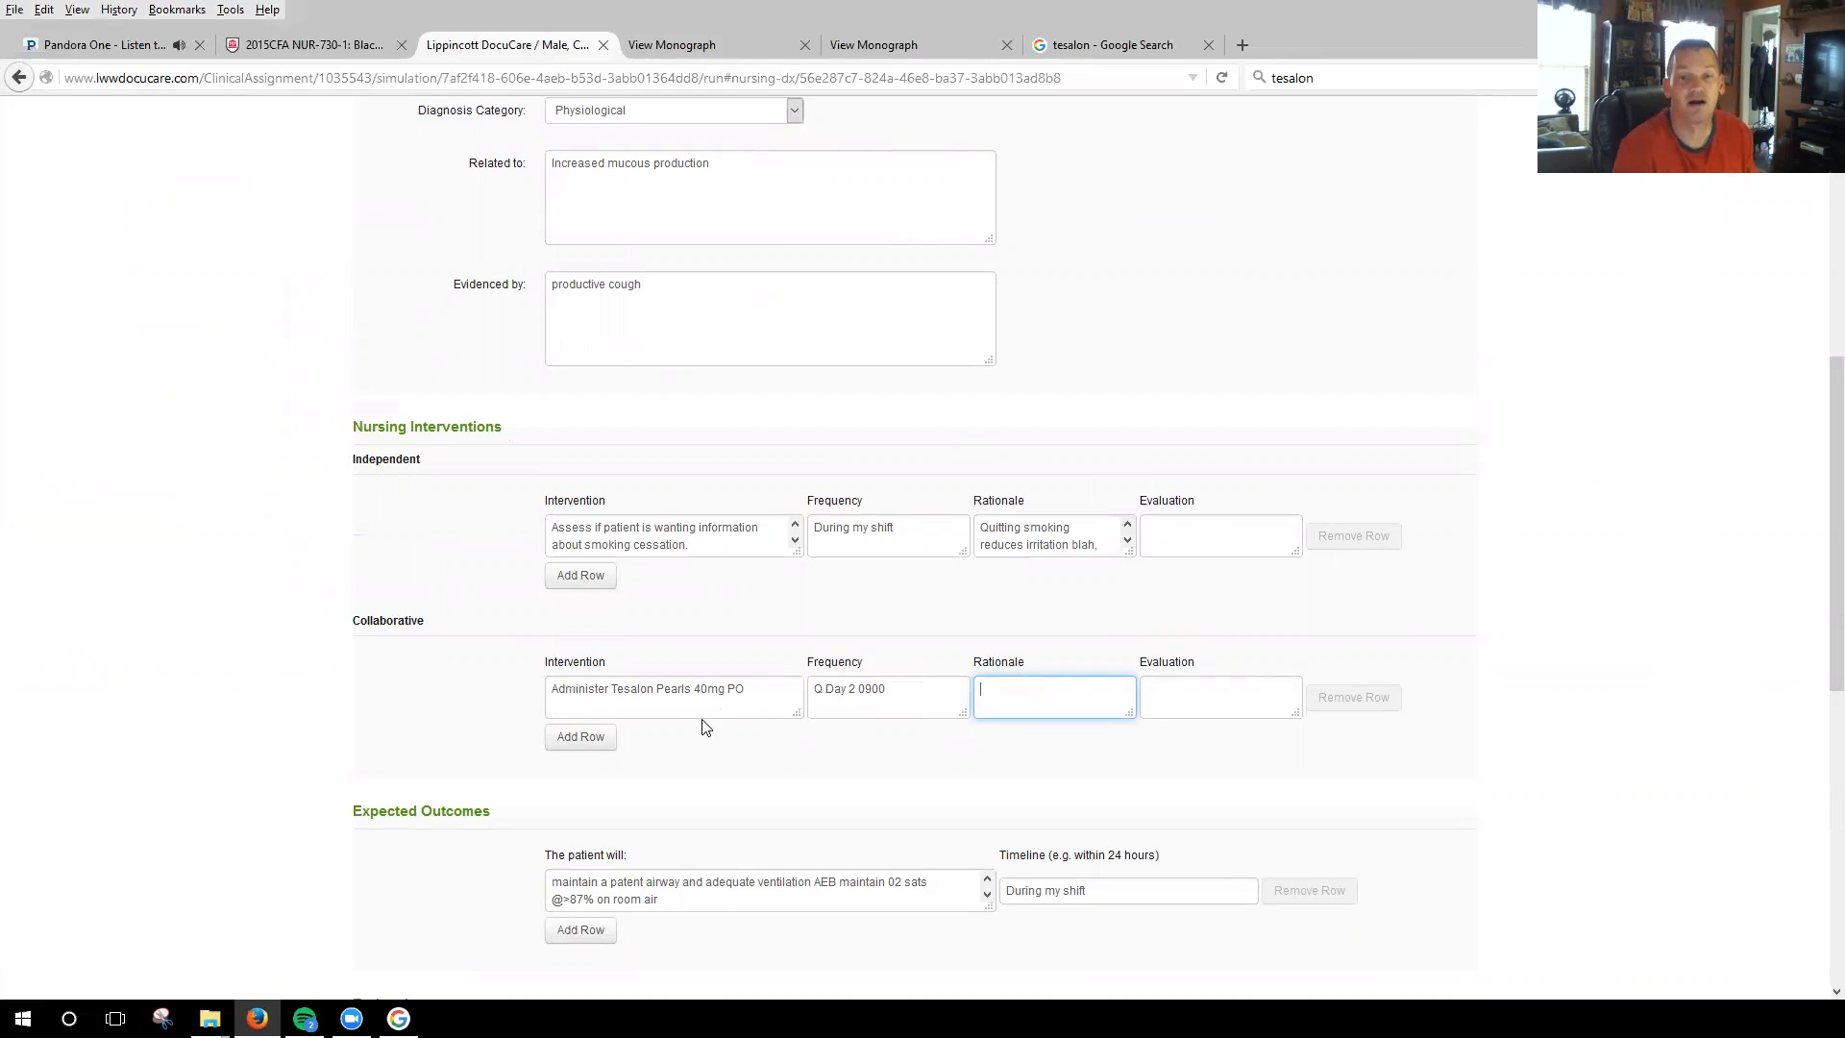
Copy "relief of cough" from the benzonatate monograph's indications into the rationale of the collaborative Tesalon Pearls intervention.
click(917, 40)
scroll(663, 497, up, 10)
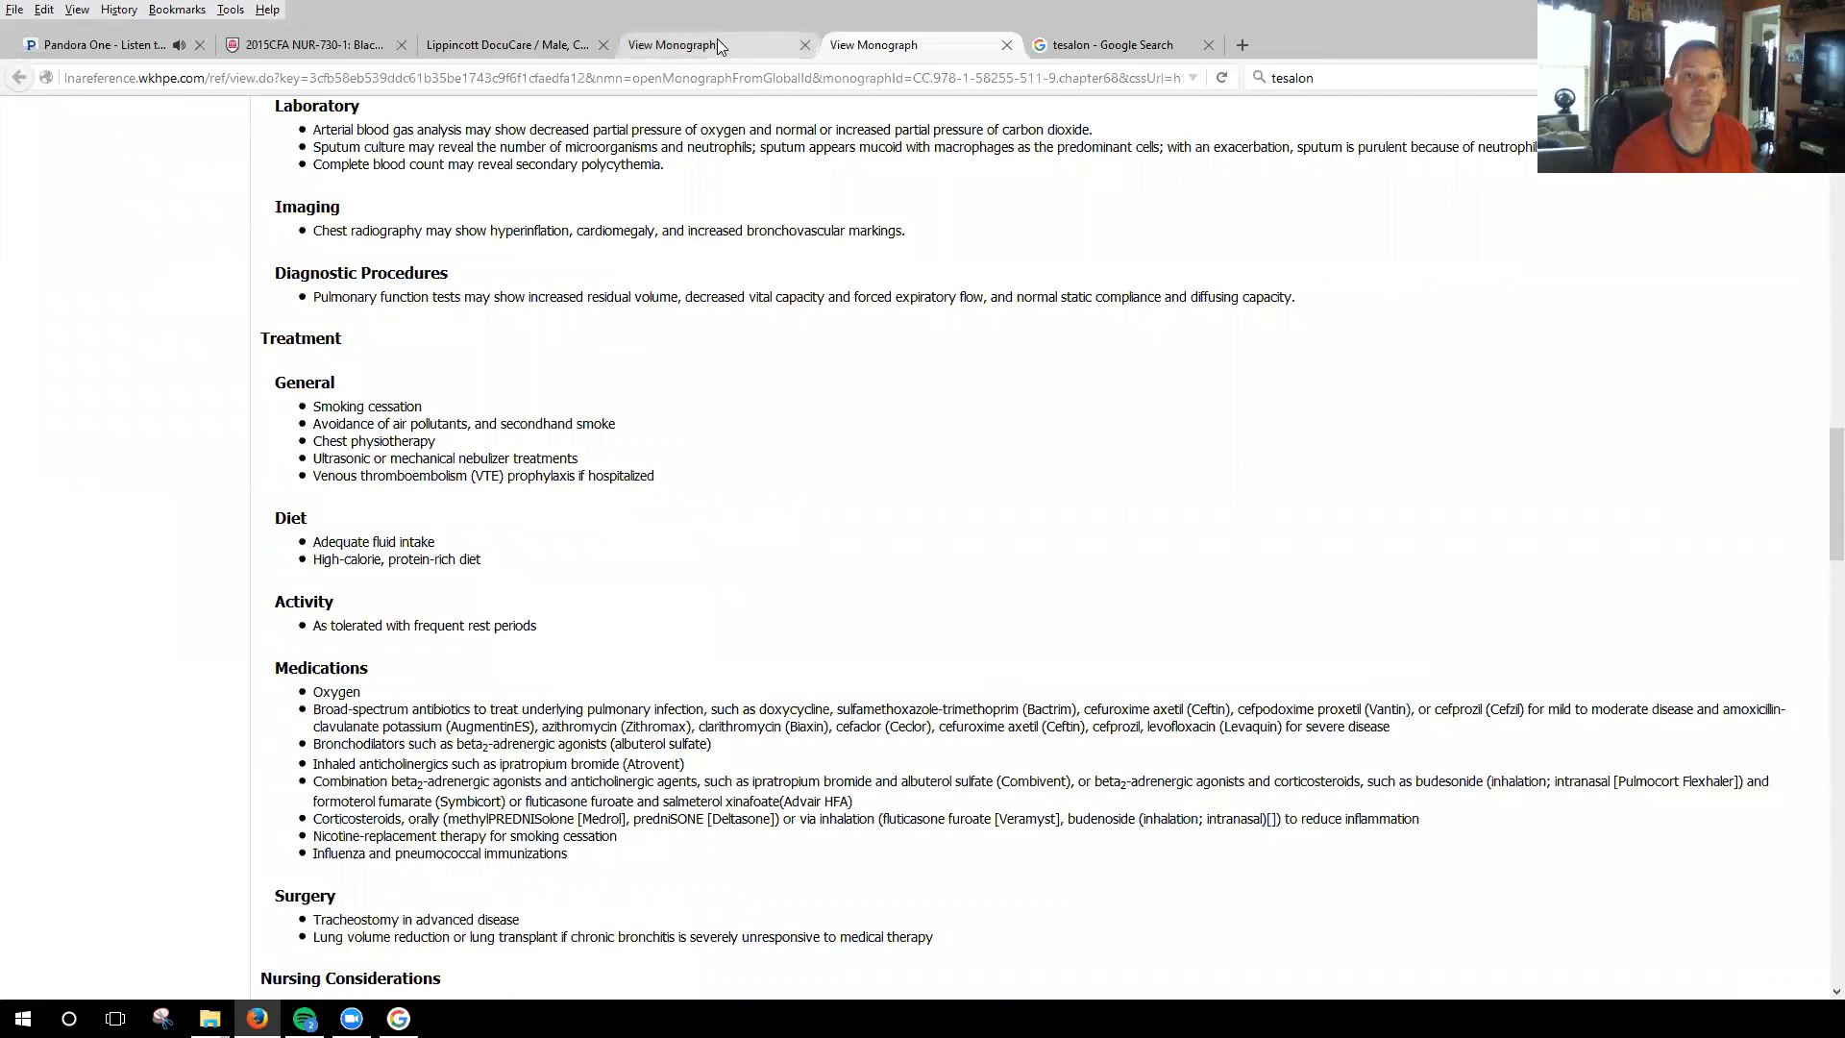
click(717, 38)
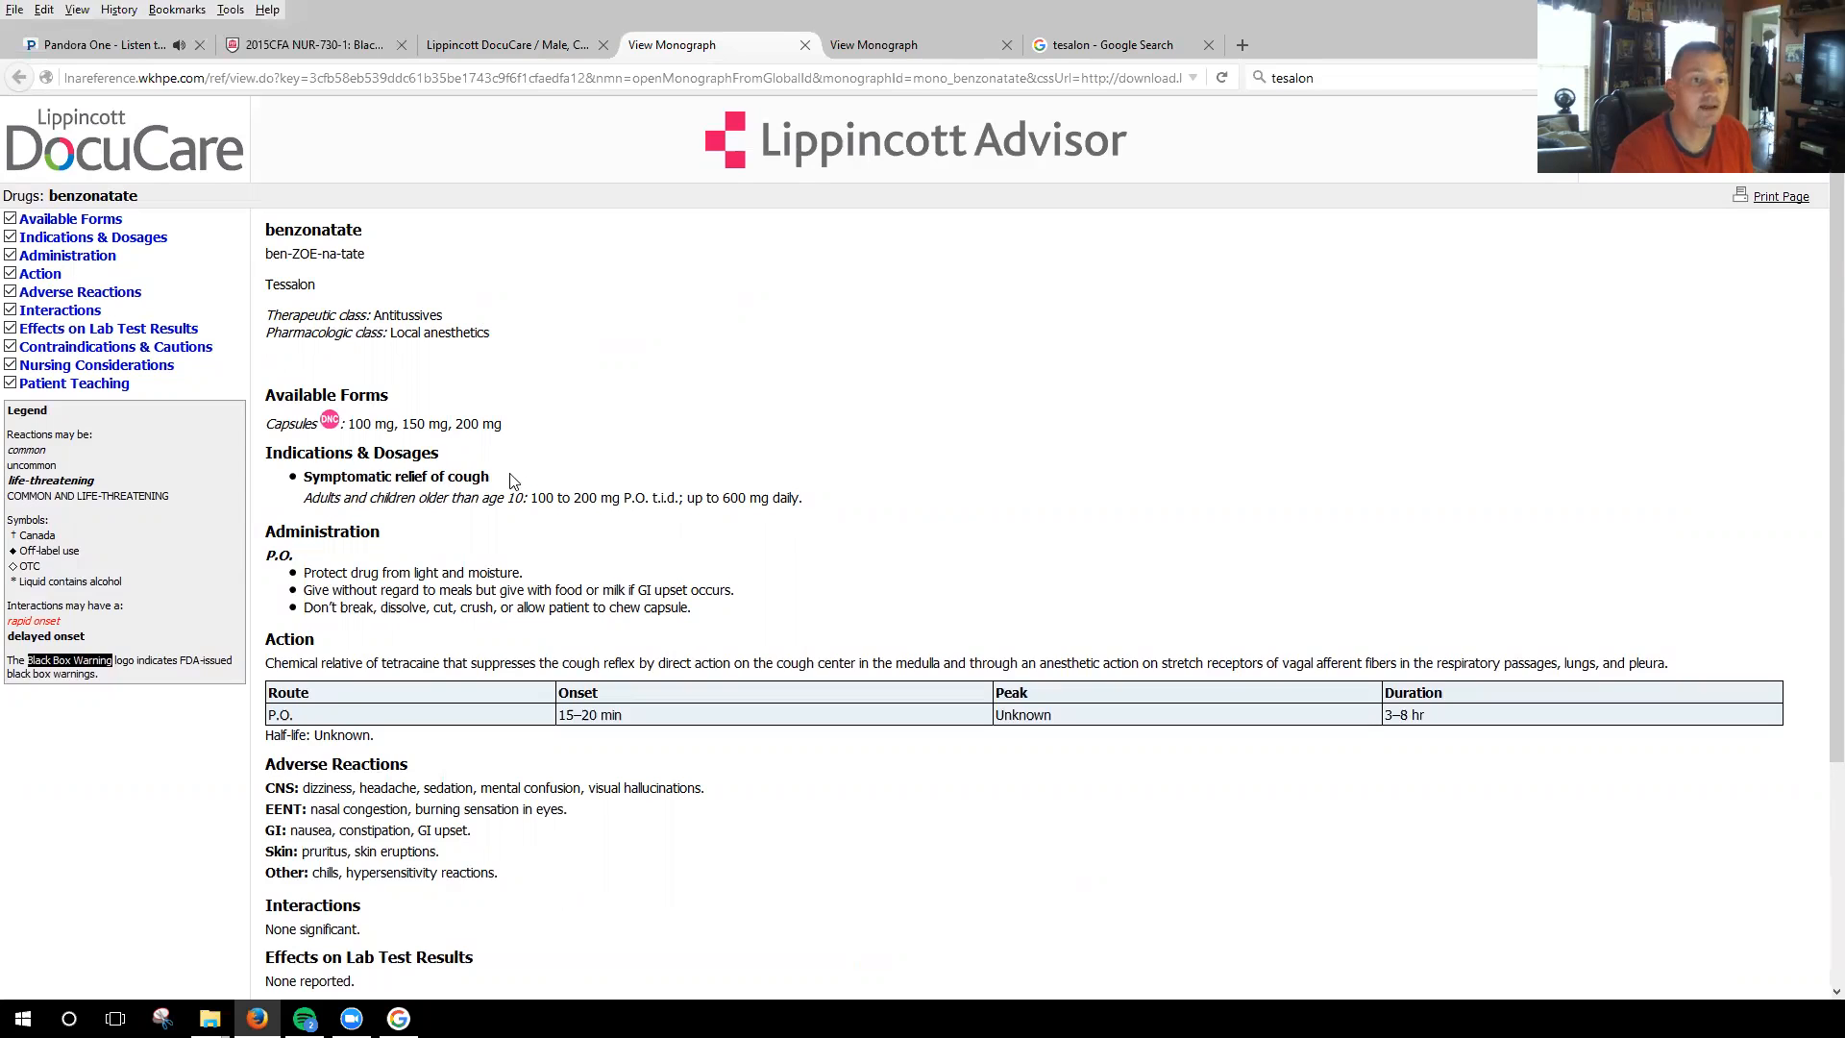
drag(524, 480, 393, 481)
key(ctrl+c)
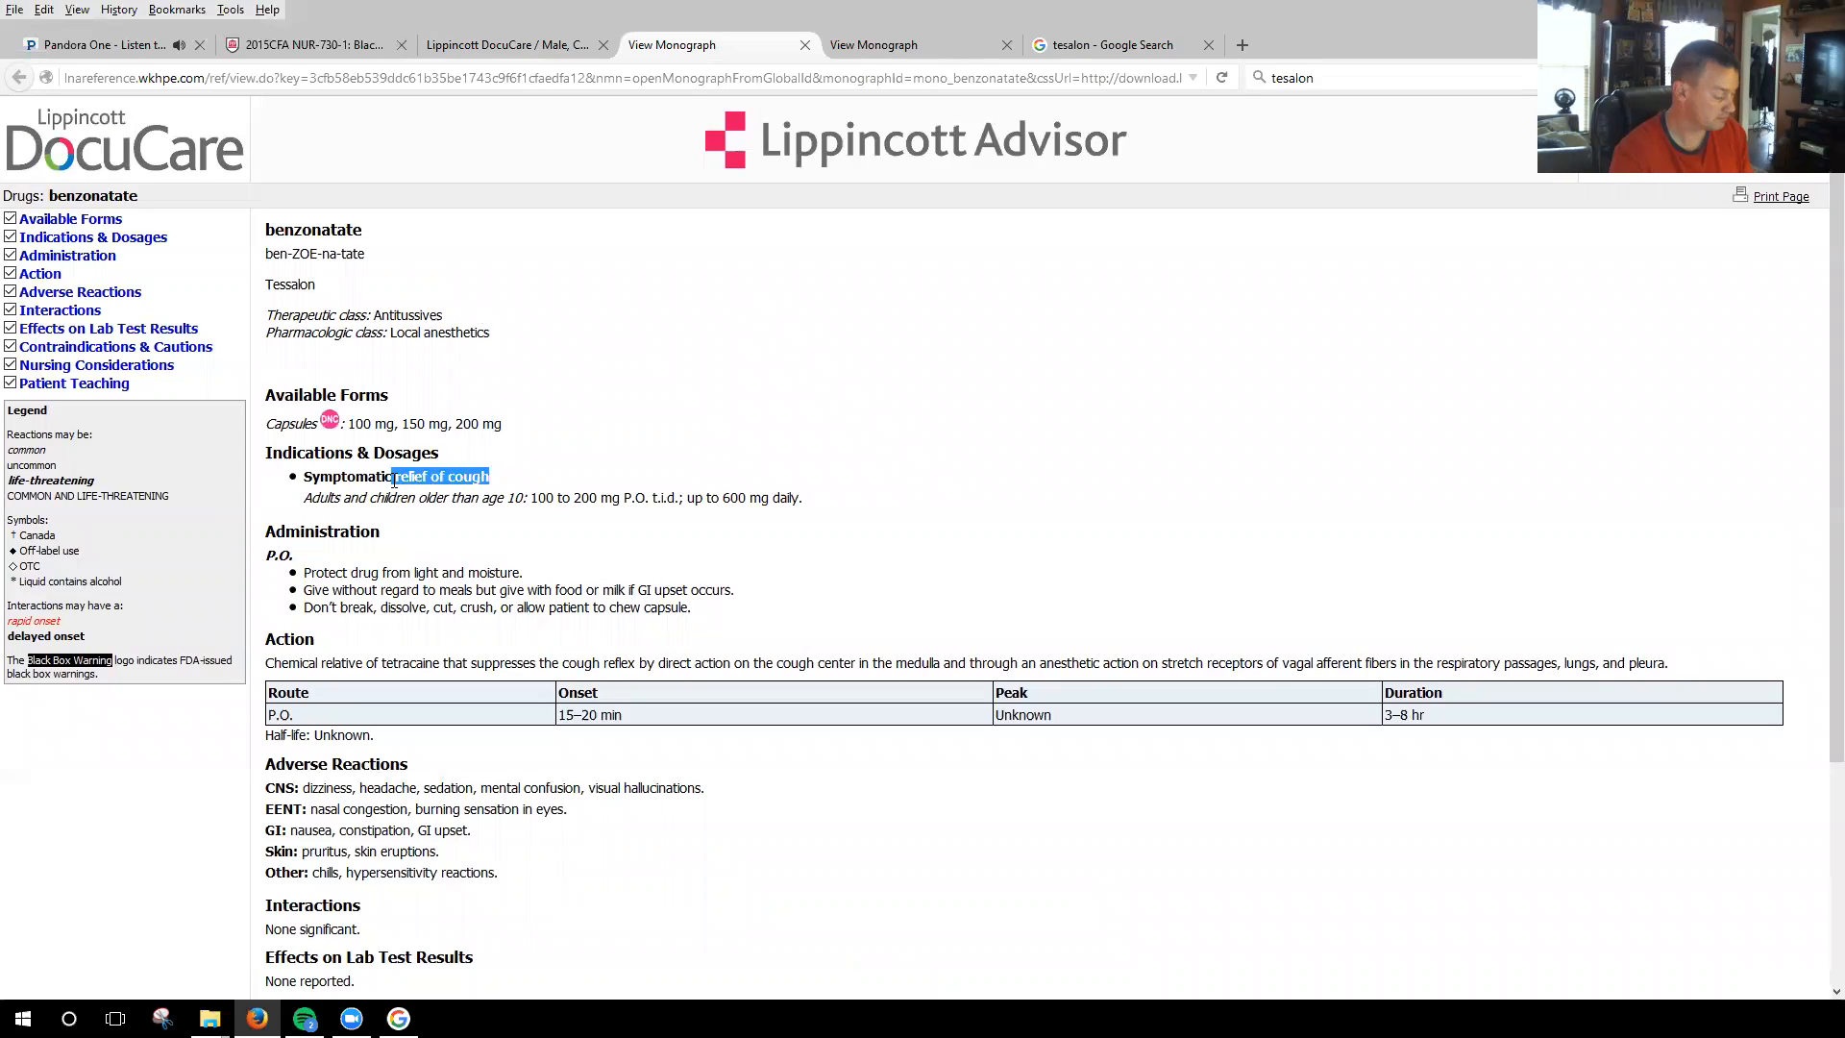
click(503, 44)
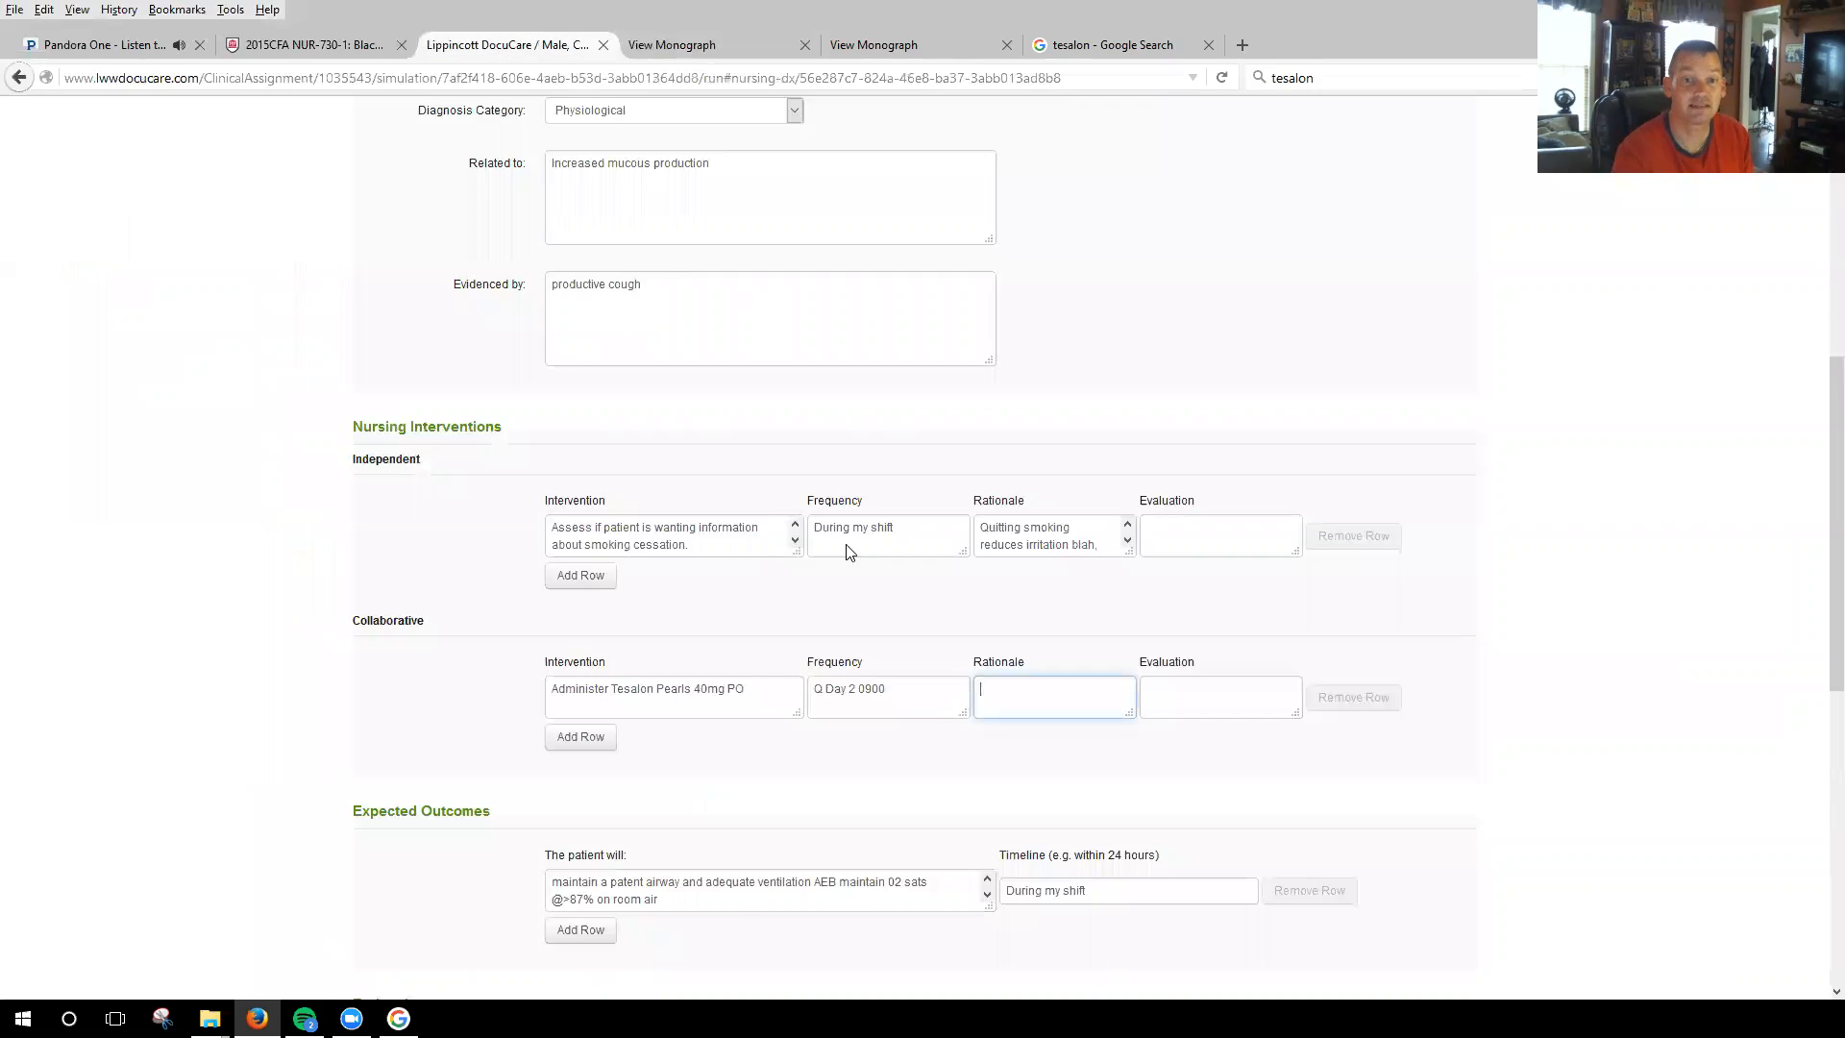
key(ctrl+v)
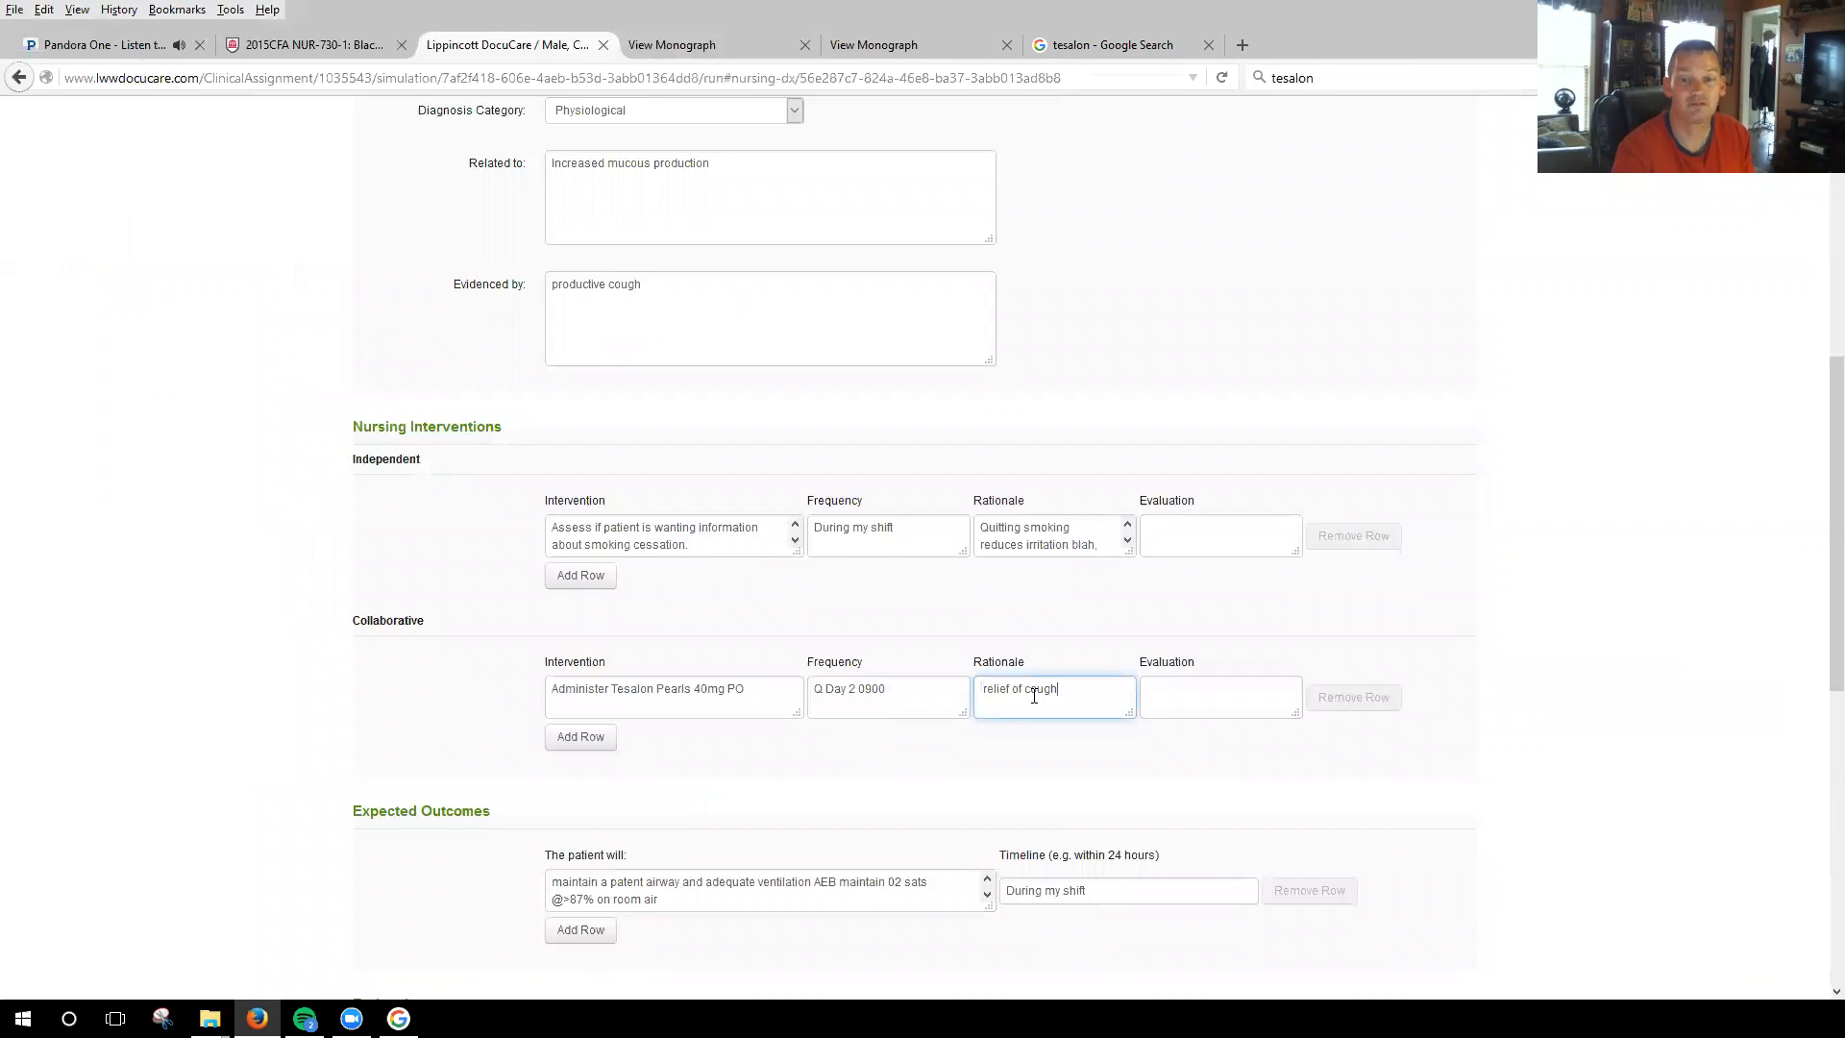
Cite "DocuCare monograph" after "relief of cough," in the collaborative rationale and save the care plan.
text(,)
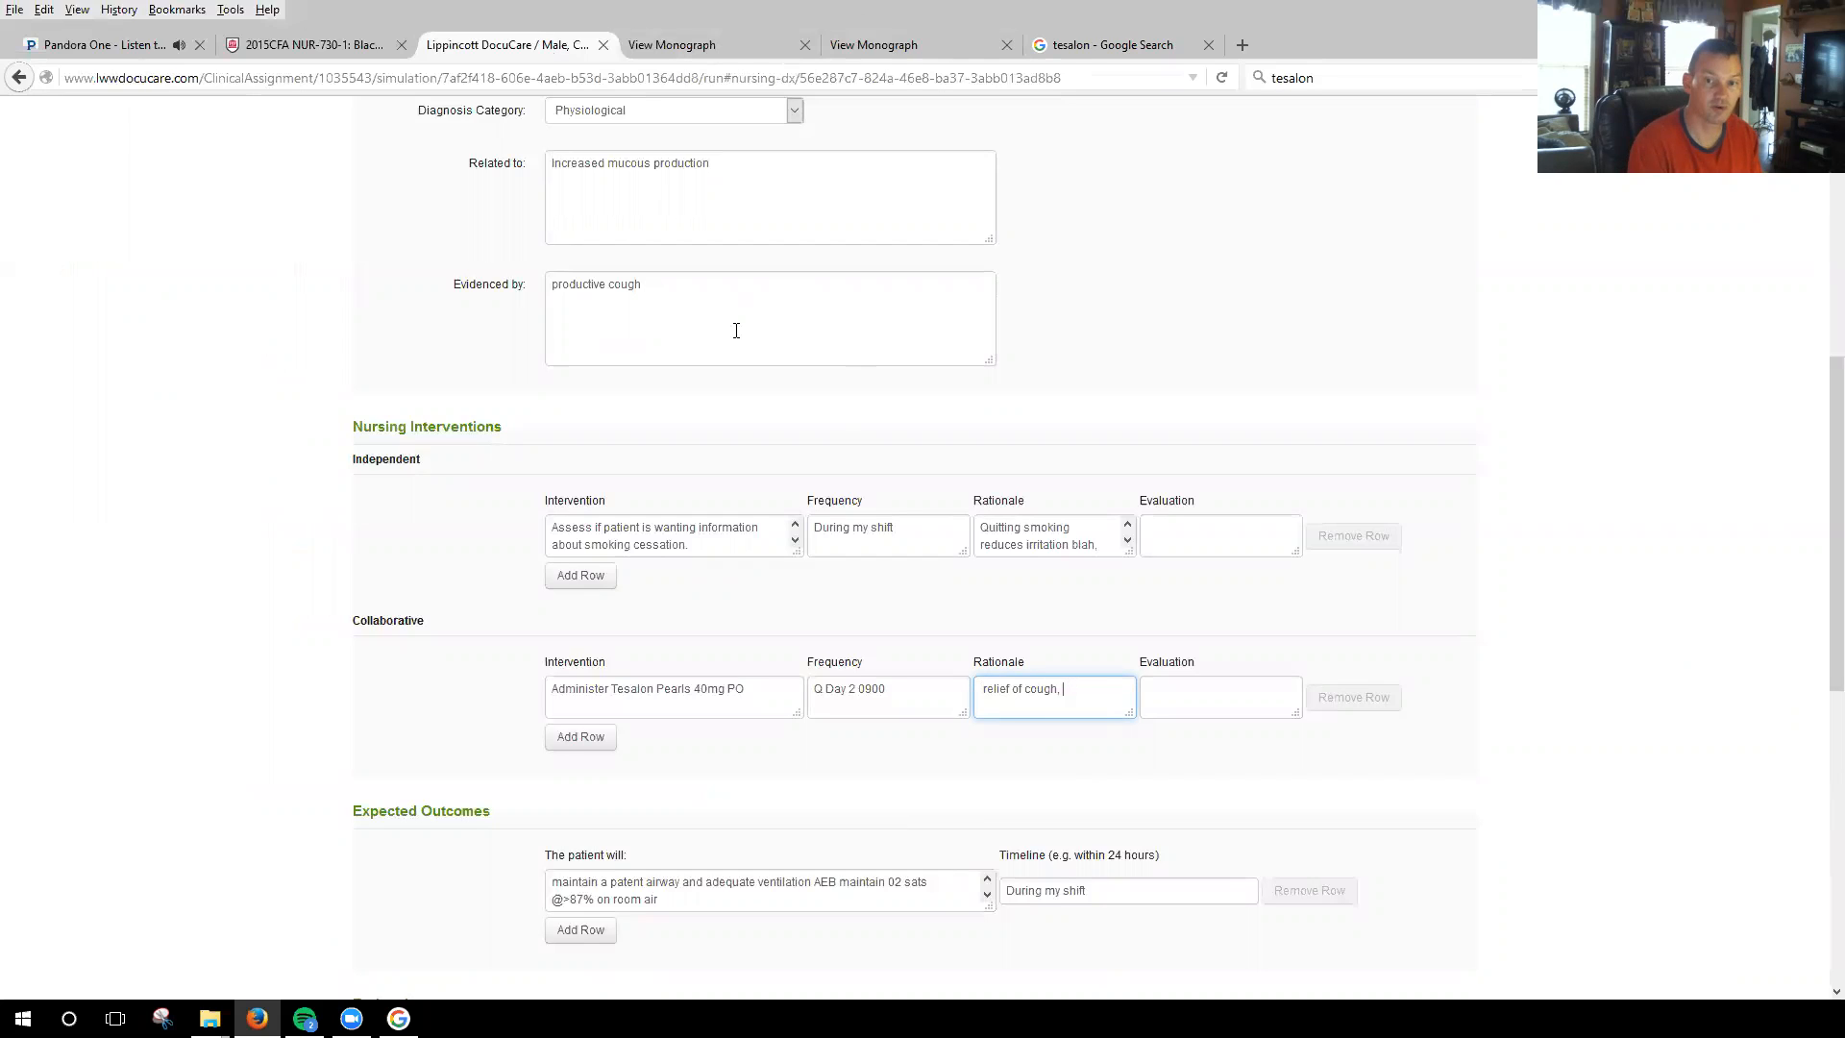
text(are monograph)
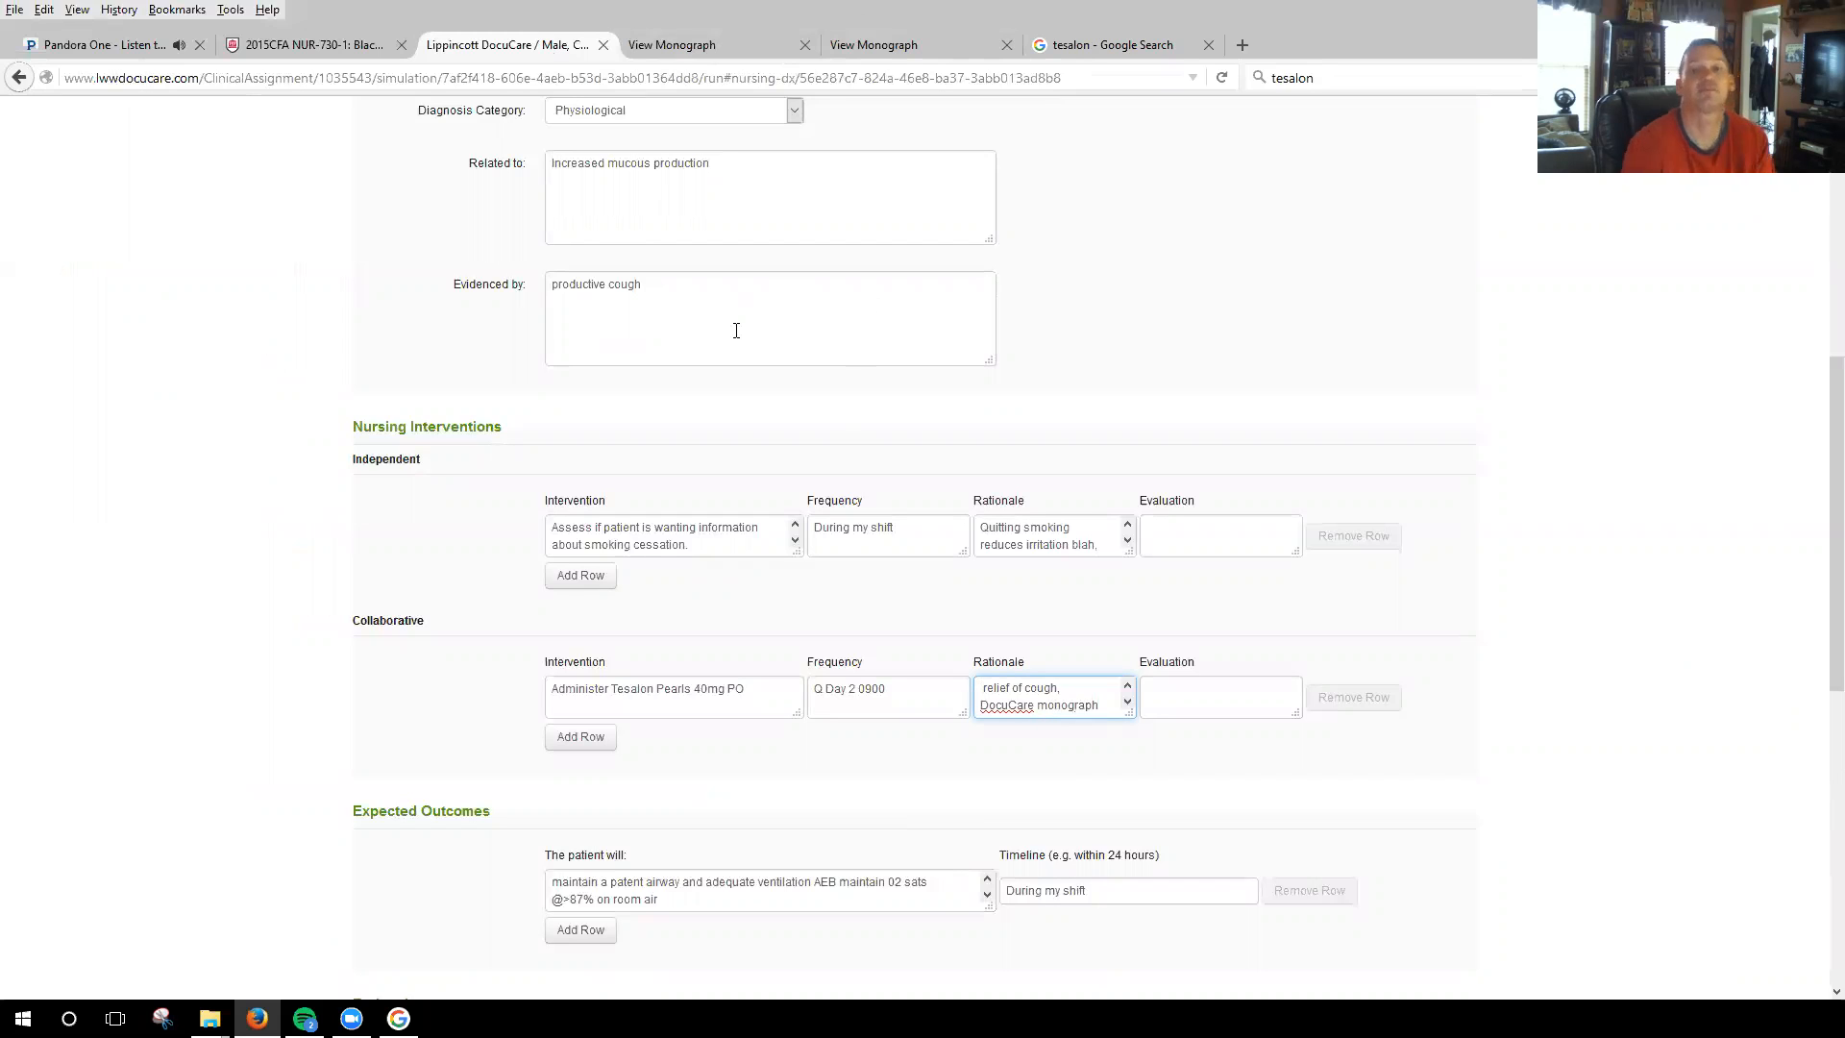
click(1192, 605)
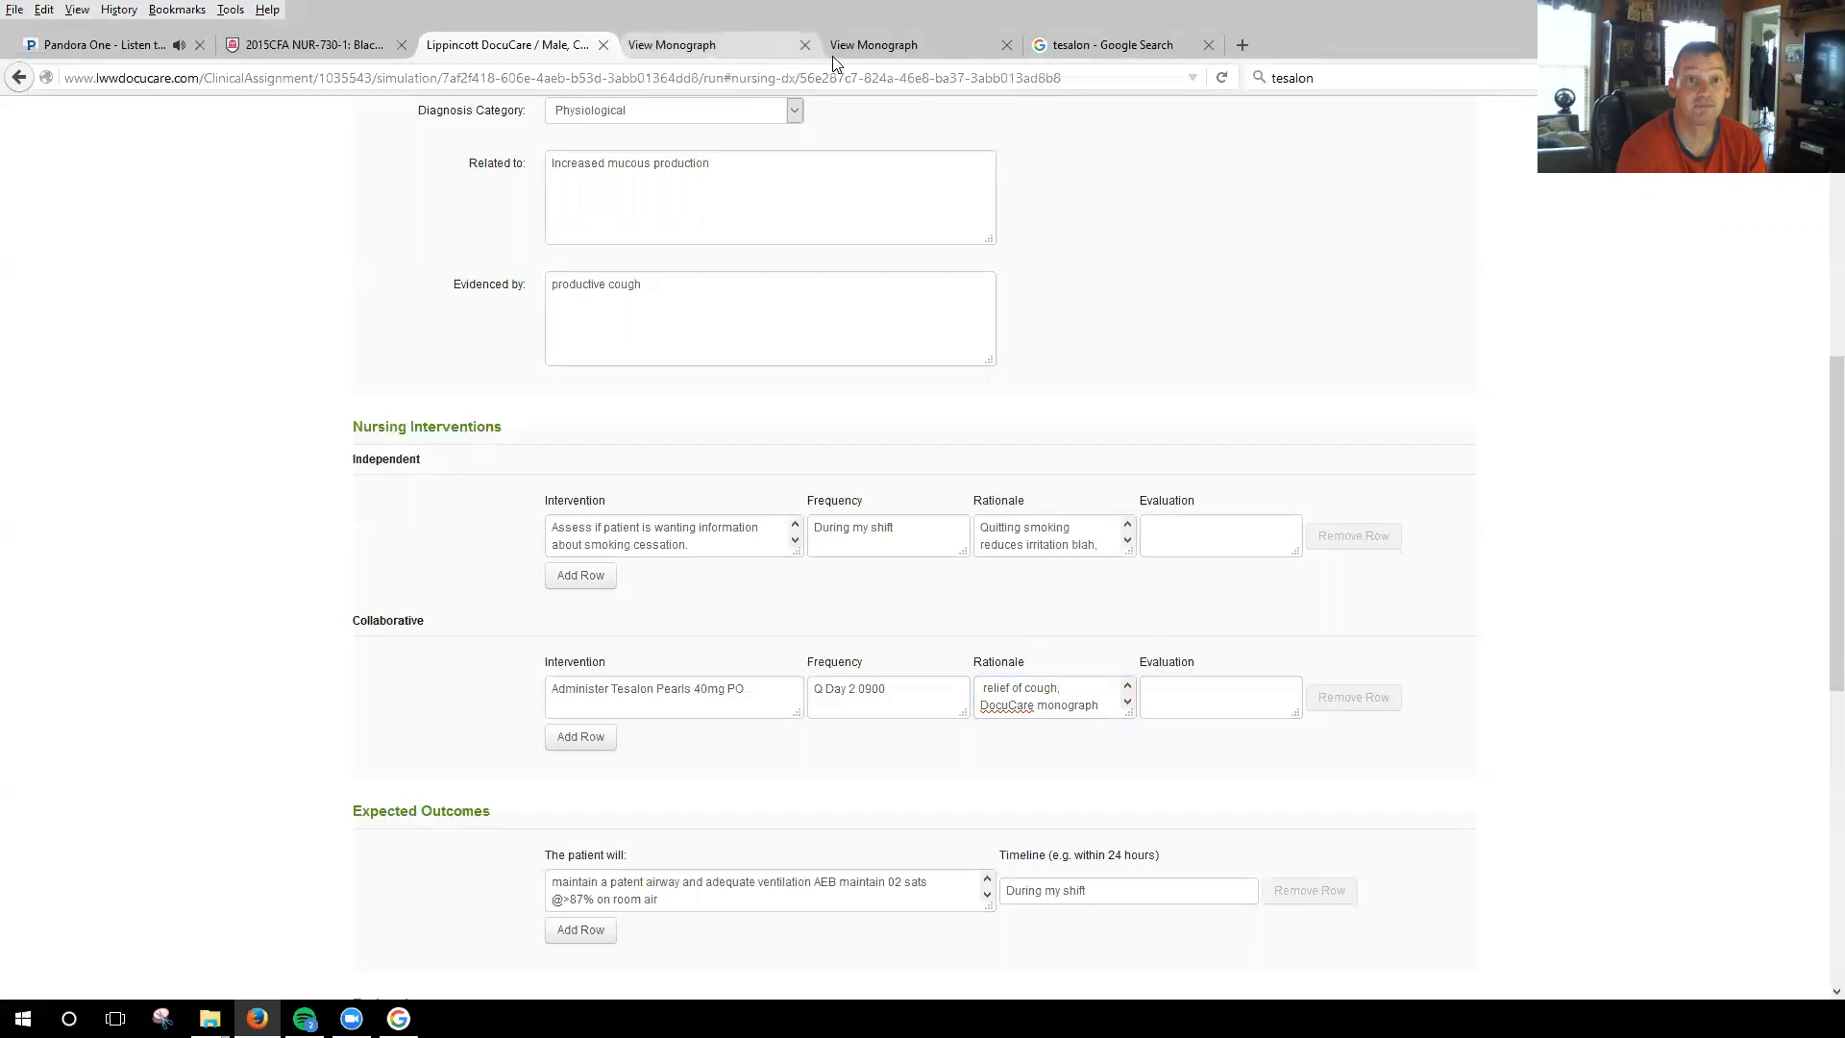
scroll(954, 325, down, 10)
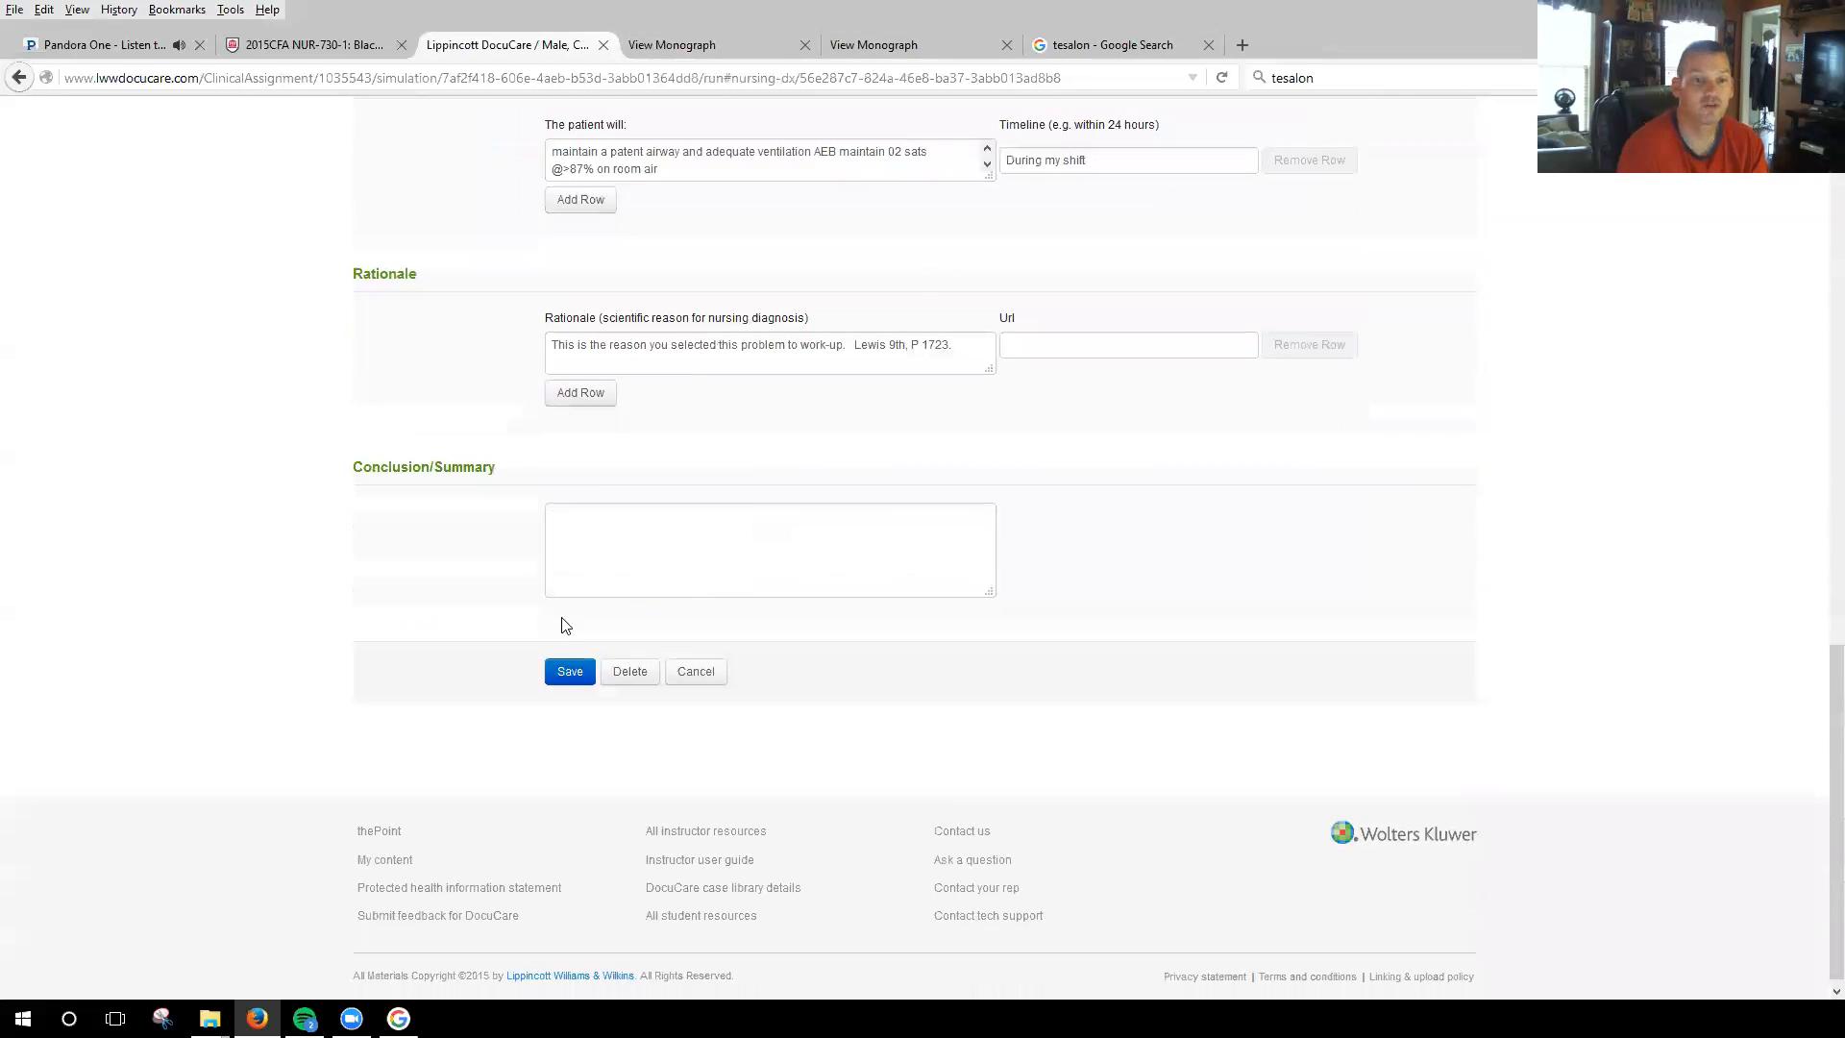
click(570, 667)
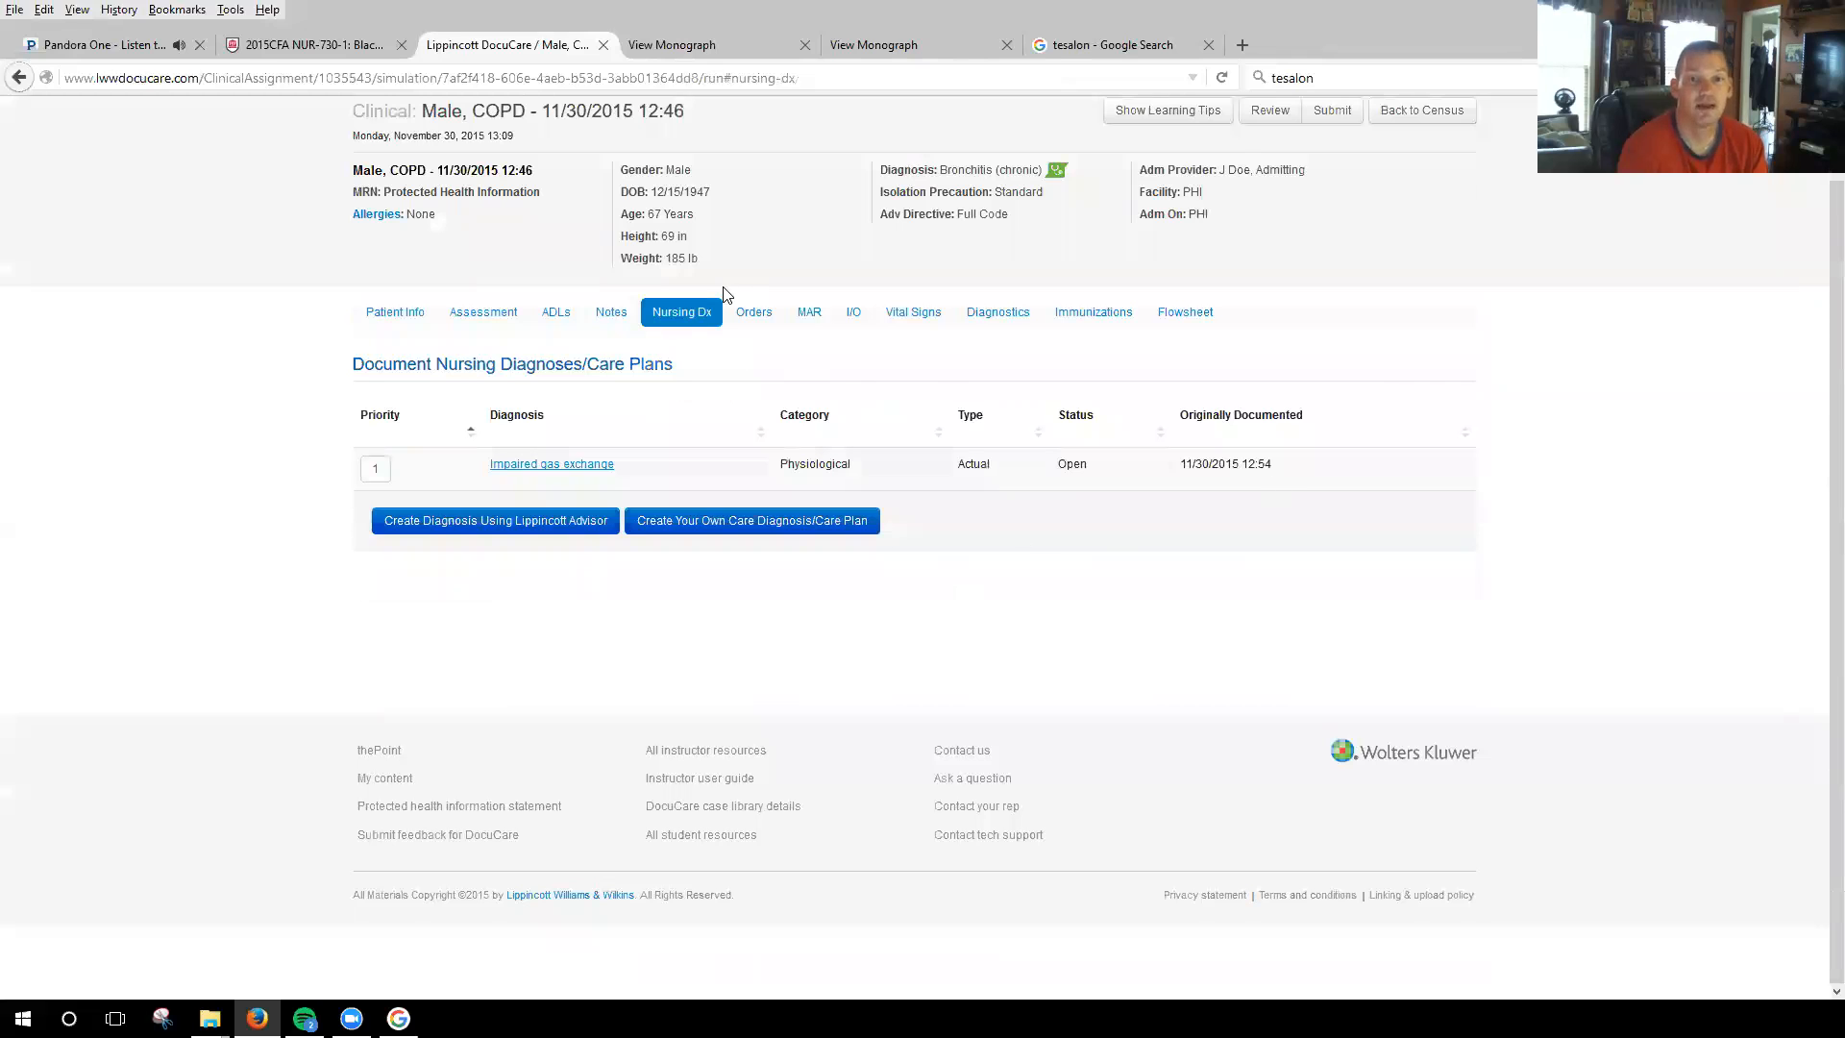
Look through the patient's Orders, MAR, Intake/Output and Vital Signs records.
click(809, 315)
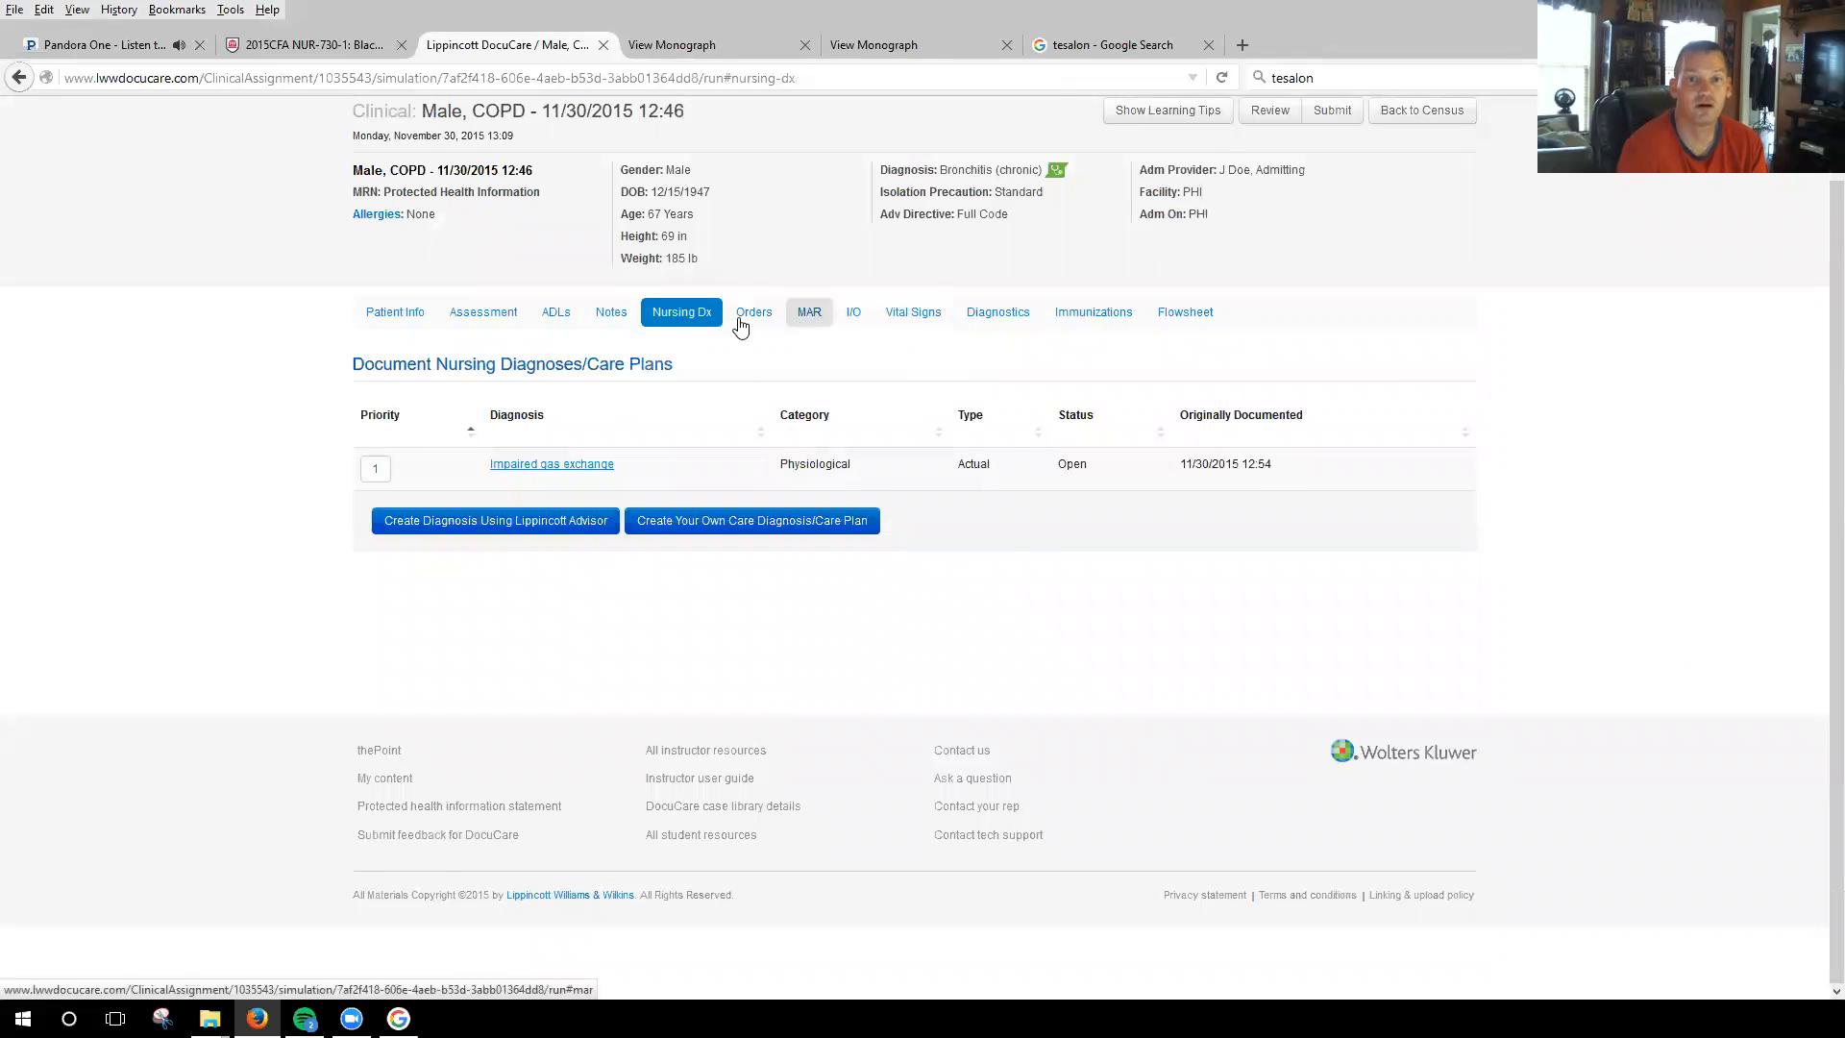
click(746, 317)
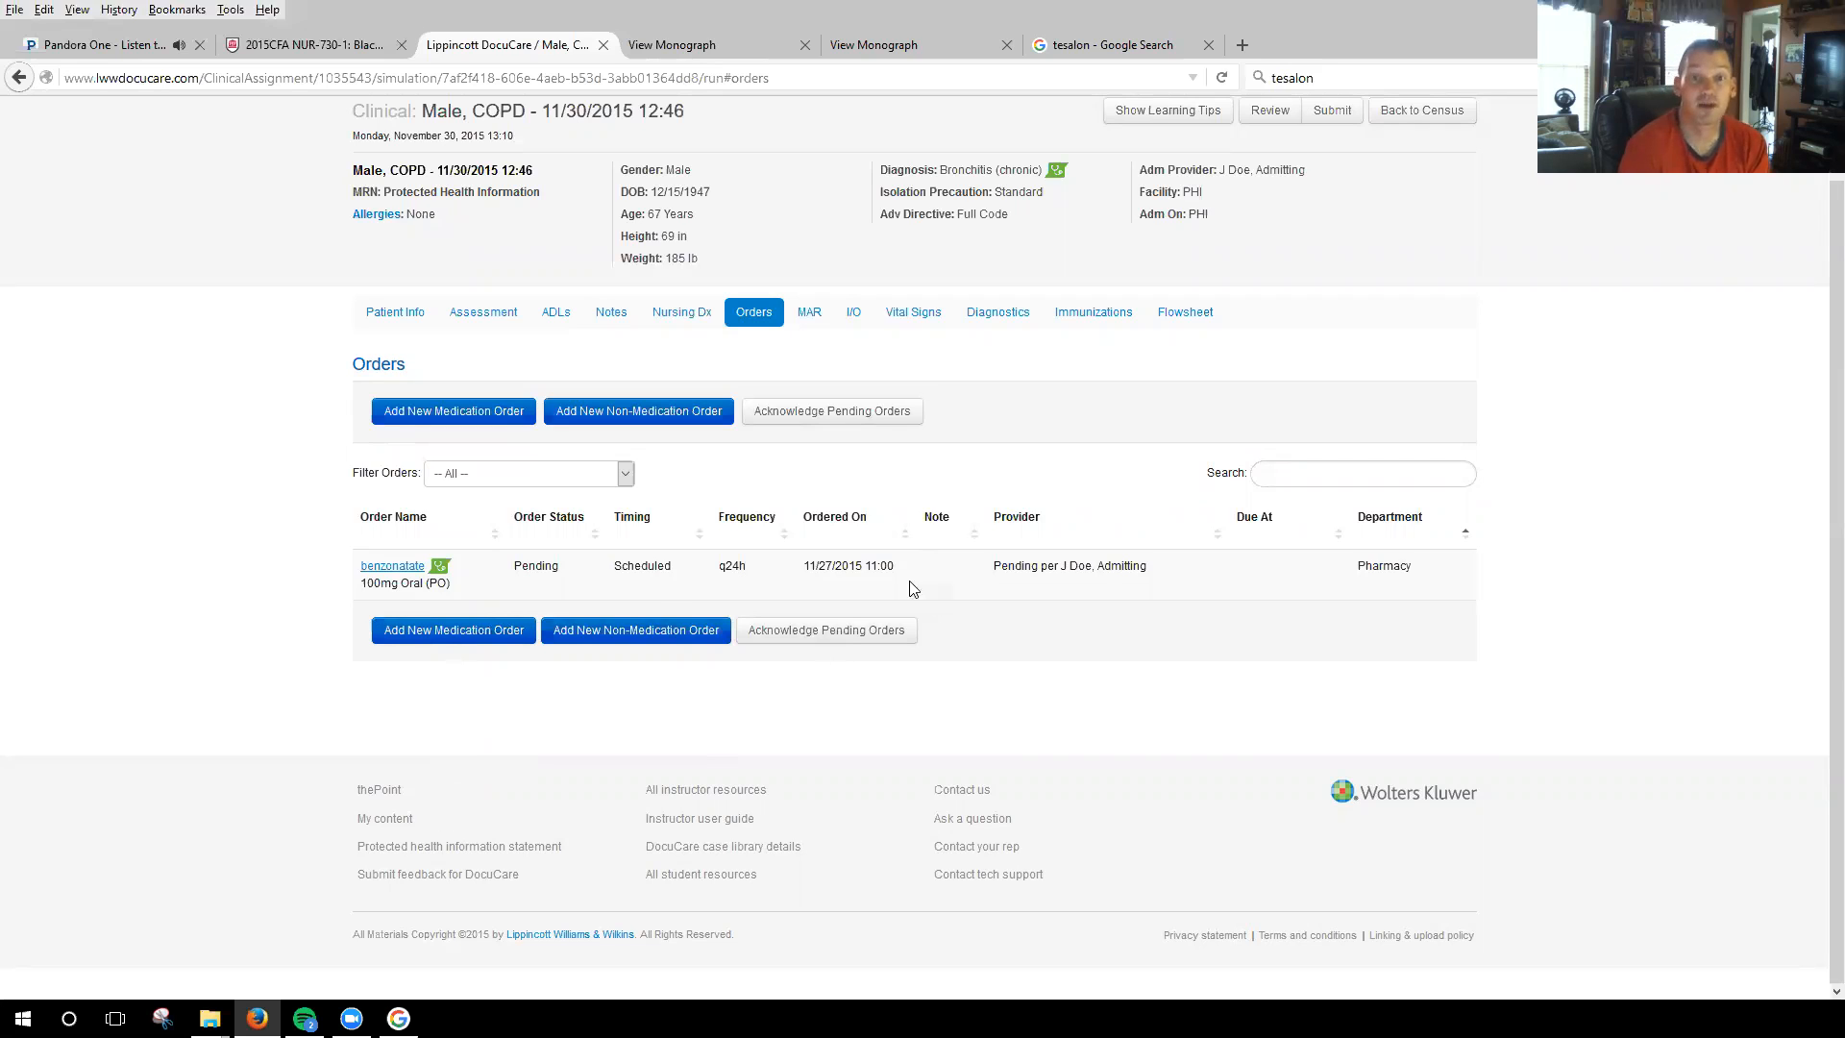
click(810, 317)
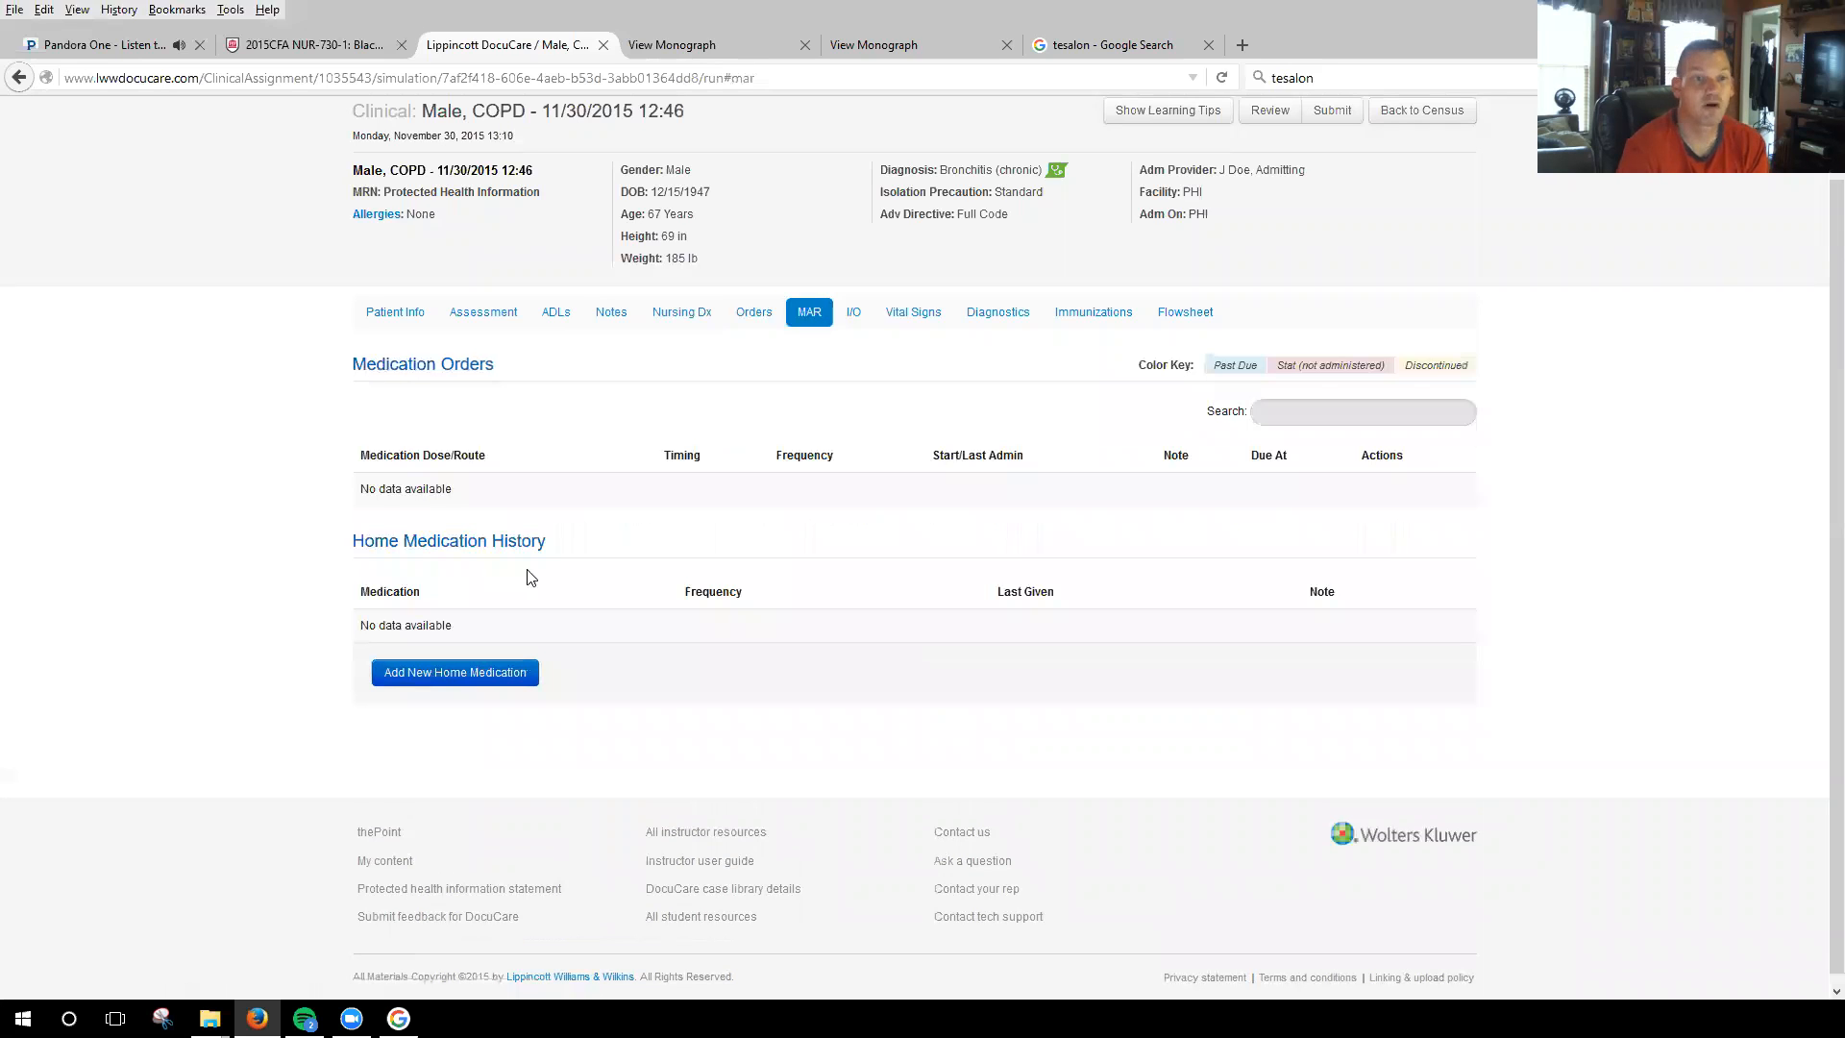
click(853, 314)
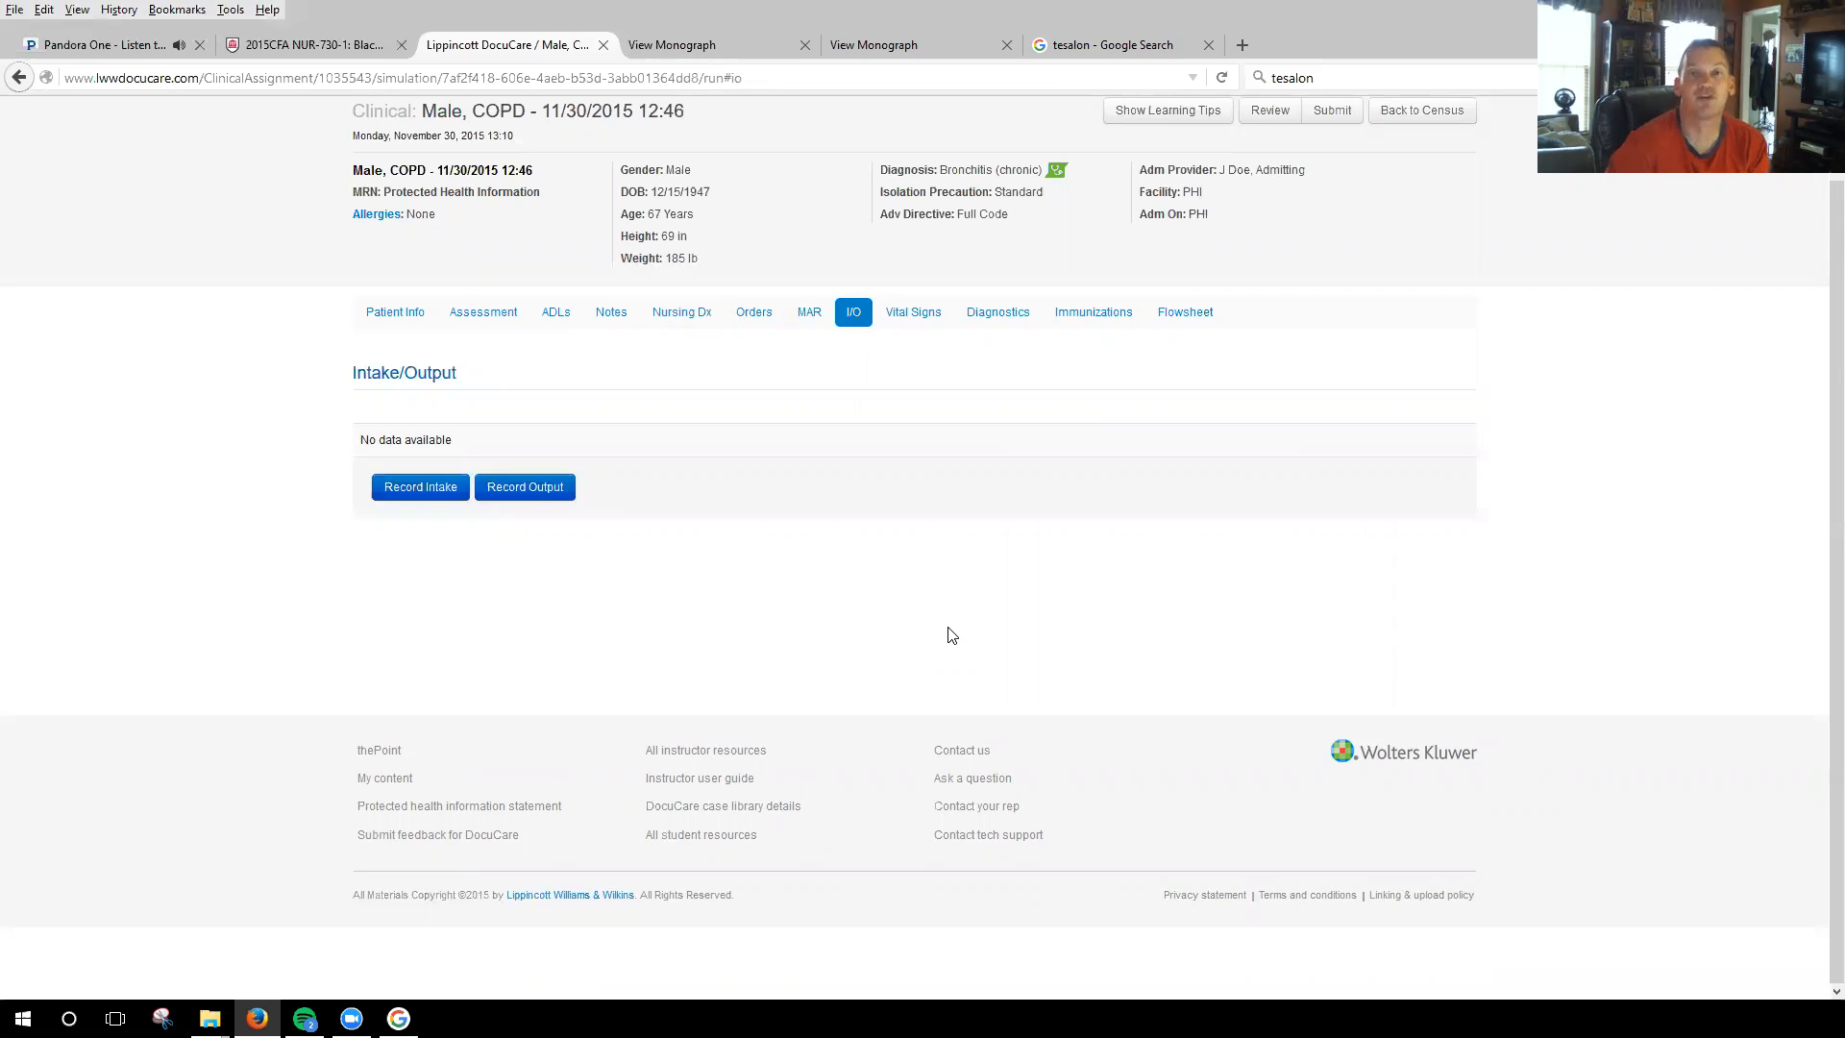
click(913, 324)
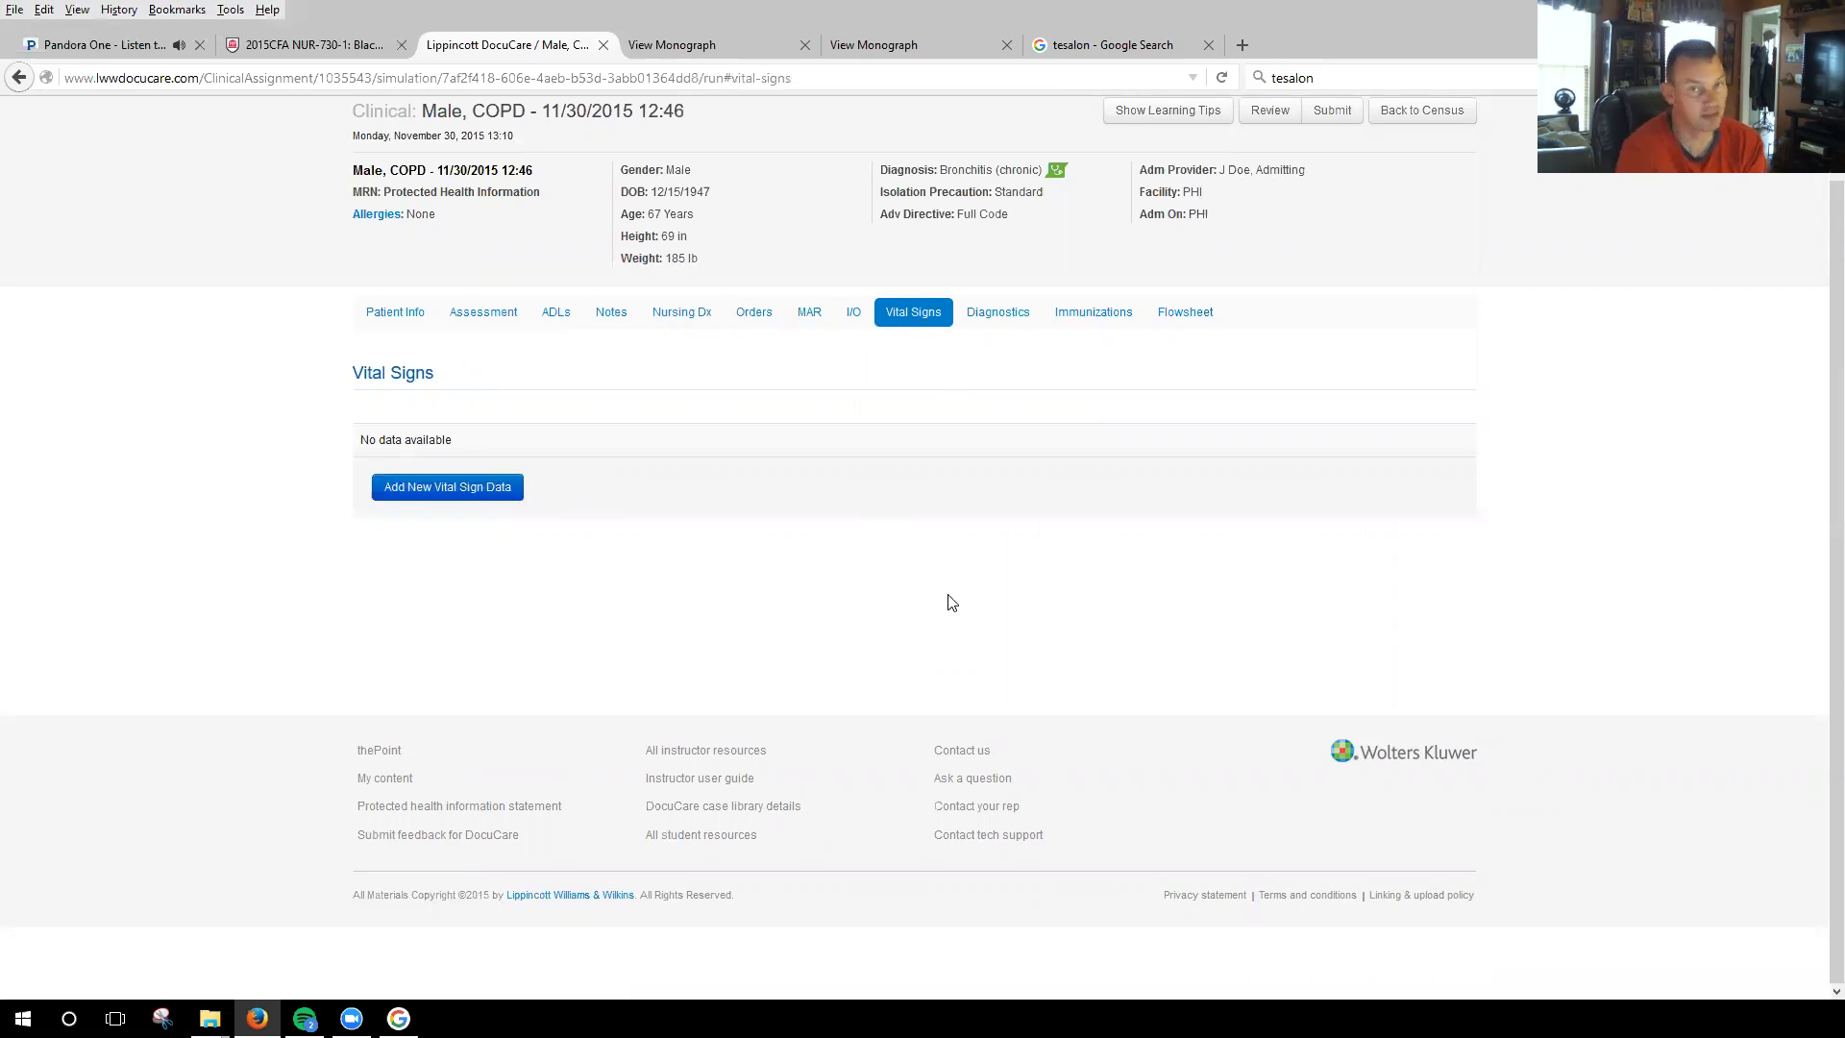
Start a new lab entry in Diagnostics, documented at 11/30/2015 1:00.
click(1005, 323)
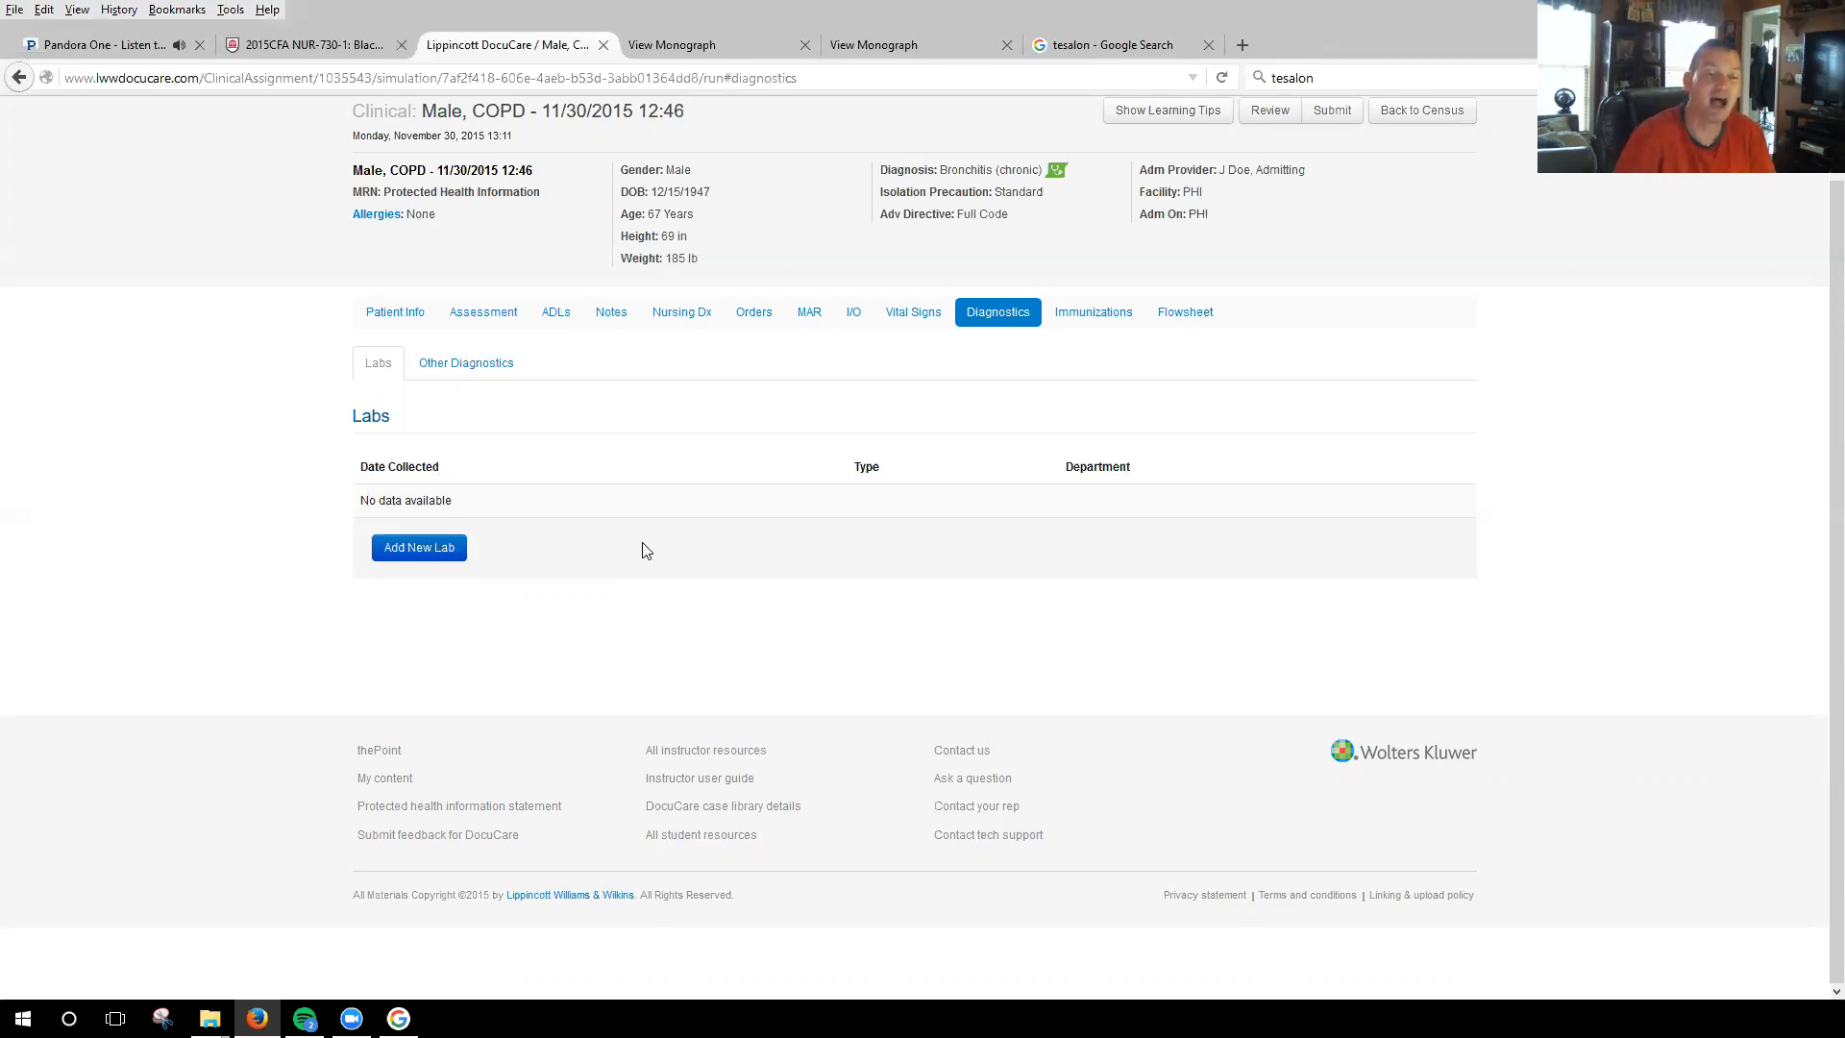
click(432, 544)
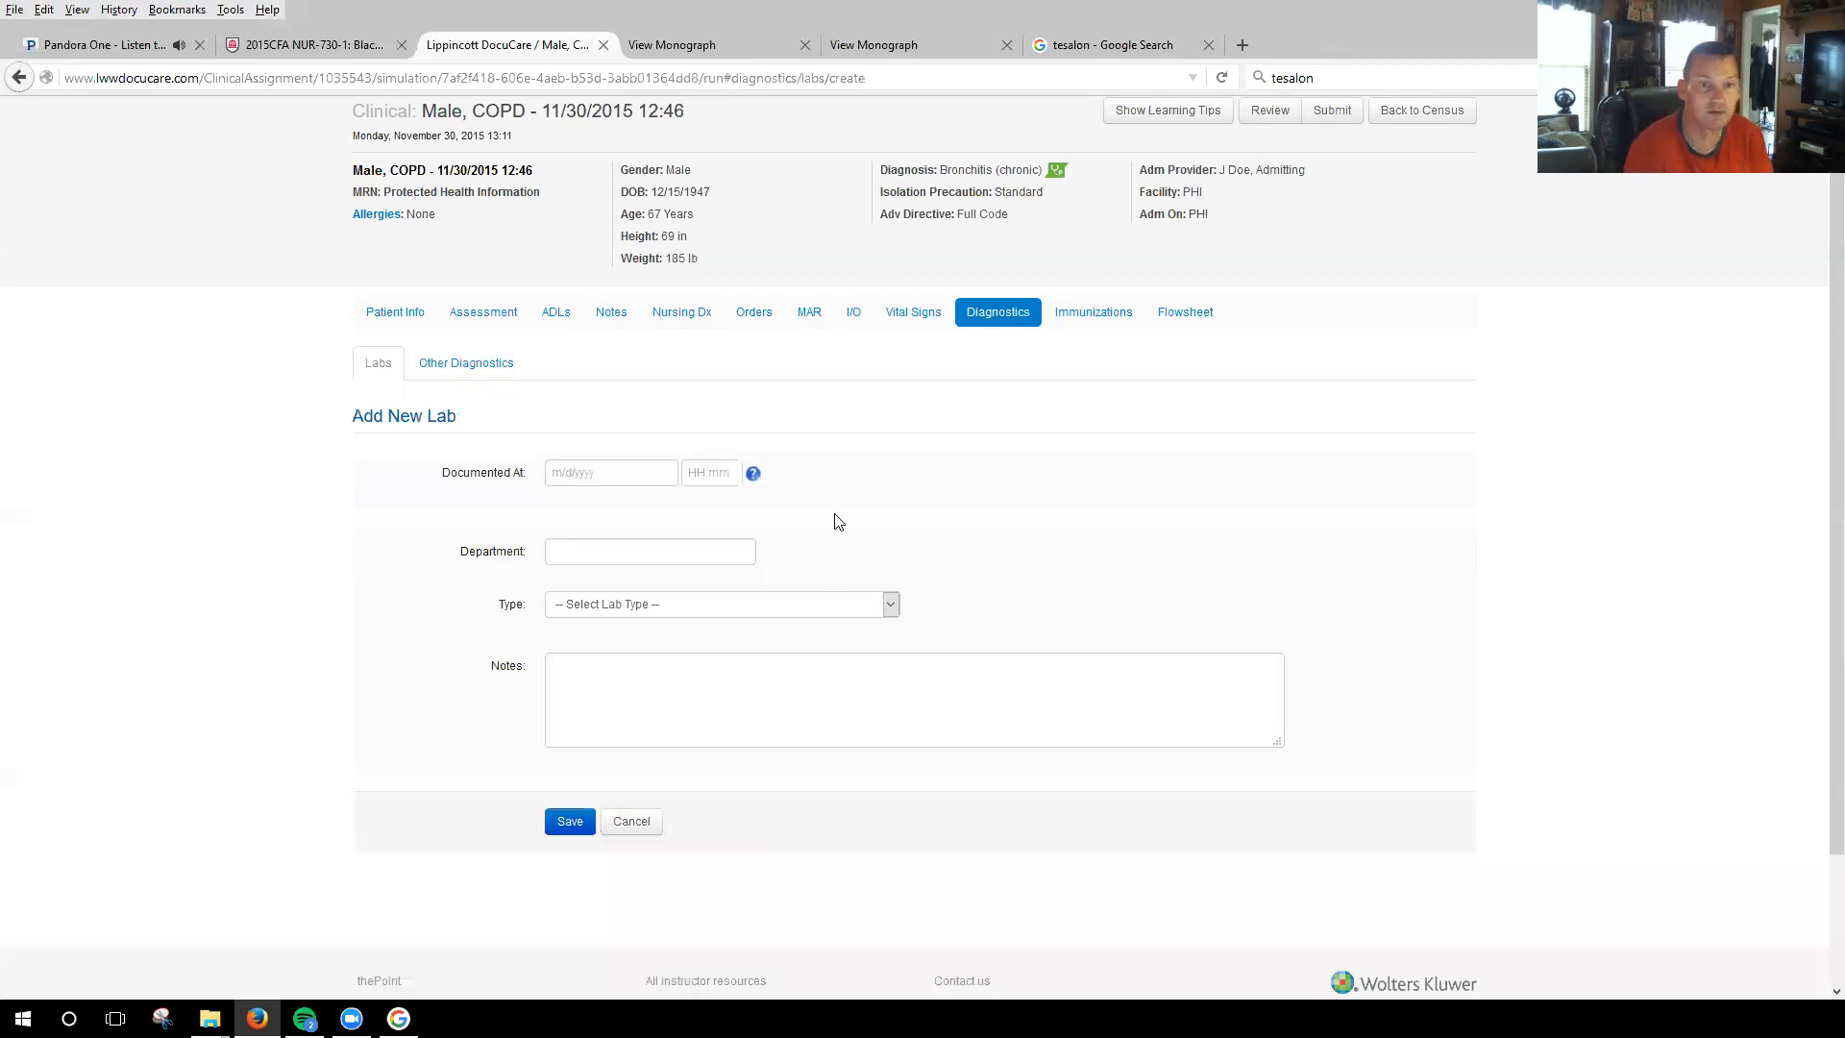
click(631, 477)
click(596, 698)
click(711, 478)
text(1:00)
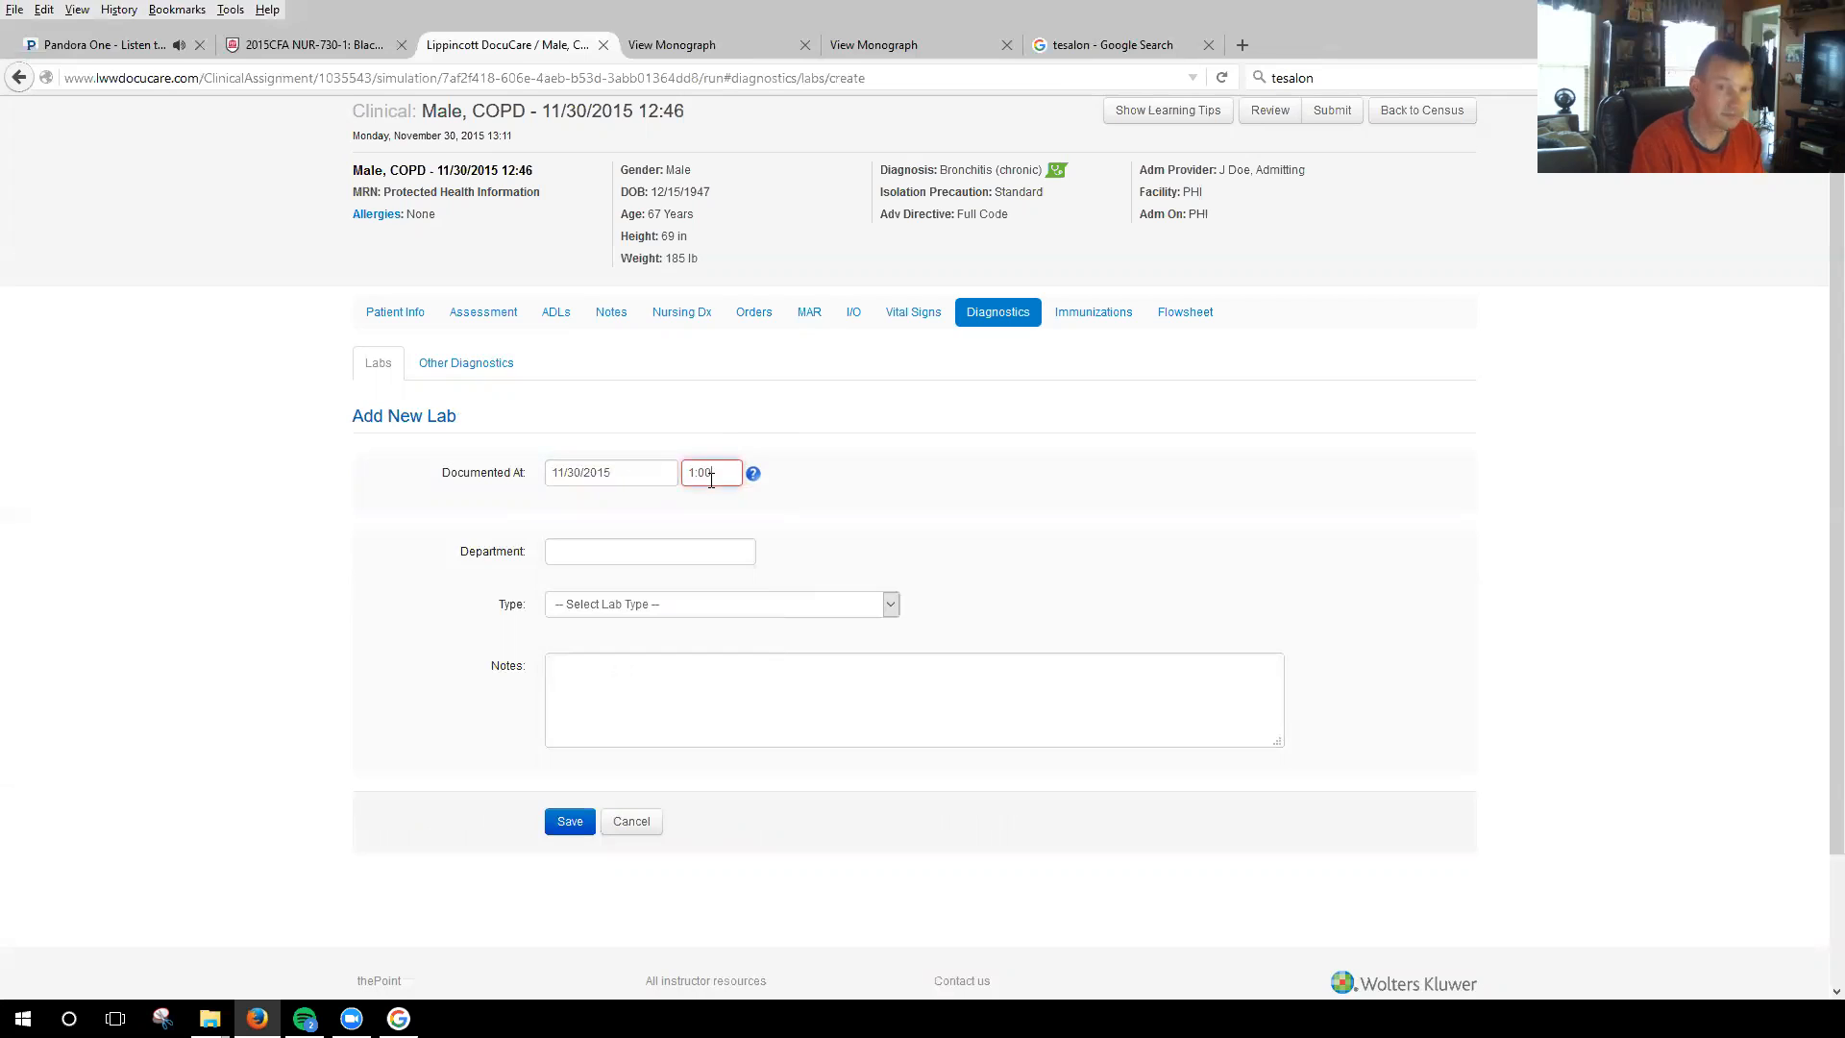
key(Tab)
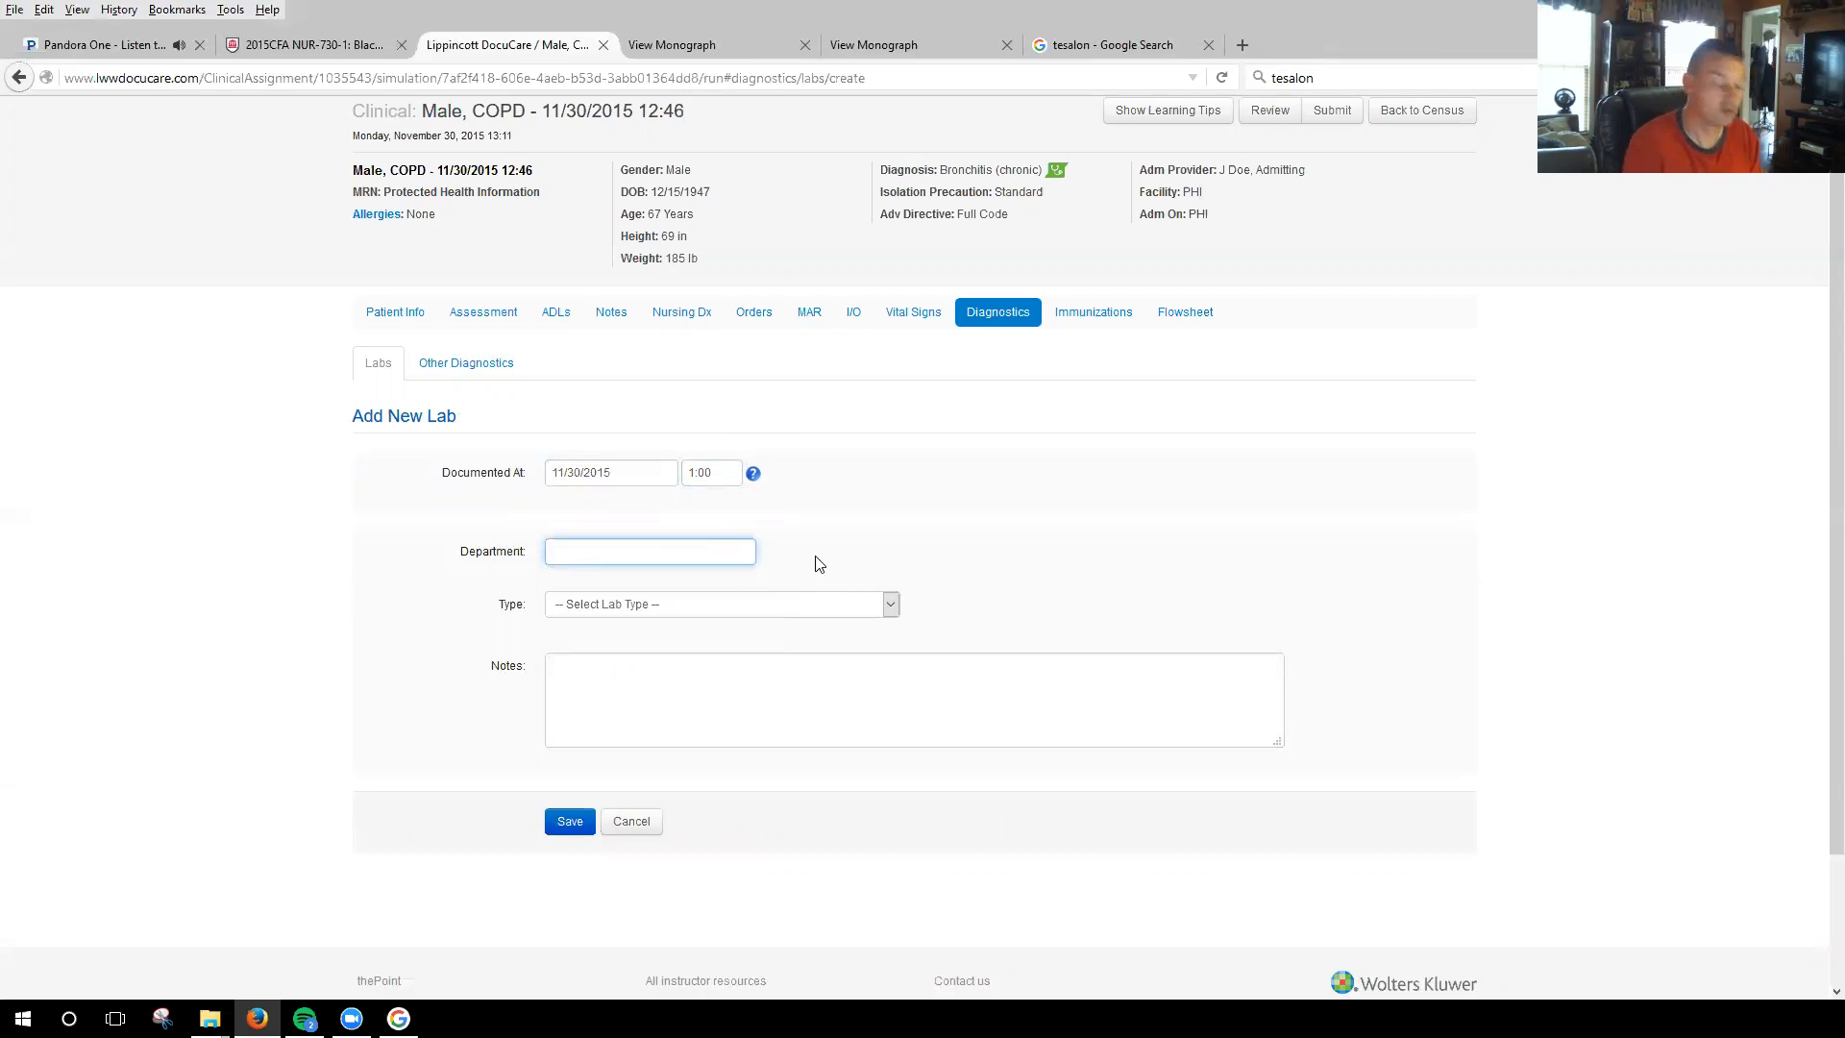
Set the new lab's department to Rad and its type to Other.
text(Rad)
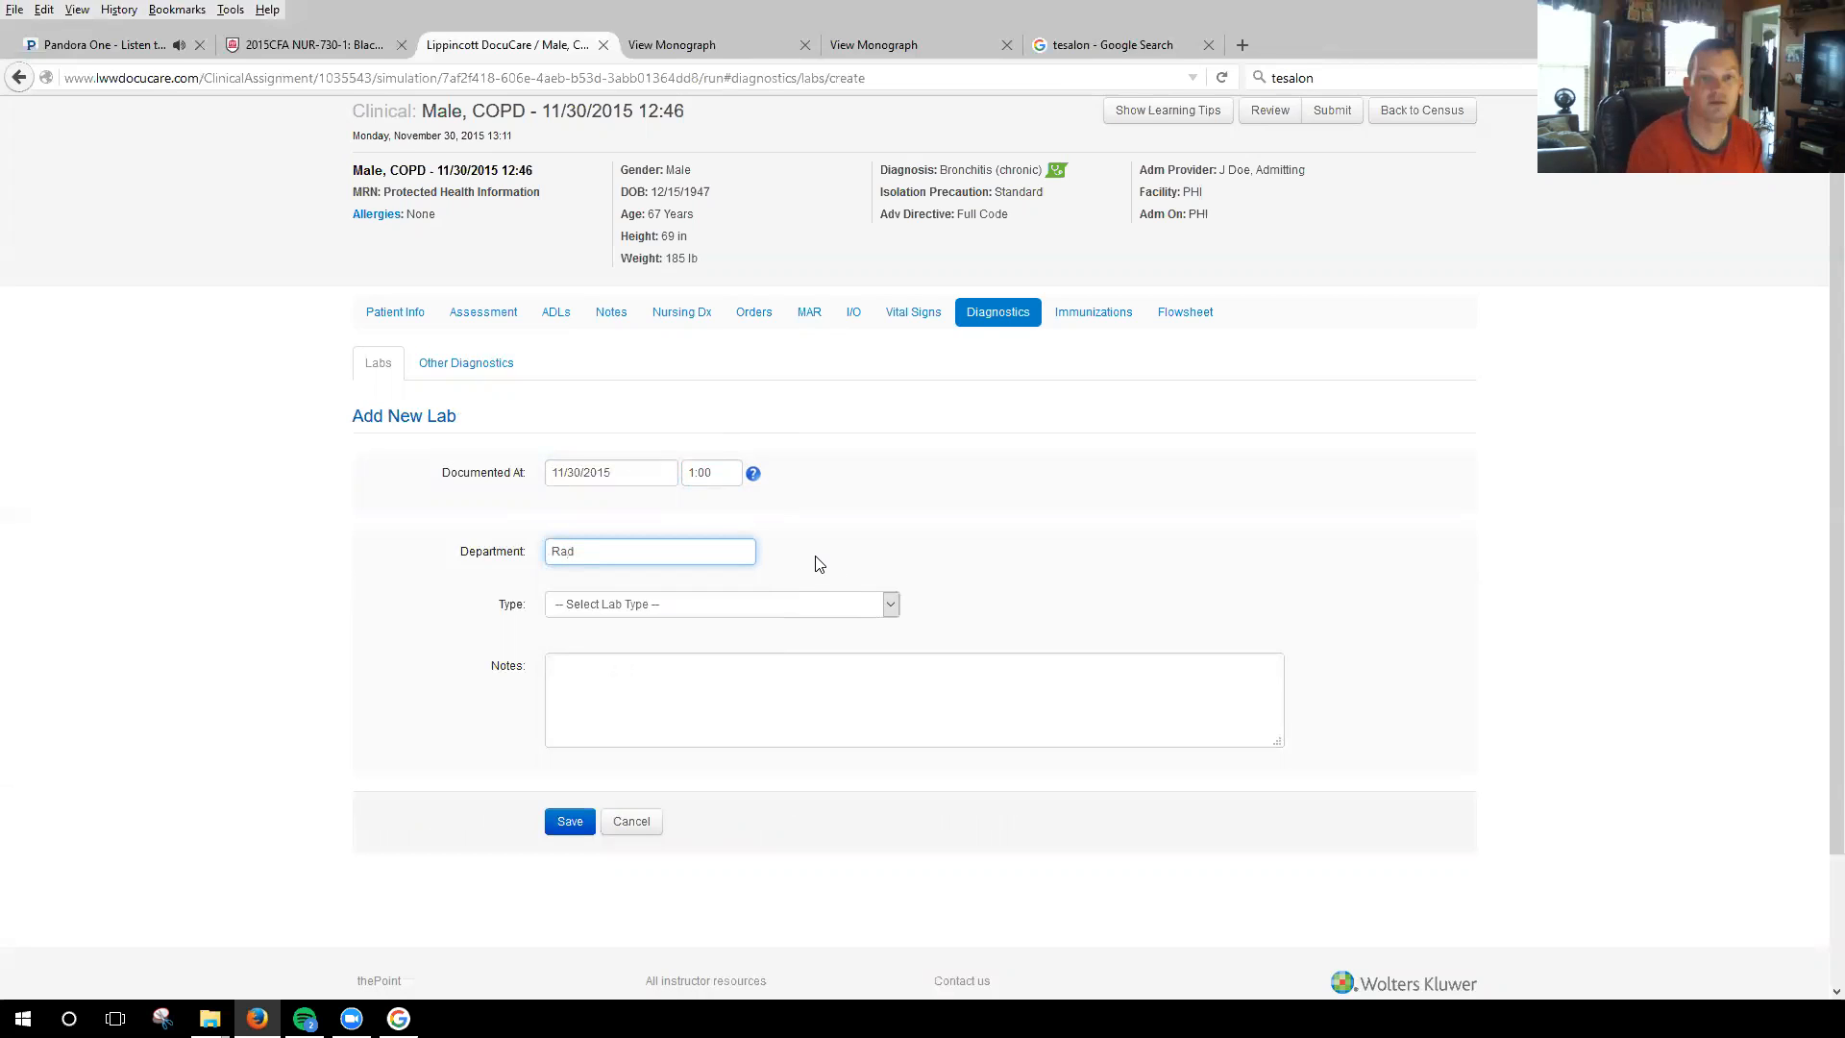
click(892, 604)
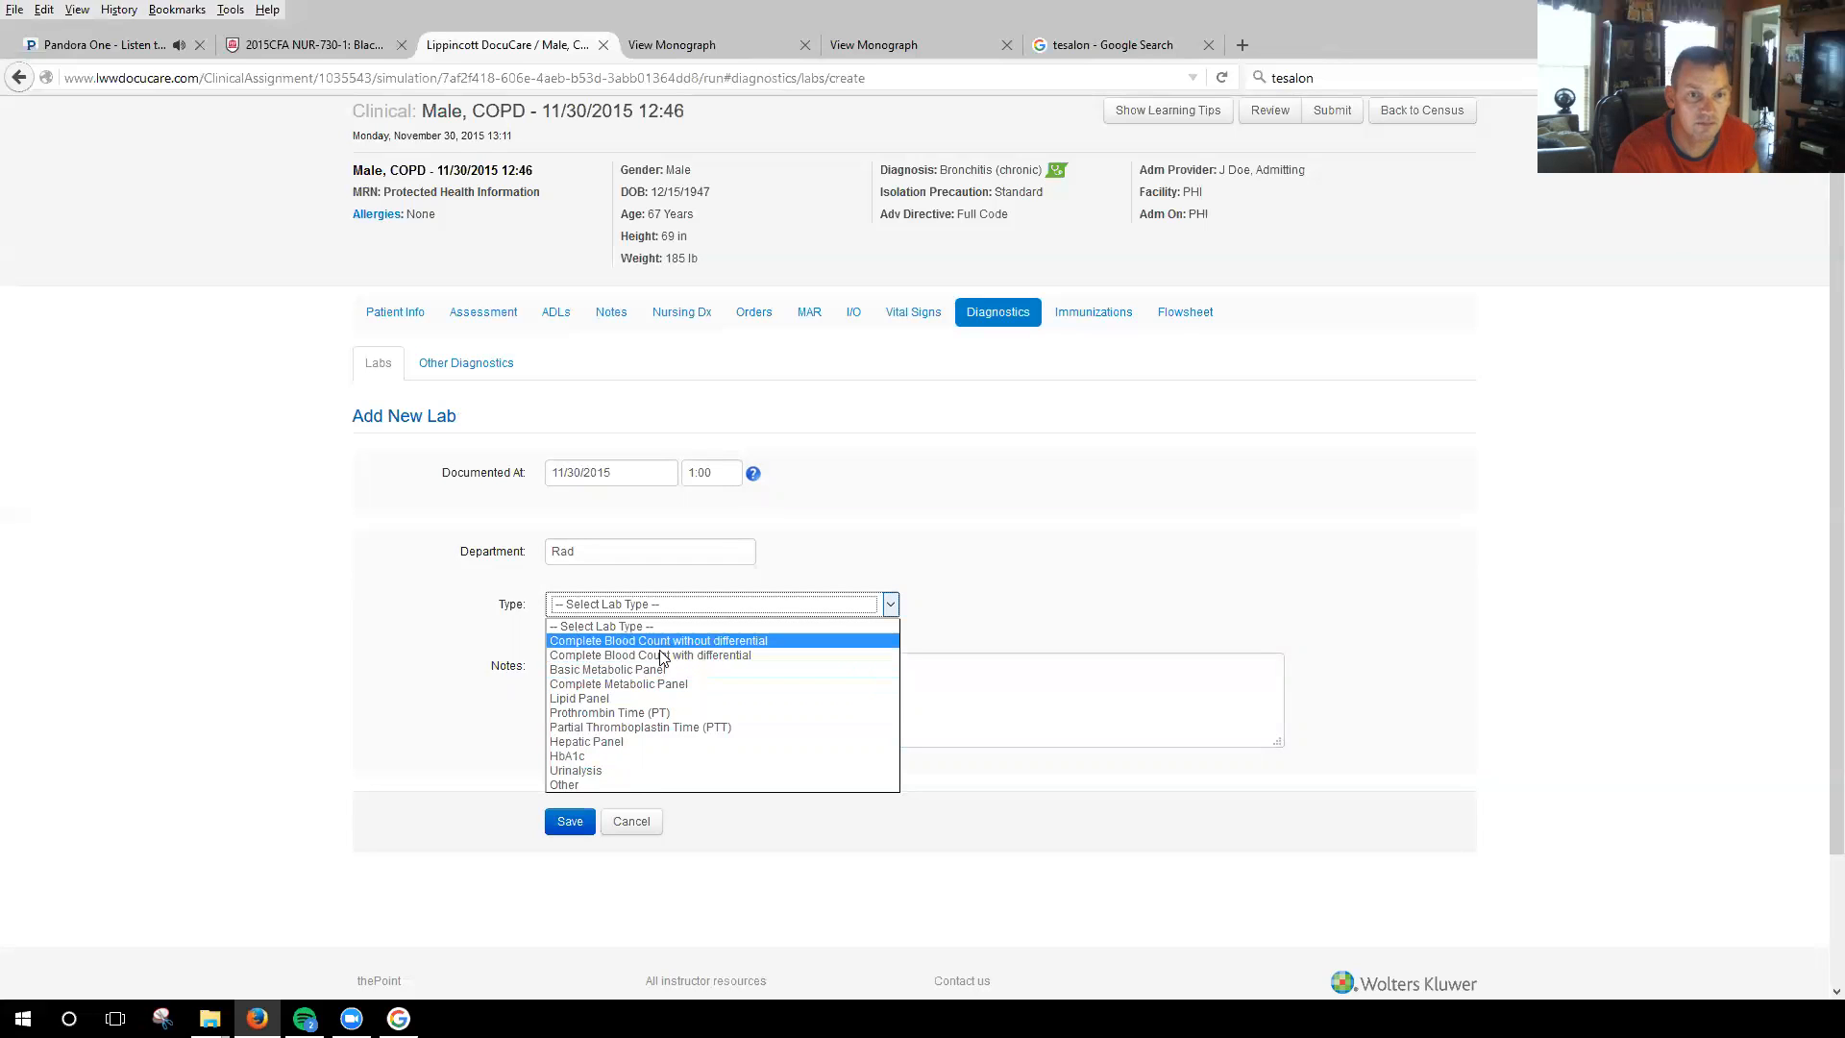
click(601, 786)
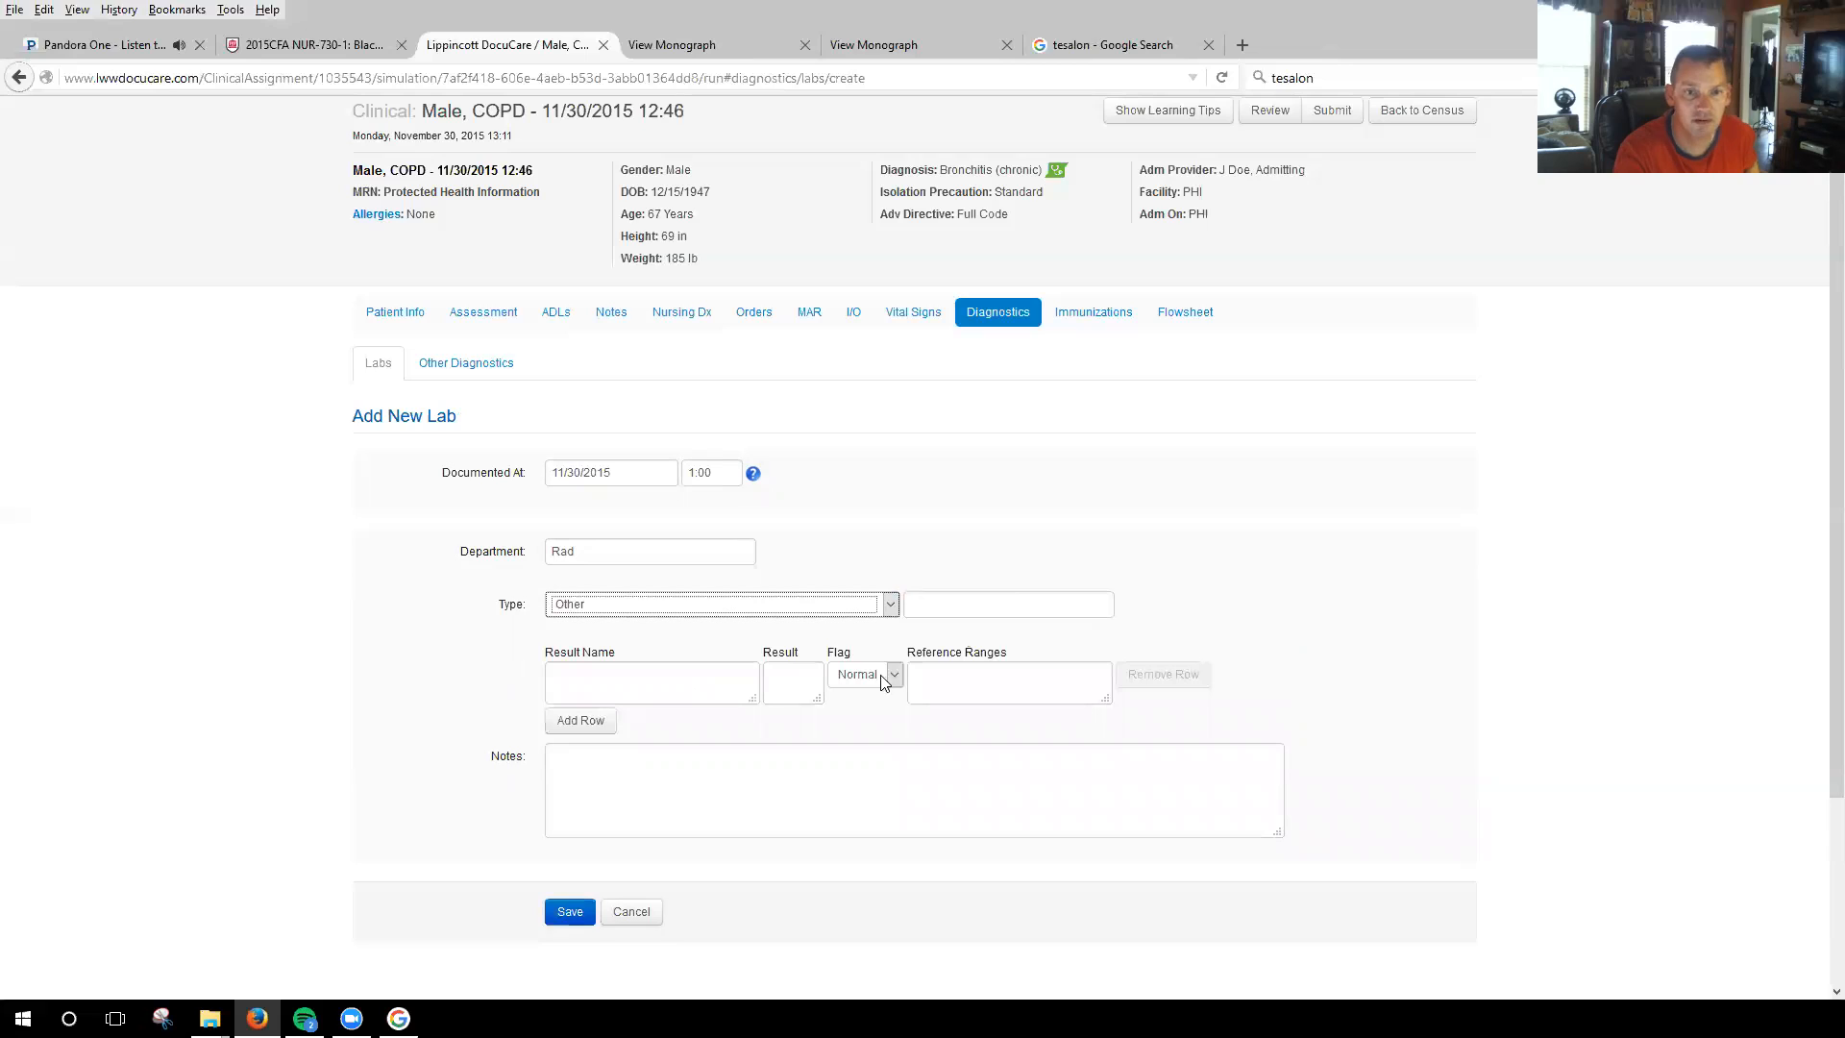
click(700, 682)
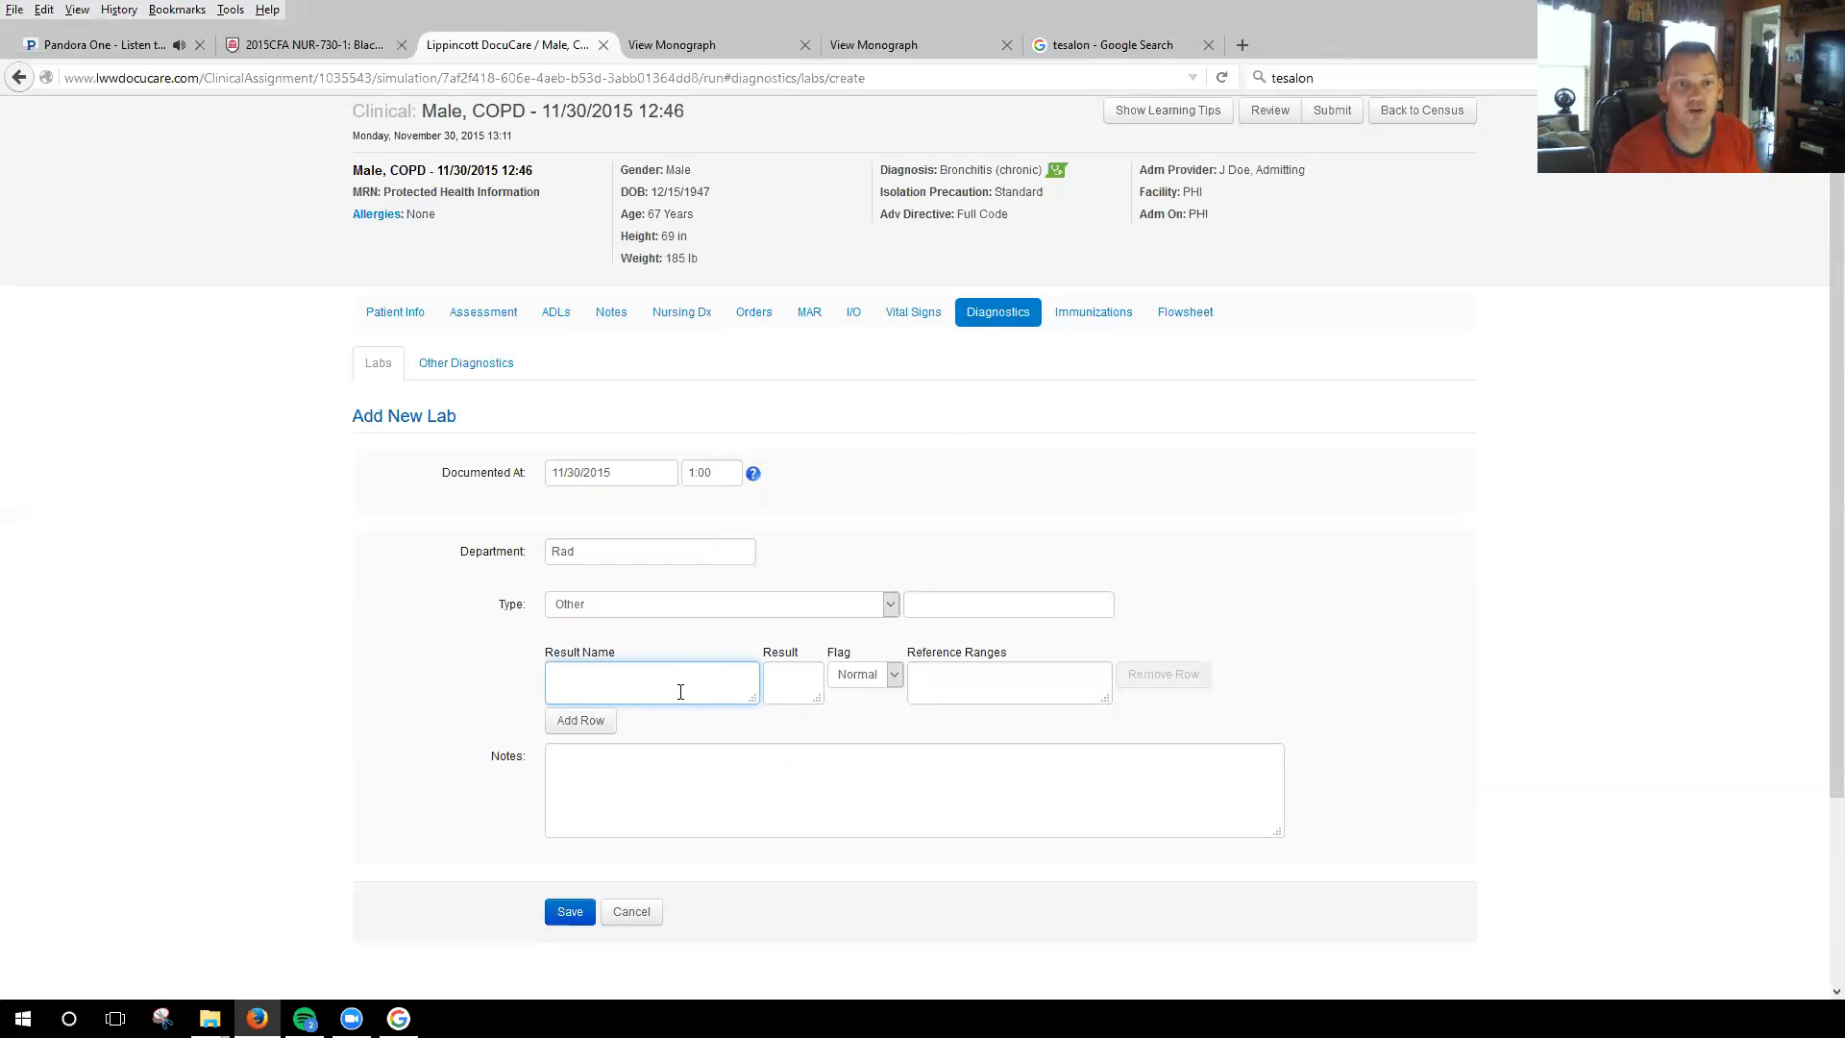
click(891, 603)
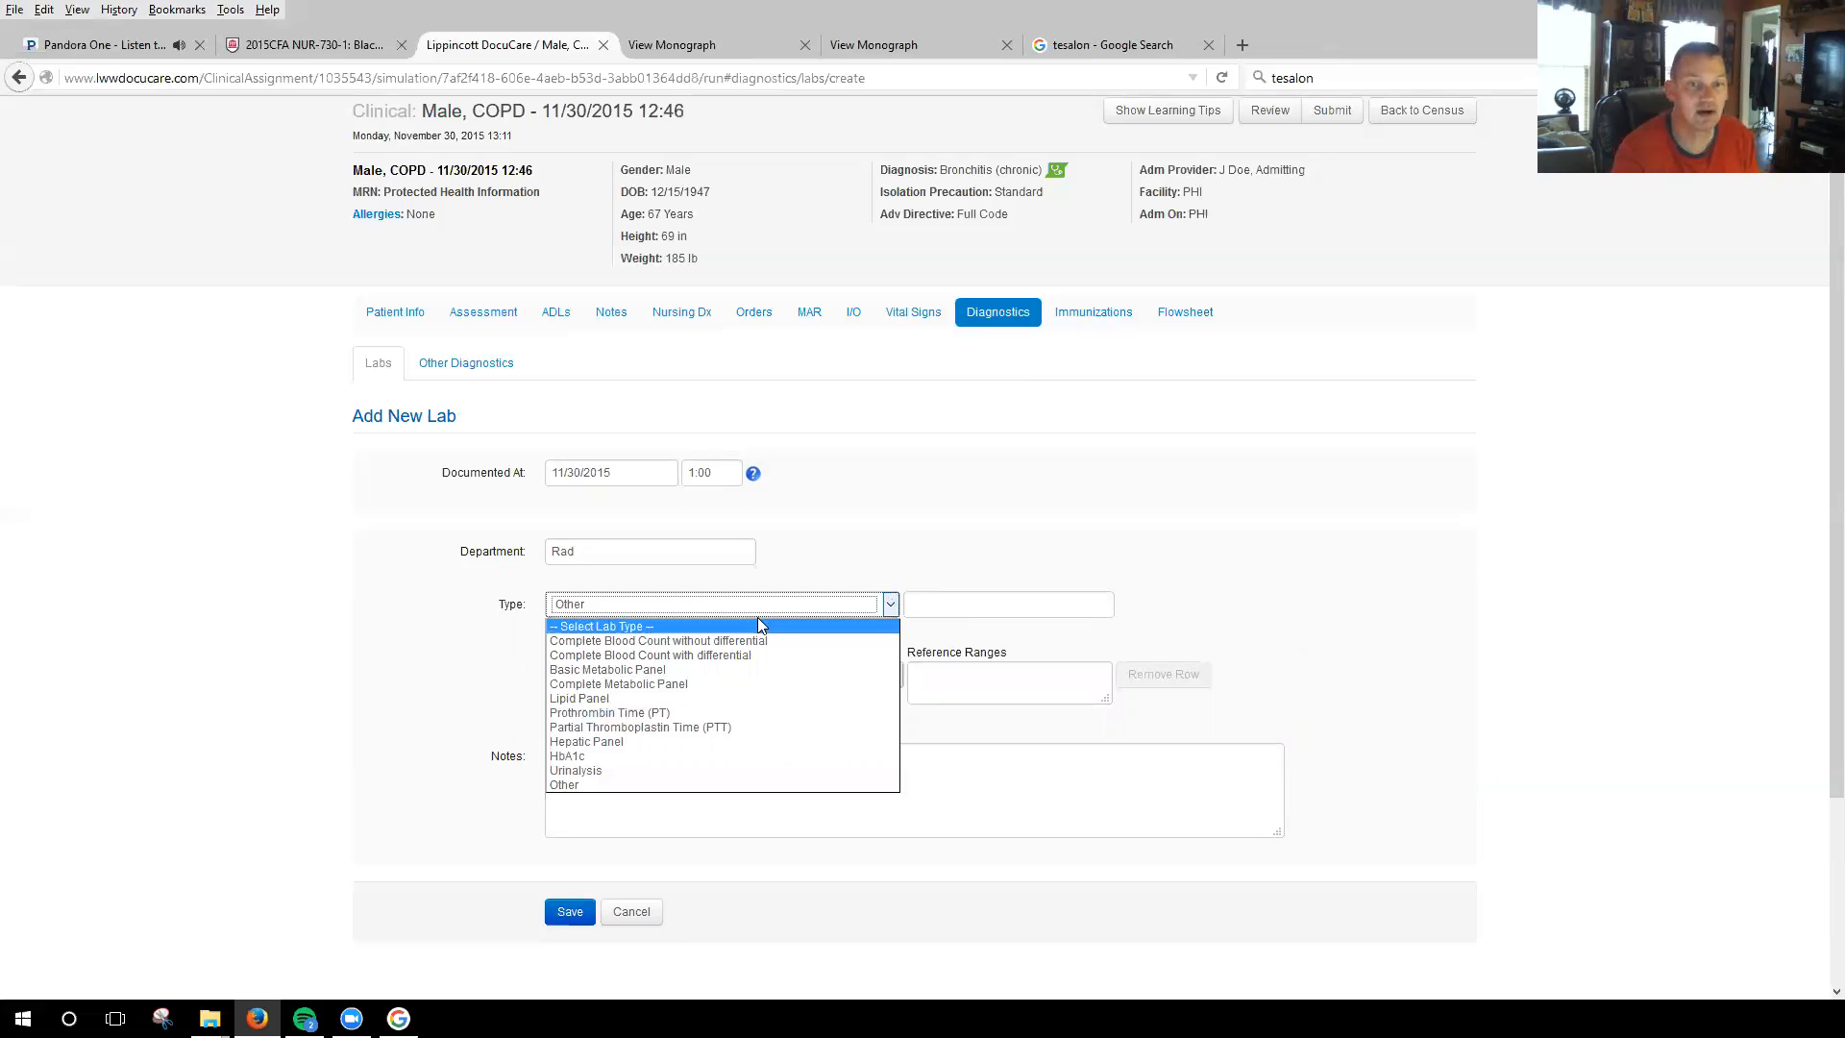
click(786, 605)
Enter "Infiltrates in RLL" as the lab's result name, correcting the misspelled word to Infiltrates.
click(611, 671)
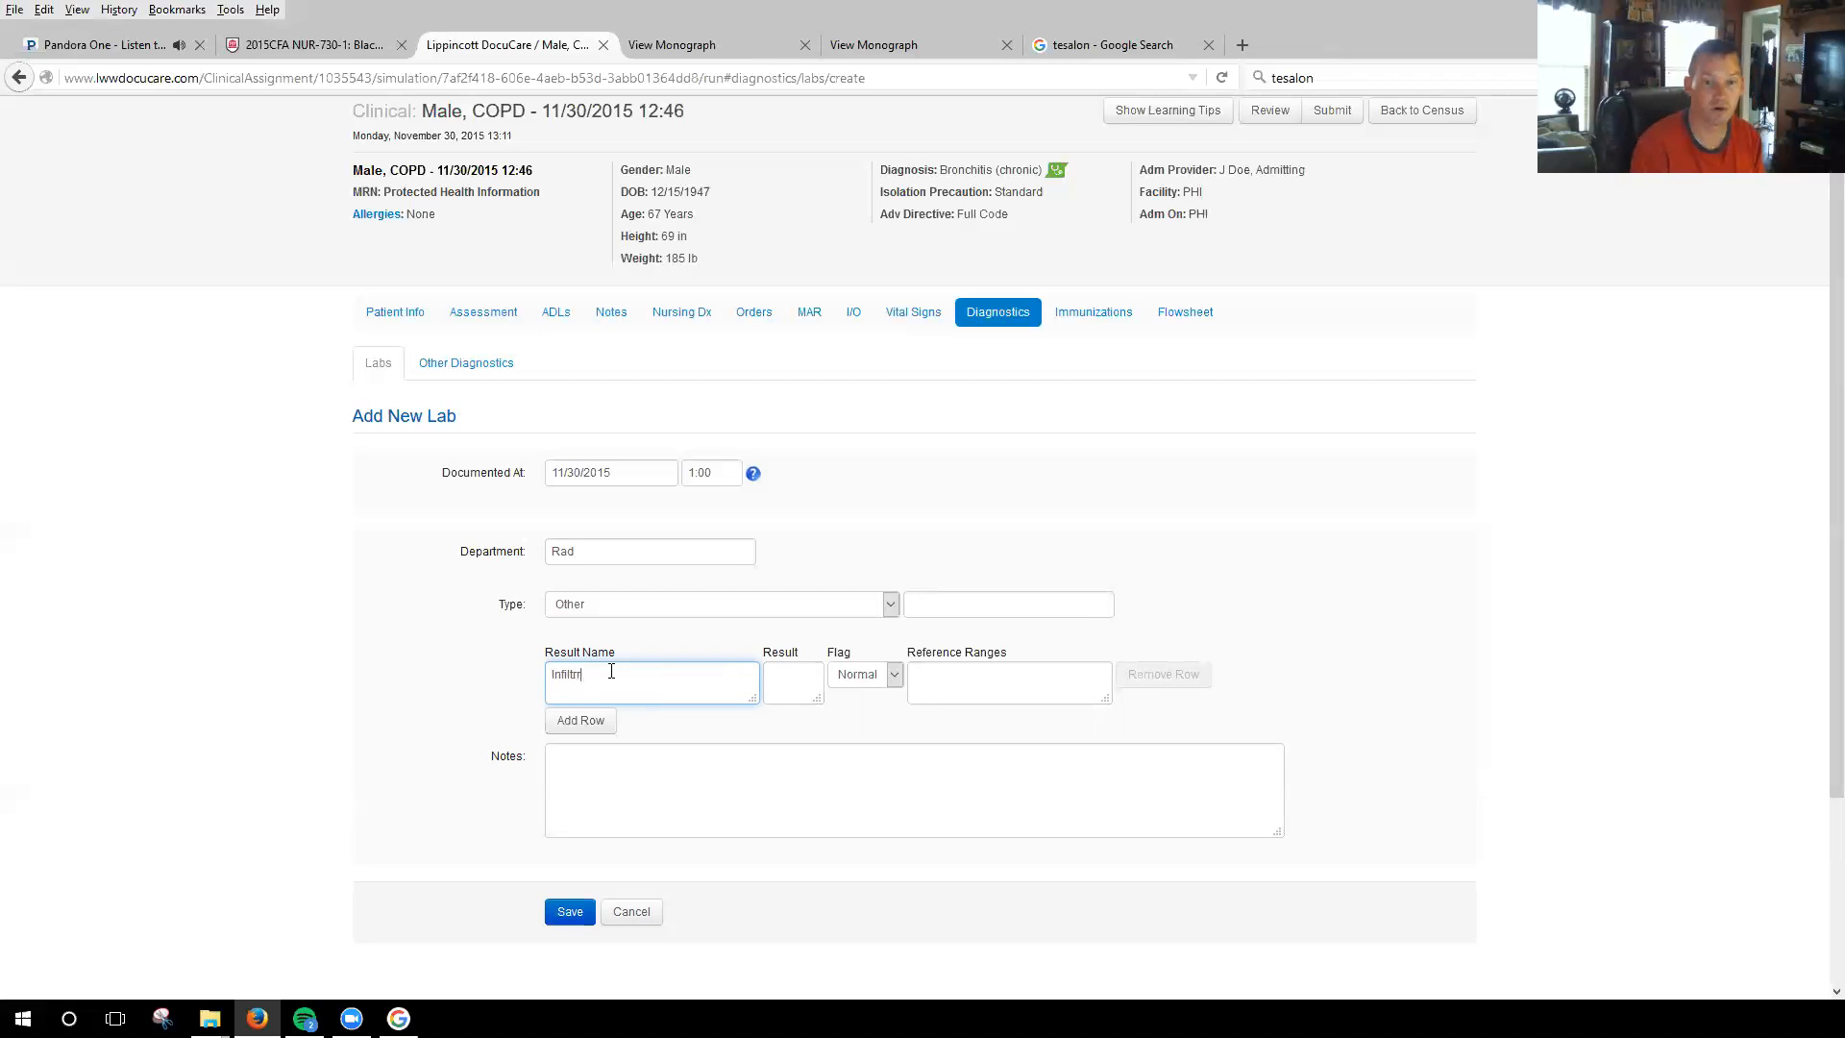
text(tes)
key(BackSpace)
key(BackSpace)
key(BackSpace)
key(BackSpace)
key(BackSpace)
key(BackSpace)
key(BackSpace)
key(BackSpace)
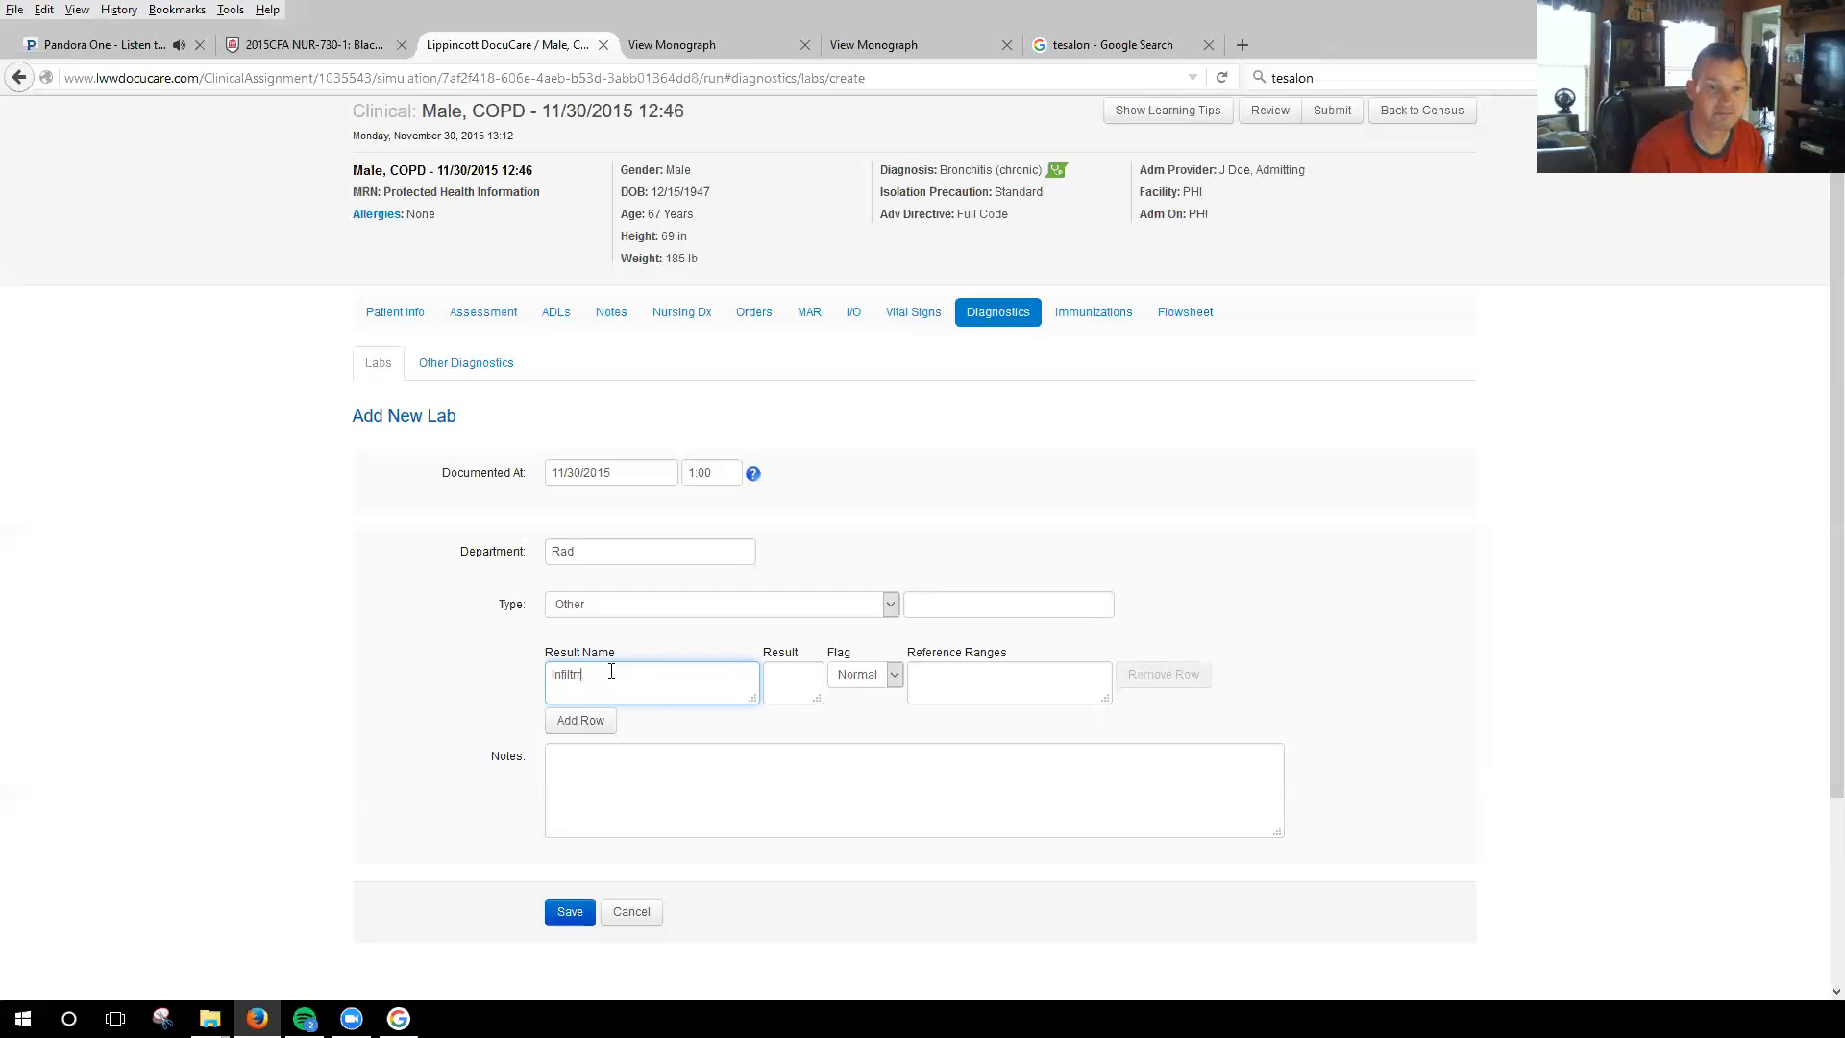
text(trages in RLL)
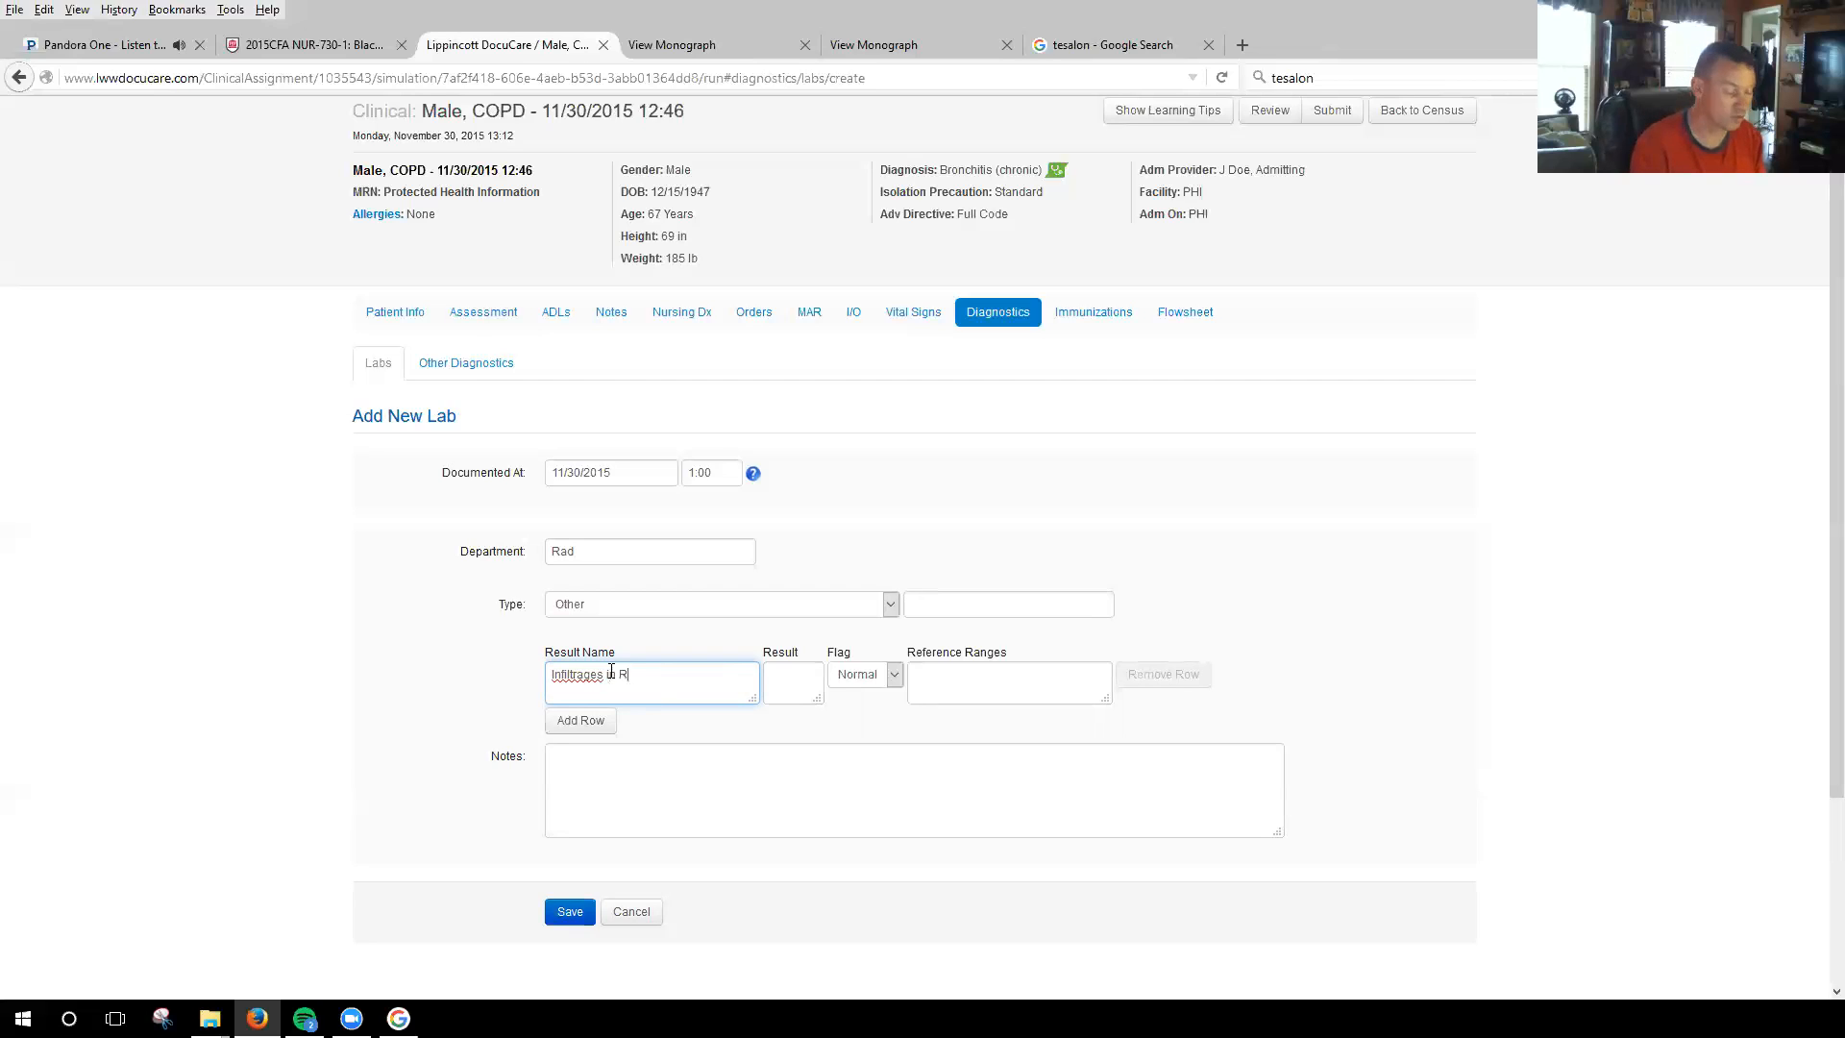
right_click(580, 674)
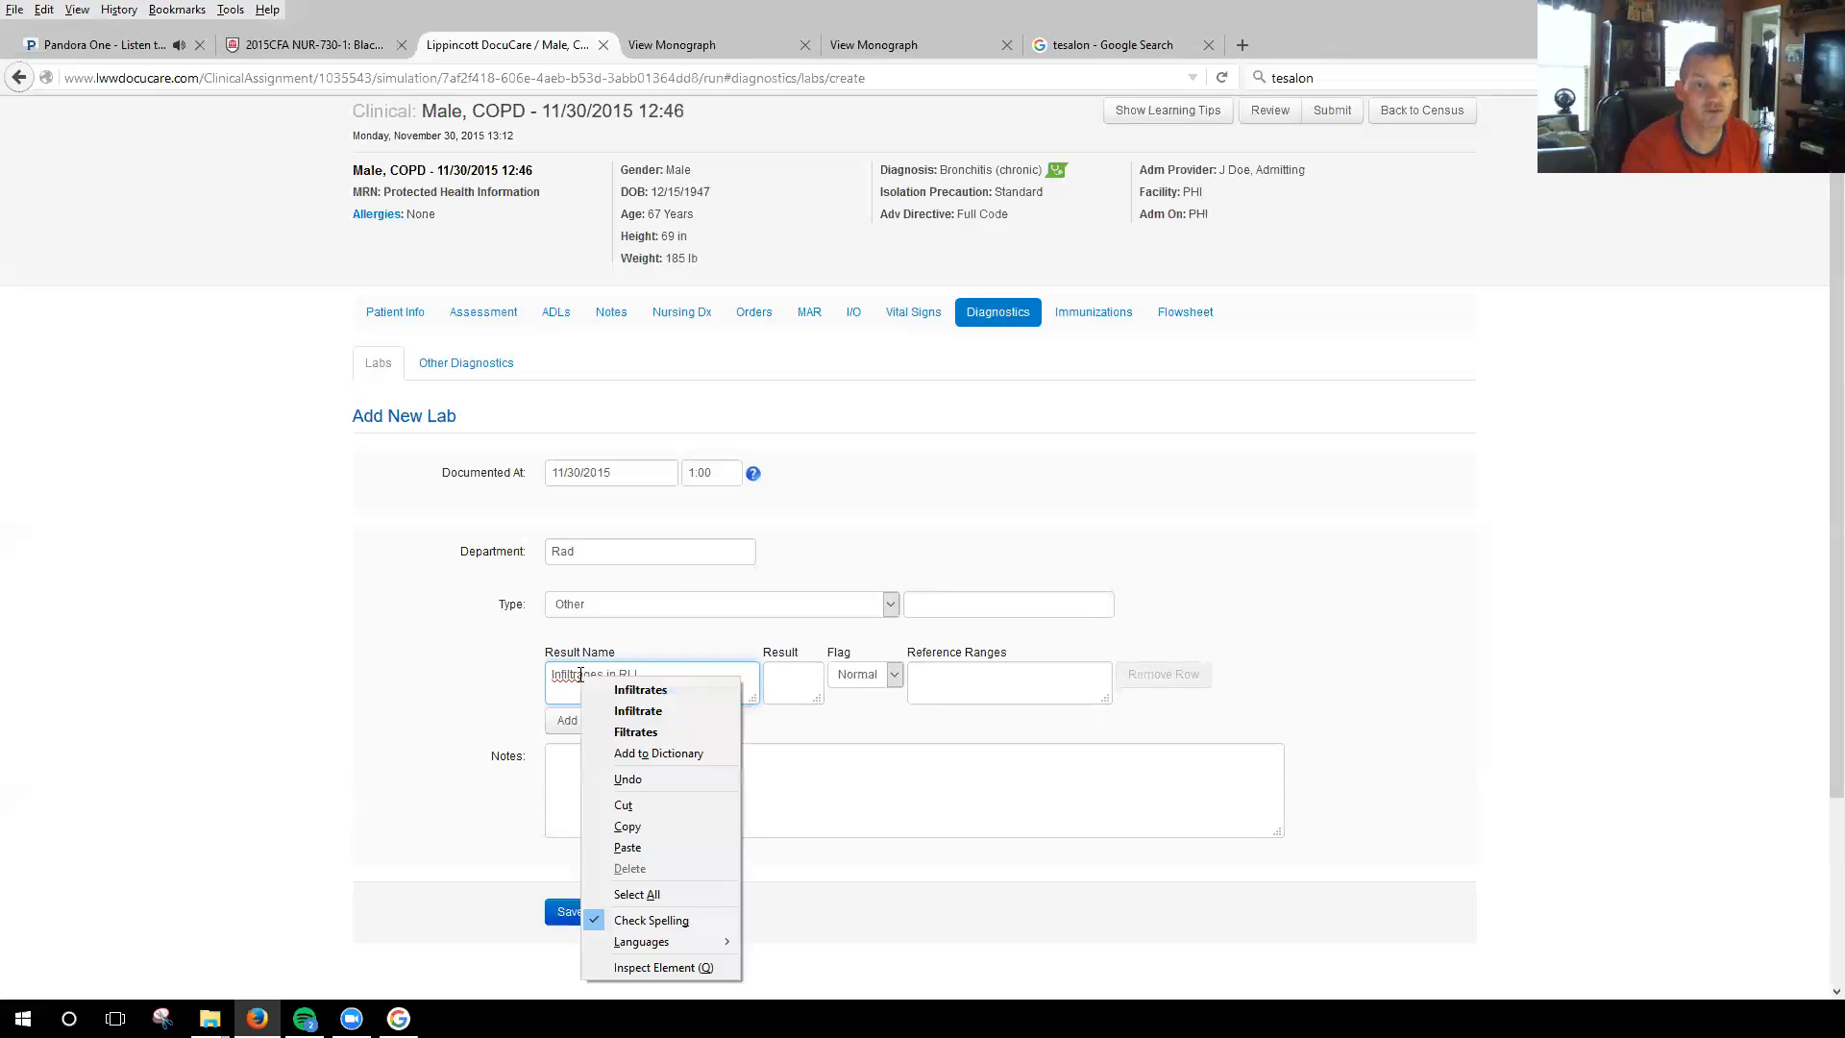
click(644, 705)
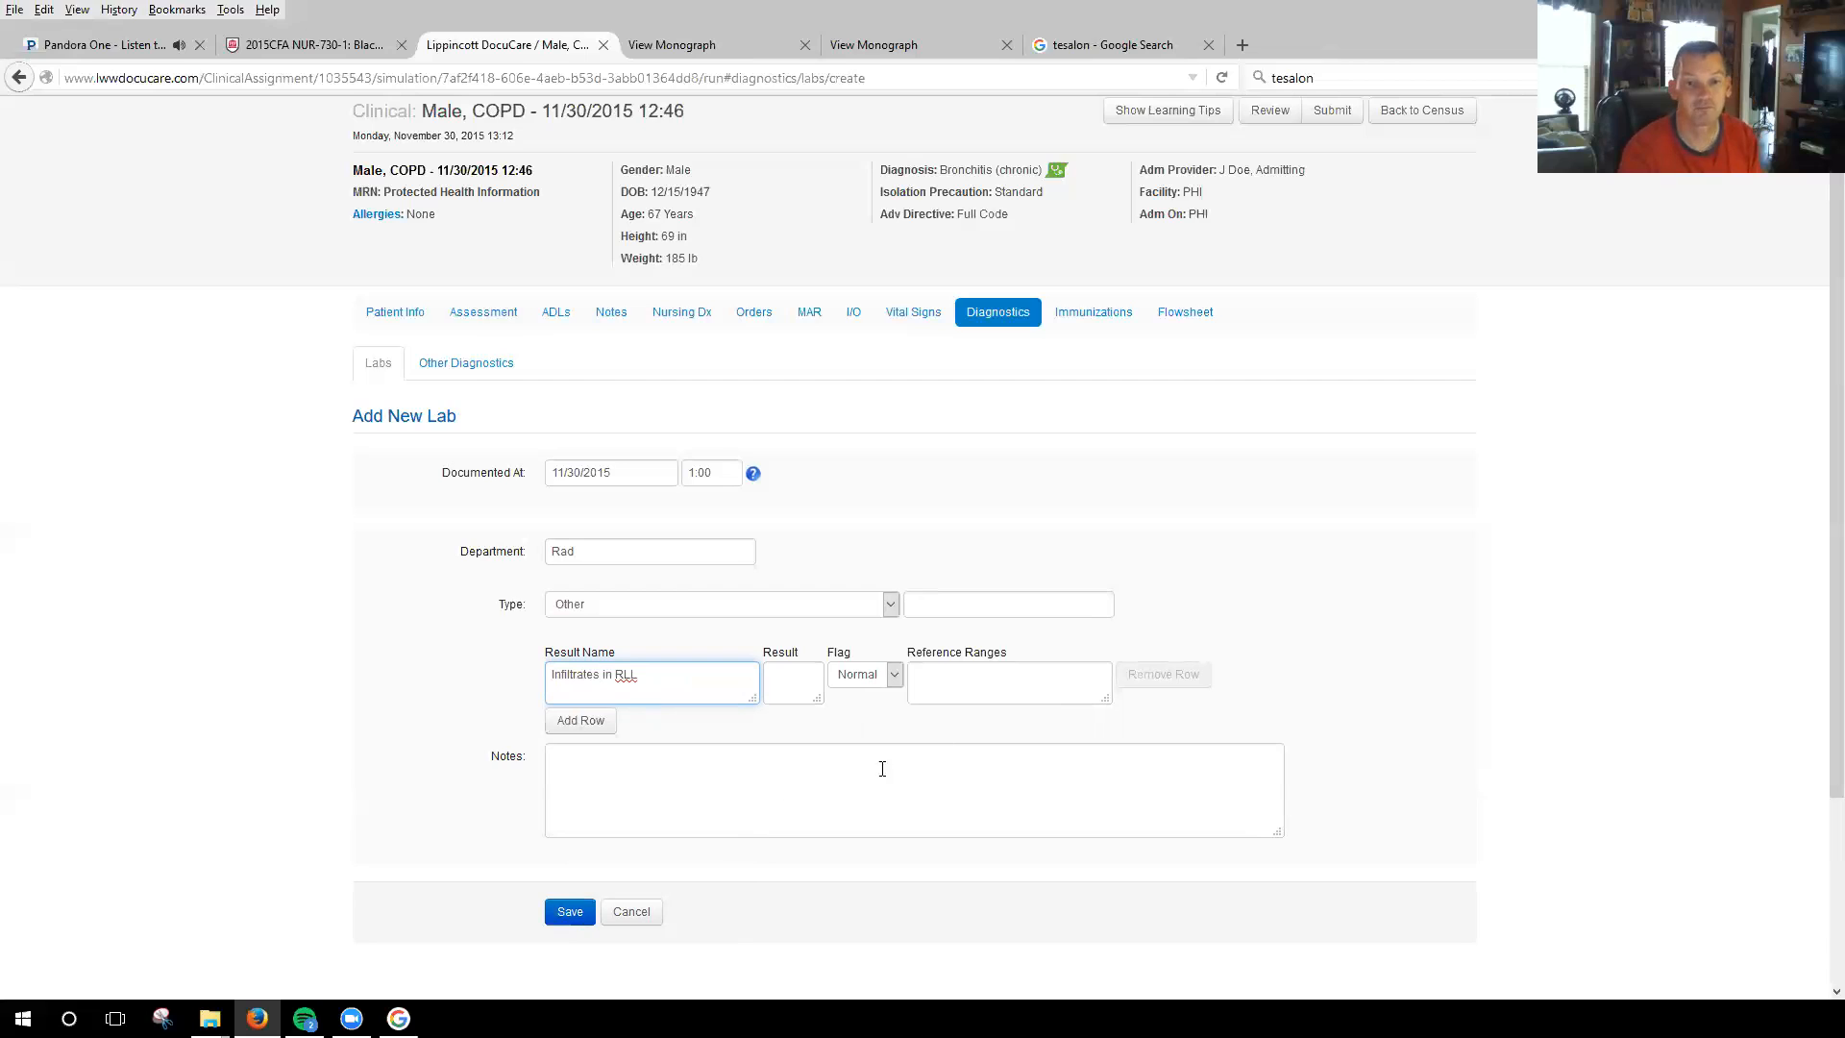
click(733, 778)
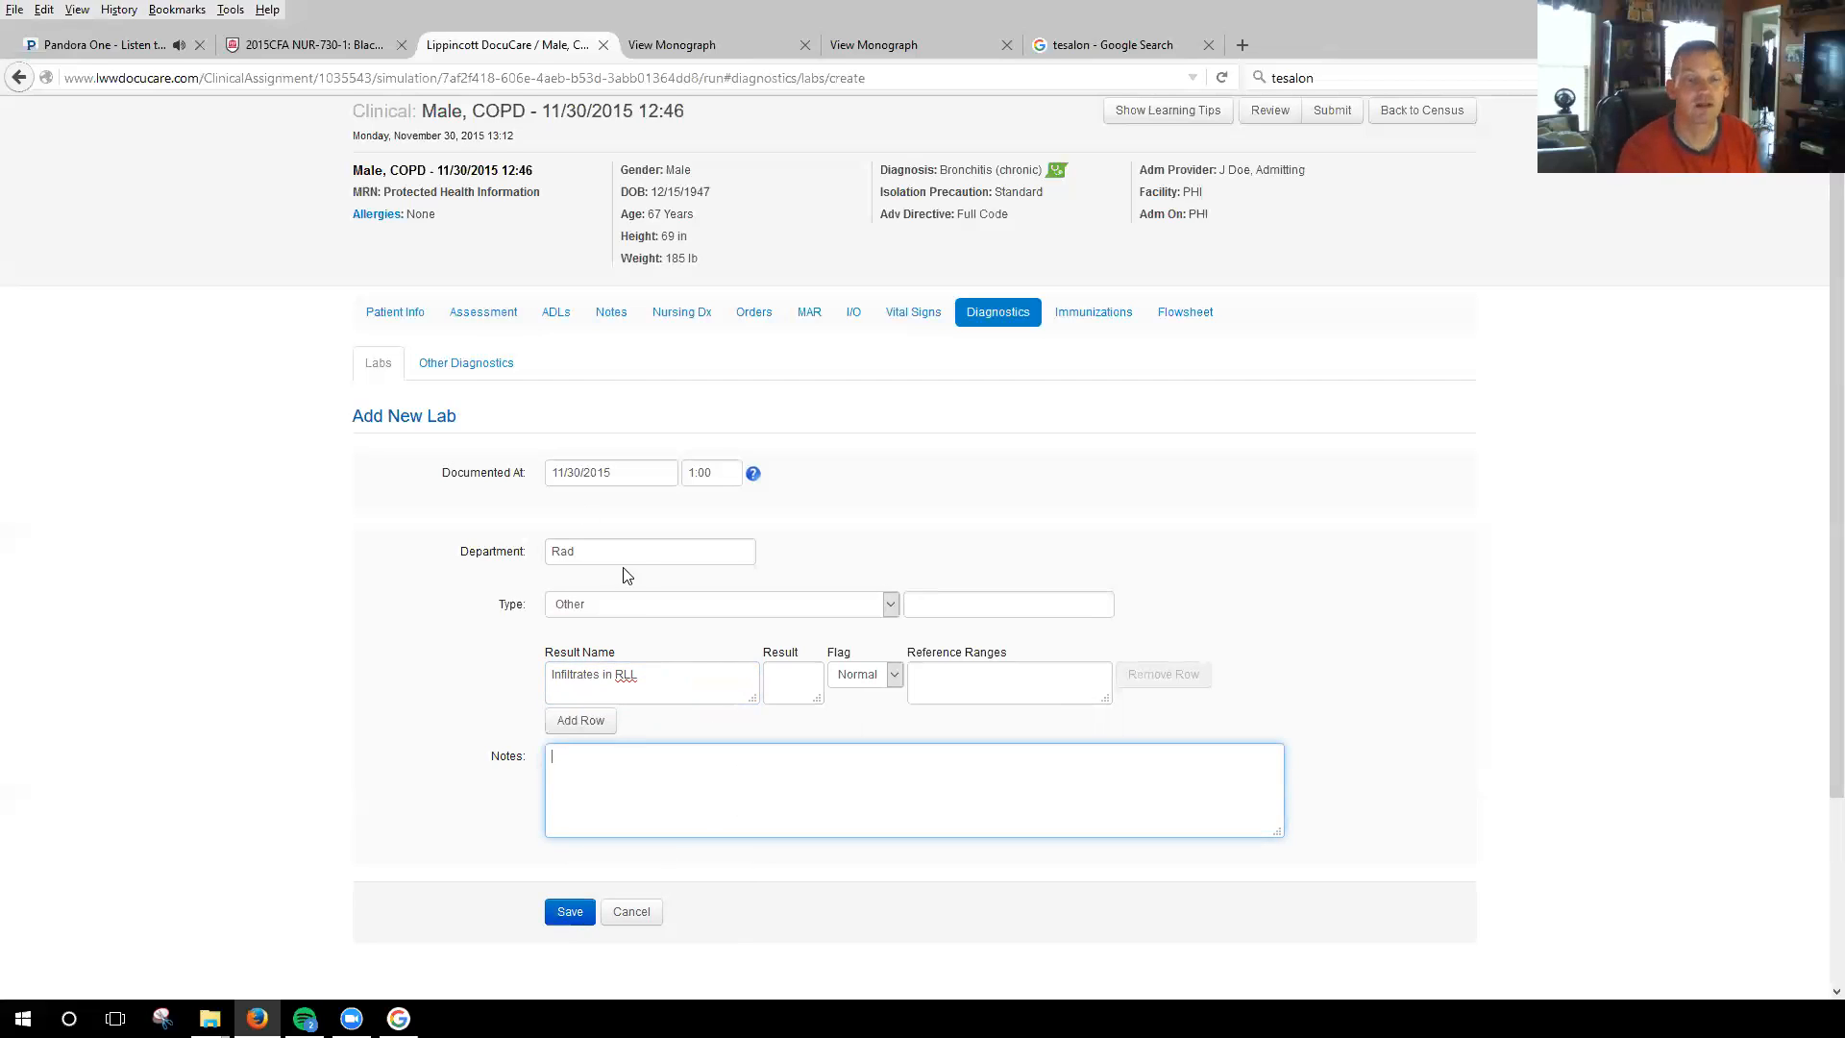
Change the lab's department to CBC and its type to Complete Blood Count with differential, and look over the result rows.
drag(605, 551, 540, 557)
text(CBC)
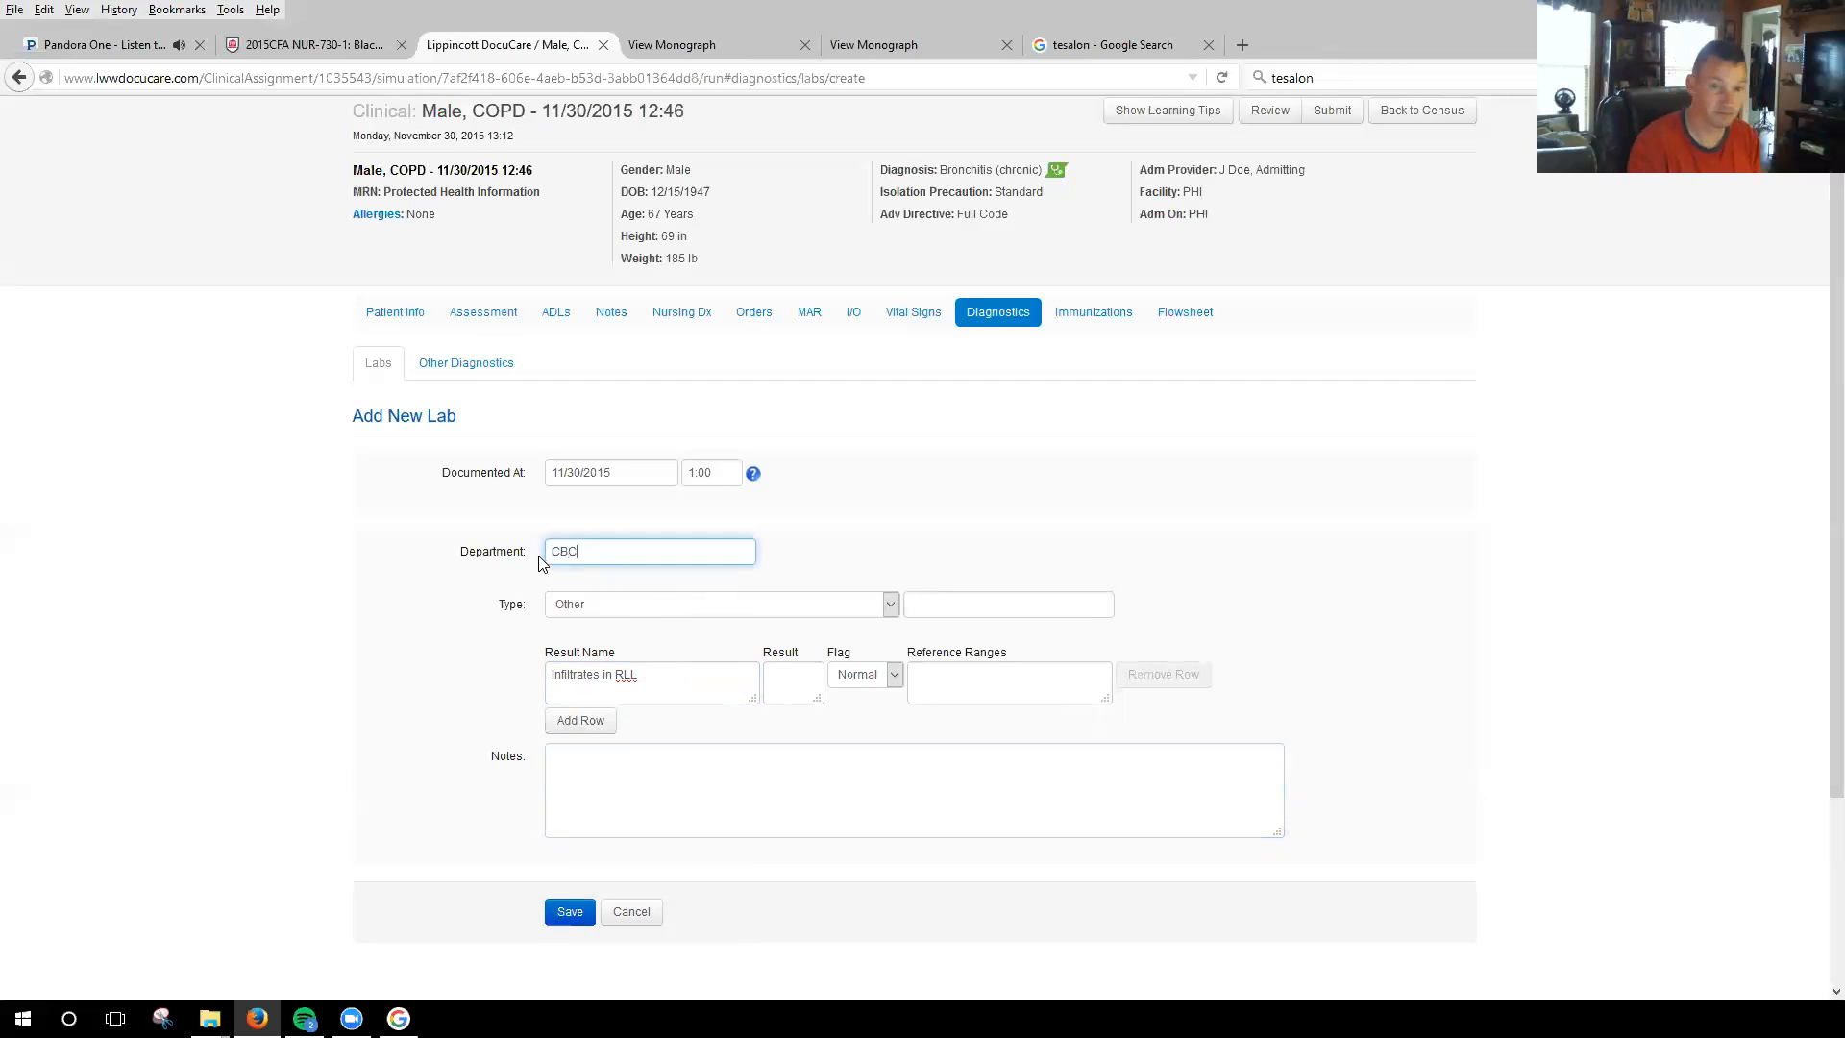
click(865, 606)
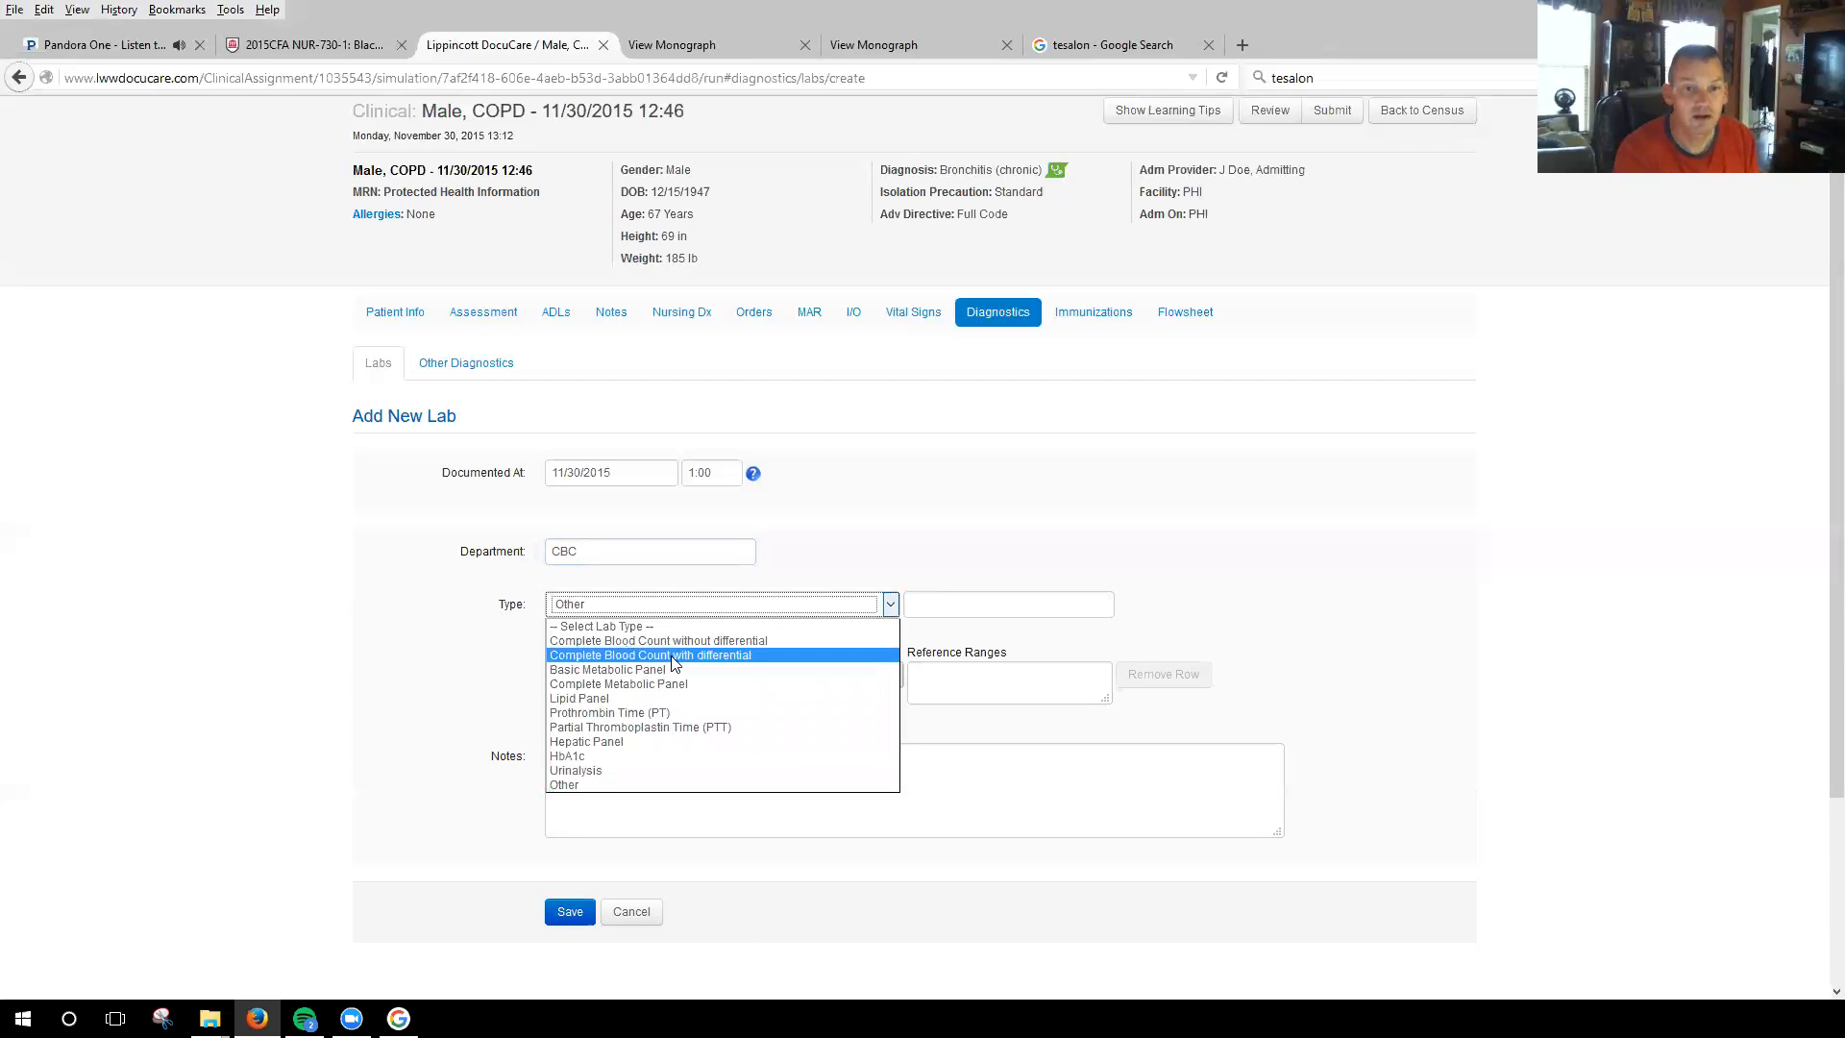
click(698, 655)
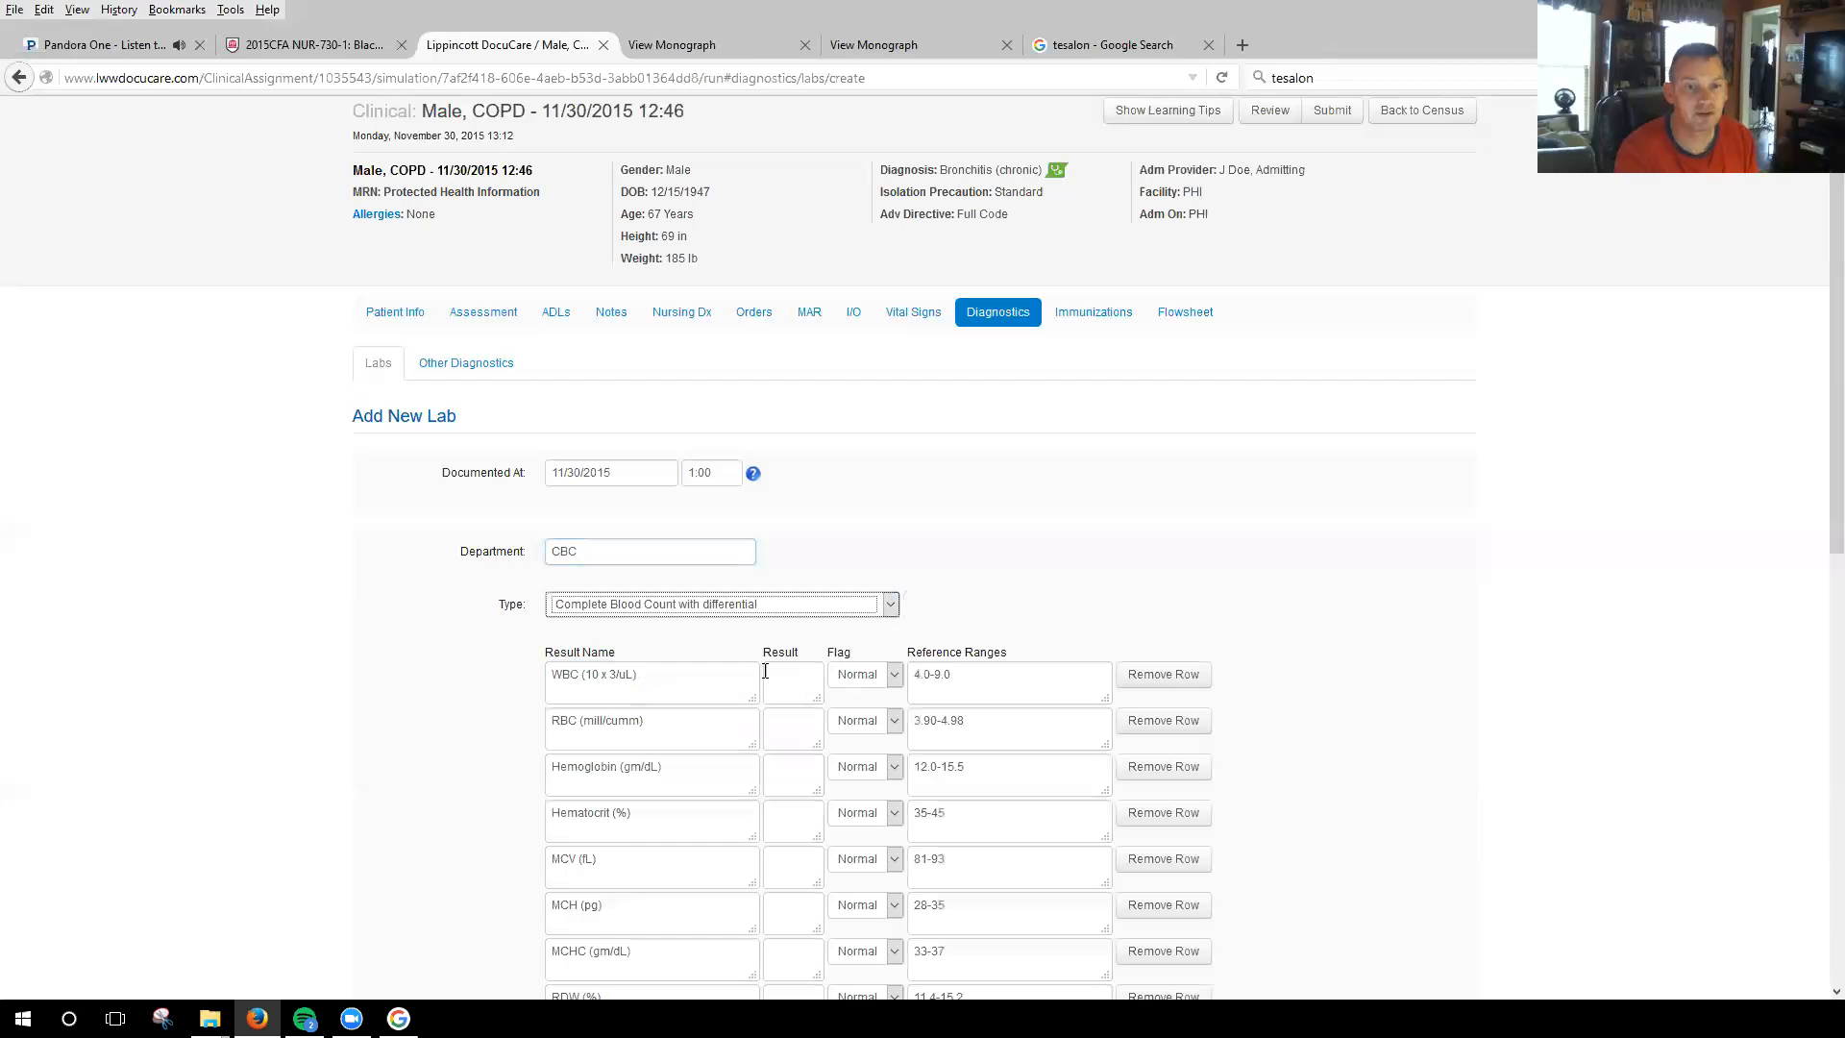
scroll(995, 686, down, 4)
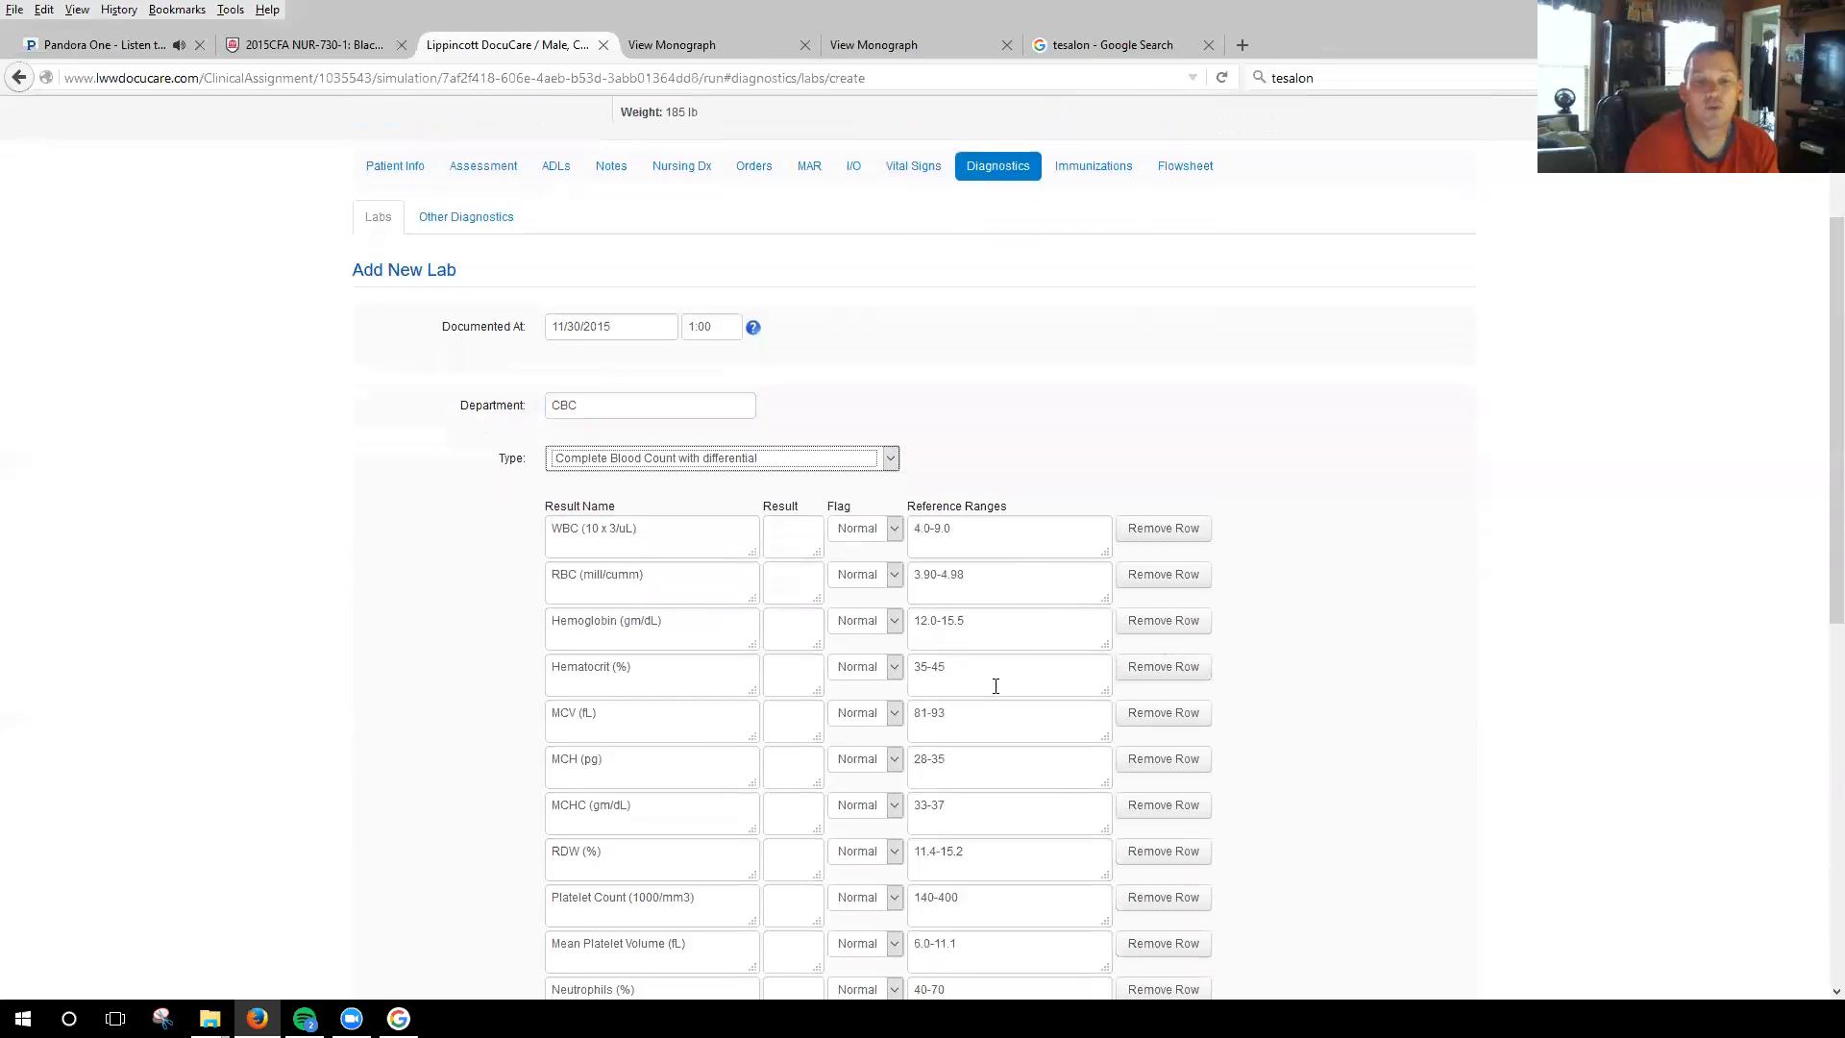
scroll(995, 686, down, 6)
scroll(995, 687, up, 6)
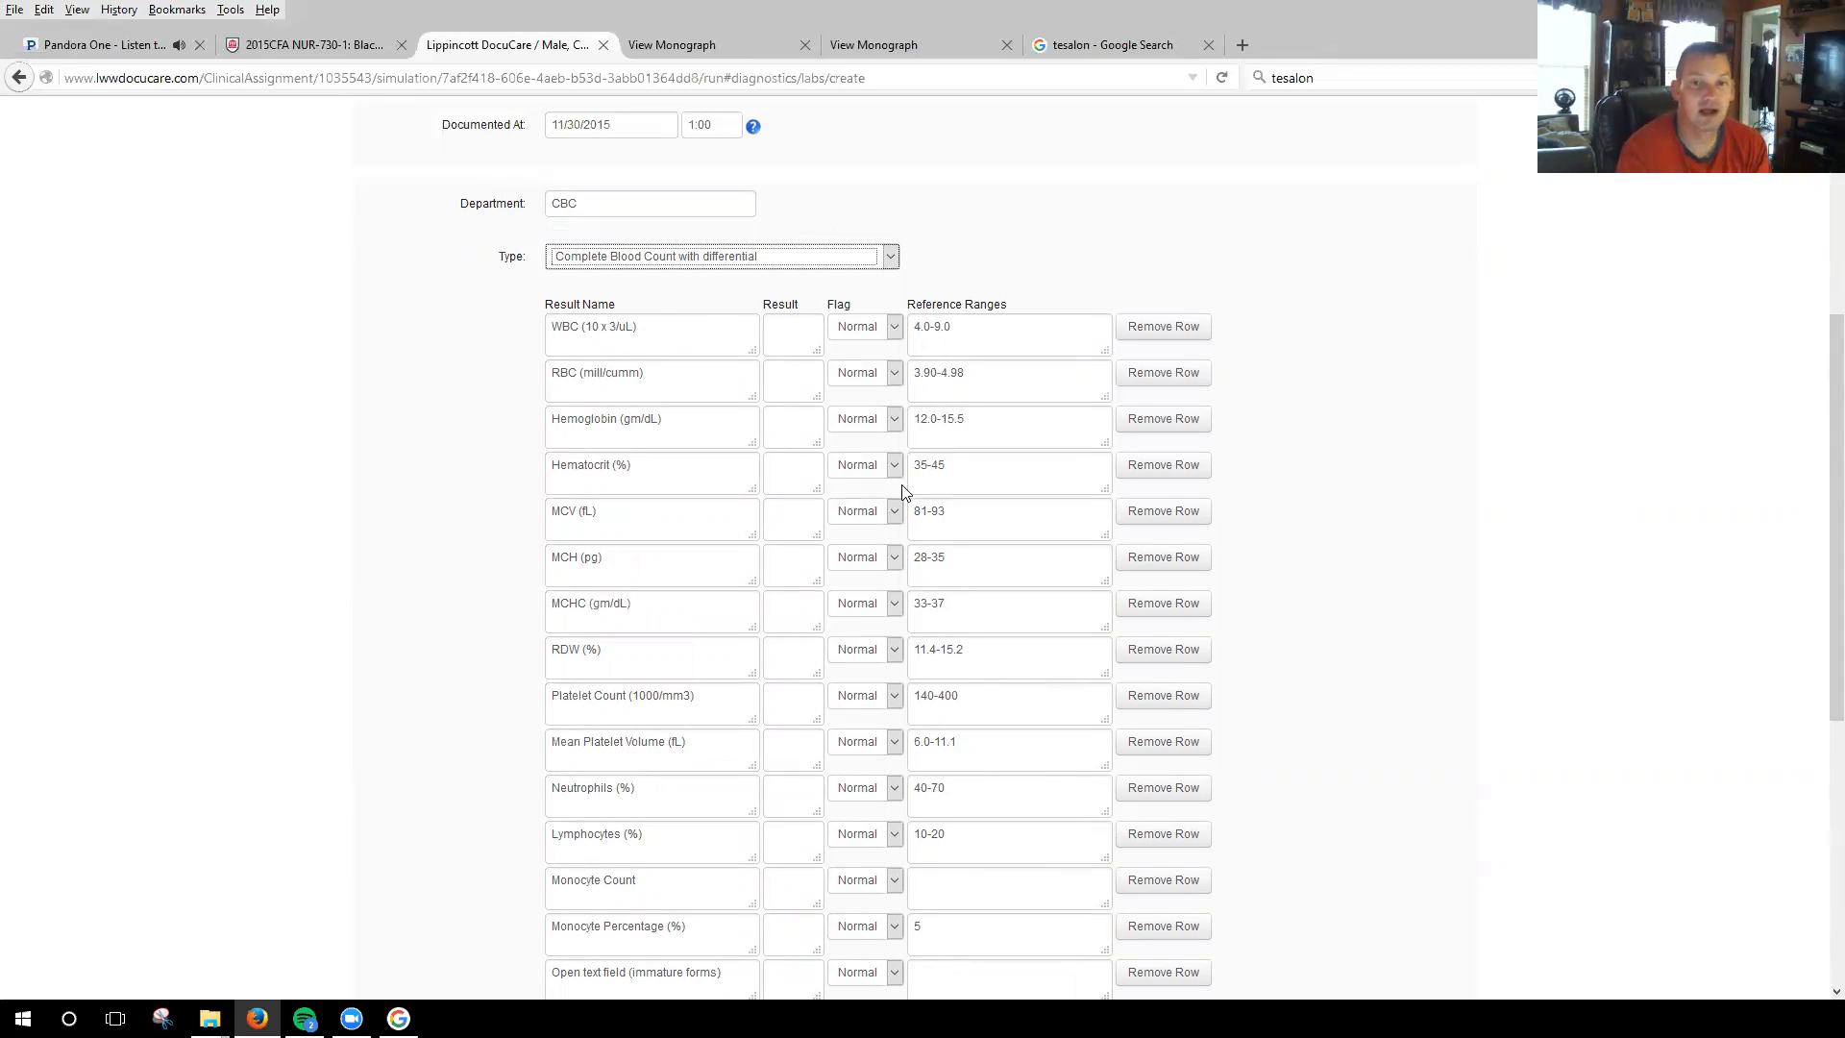
Enter 10 as the hemoglobin result in the complete blood count and flag it as Low.
click(793, 429)
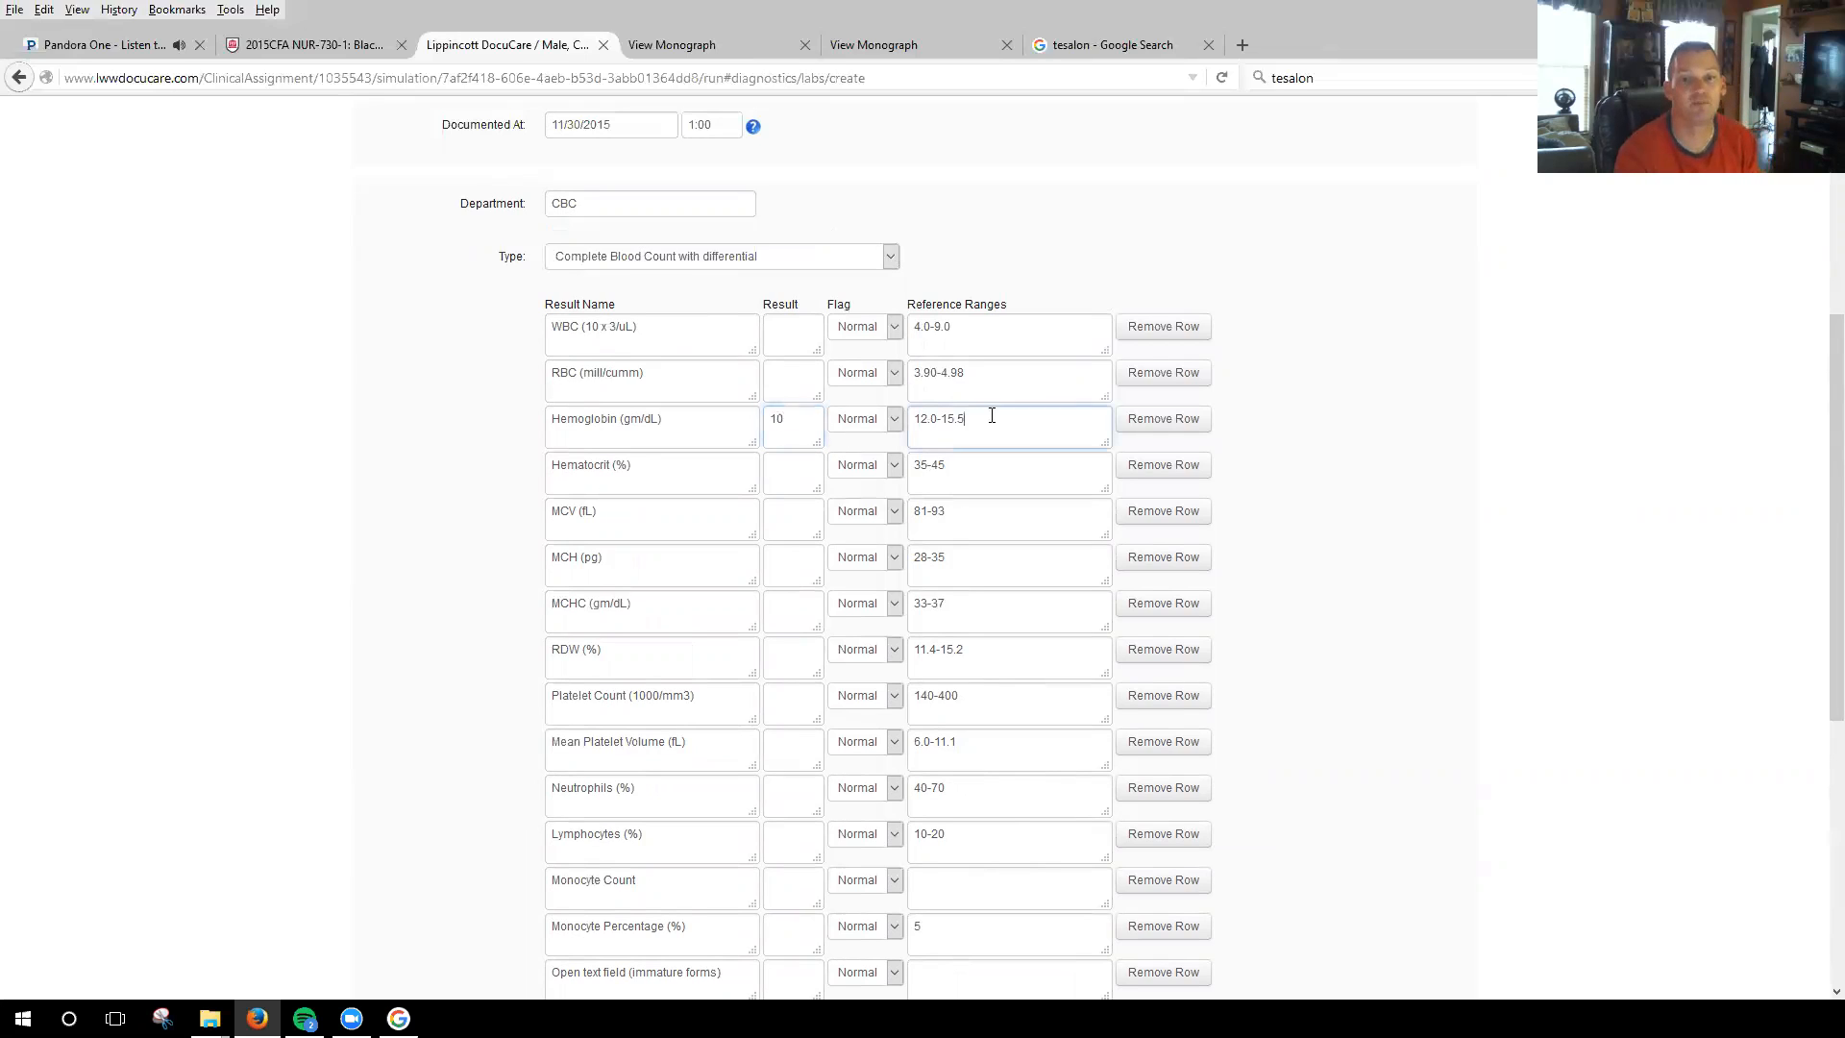
click(901, 427)
click(846, 470)
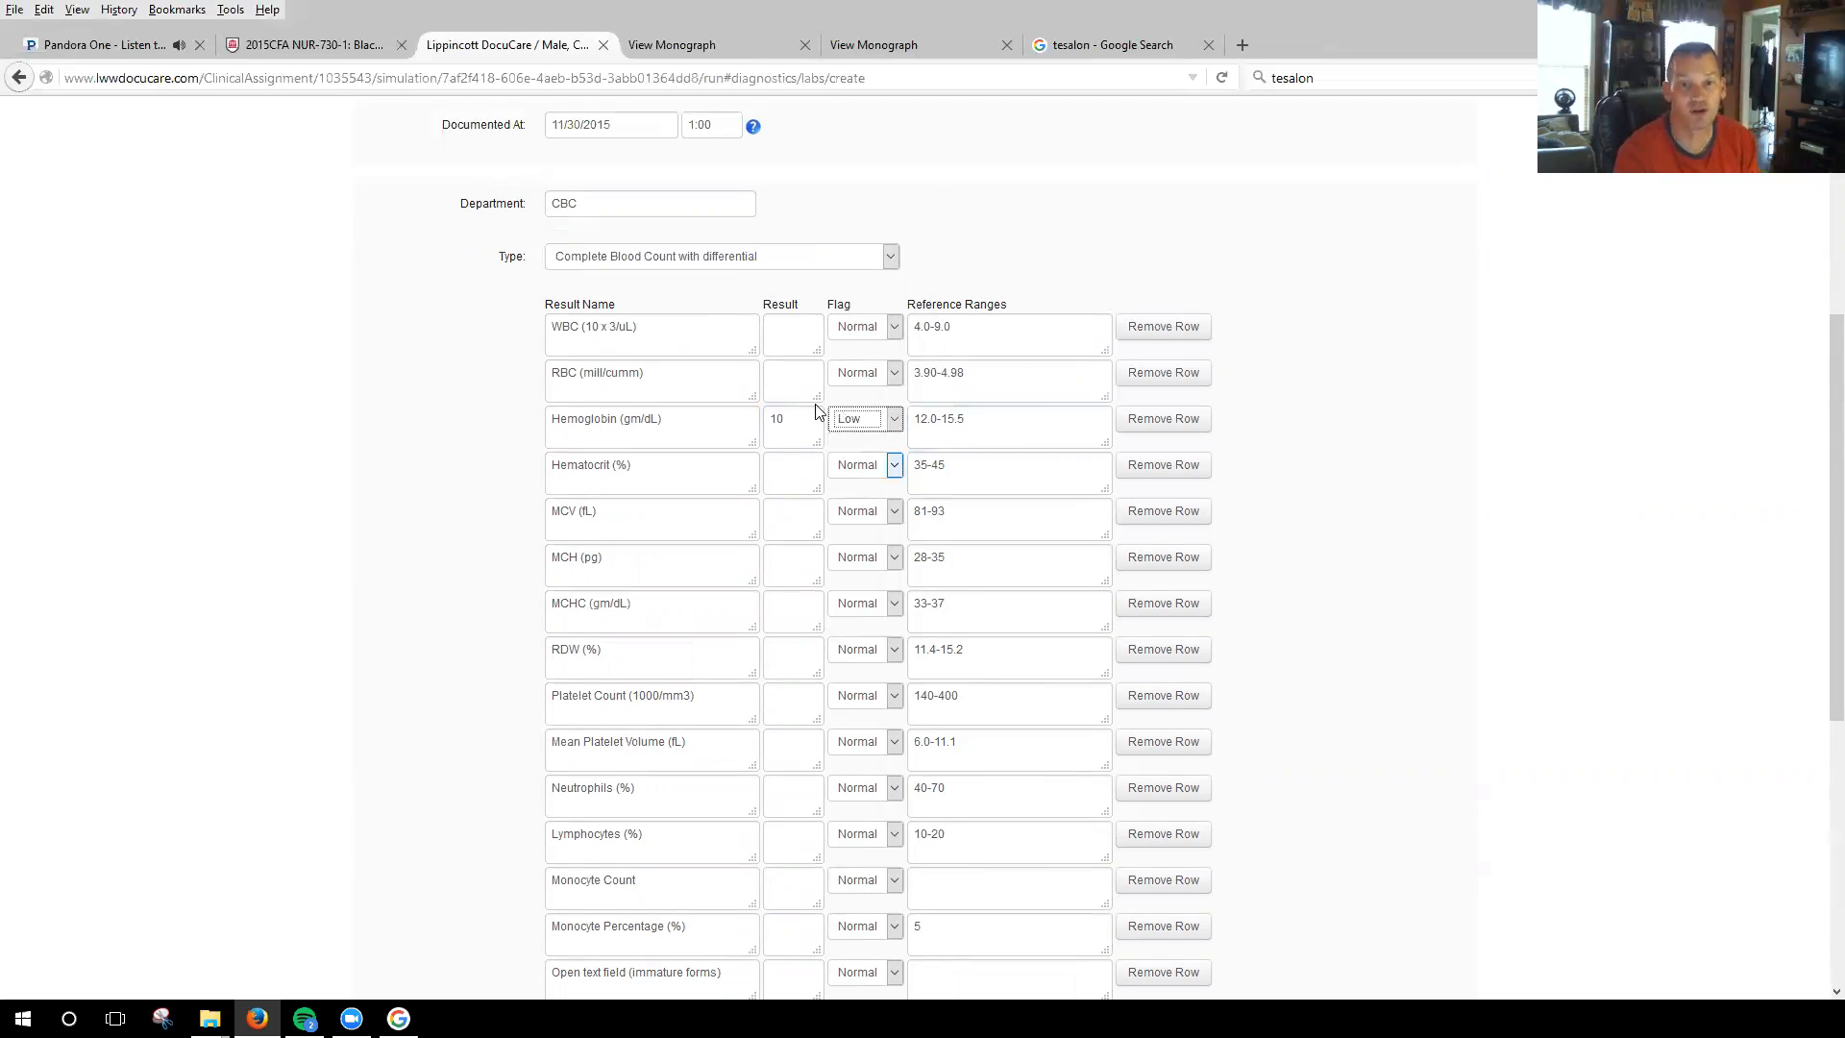
Look over the lab form's remaining result rows and Notes field, and leave the unsaved lab for the patient's Immunizations section.
scroll(731, 686, down, 5)
click(807, 519)
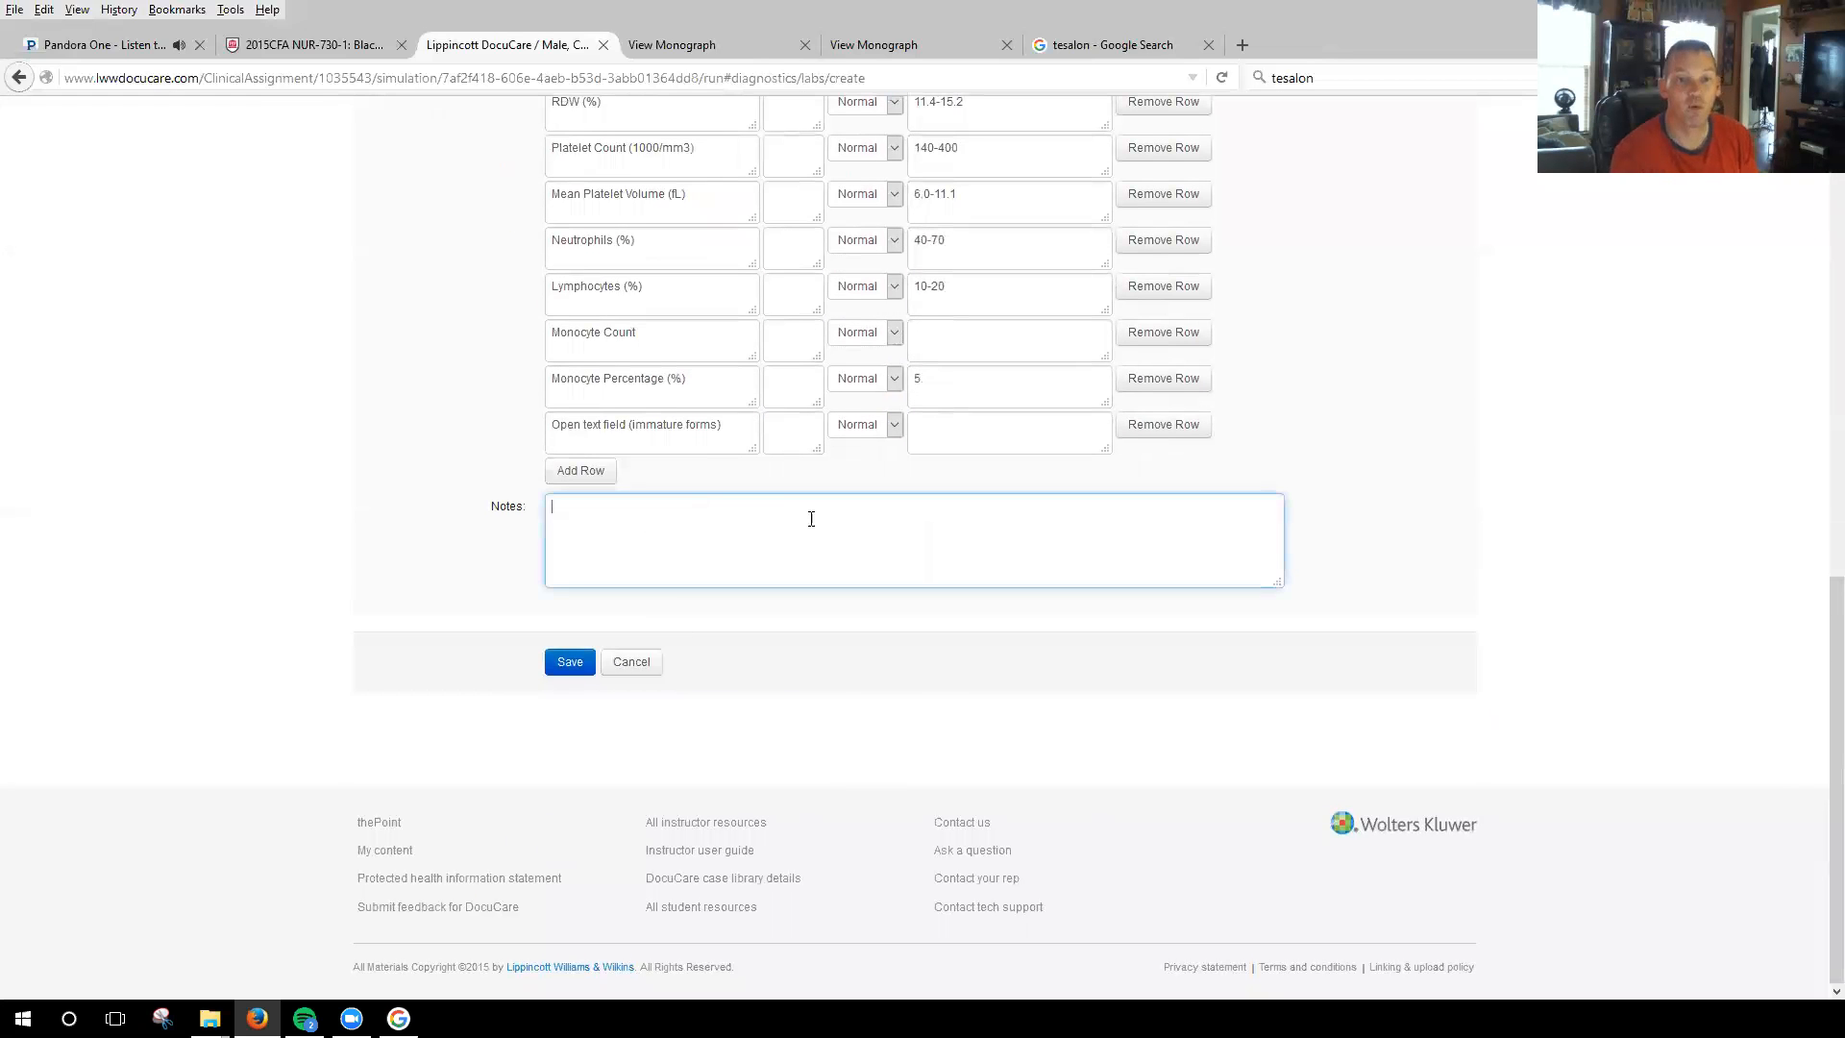
scroll(830, 539, up, 5)
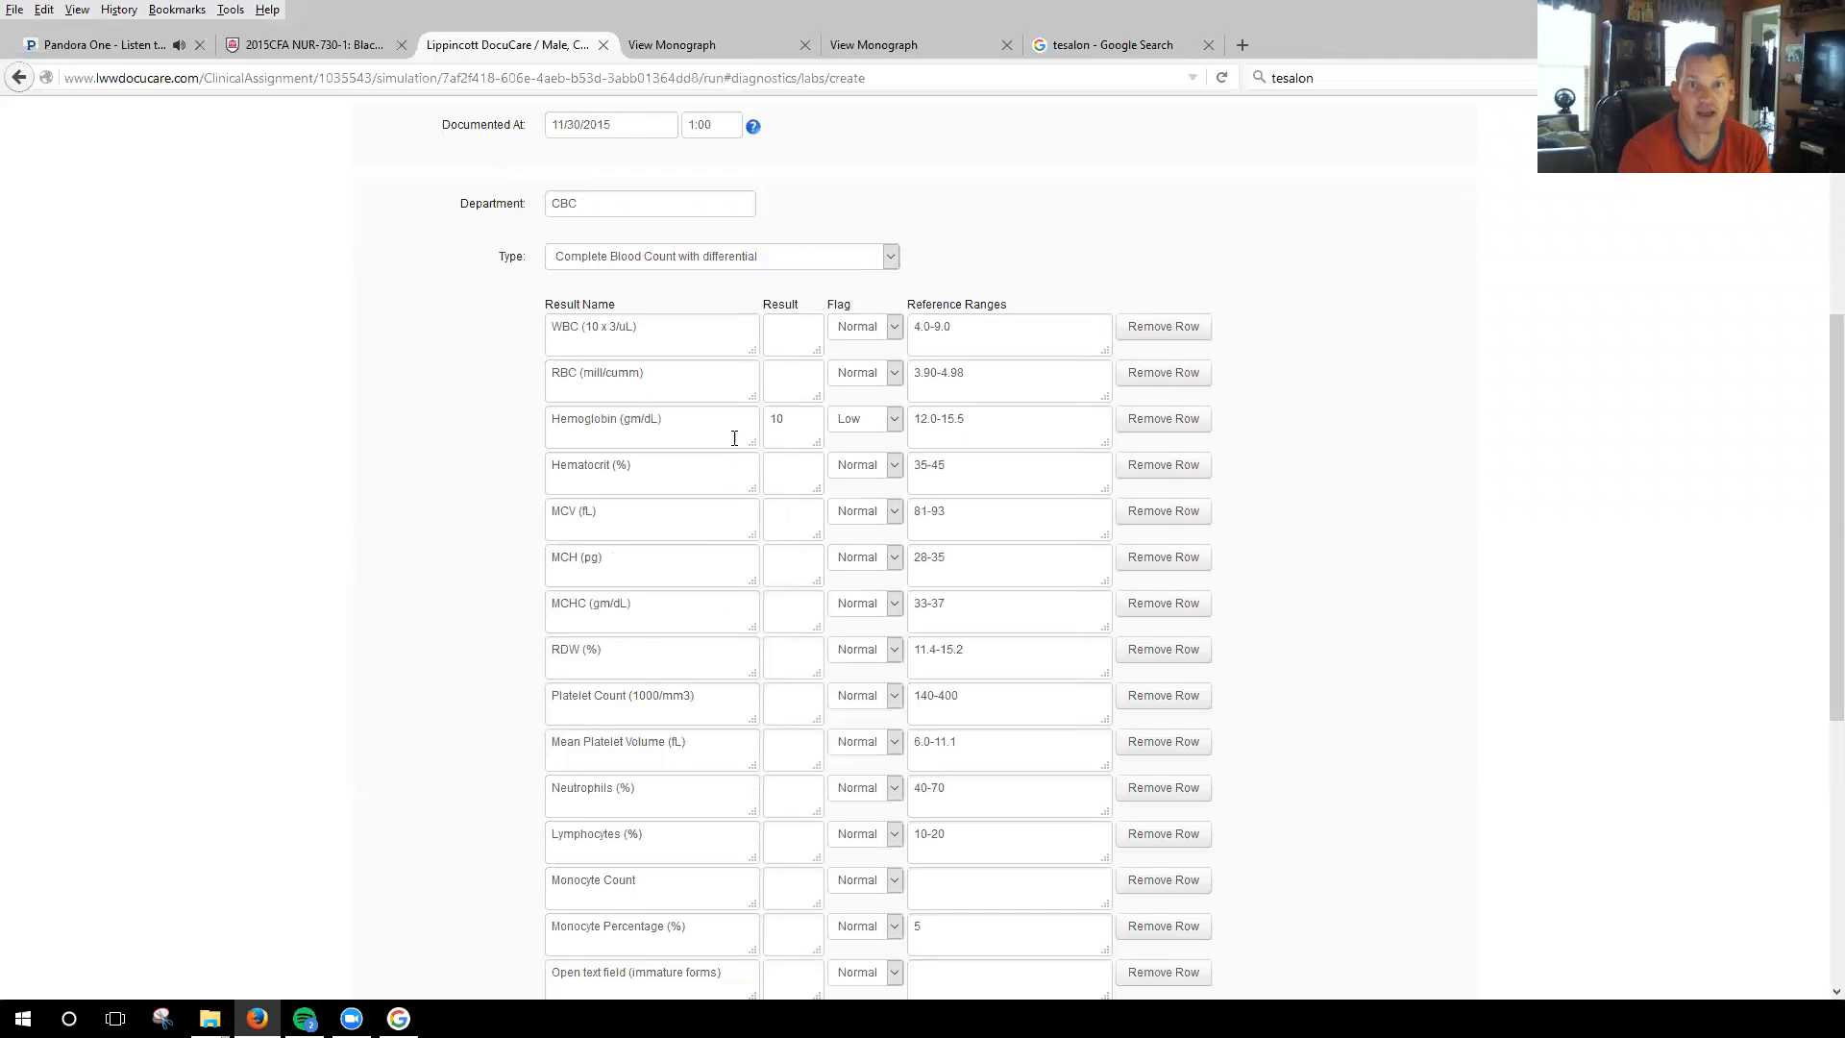
scroll(733, 782, down, 4)
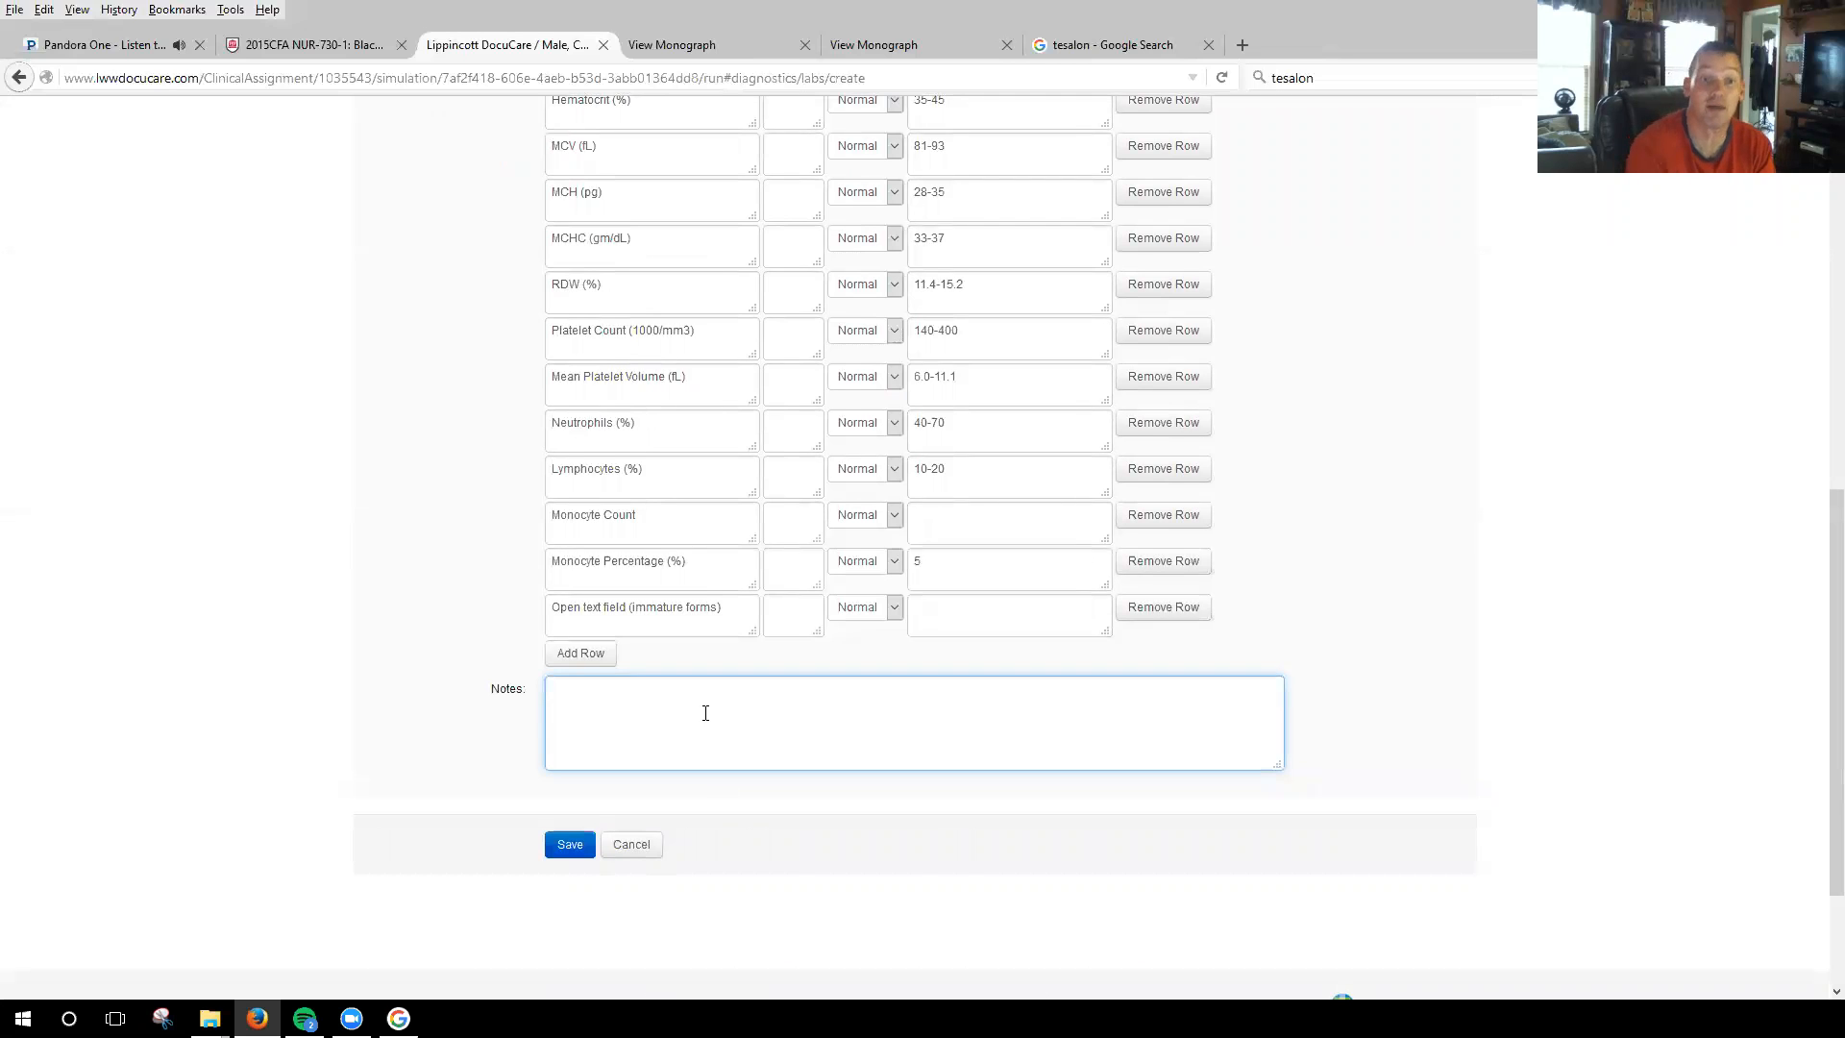
scroll(706, 712, up, 4)
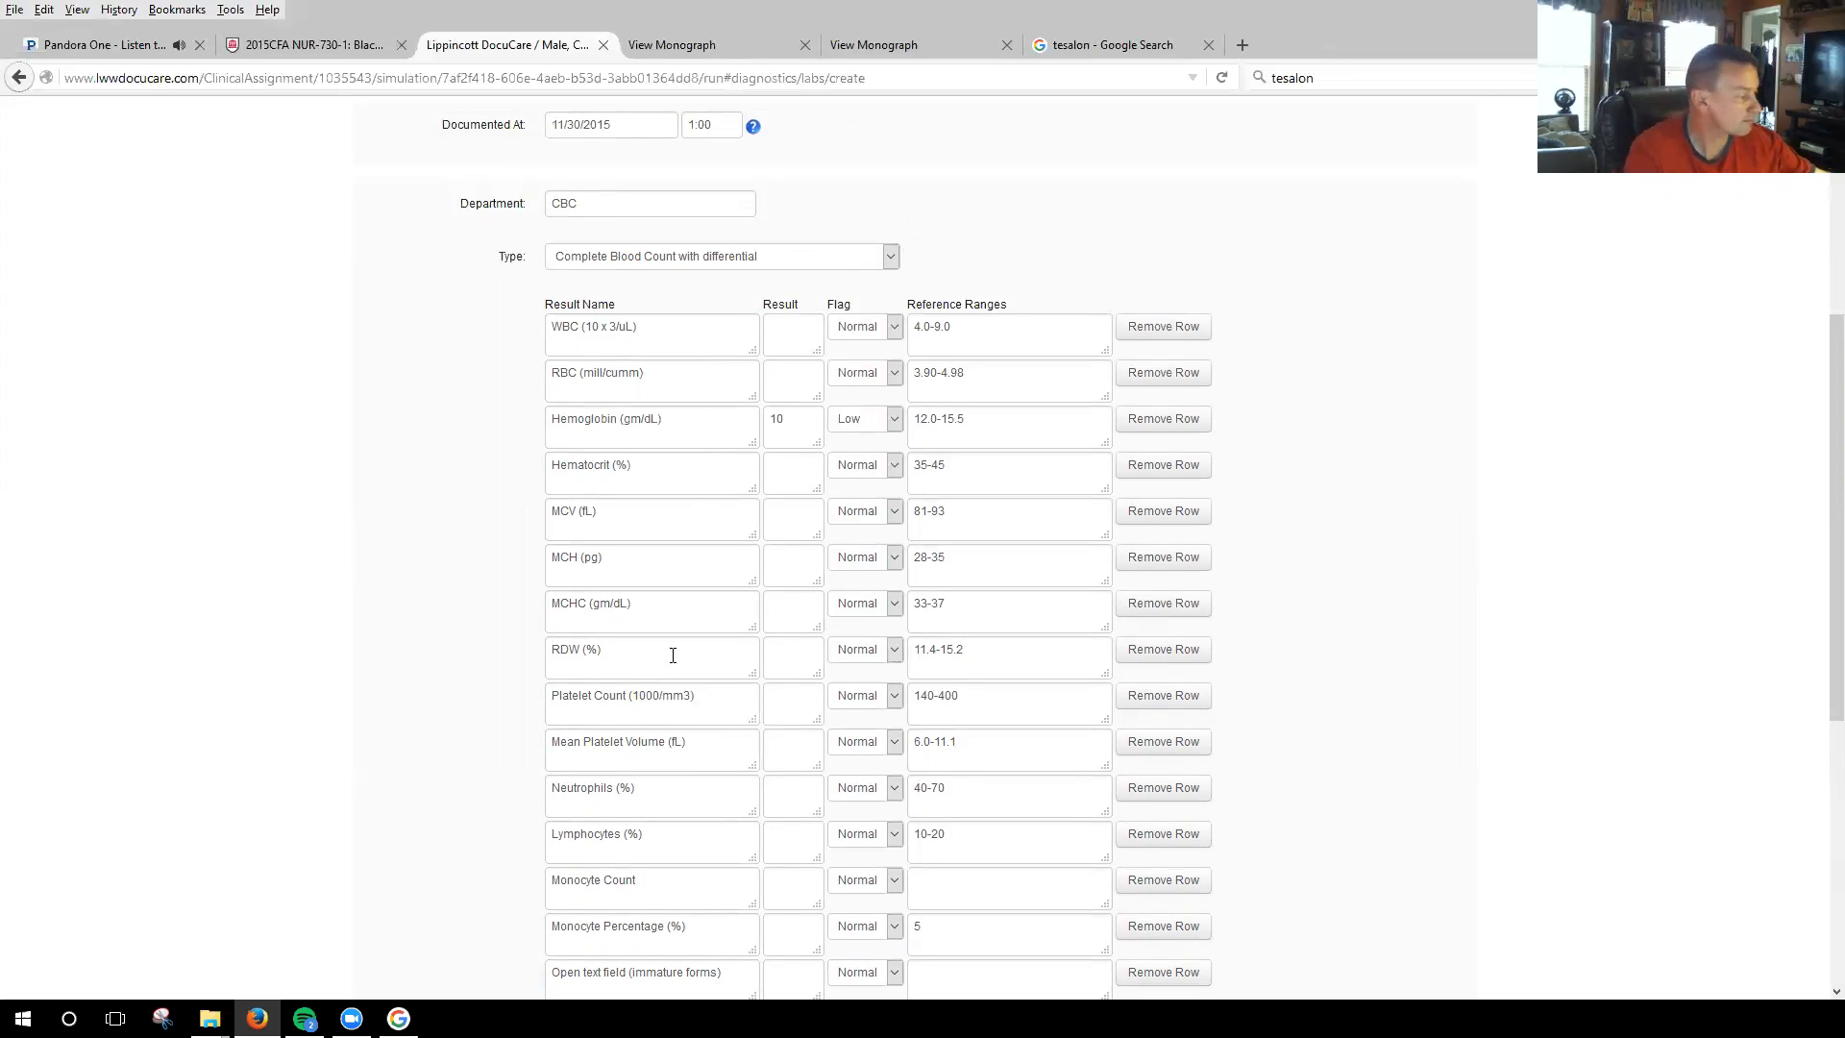
scroll(667, 601, down, 5)
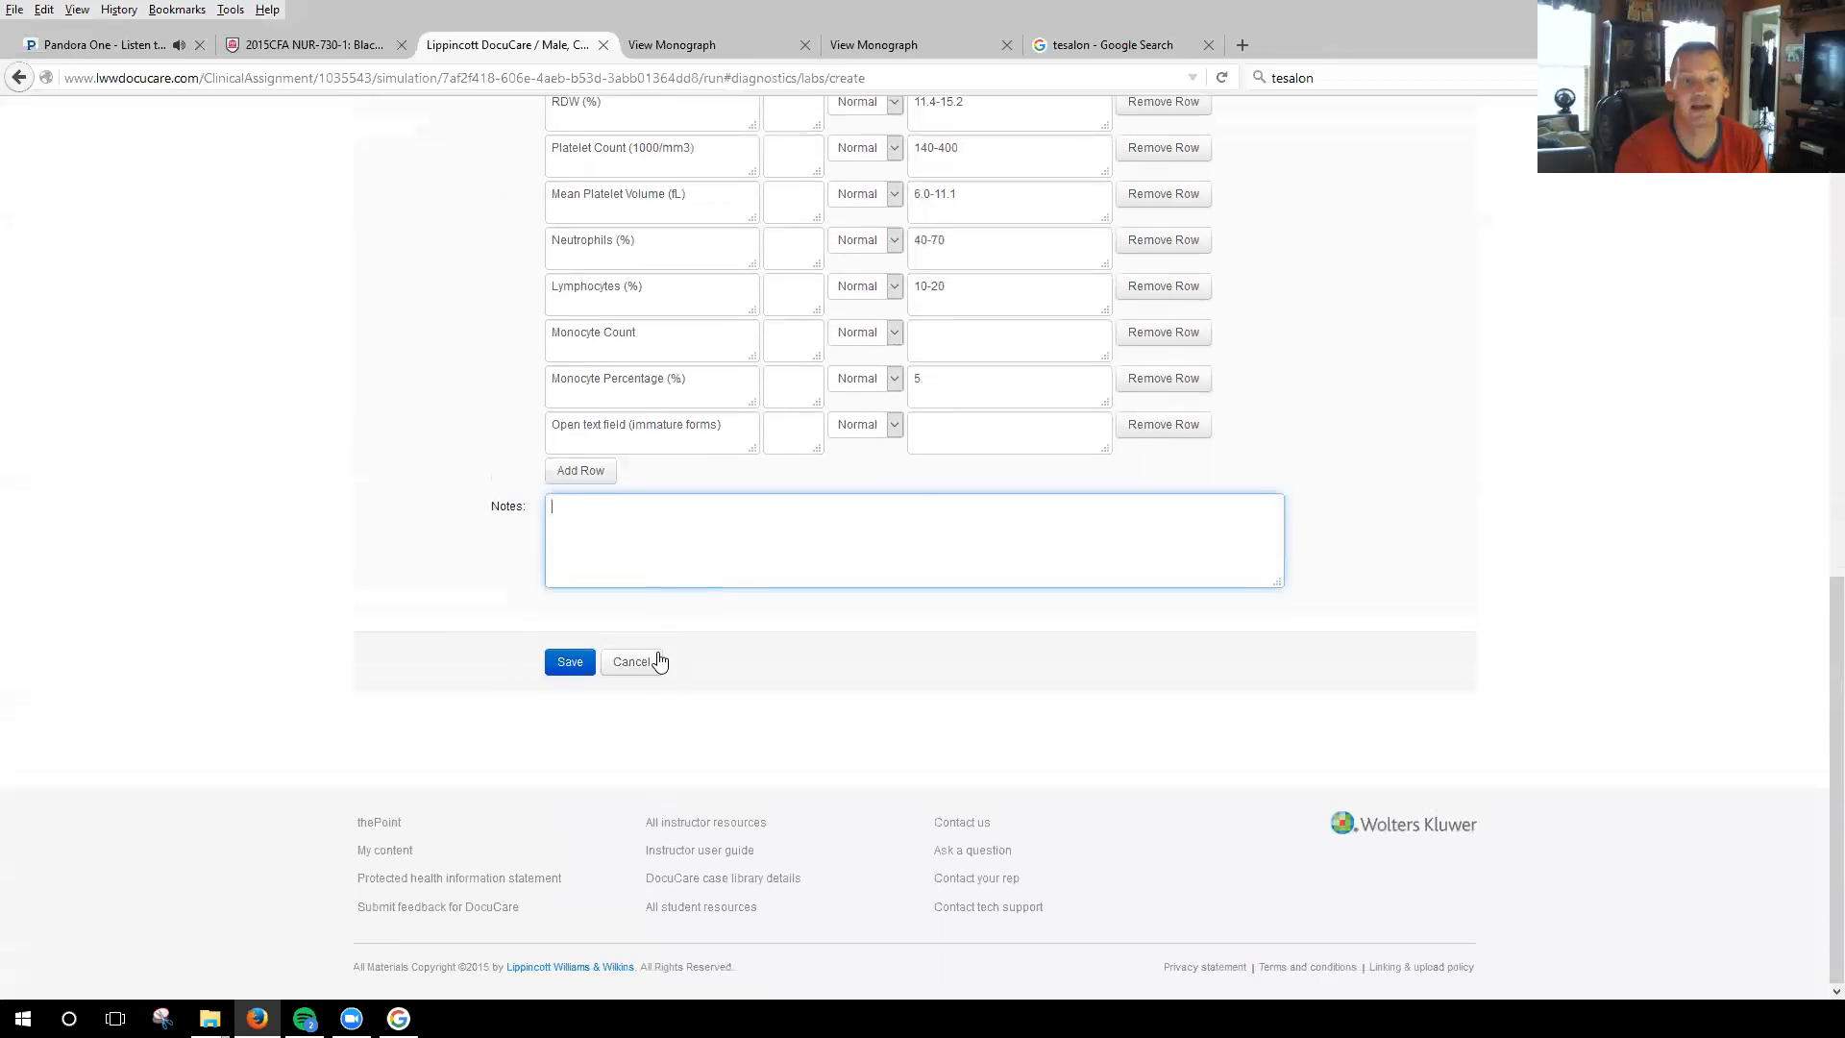
scroll(769, 577, up, 10)
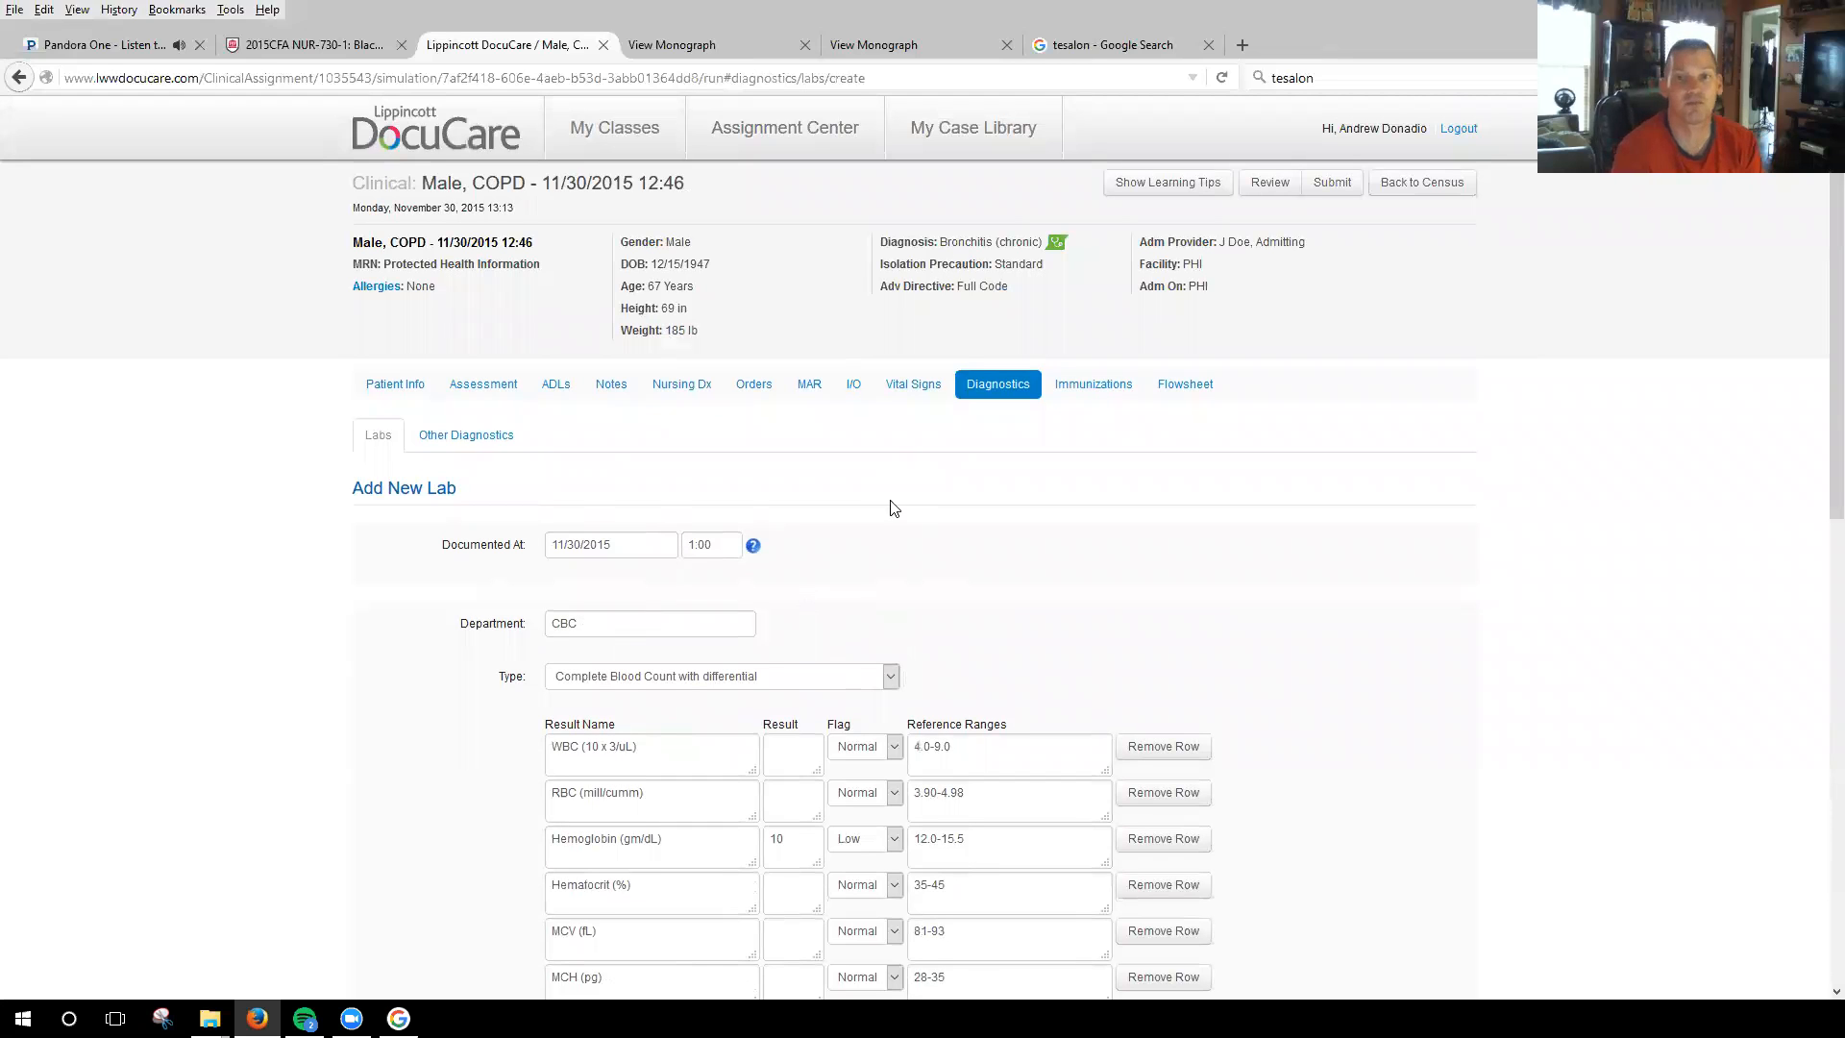
click(1121, 388)
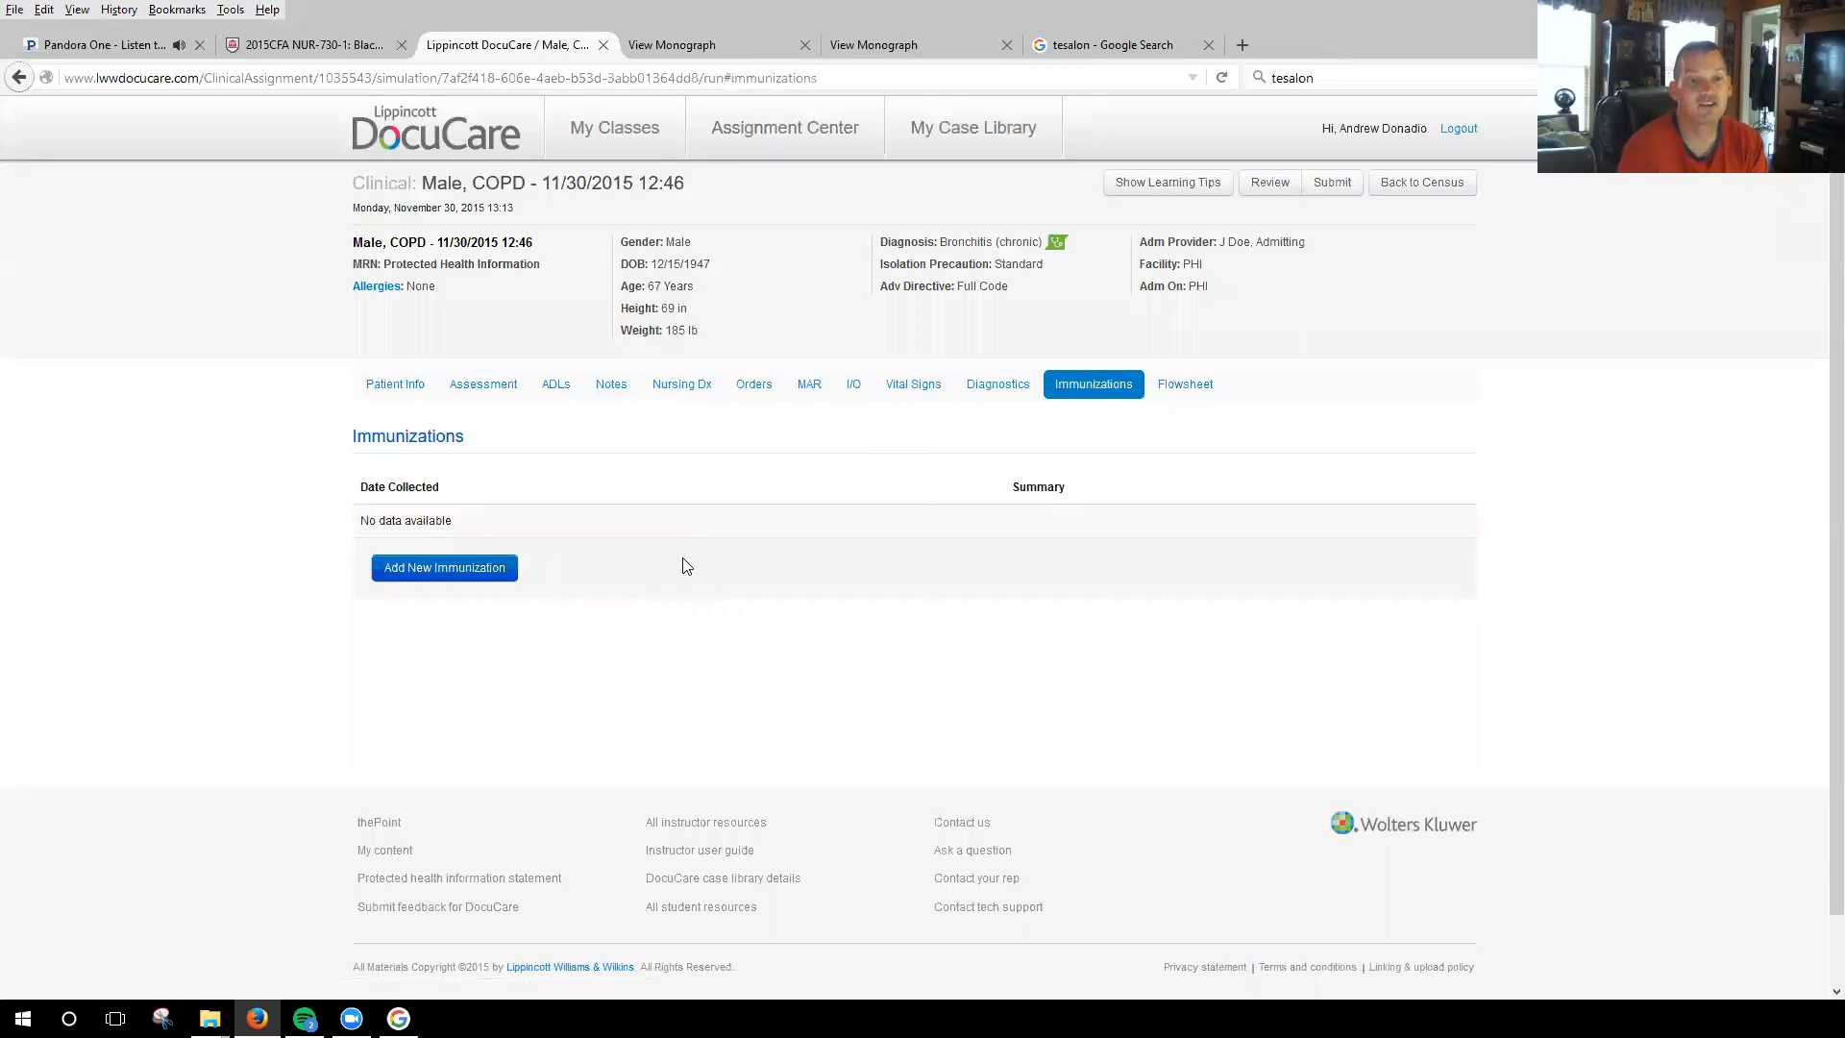